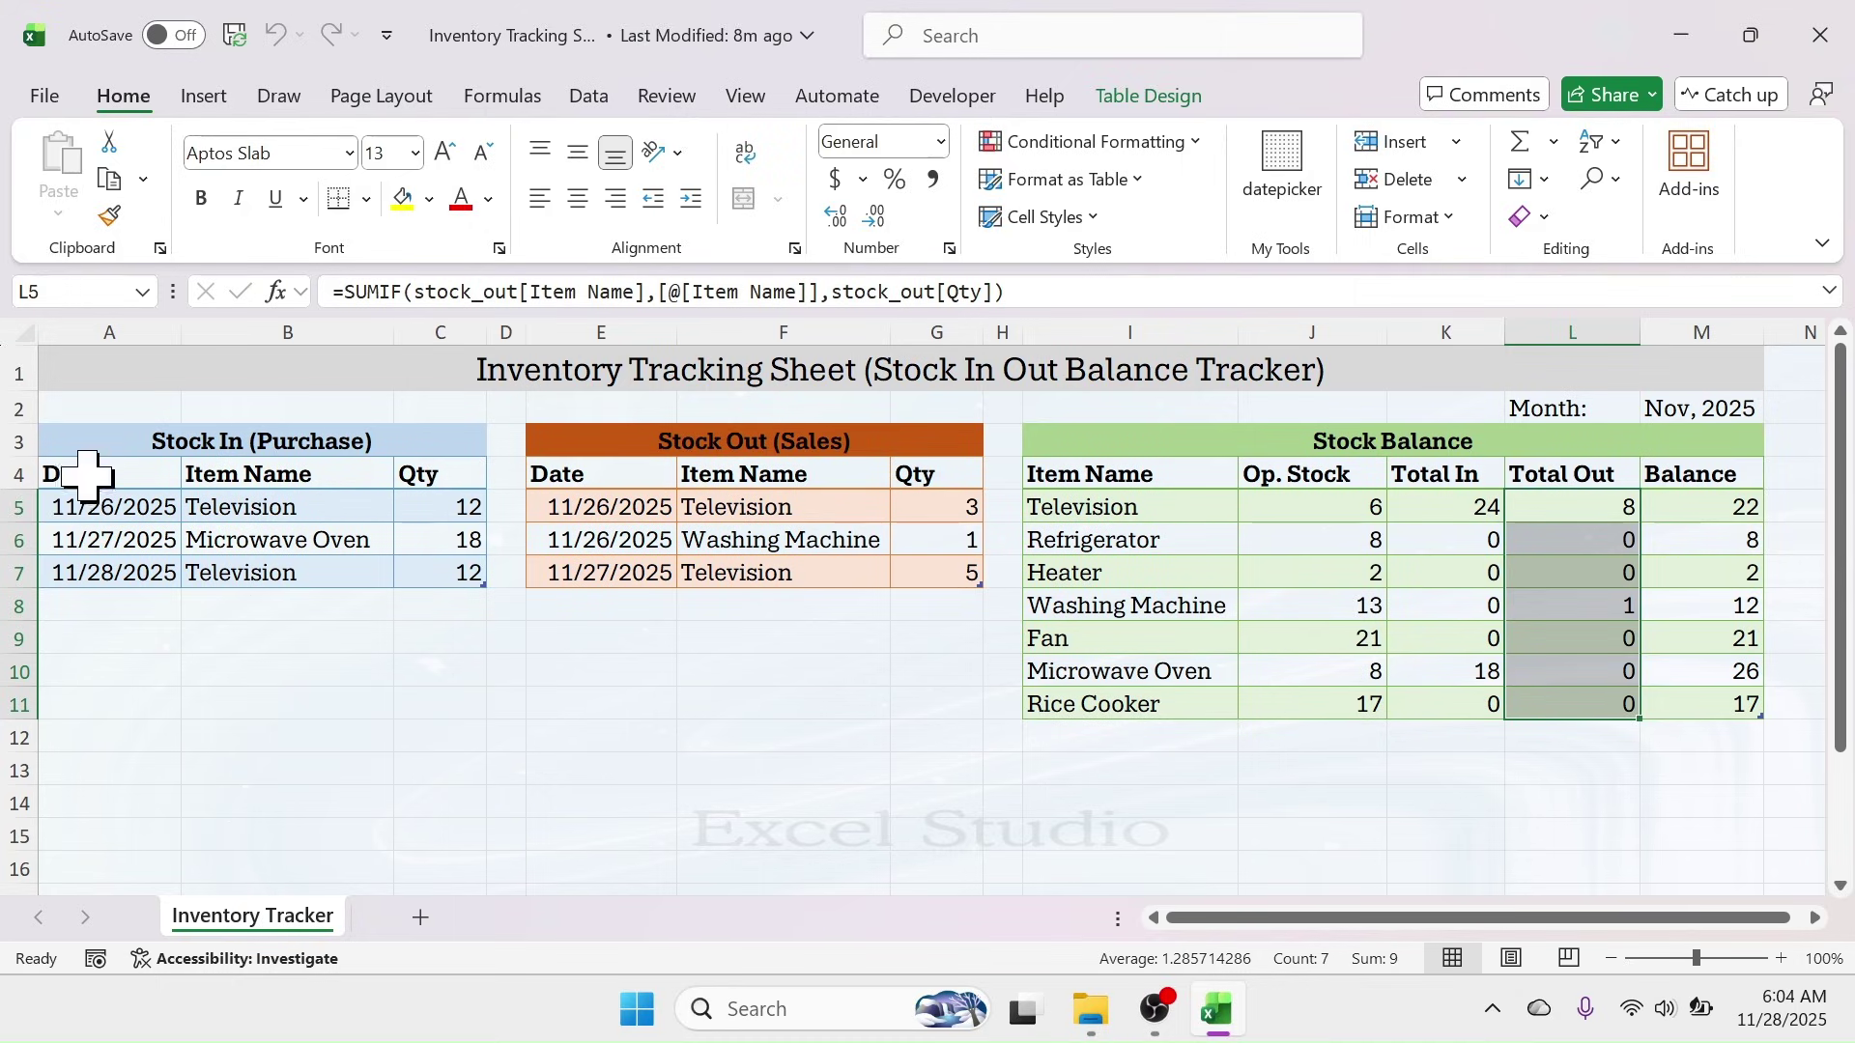
- Examine the Stock In, Stock Out and Stock Balance tables, including the Total In, Total Out and Balance formulas and the Television sales quantities
{"action": "left_click_drag", "start_coordinate": [309, 446], "coordinate": [289, 580]}
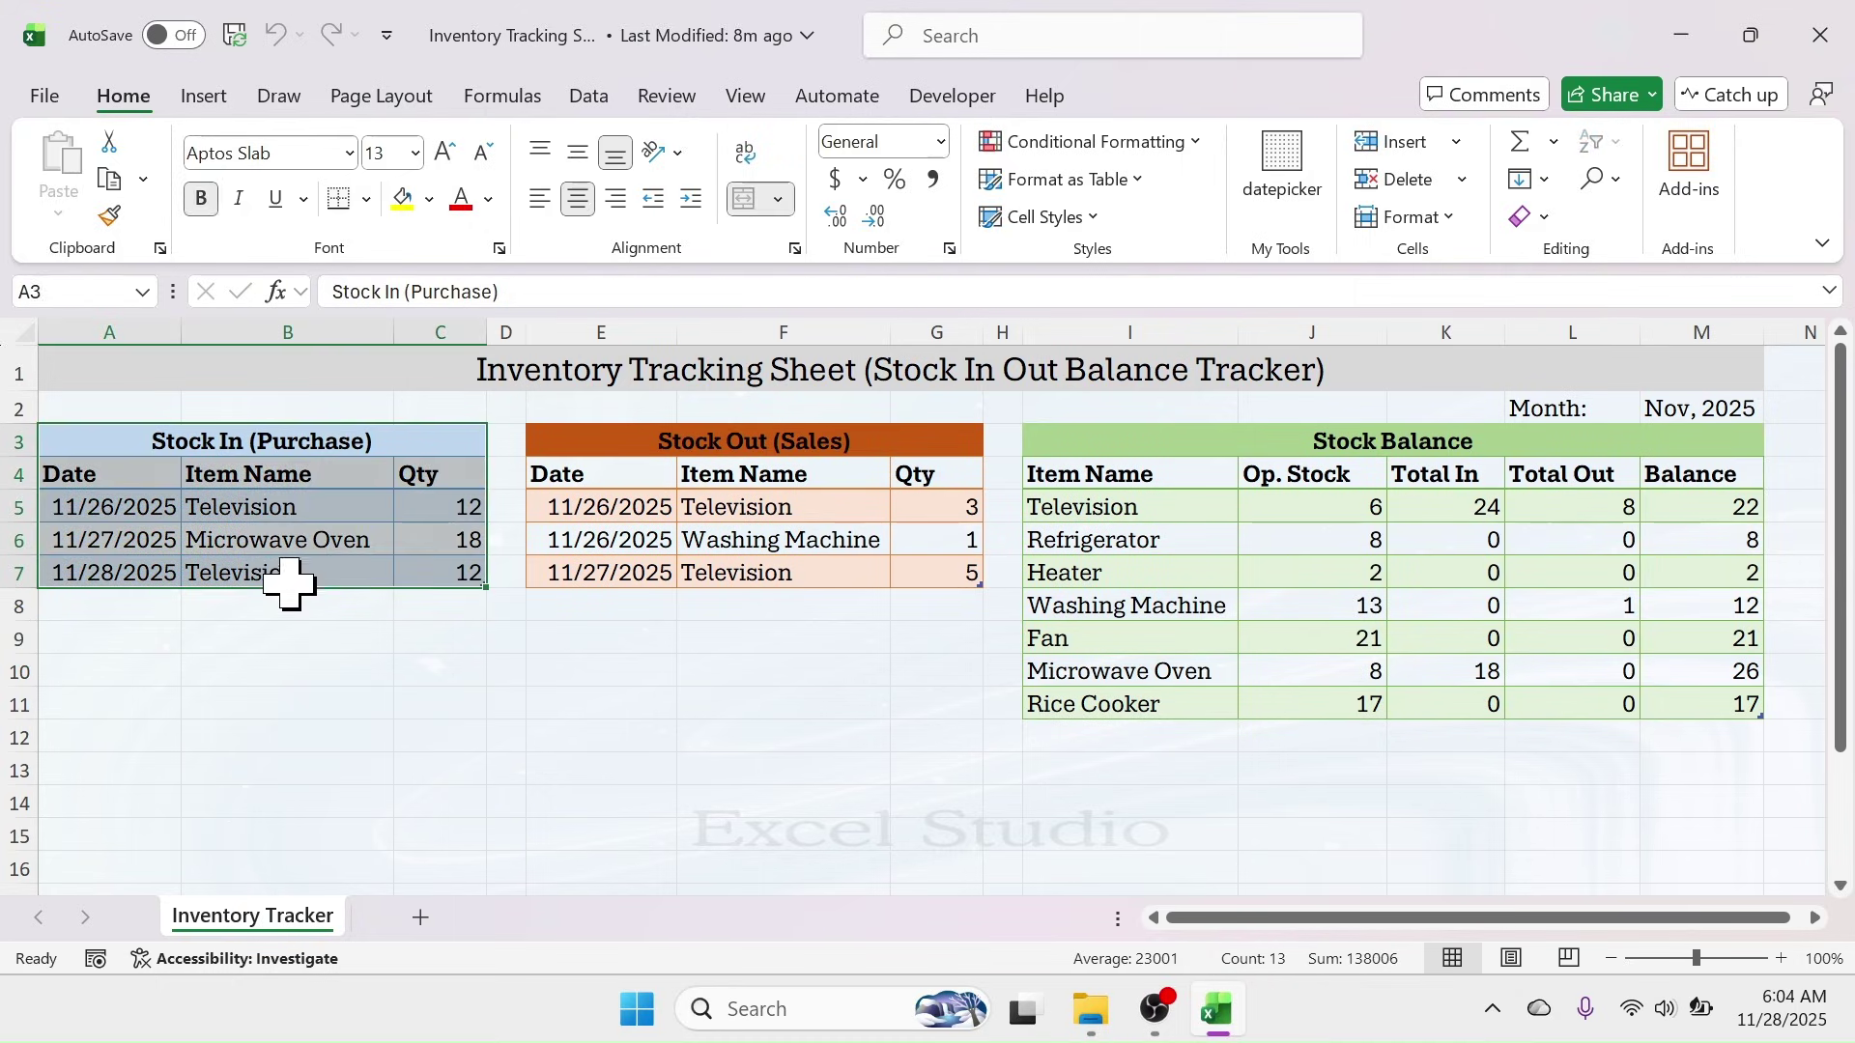
{"action": "left_click_drag", "start_coordinate": [801, 441], "coordinate": [779, 558]}
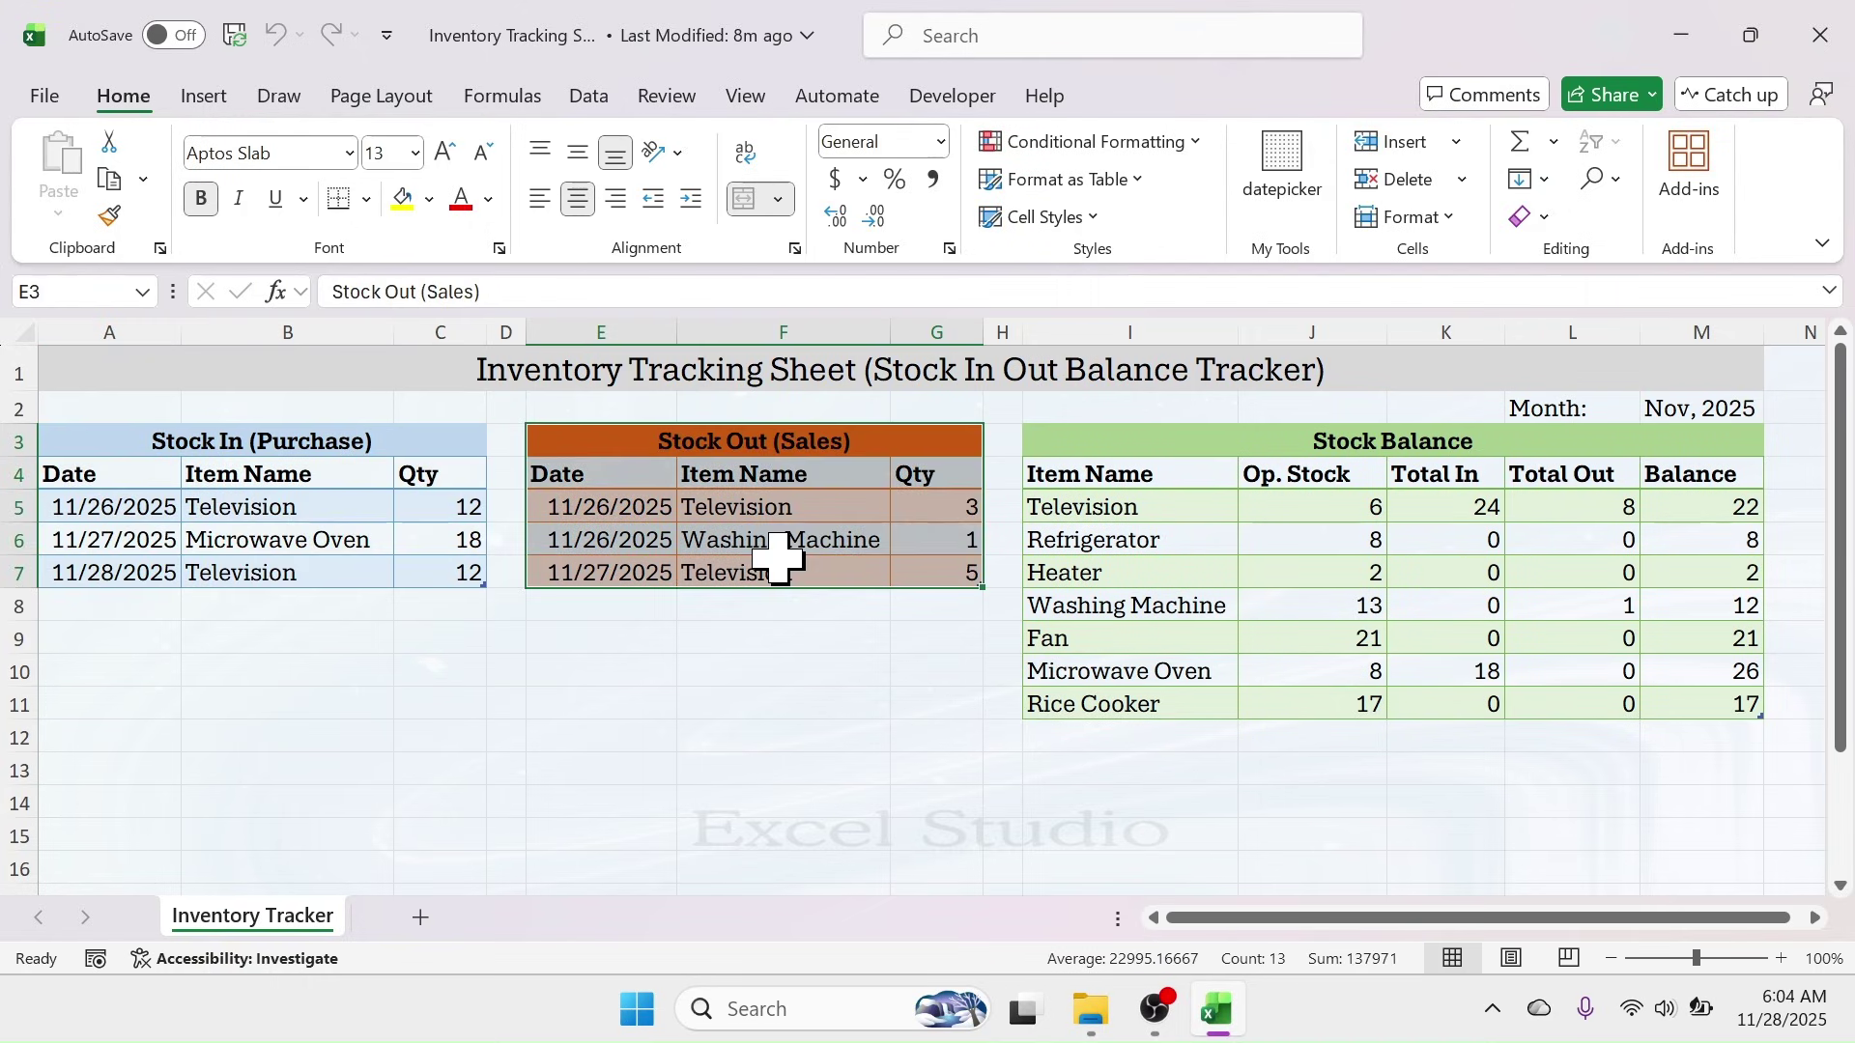
{"action": "left_click_drag", "start_coordinate": [1449, 438], "coordinate": [1423, 696]}
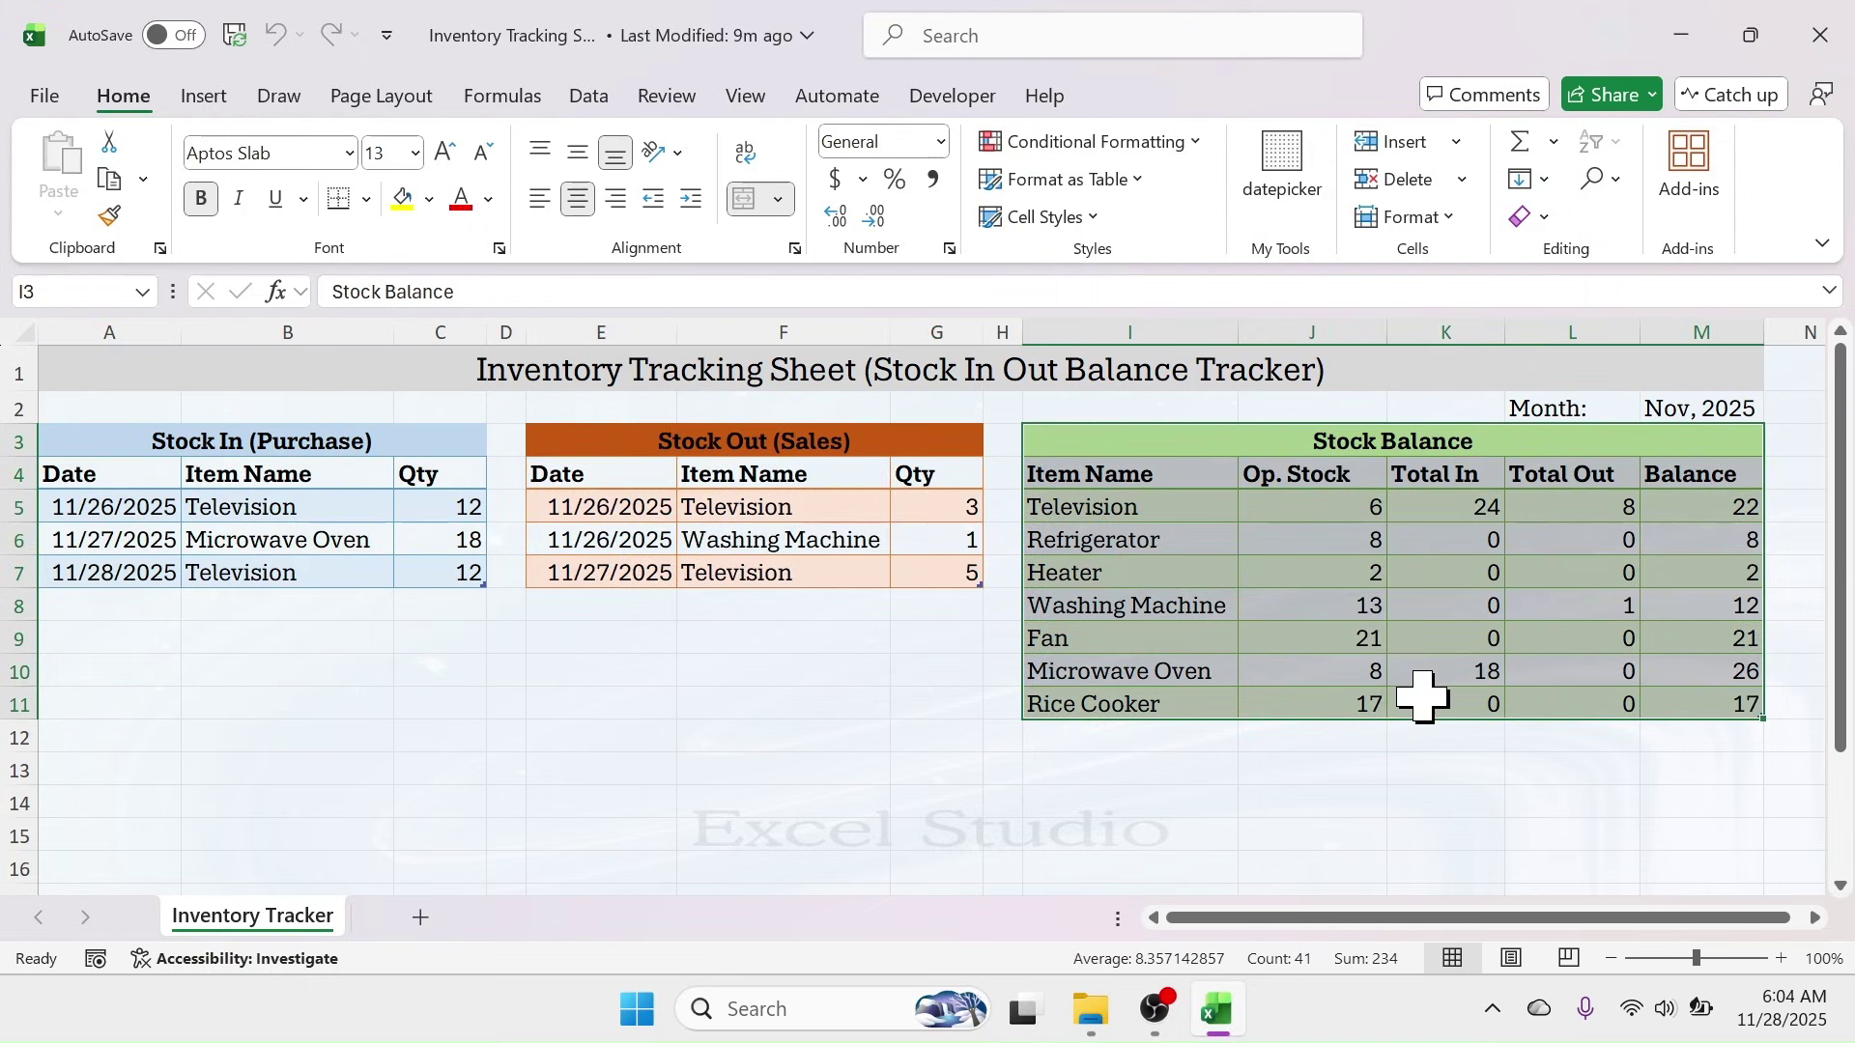
{"action": "left_click_drag", "start_coordinate": [290, 440], "coordinate": [285, 573]}
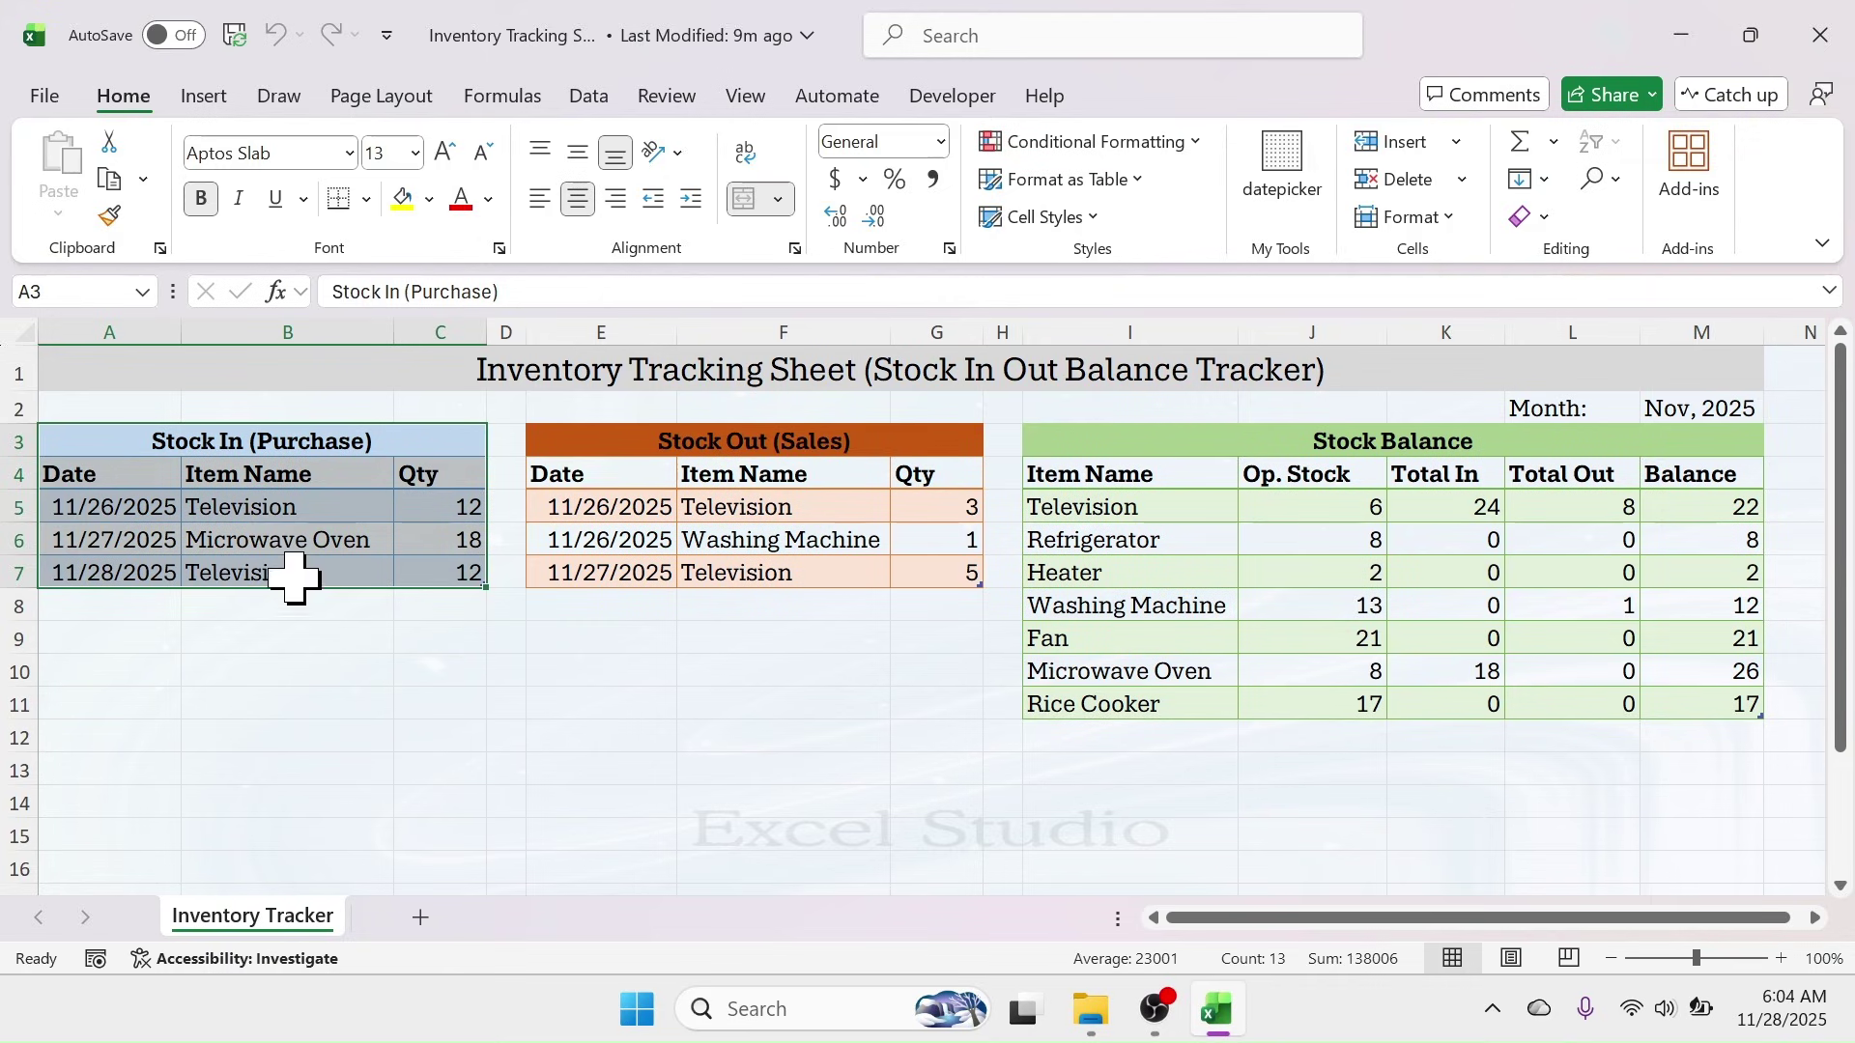
{"action": "left_click_drag", "start_coordinate": [786, 442], "coordinate": [768, 565]}
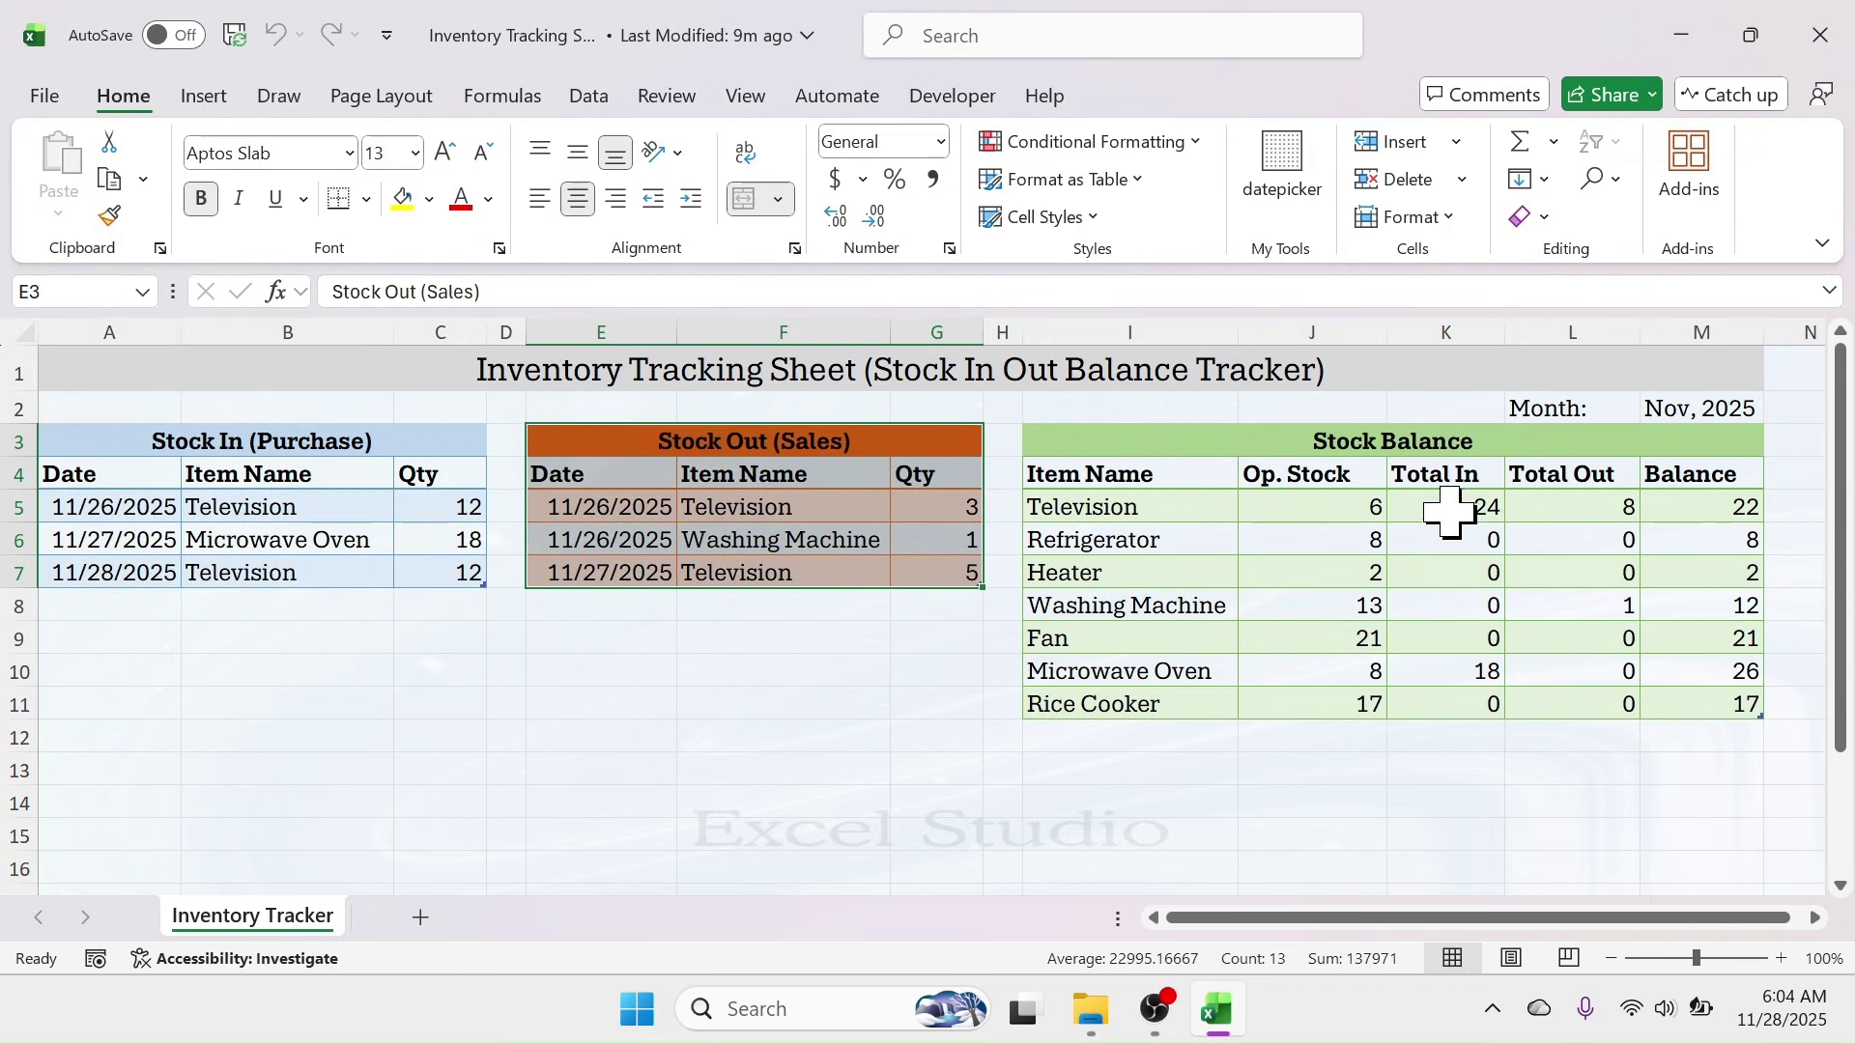
{"action": "left_click_drag", "start_coordinate": [1450, 512], "coordinate": [1432, 704]}
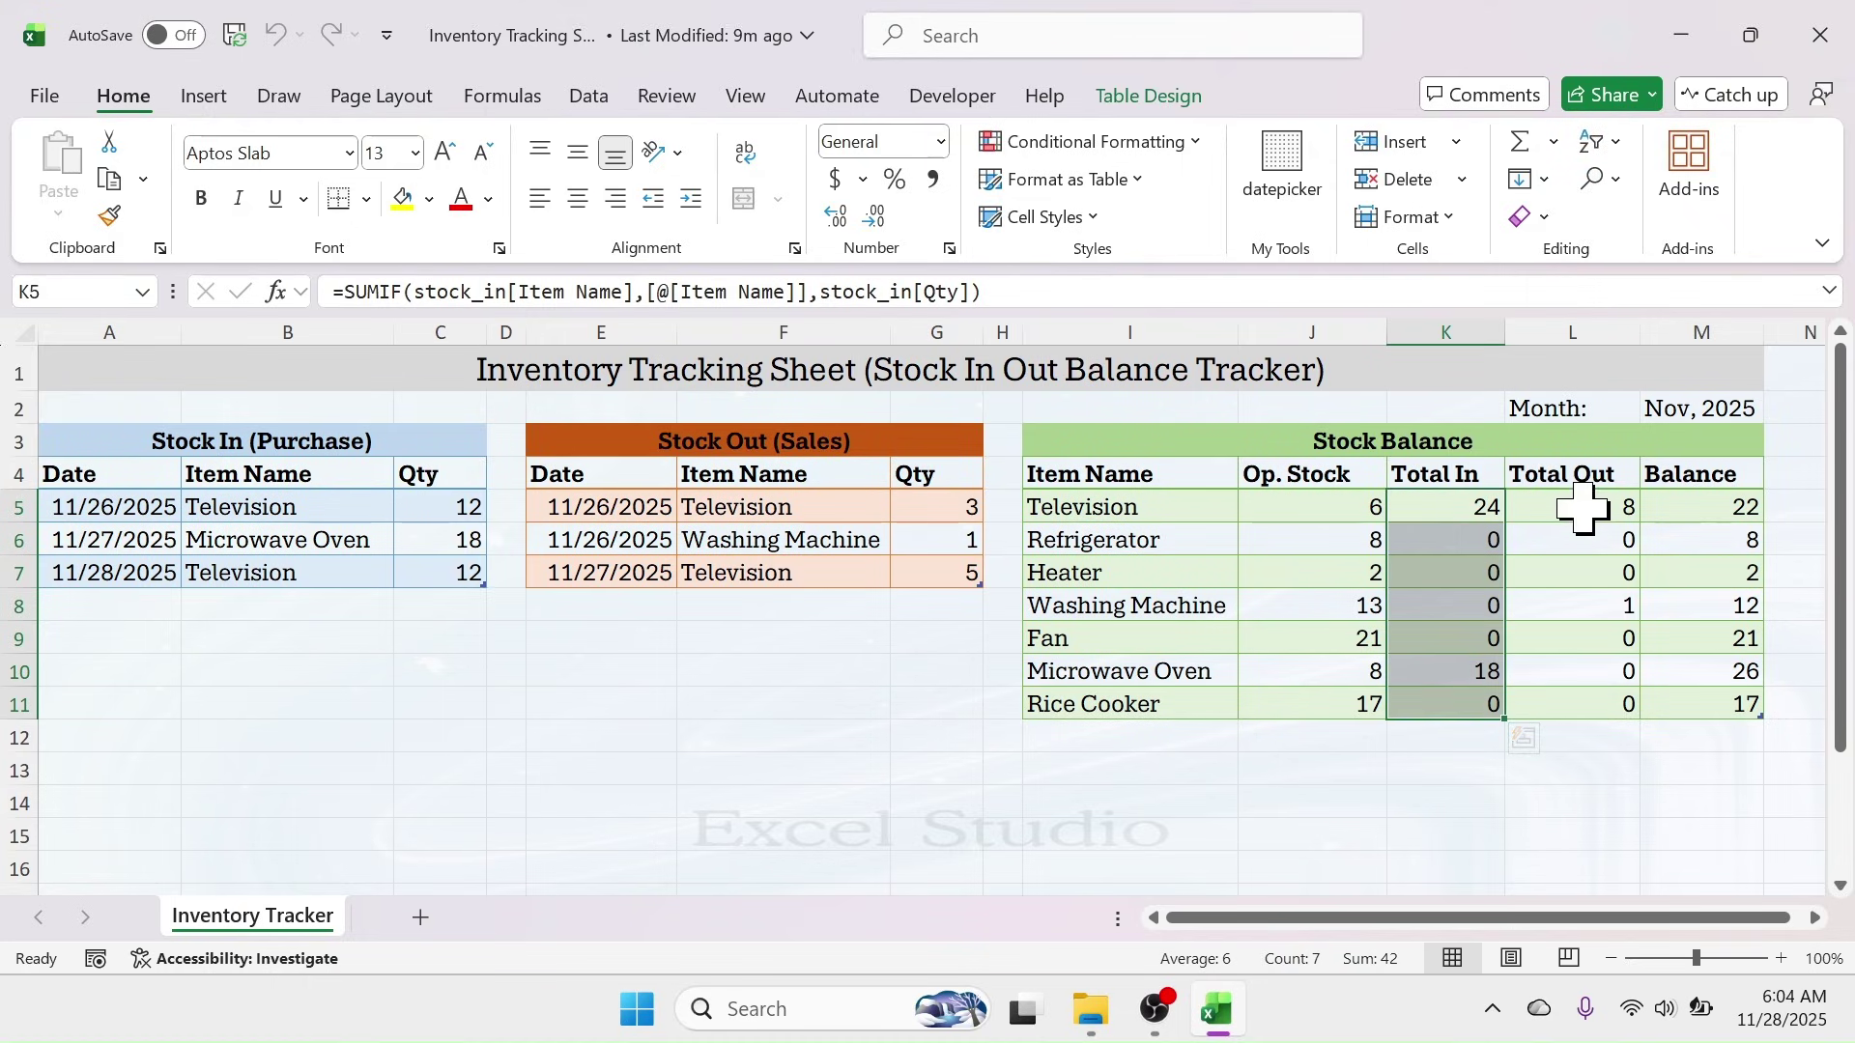
{"action": "left_click_drag", "start_coordinate": [1582, 507], "coordinate": [1556, 705]}
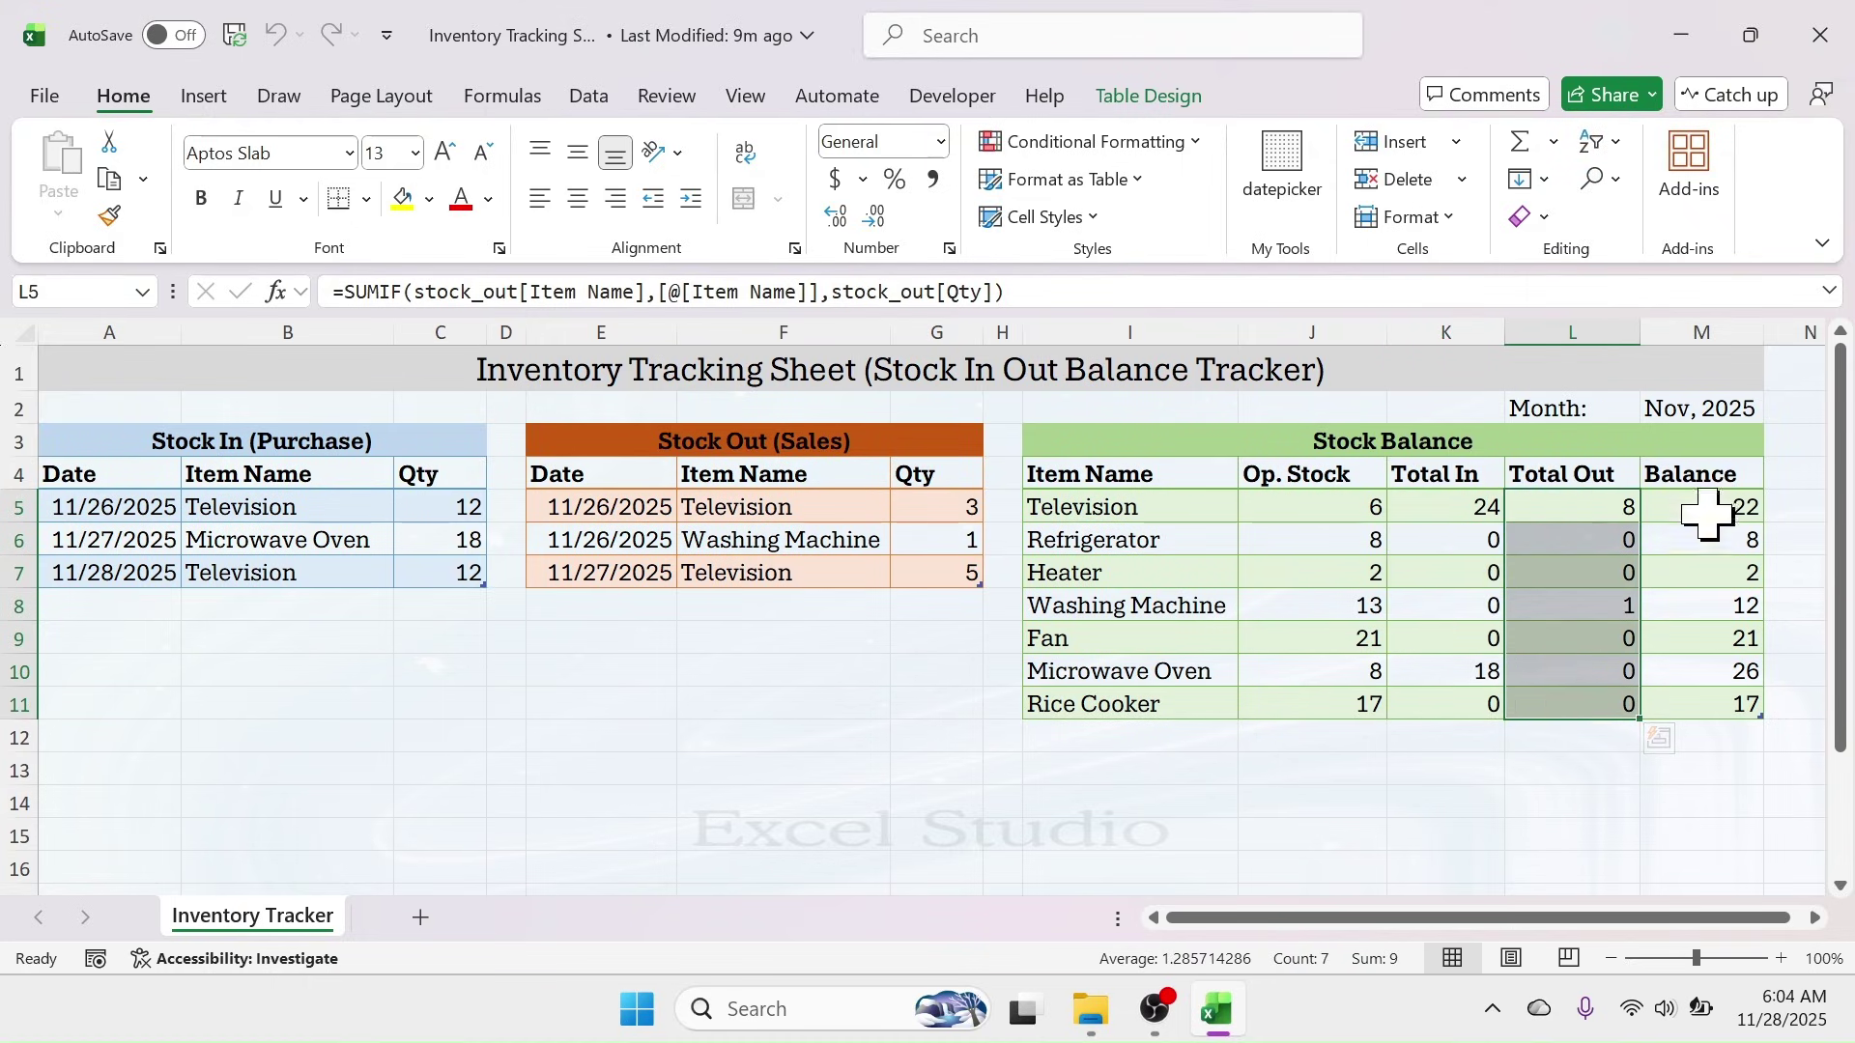
{"action": "left_click_drag", "start_coordinate": [1708, 512], "coordinate": [1681, 700]}
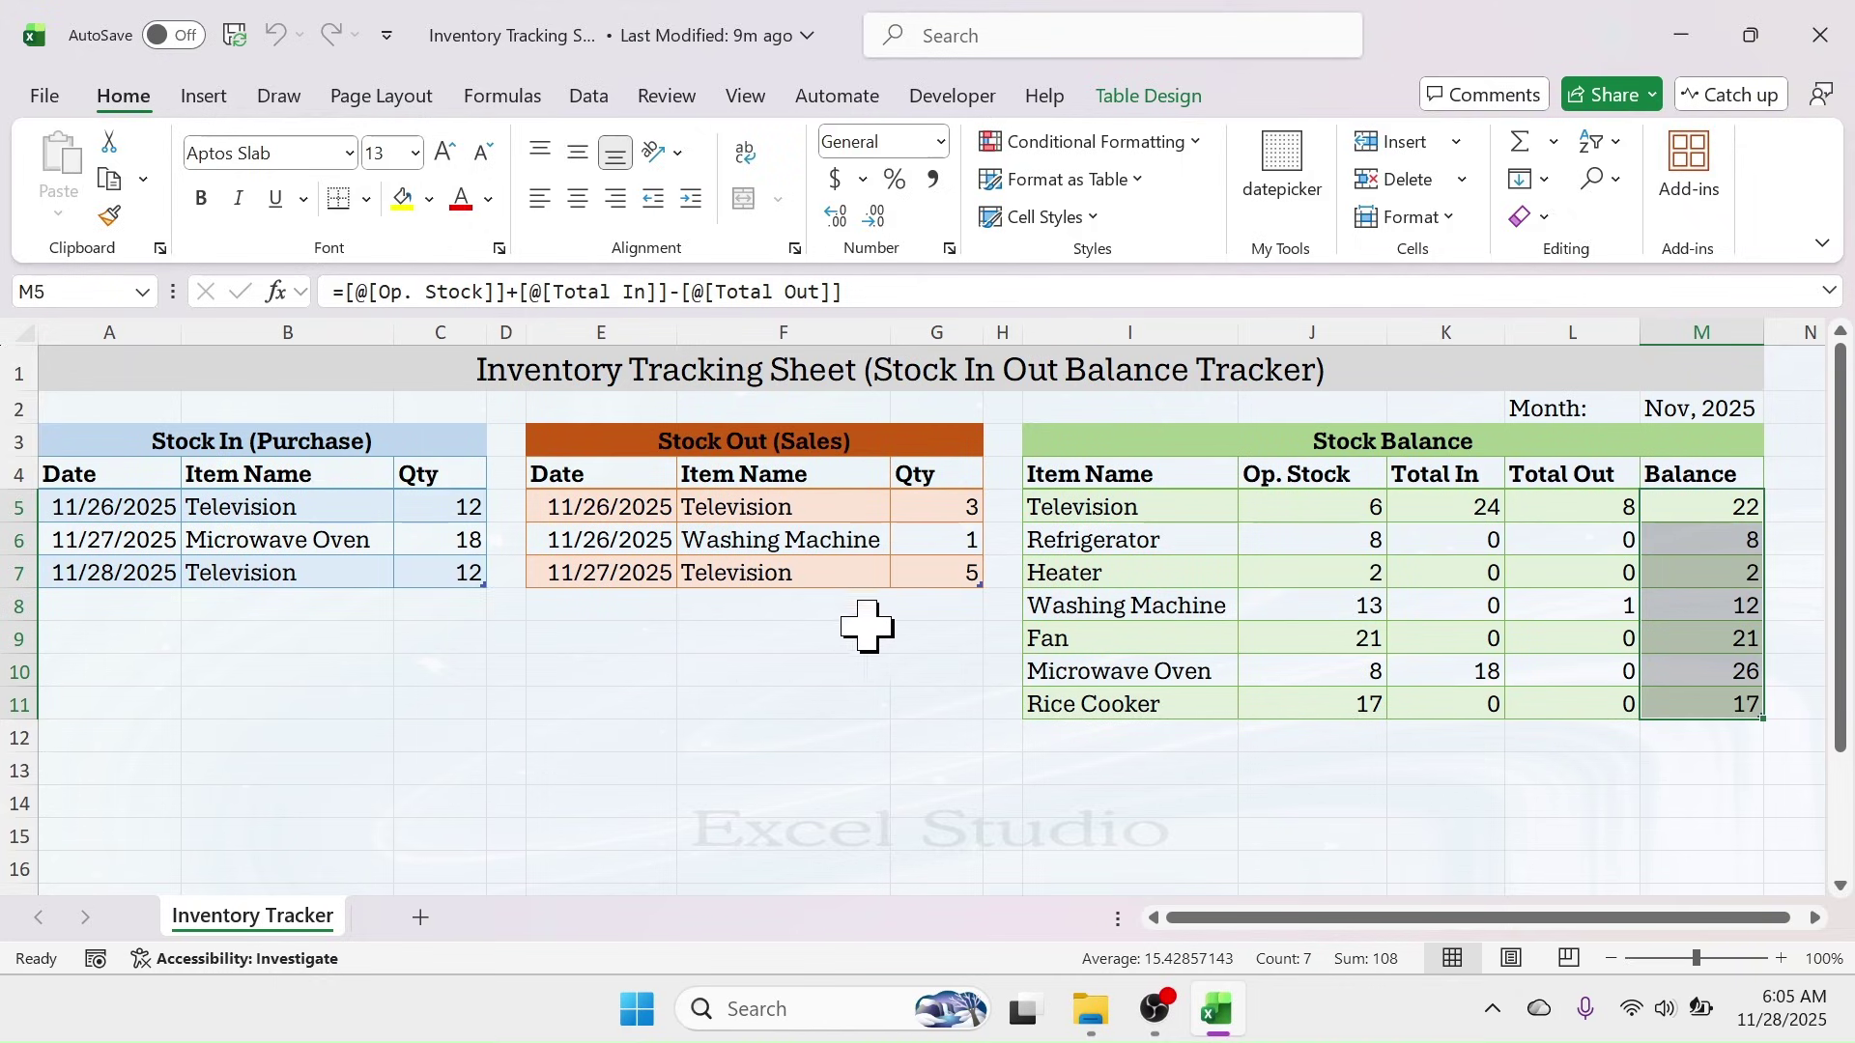
{"action": "left_click", "coordinate": [944, 512]}
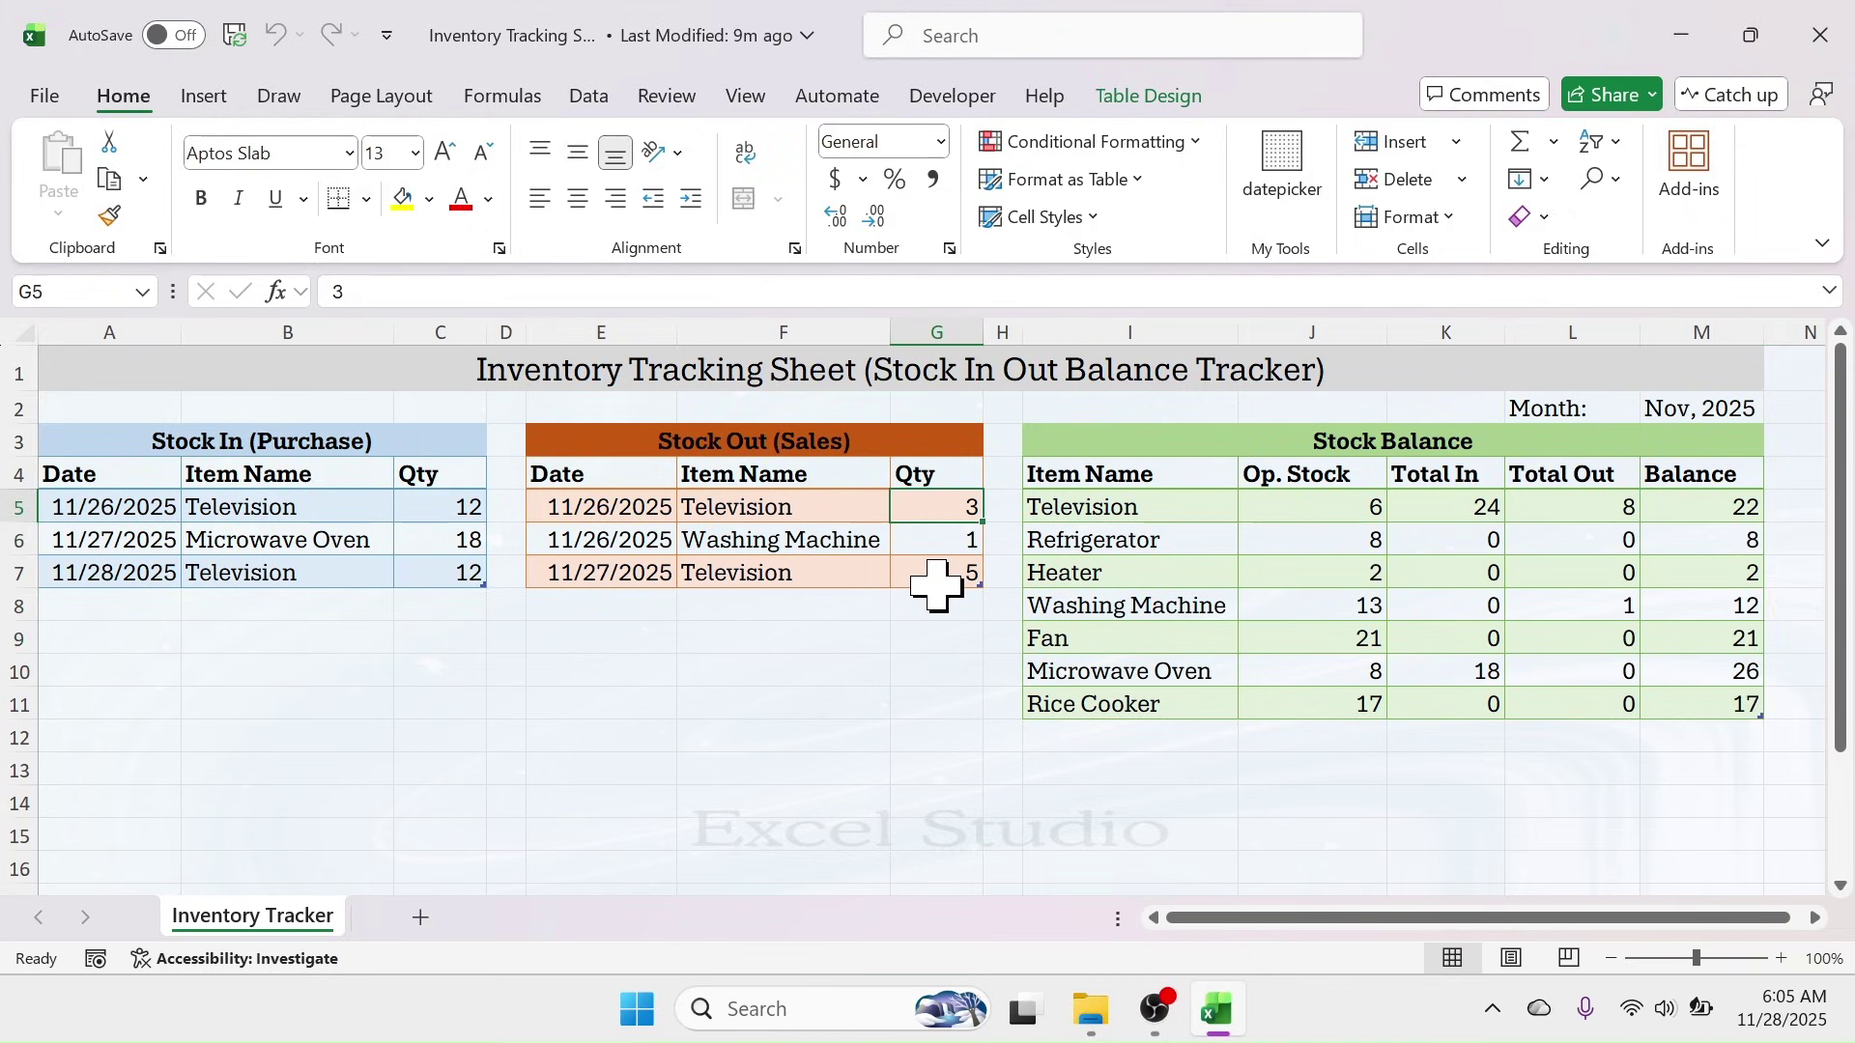
{"action": "left_click", "coordinate": [940, 577], "text": "ctrl"}
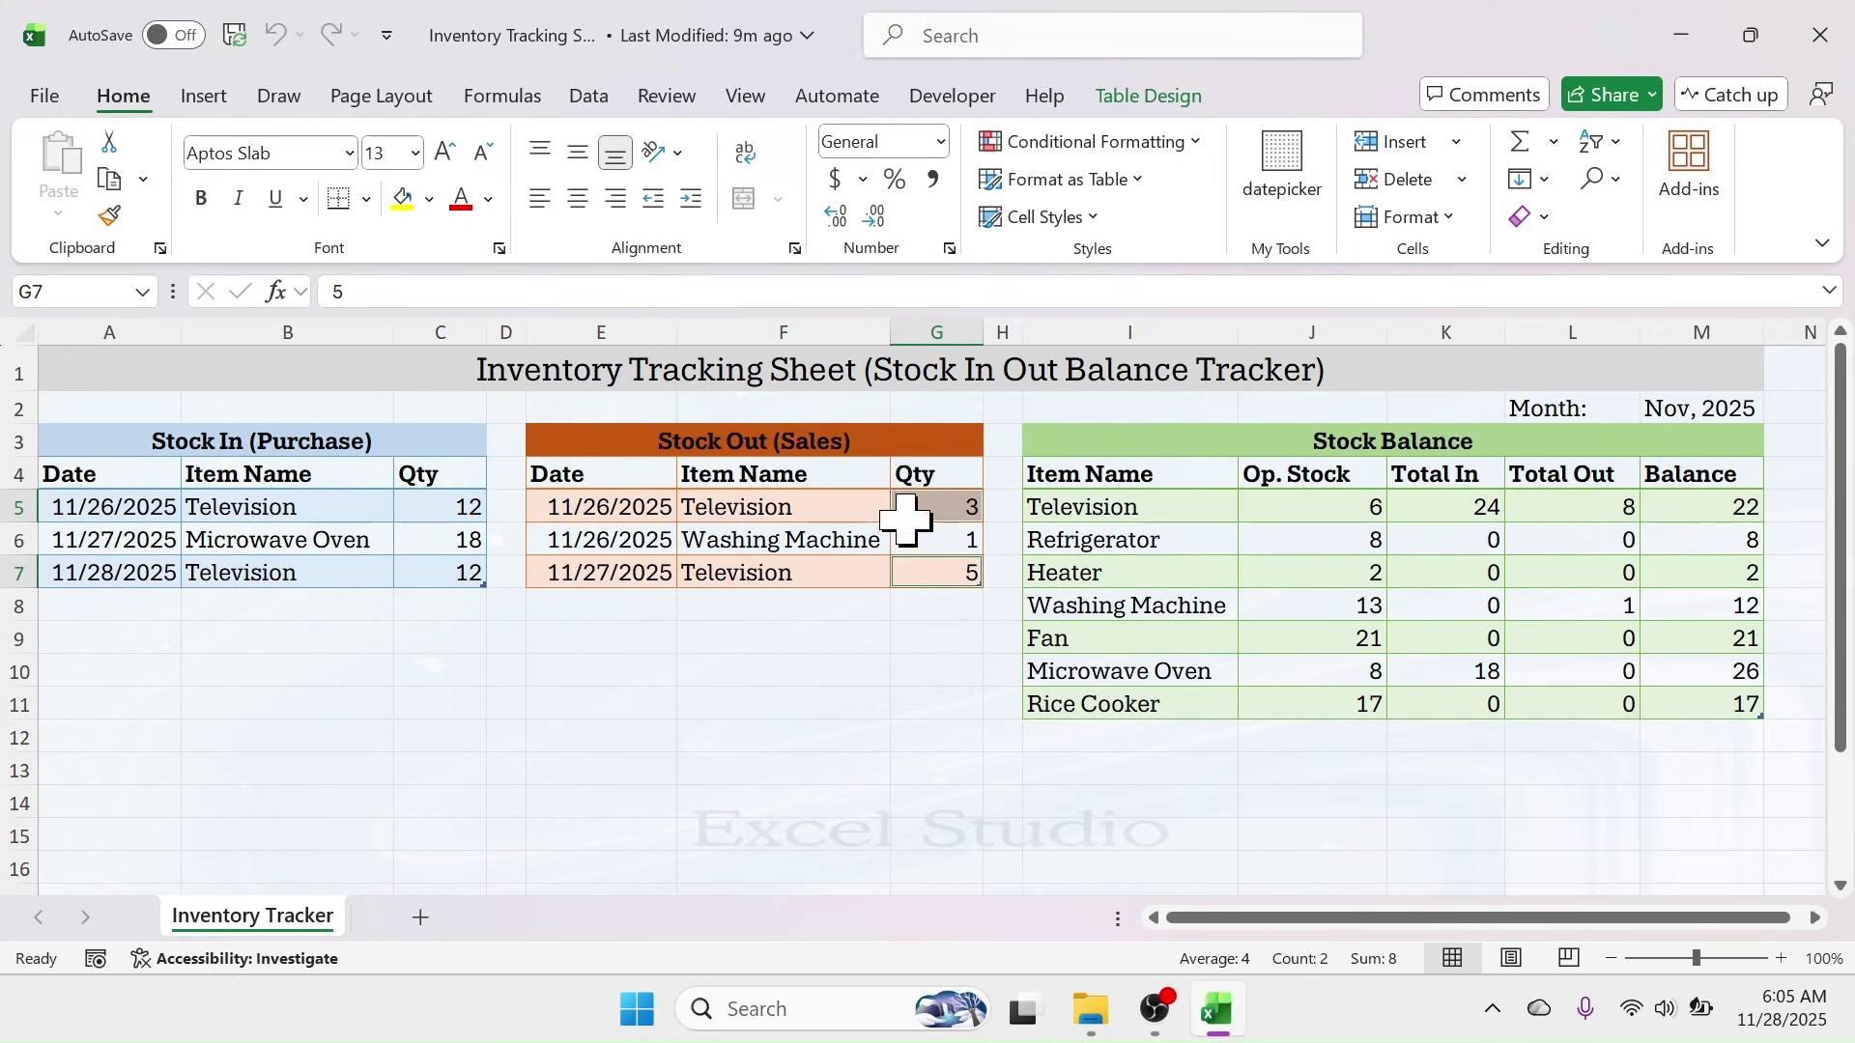
{"action": "left_click", "coordinate": [1595, 511]}
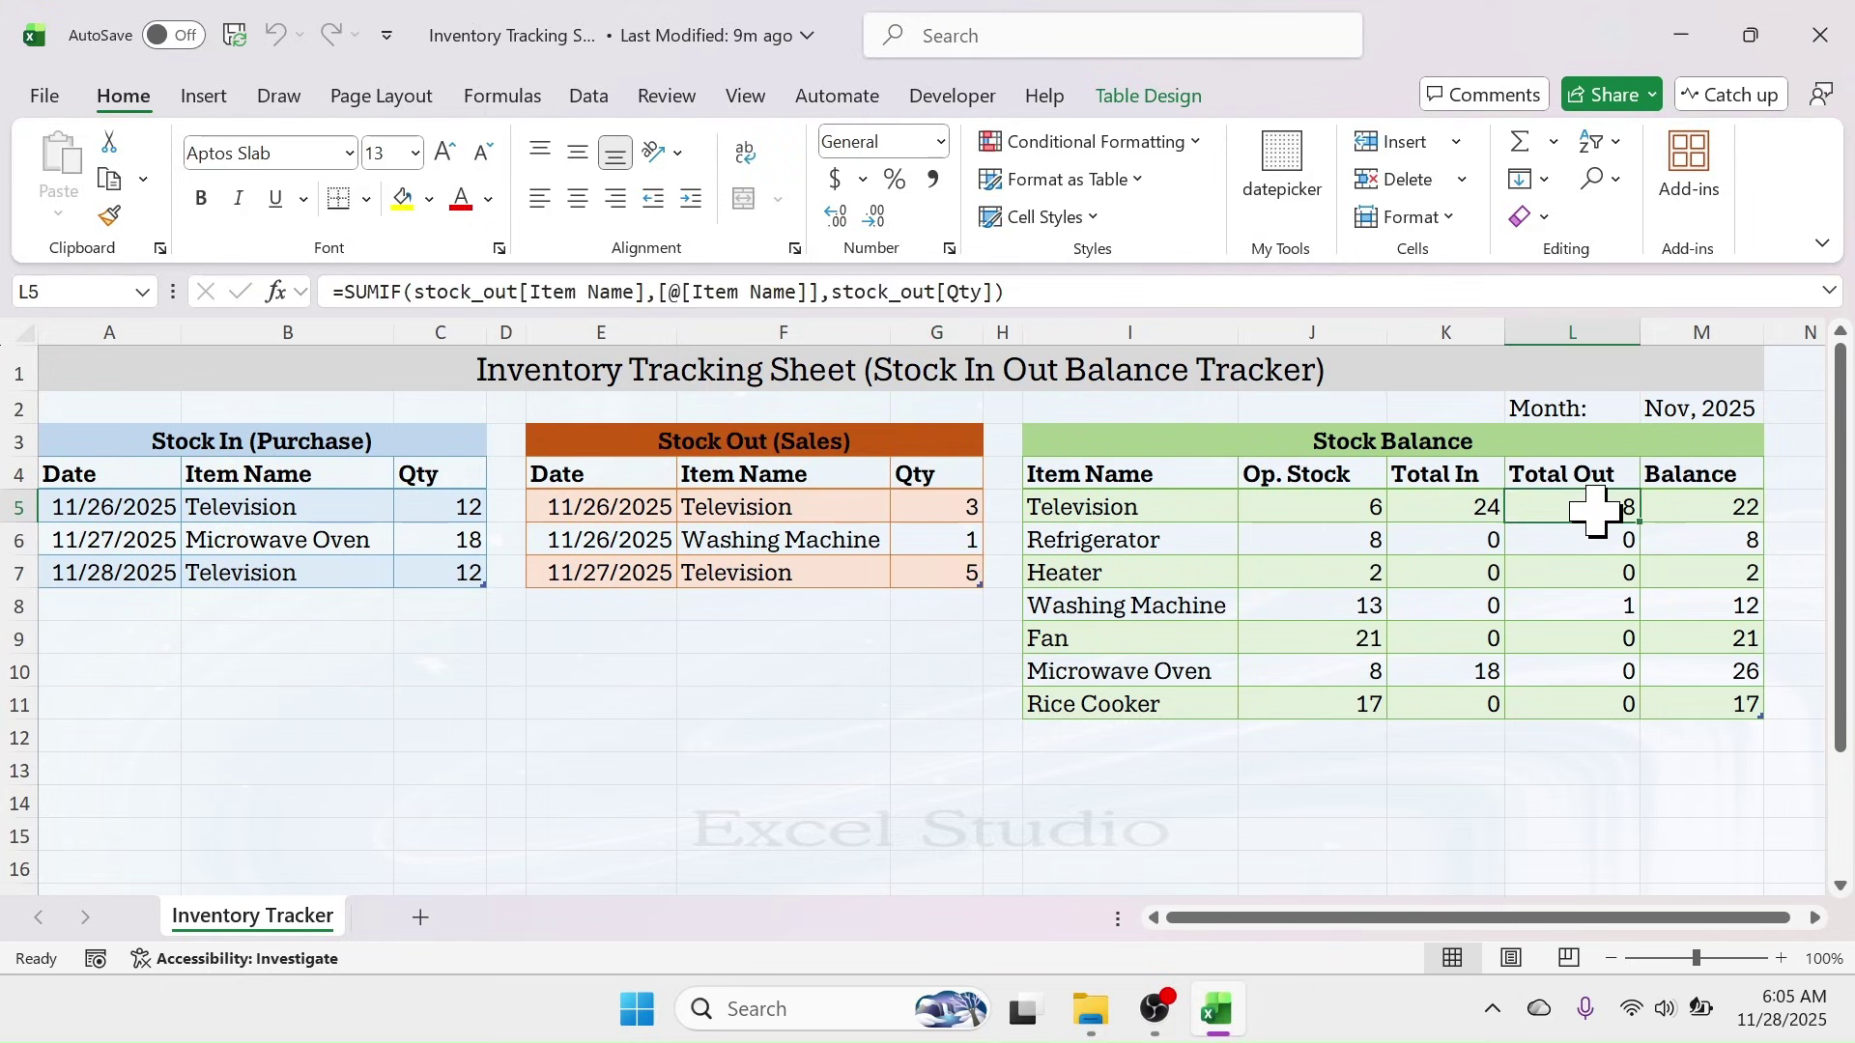
- Add a Stock Out (Sales) row in row 8 with date 11/27/2025, item Television and quantity 1
{"action": "left_click", "coordinate": [594, 601]}
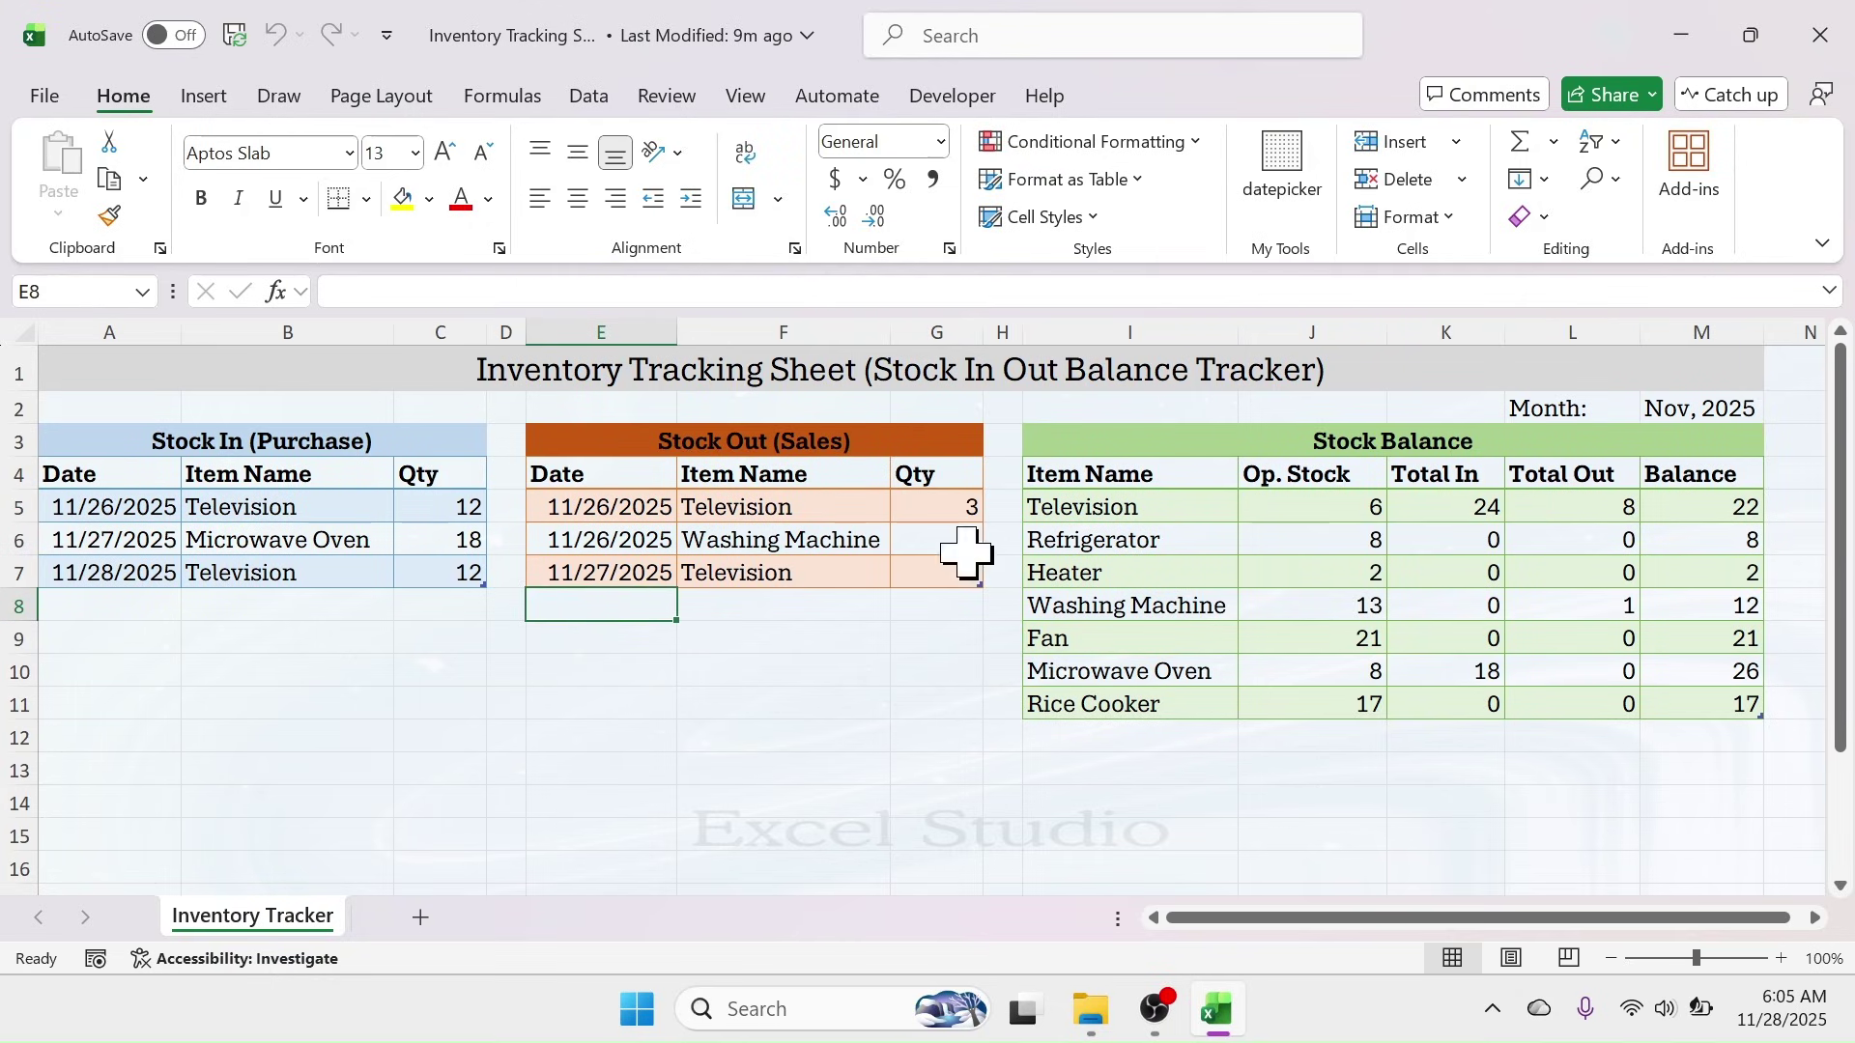
{"action": "left_click", "coordinate": [1285, 188]}
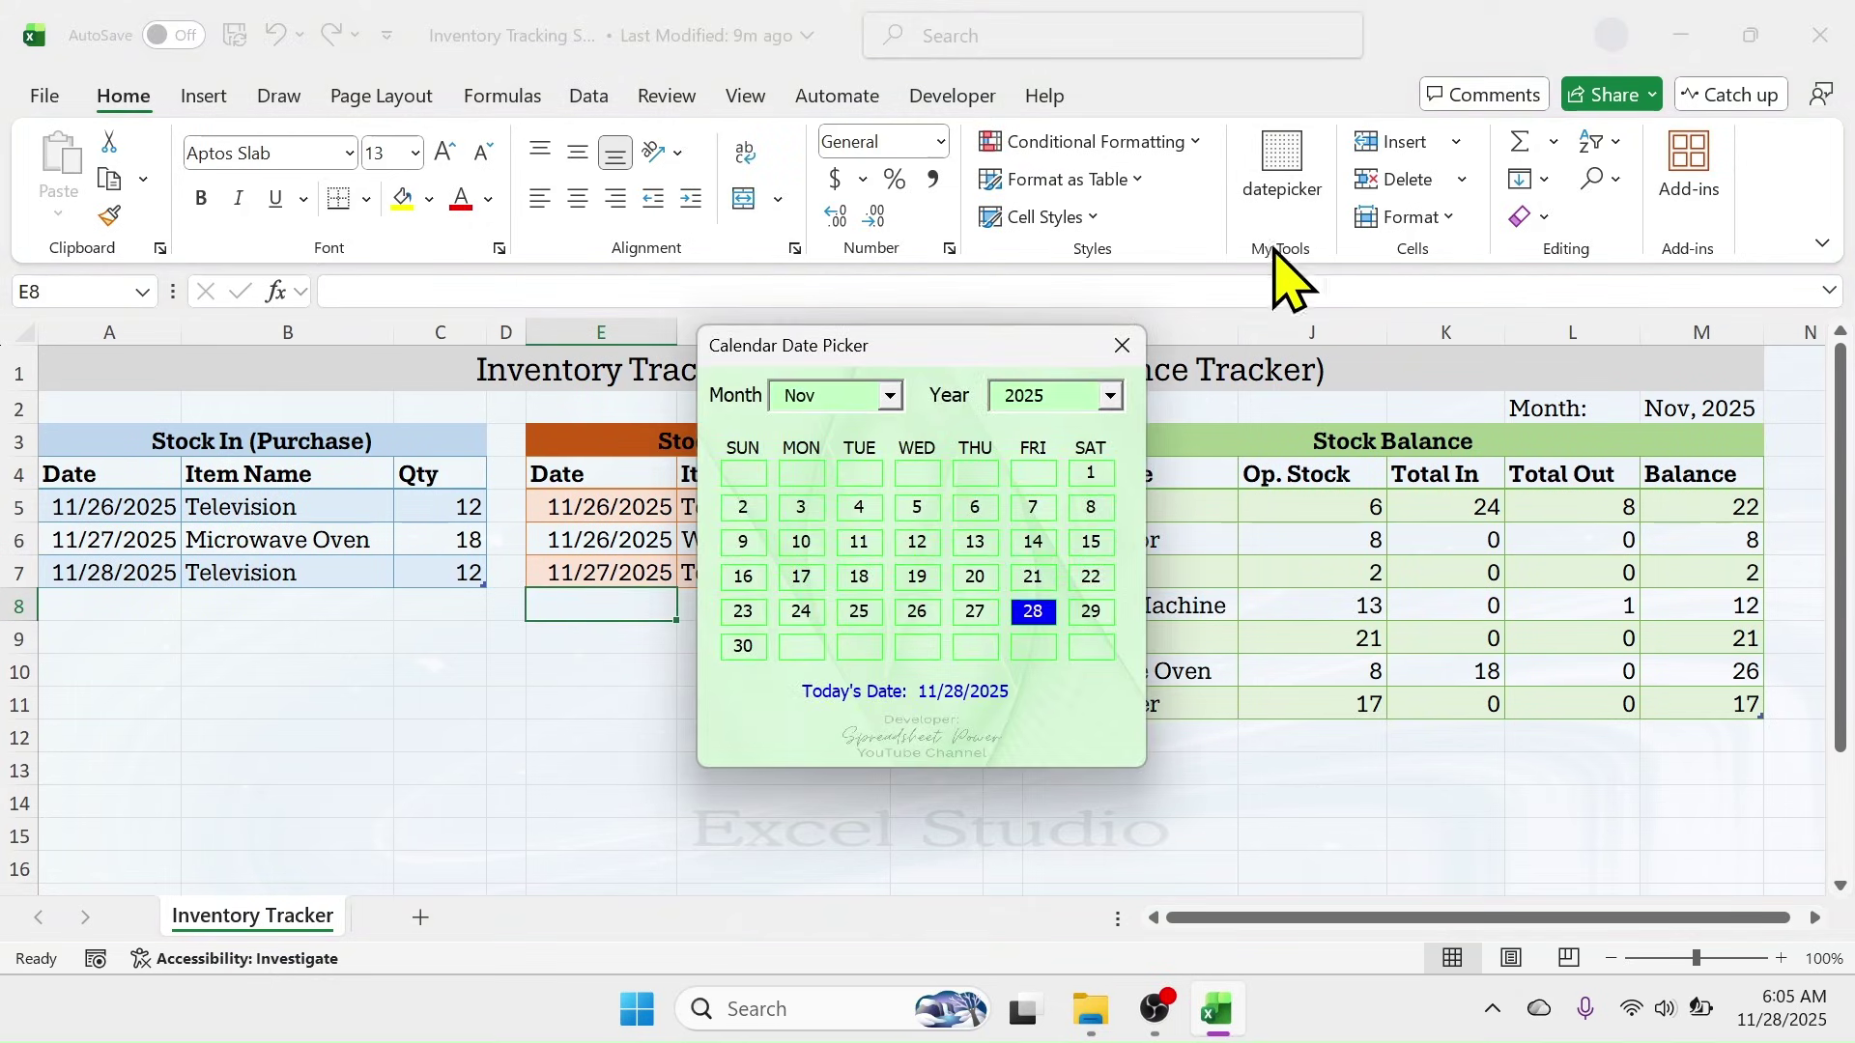
{"action": "left_click", "coordinate": [975, 611]}
{"action": "left_click", "coordinate": [817, 605]}
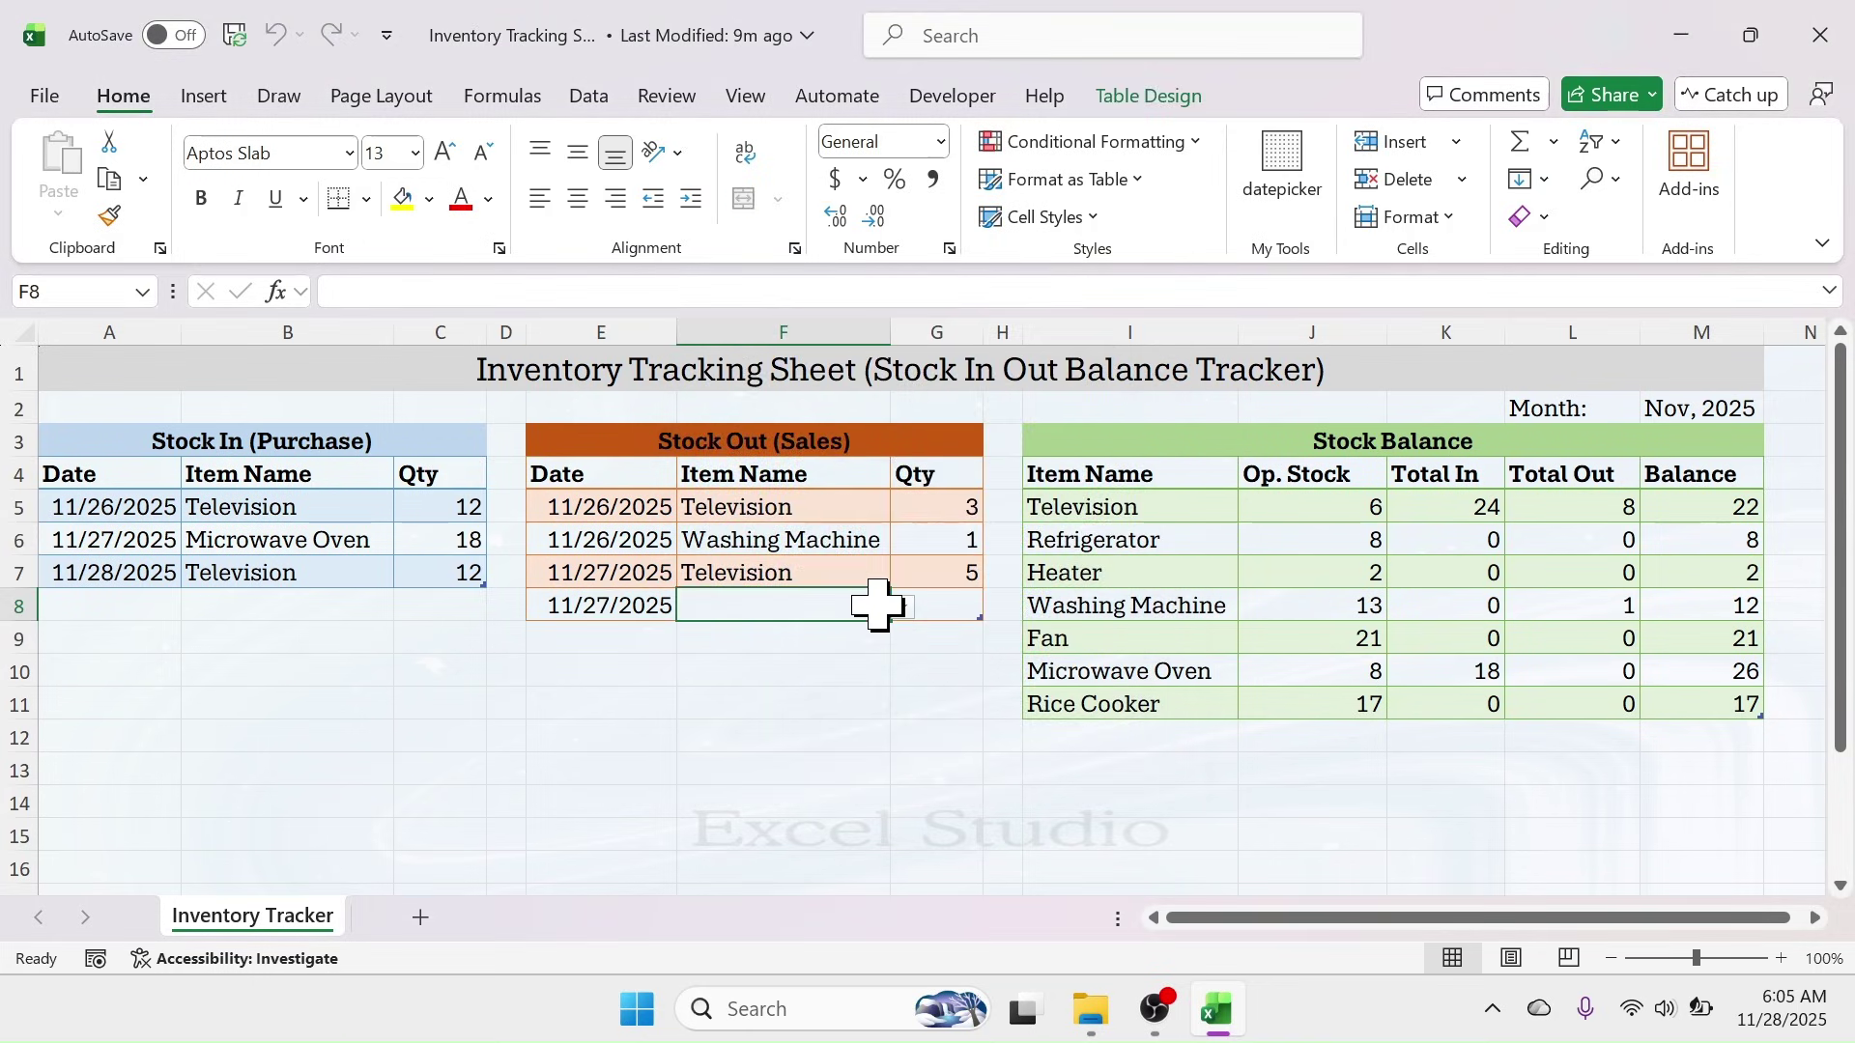
{"action": "left_click", "coordinate": [902, 607]}
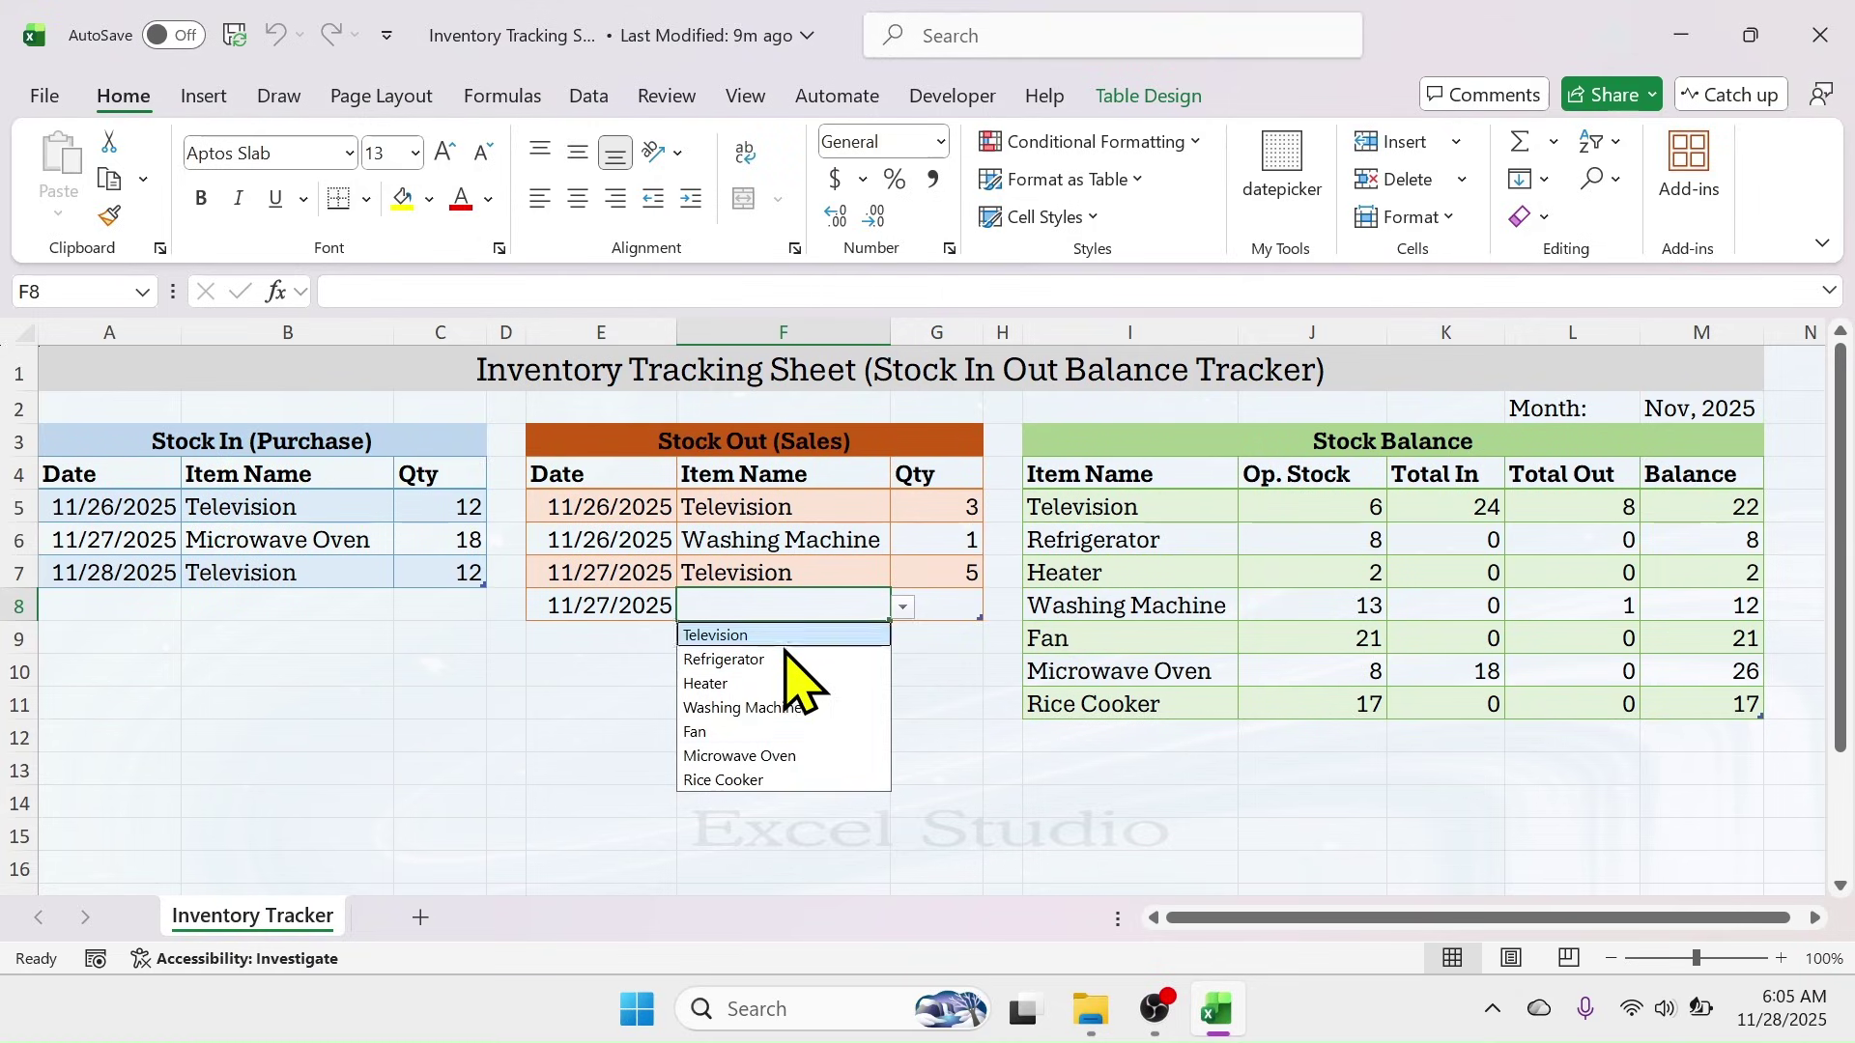
{"action": "left_click", "coordinate": [731, 638]}
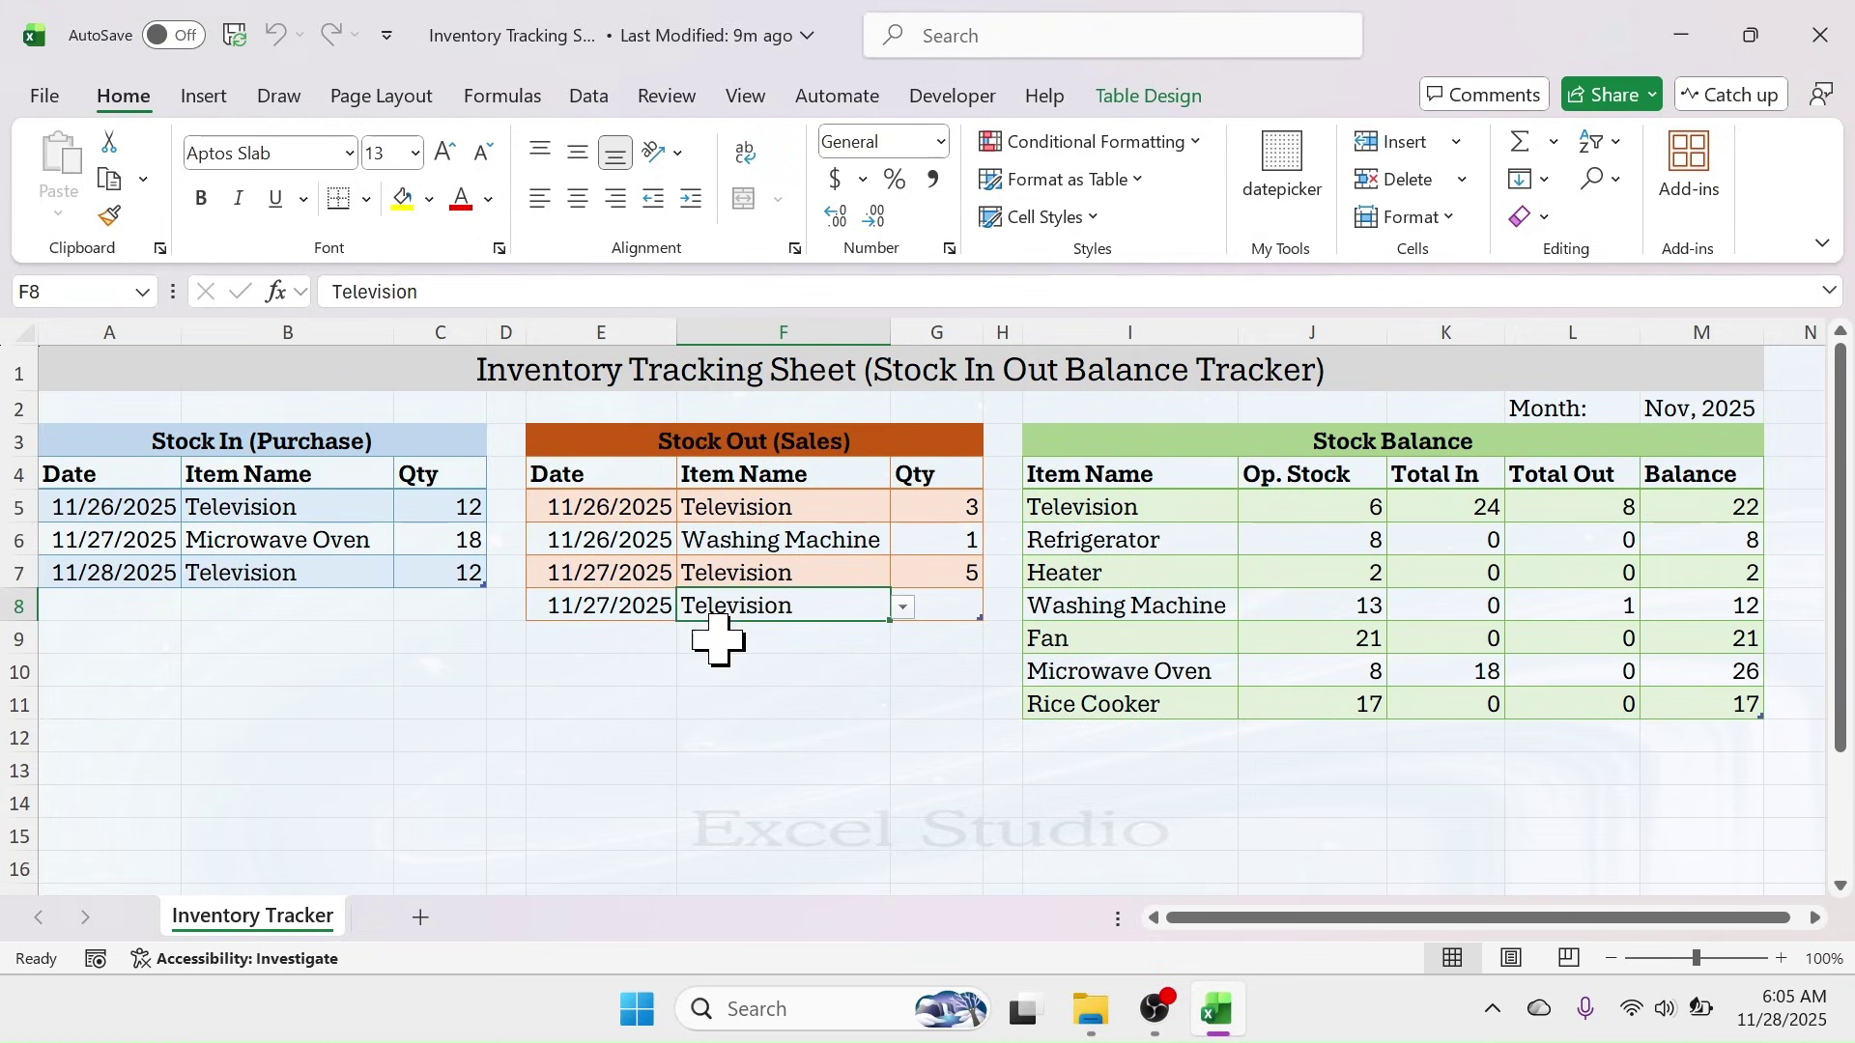
{"action": "left_click", "coordinate": [944, 606]}
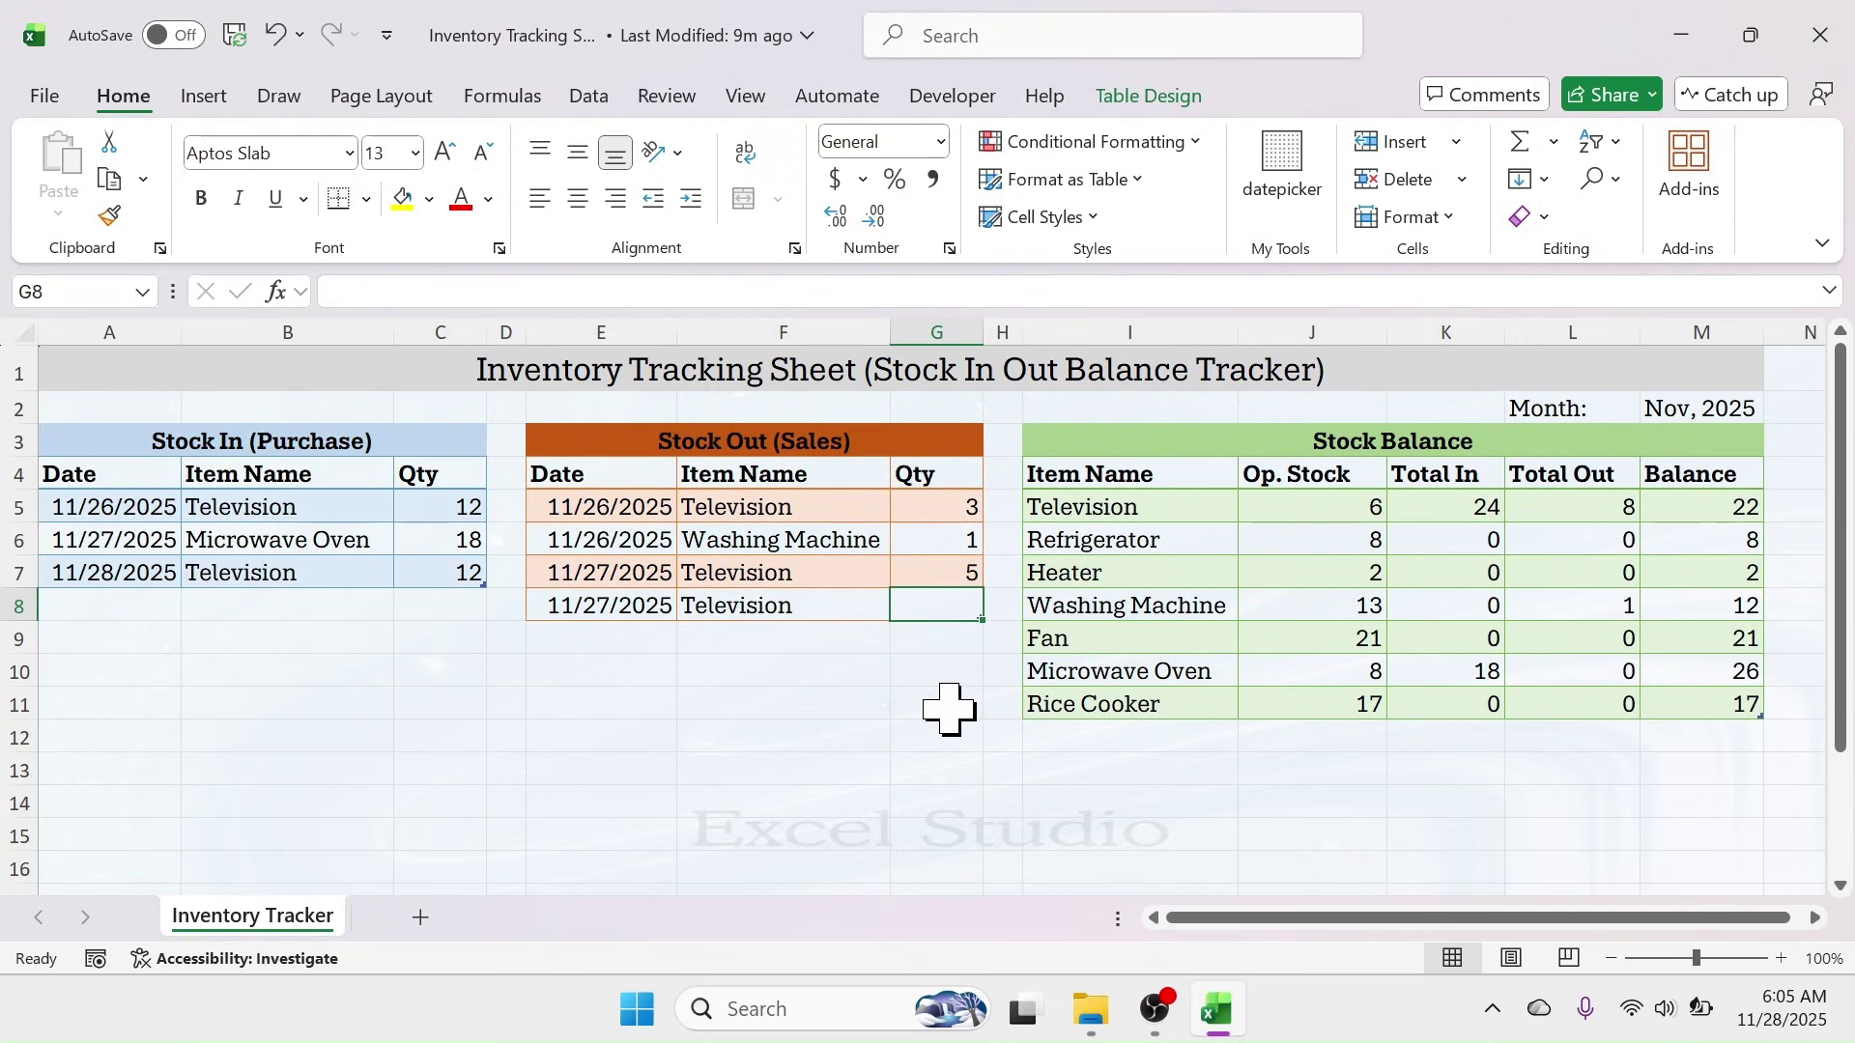
{"action": "type", "text": "1"}
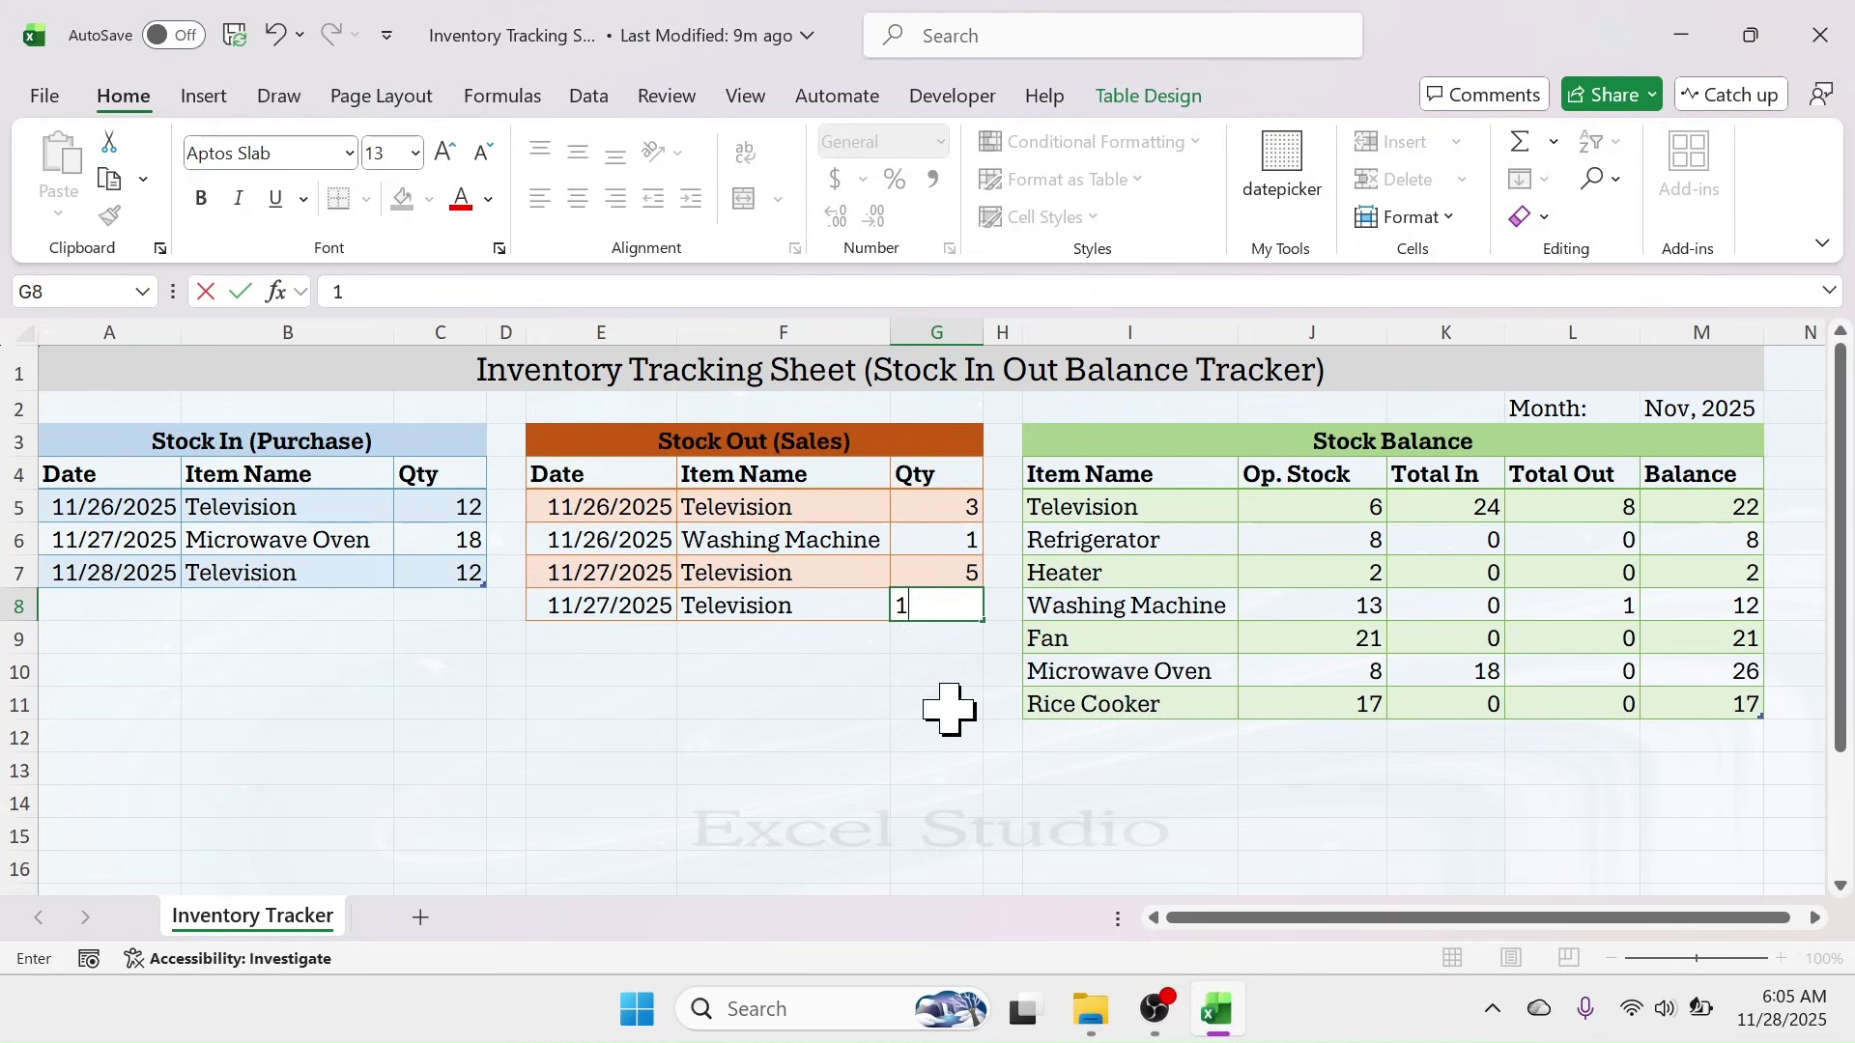
{"action": "key", "text": "Return"}
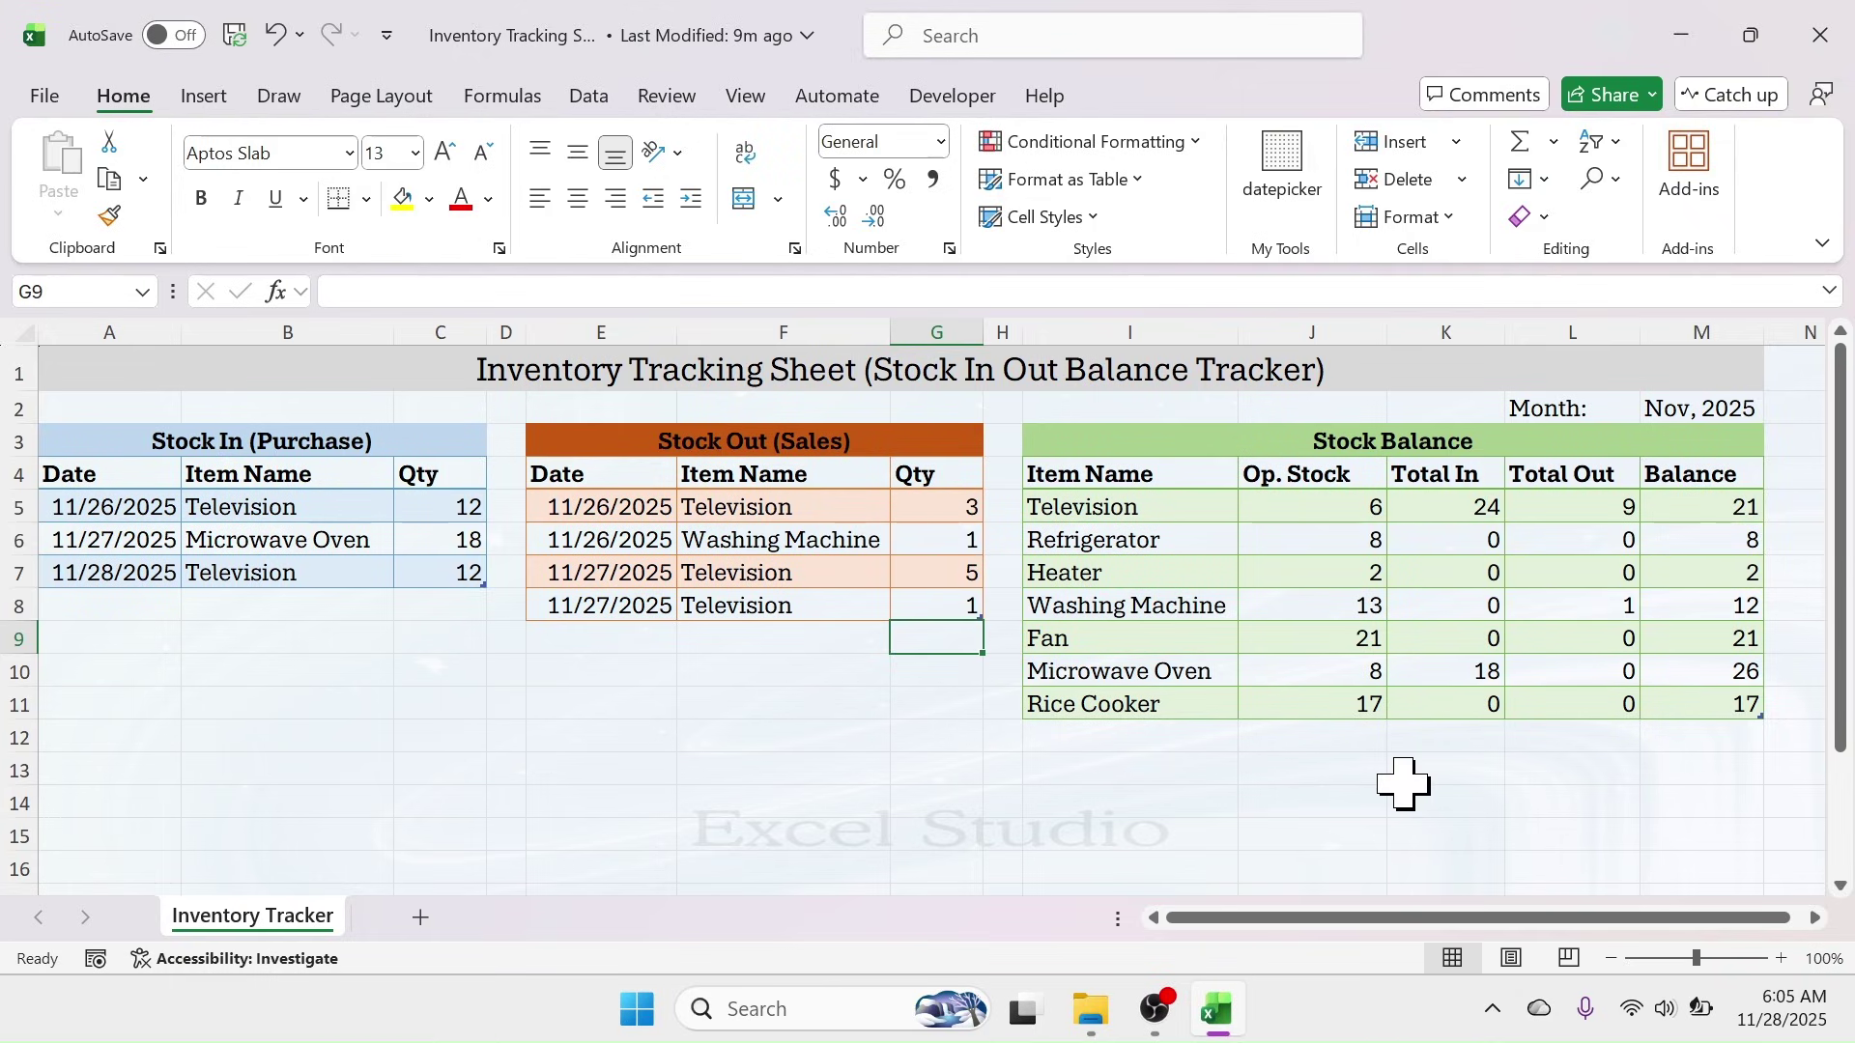
- Add a Stock In (Purchase) row dated 11/28/2025 in row 8 and open the list of available items for it
{"action": "left_click", "coordinate": [242, 604]}
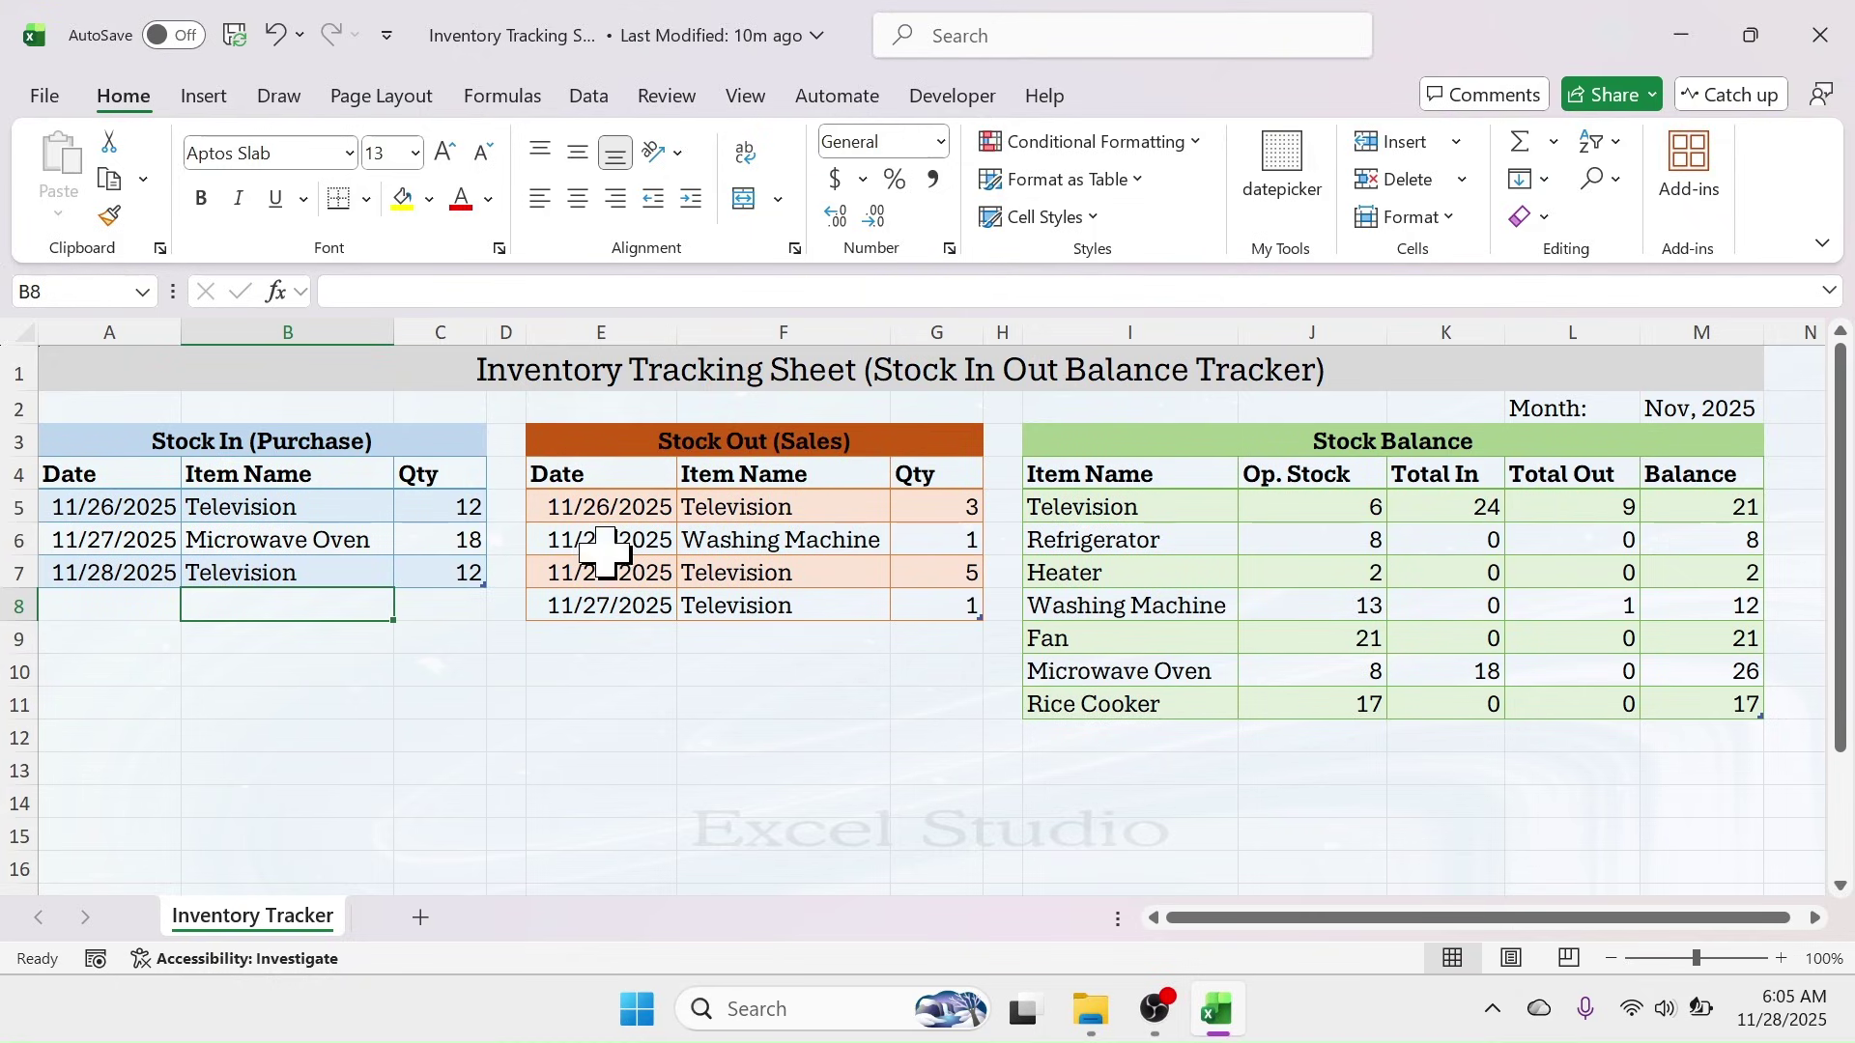
{"action": "left_click", "coordinate": [135, 616]}
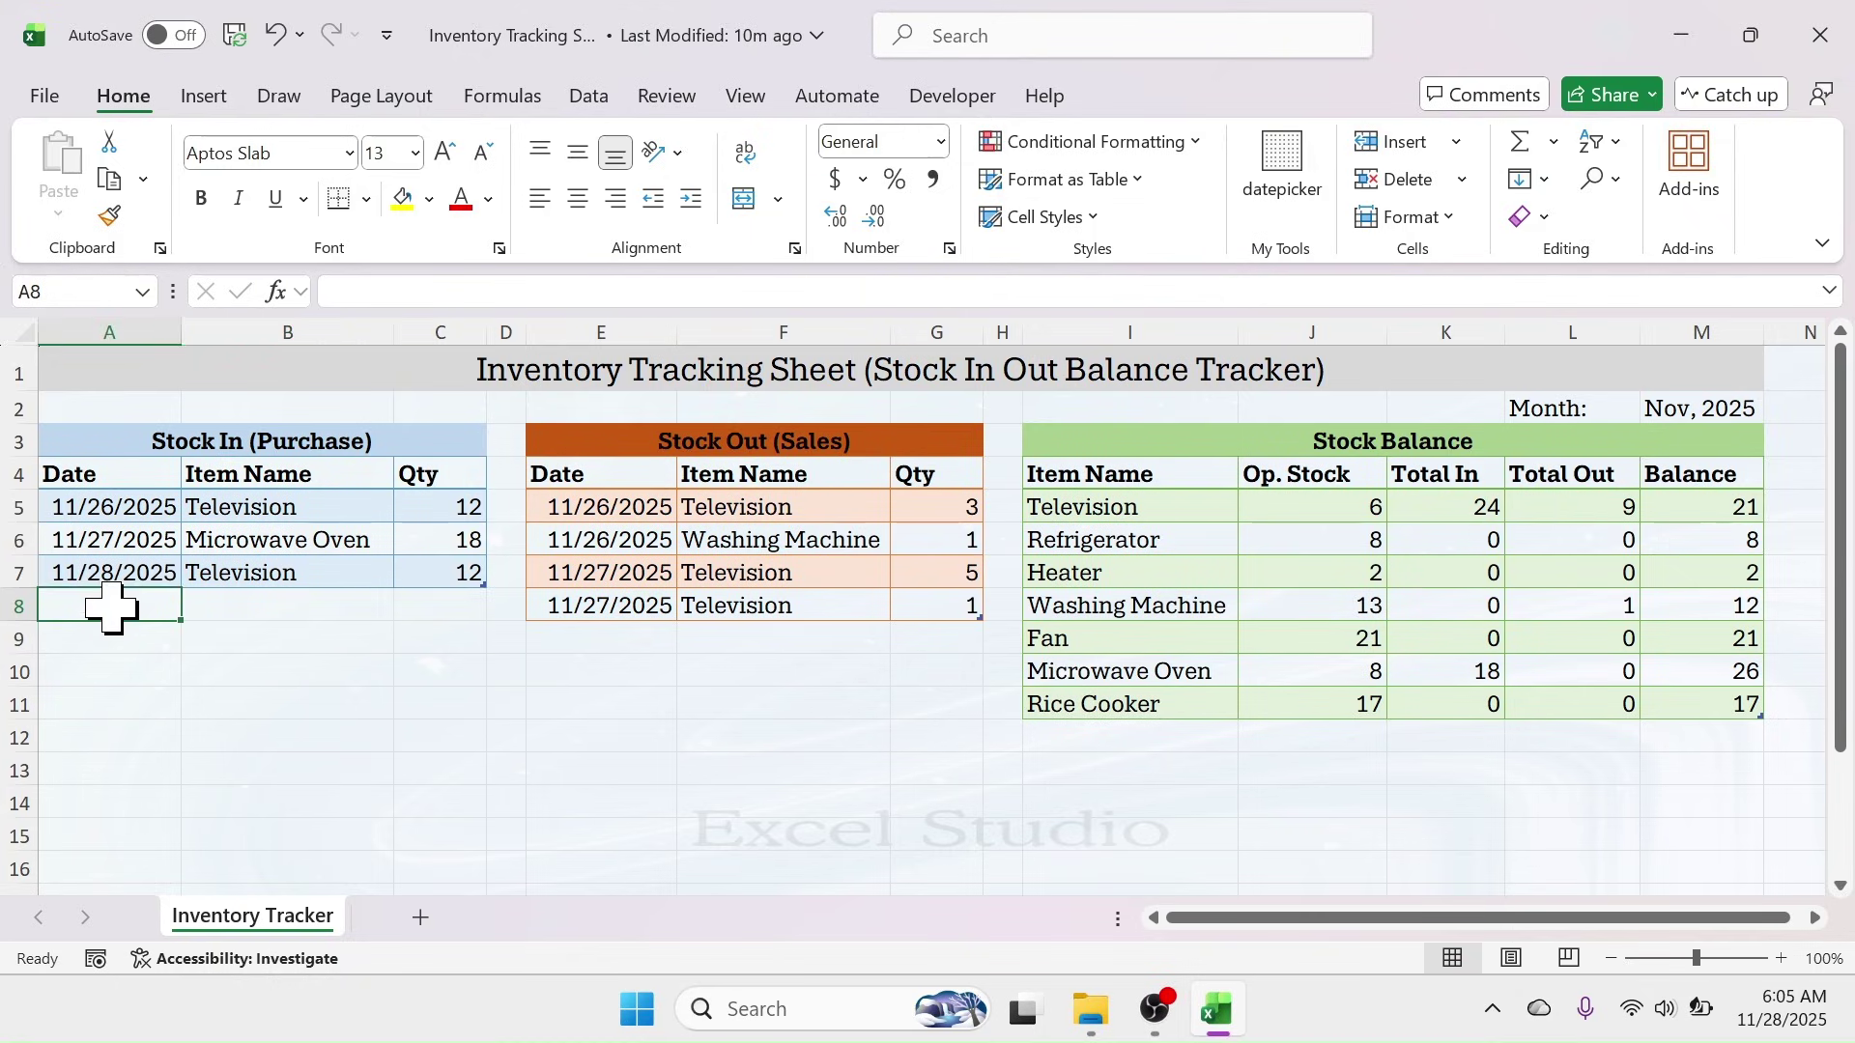
{"action": "left_click", "coordinate": [1281, 184]}
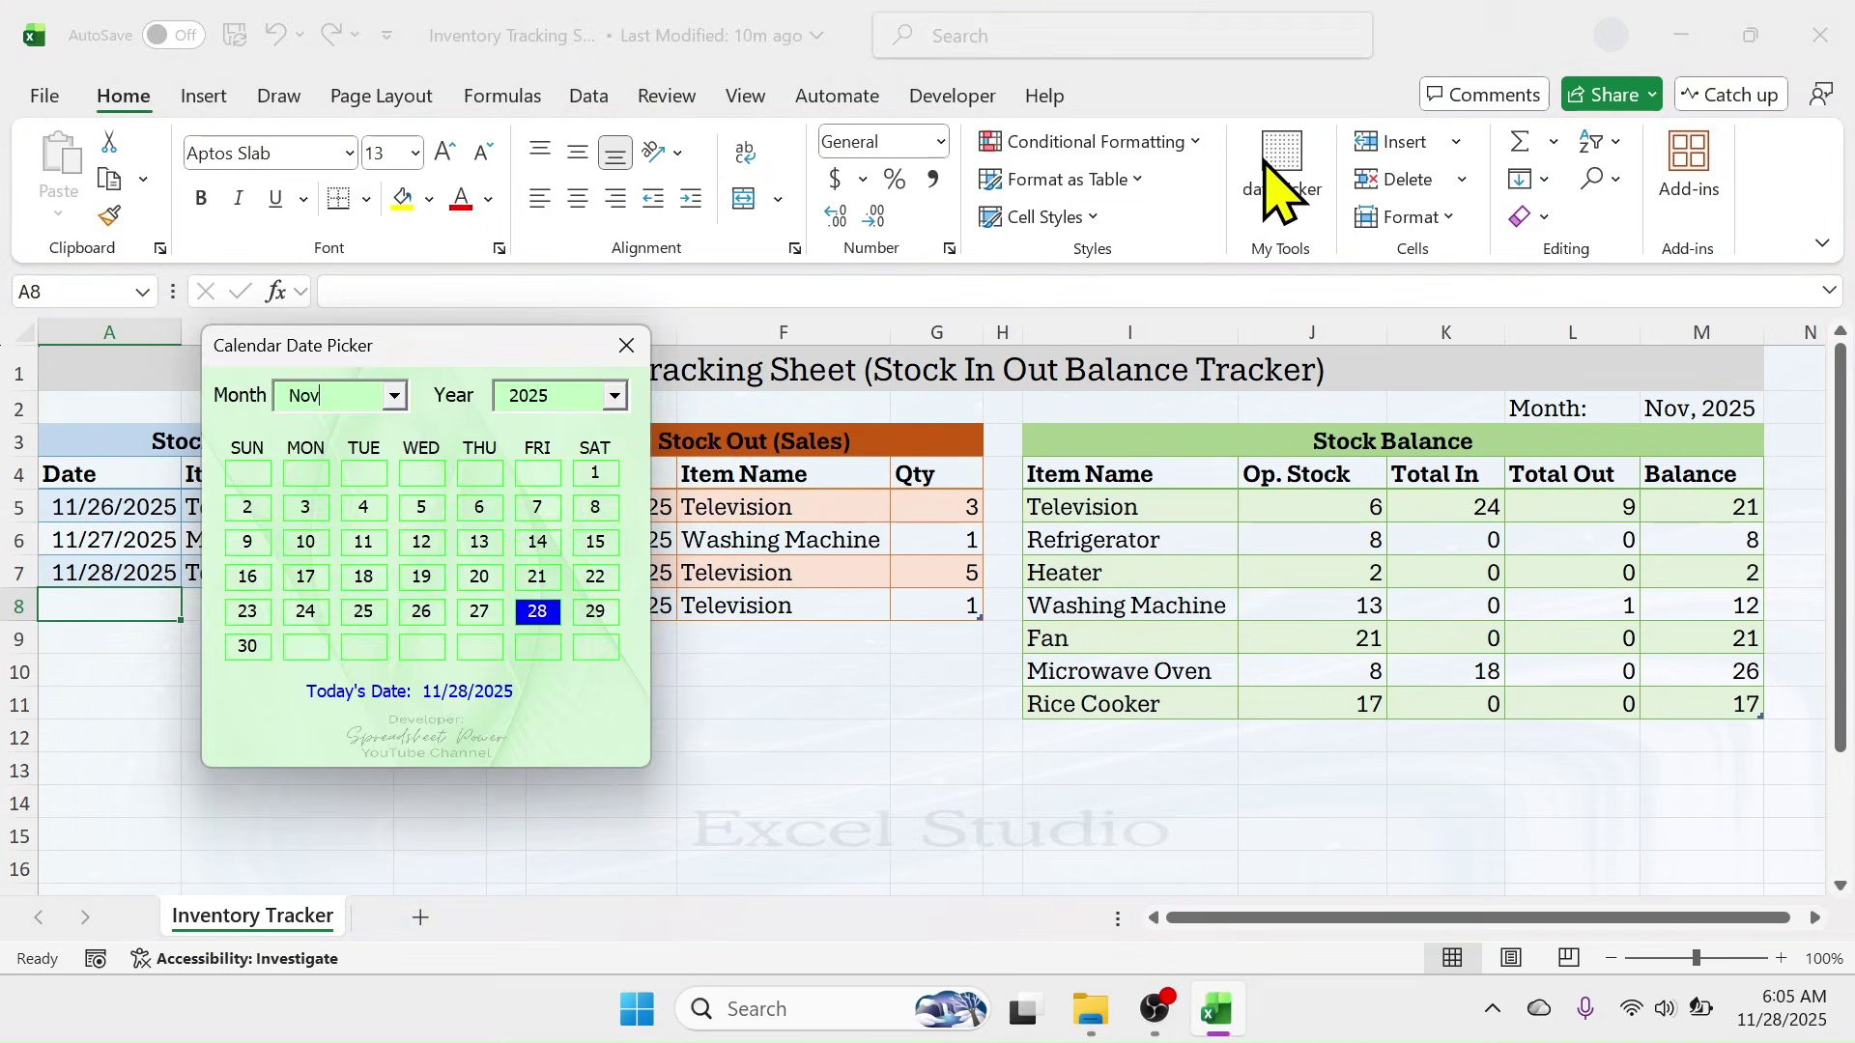
{"action": "left_click", "coordinate": [547, 618]}
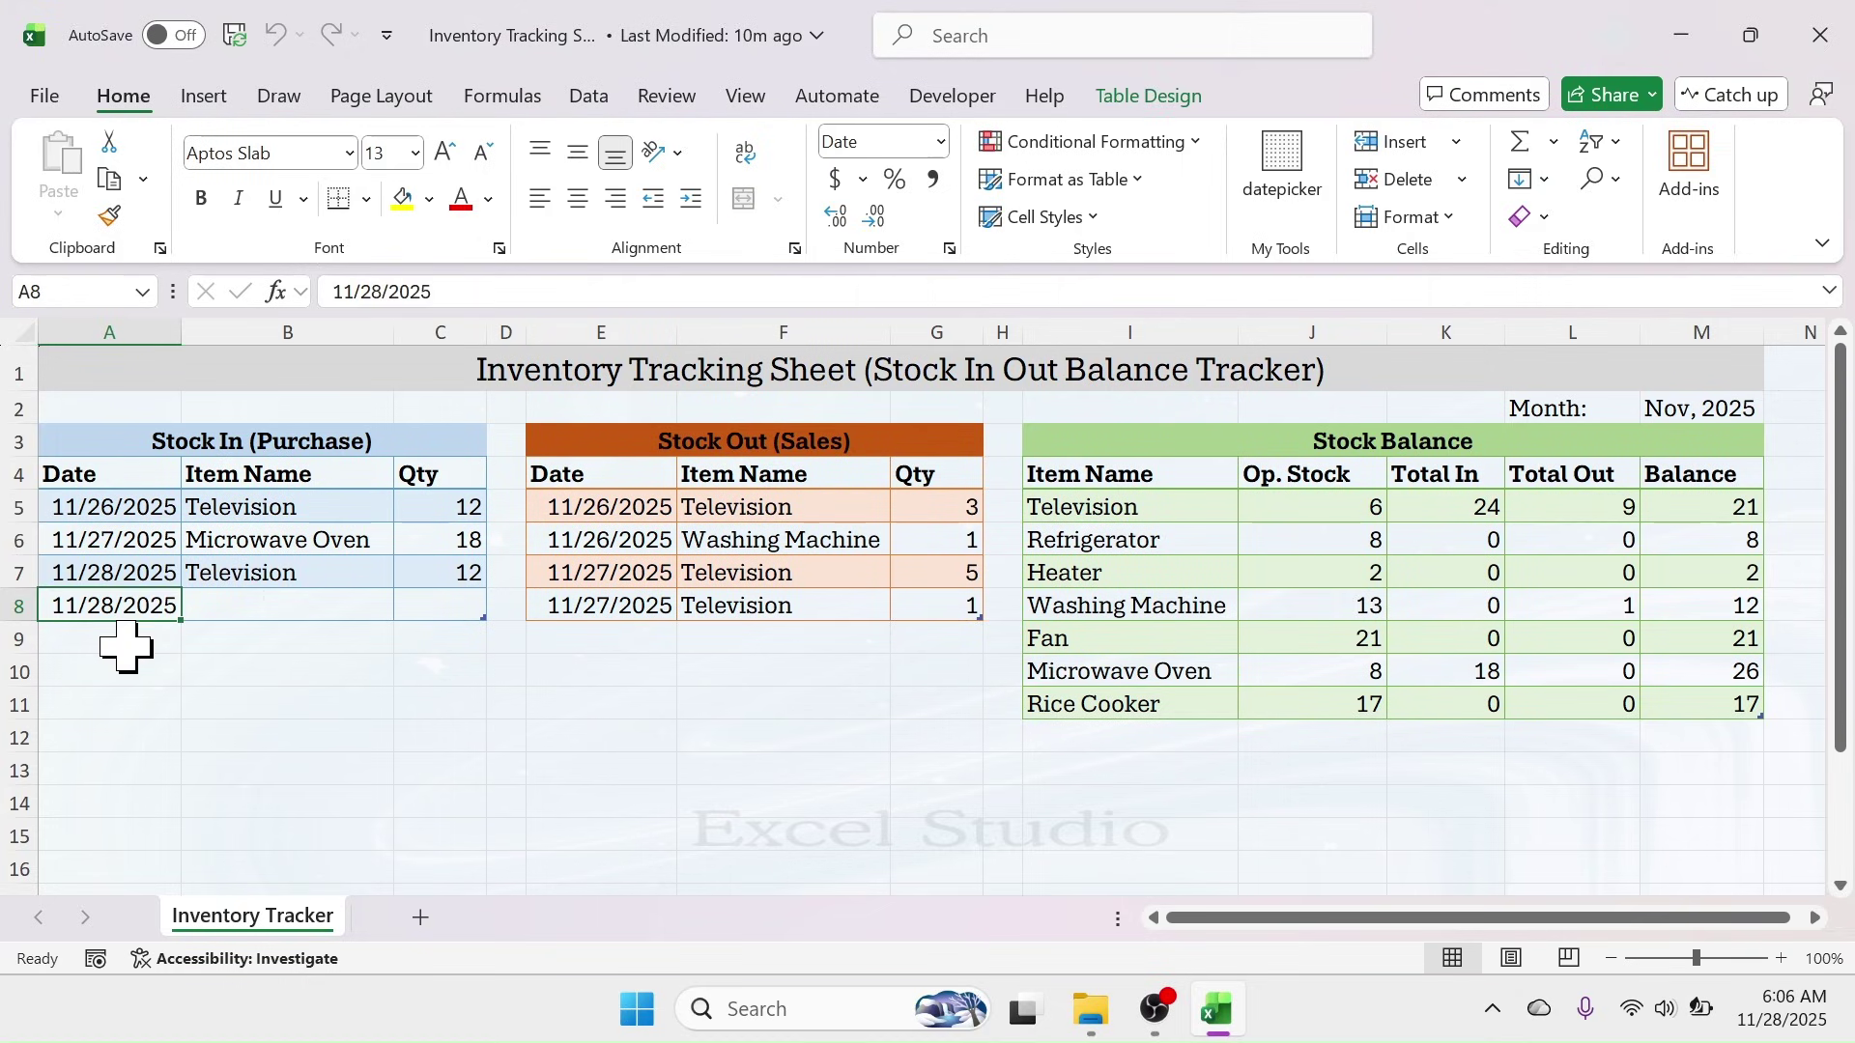
{"action": "left_click", "coordinate": [309, 614]}
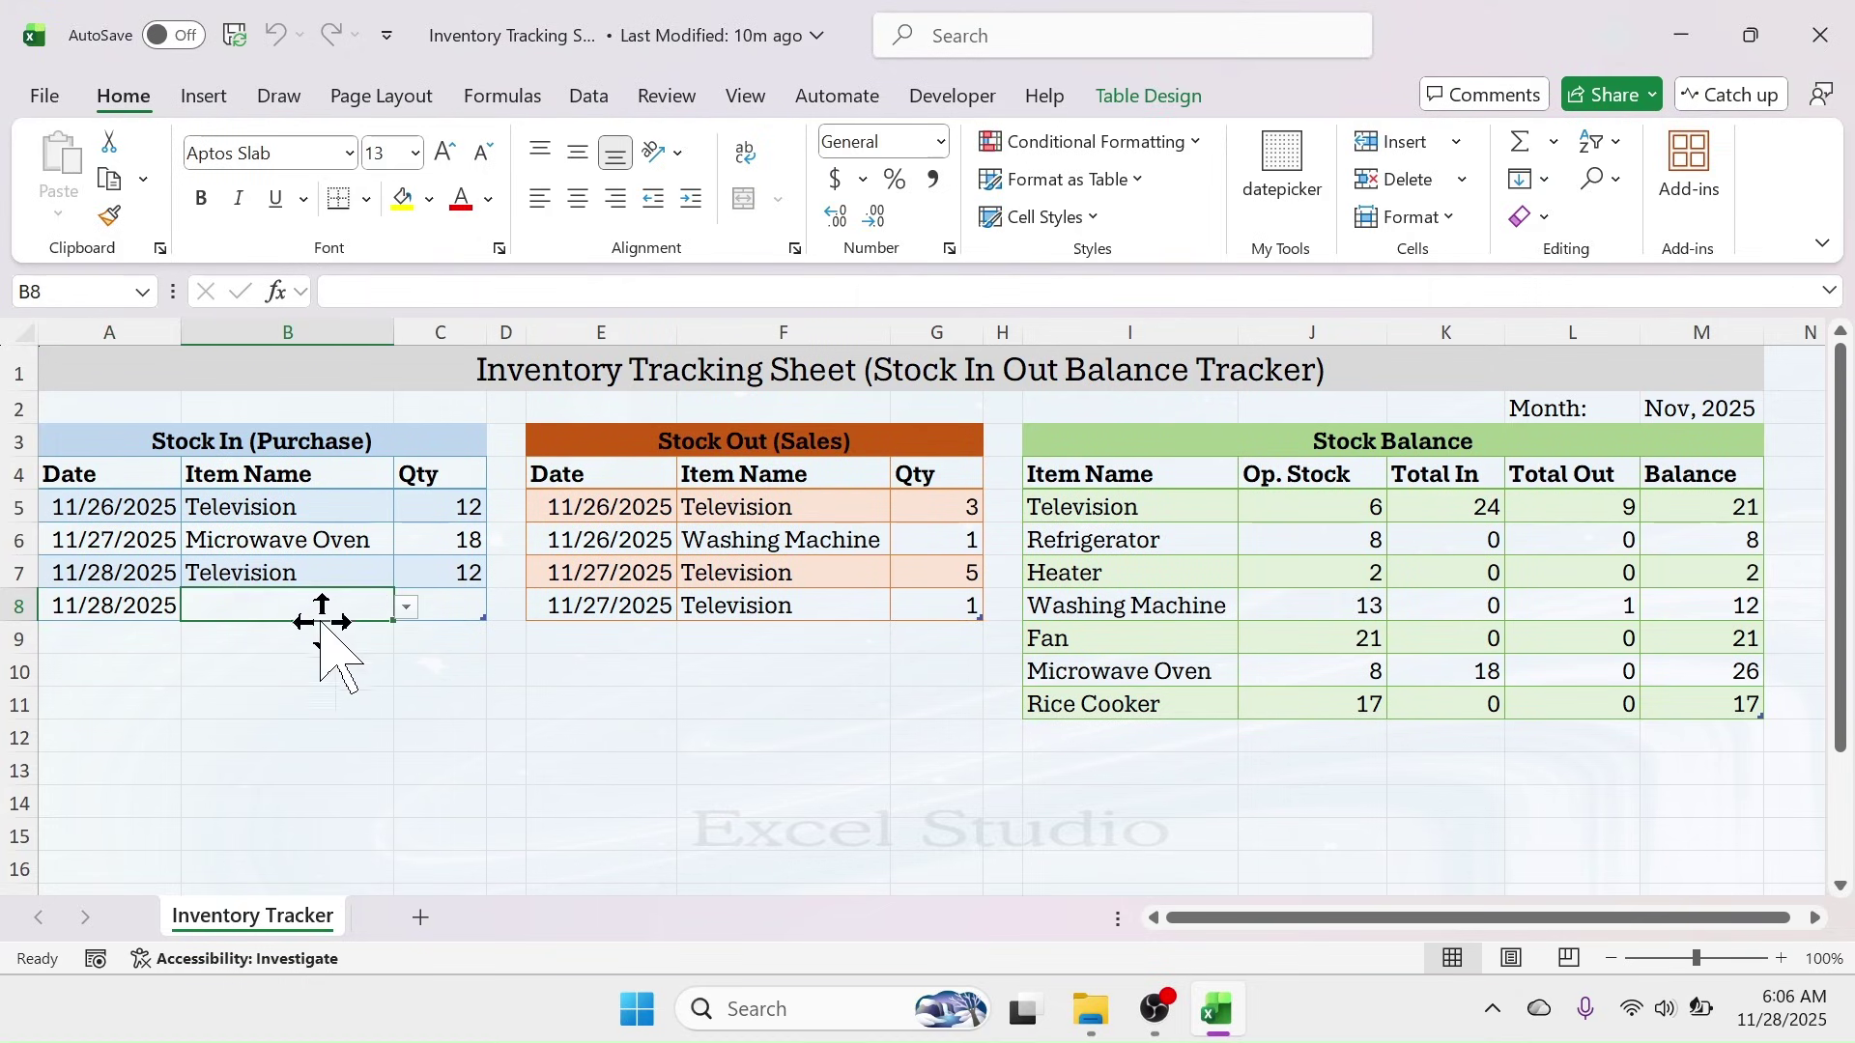
{"action": "left_click", "coordinate": [409, 612]}
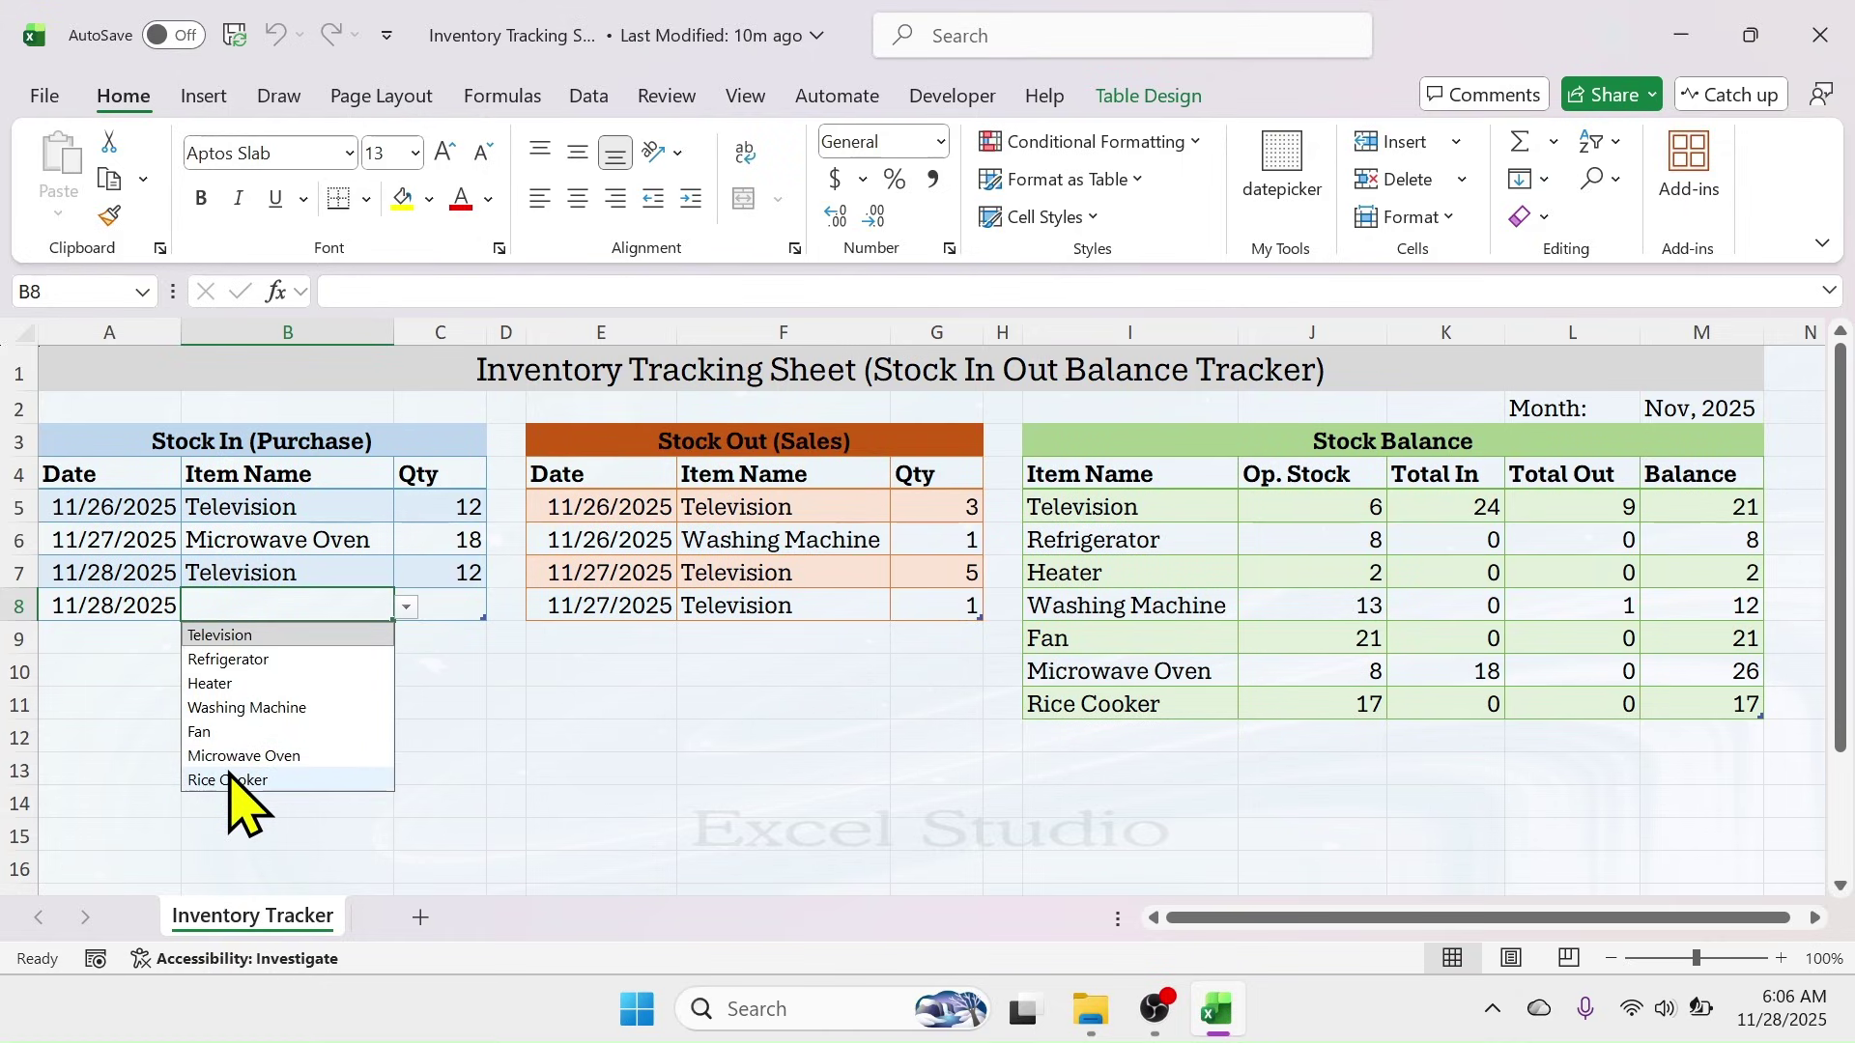
- Add Mixture Grinder as a new item below Rice Cooker in the Stock Balance table
{"action": "left_click", "coordinate": [1120, 739]}
{"action": "type", "text": "Mix"}
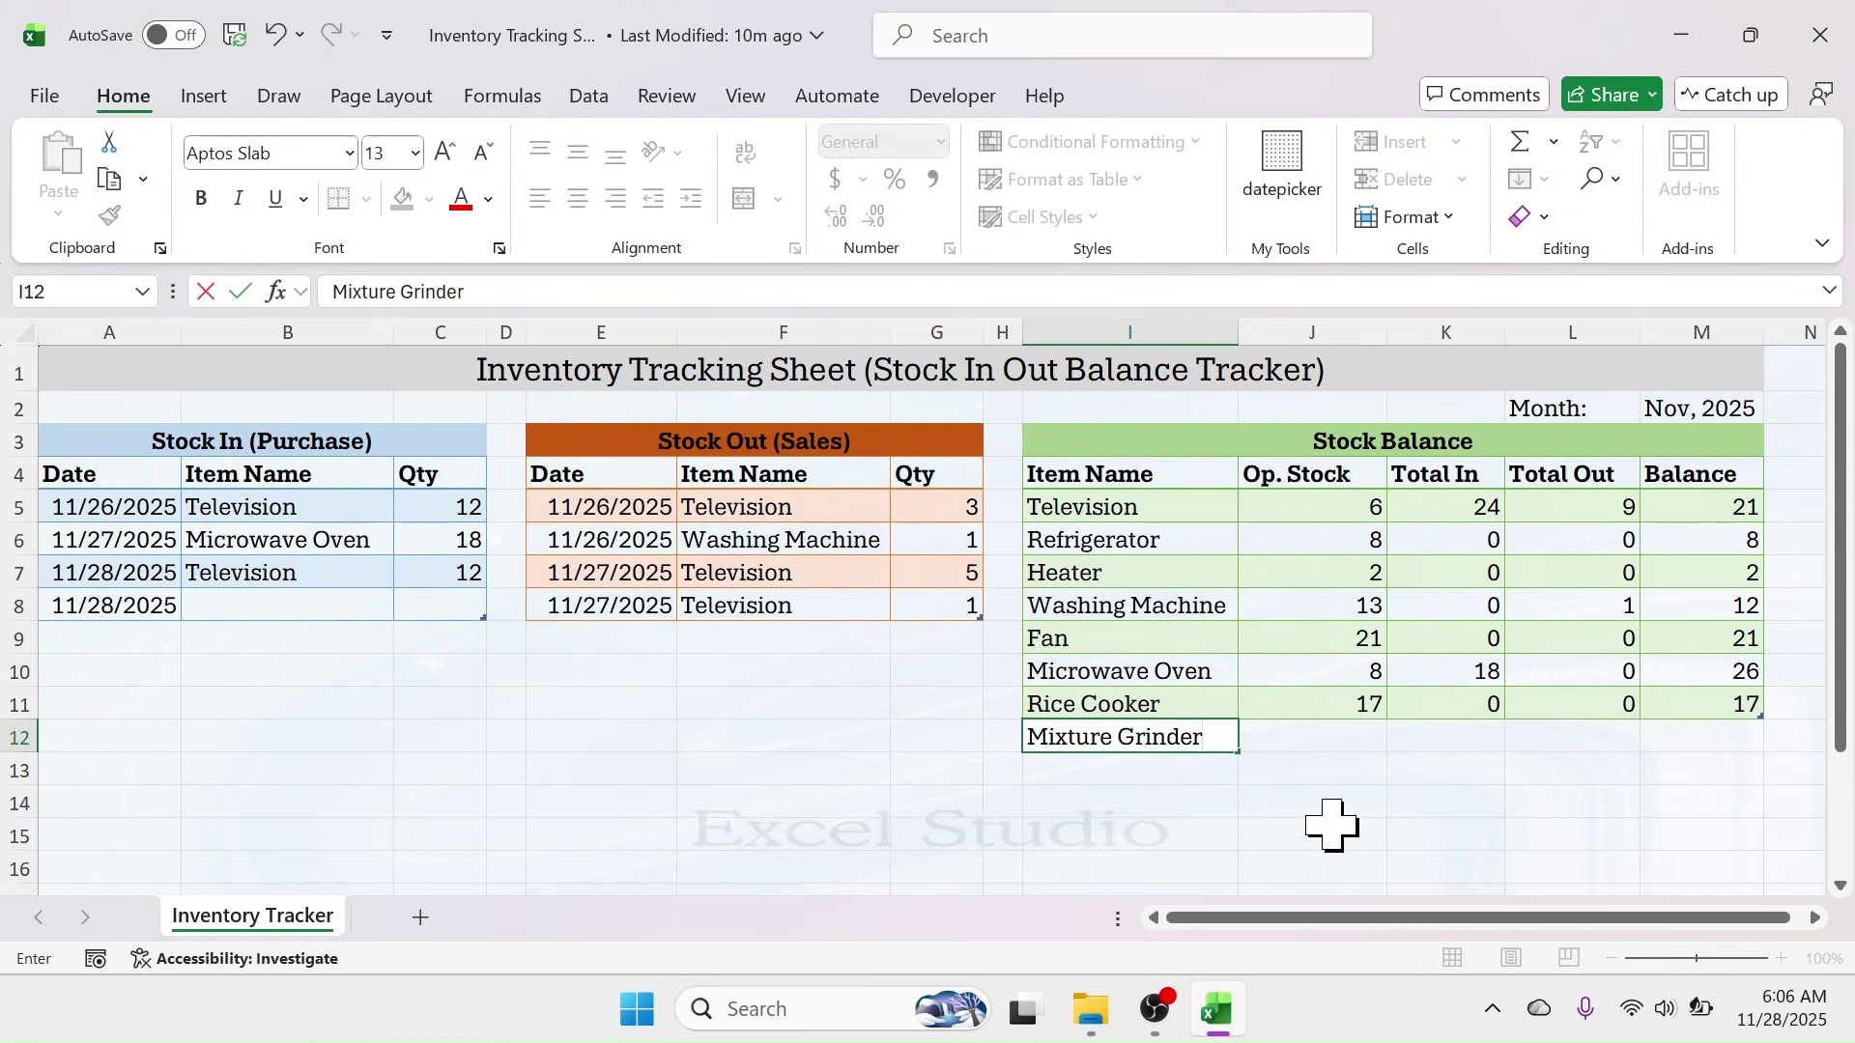
{"action": "type", "text": "ture Grinder"}
{"action": "key", "text": "Return"}
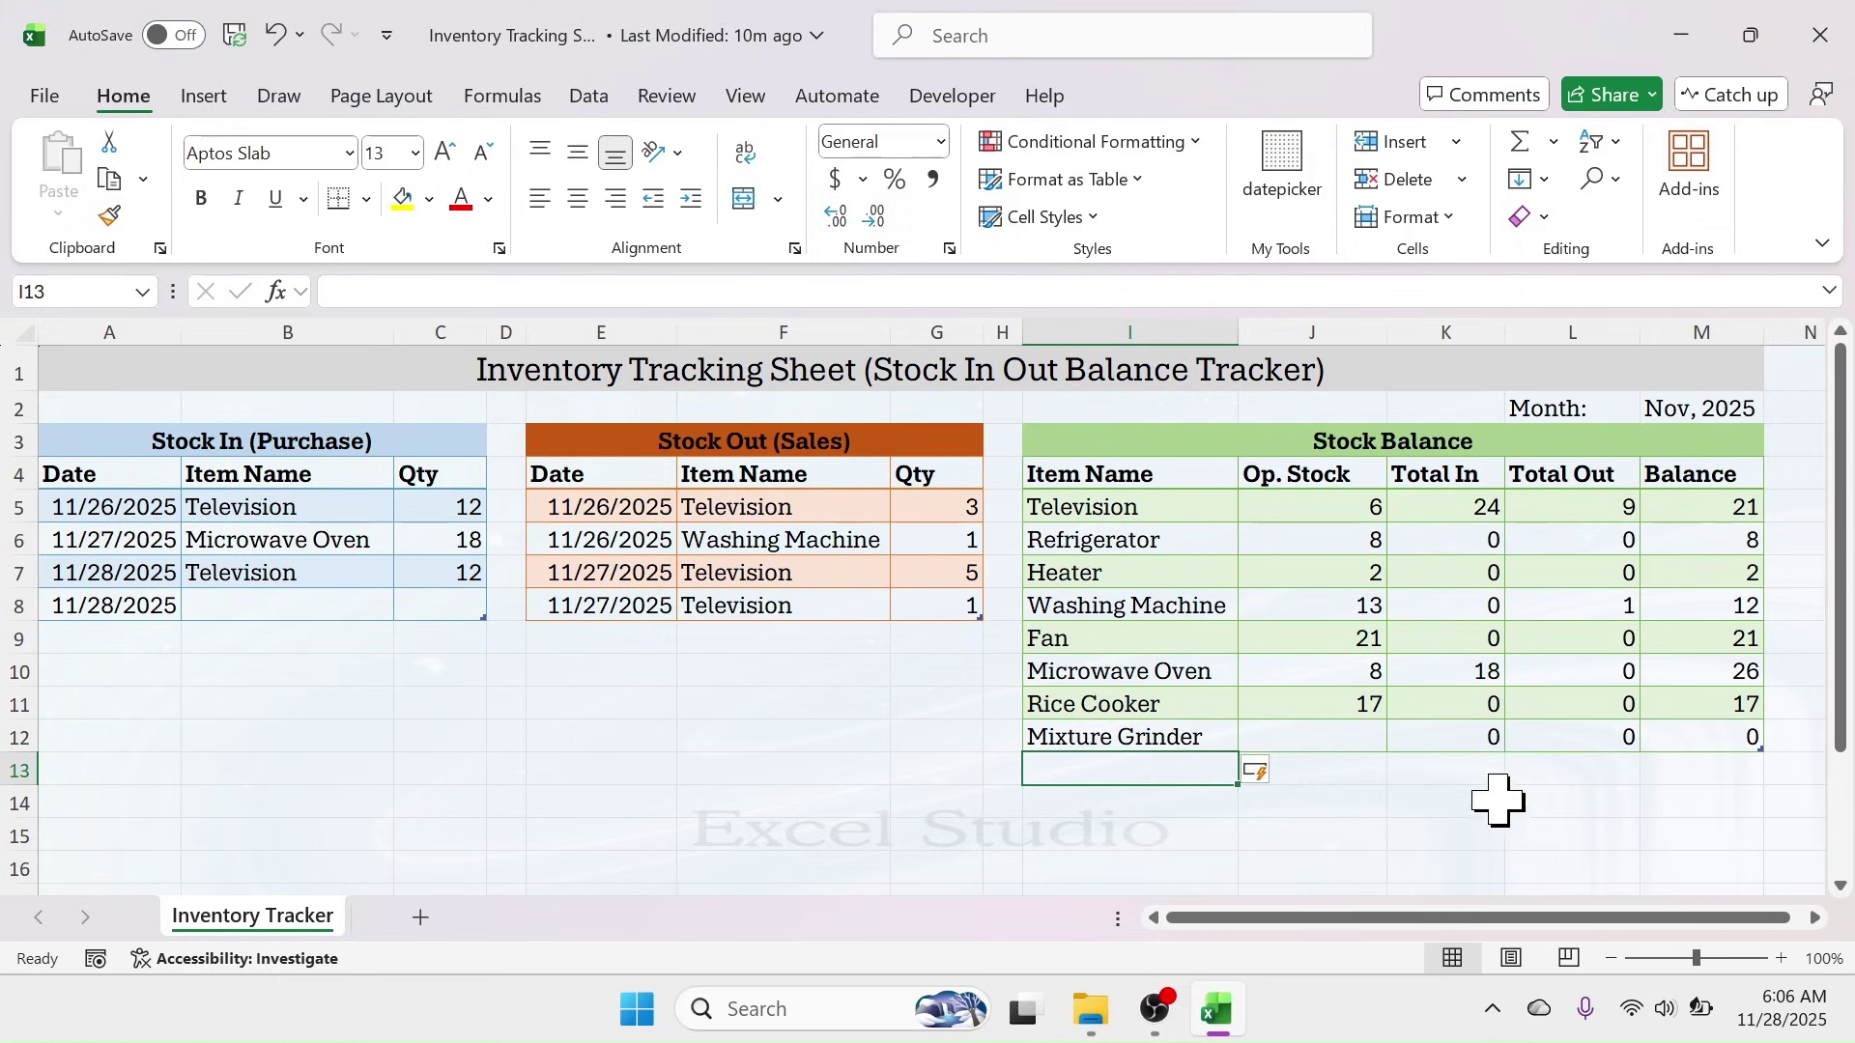
- Choose Mixture Grinder as the item name in the 11/28/2025 Stock In row without an item
{"action": "left_click", "coordinate": [257, 606]}
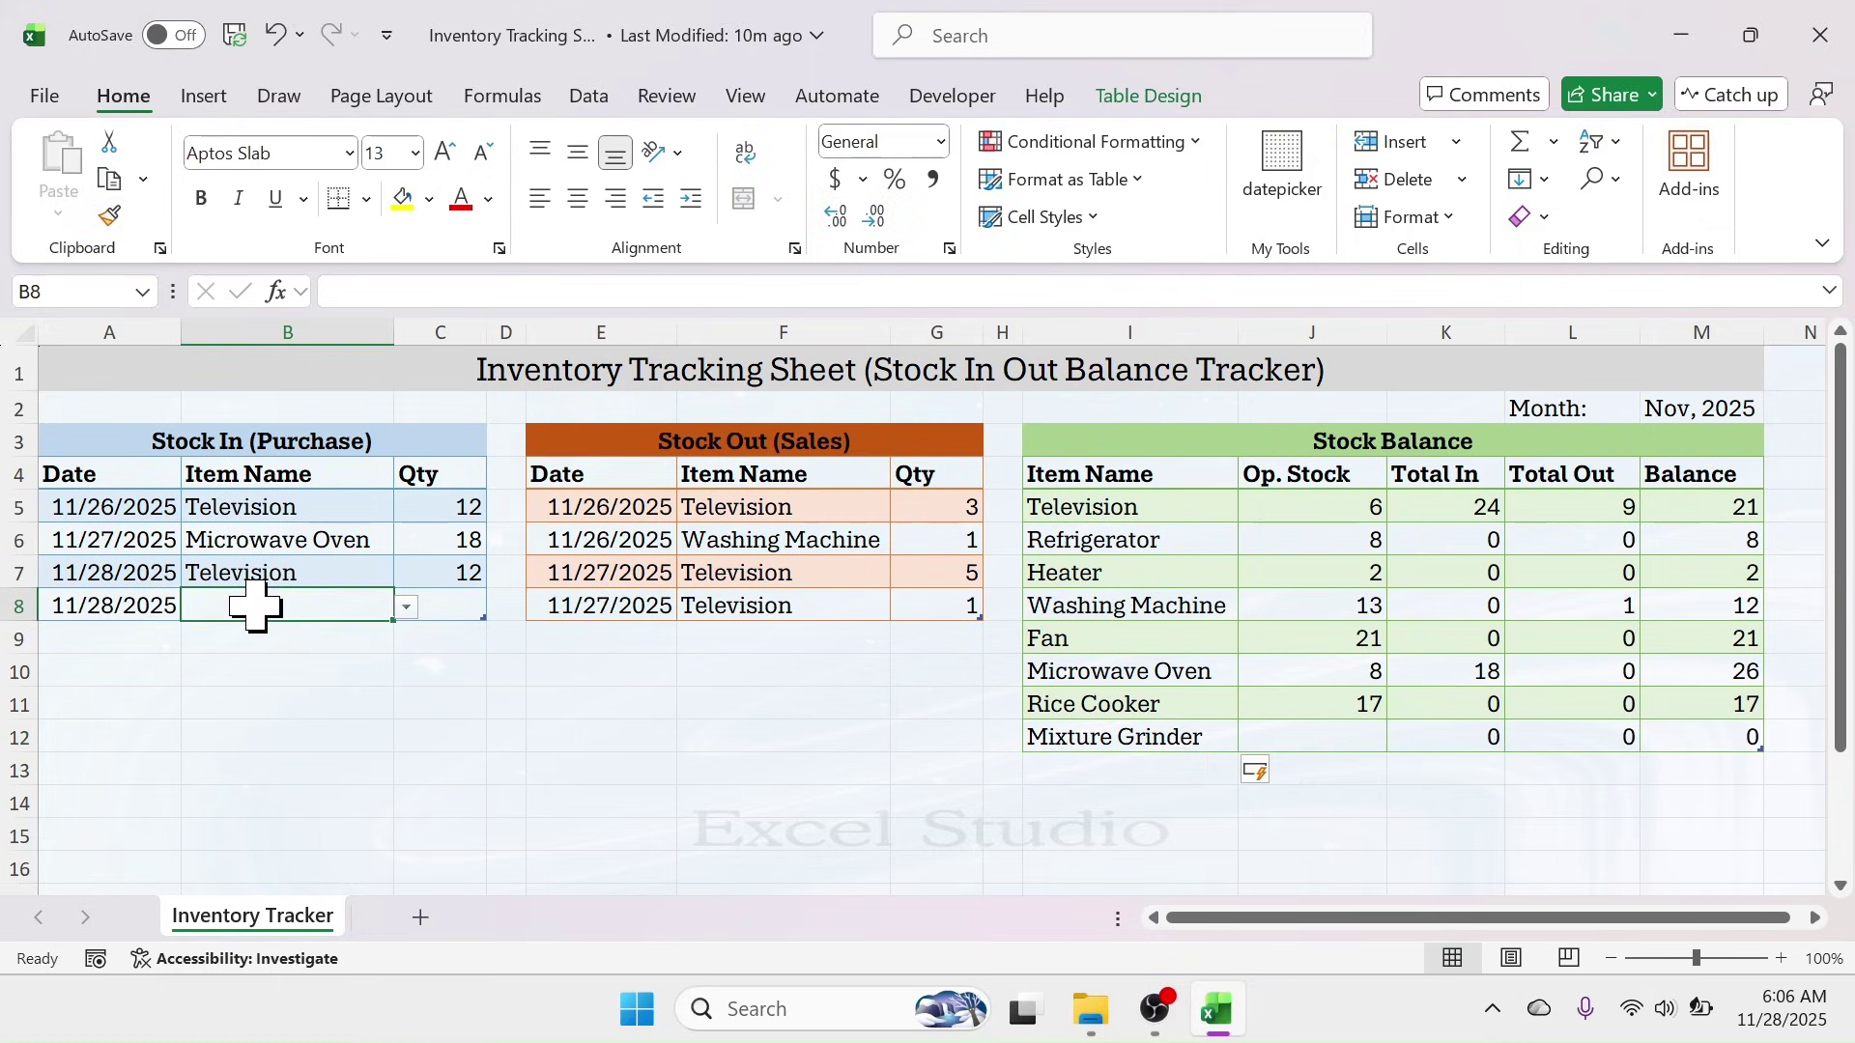
{"action": "left_click", "coordinate": [406, 608]}
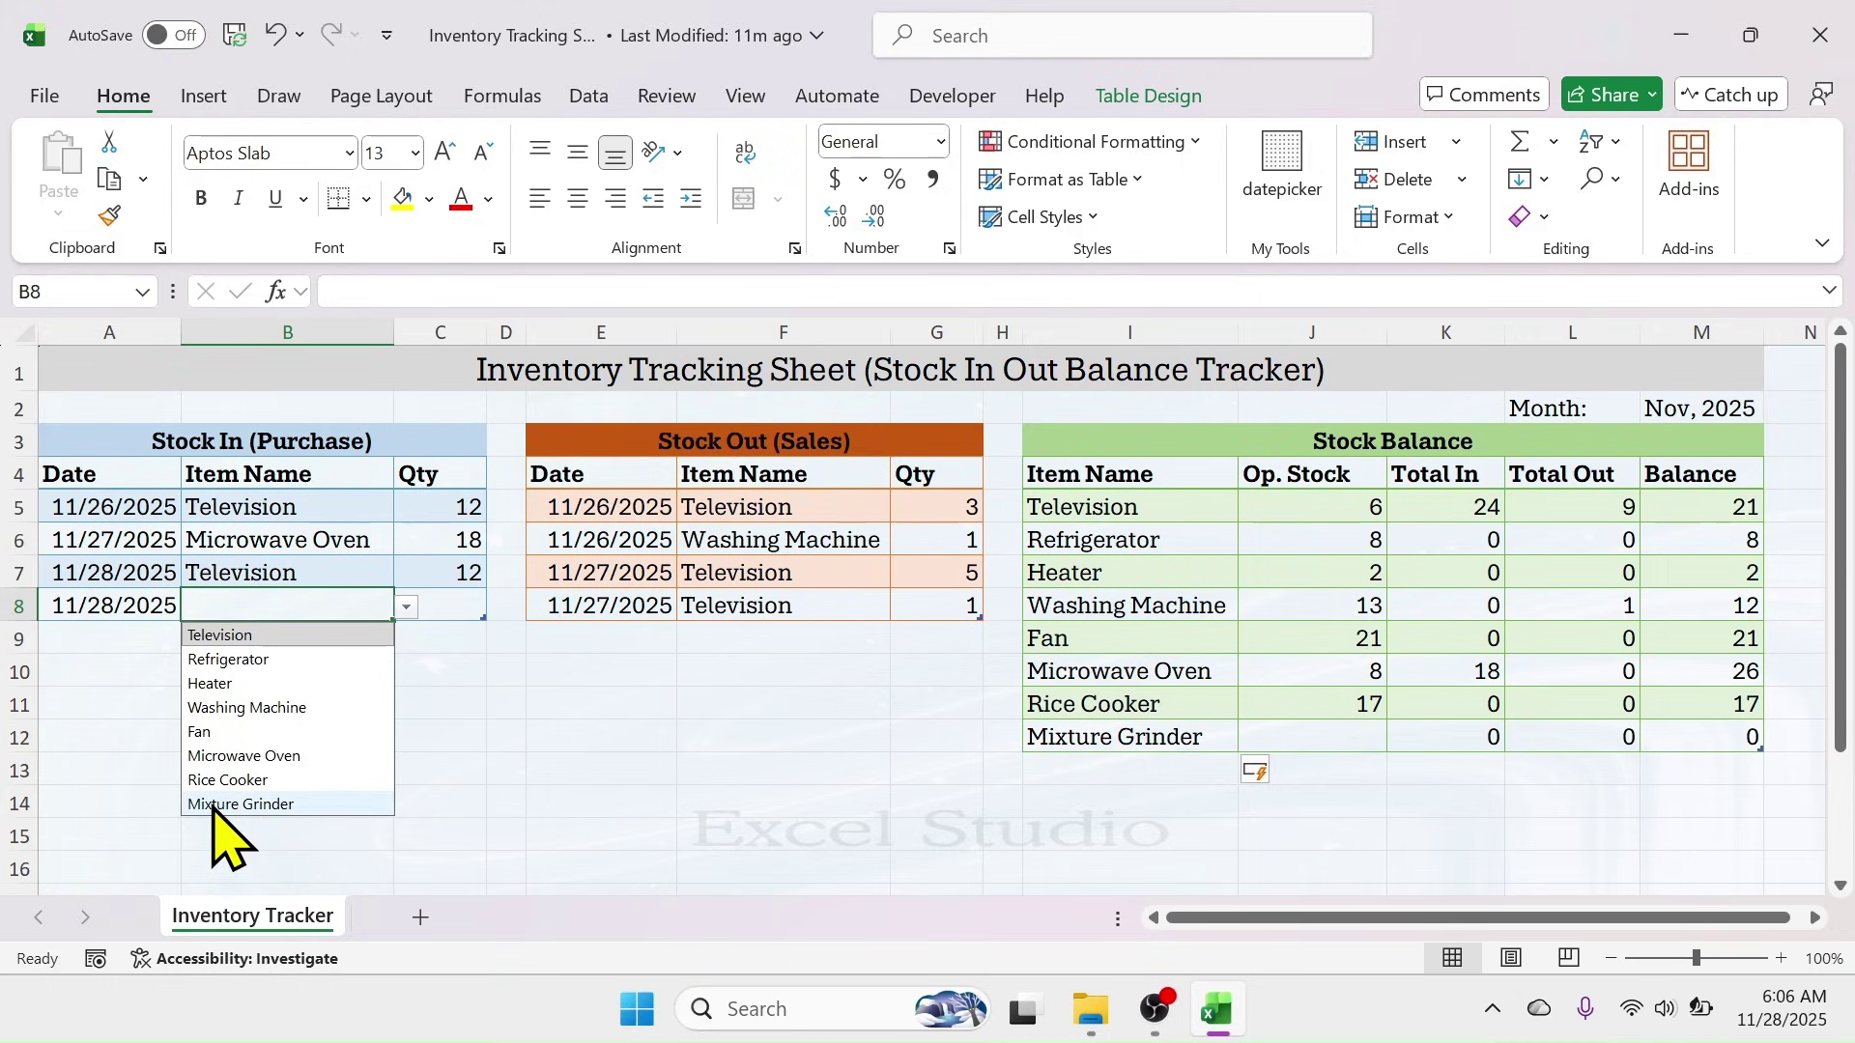
{"action": "left_click", "coordinate": [253, 805]}
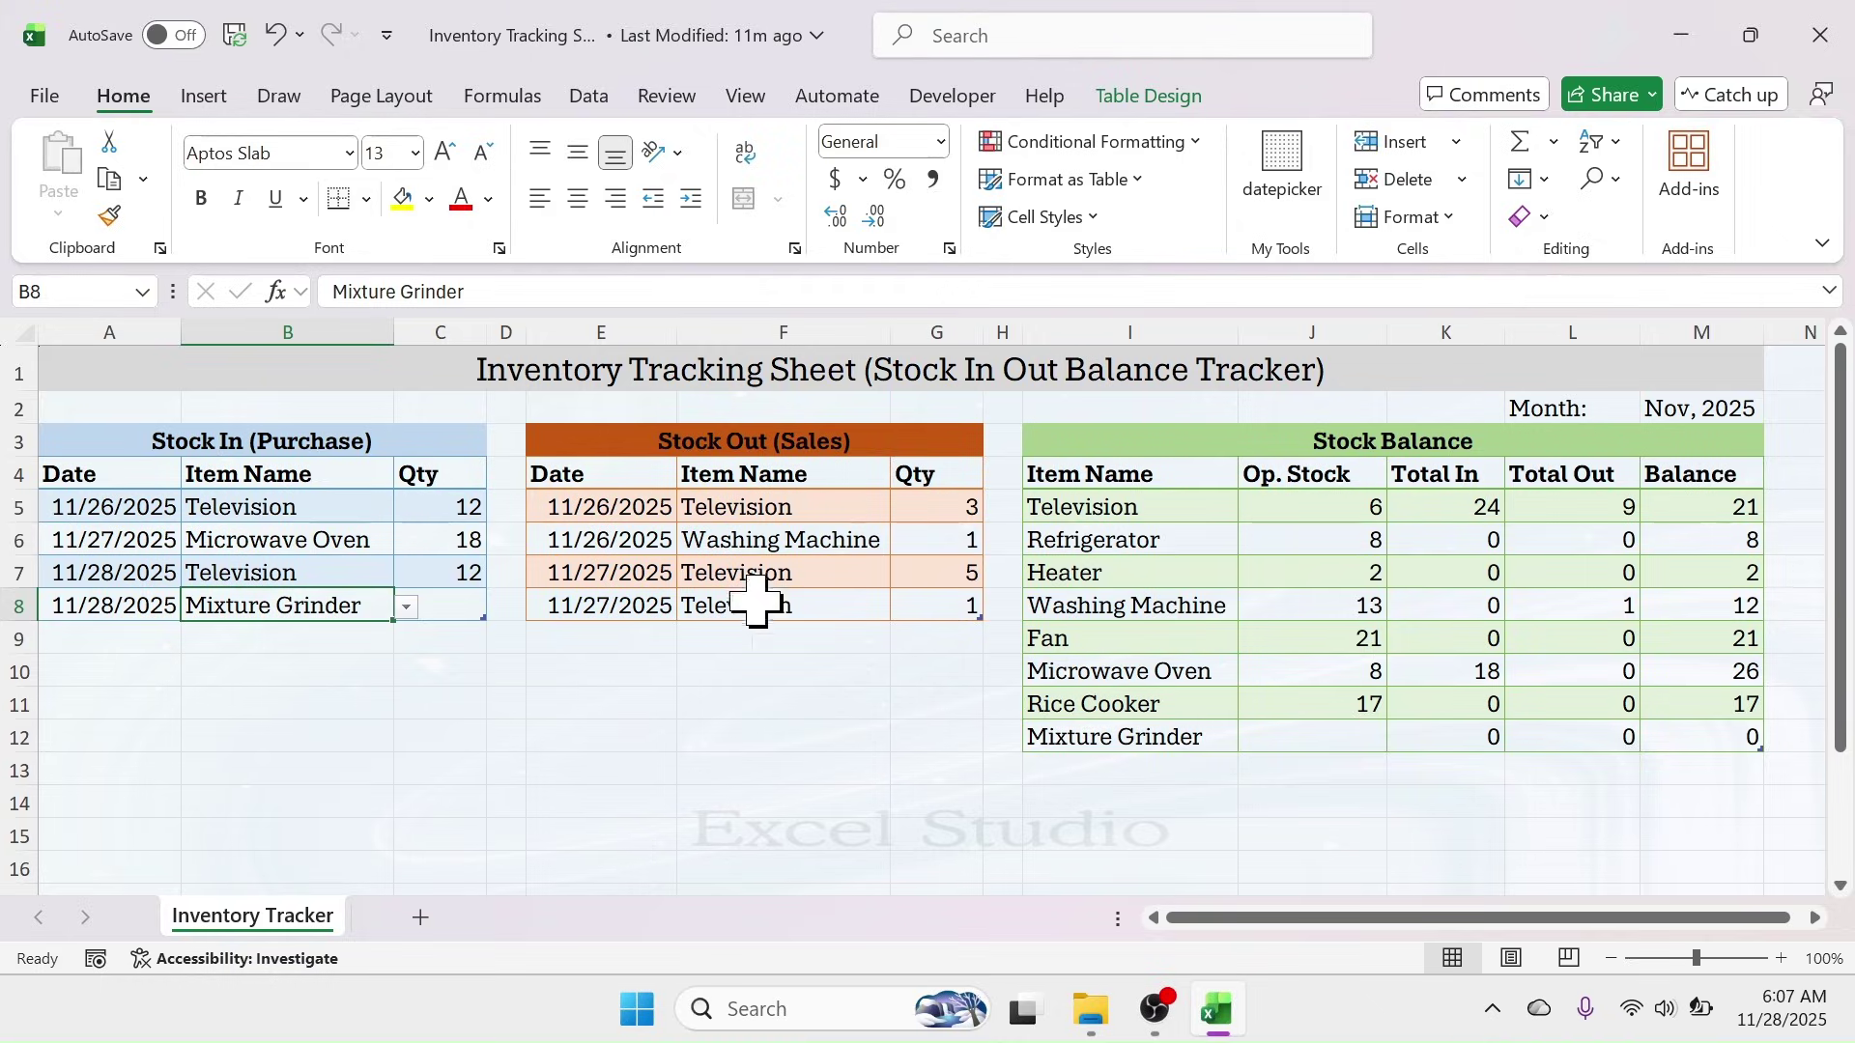
- Close the finished workbook with its changes saved and open the Inventory Tracking workbook from the desktop
{"action": "left_click", "coordinate": [1835, 39]}
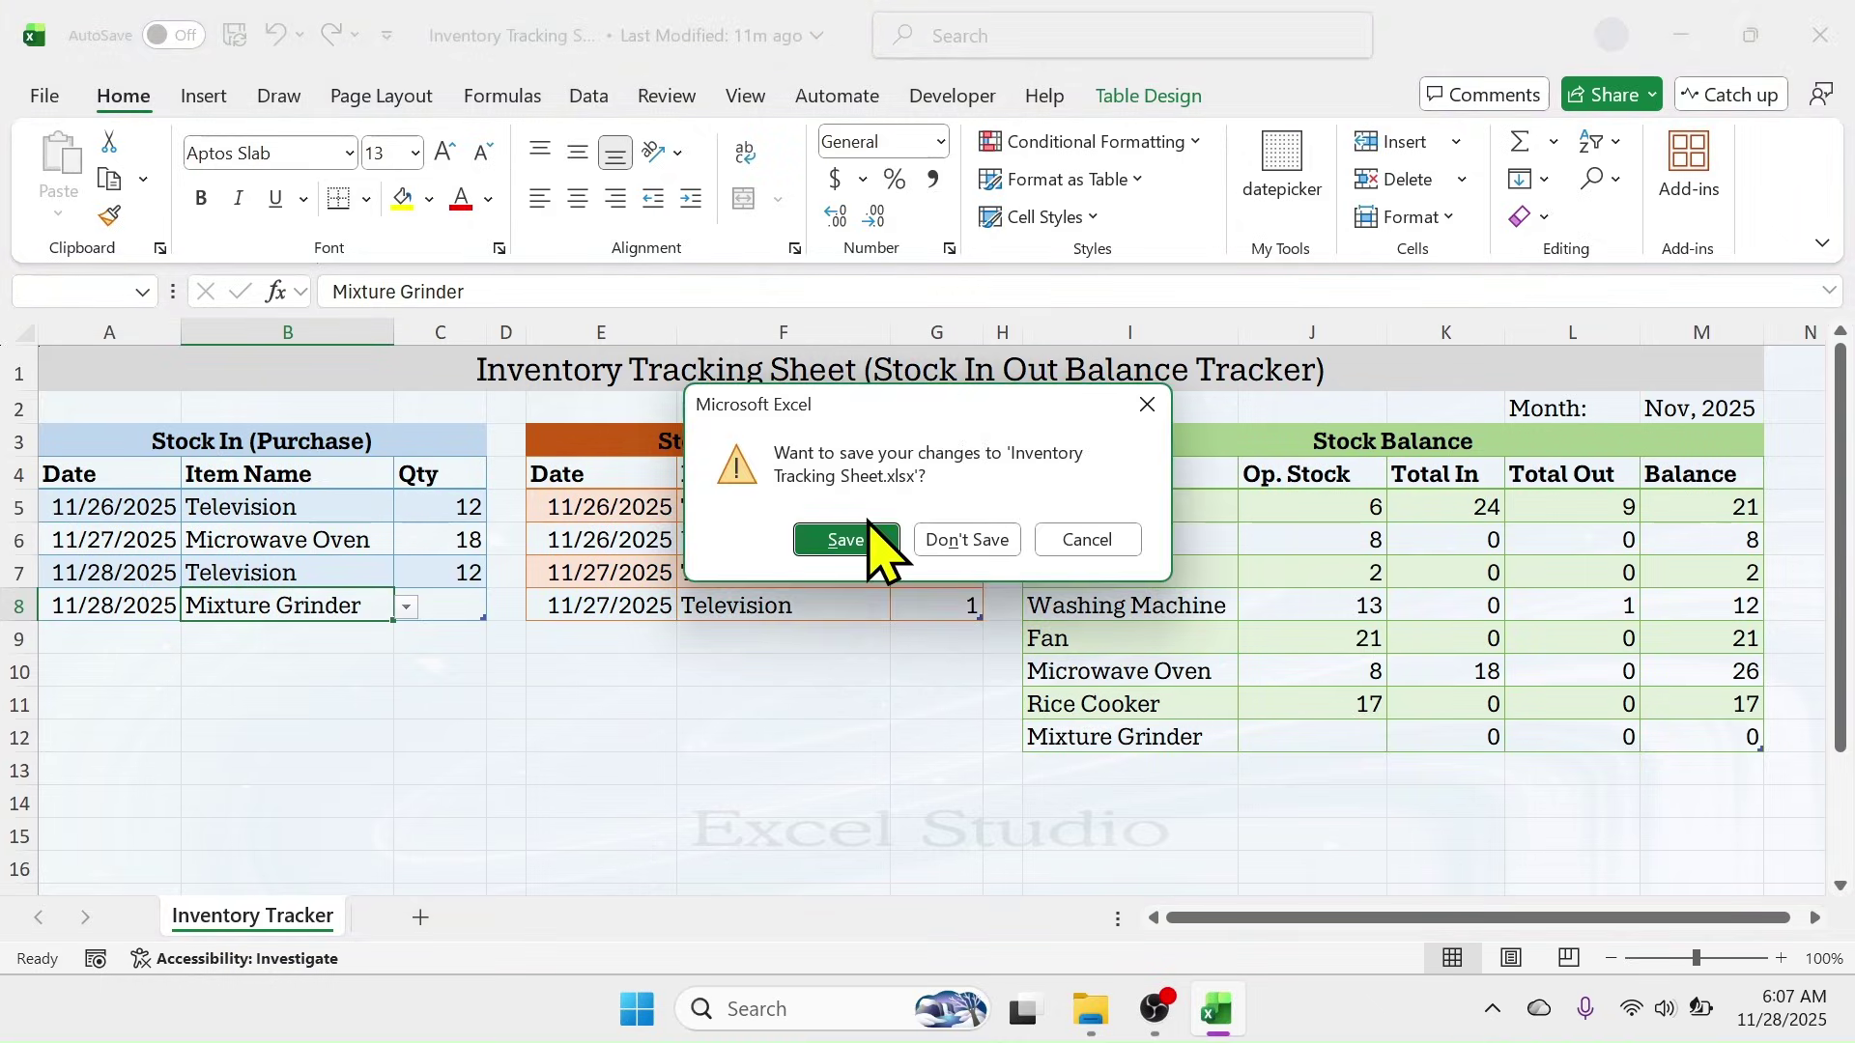
{"action": "left_click", "coordinate": [844, 540]}
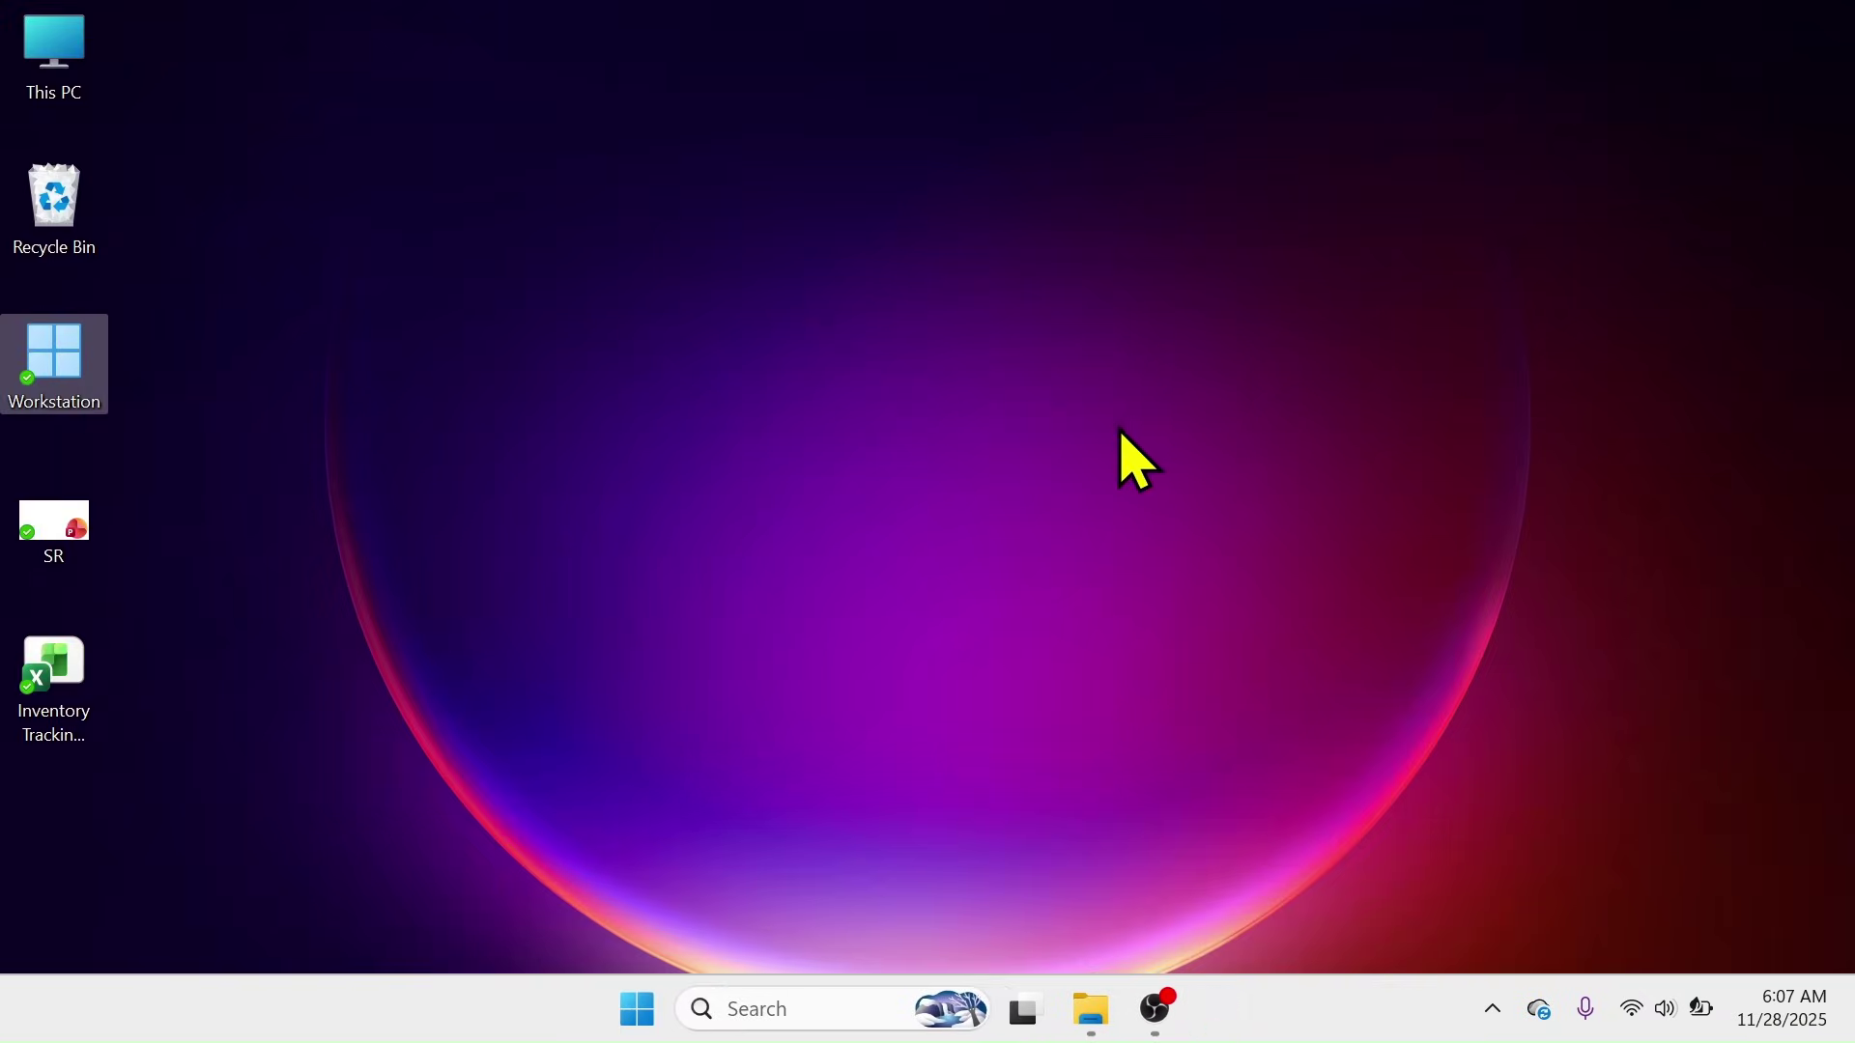
{"action": "left_click", "coordinate": [39, 686]}
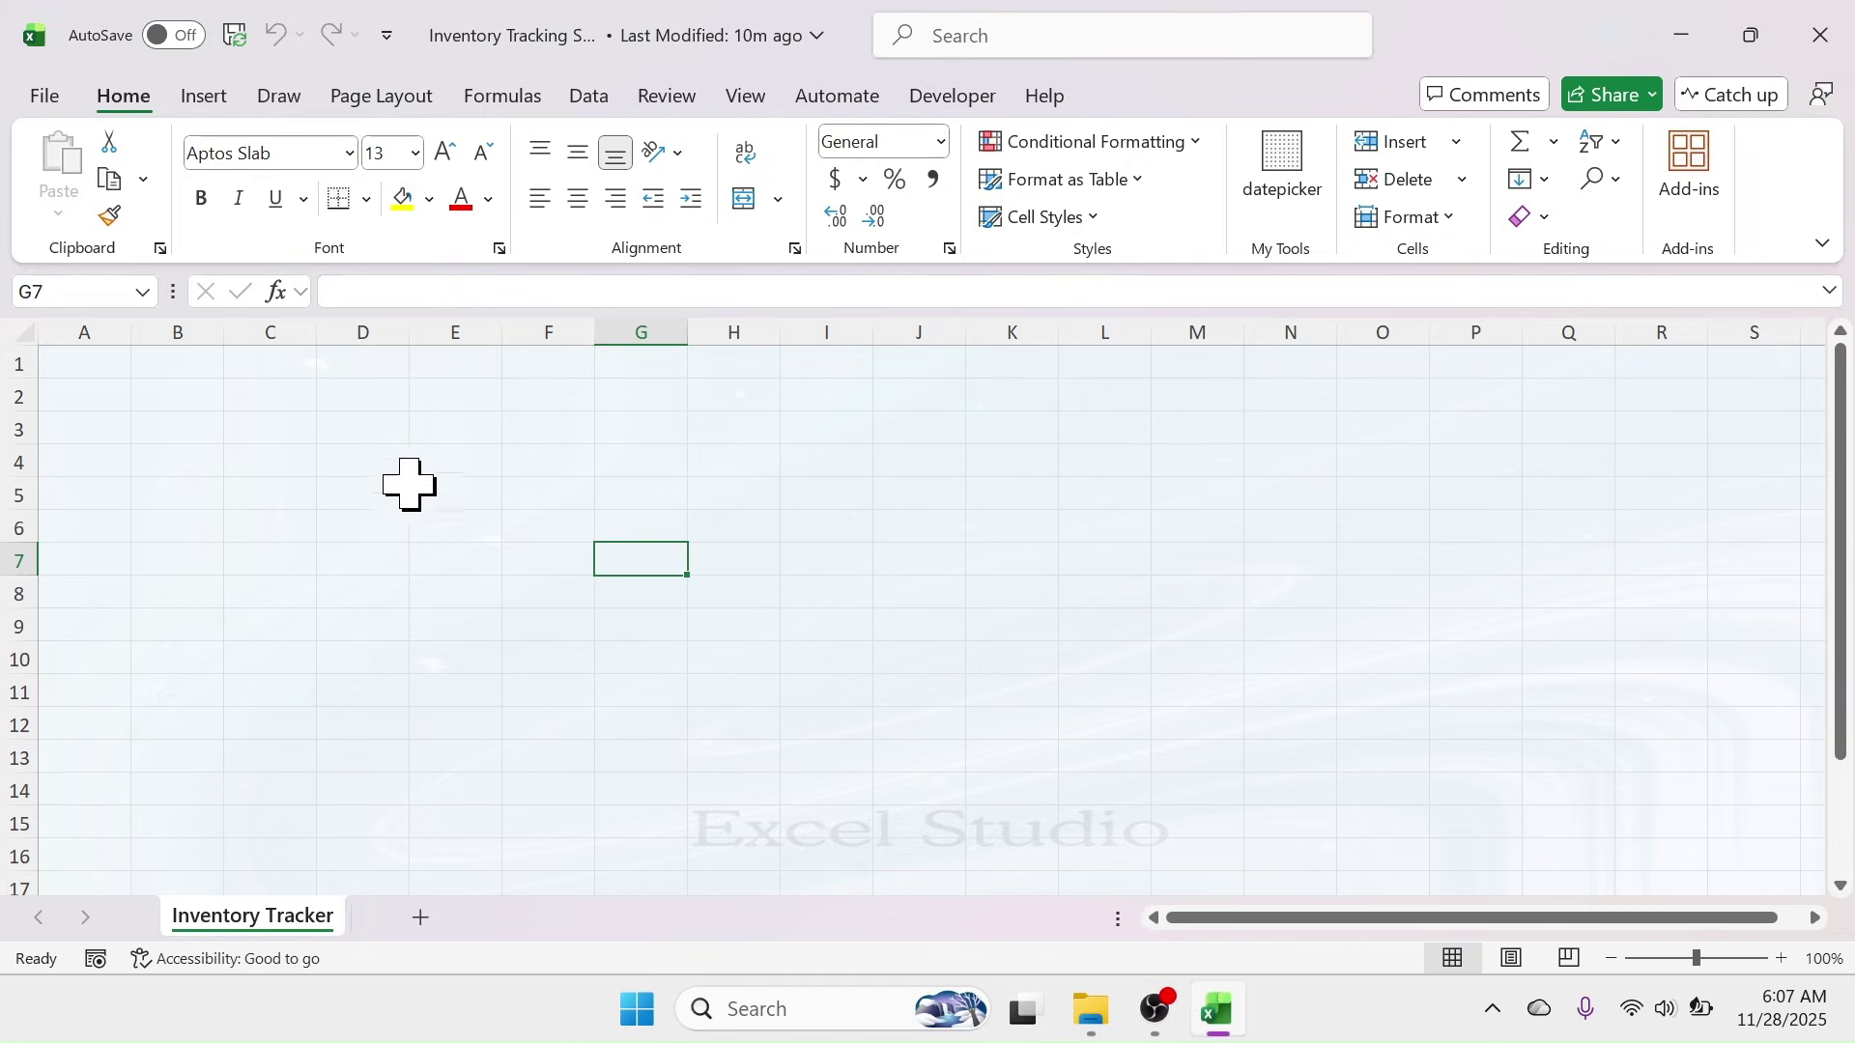
- Enter the title "Inventory Tracking Sheet (Stock In Out and Balance Tracker)" in cell A1
{"action": "left_click", "coordinate": [83, 367]}
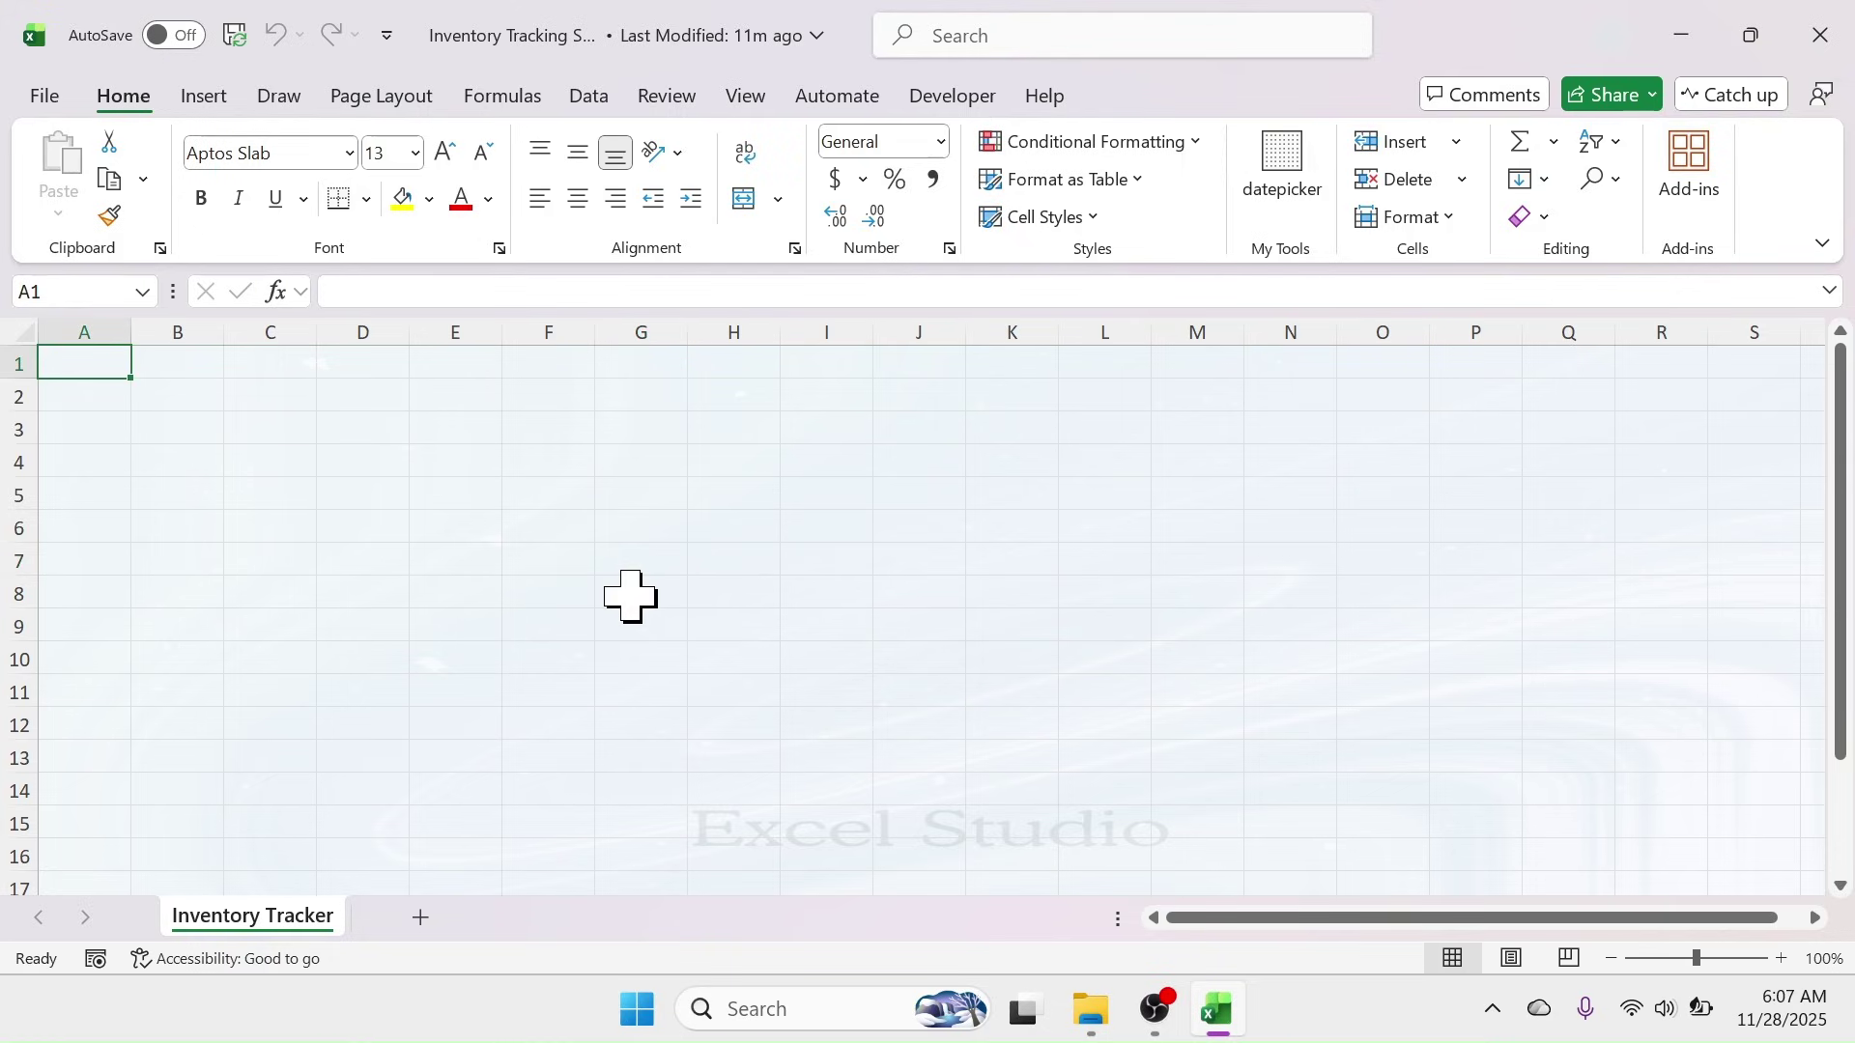
{"action": "type", "text": "Inventory Tracking She"}
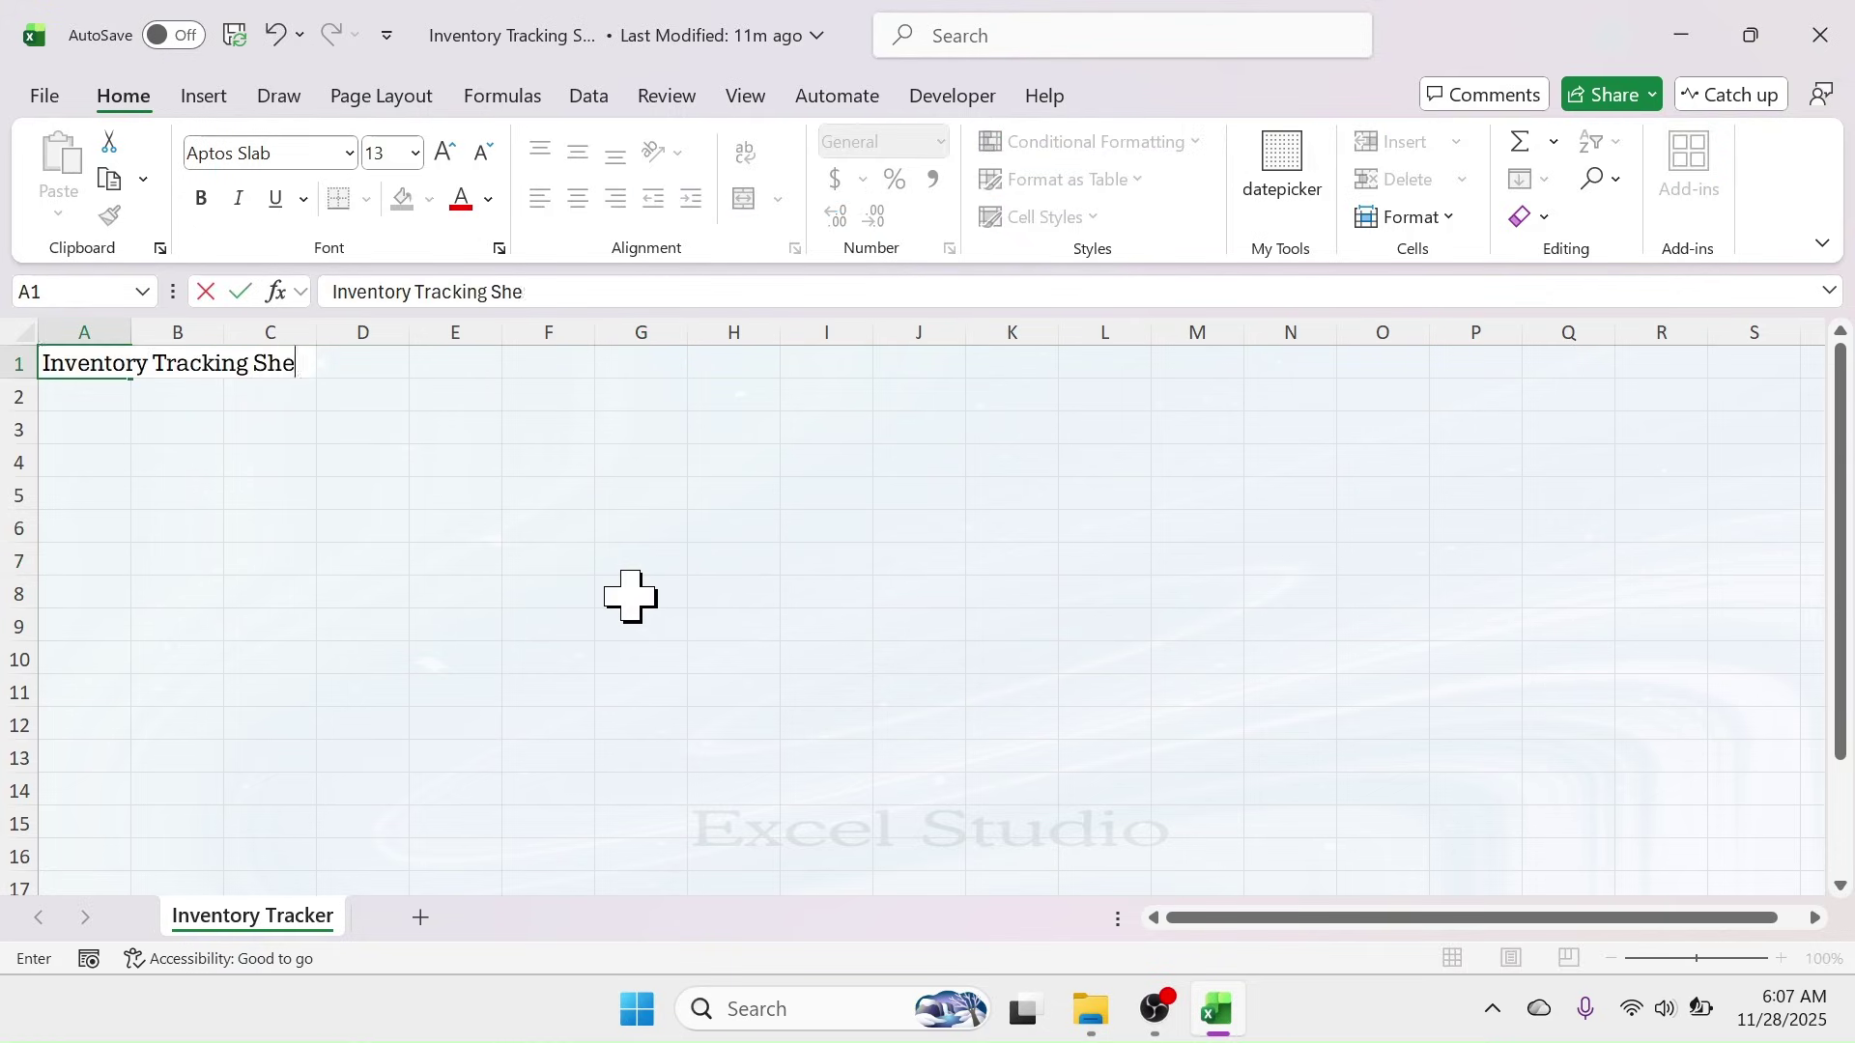
{"action": "type", "text": "et (Stock In Out and Balance"}
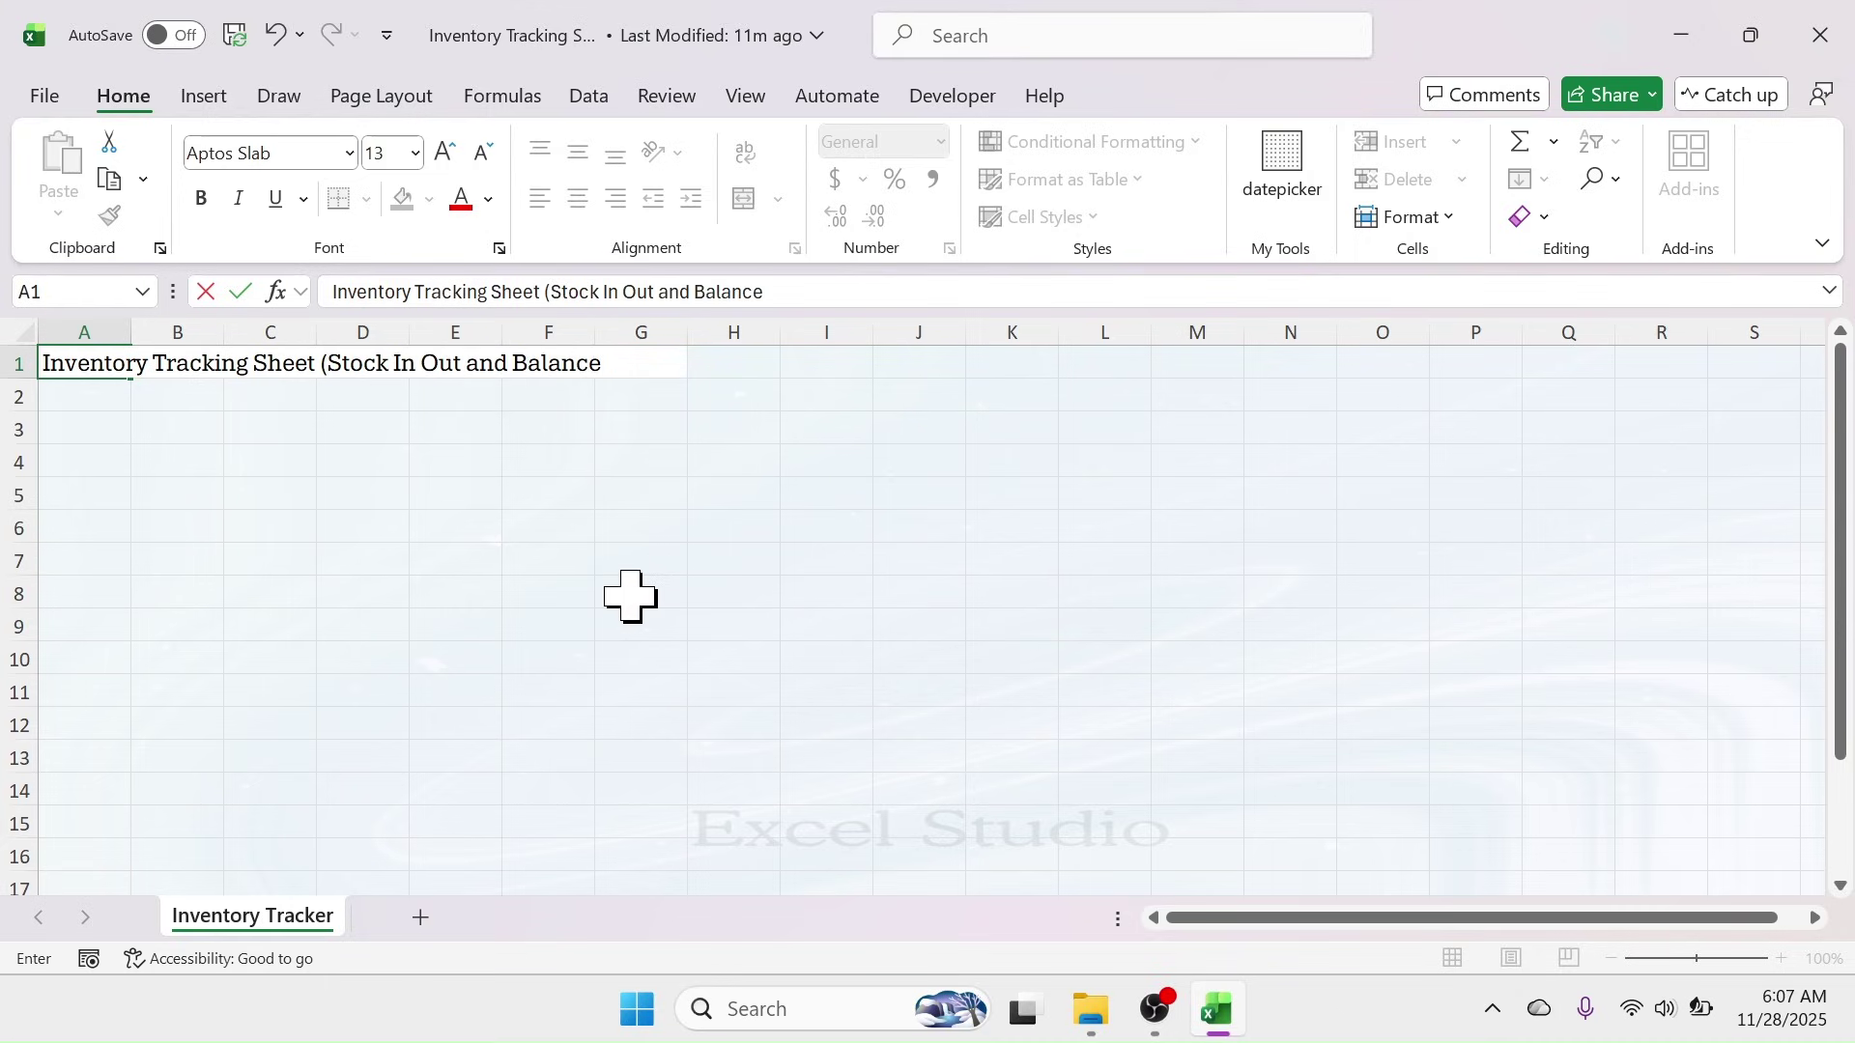
{"action": "type", "text": " Tracker)"}
{"action": "key", "text": "Return"}
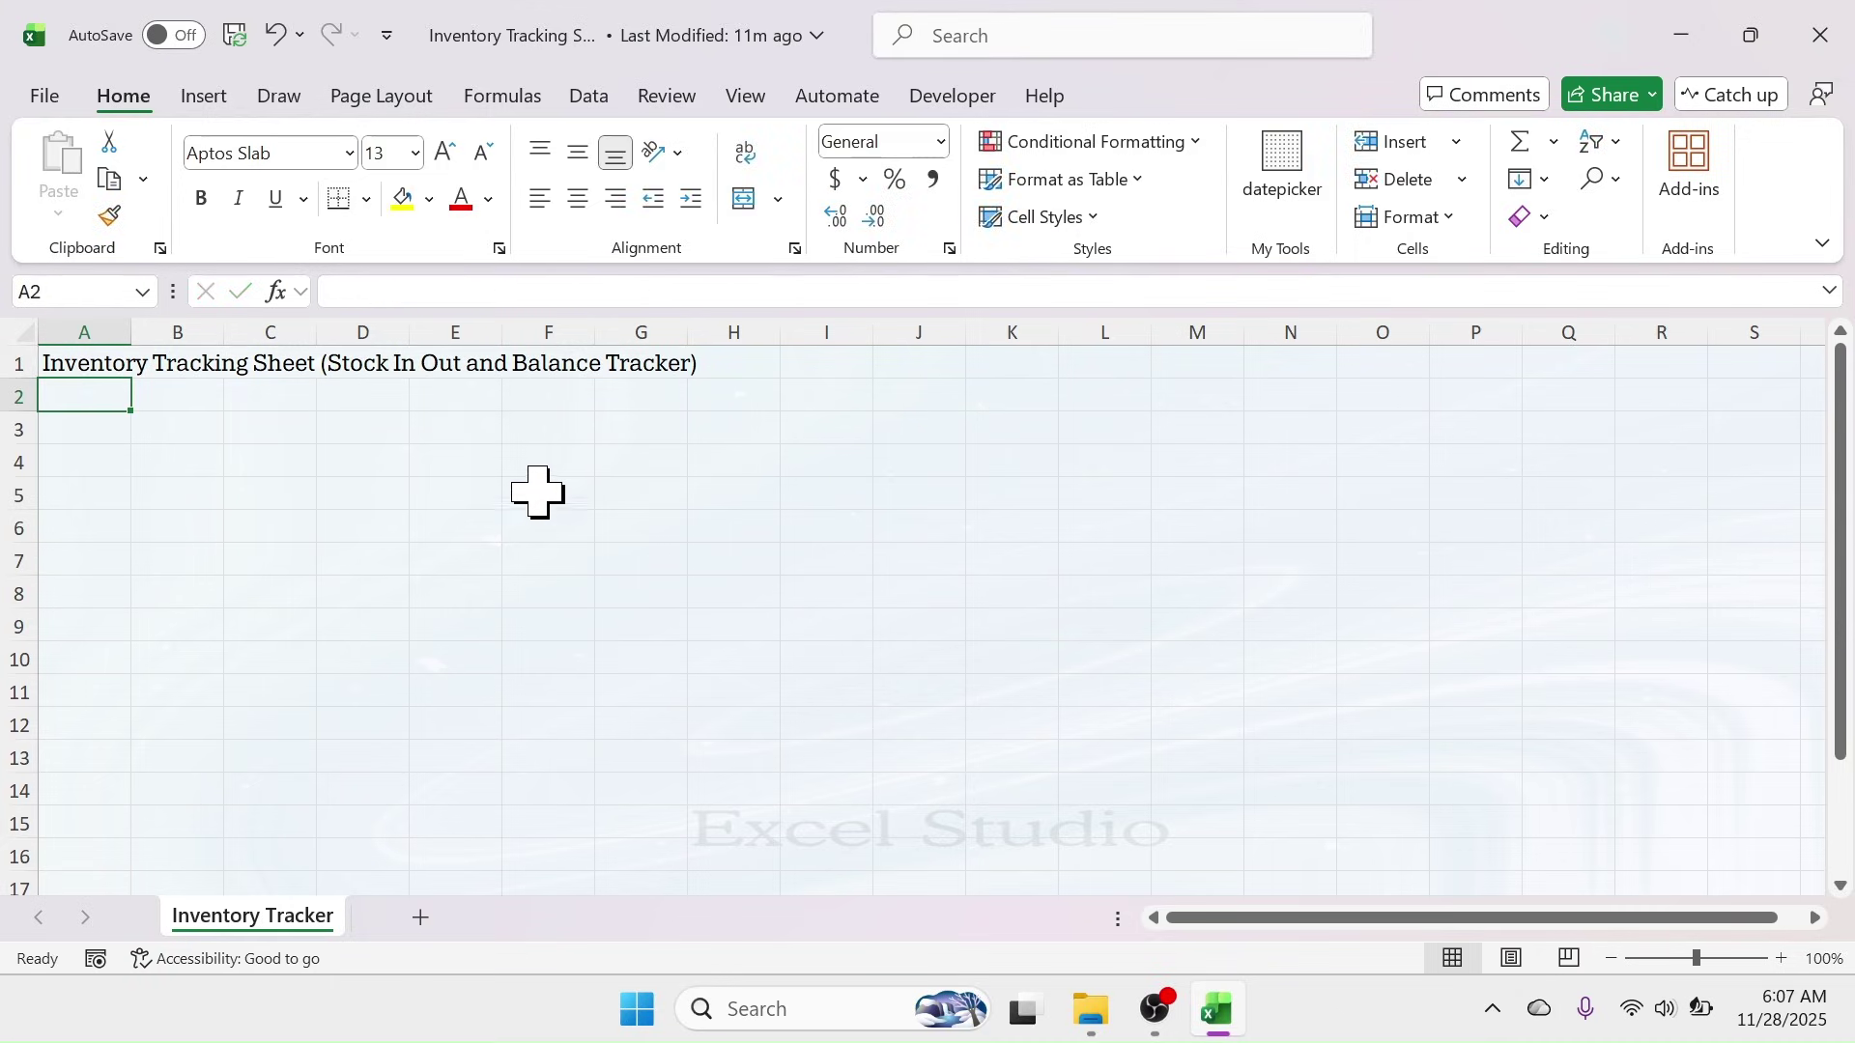
- Enlarge the sheet title in A1 to font size 18
{"action": "left_click", "coordinate": [90, 364]}
{"action": "left_click", "coordinate": [444, 151]}
{"action": "left_click", "coordinate": [444, 151]}
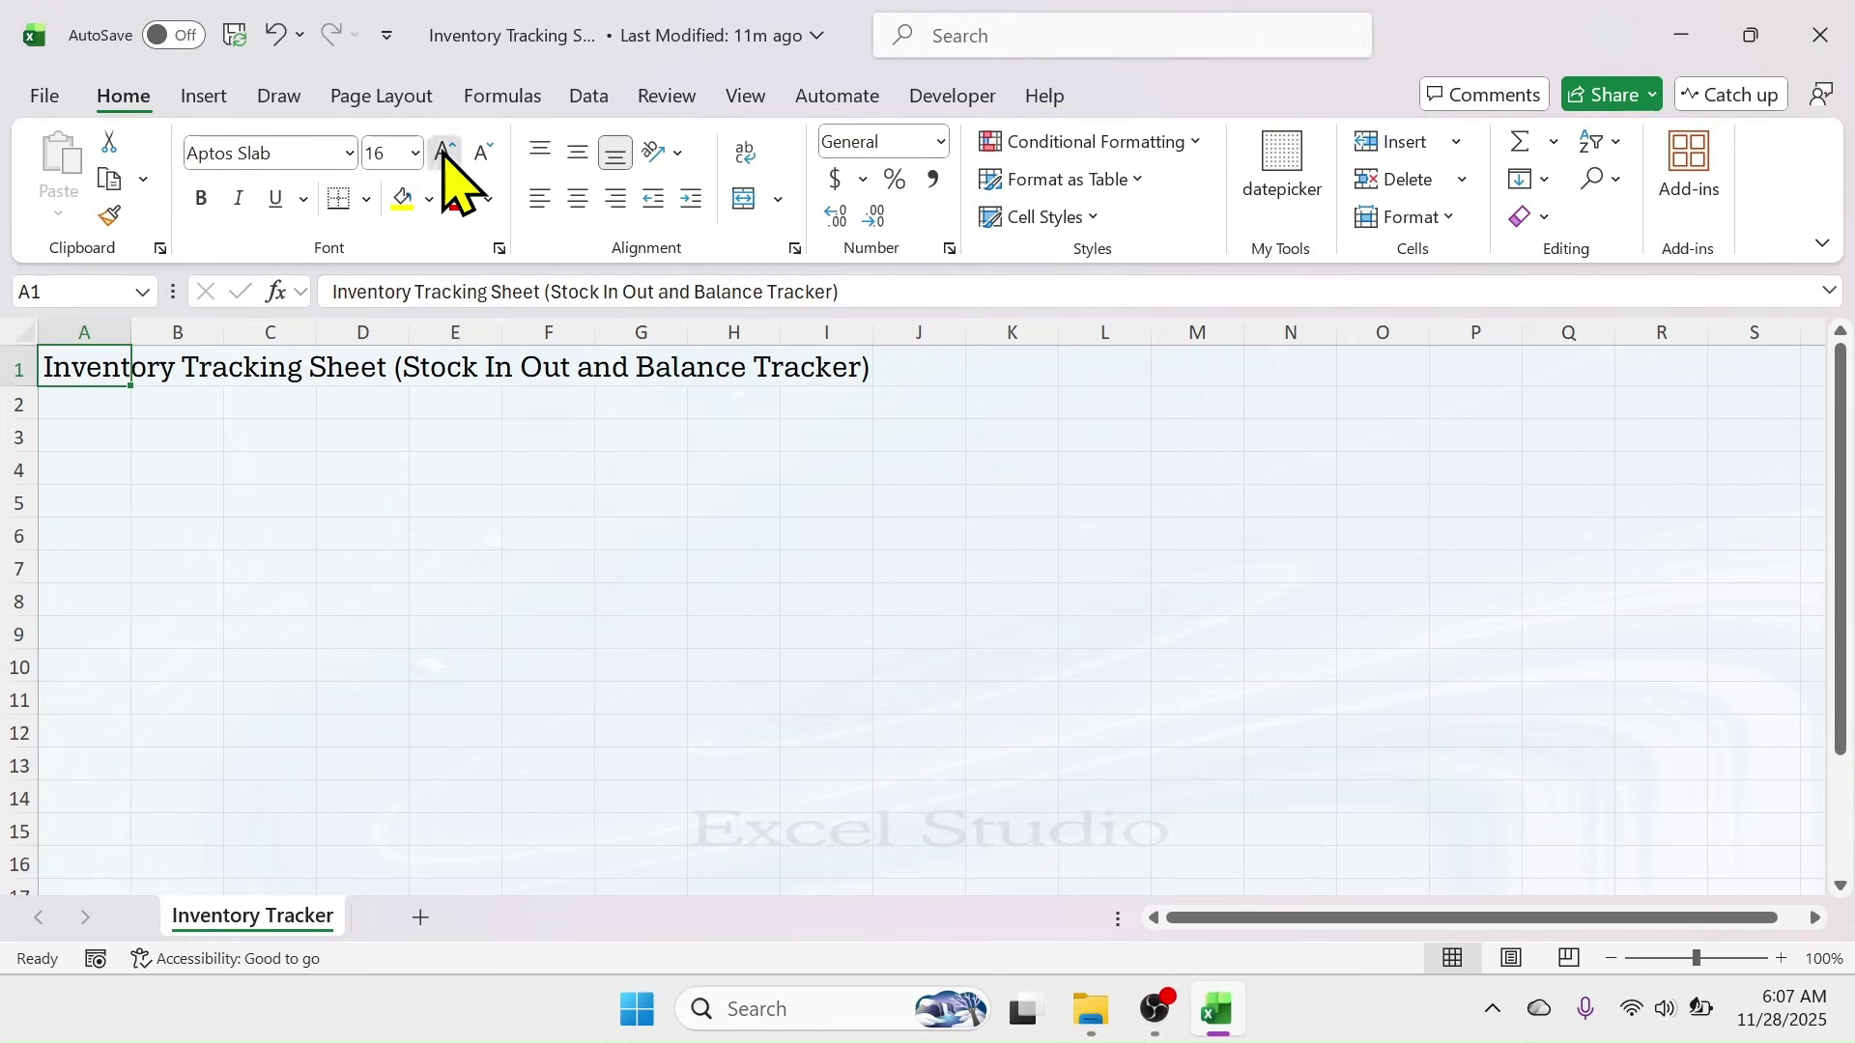
{"action": "left_click", "coordinate": [444, 151]}
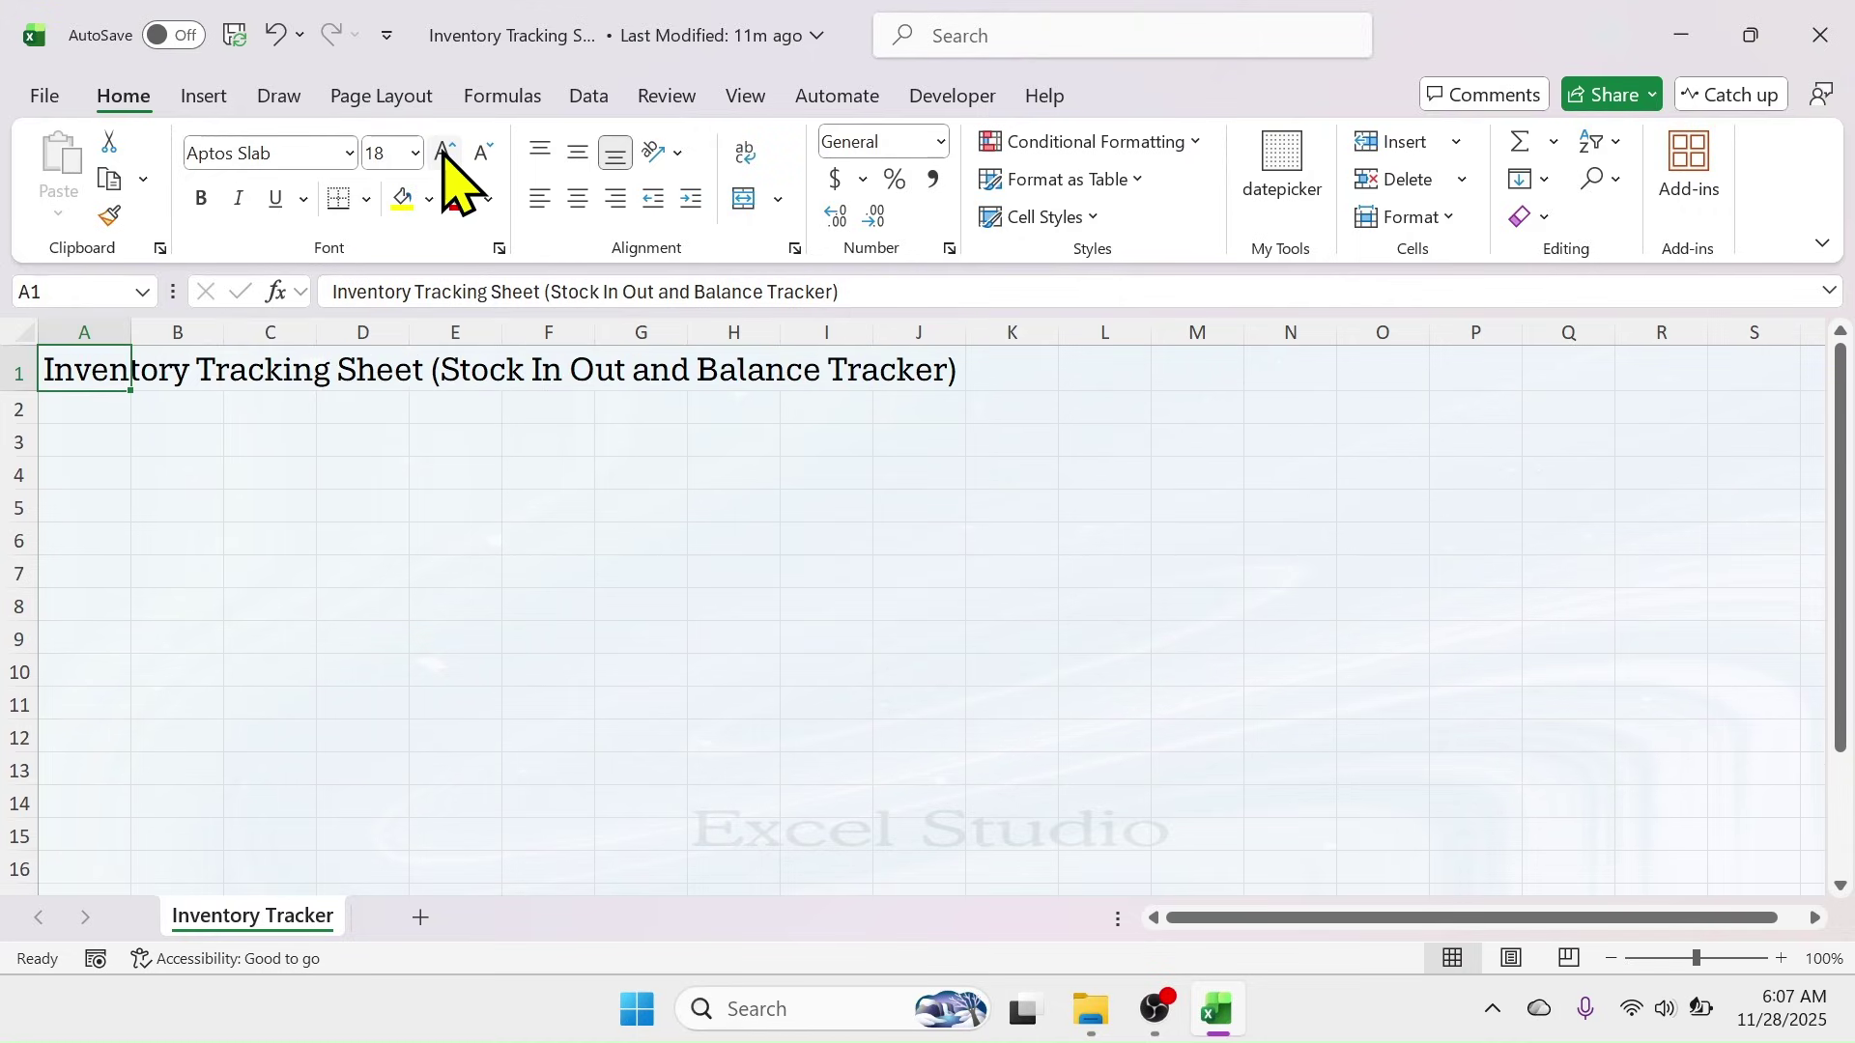
- Enter the section heading "Stock In (Purchase)" in cell A3
{"action": "left_click", "coordinate": [92, 446]}
{"action": "type", "text": "Stoc"}
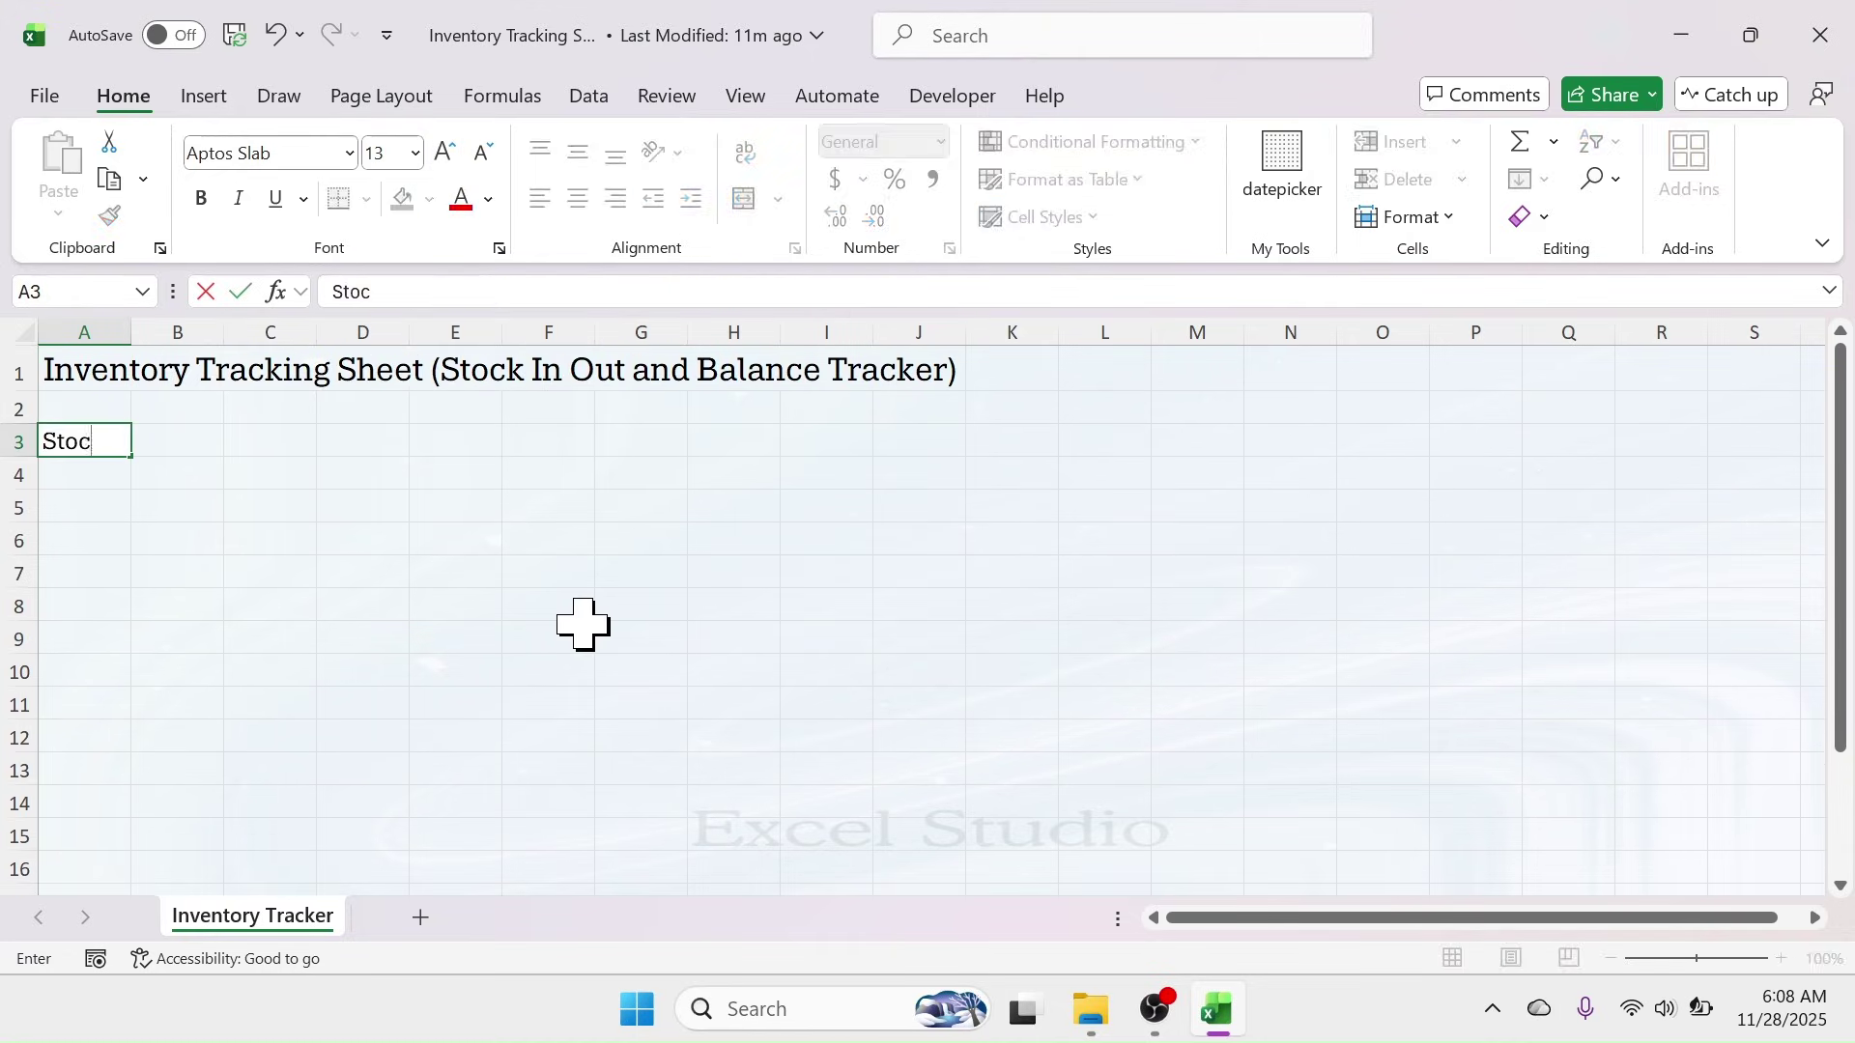
{"action": "type", "text": "k In (P"}
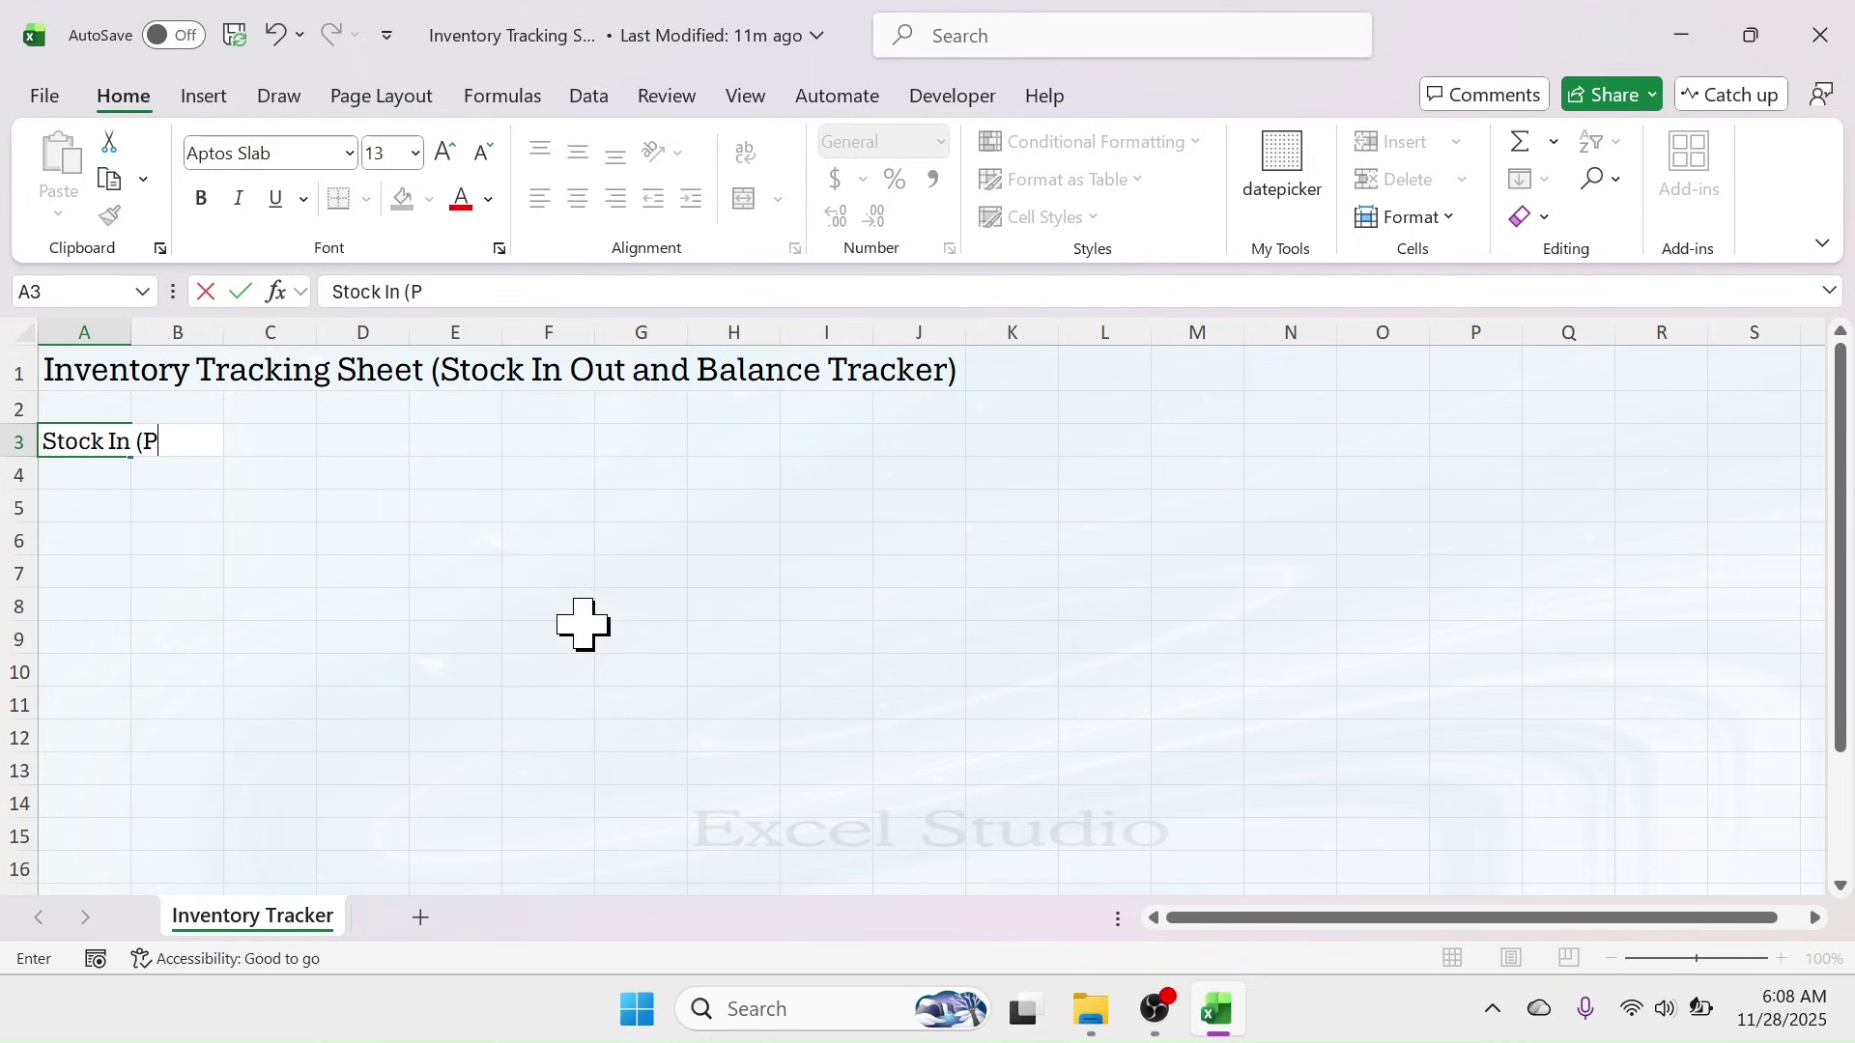
{"action": "type", "text": "urchase"}
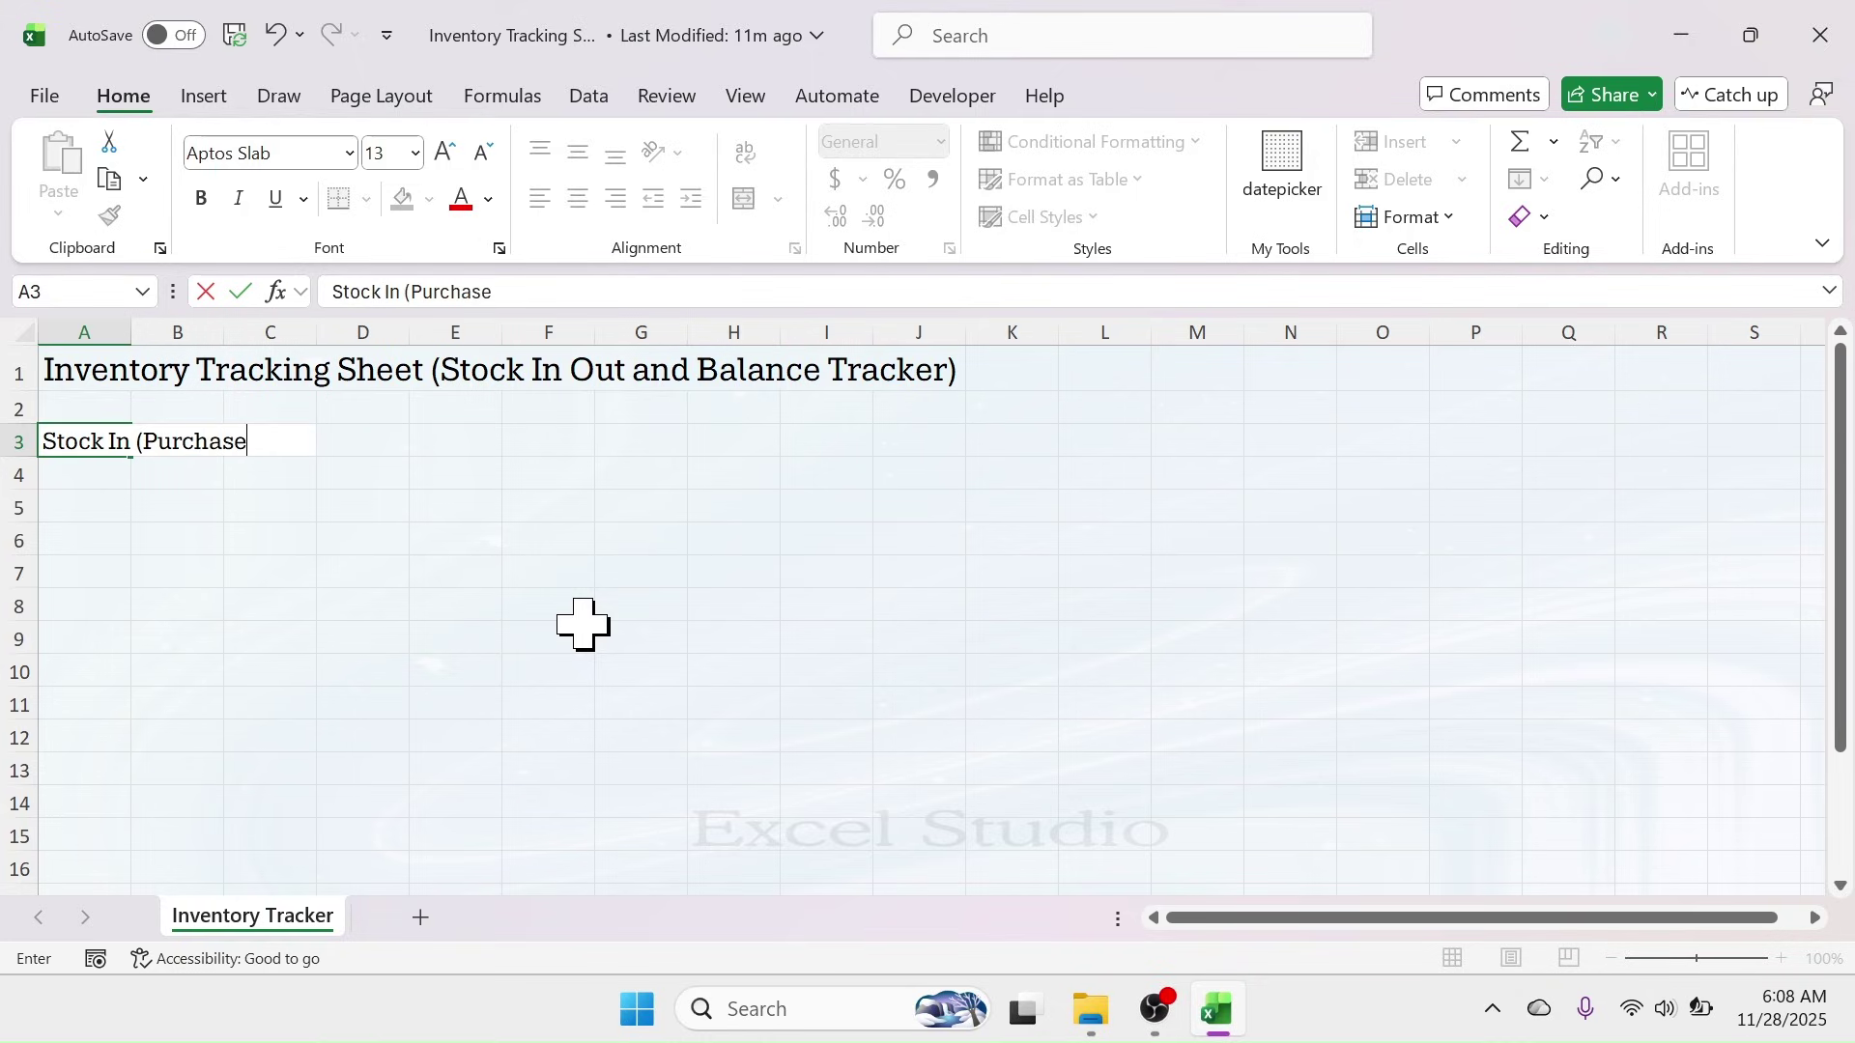
{"action": "type", "text": ")"}
{"action": "left_click", "coordinate": [580, 628]}
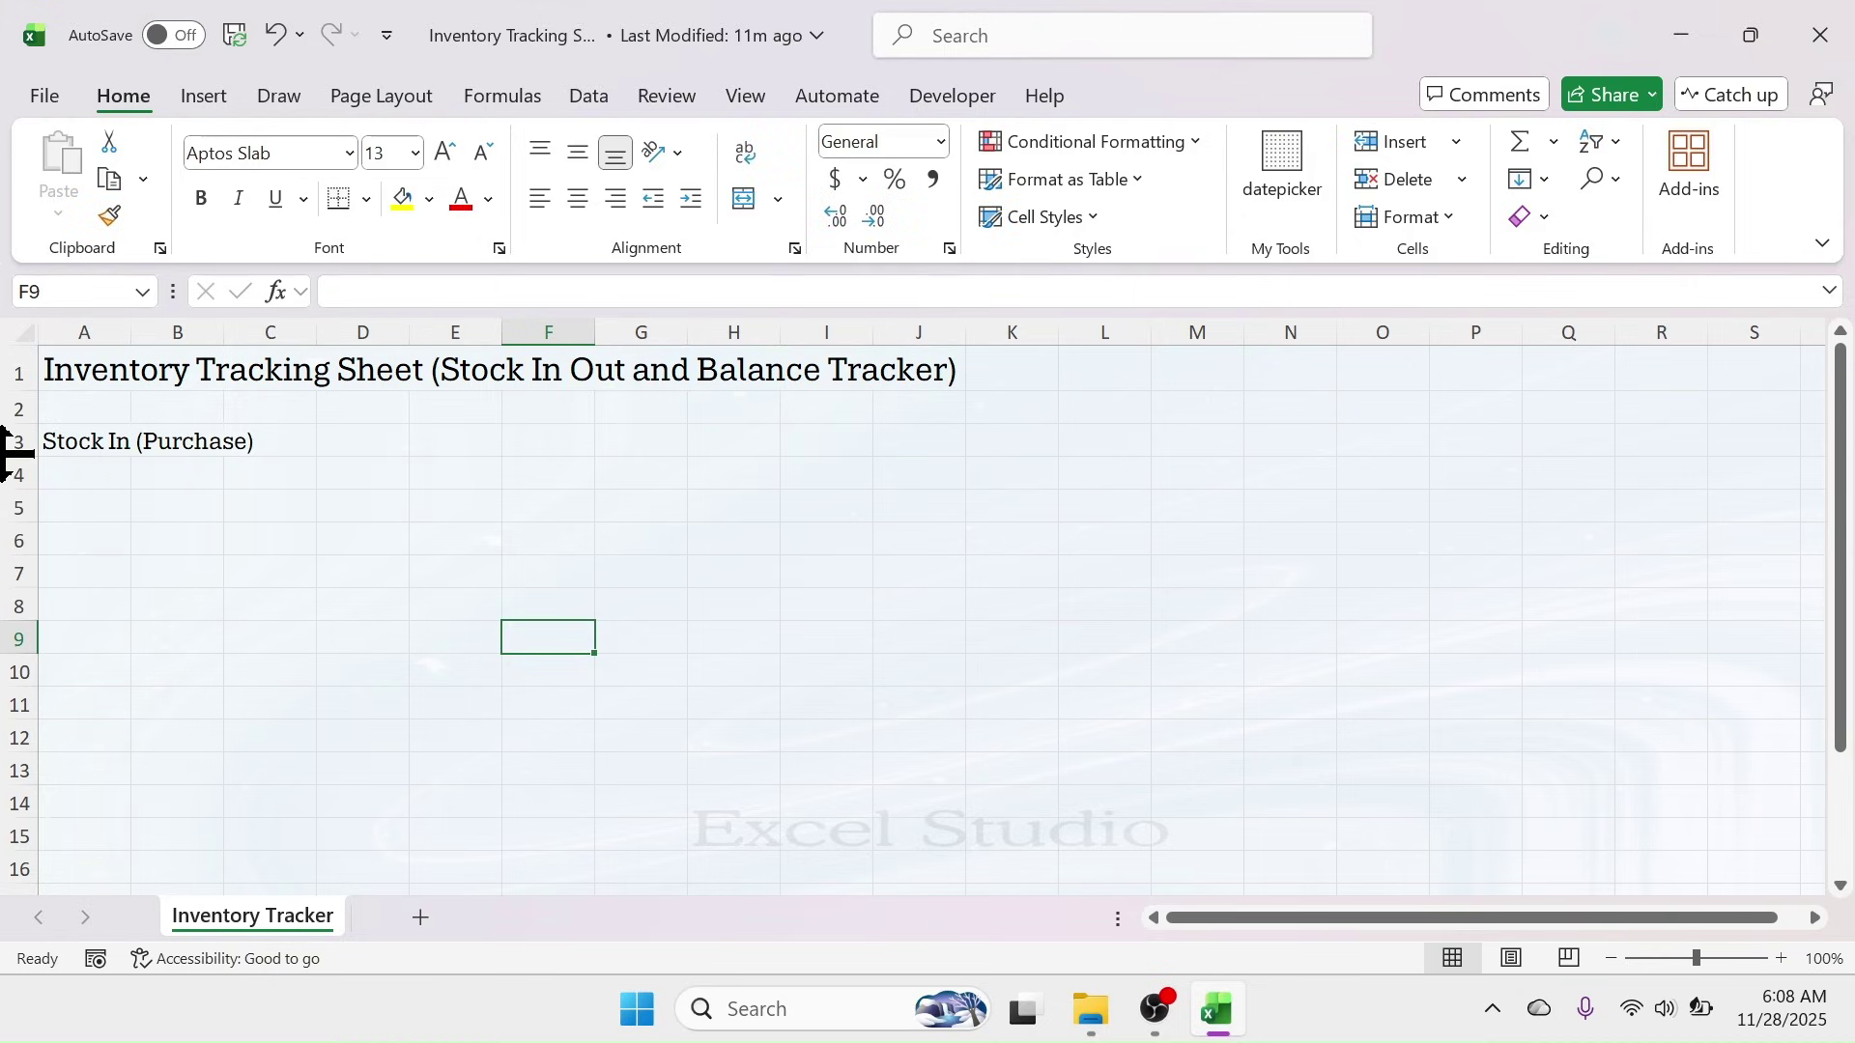
- Add the column headers Date, Item Name and Quantity in A4:C4, and merge and center the Stock In (Purchase) heading across A3:C3
{"action": "left_click", "coordinate": [65, 472]}
{"action": "type", "text": "Date"}
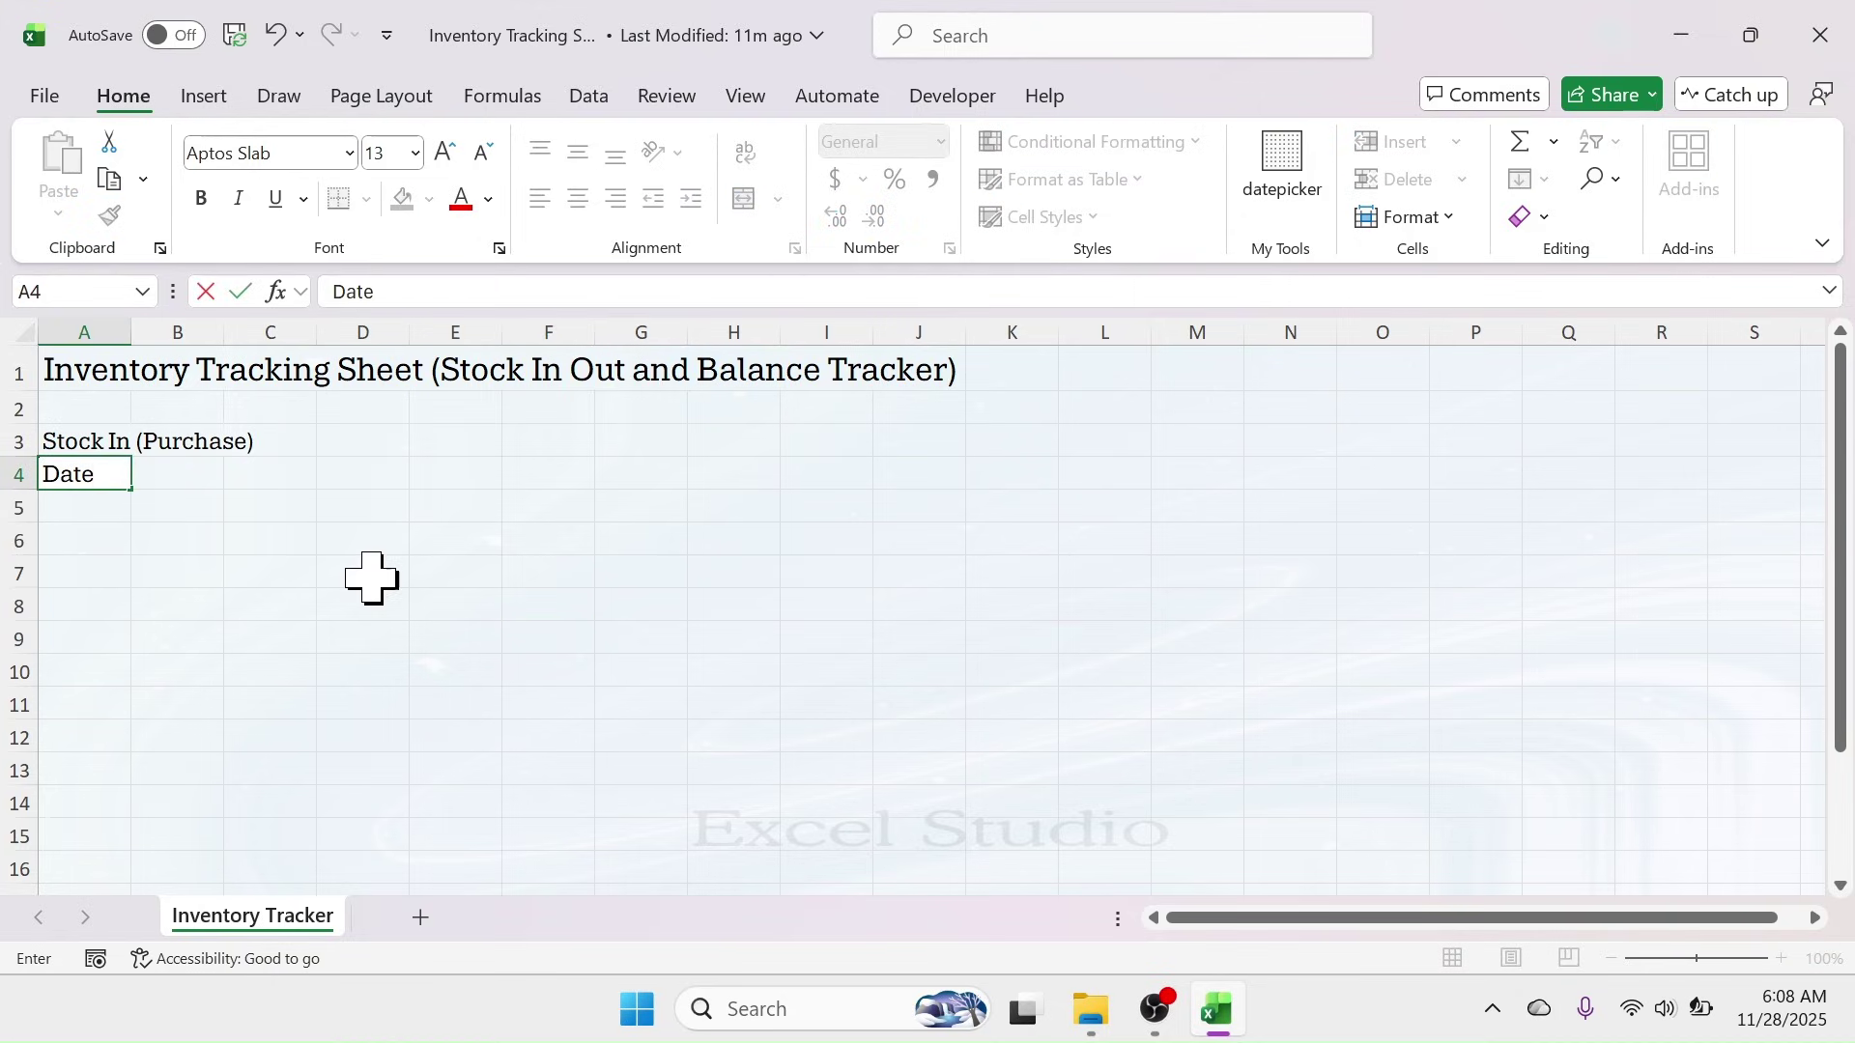
{"action": "key", "text": "Tab"}
{"action": "type", "text": "Item Na"}
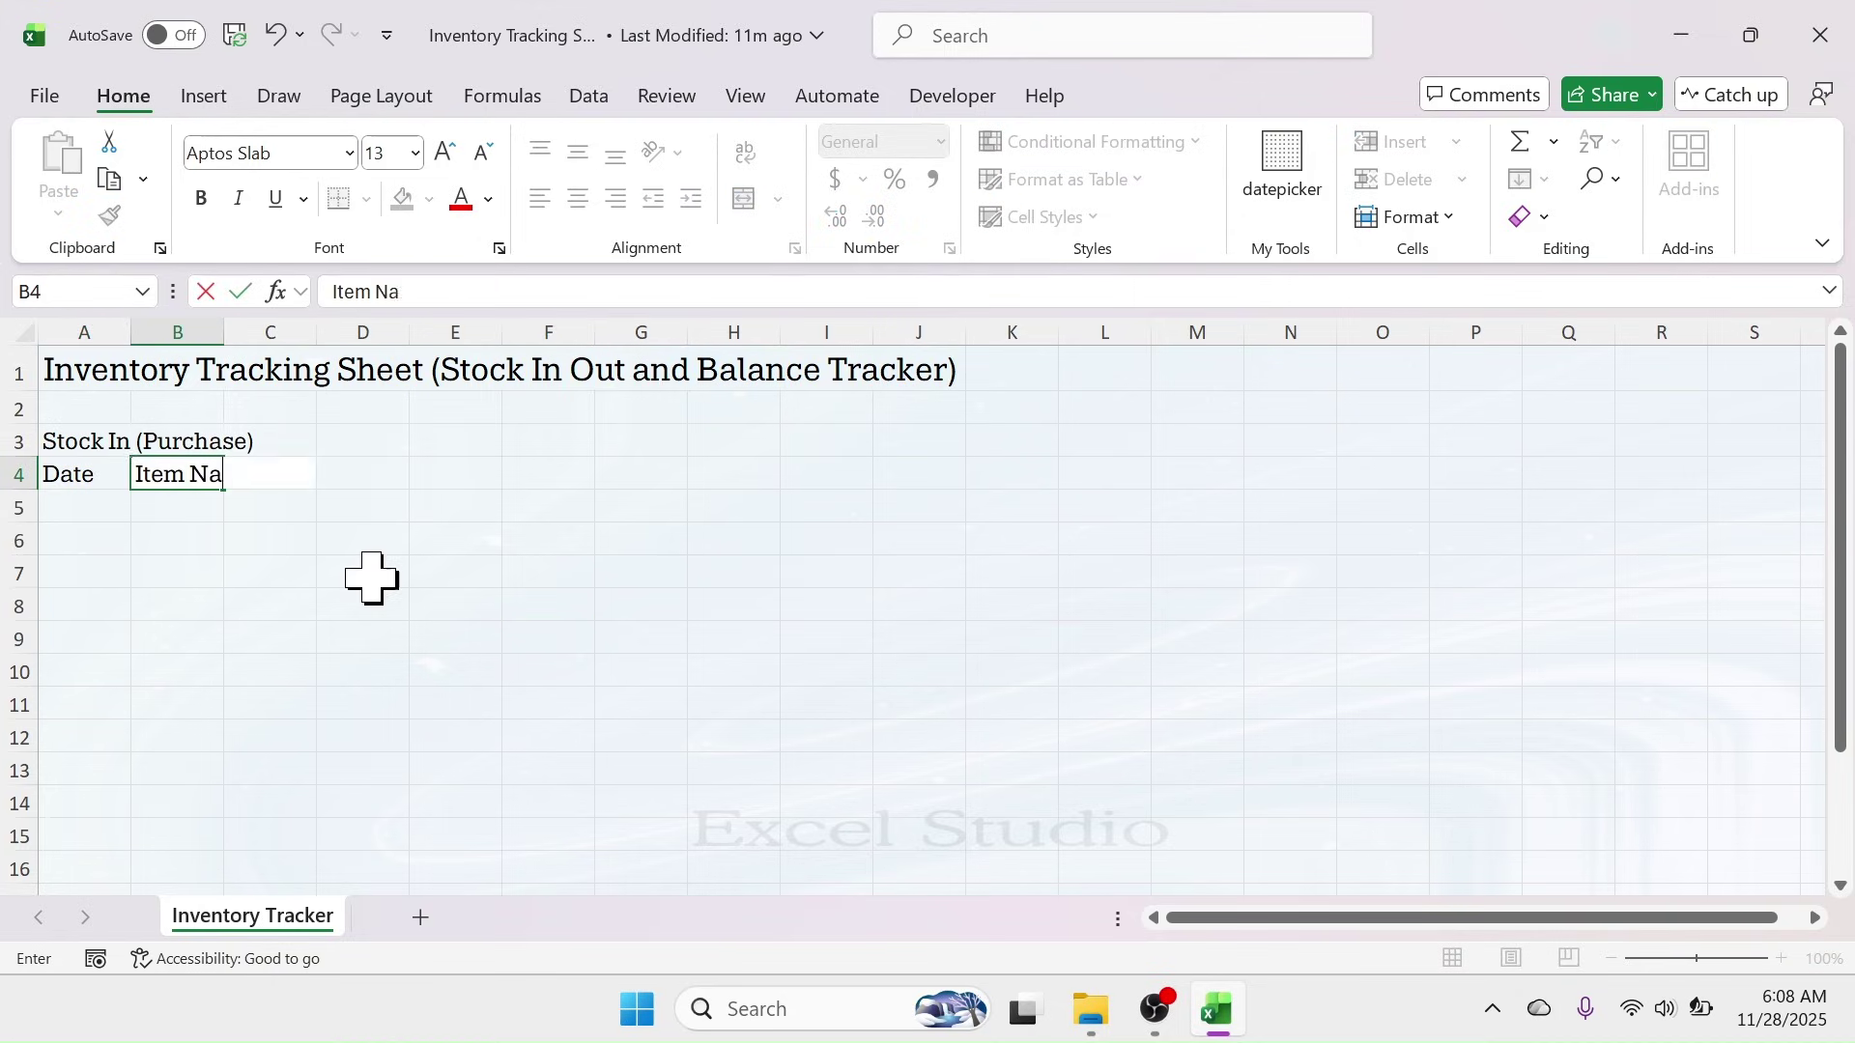
{"action": "key", "text": "Tab"}
{"action": "type", "text": "Qua"}
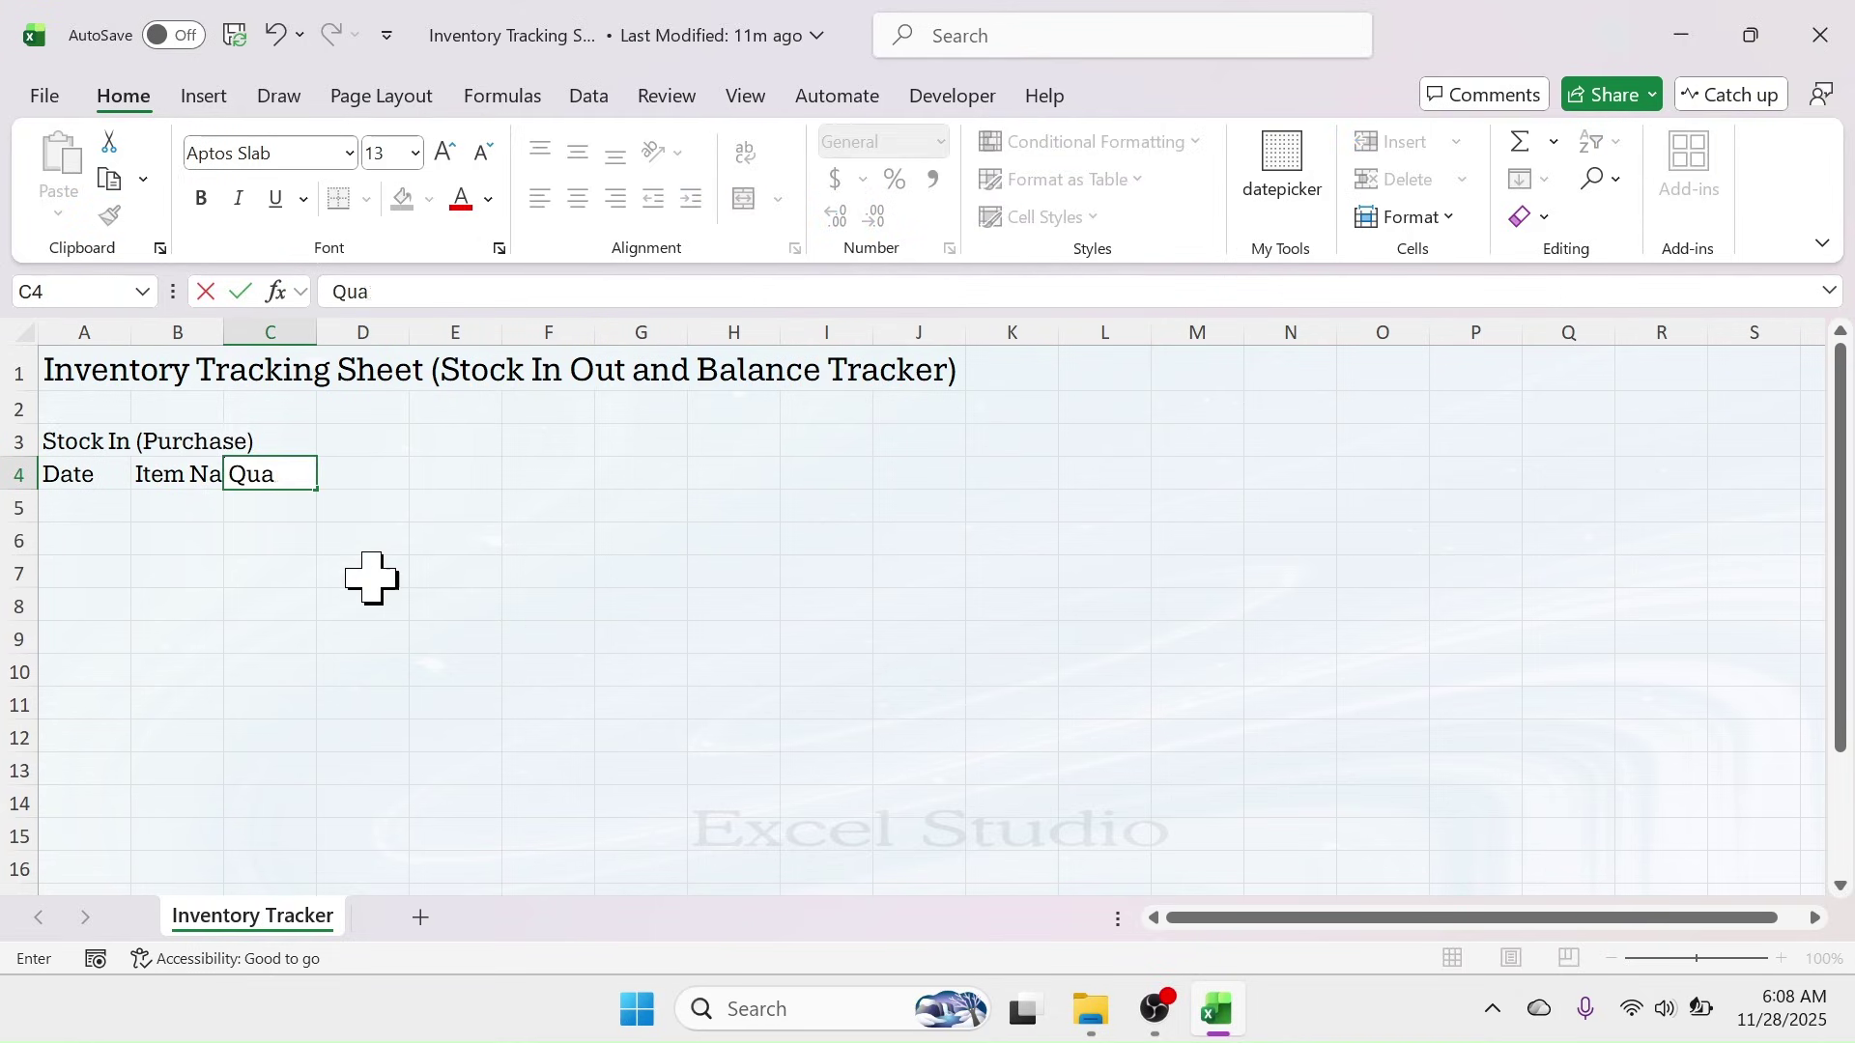
{"action": "key", "text": "Return"}
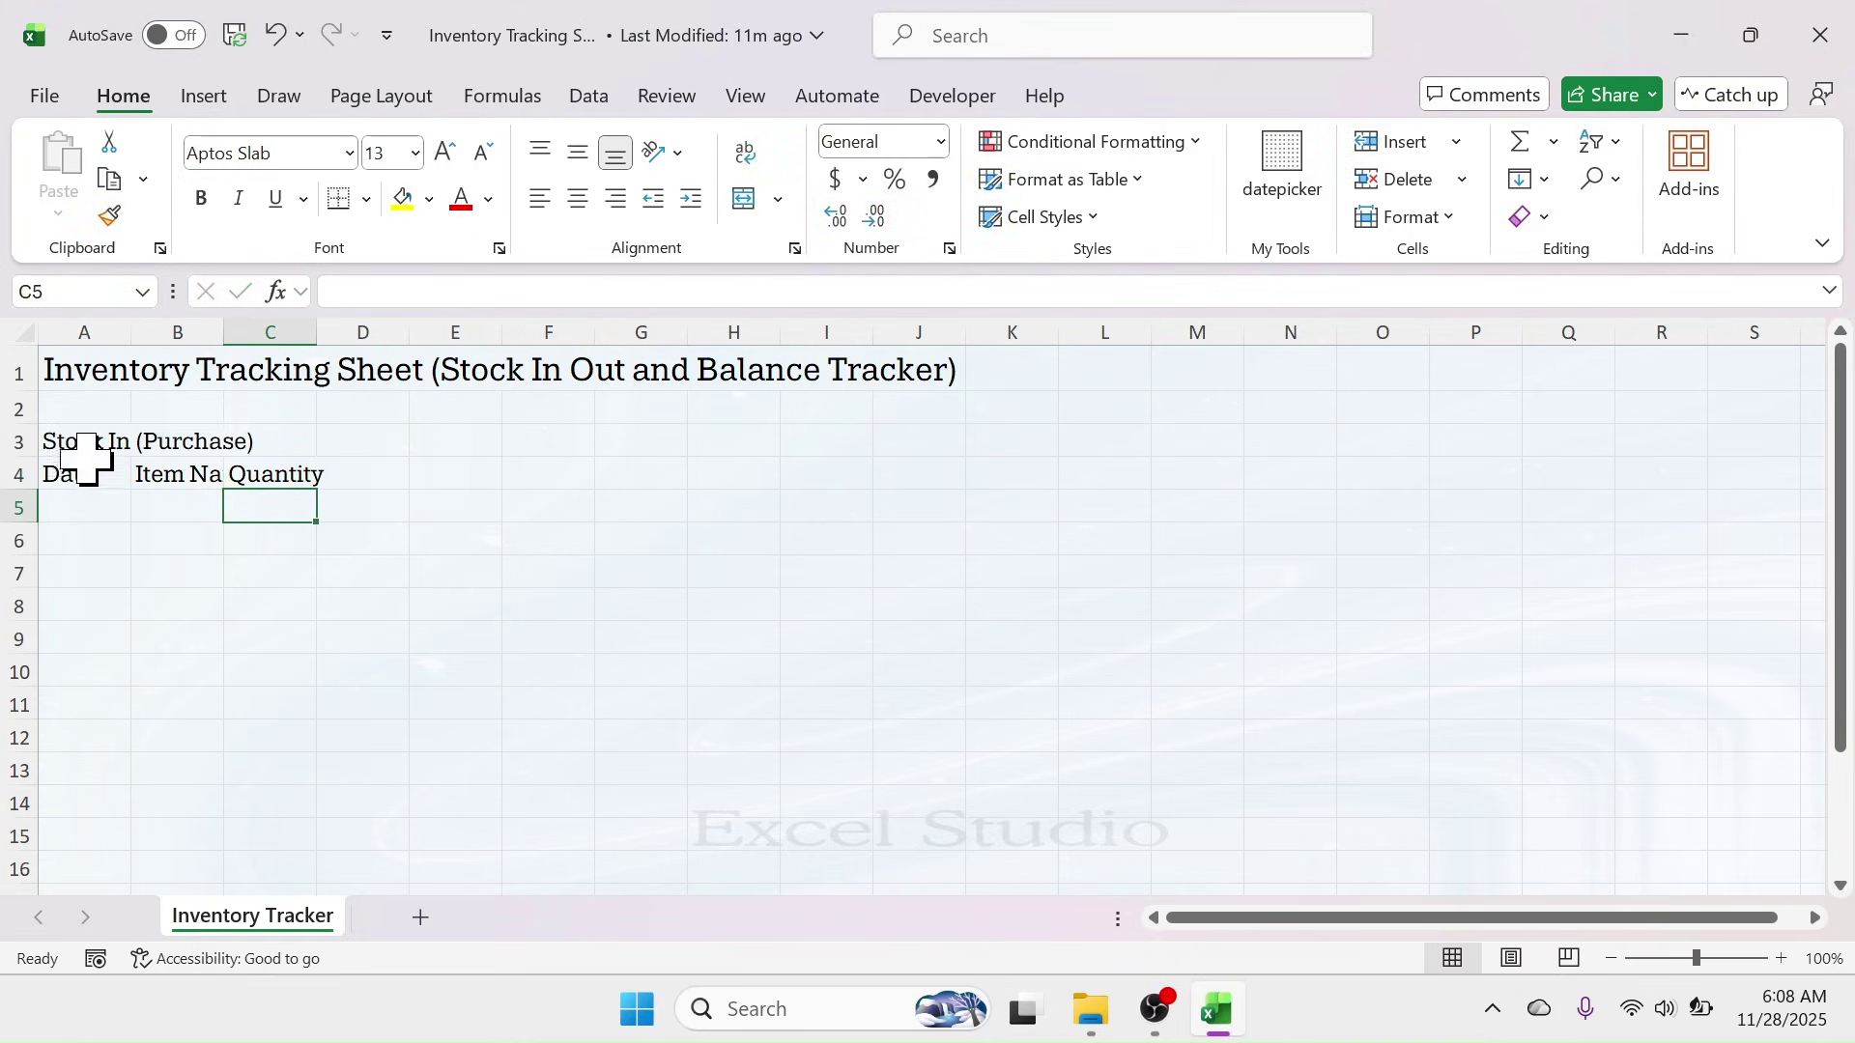
{"action": "left_click_drag", "start_coordinate": [83, 437], "coordinate": [266, 440]}
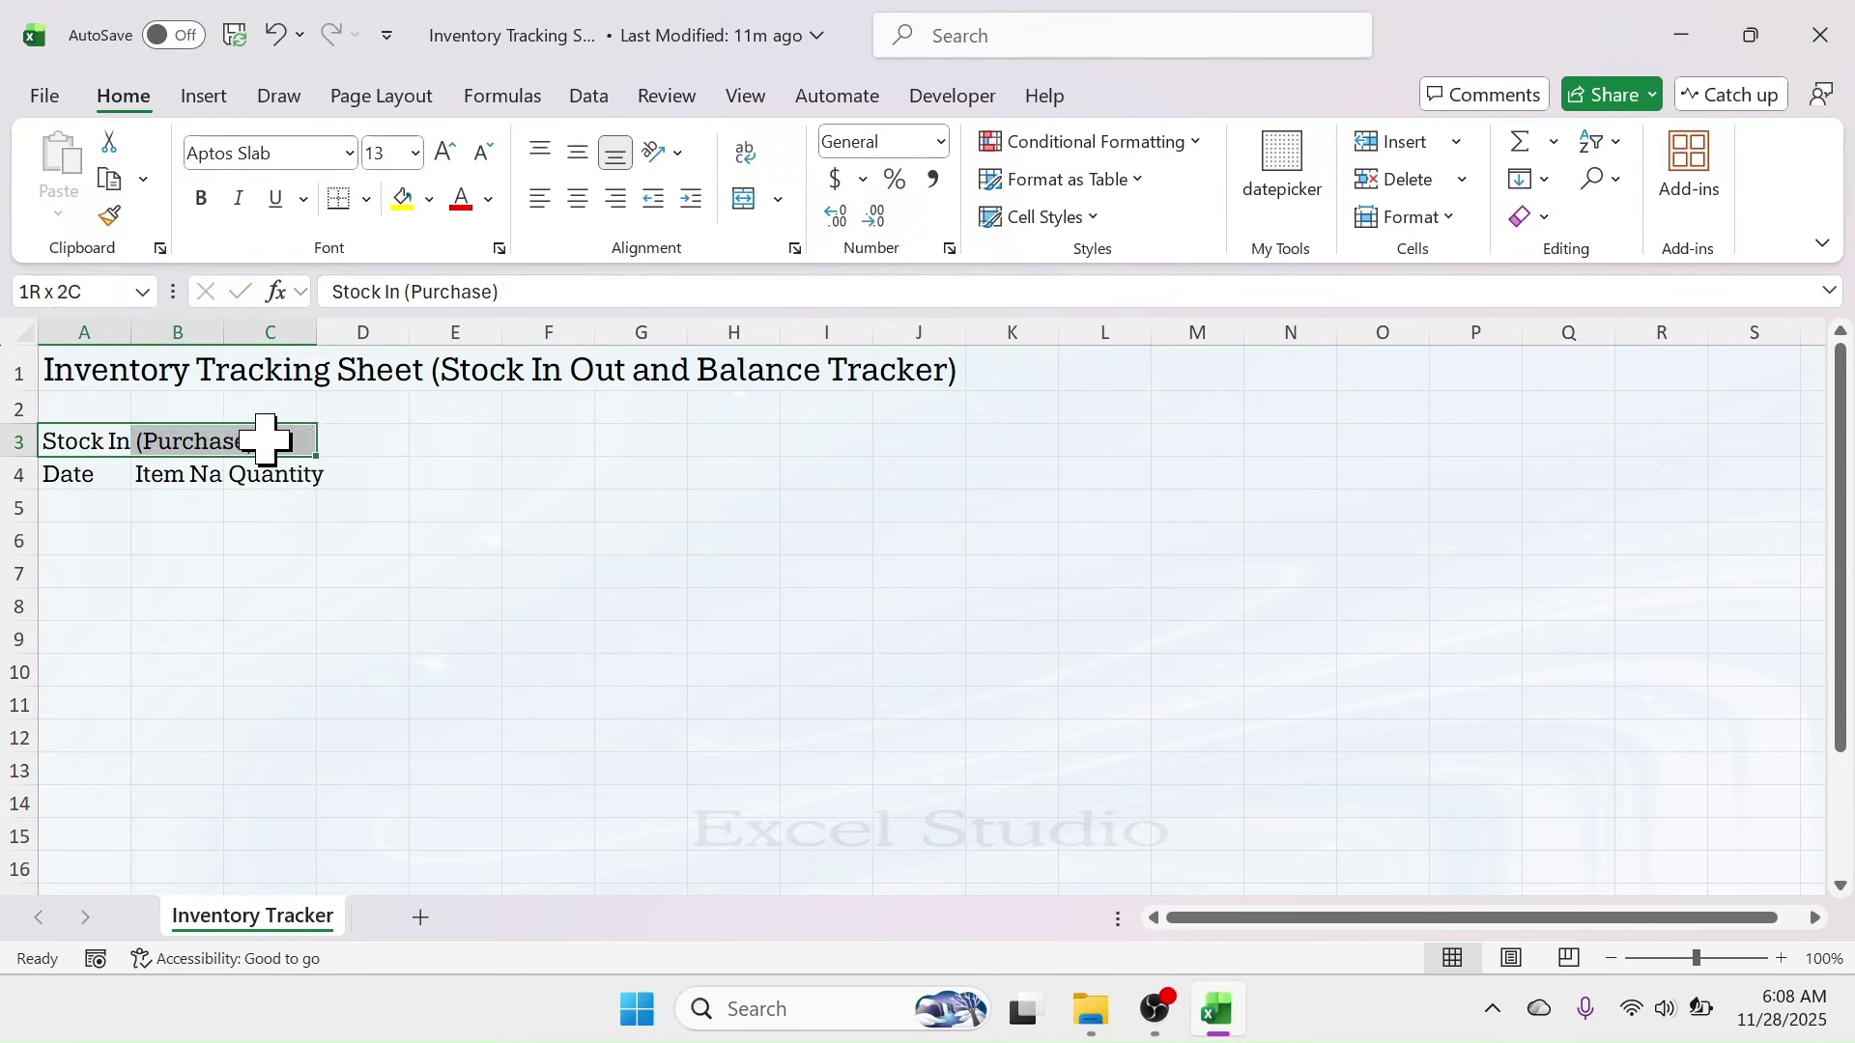
{"action": "left_click", "coordinate": [745, 199]}
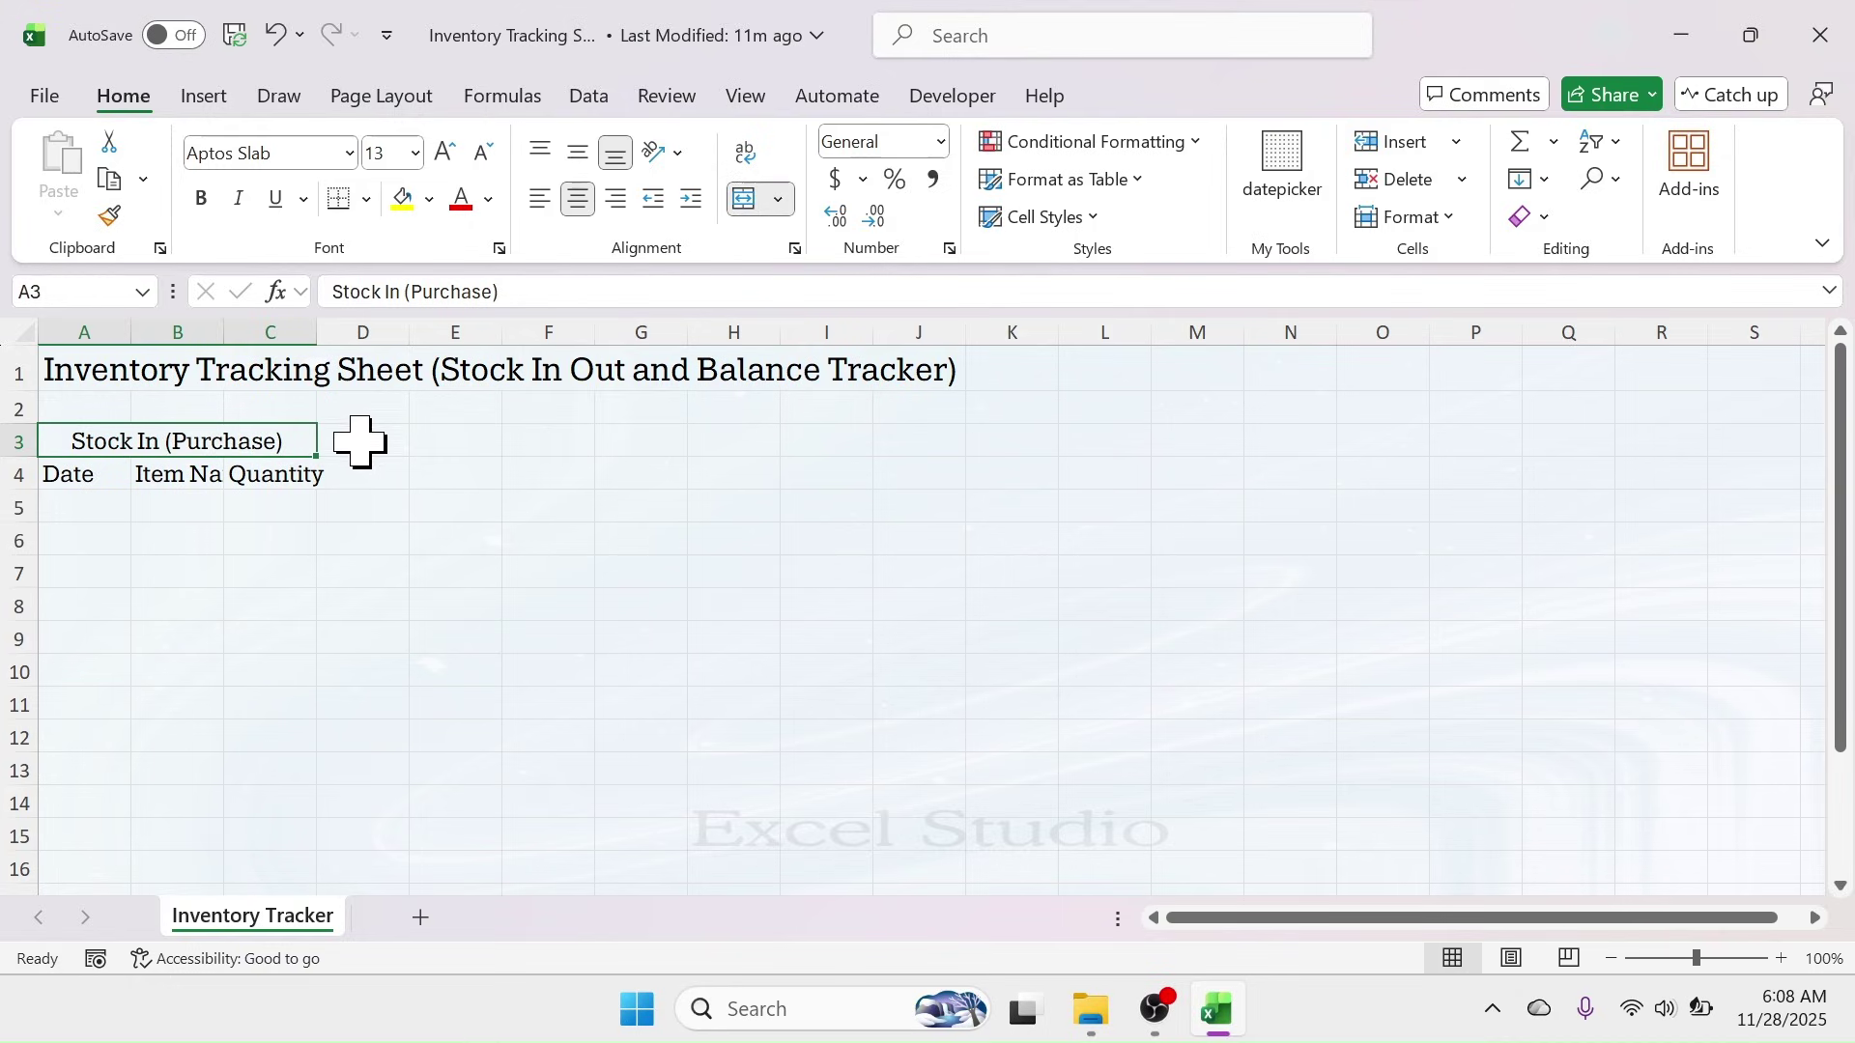
- Enter the section heading "Stock Out (Sales)" in cell E3
{"action": "left_click", "coordinate": [457, 447]}
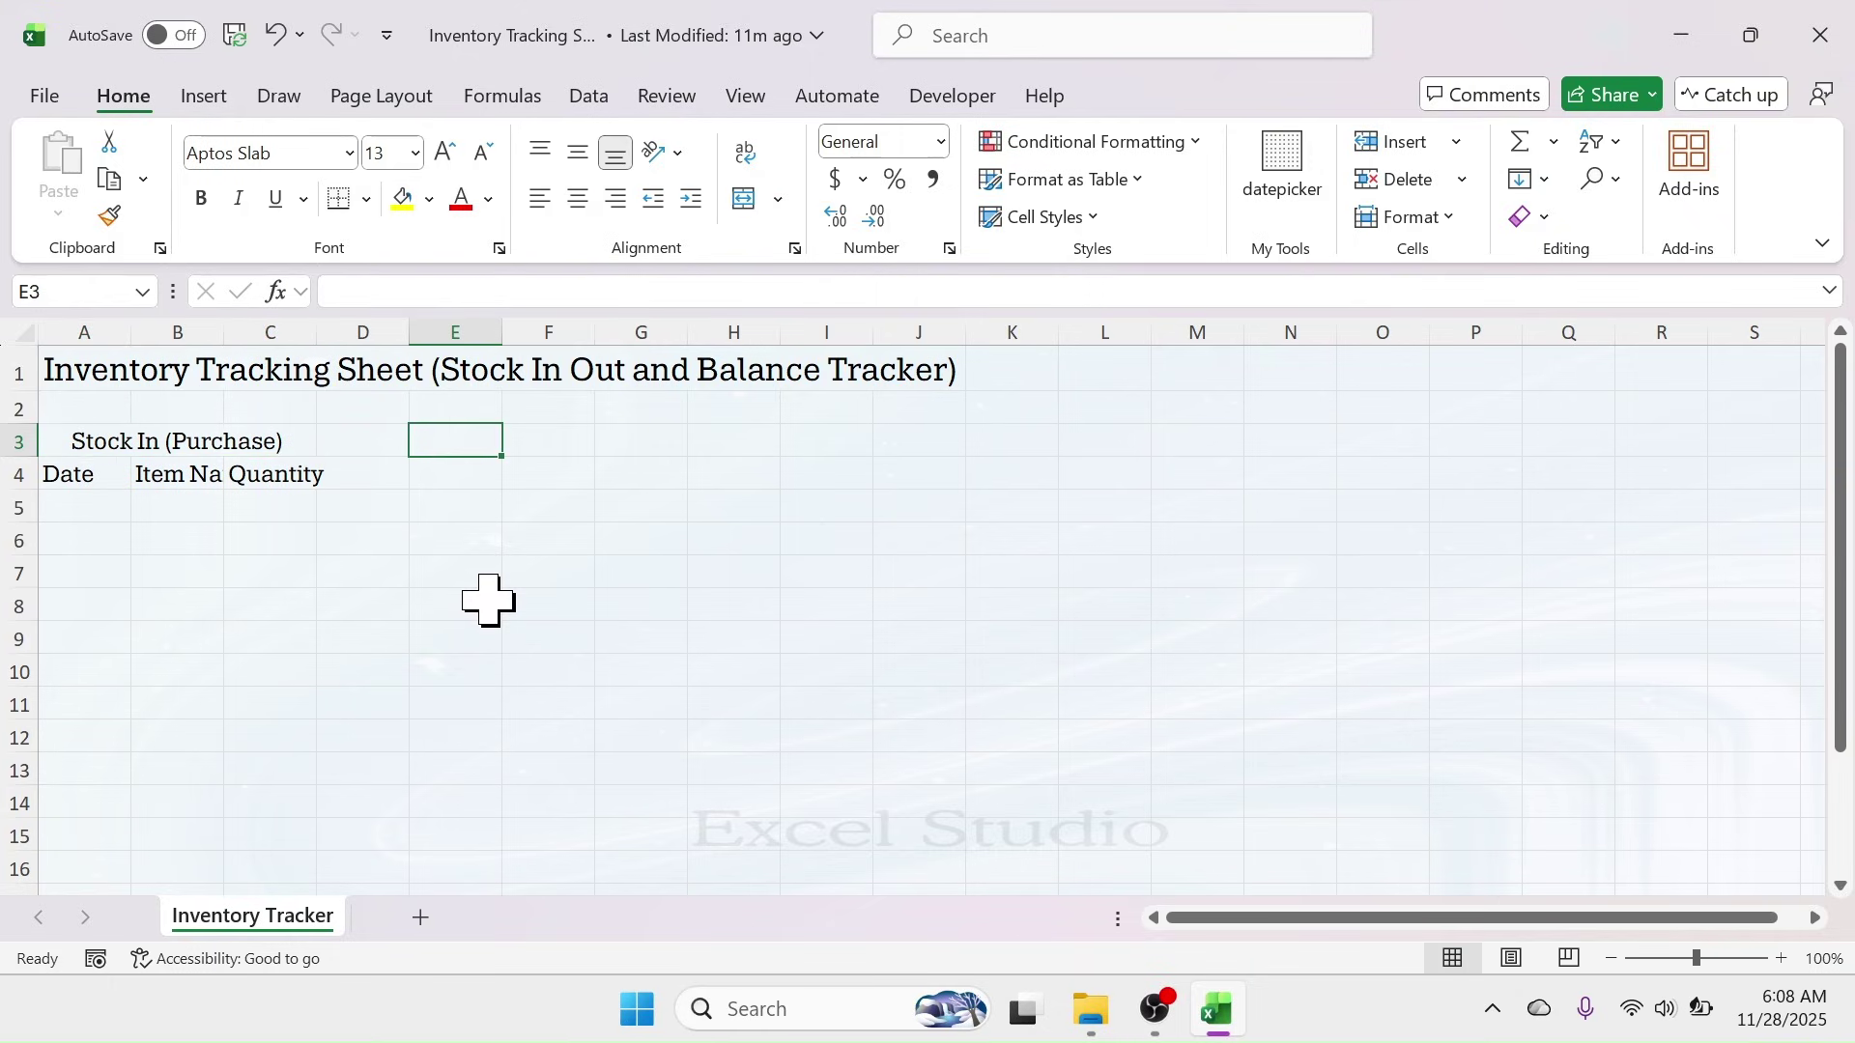
{"action": "type", "text": "Stock Out"}
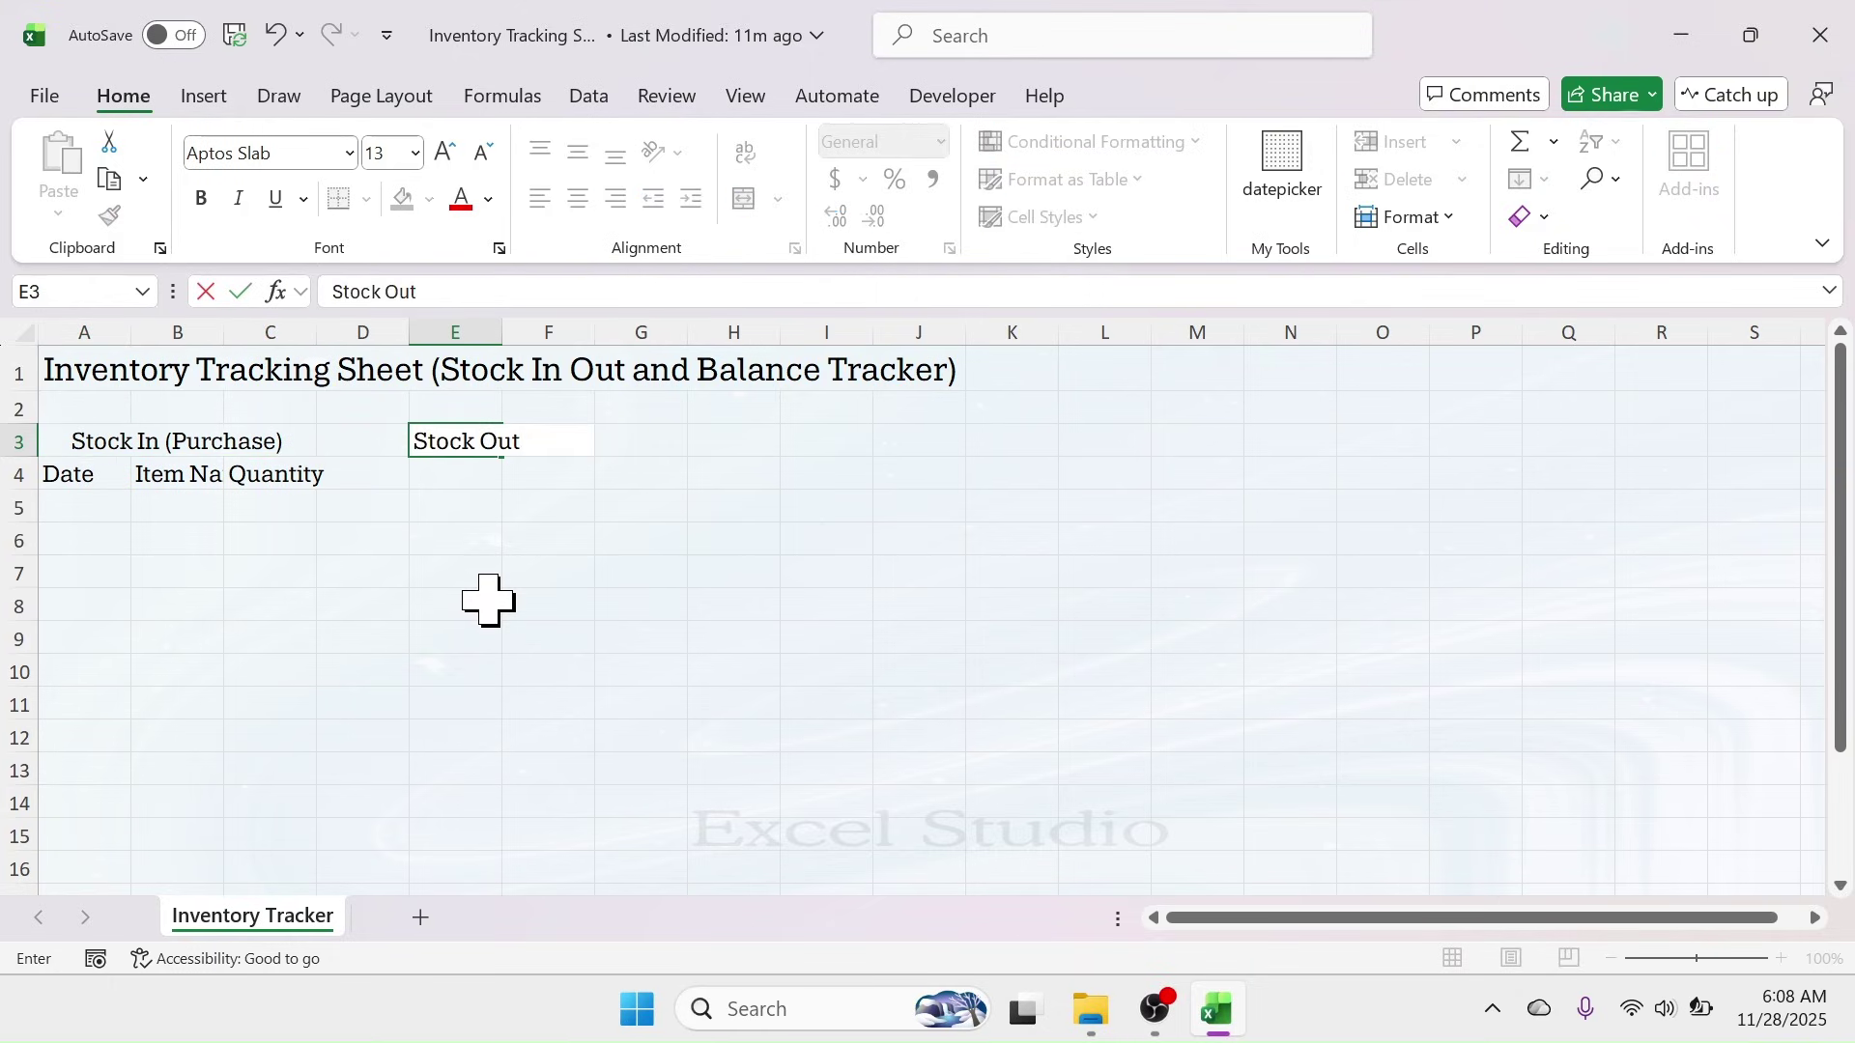
{"action": "type", "text": " (Sales"}
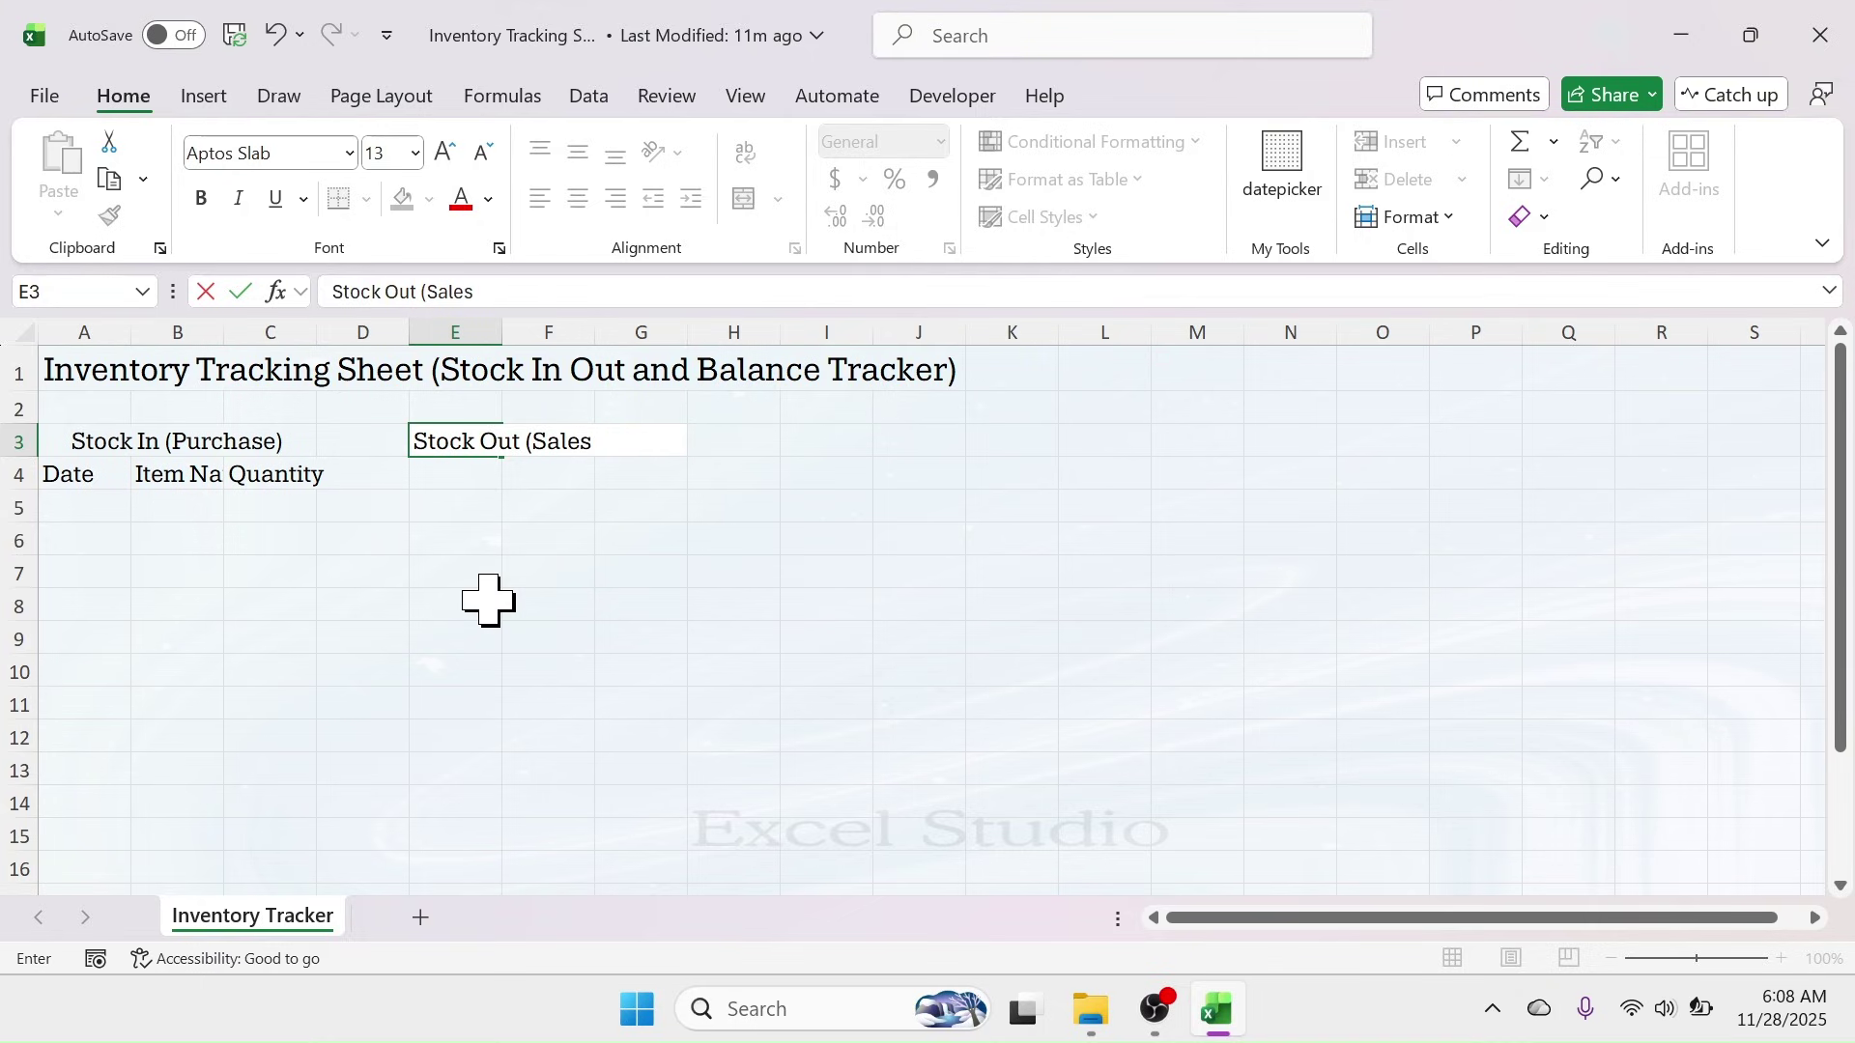
{"action": "type", "text": ")"}
{"action": "key", "text": "ctrl+Return"}
- Copy the Date, Item Name and Quantity headers from A4:C4 to E4:G4 under Stock Out (Sales)
{"action": "left_click_drag", "start_coordinate": [78, 479], "coordinate": [253, 474]}
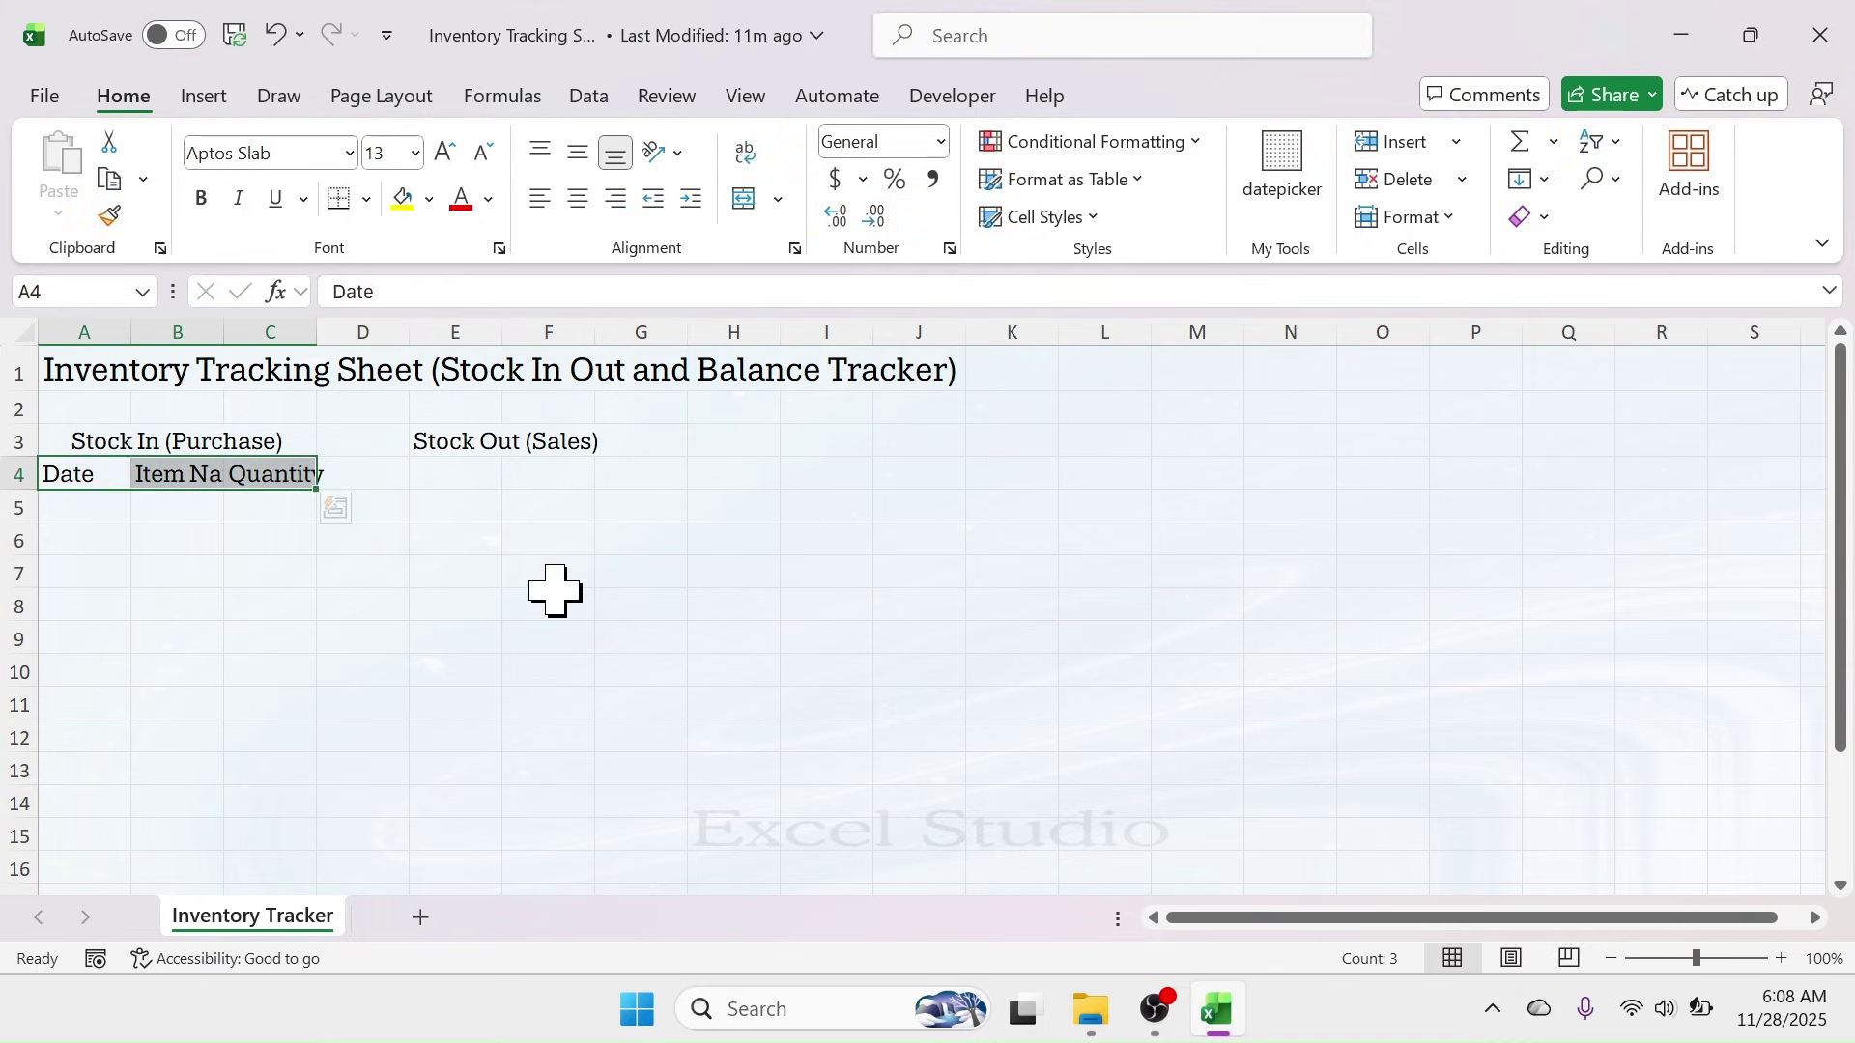
{"action": "key", "text": "ctrl+c"}
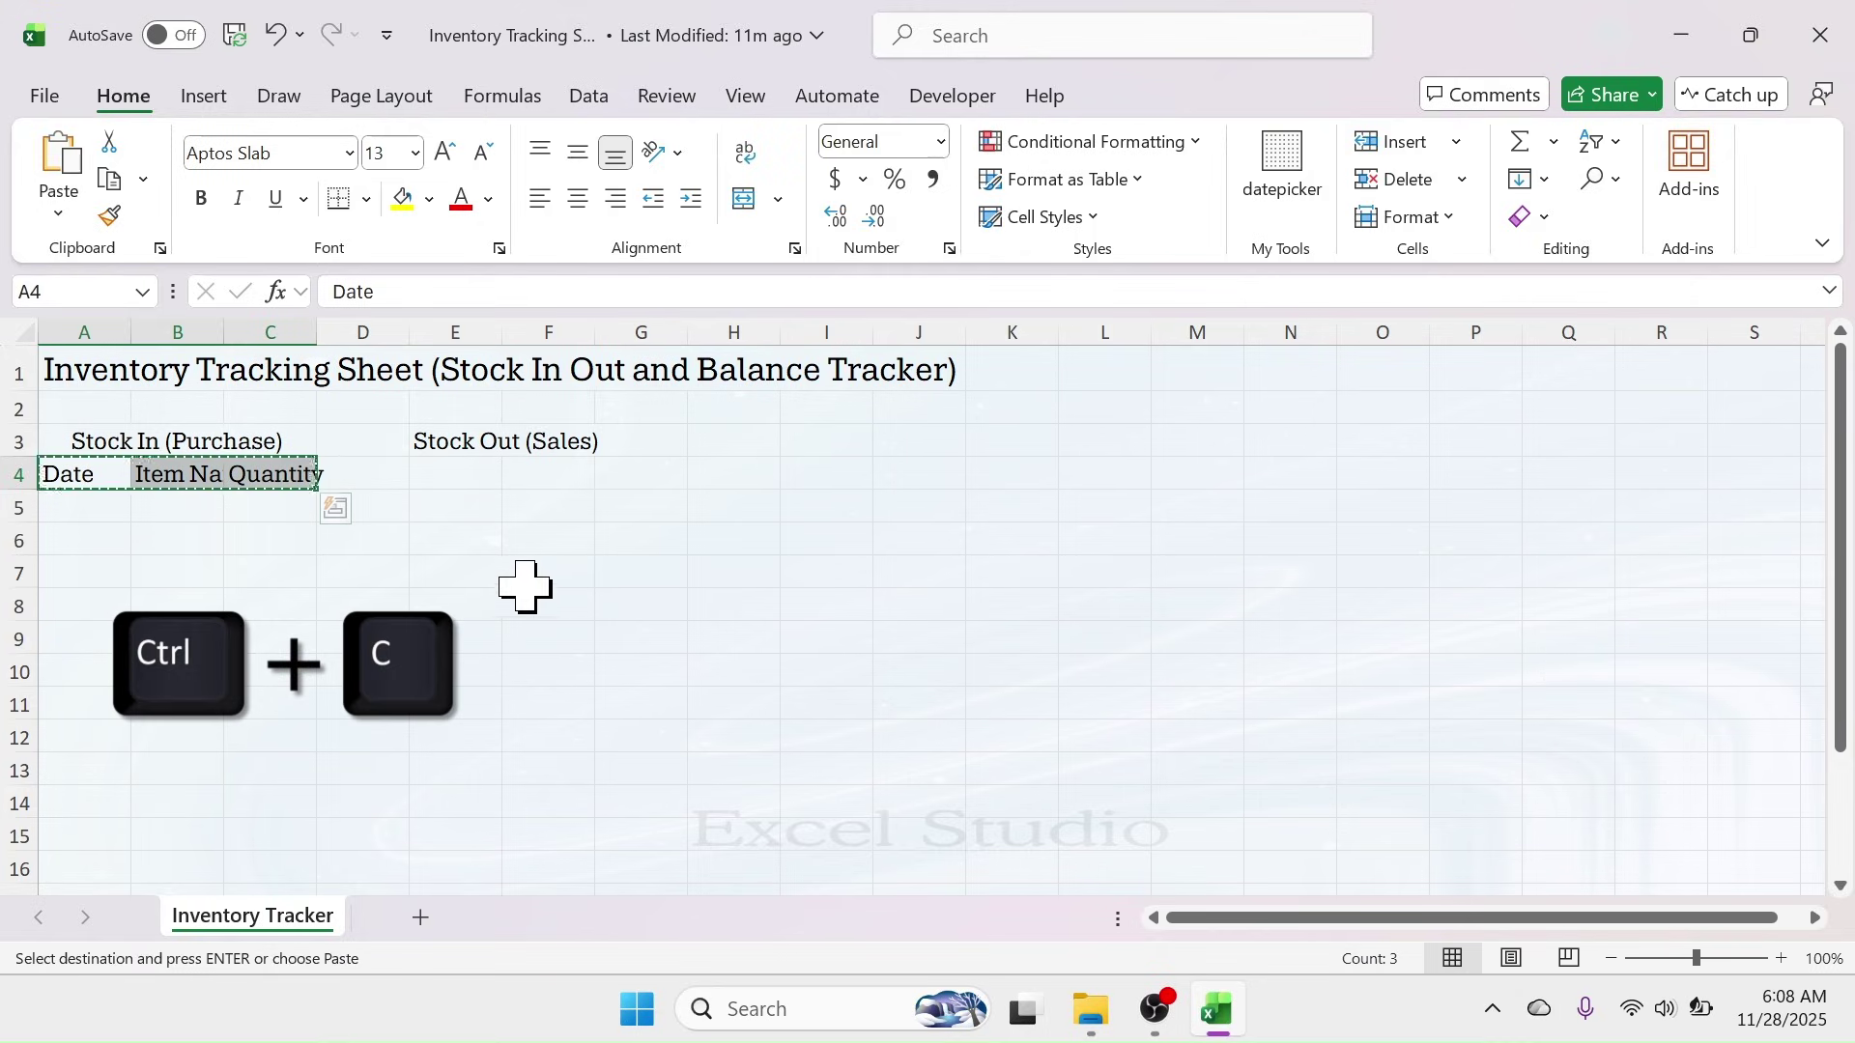
{"action": "left_click", "coordinate": [460, 483]}
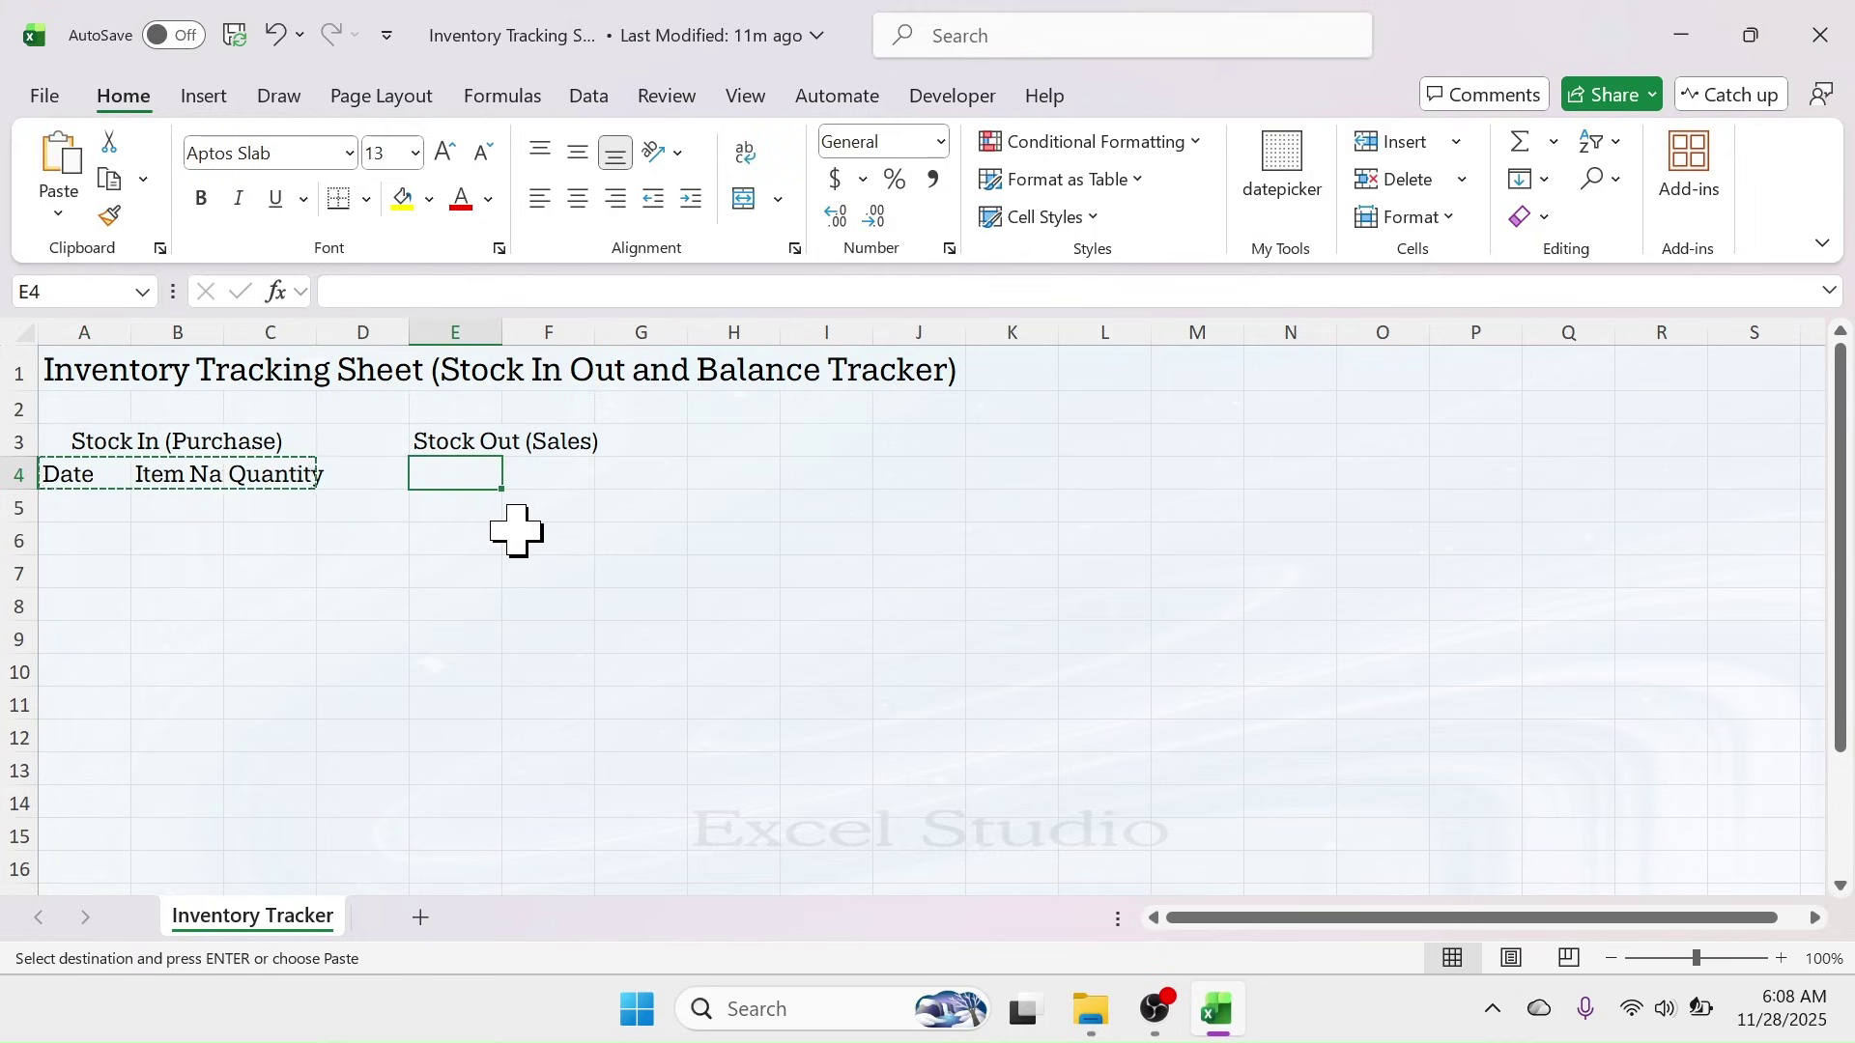
{"action": "key", "text": "ctrl+v"}
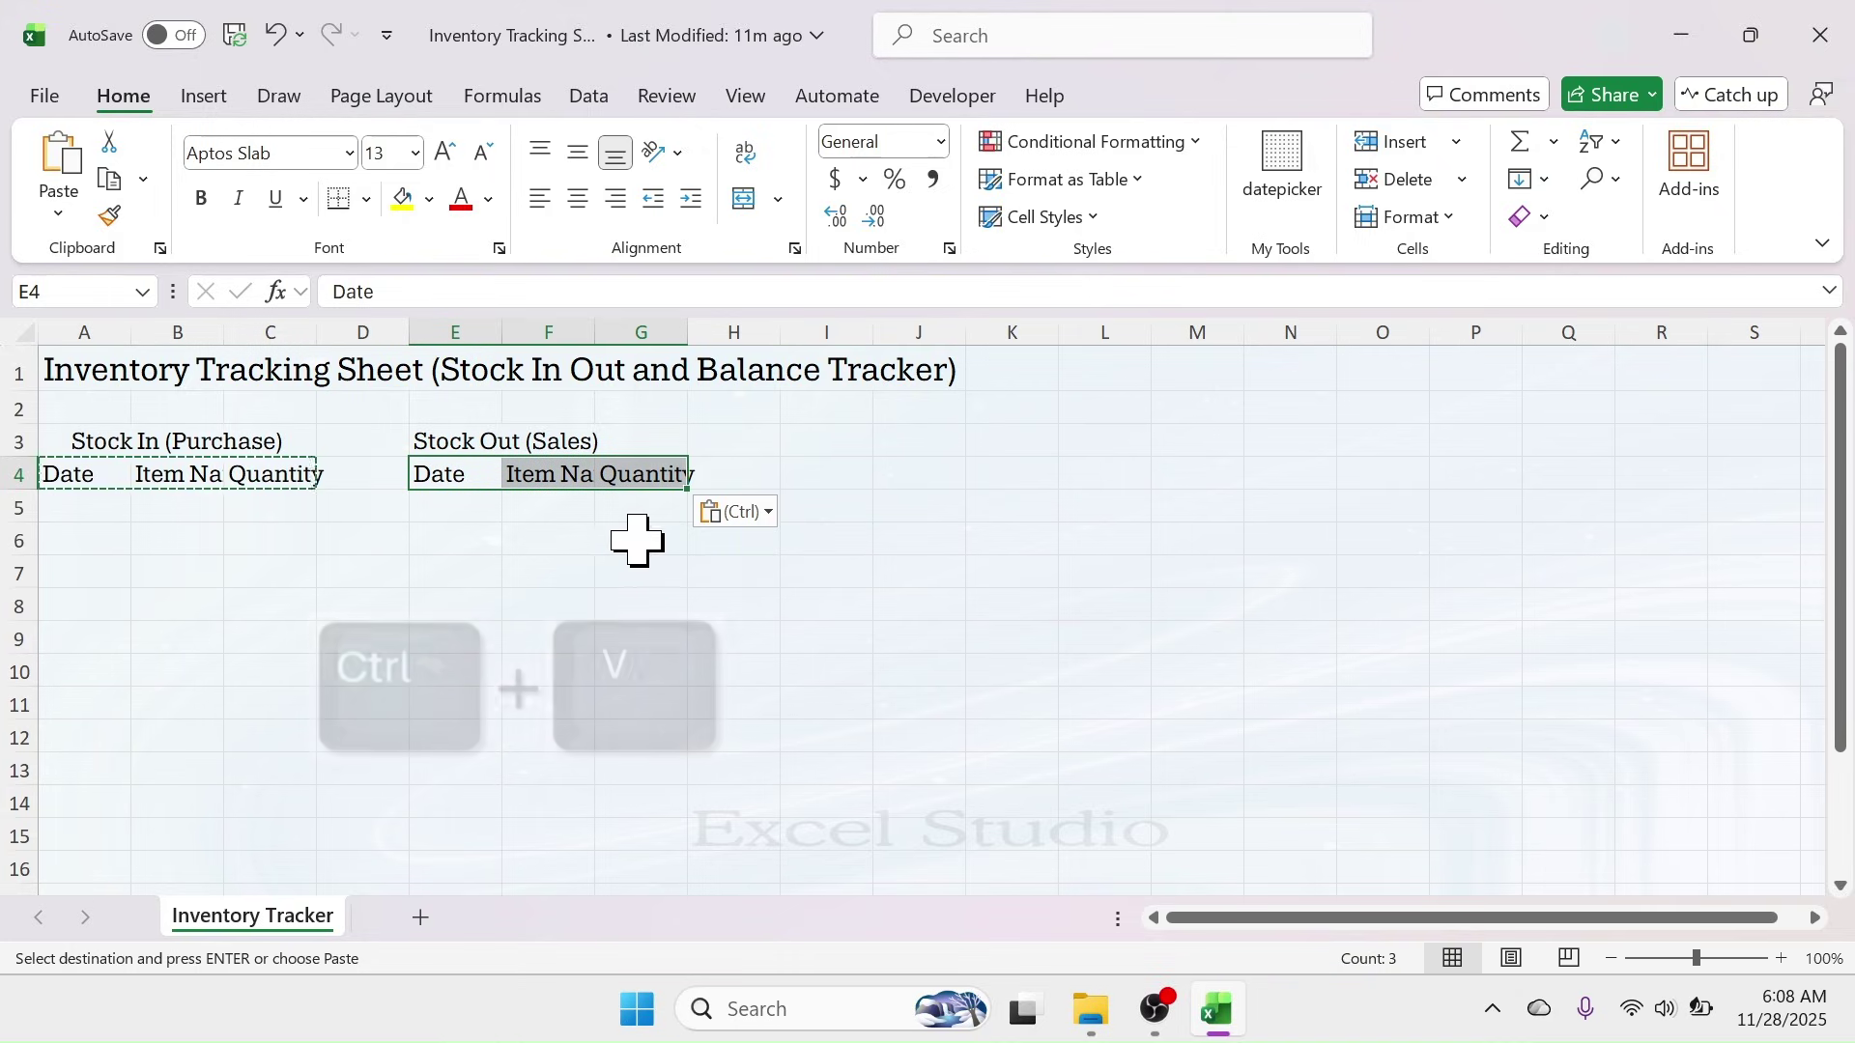
- Enter the section heading "Stock Balance" in cell I3
{"action": "left_click", "coordinate": [768, 446]}
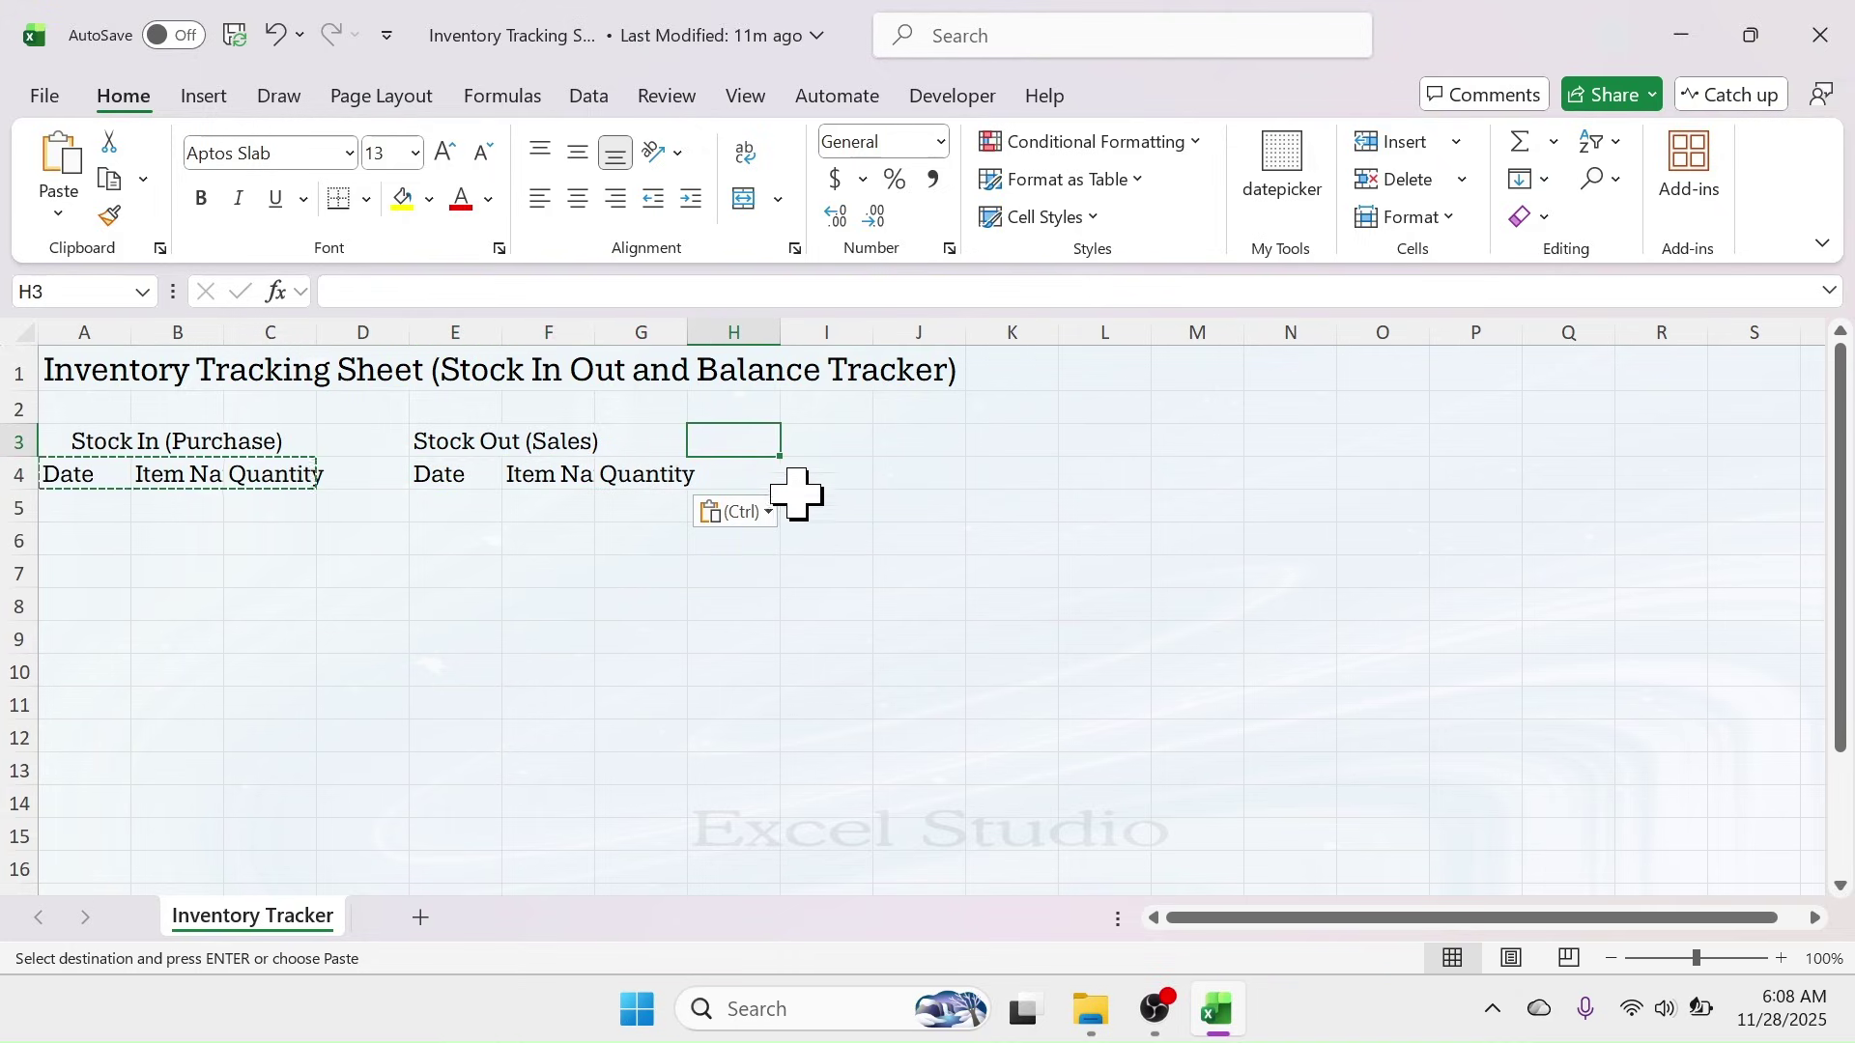
{"action": "left_click", "coordinate": [815, 440]}
{"action": "key", "text": "Escape"}
{"action": "type", "text": "Stock"}
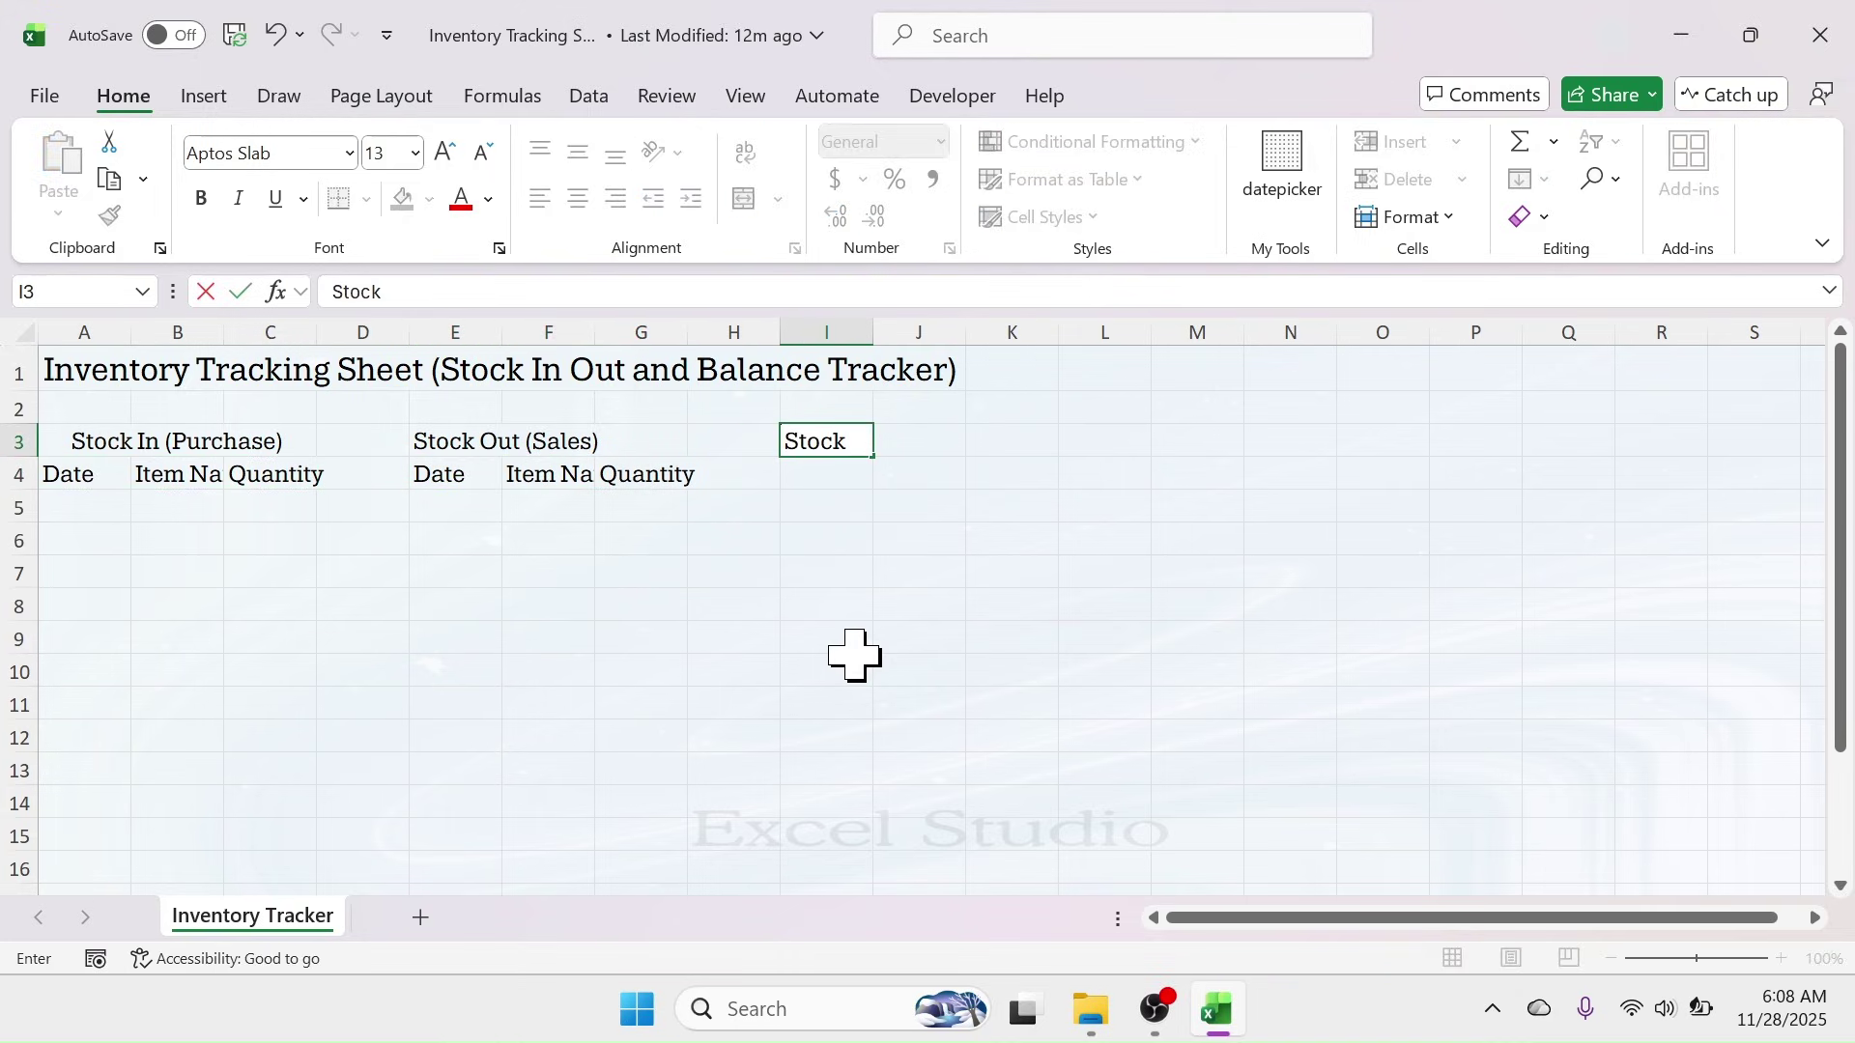
{"action": "type", "text": " Balance"}
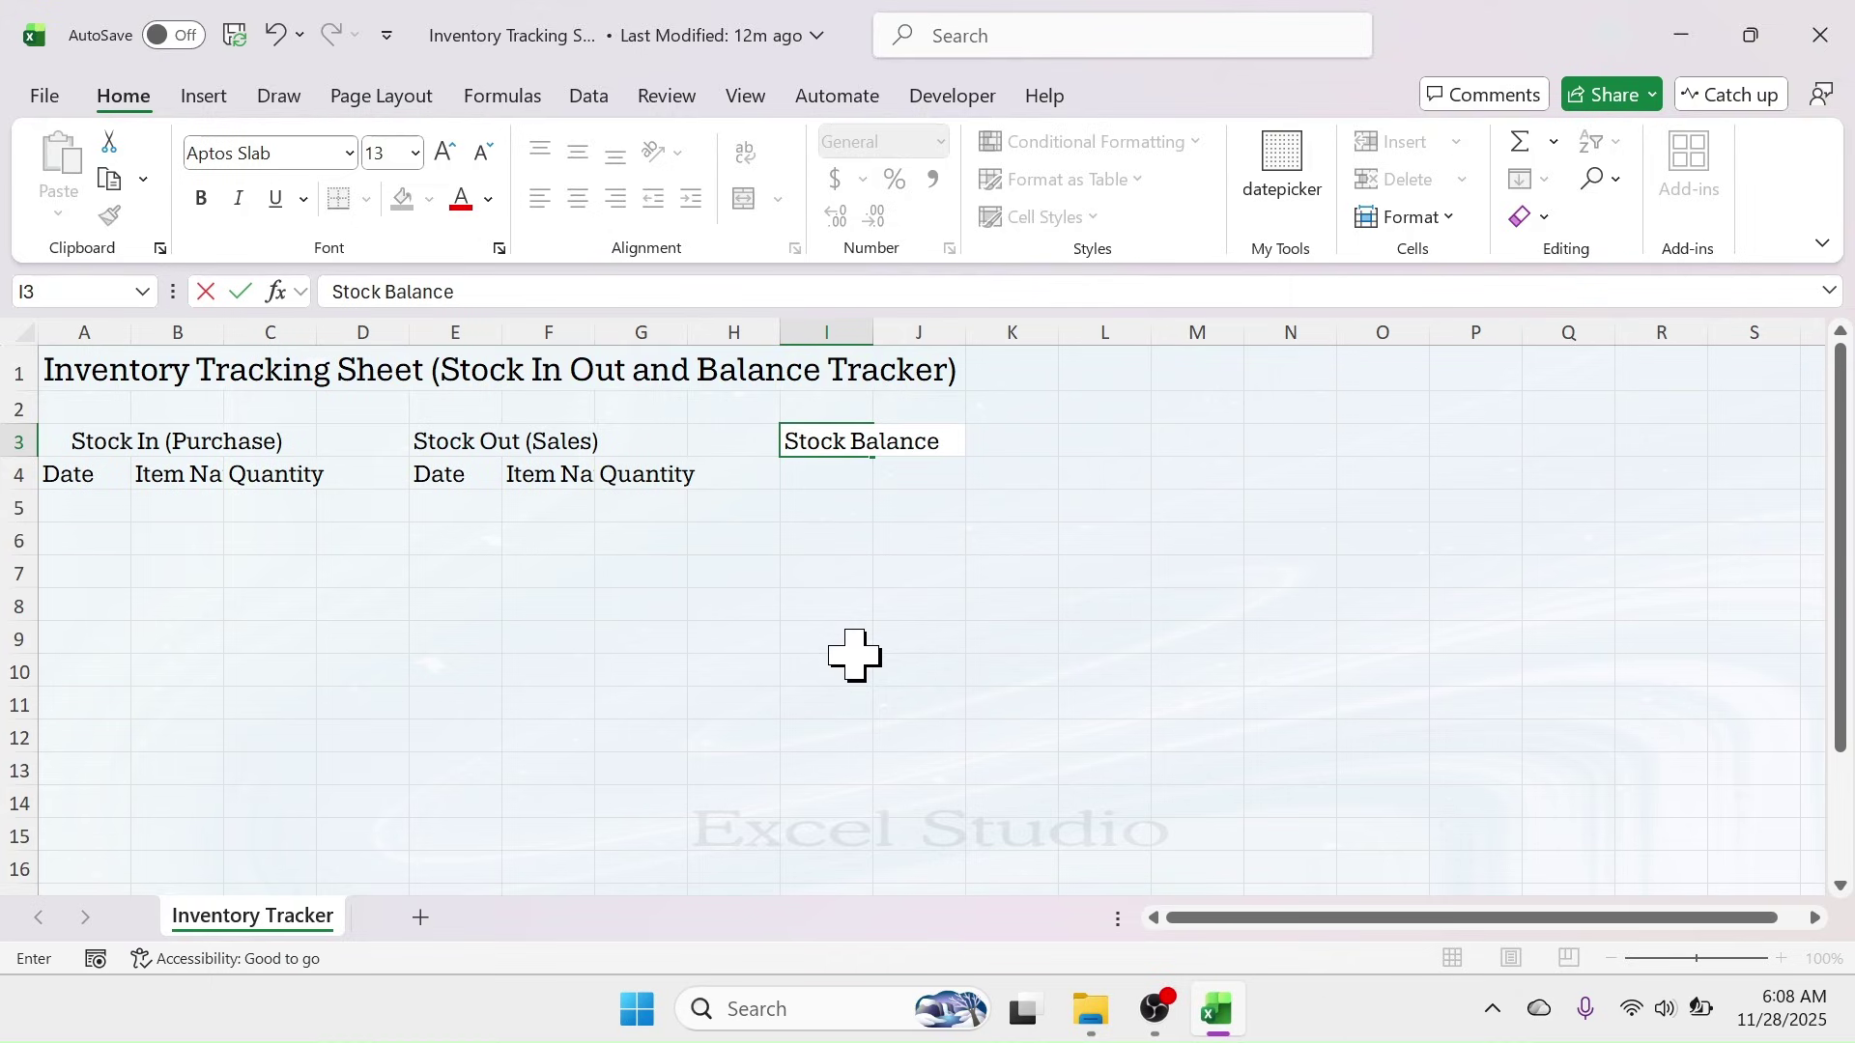
{"action": "key", "text": "Return"}
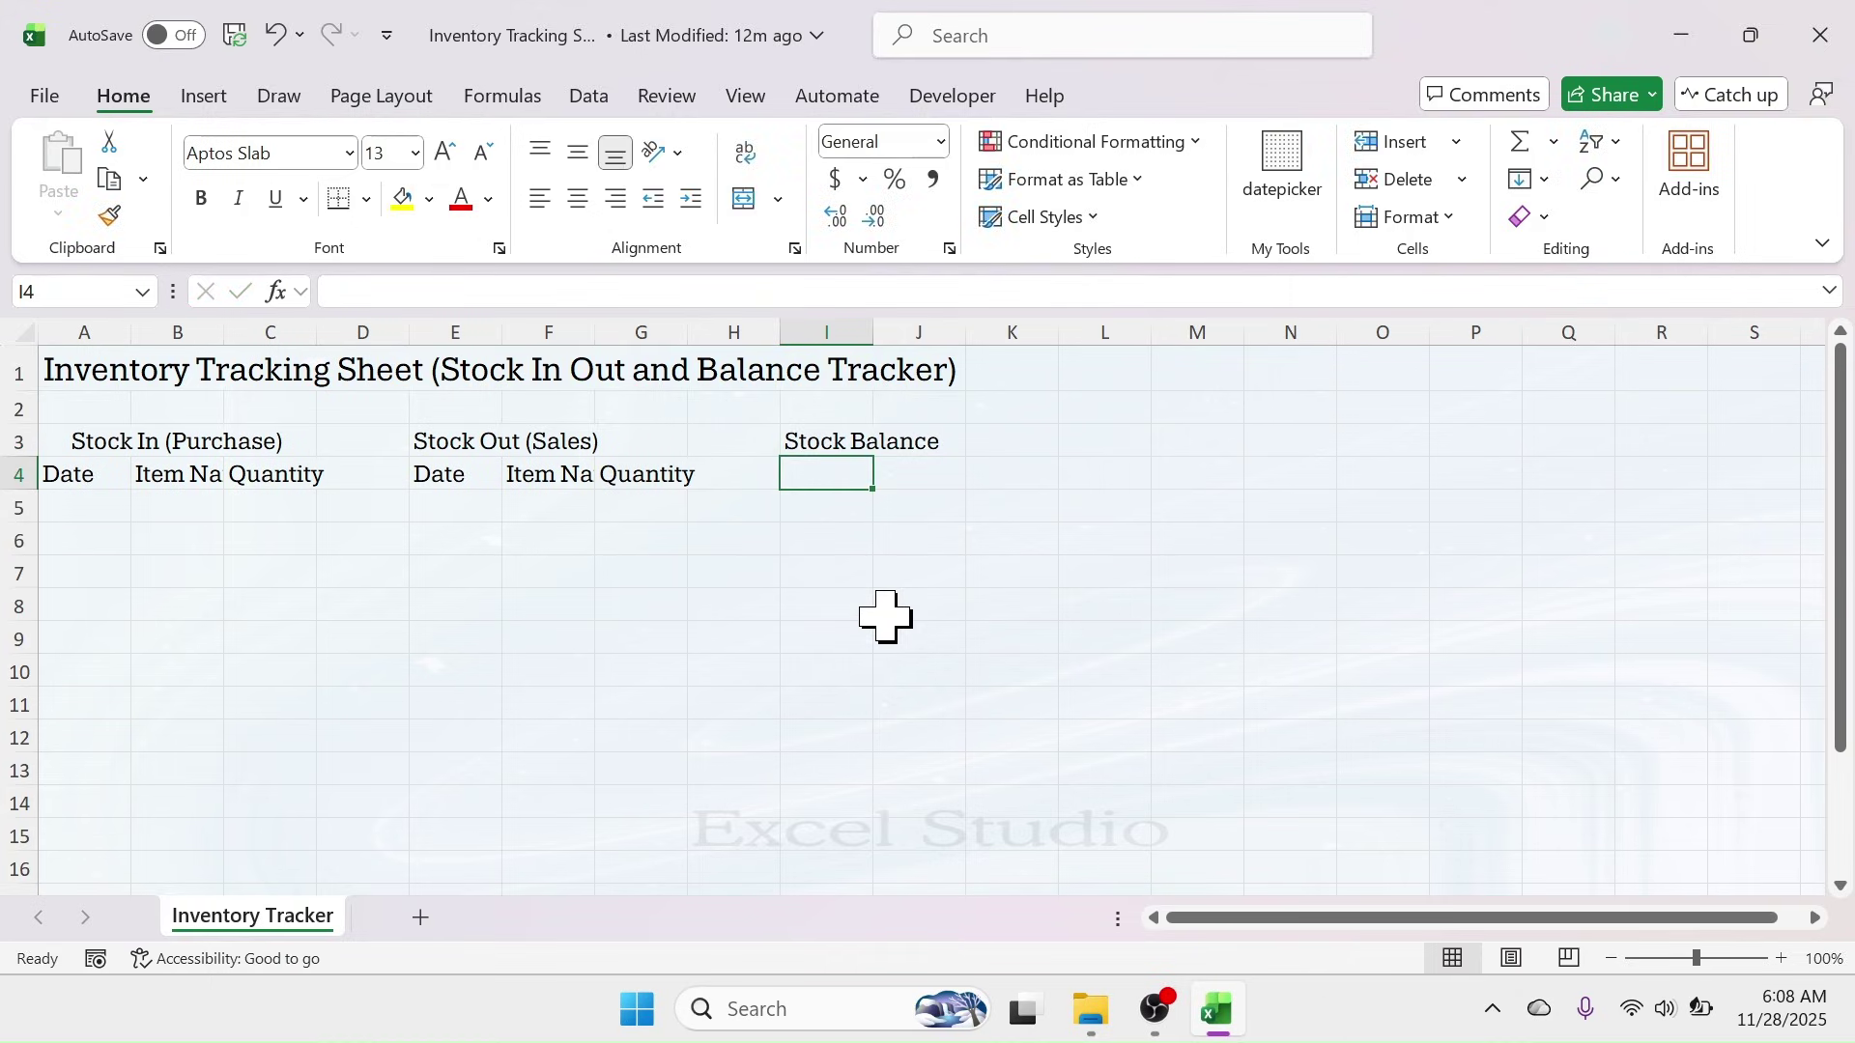
- Enter the column headers "Item Name" and "Op. Stock" in cells I4 and J4 under Stock Balance
{"action": "type", "text": "Iteem"}
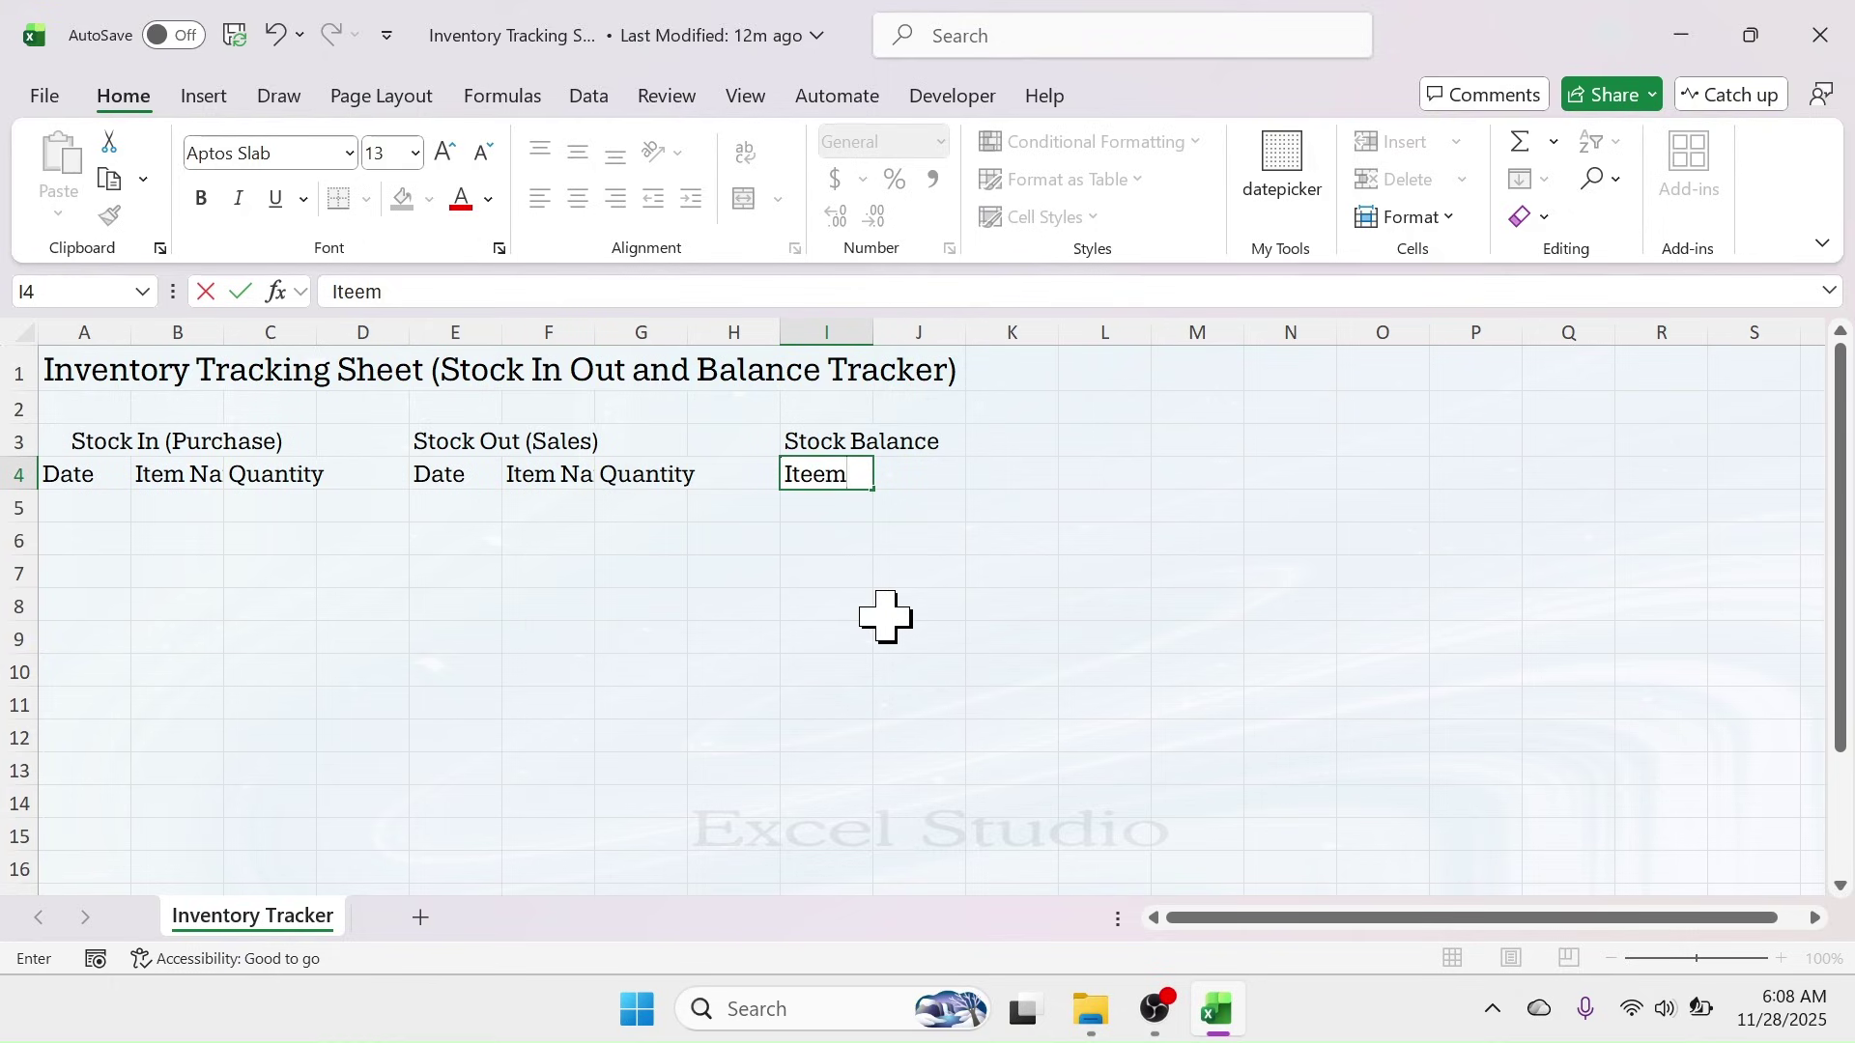
{"action": "type", "text": " Nam"}
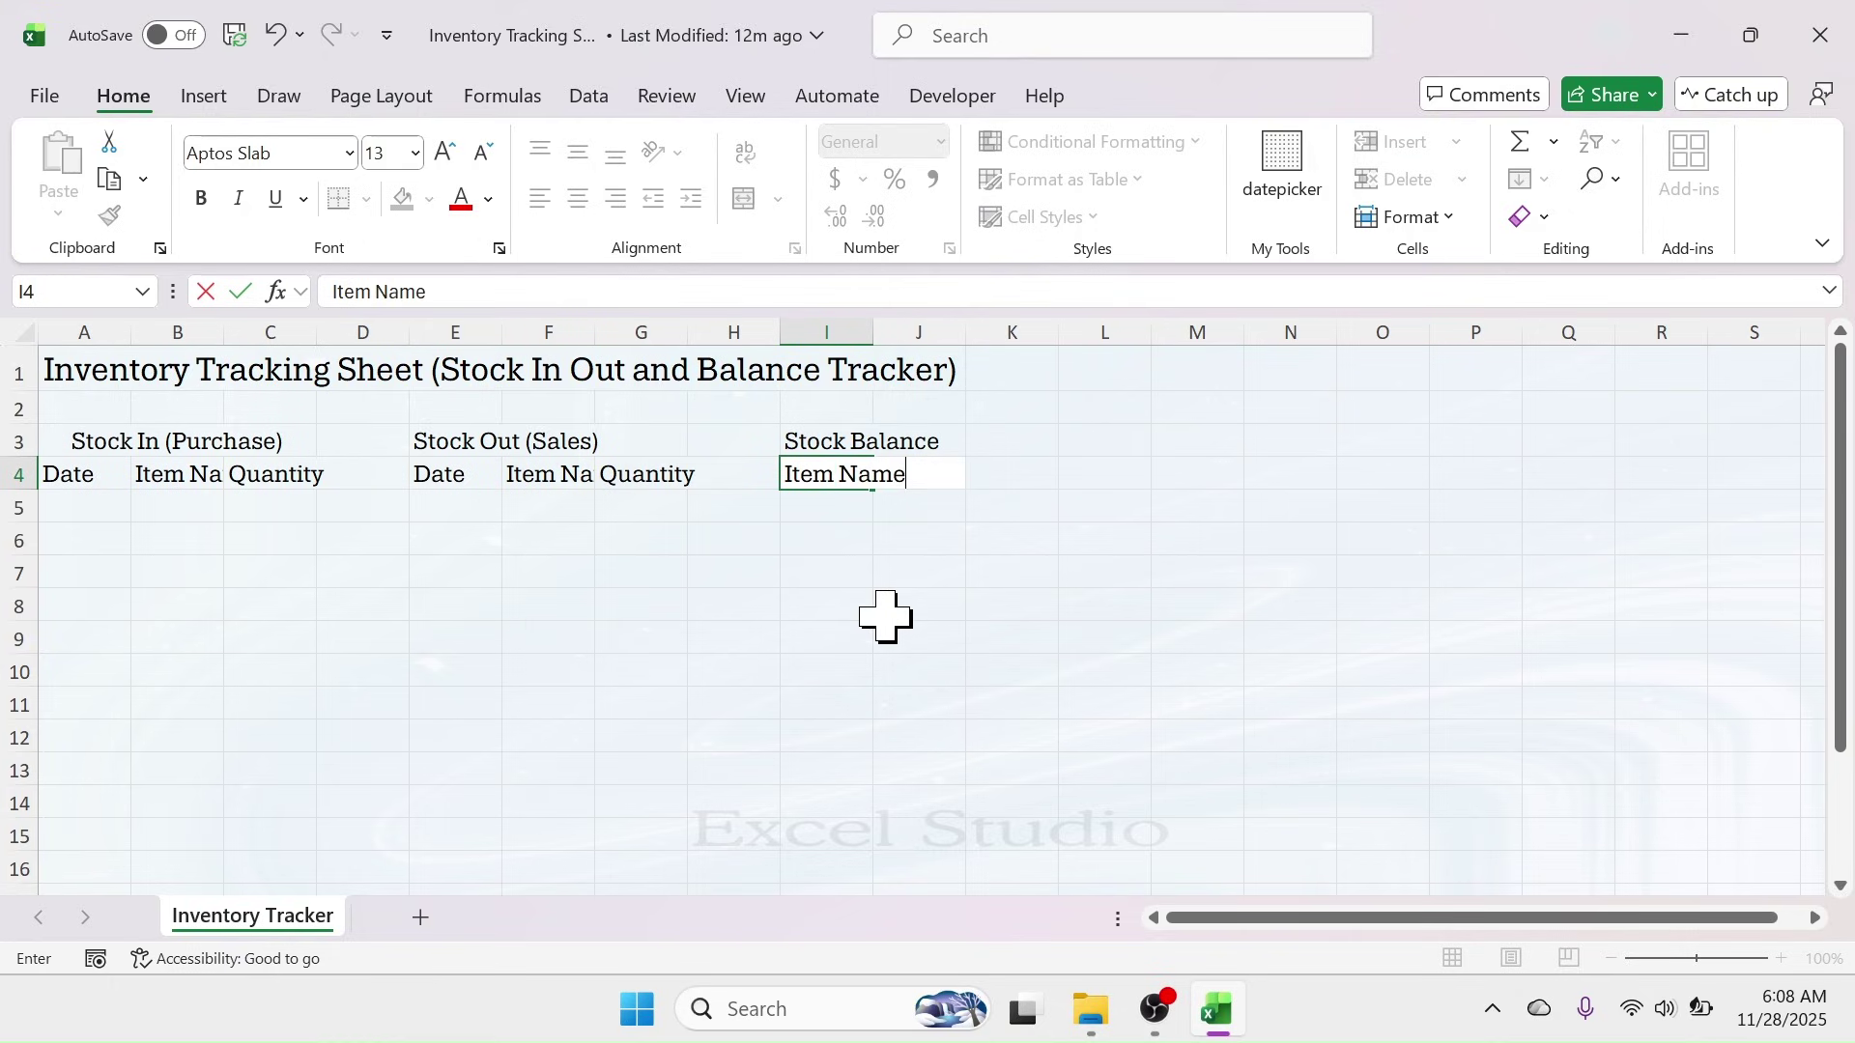
{"action": "key", "text": "Tab"}
{"action": "type", "text": "O"}
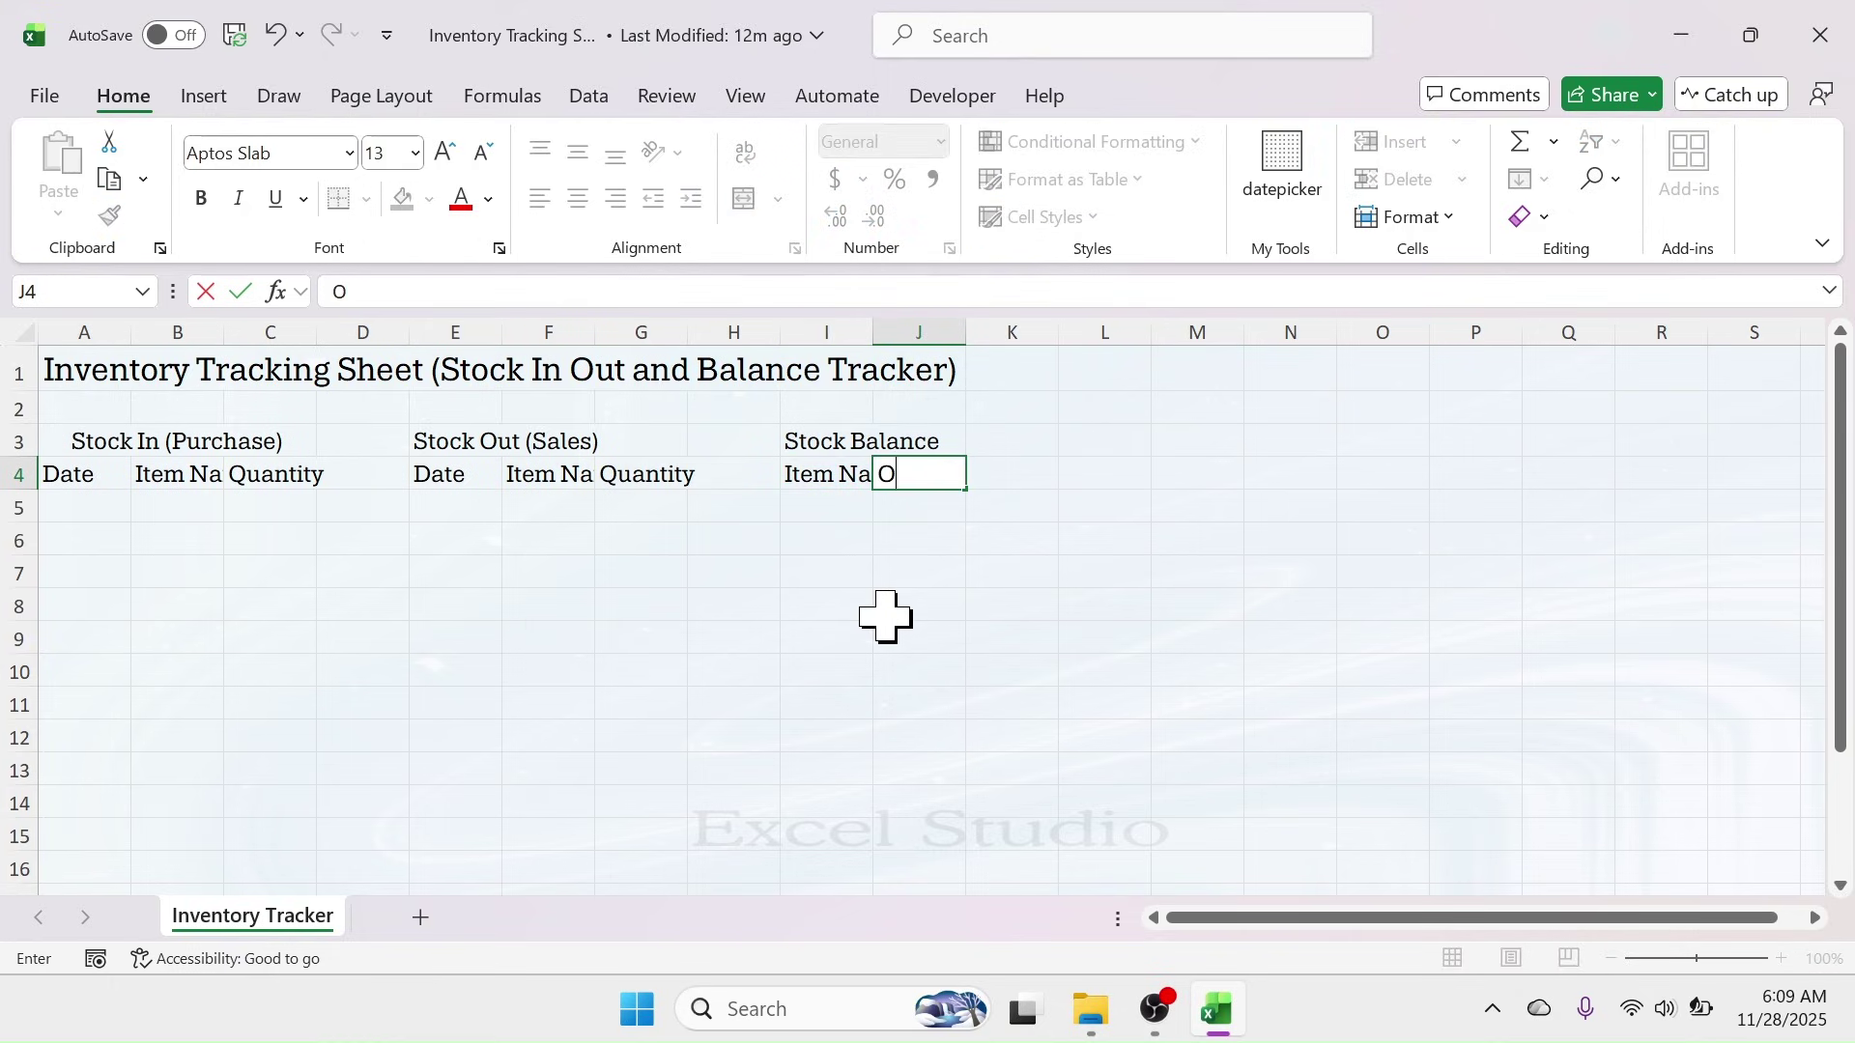
{"action": "type", "text": "p. Sto"}
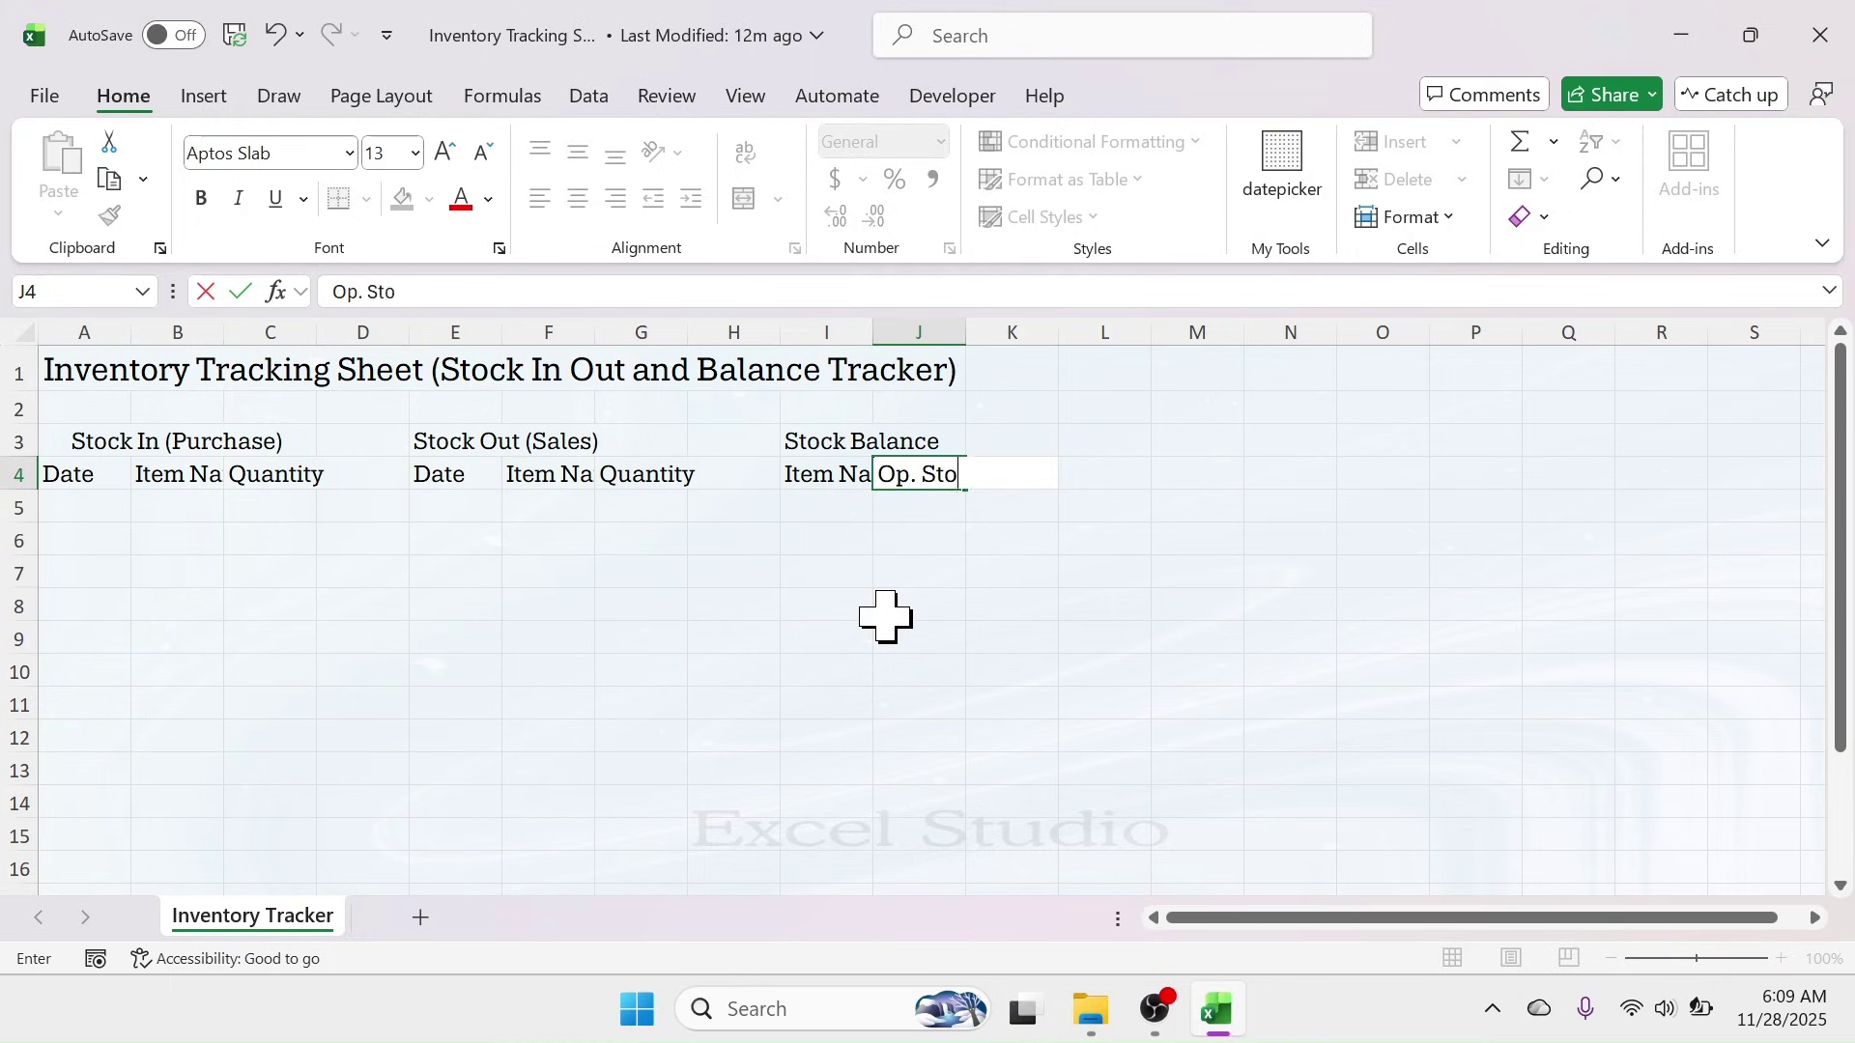
{"action": "type", "text": "ck"}
{"action": "key", "text": "Tab"}
- Add the remaining Stock Balance column headers "Total In", "Total Out" and "Balance" in cells K4:M4
{"action": "type", "text": "T"}
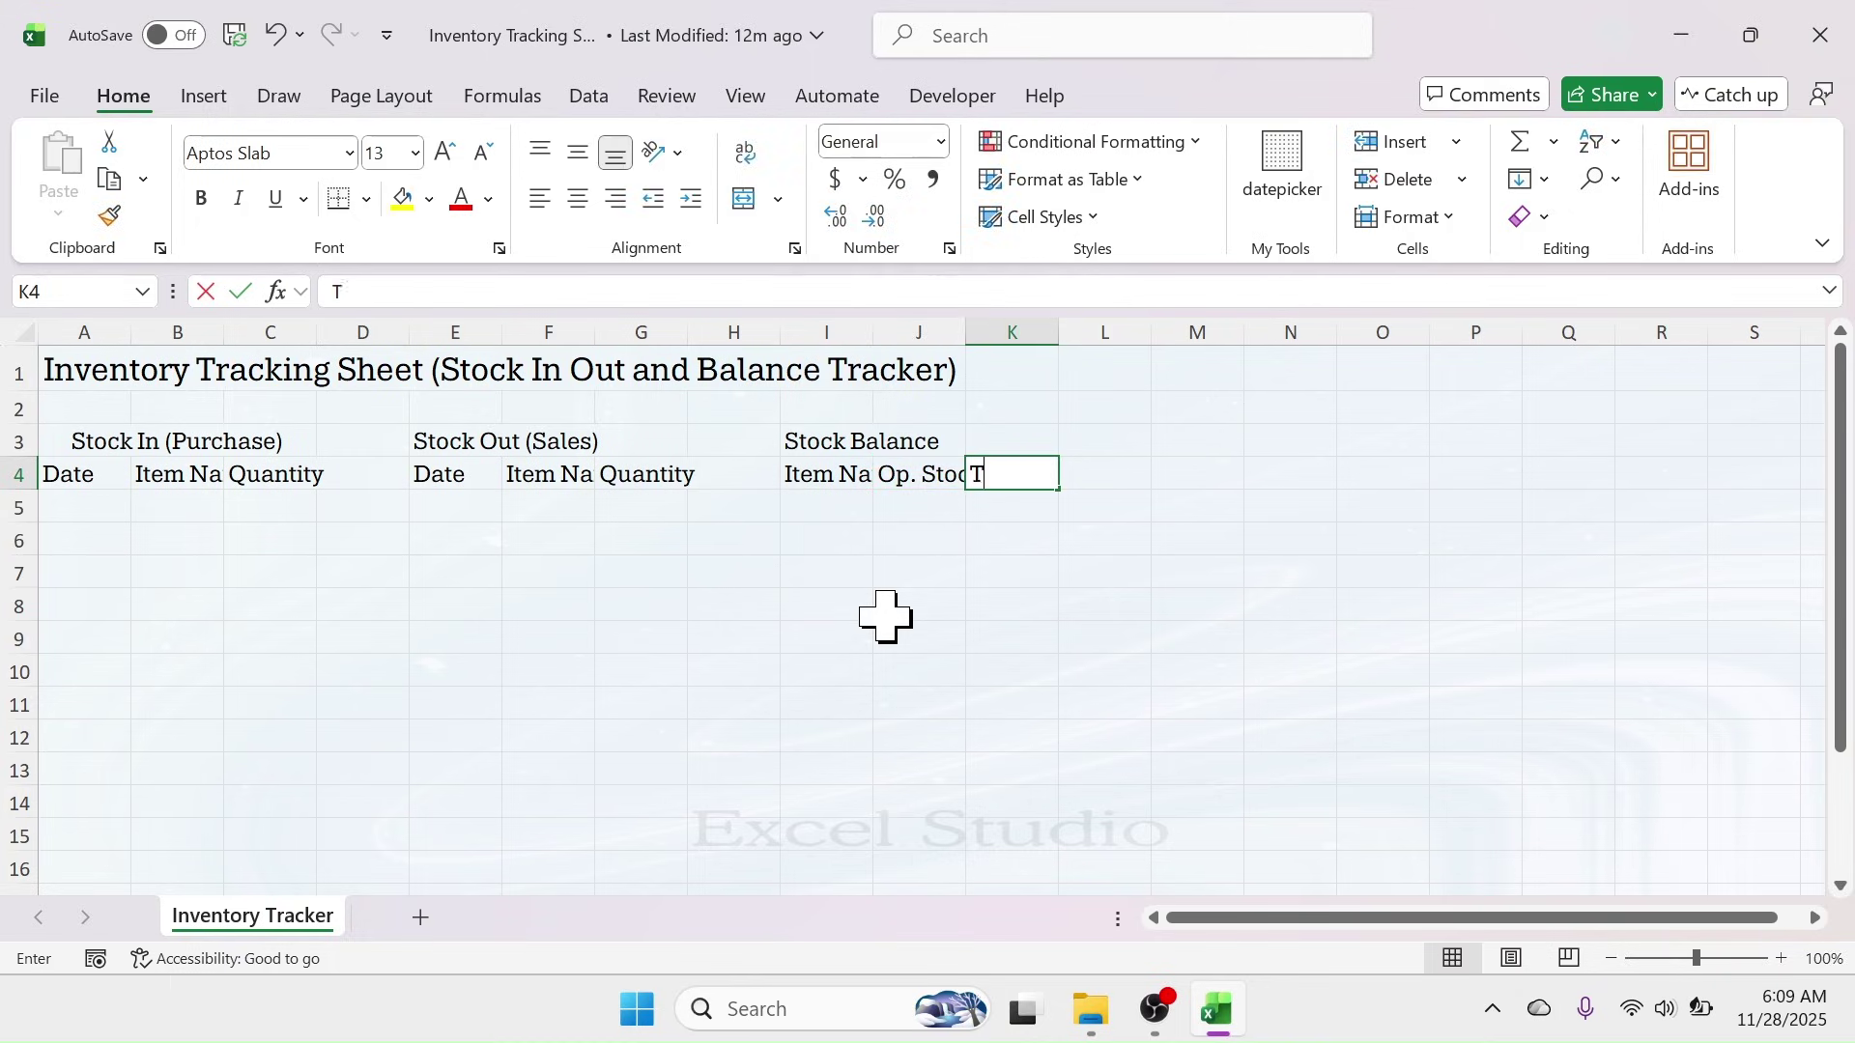
{"action": "type", "text": "otal IN"}
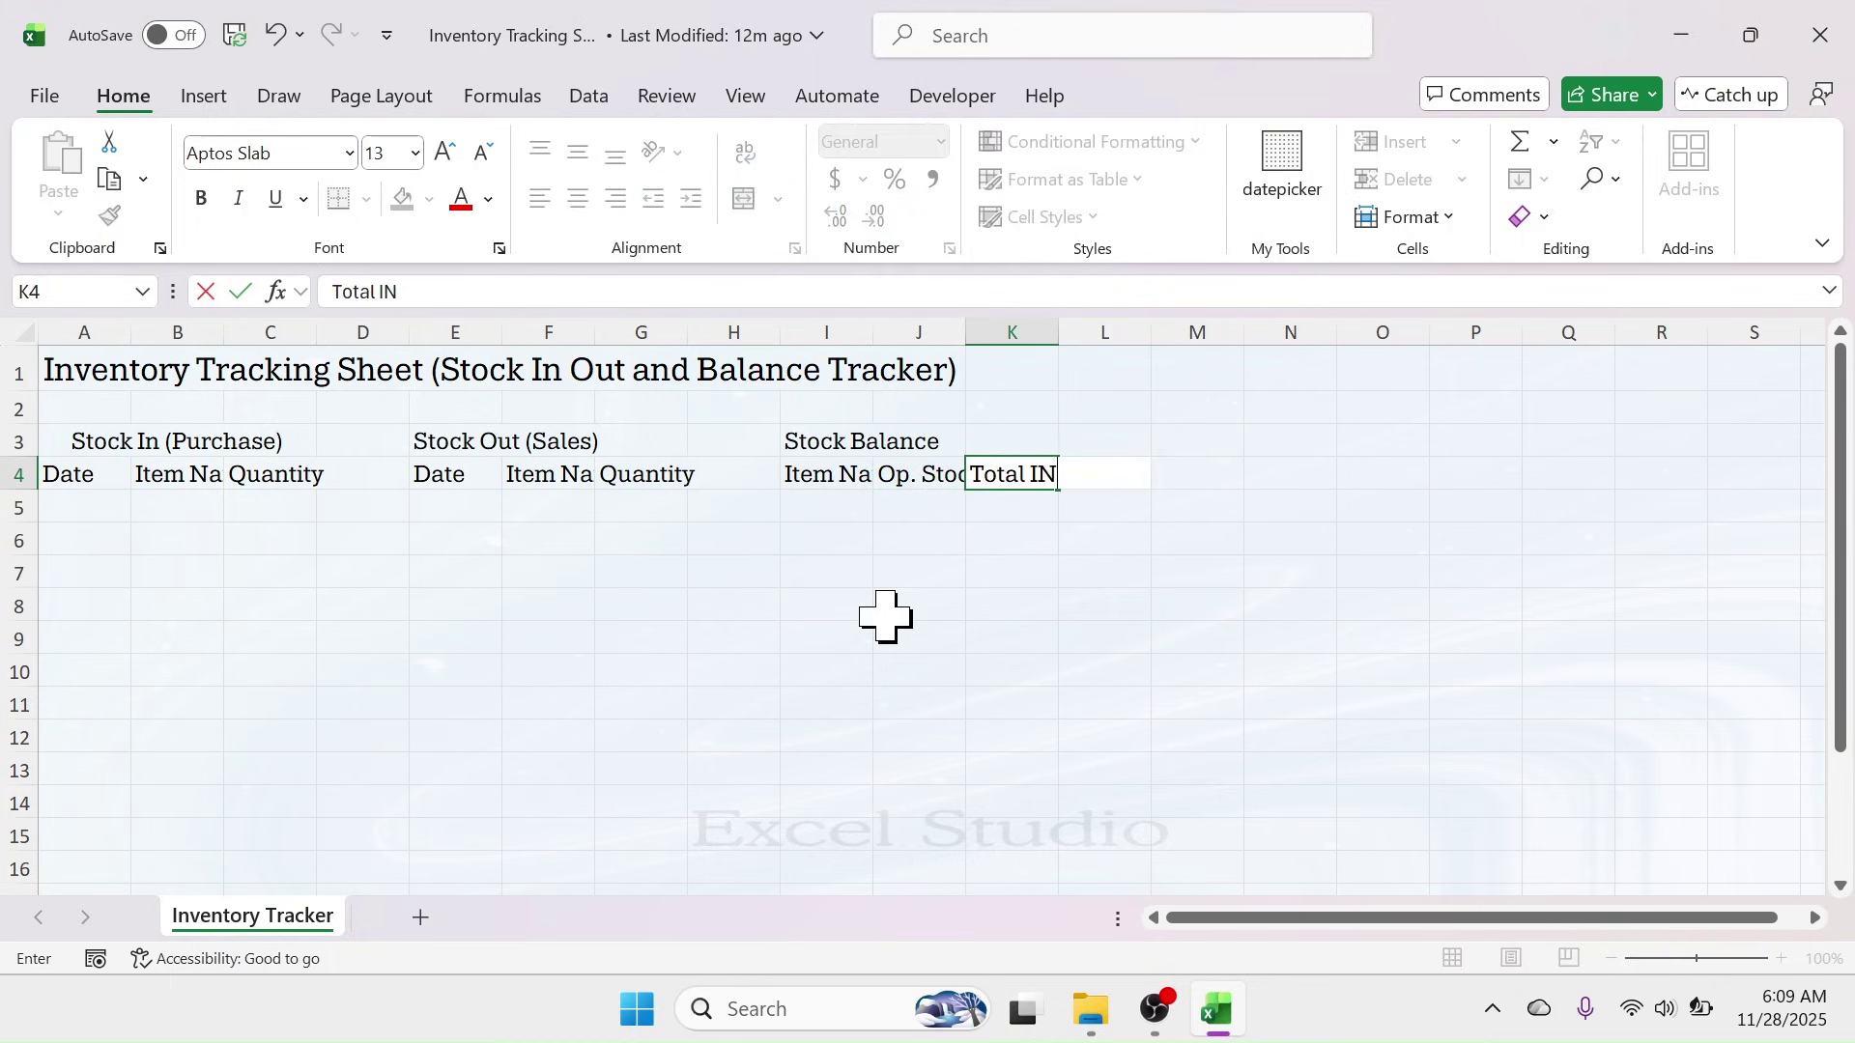
{"action": "key", "text": "Tab"}
{"action": "type", "text": "Tota"}
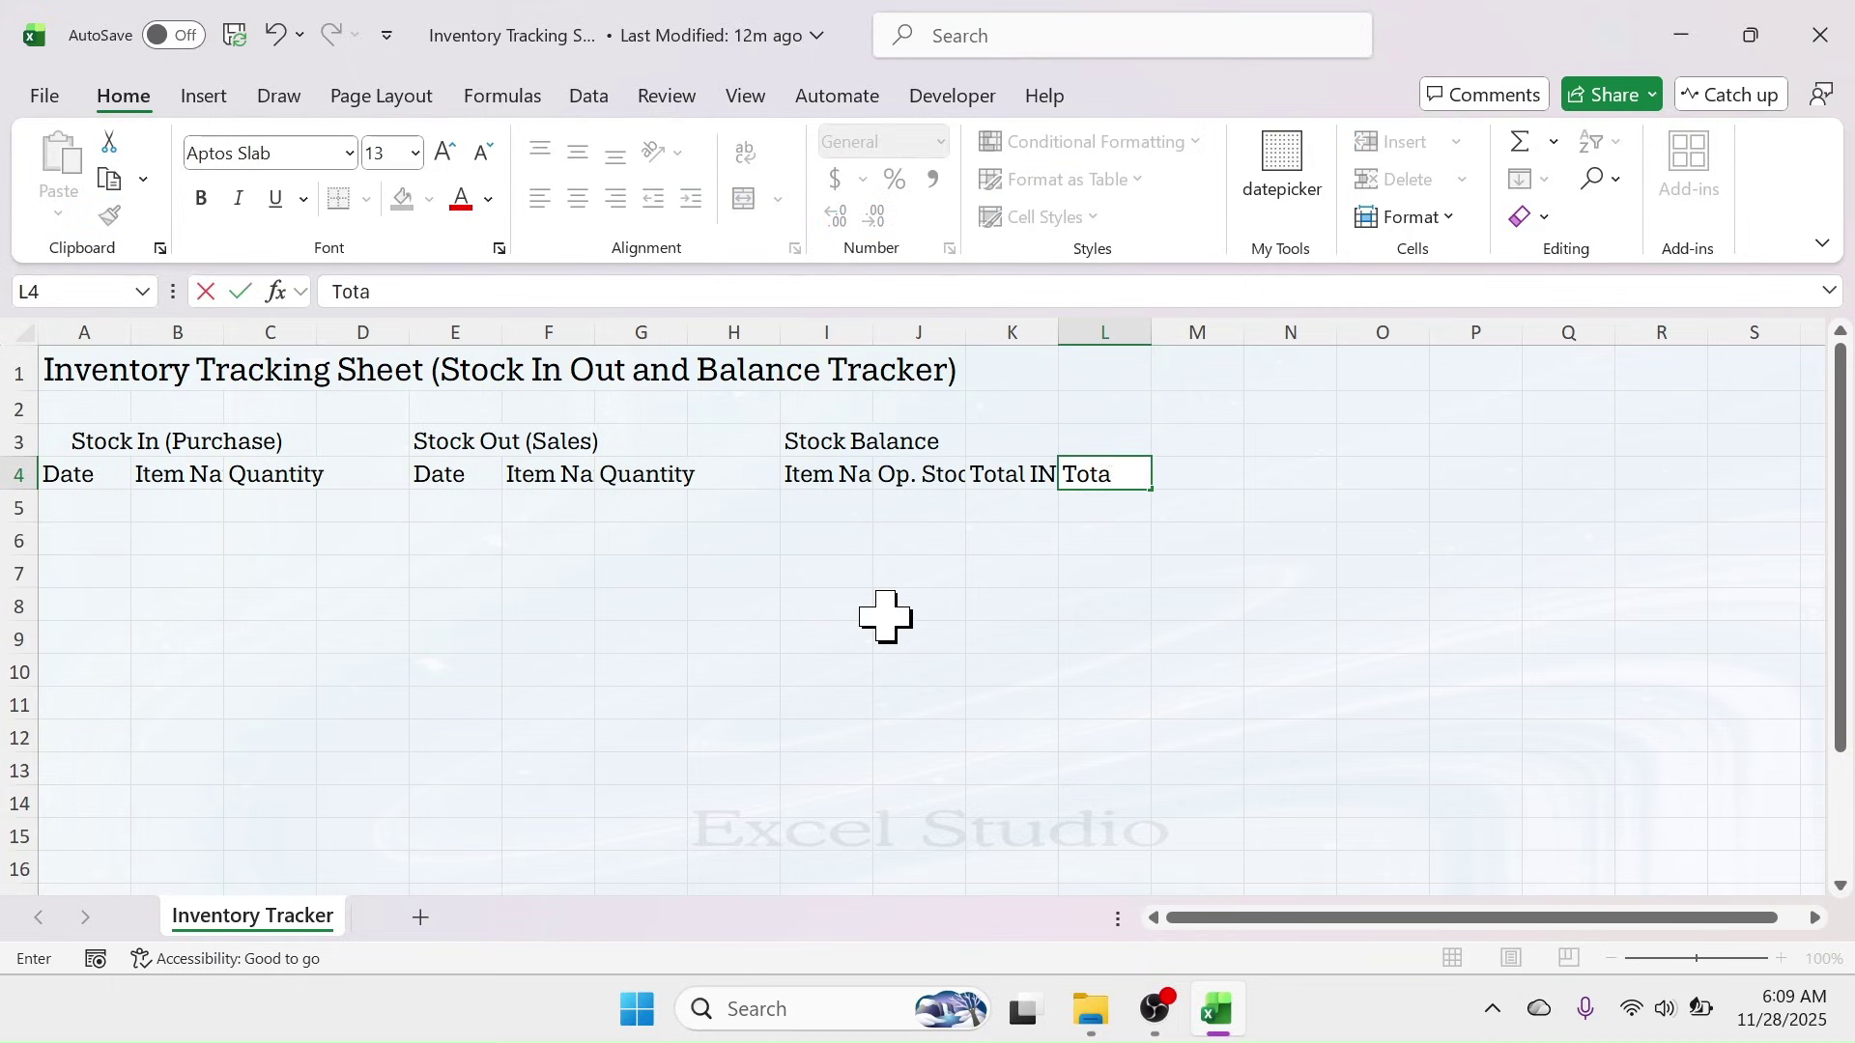
{"action": "type", "text": "l Out"}
{"action": "key", "text": "Tab"}
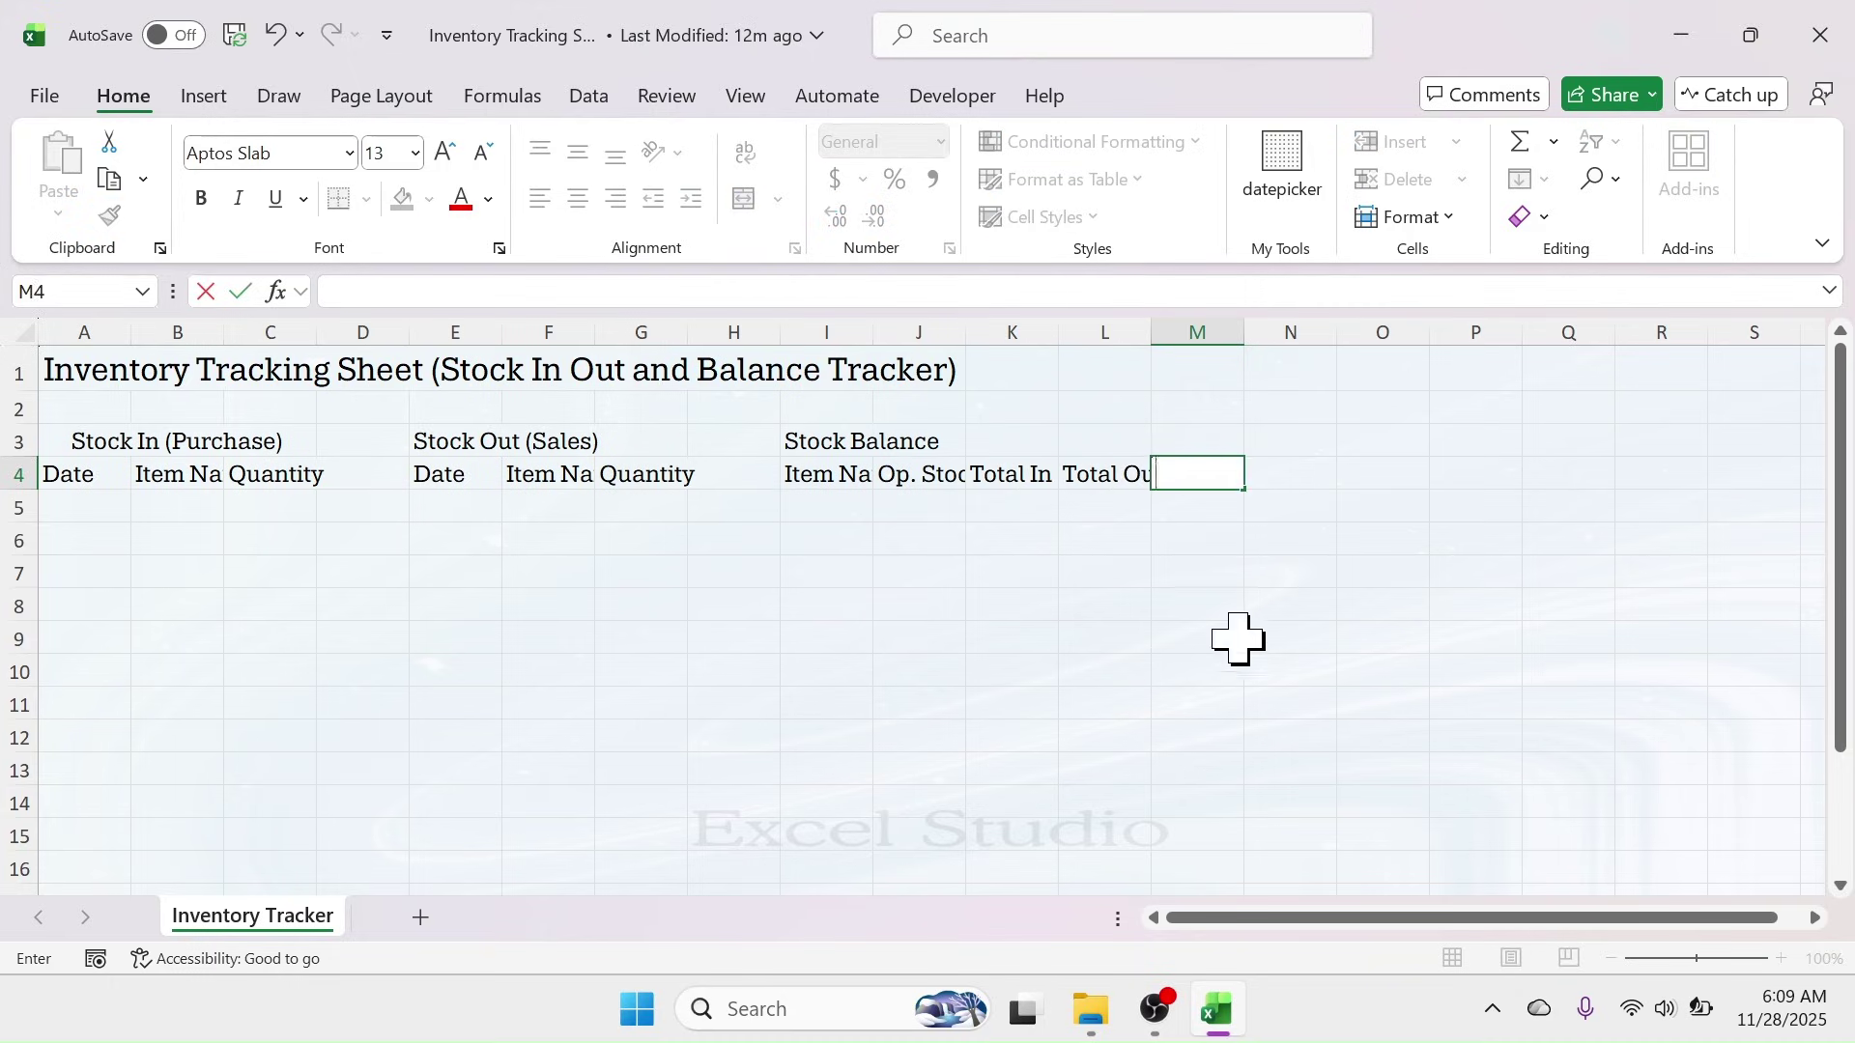
{"action": "left_click", "coordinate": [1238, 637]}
{"action": "left_click", "coordinate": [1200, 475]}
{"action": "type", "text": "Ba"}
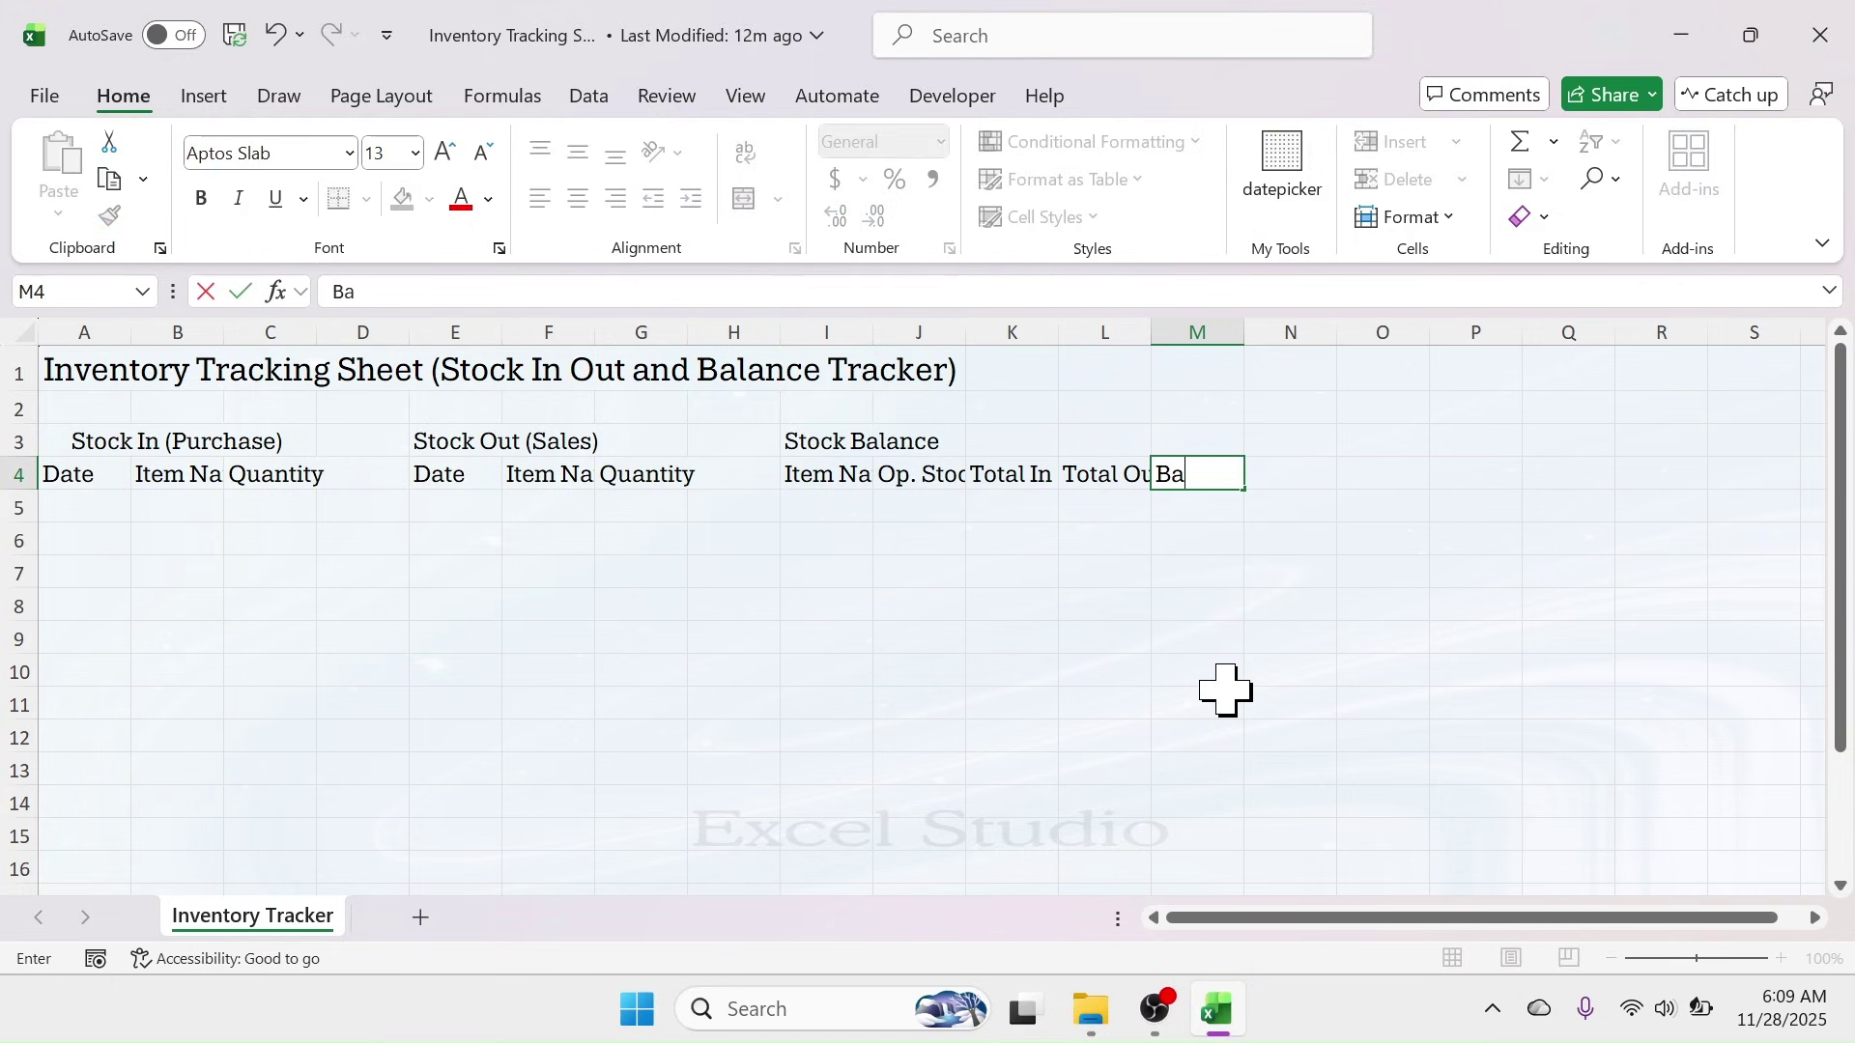
{"action": "type", "text": "lance"}
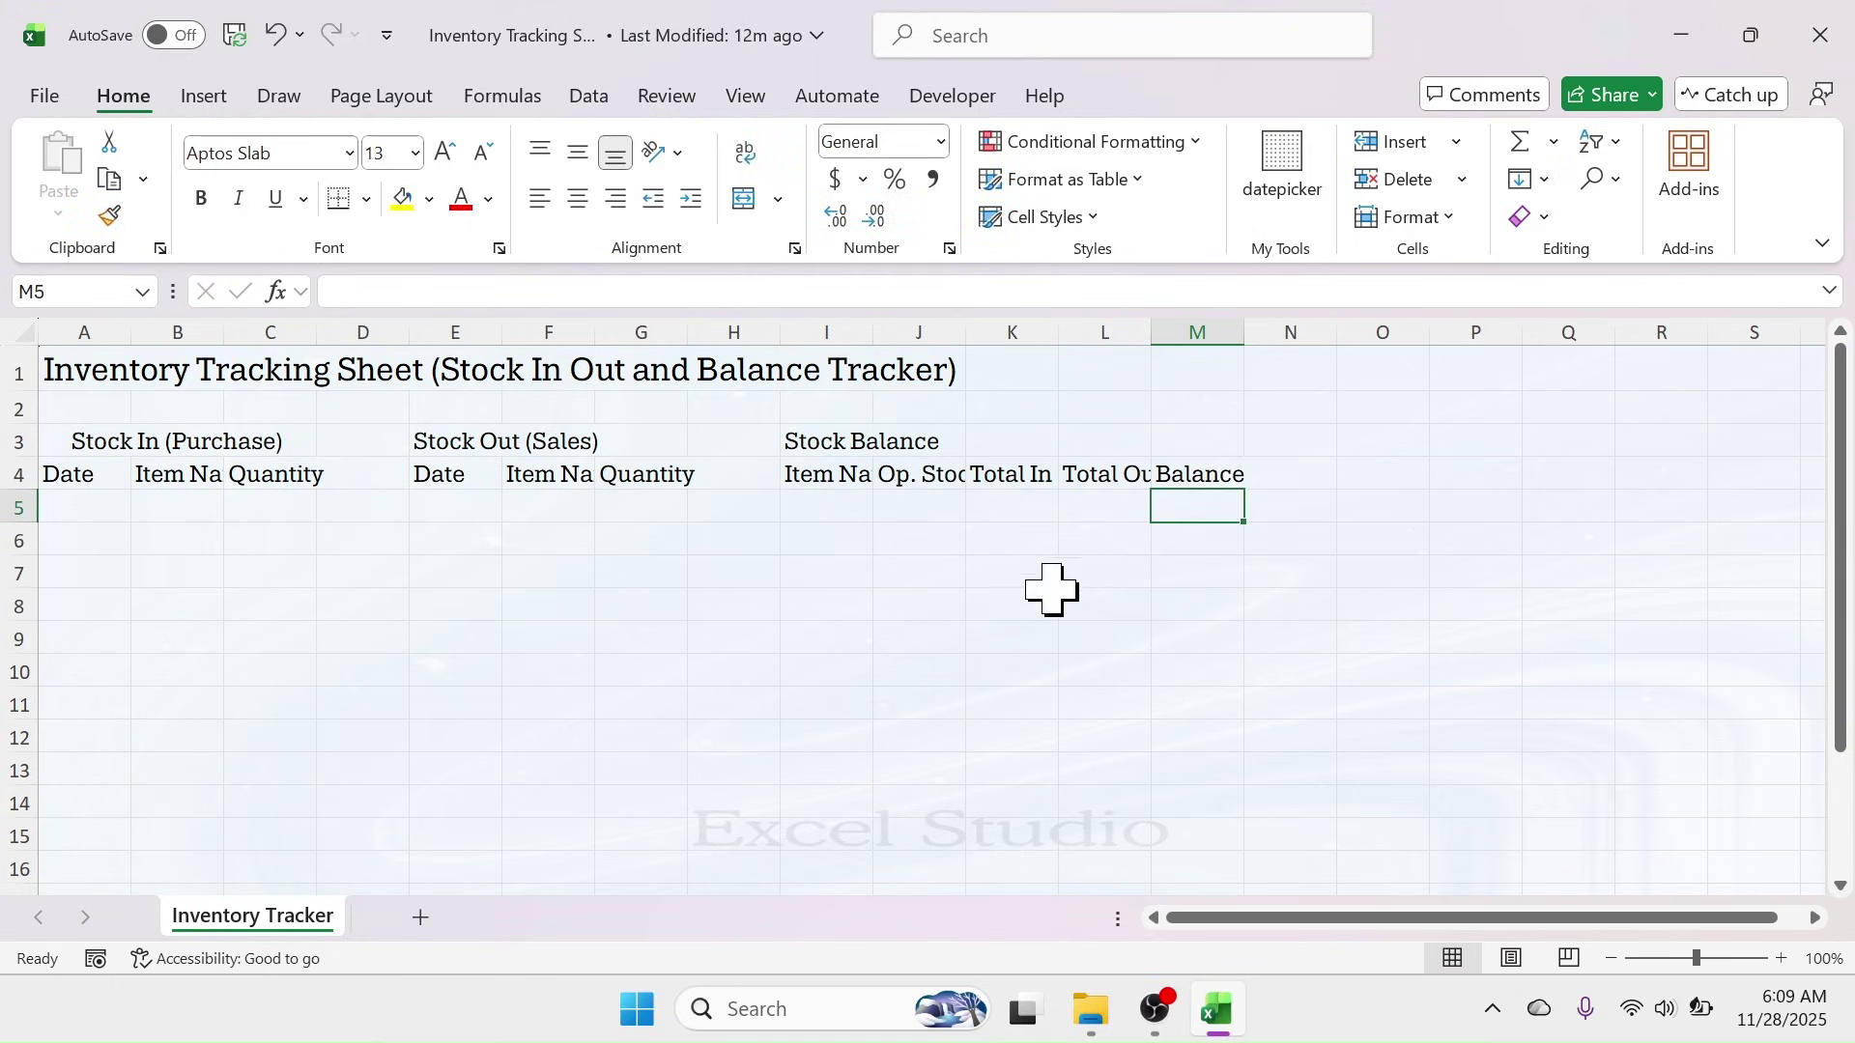
- Widen the Item Name columns B and F and the Stock Balance columns I to M so their headers fit
{"action": "left_click_drag", "start_coordinate": [227, 336], "coordinate": [319, 336]}
{"action": "left_click_drag", "start_coordinate": [690, 337], "coordinate": [788, 333]}
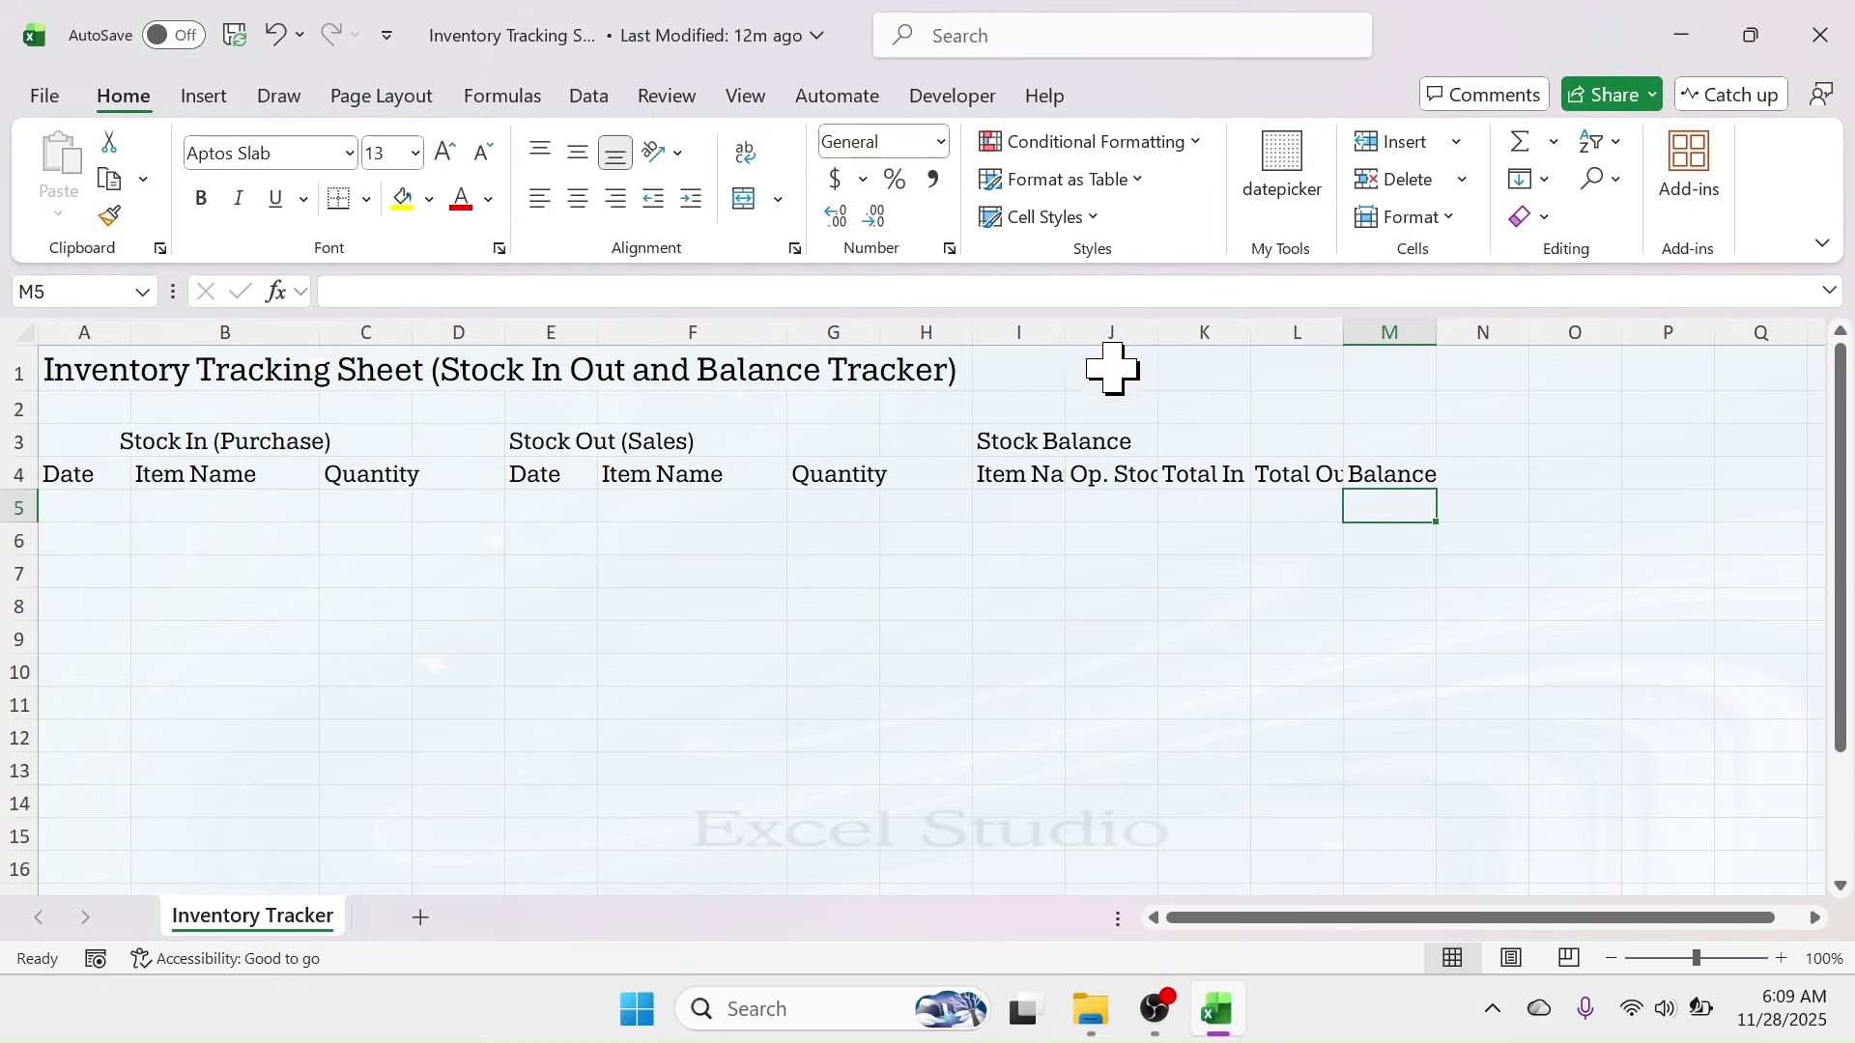
{"action": "left_click_drag", "start_coordinate": [1064, 334], "coordinate": [1598, 339]}
{"action": "left_click", "coordinate": [637, 637]}
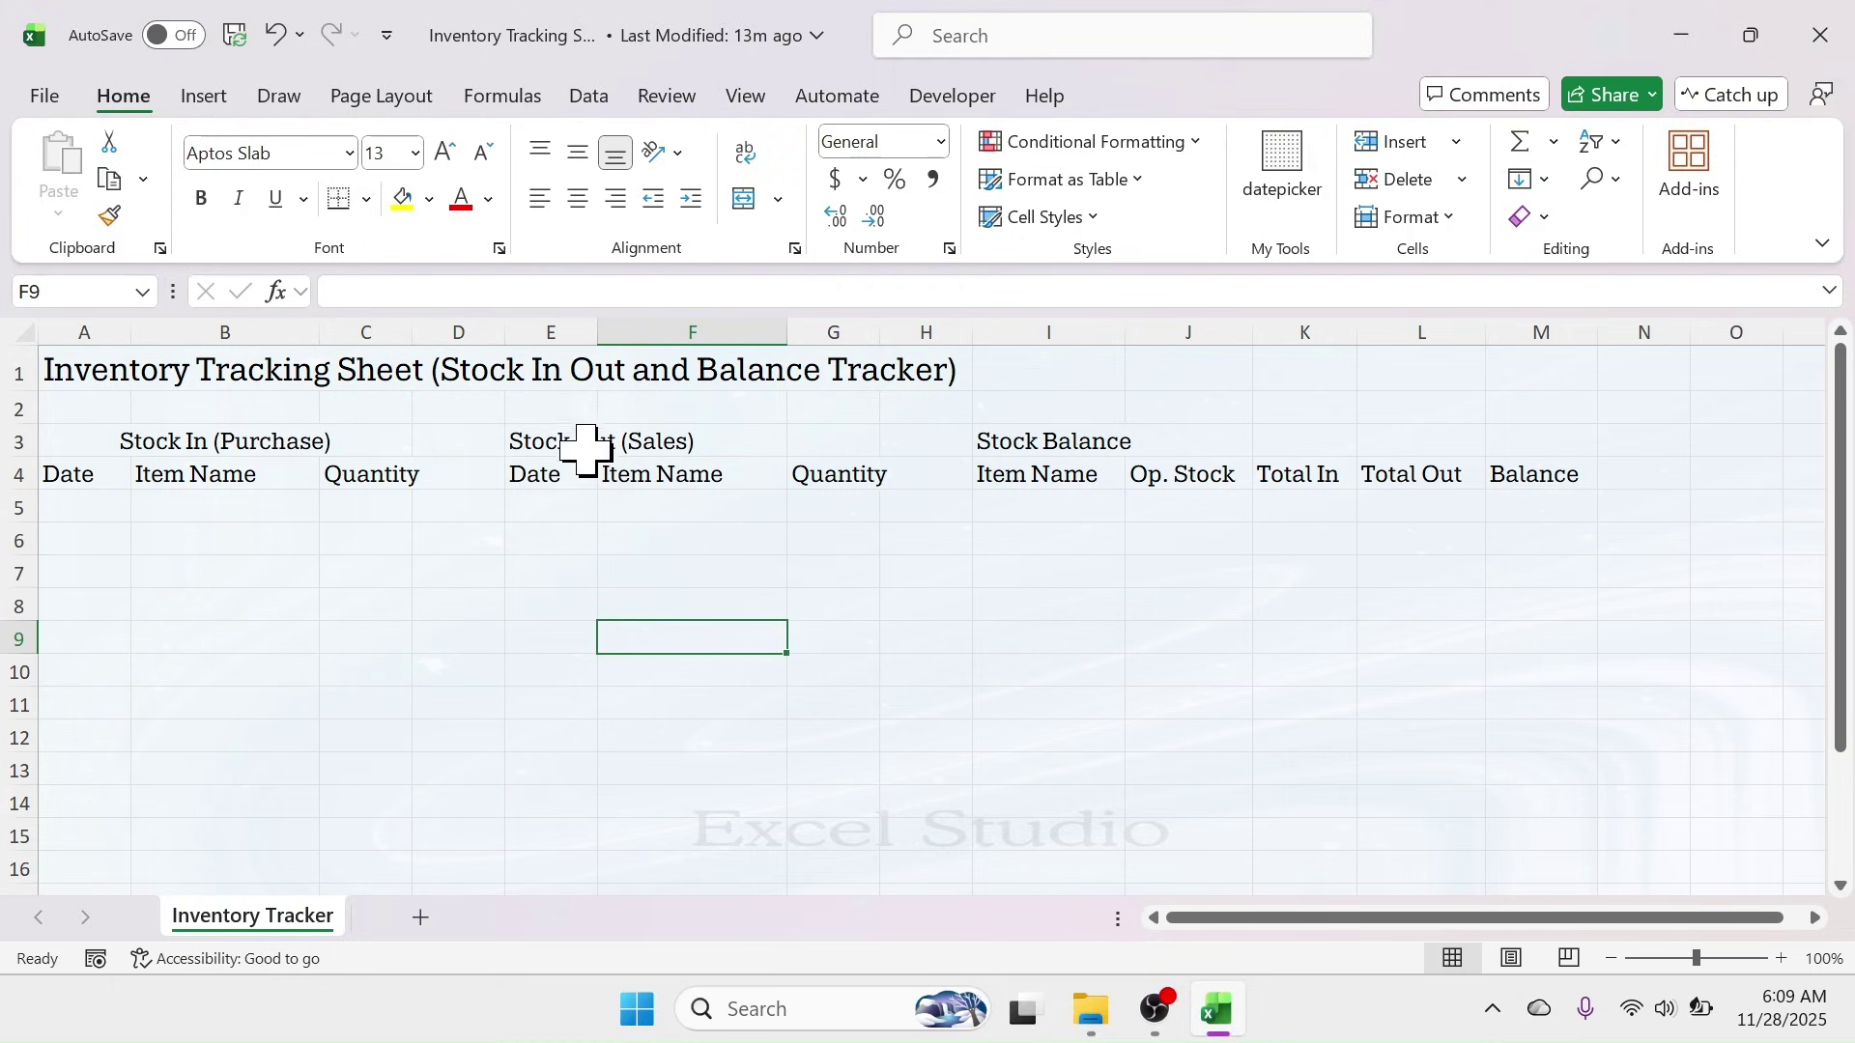
- Merge and center the Stock Out (Sales) heading across E3:G3 and the Stock Balance heading across I3:M3
{"action": "left_click_drag", "start_coordinate": [586, 449], "coordinate": [790, 443]}
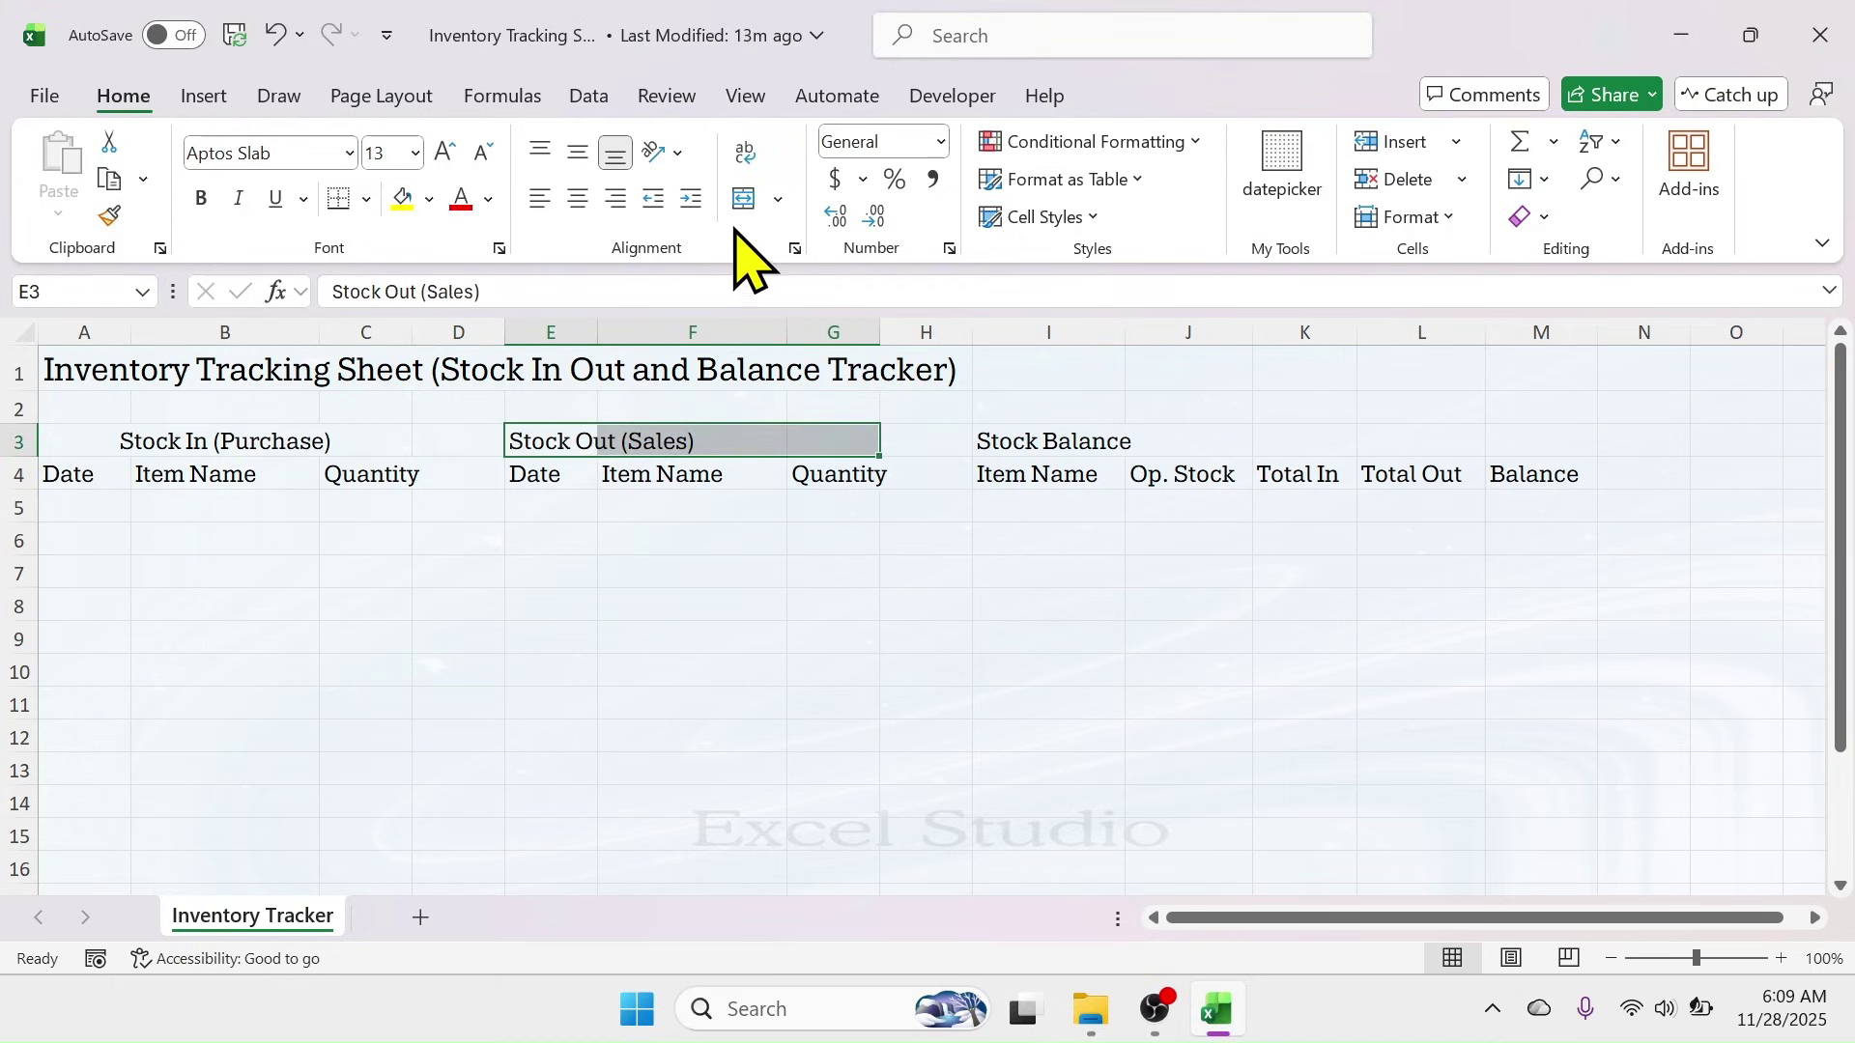
{"action": "left_click", "coordinate": [743, 199]}
{"action": "left_click_drag", "start_coordinate": [1034, 445], "coordinate": [1525, 441]}
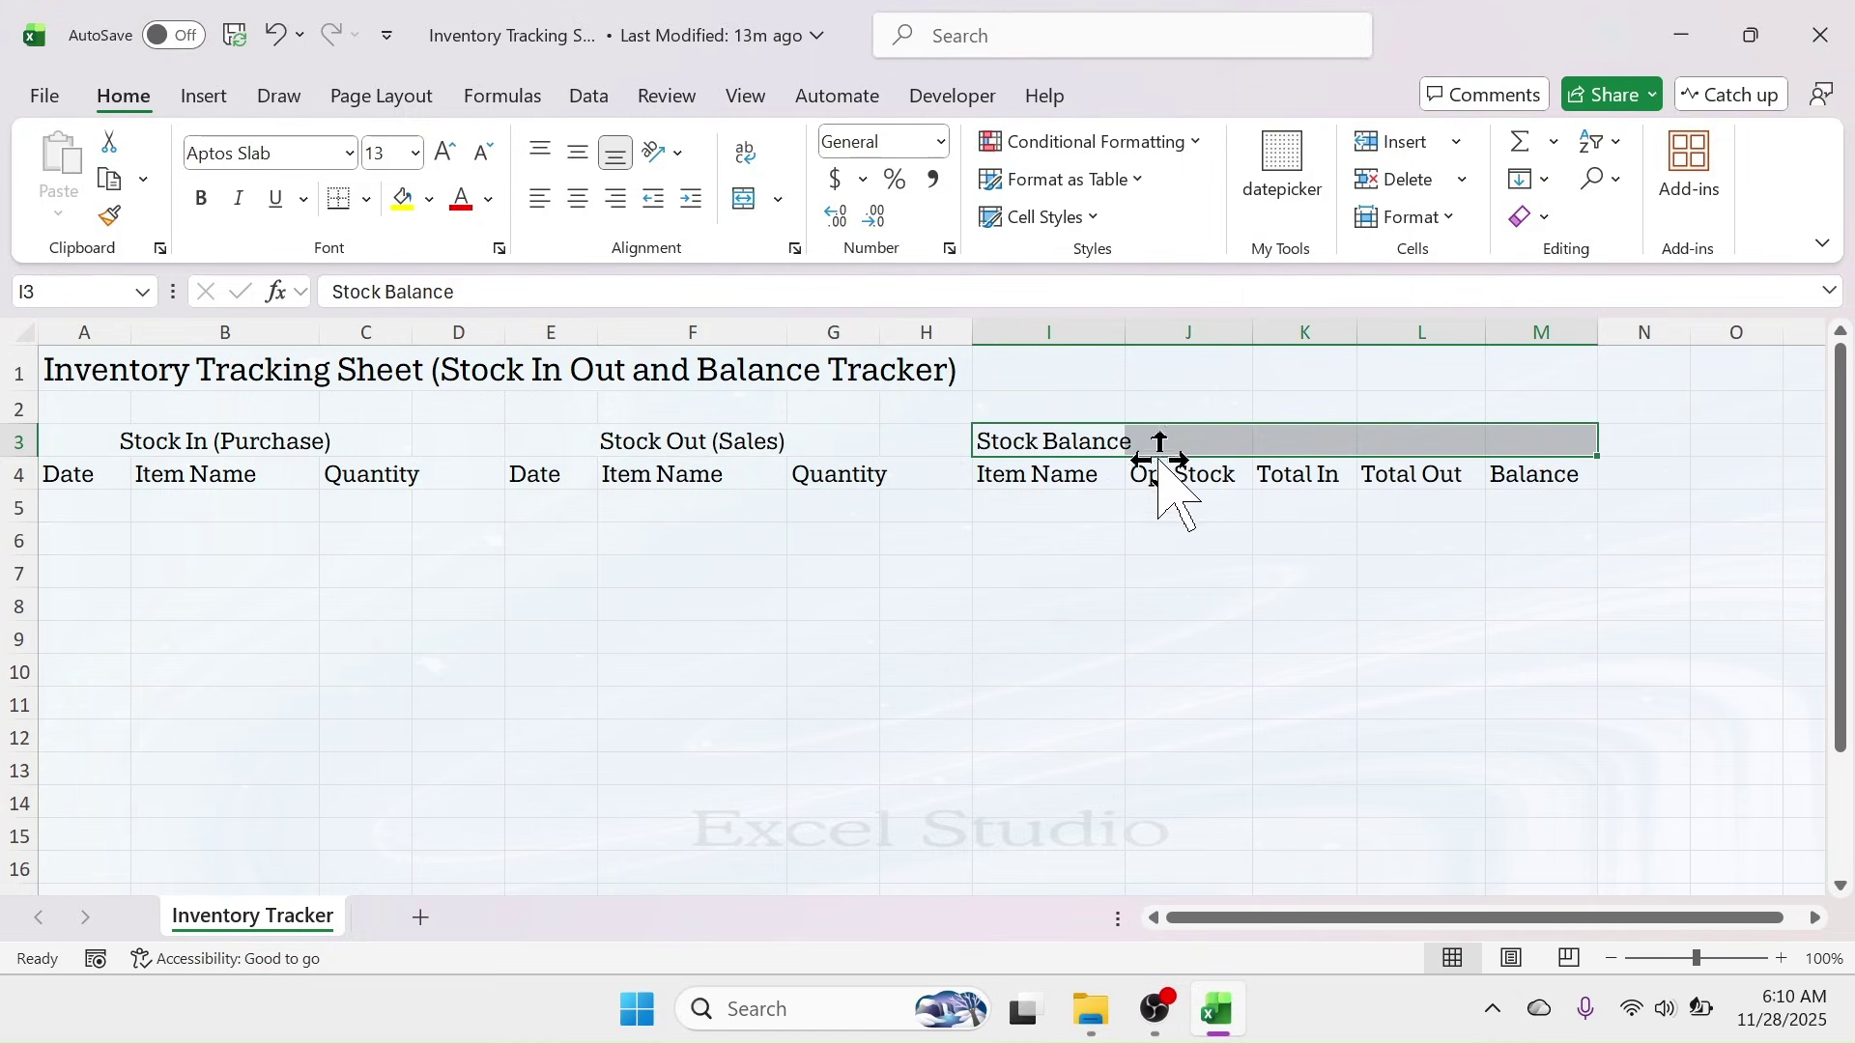
{"action": "left_click", "coordinate": [743, 199]}
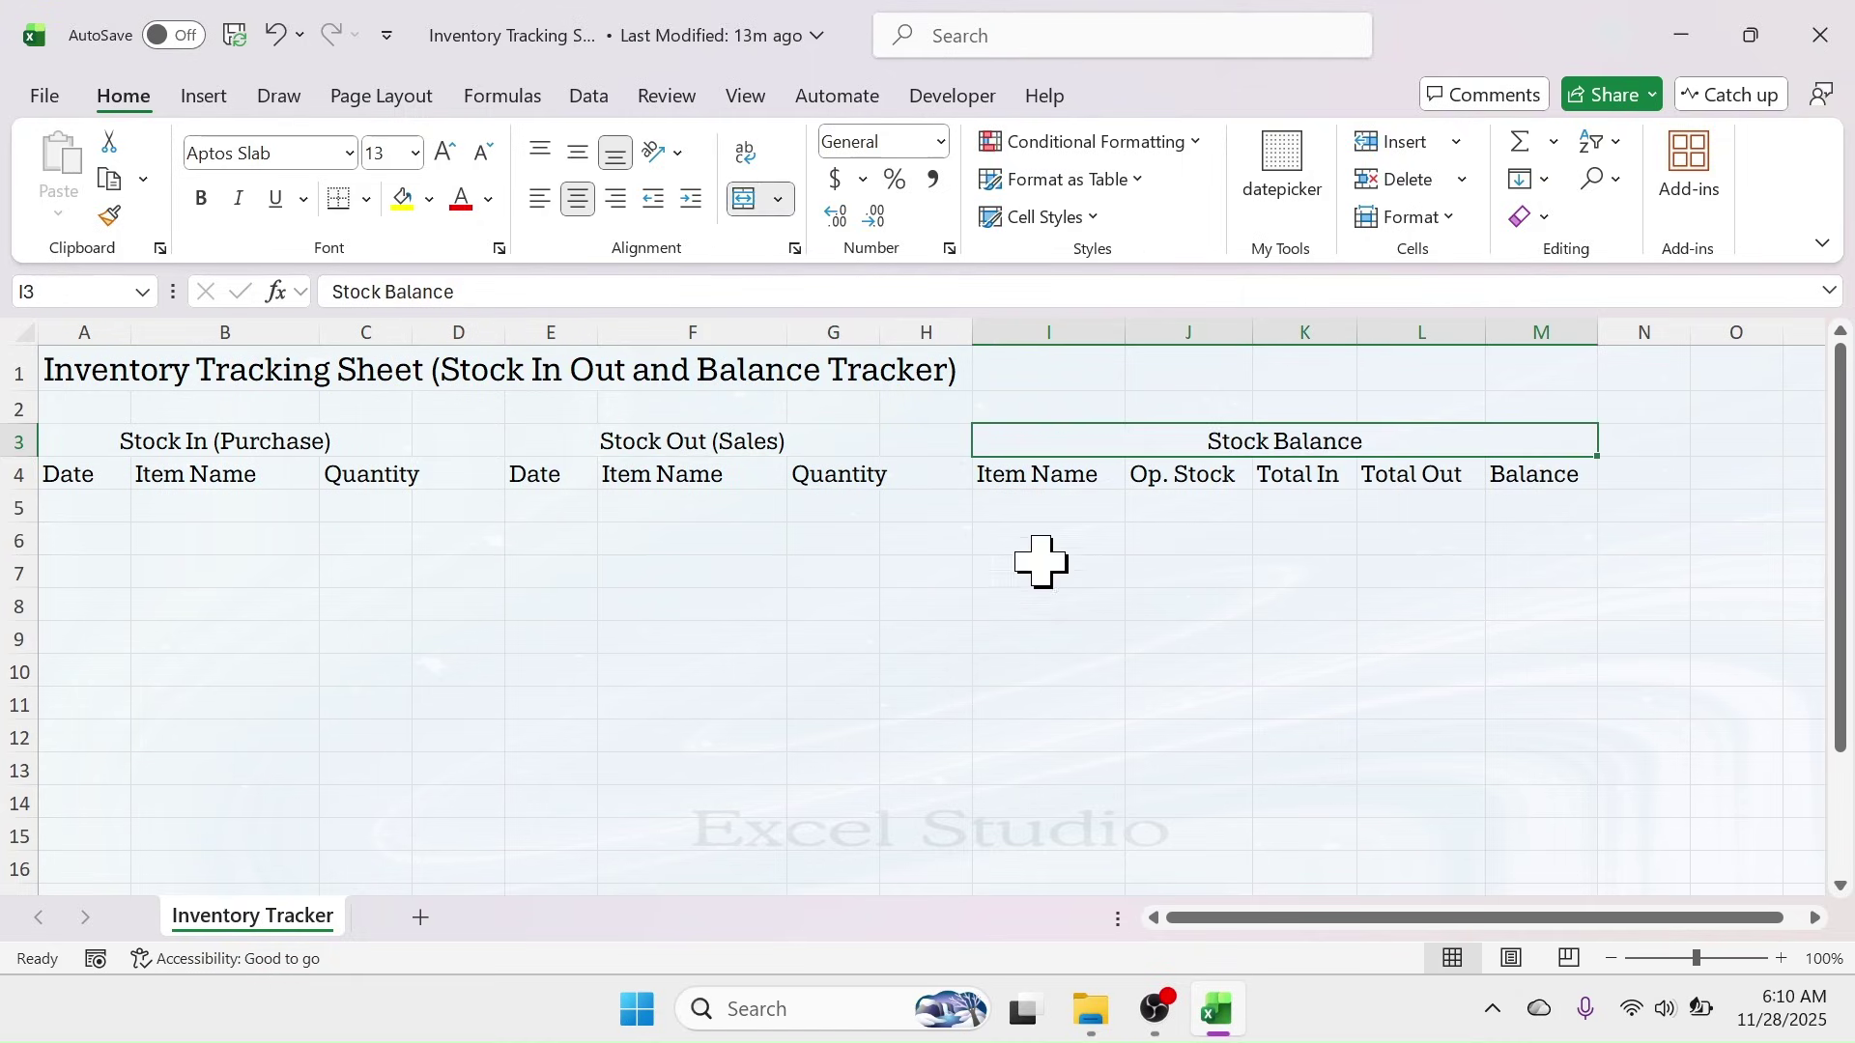
{"action": "left_click", "coordinate": [1000, 579]}
- Fill the Stock In (Purchase) heading with light blue and the Stock Out (Sales) heading with dark orange
{"action": "left_click", "coordinate": [218, 442]}
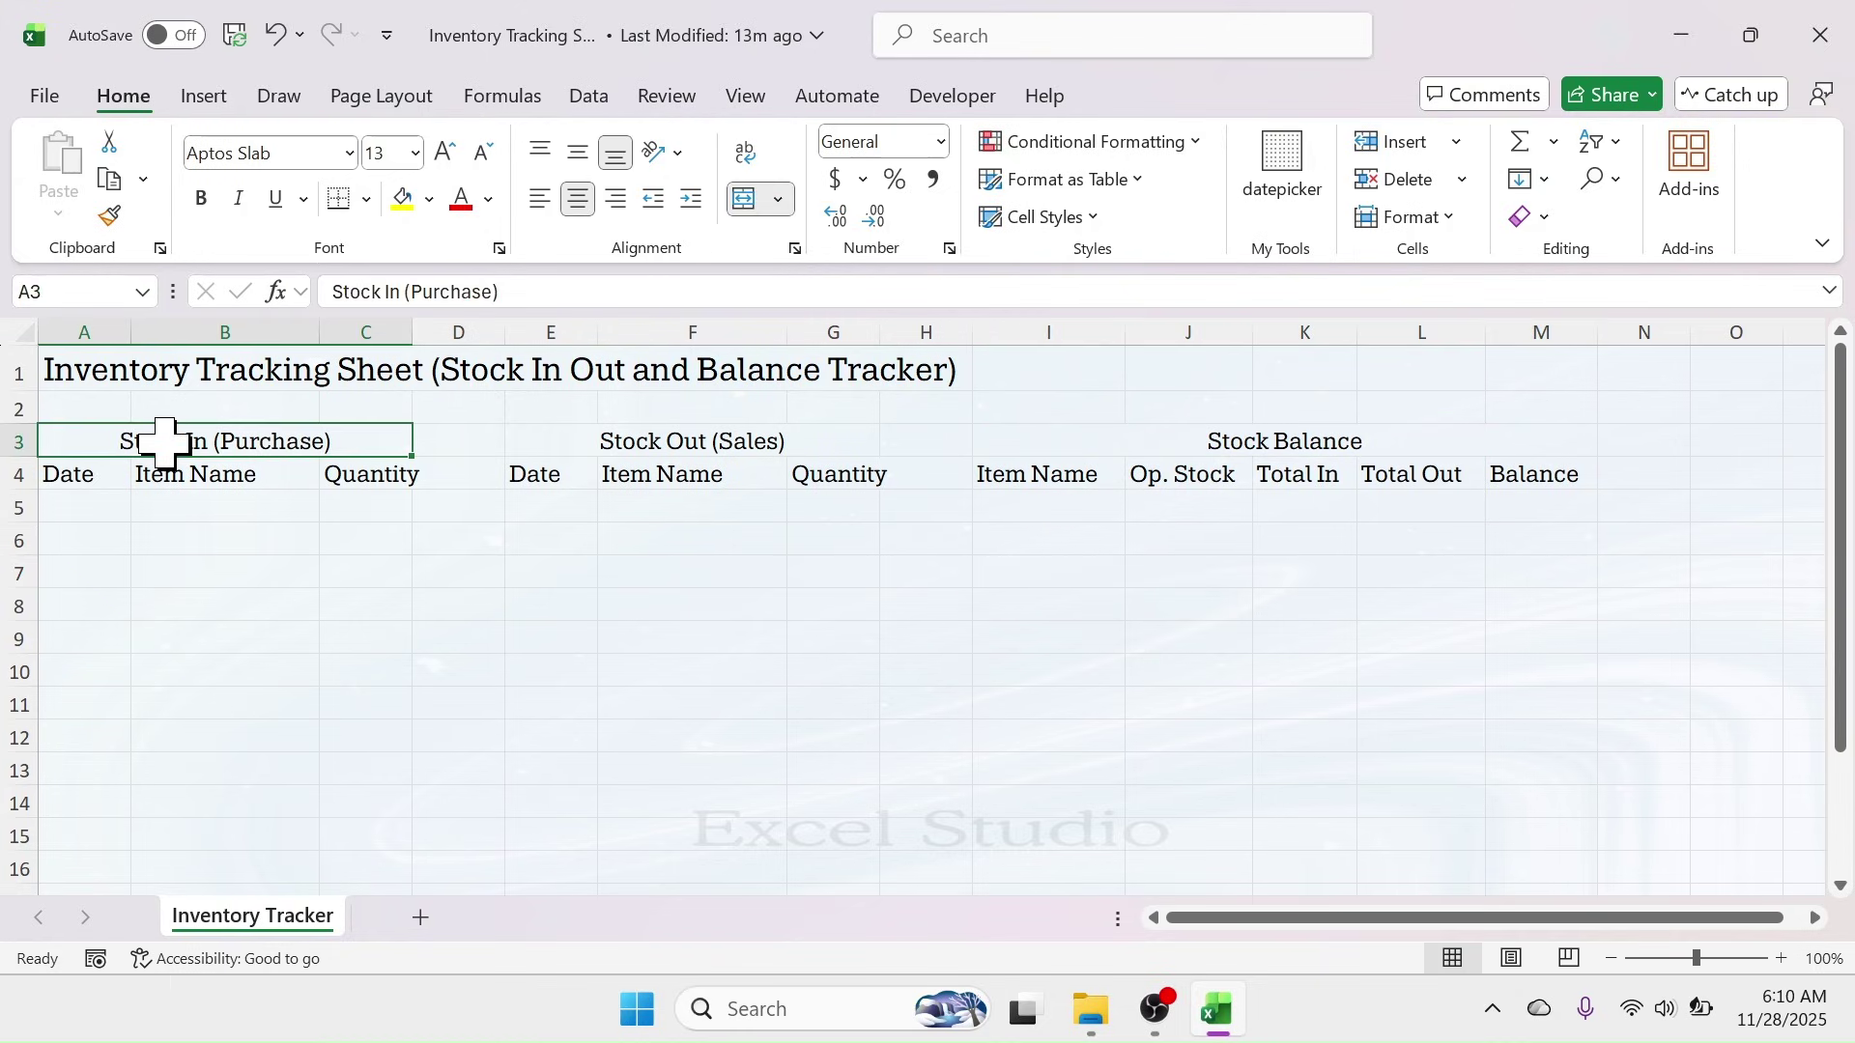
{"action": "left_click", "coordinate": [430, 200]}
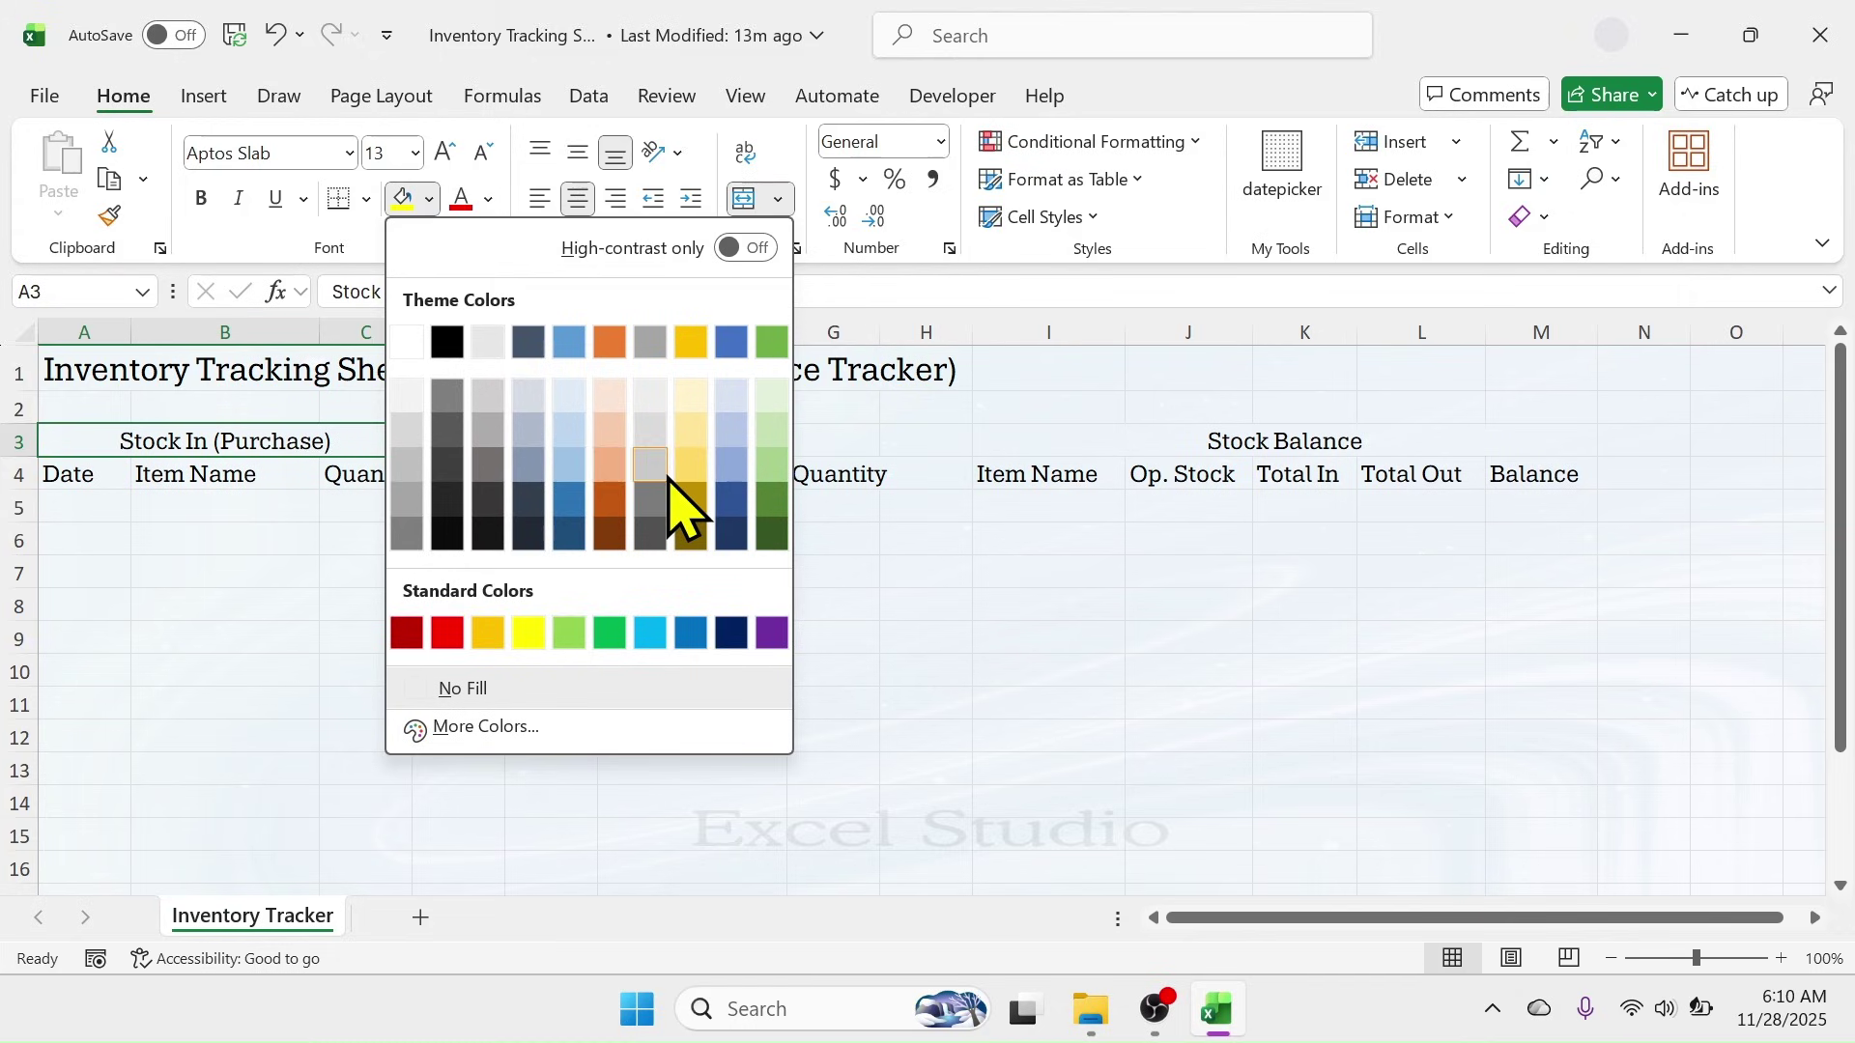
{"action": "left_click", "coordinate": [732, 431]}
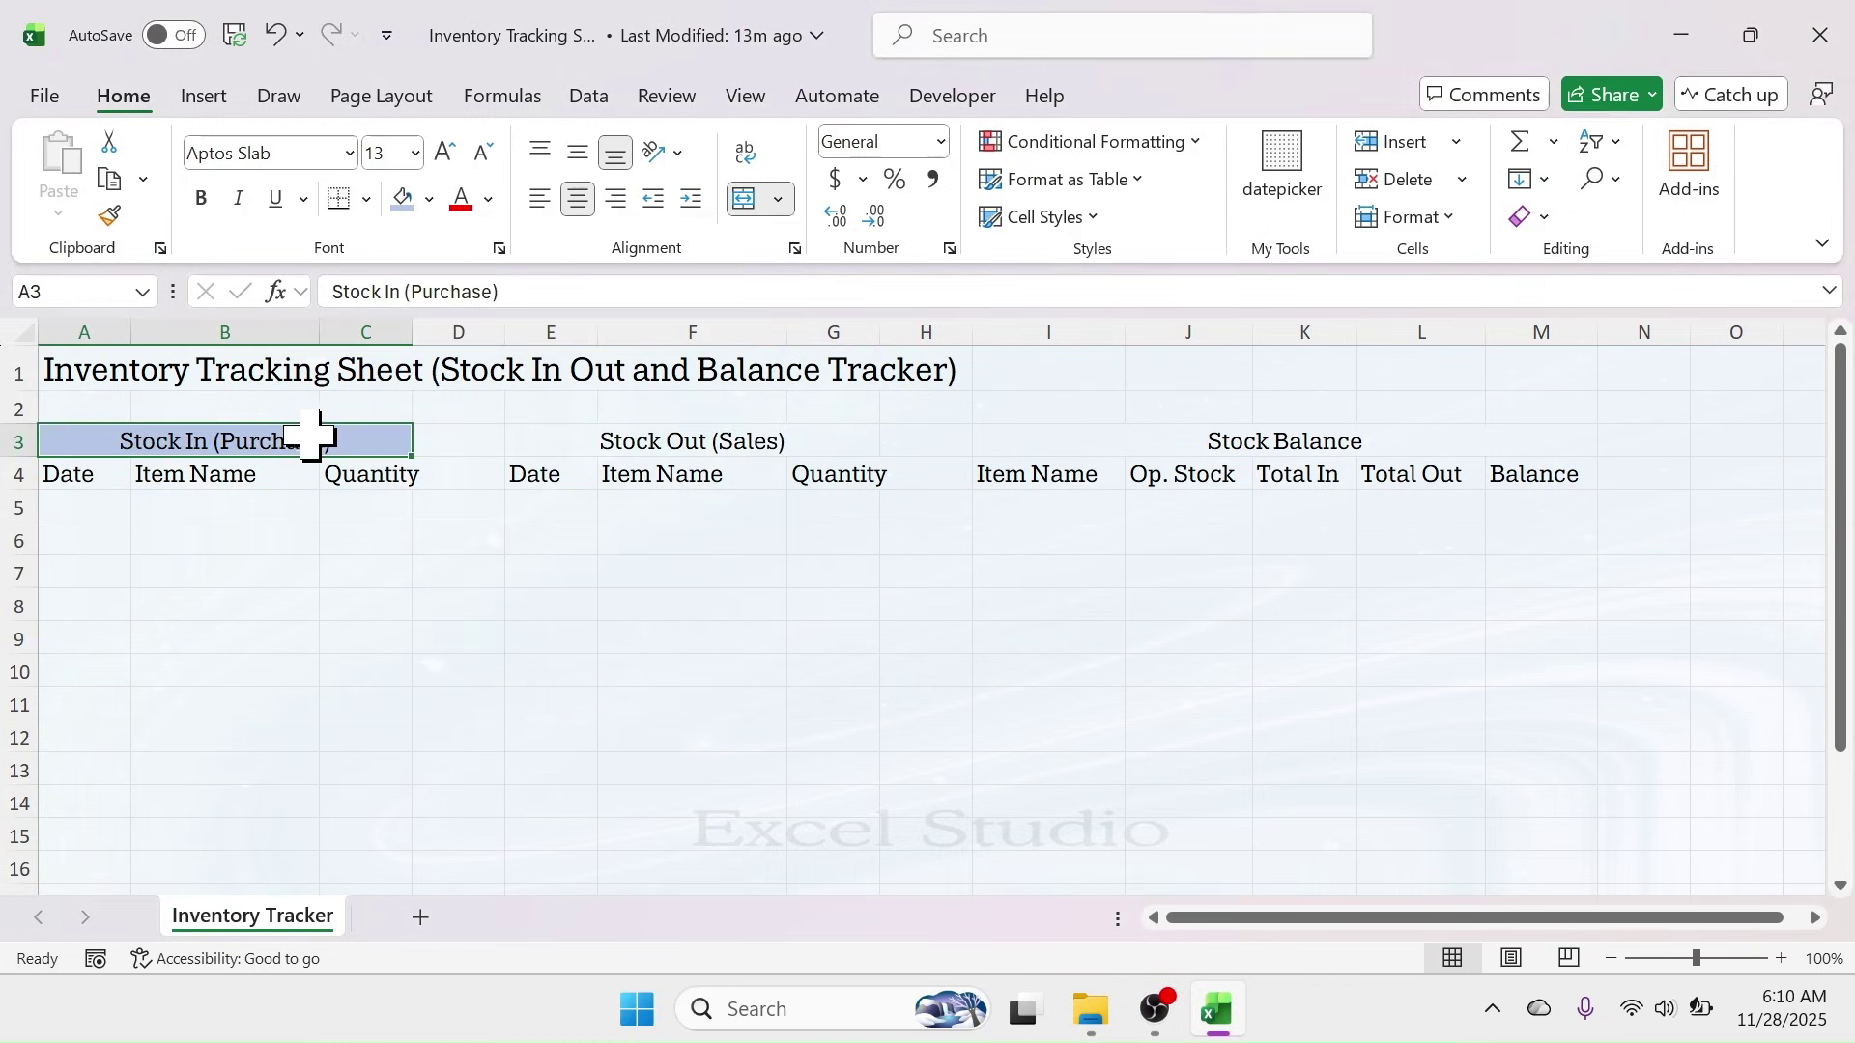
{"action": "left_click", "coordinate": [642, 443]}
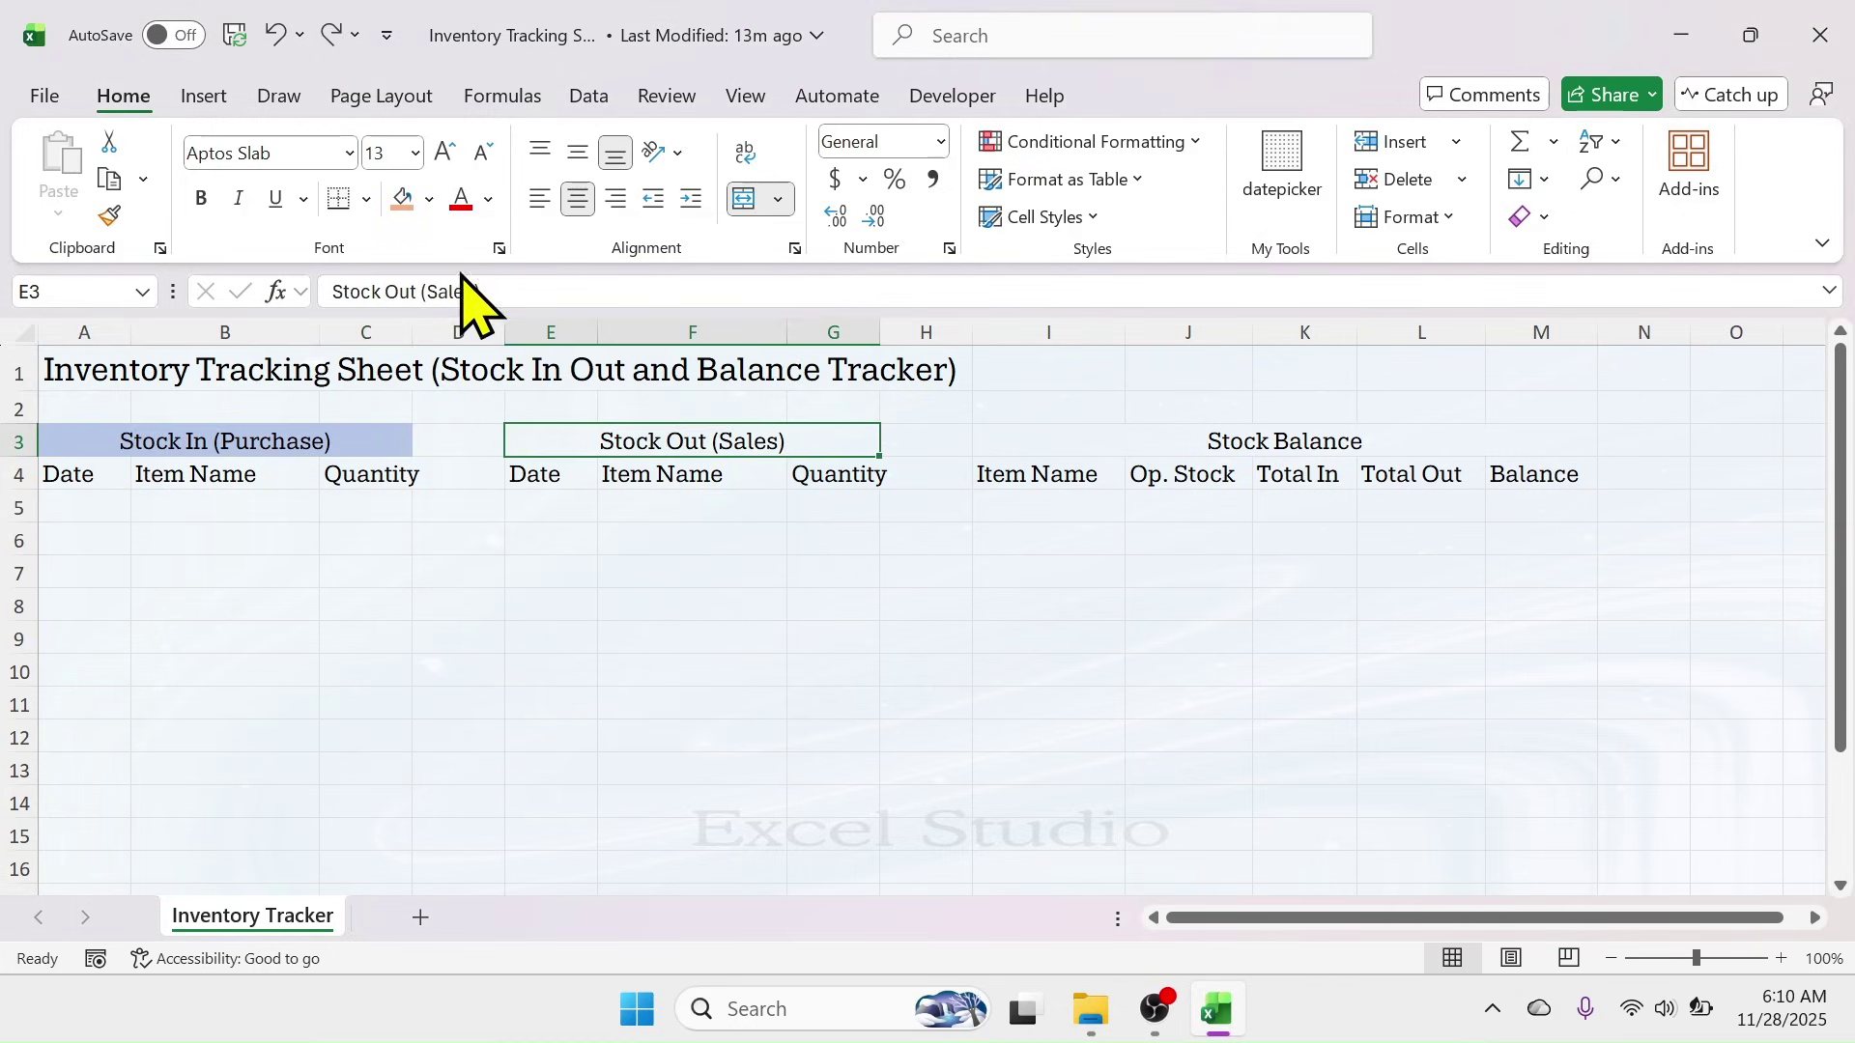
{"action": "left_click", "coordinate": [429, 199]}
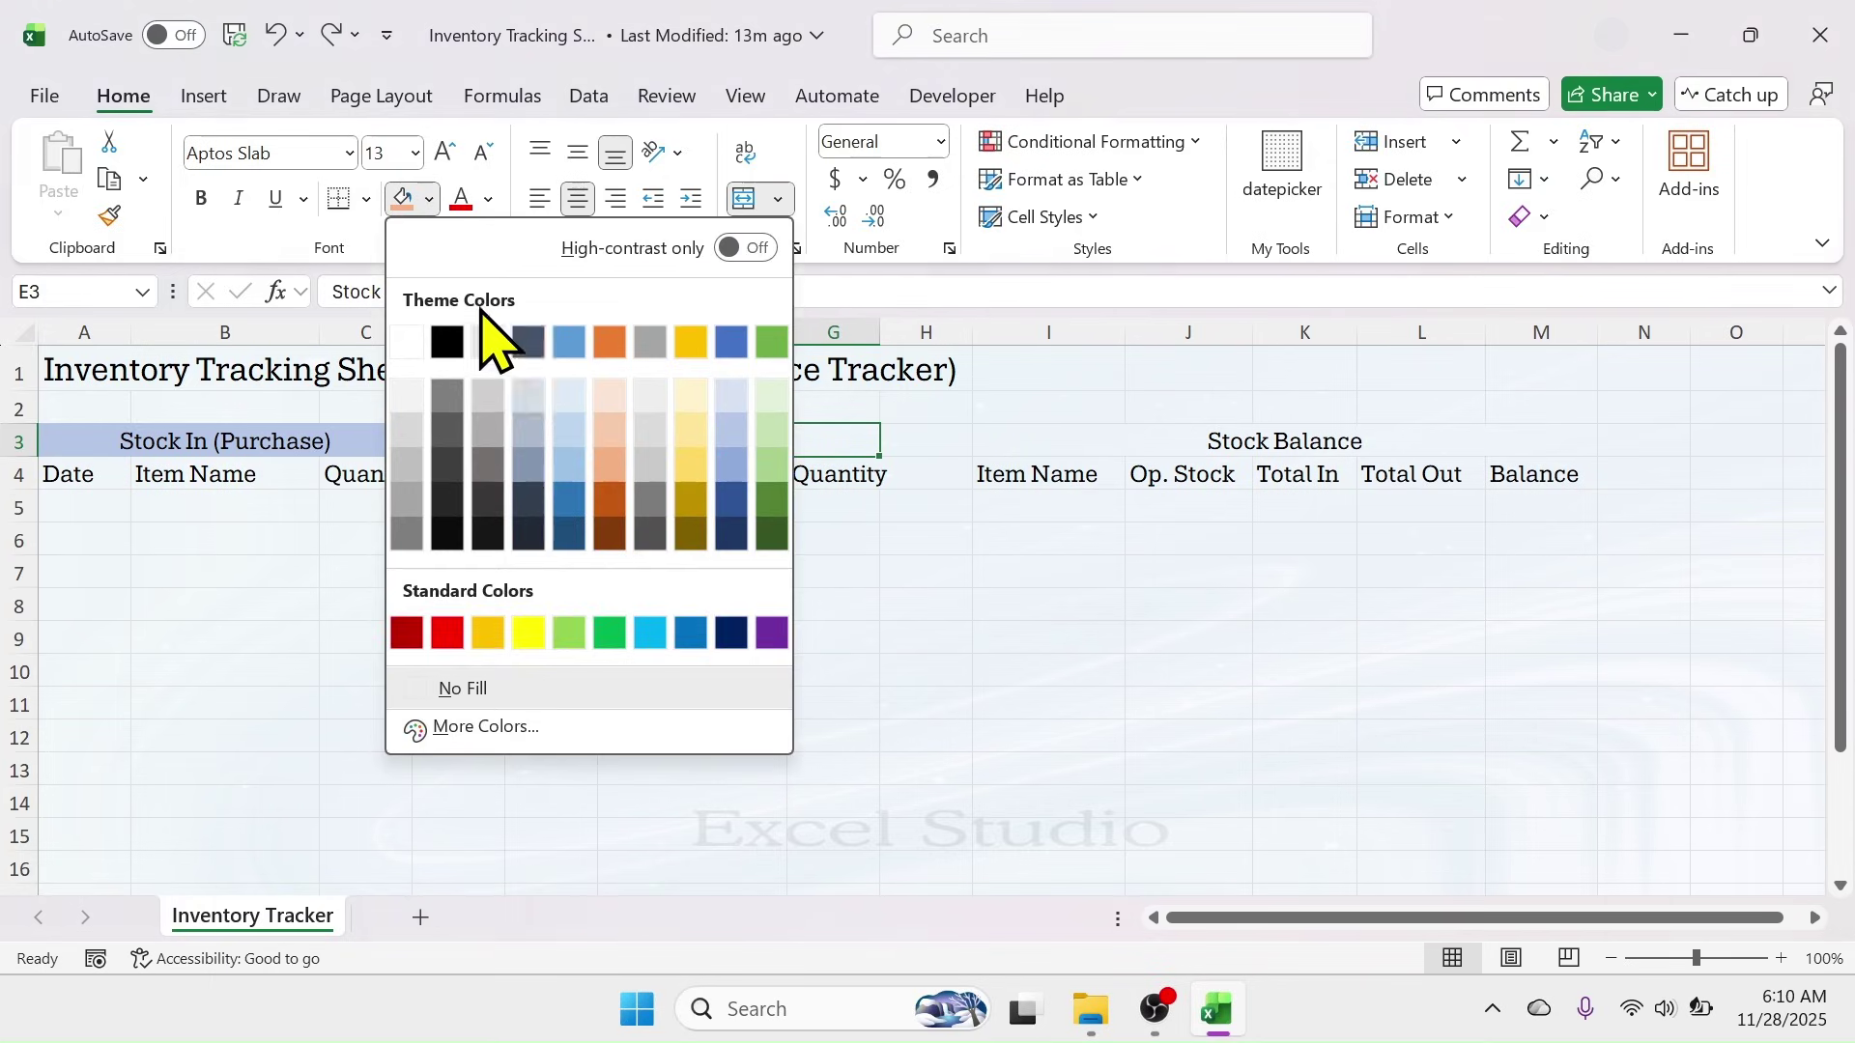
{"action": "left_click", "coordinate": [605, 495]}
- Fill the merged Stock Balance heading in row 3 with light green
{"action": "left_click", "coordinate": [1268, 446]}
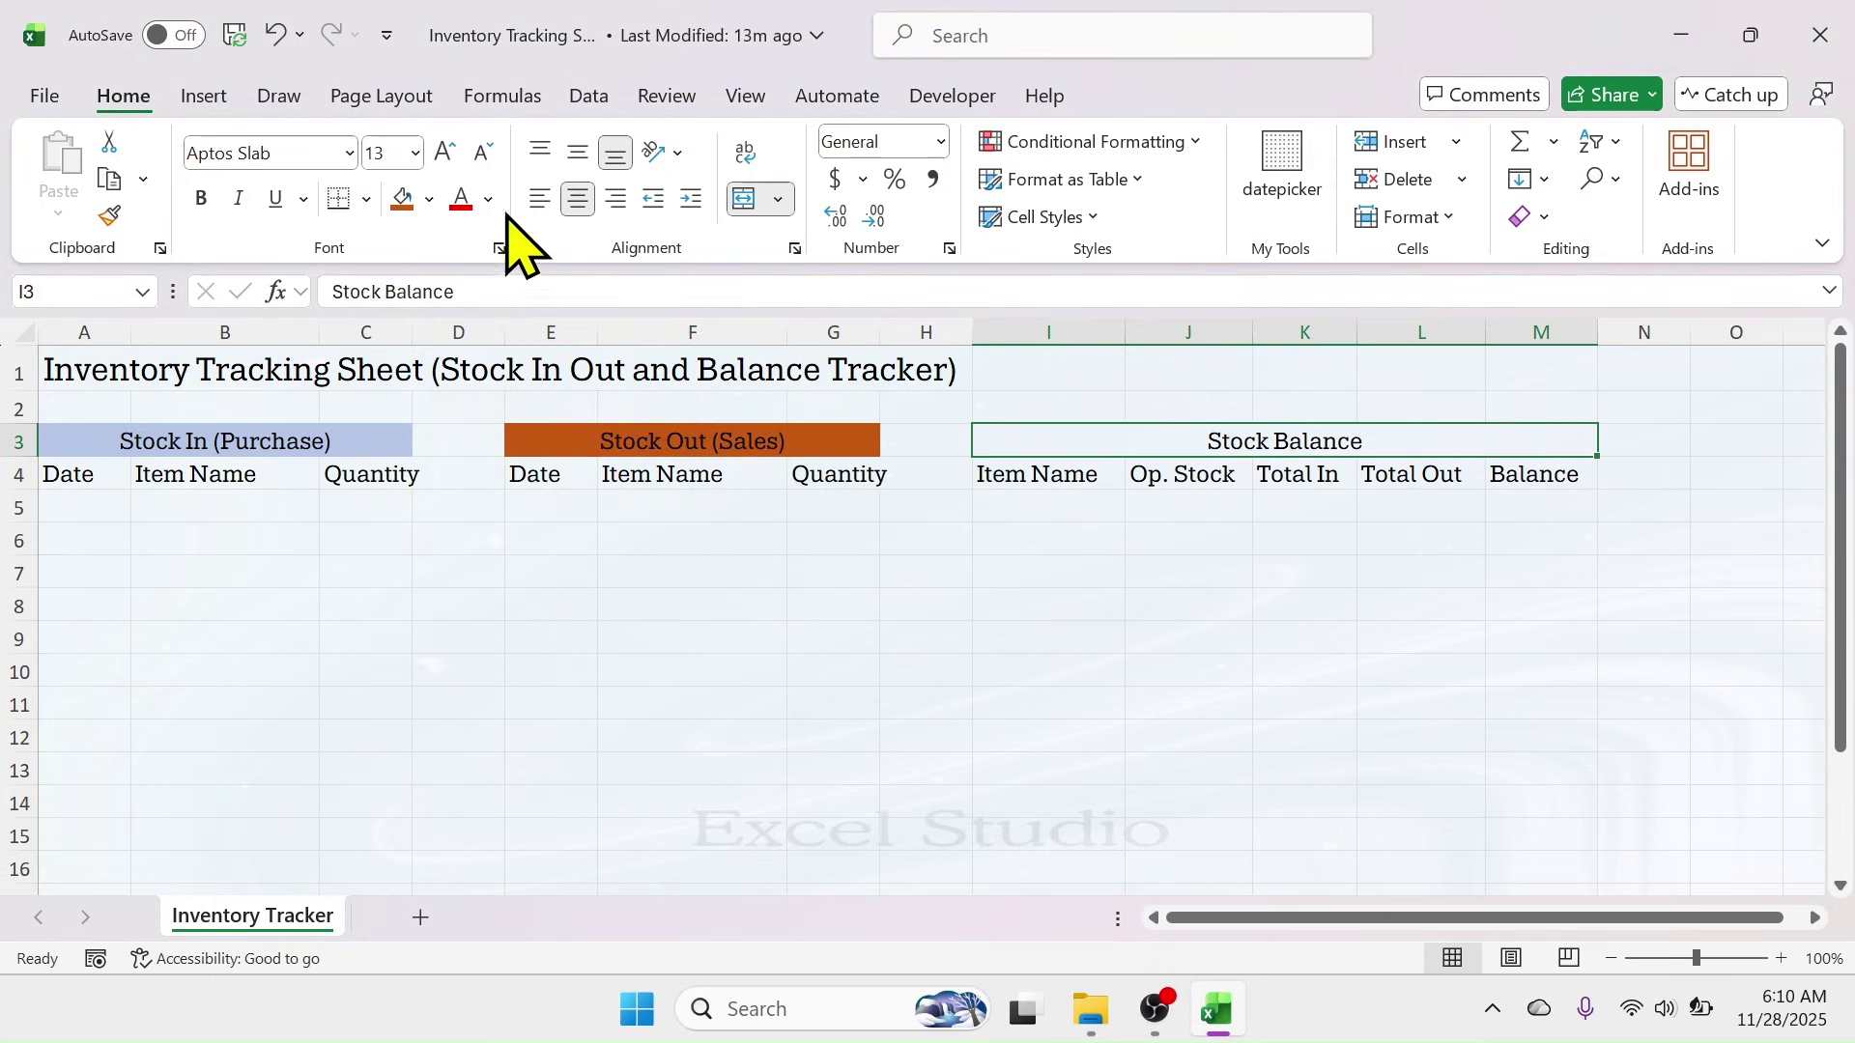
{"action": "left_click", "coordinate": [429, 199]}
{"action": "left_click", "coordinate": [759, 454]}
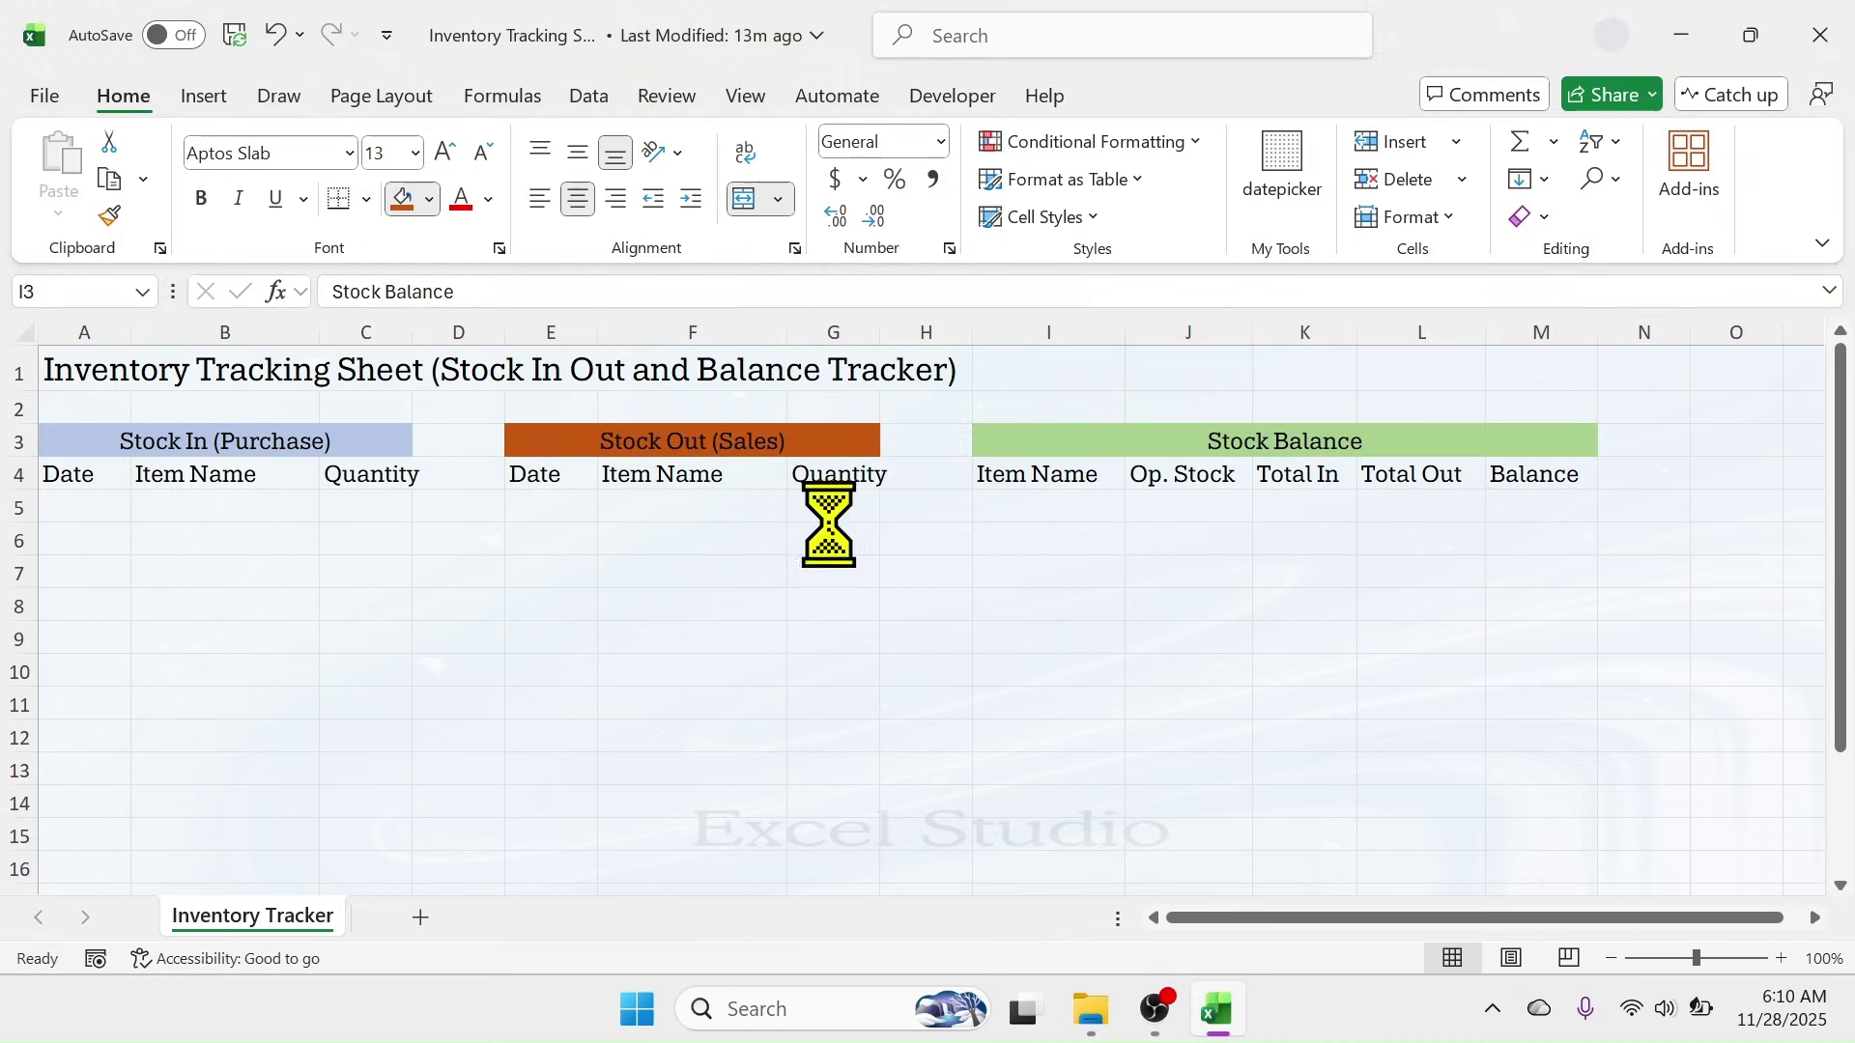
{"action": "left_click", "coordinate": [1370, 644]}
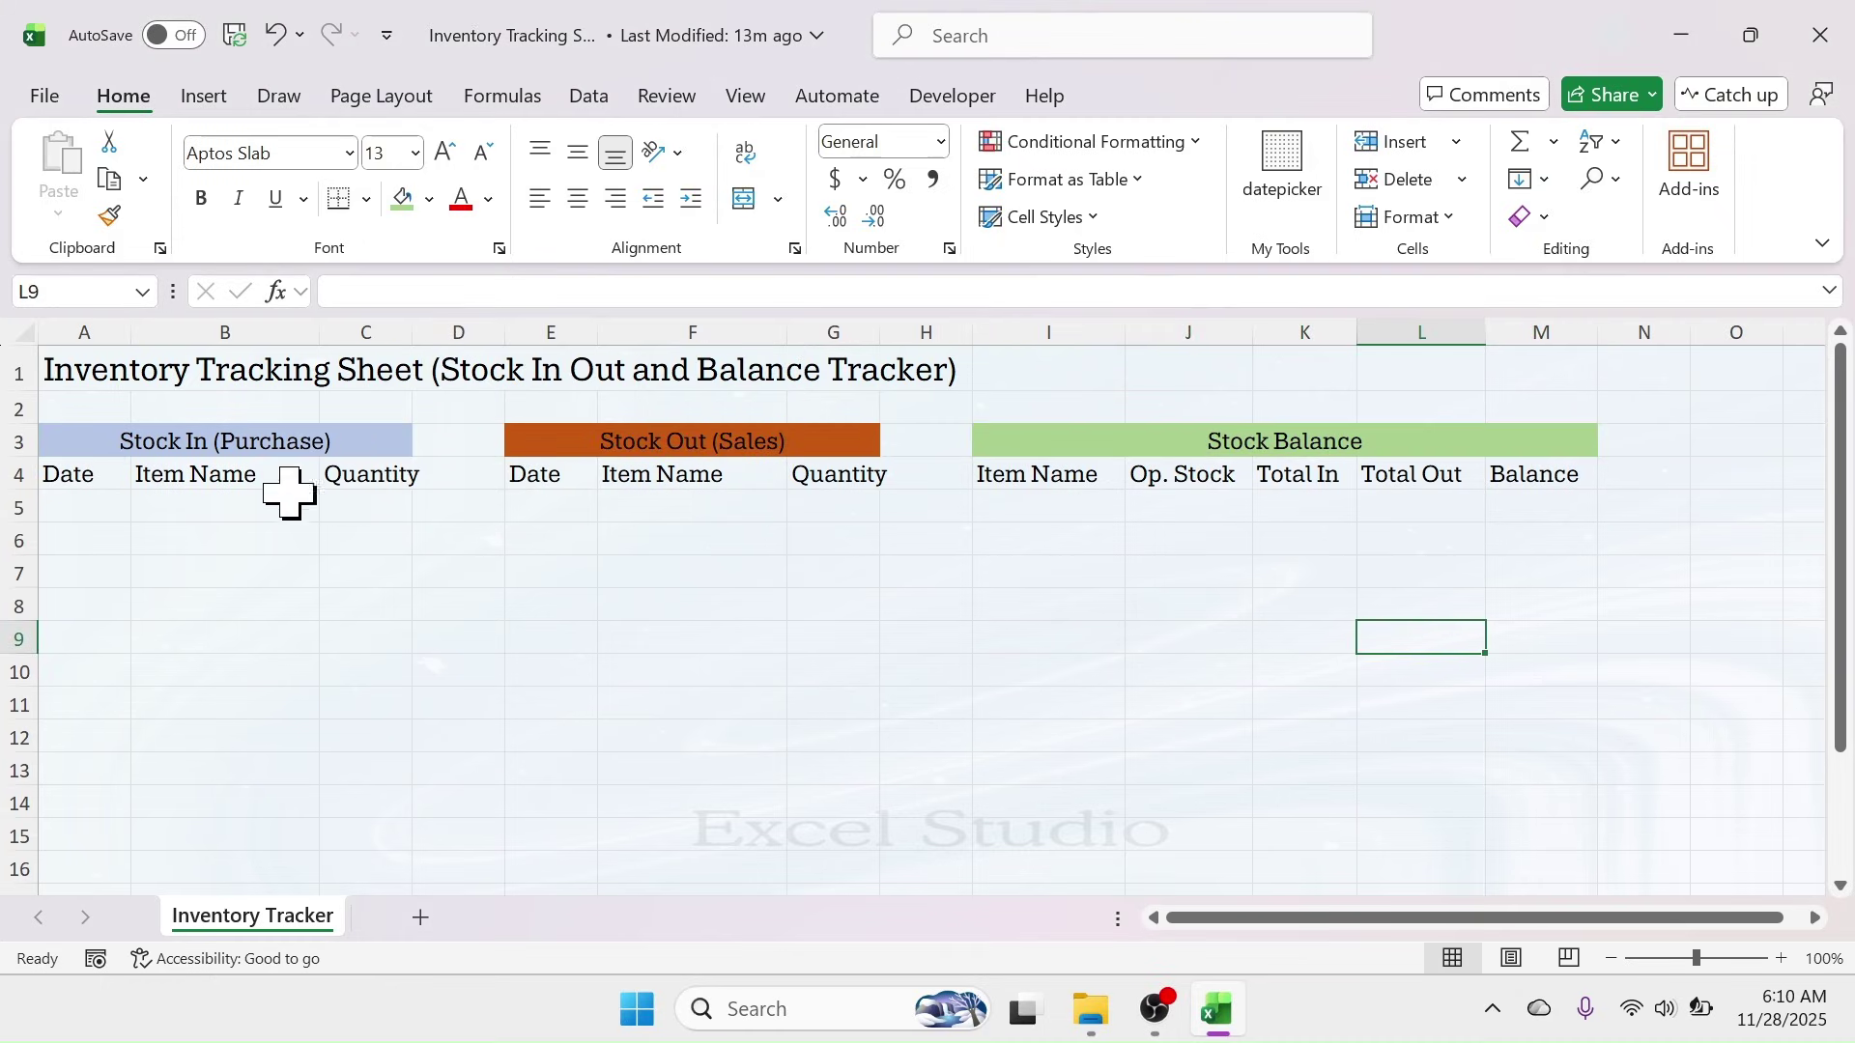
- Convert the Stock In range A4:C5 into a table, using its first row as headers
{"action": "left_click_drag", "start_coordinate": [85, 473], "coordinate": [360, 497]}
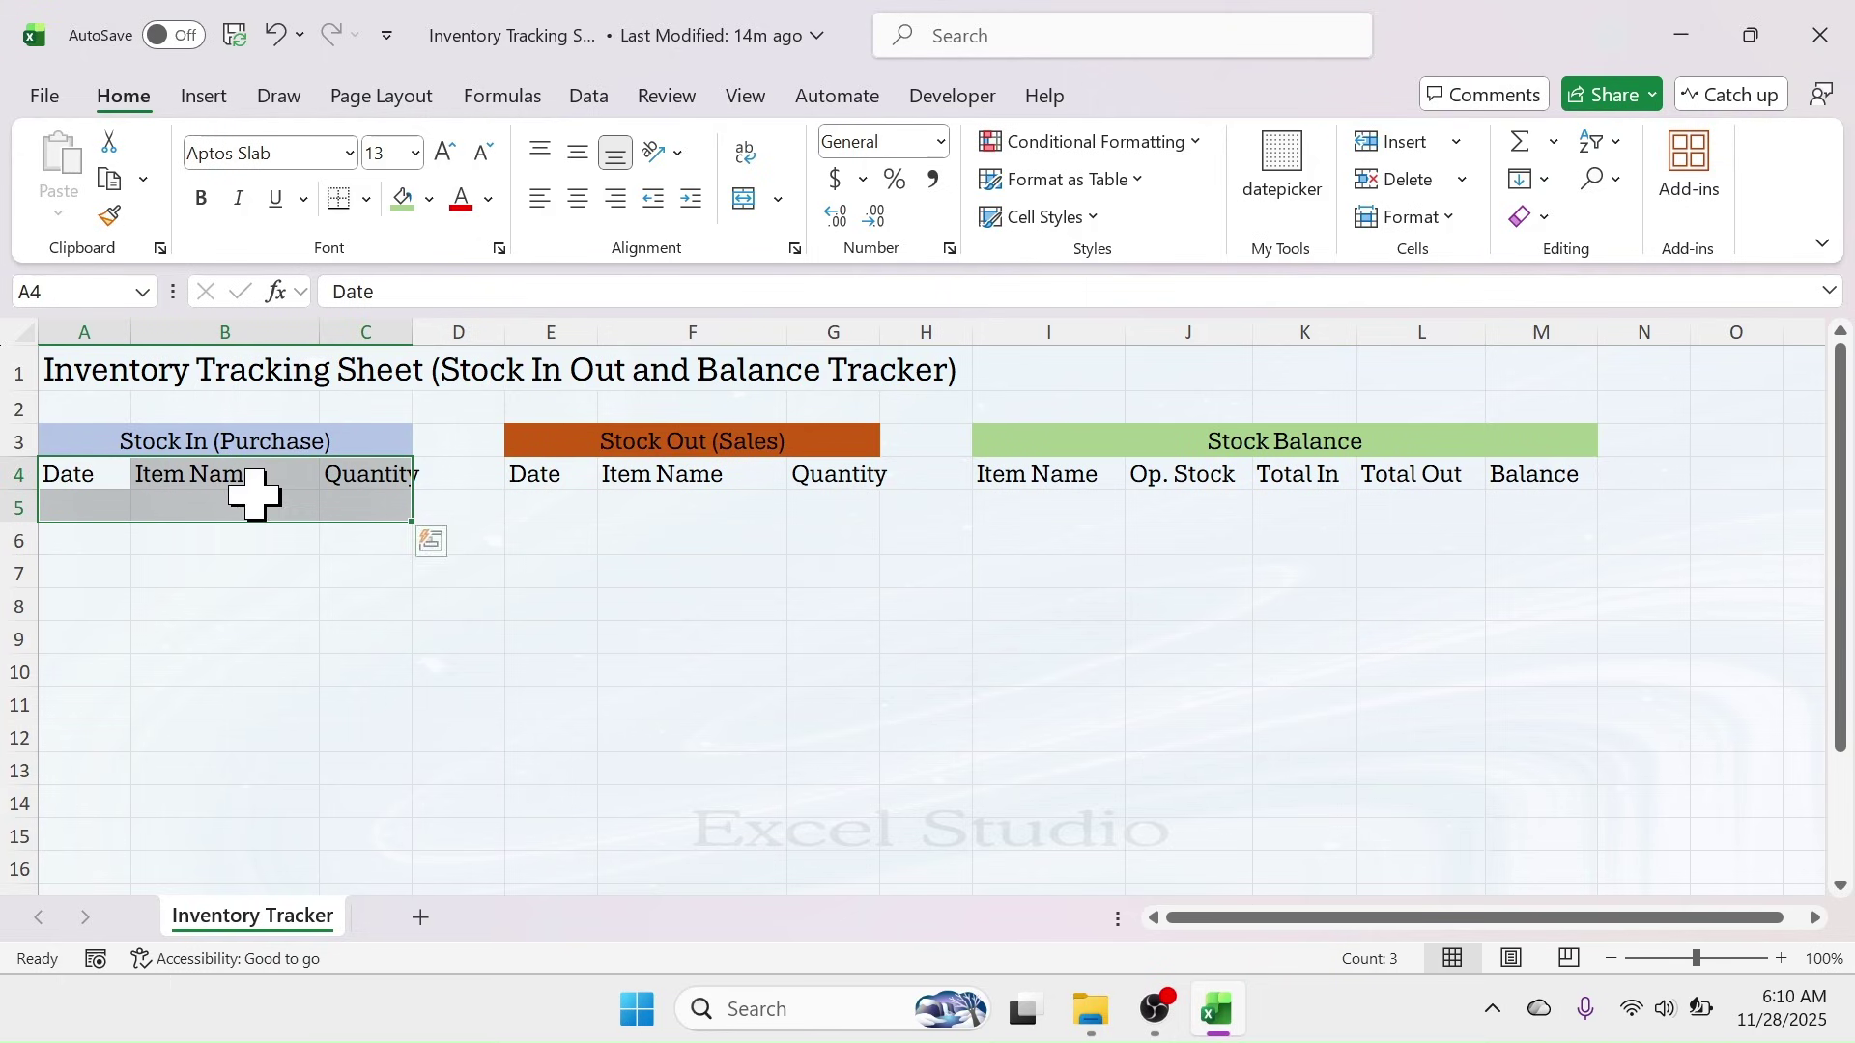
{"action": "left_click", "coordinate": [204, 96]}
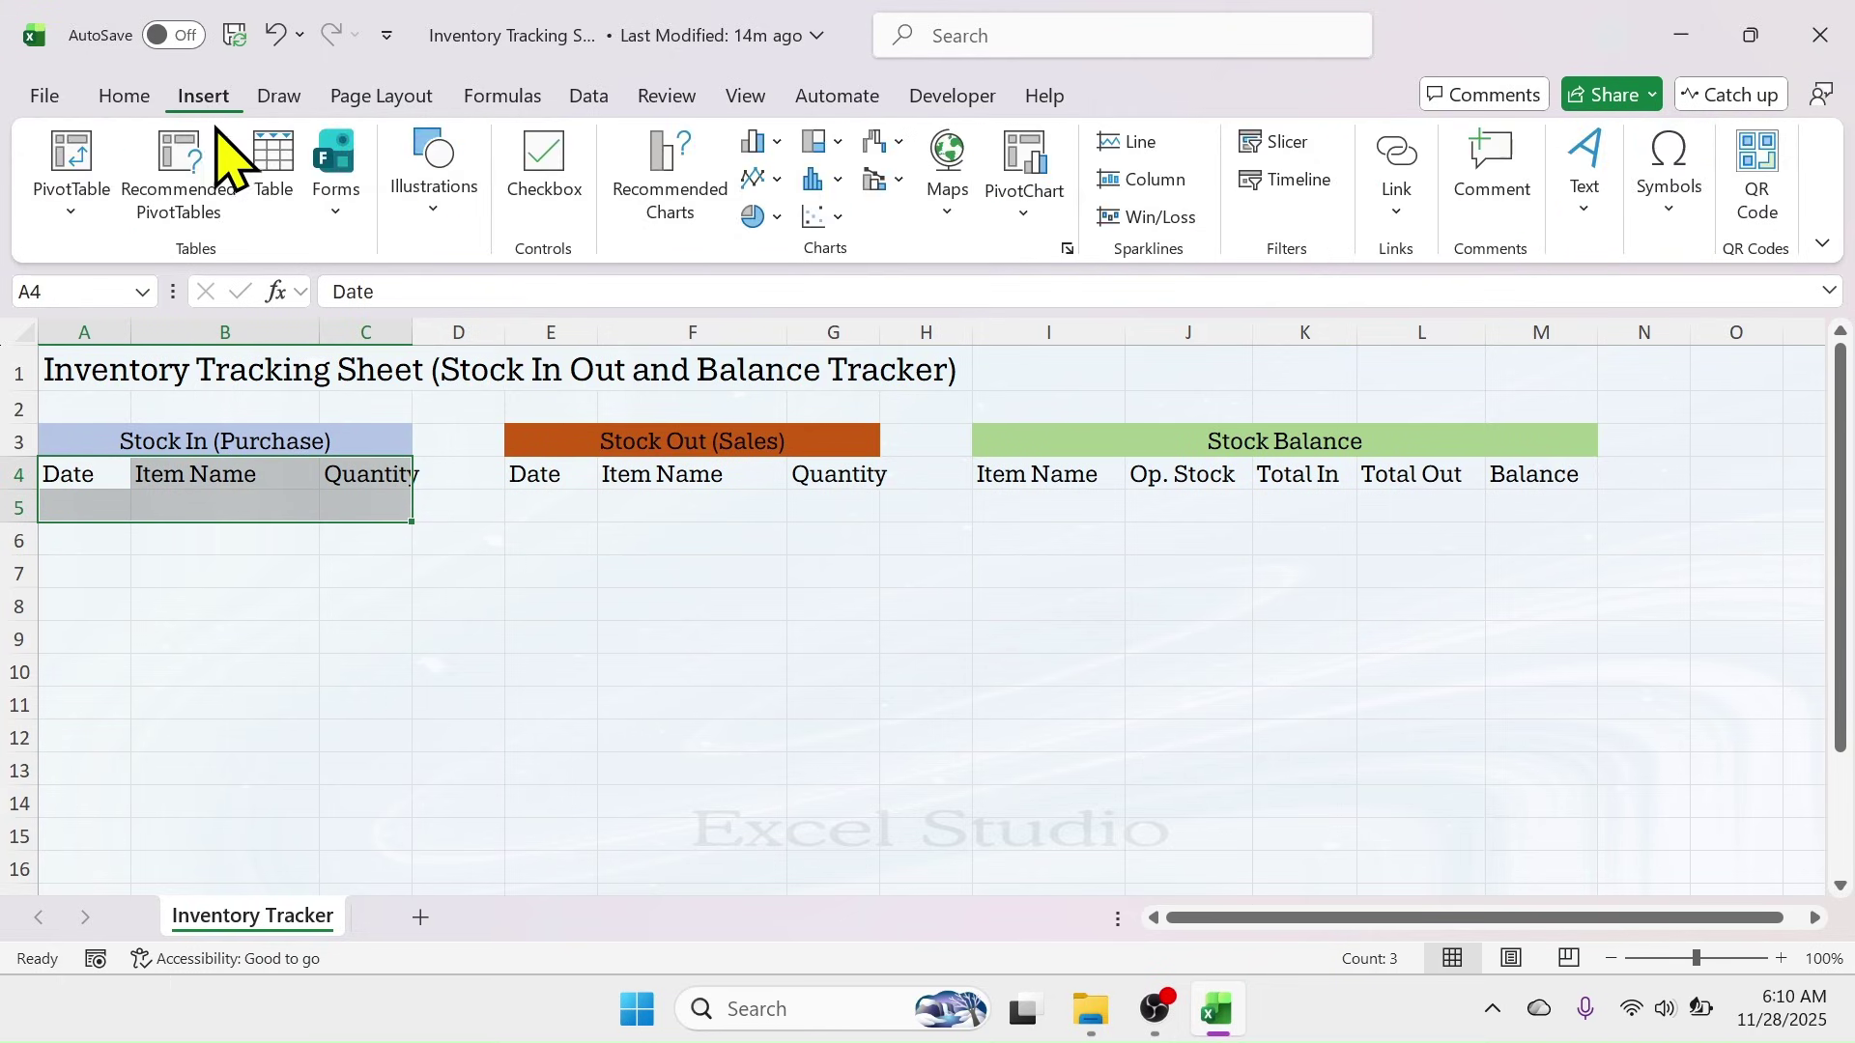
{"action": "left_click", "coordinate": [278, 163]}
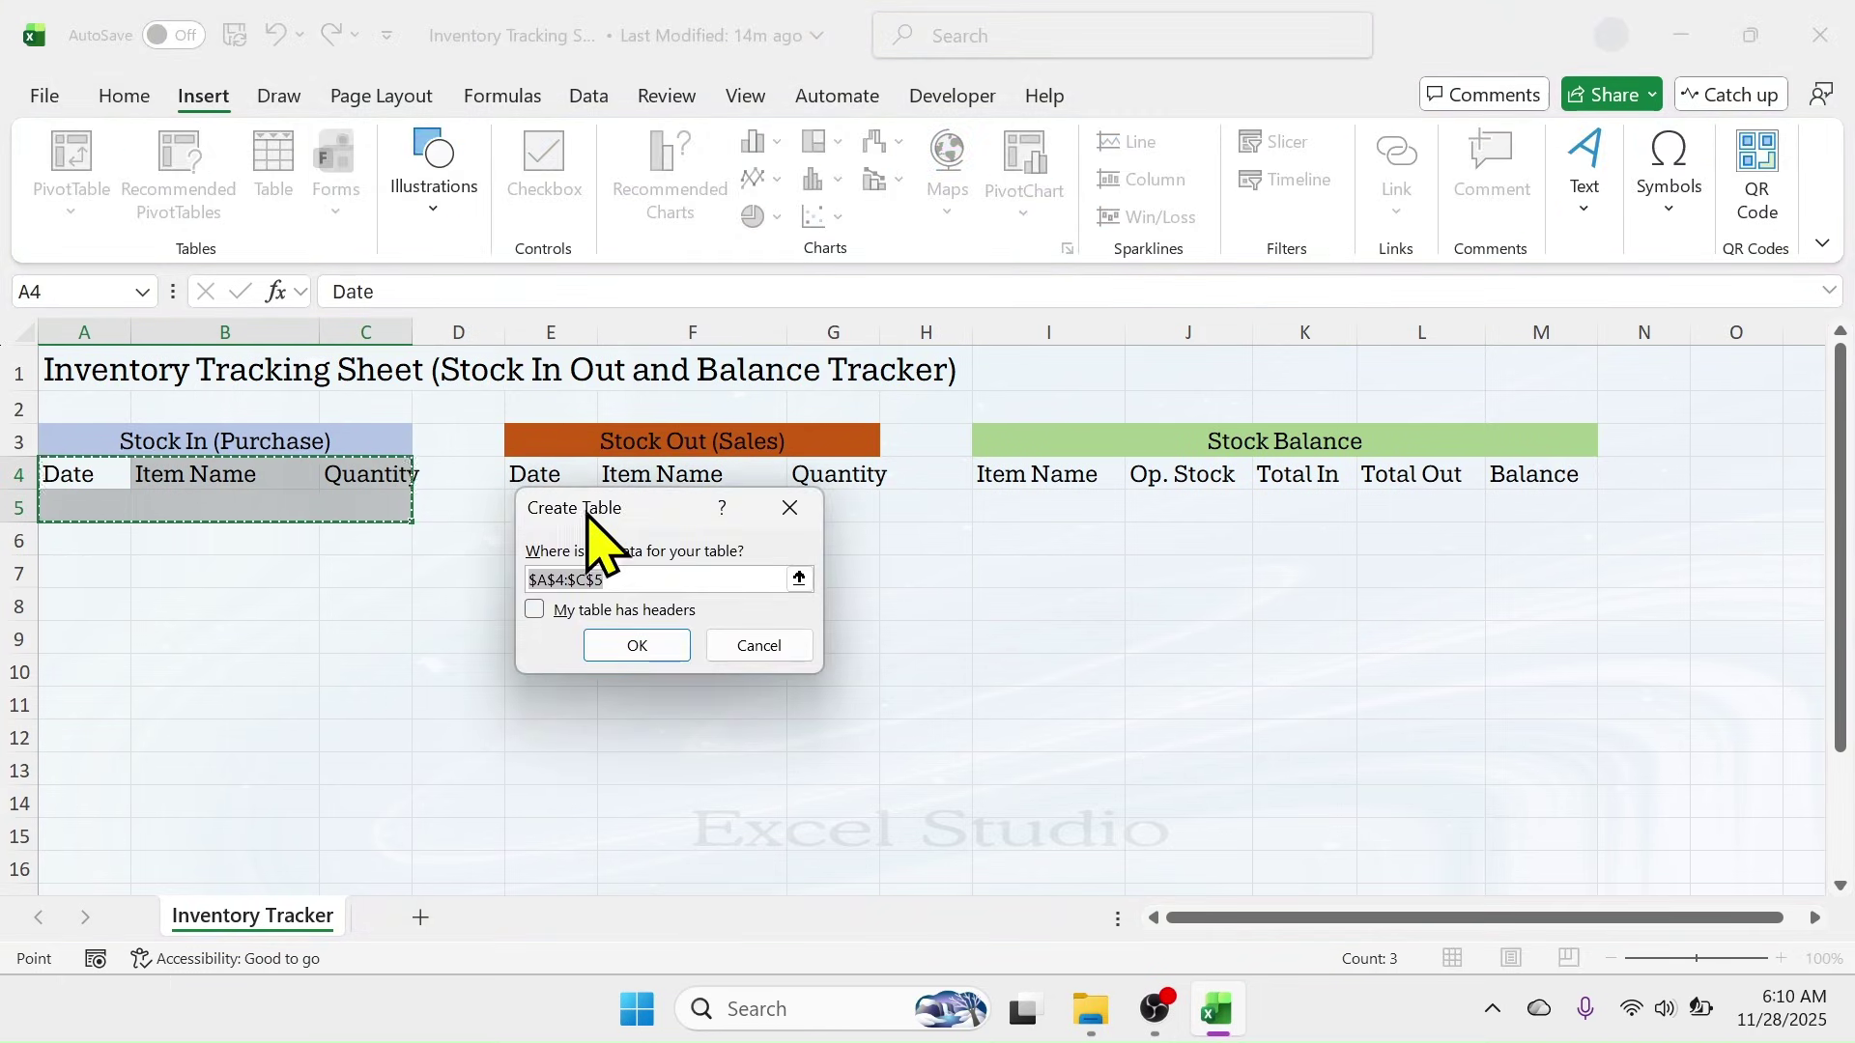
{"action": "left_click_drag", "start_coordinate": [650, 515], "coordinate": [828, 542]}
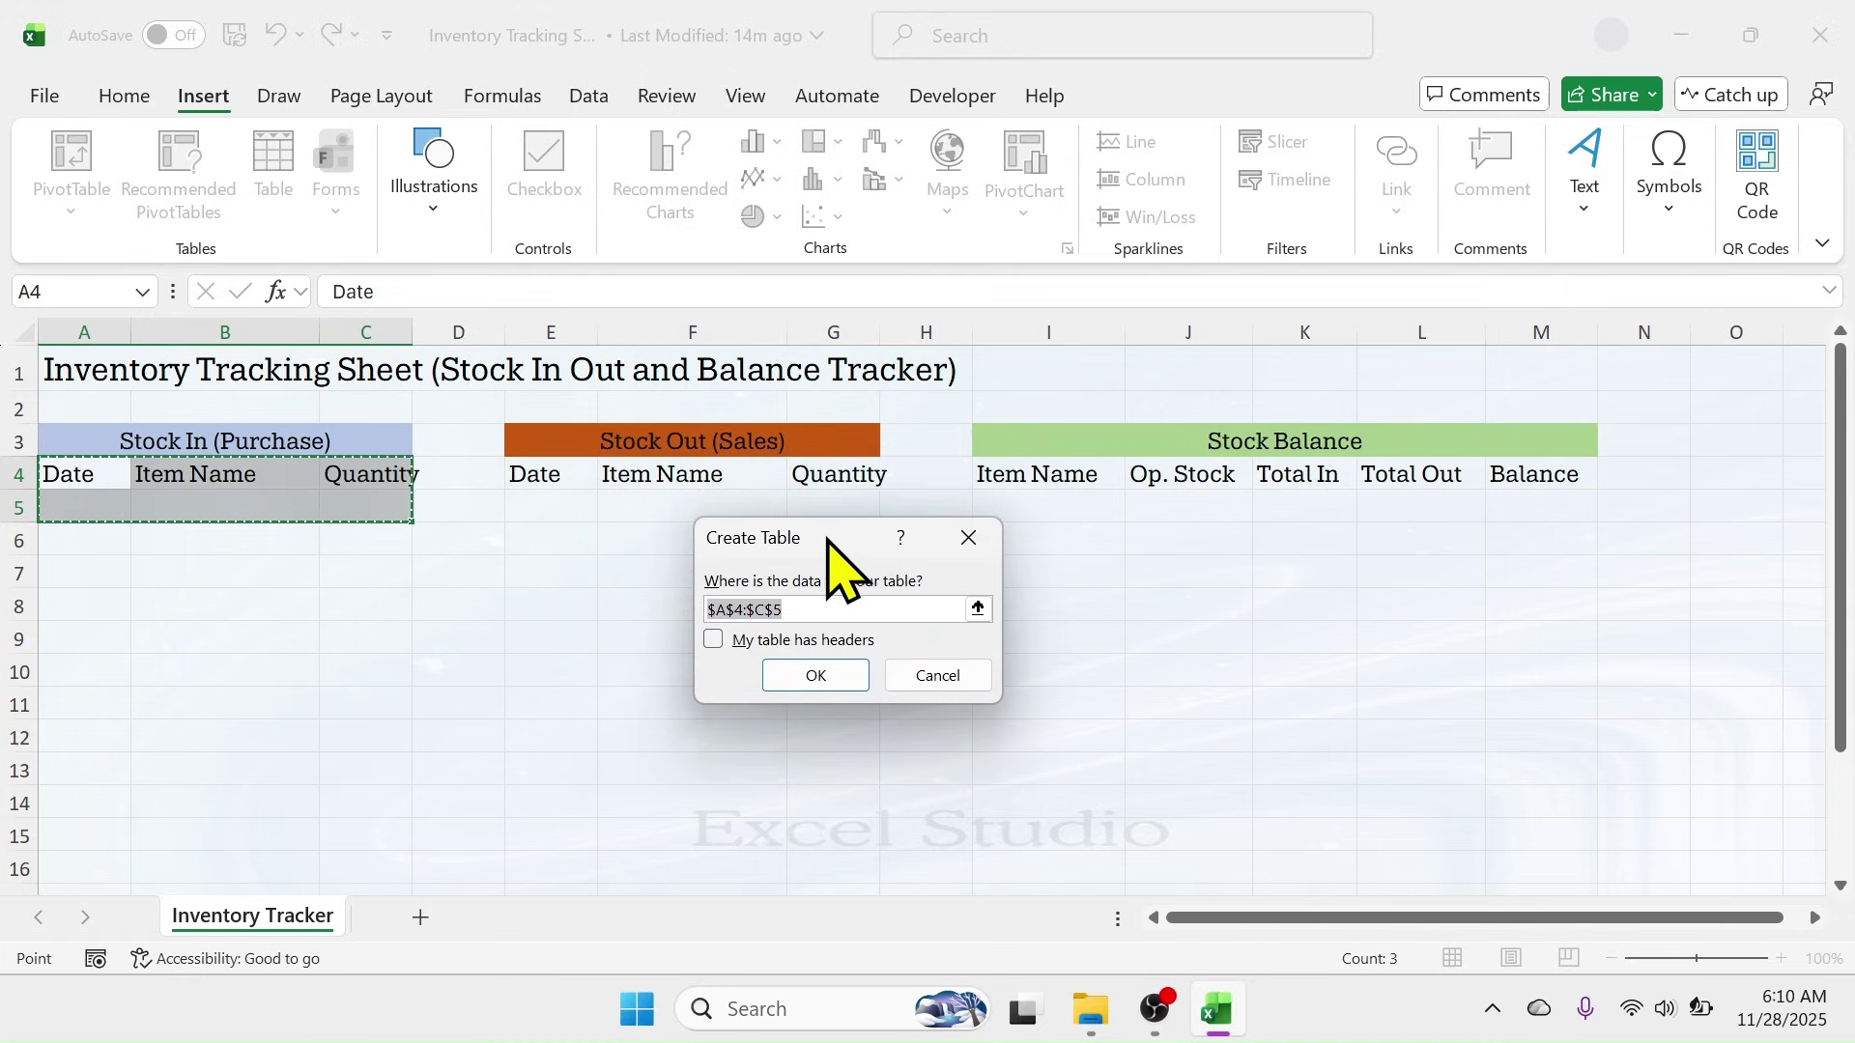
{"action": "left_click", "coordinate": [712, 640]}
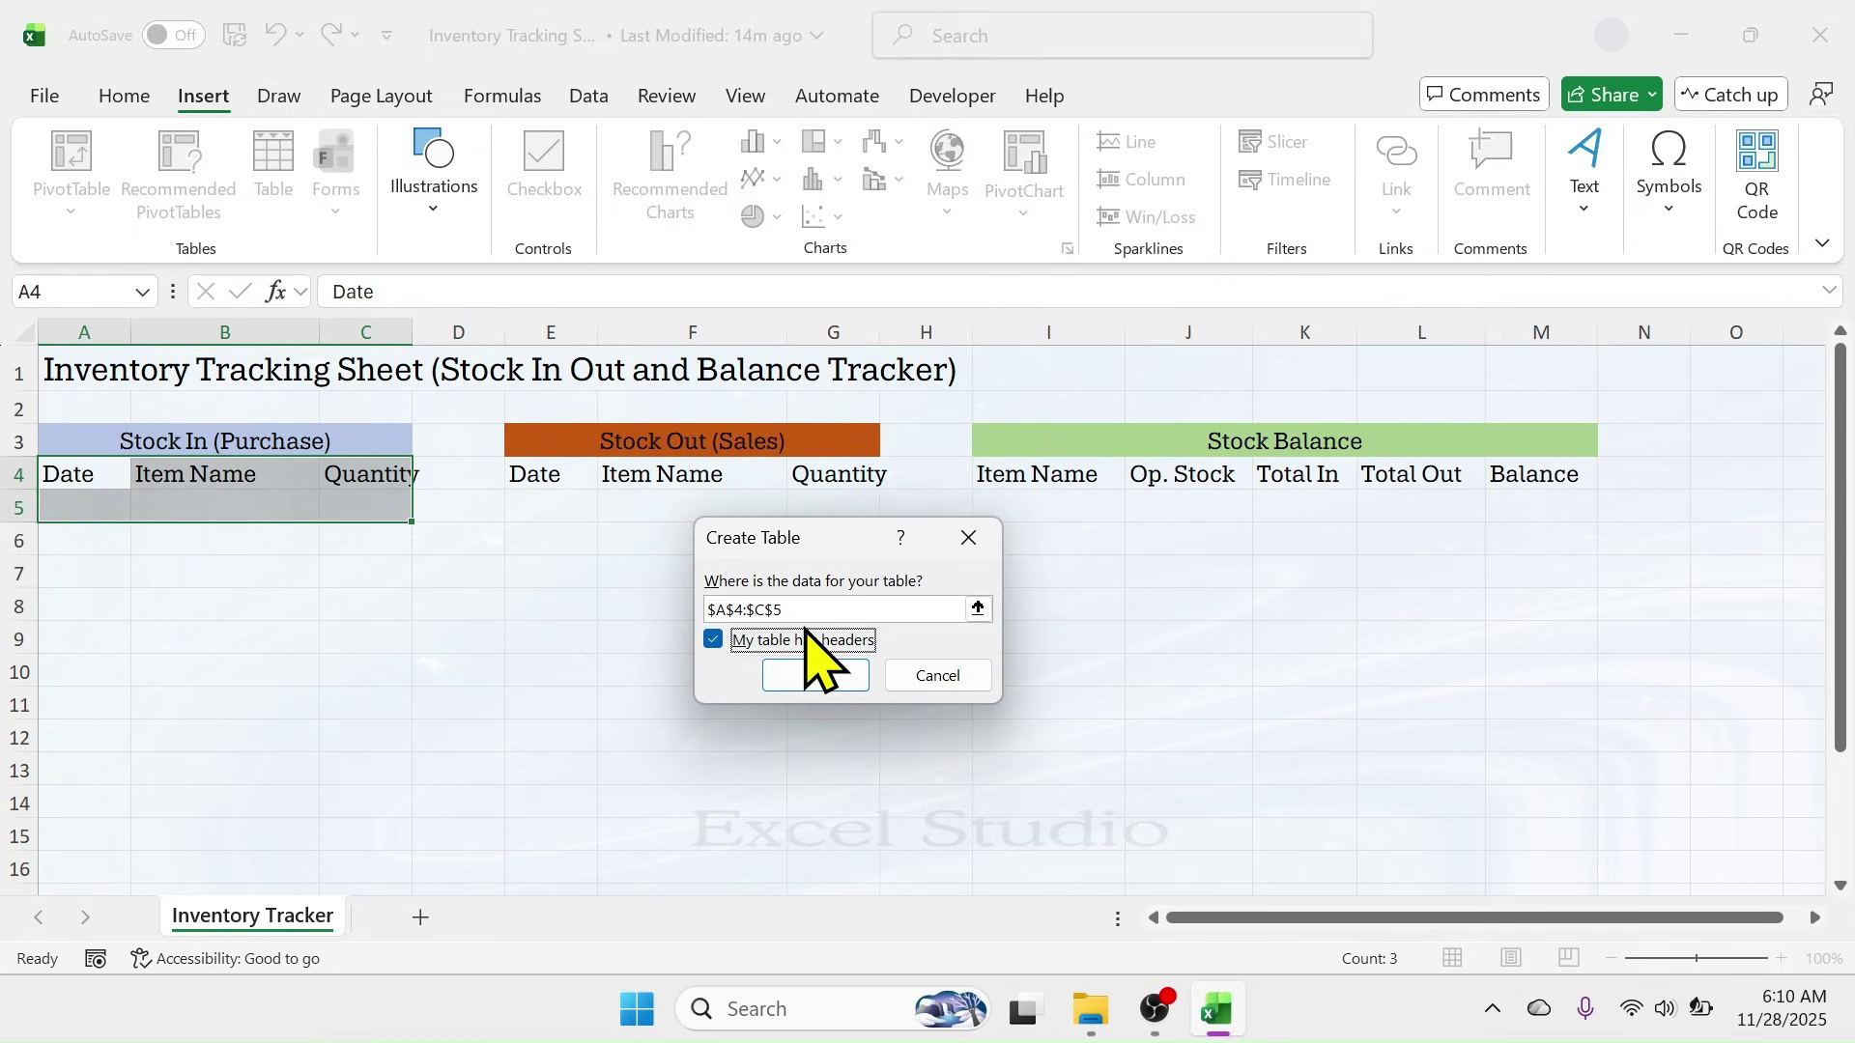
{"action": "left_click", "coordinate": [826, 679]}
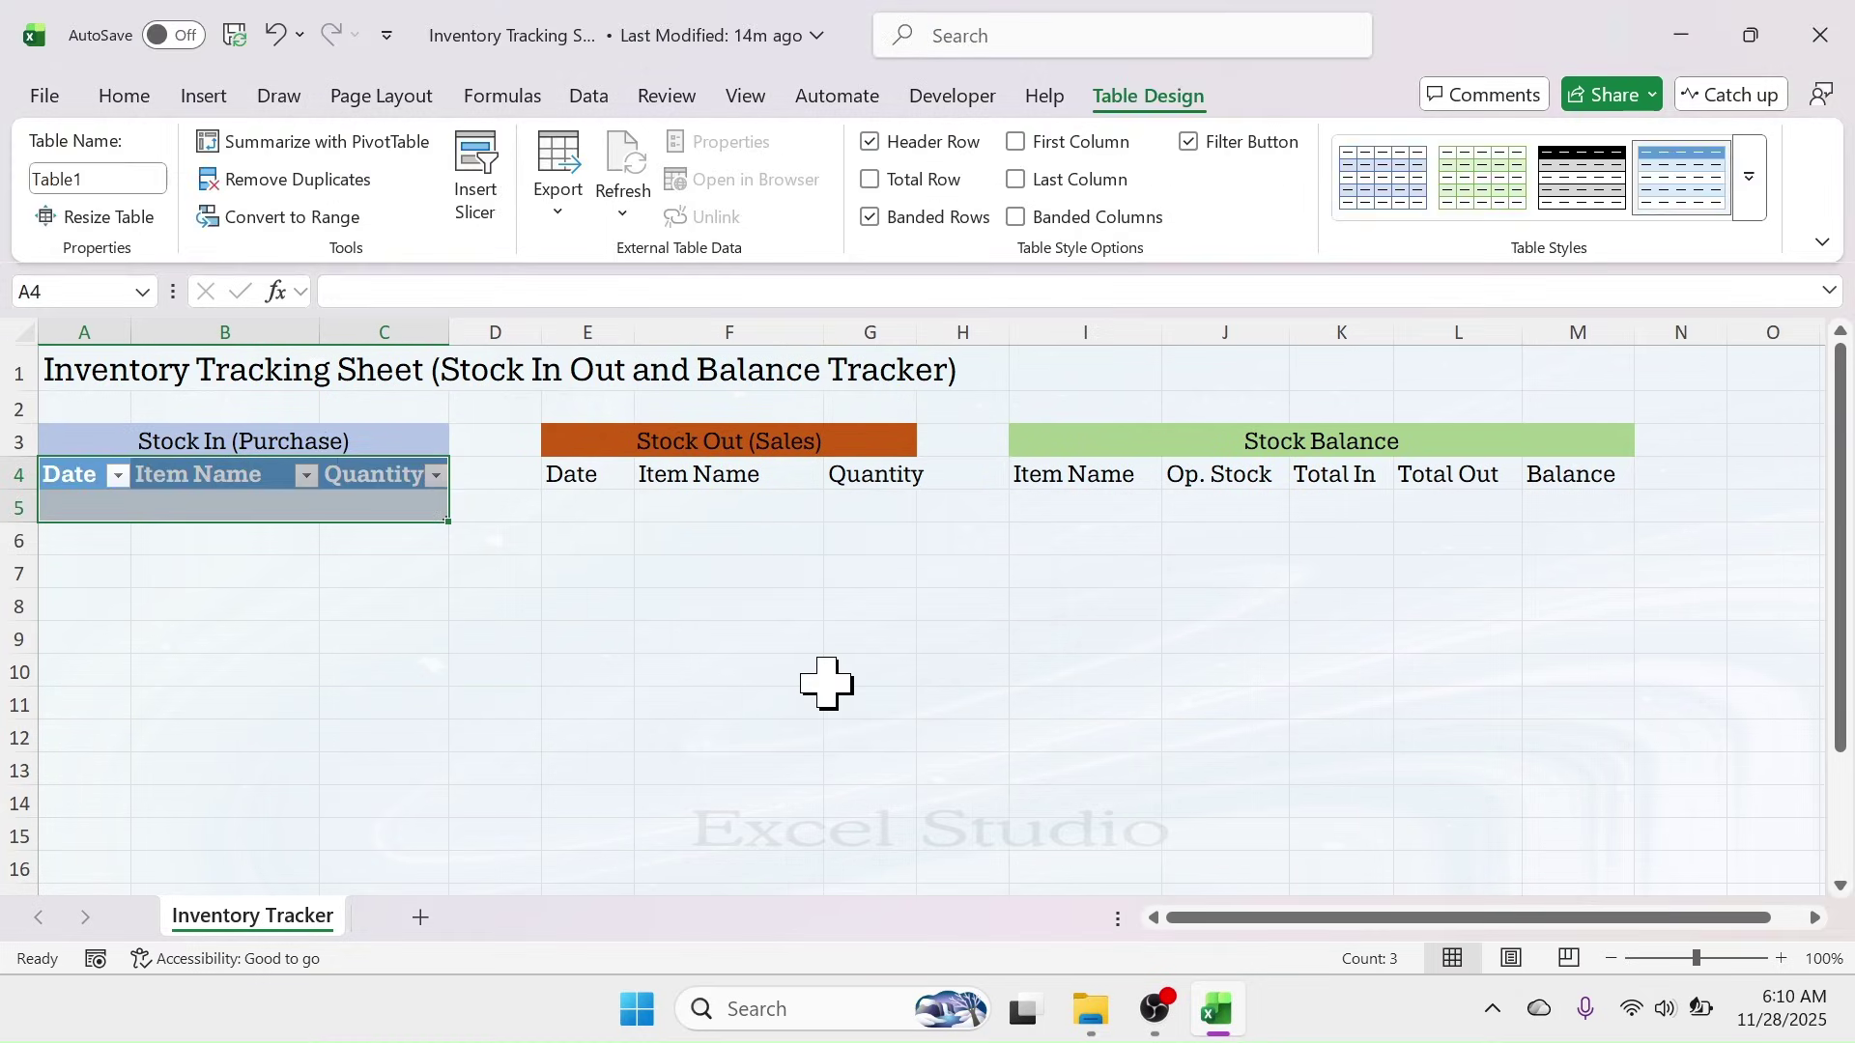
- Convert the Stock Out range E4:G5 into a table with headers
{"action": "left_click_drag", "start_coordinate": [591, 486], "coordinate": [874, 500]}
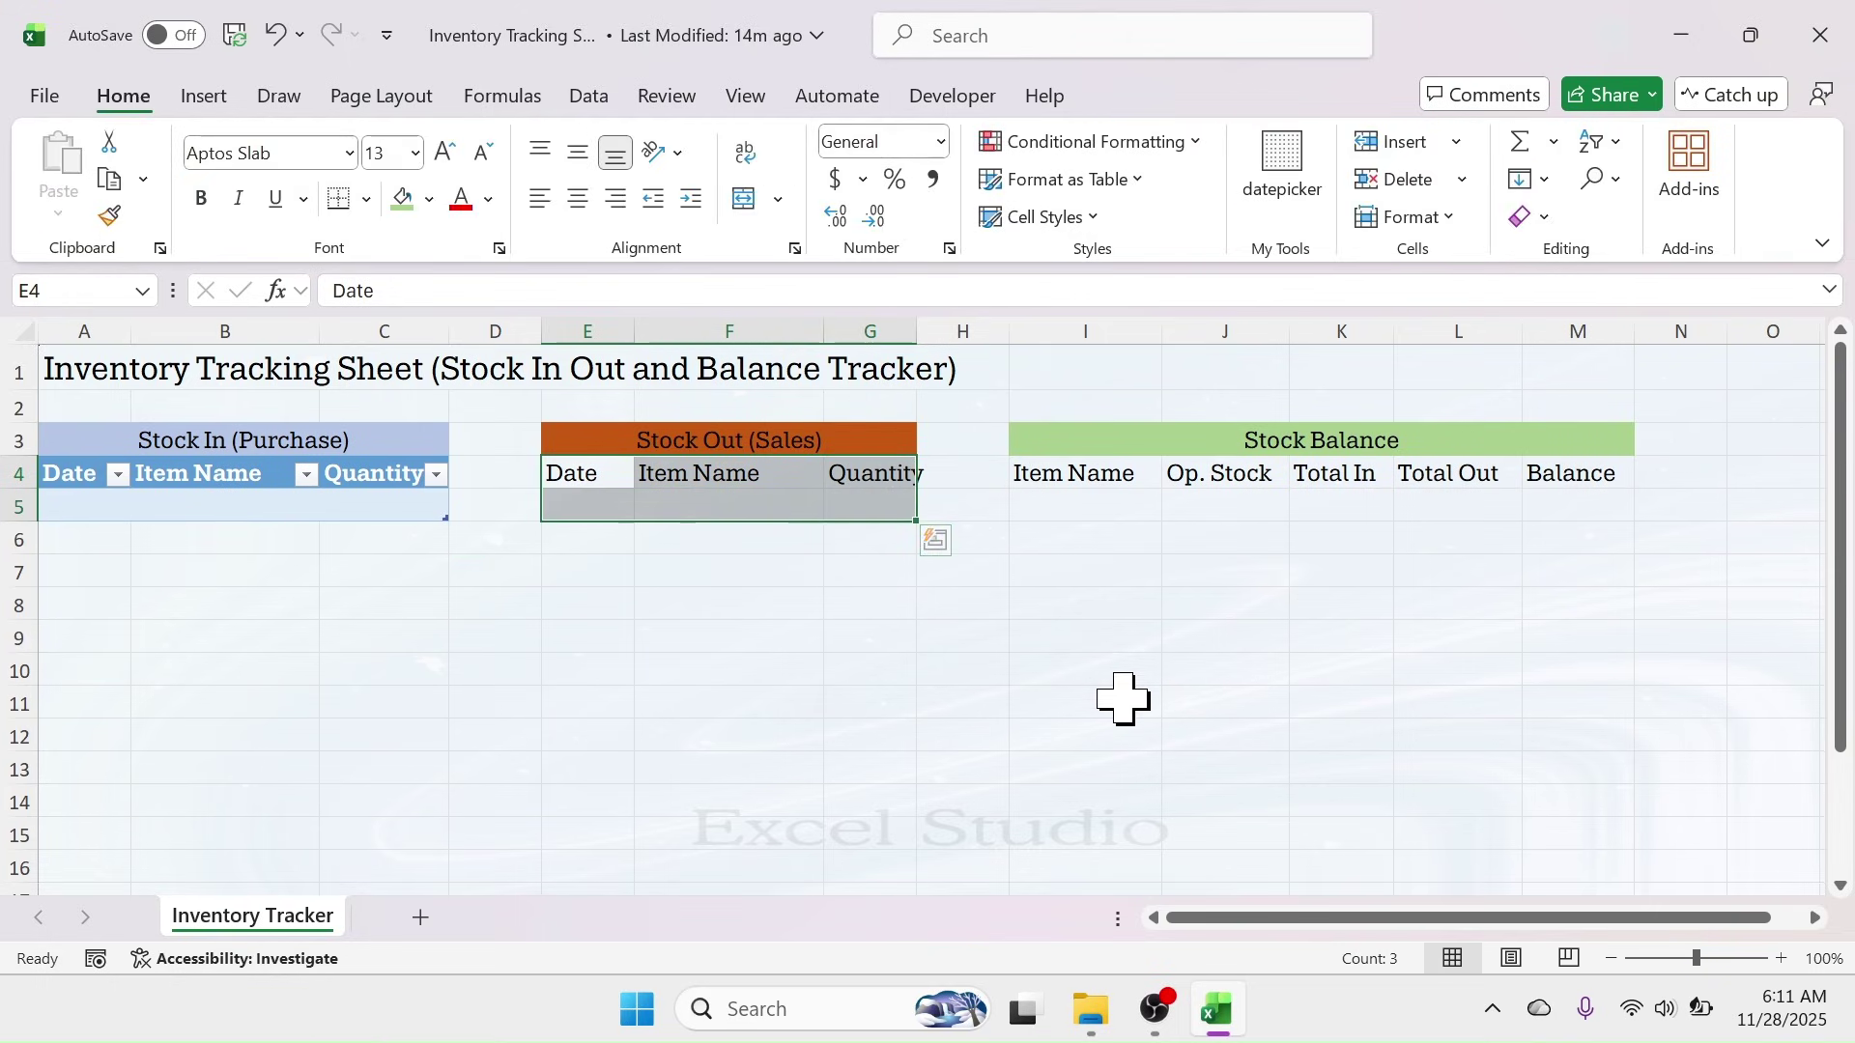
{"action": "key", "text": "ctrl+t"}
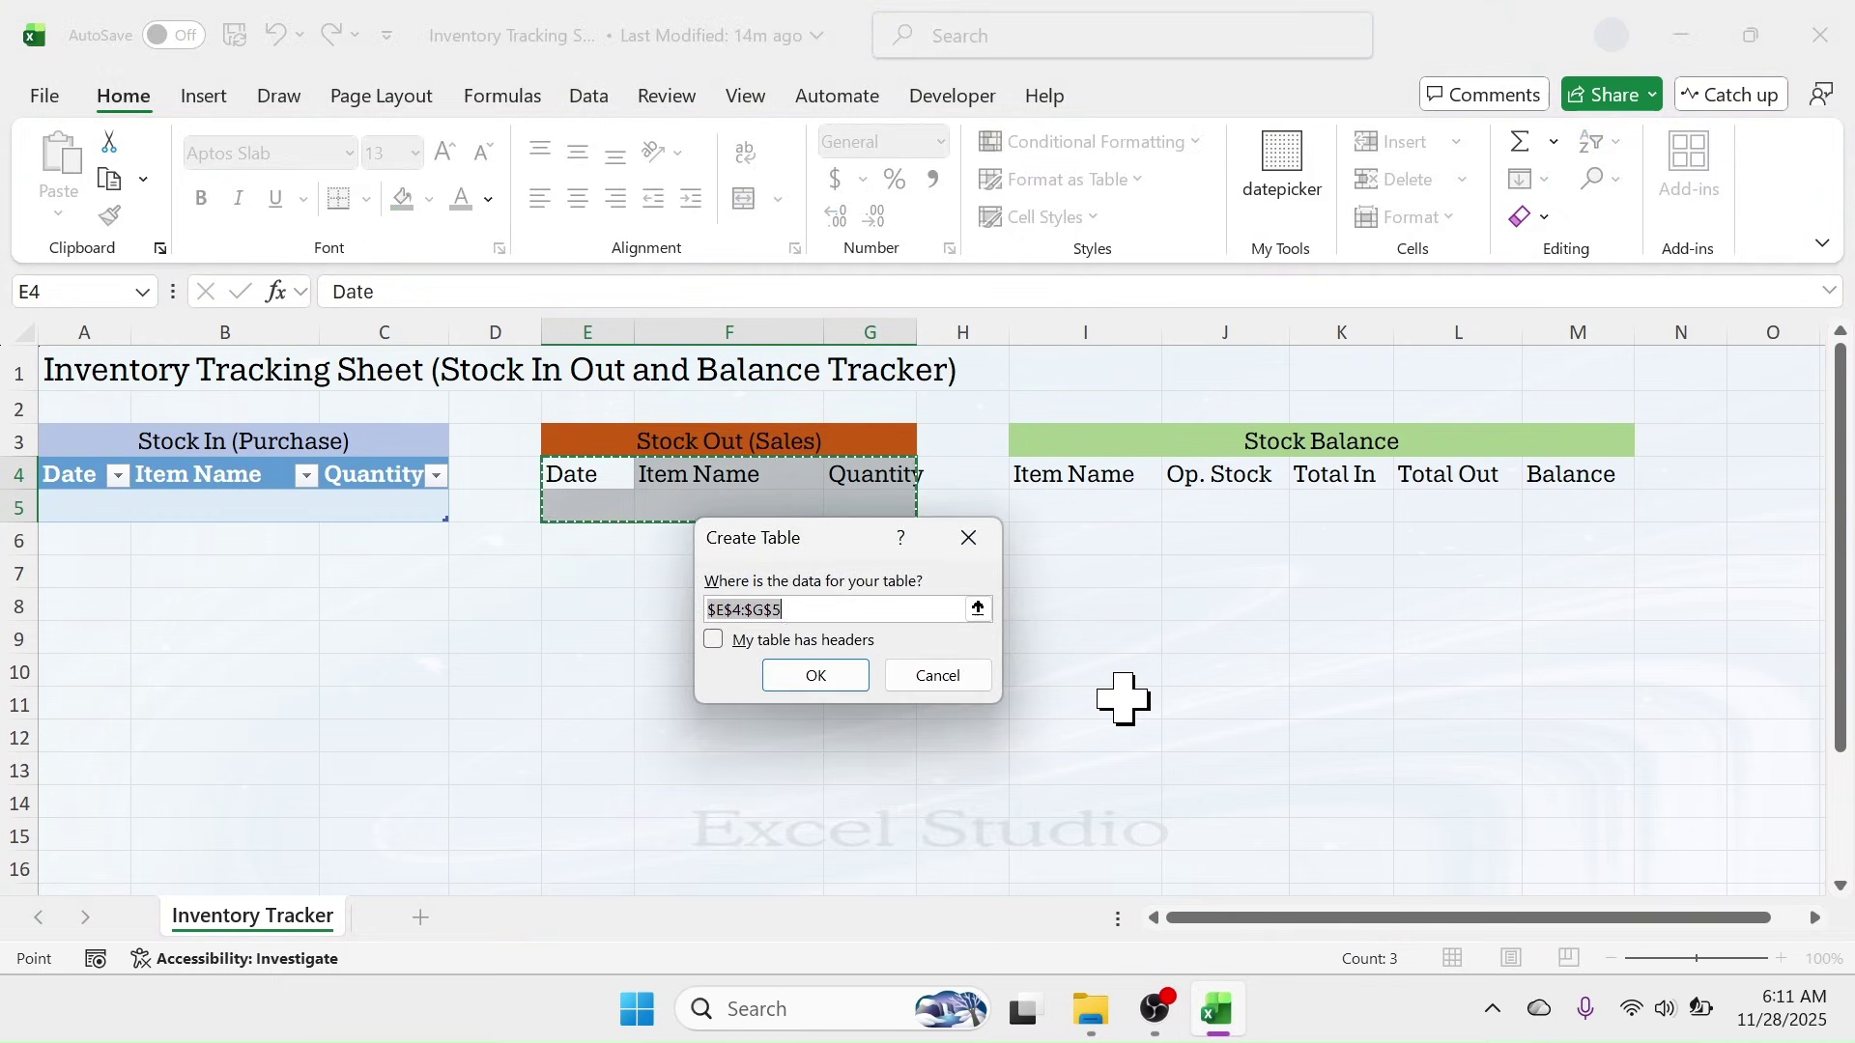
{"action": "left_click", "coordinate": [714, 640]}
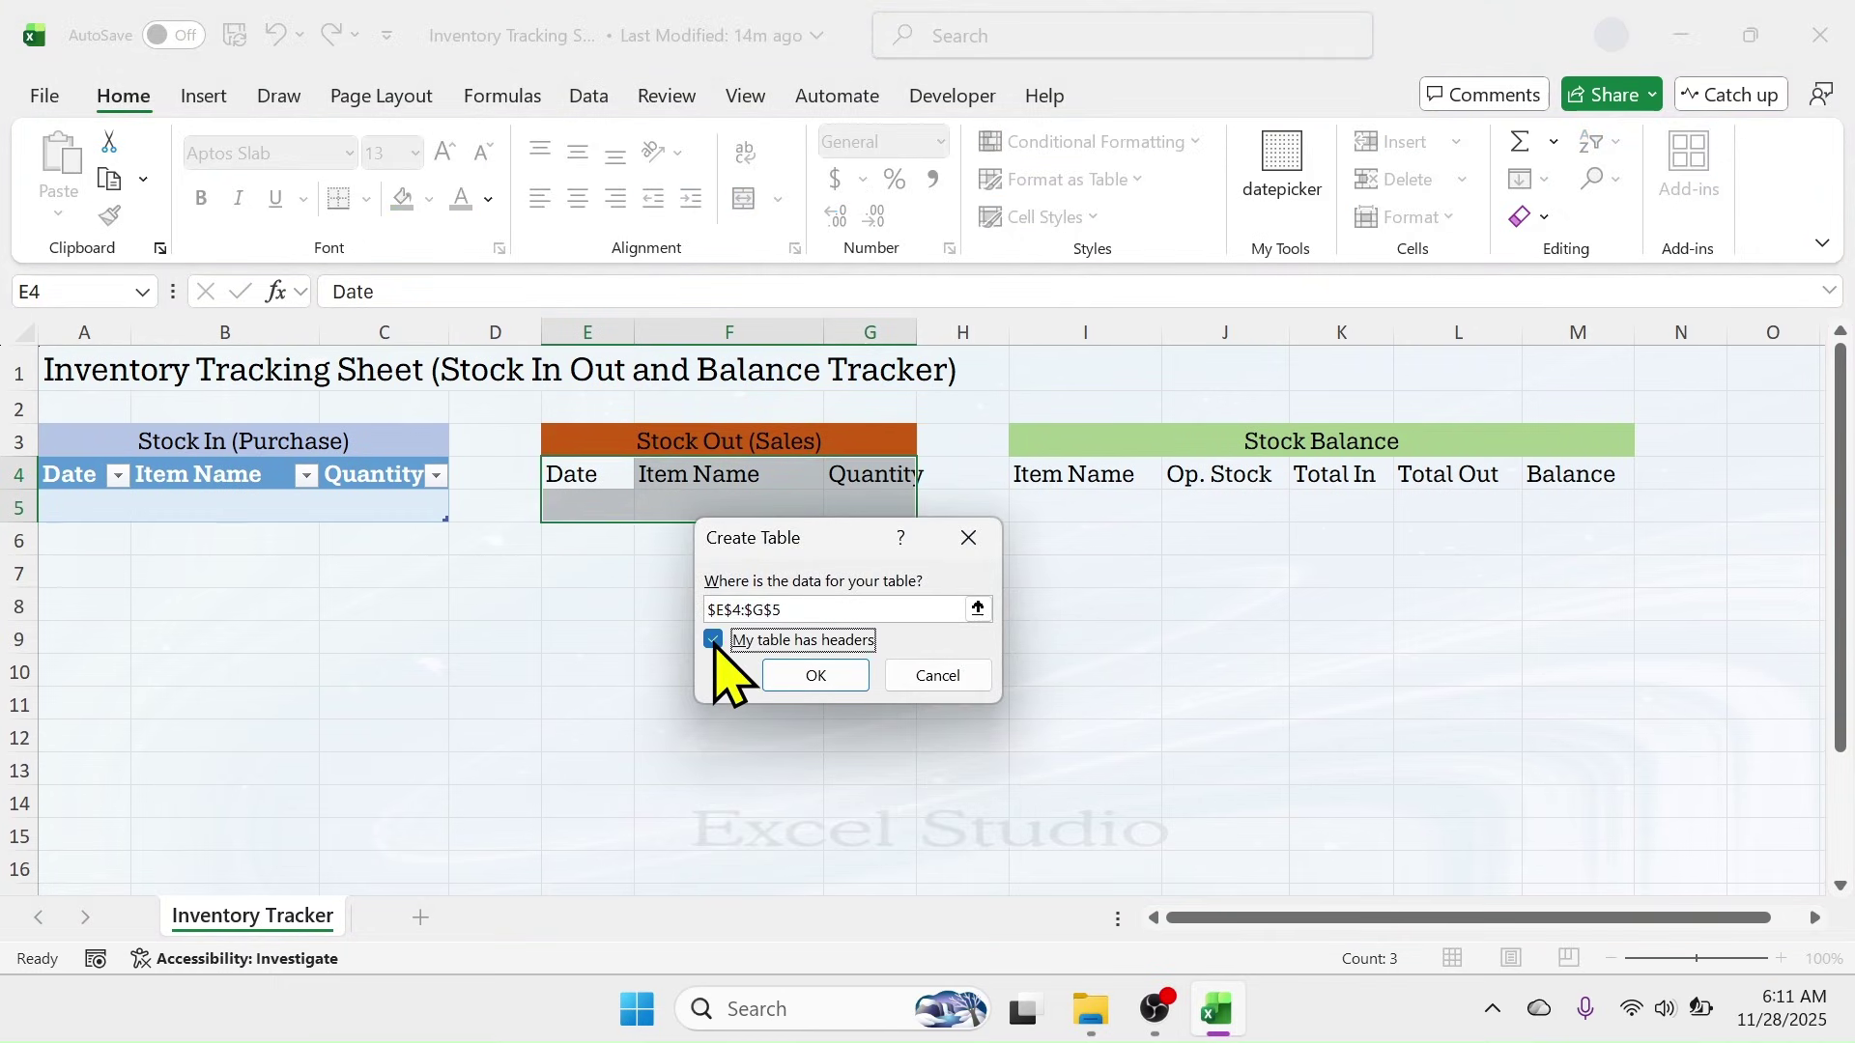
{"action": "left_click", "coordinate": [815, 677]}
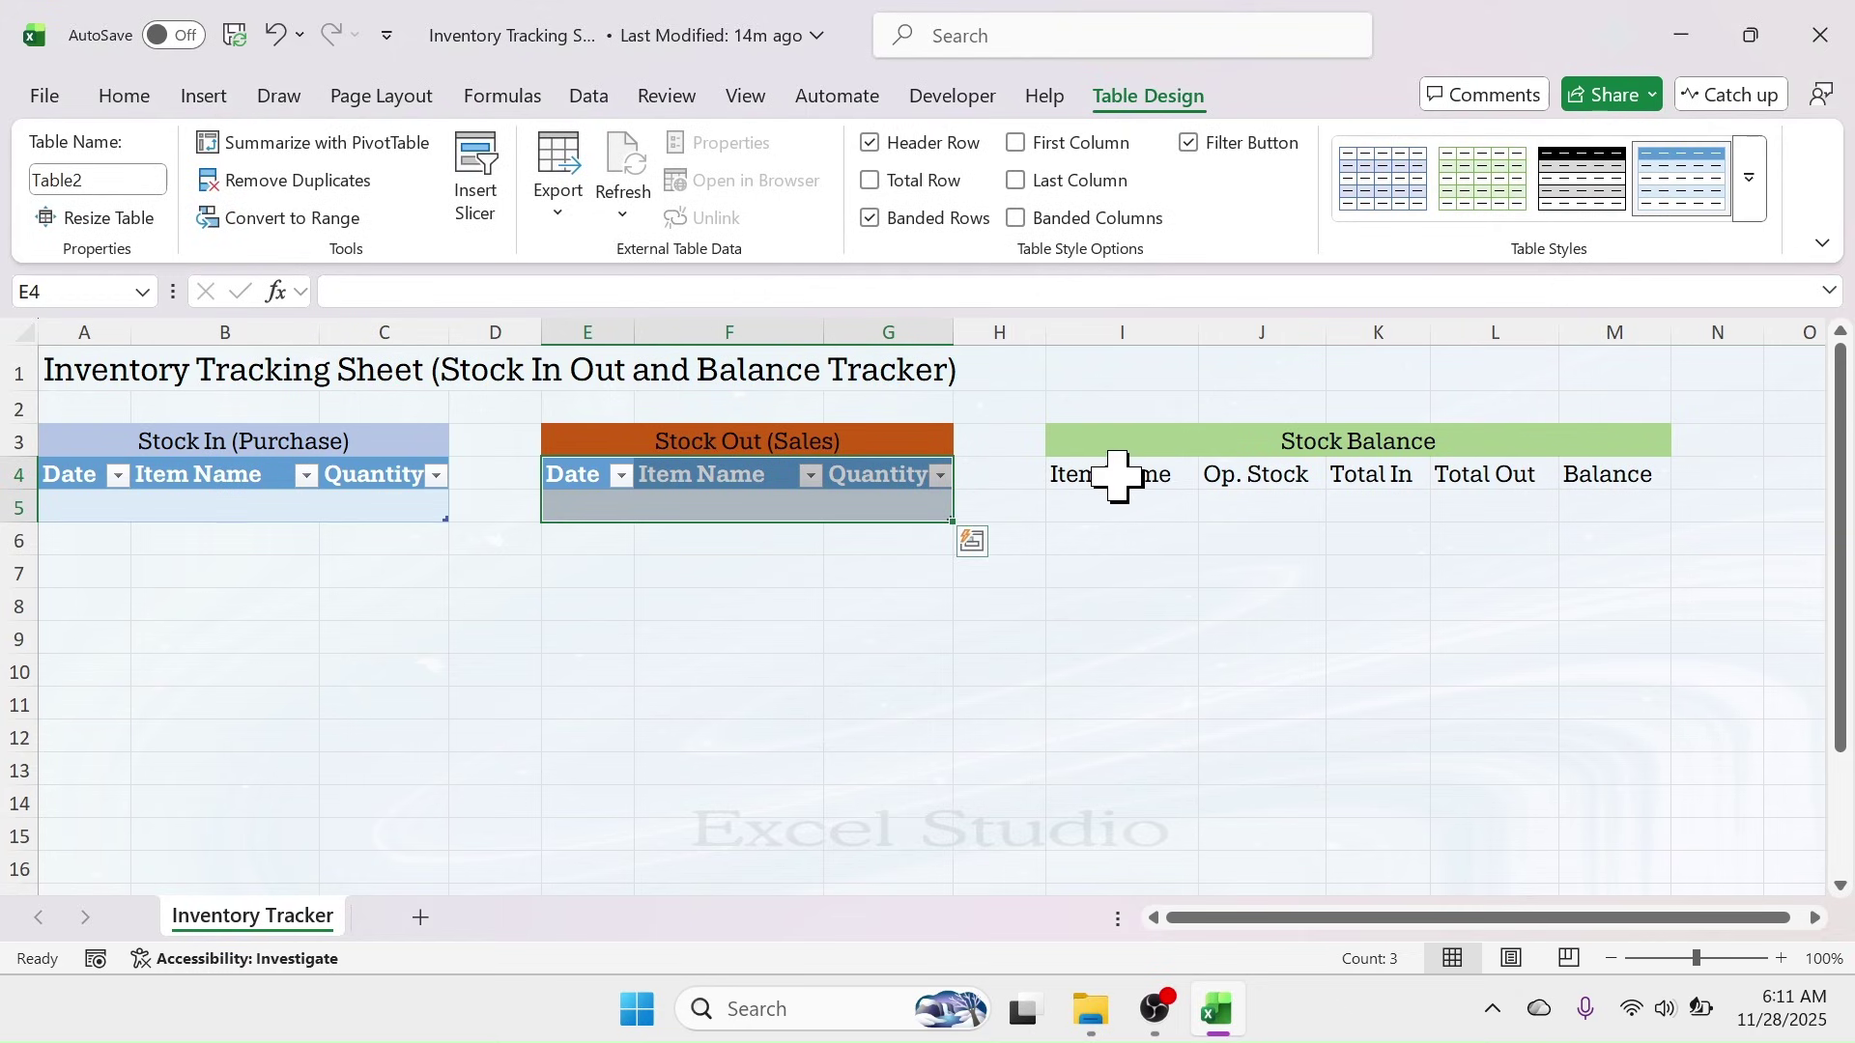
- Convert the Stock Balance range I4:M5 into a table, using its first row as headers
{"action": "left_click_drag", "start_coordinate": [1118, 476], "coordinate": [1599, 495]}
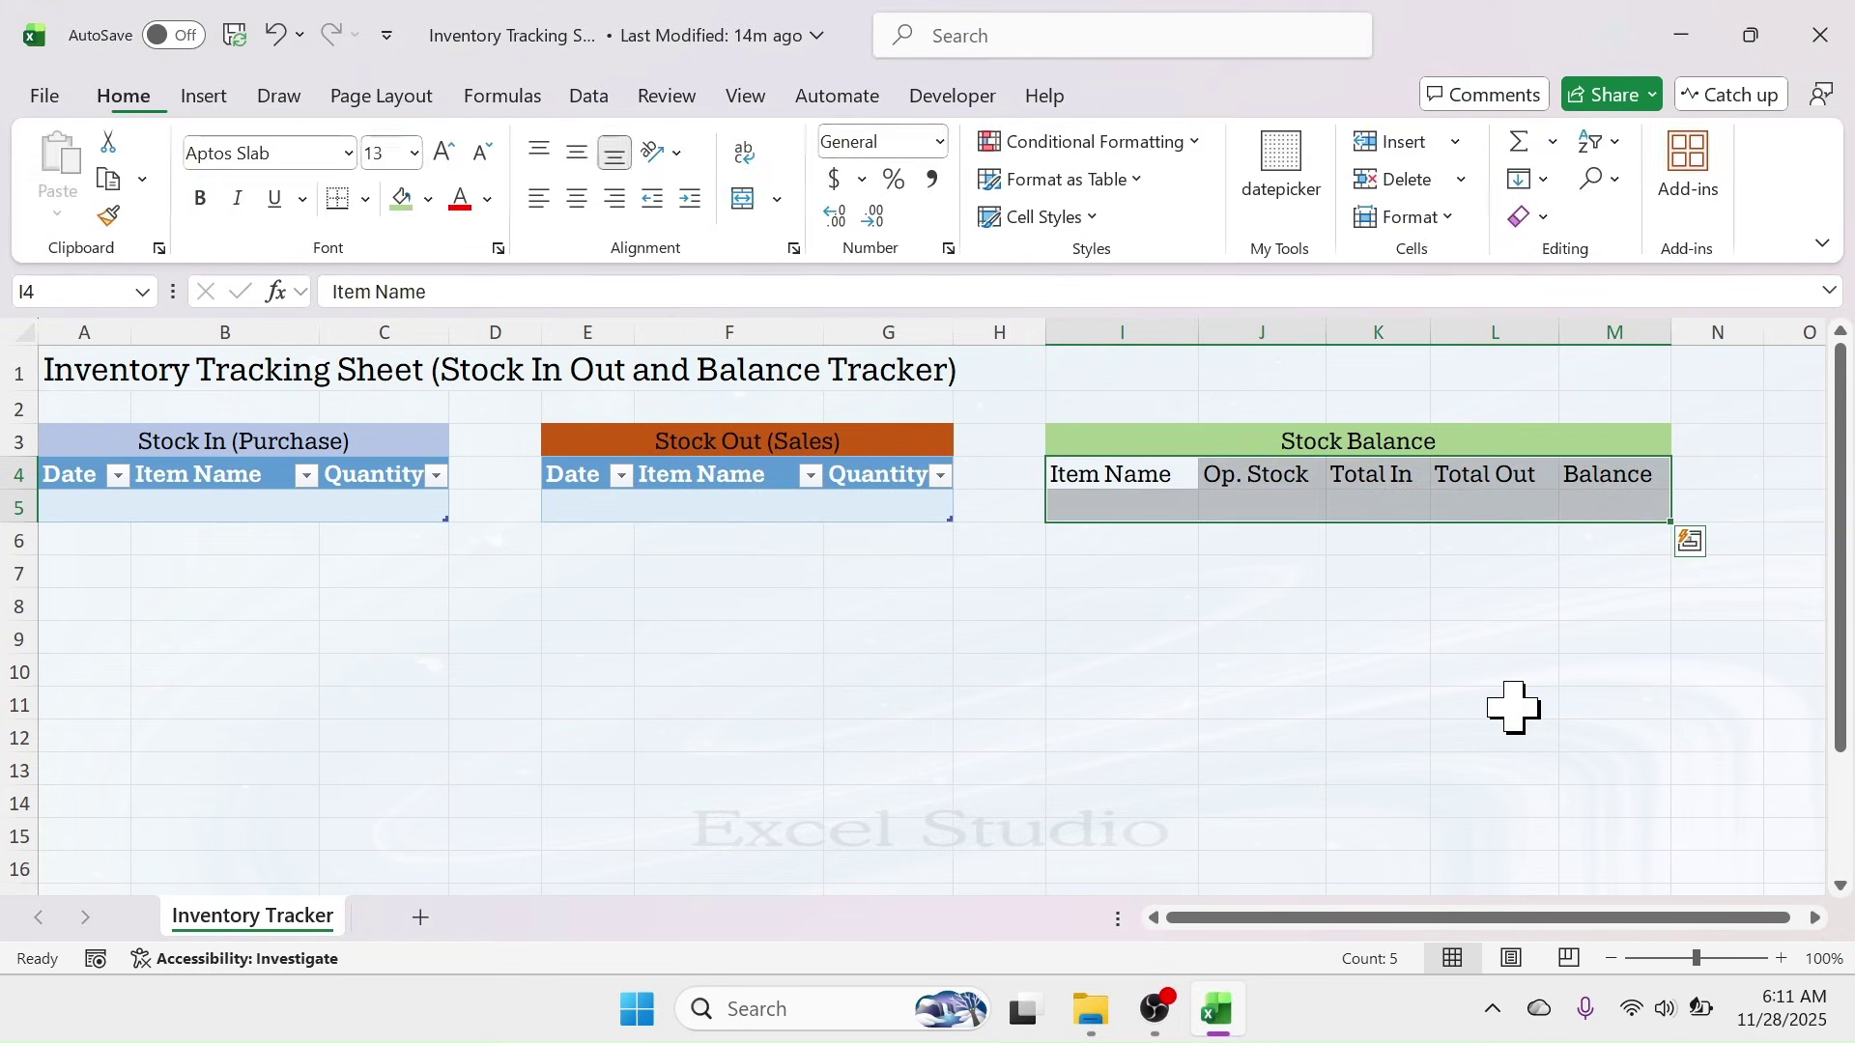
{"action": "key", "text": "ctrl+t"}
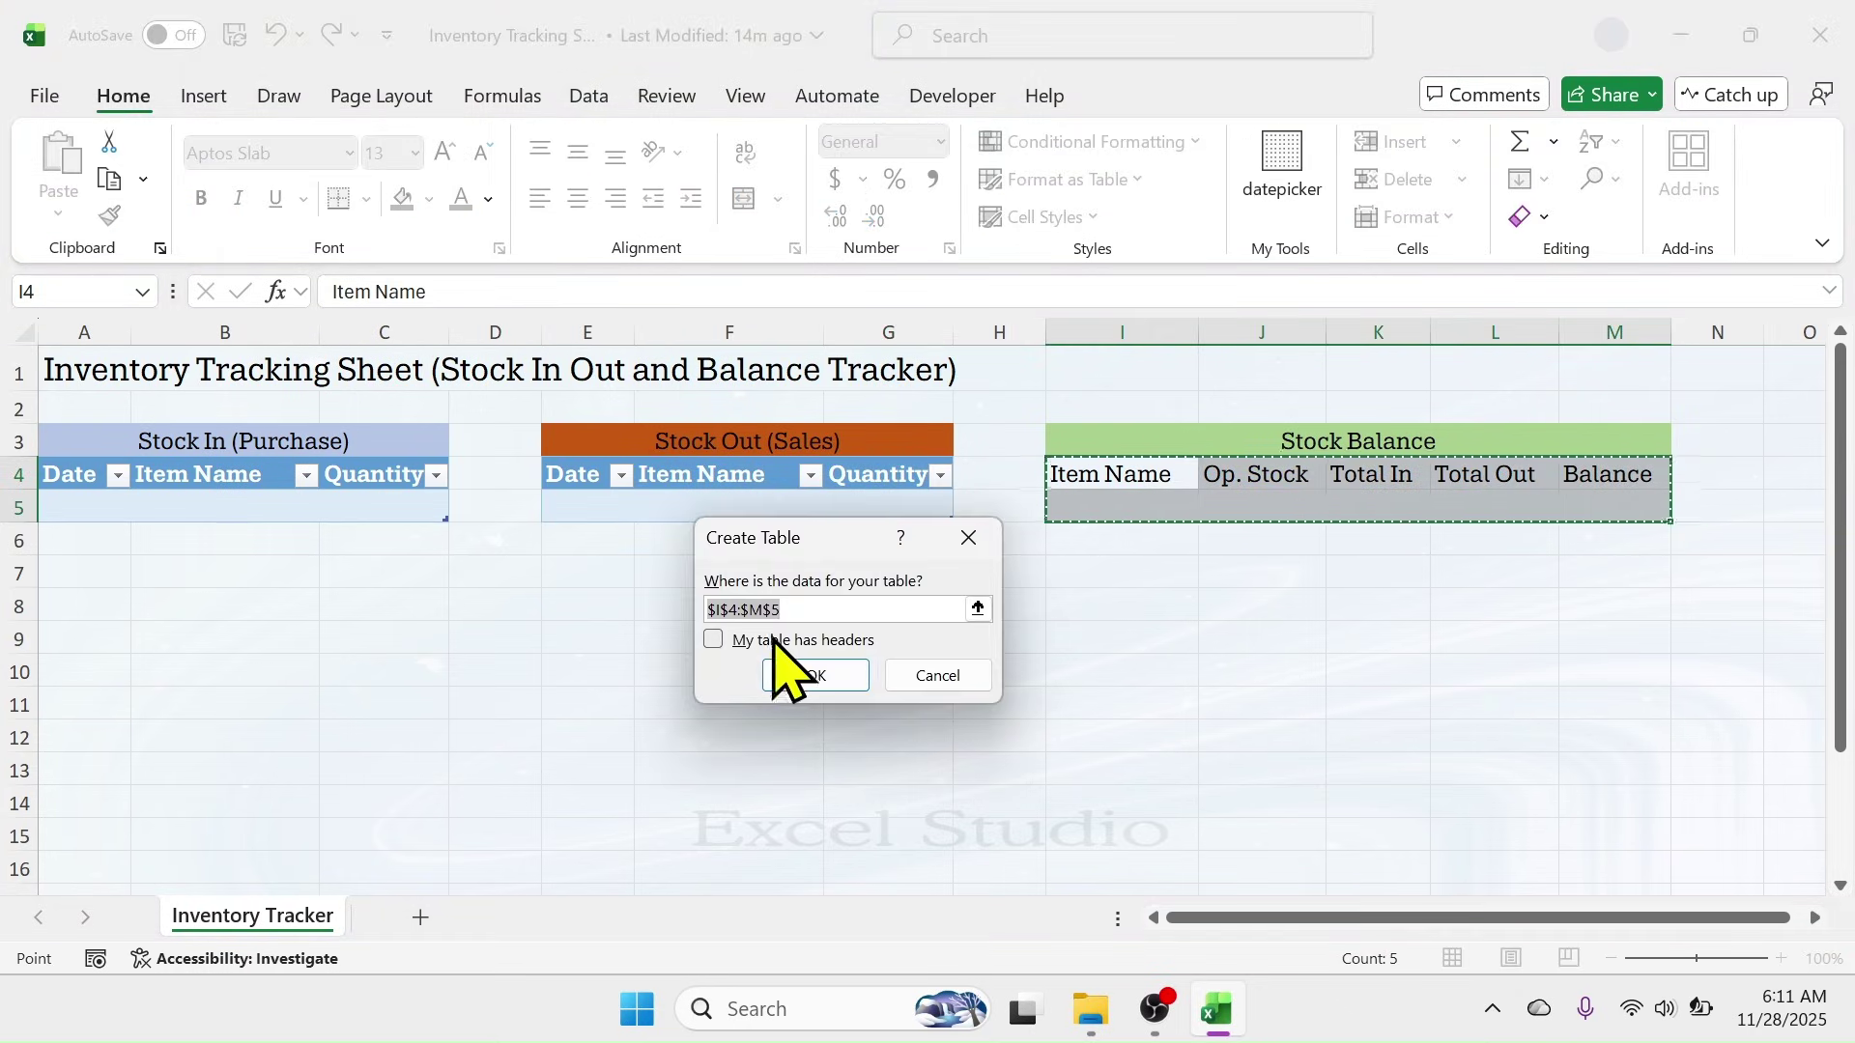
{"action": "left_click", "coordinate": [714, 640]}
{"action": "left_click", "coordinate": [815, 675]}
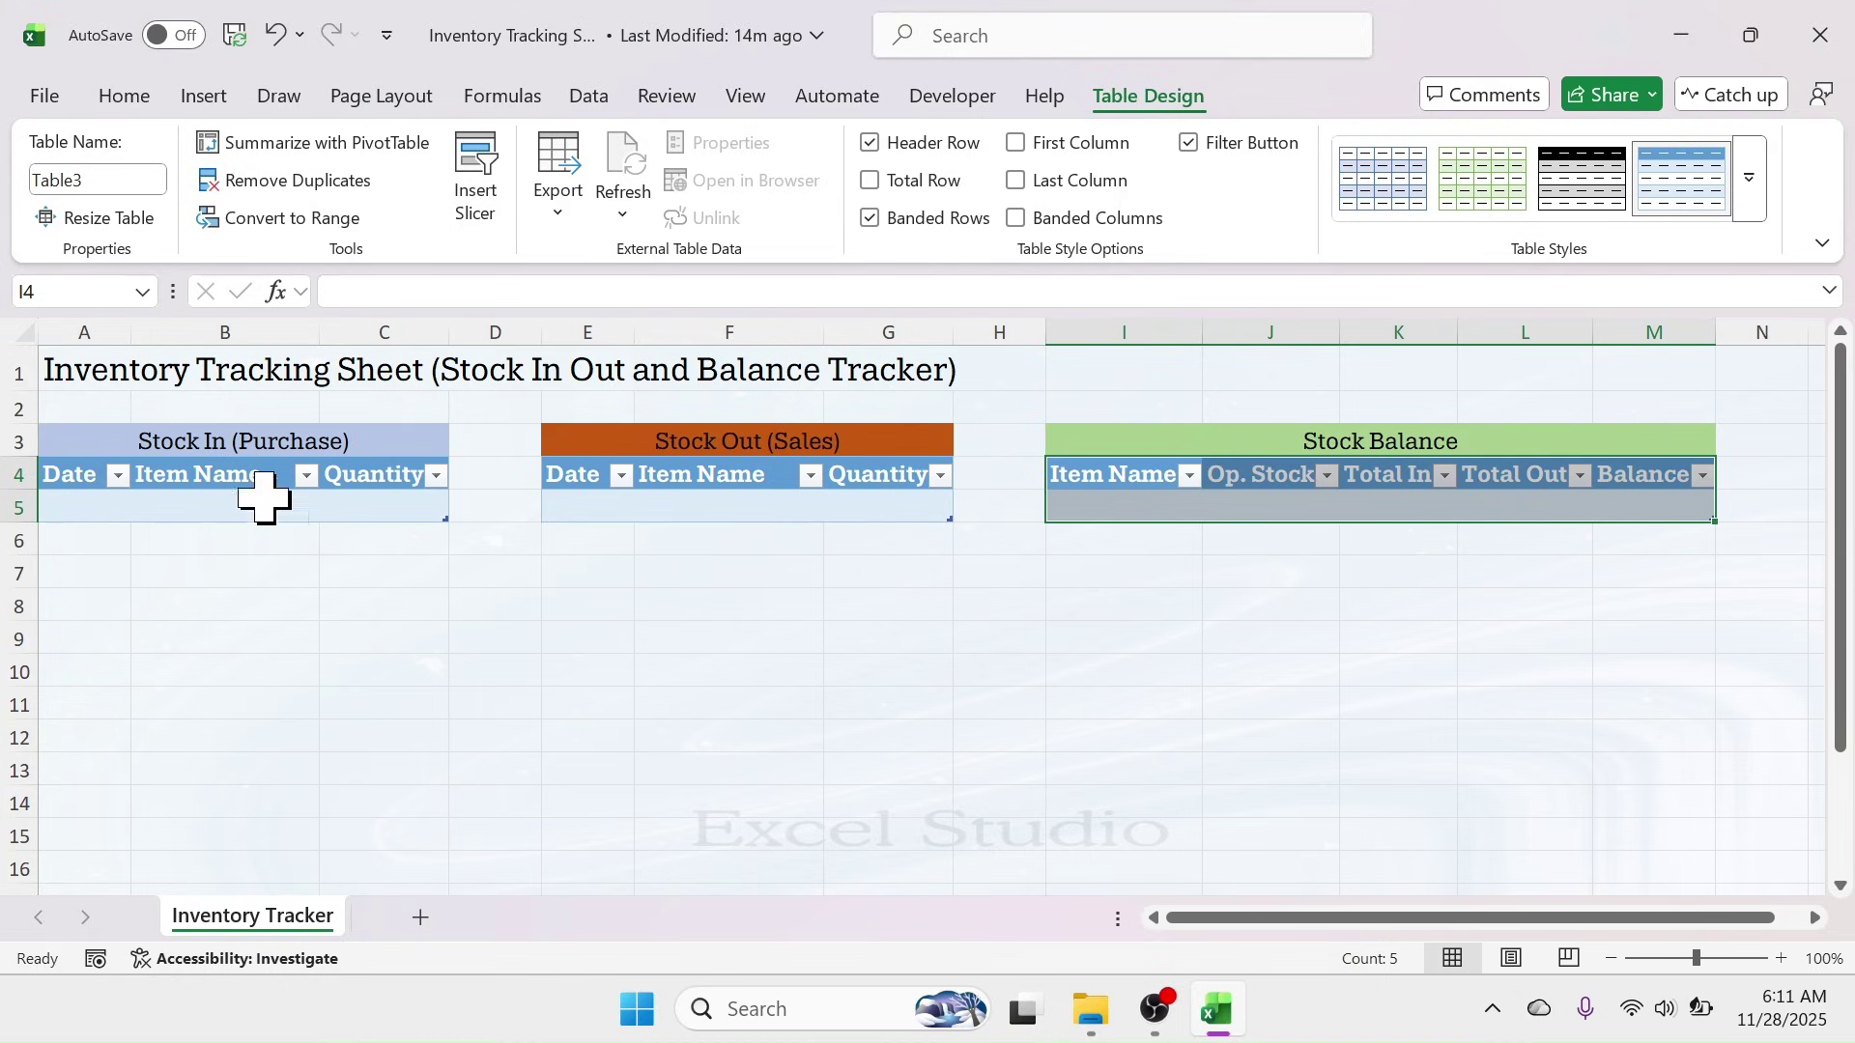
- Name the Stock In table stock_in
{"action": "left_click", "coordinate": [232, 486]}
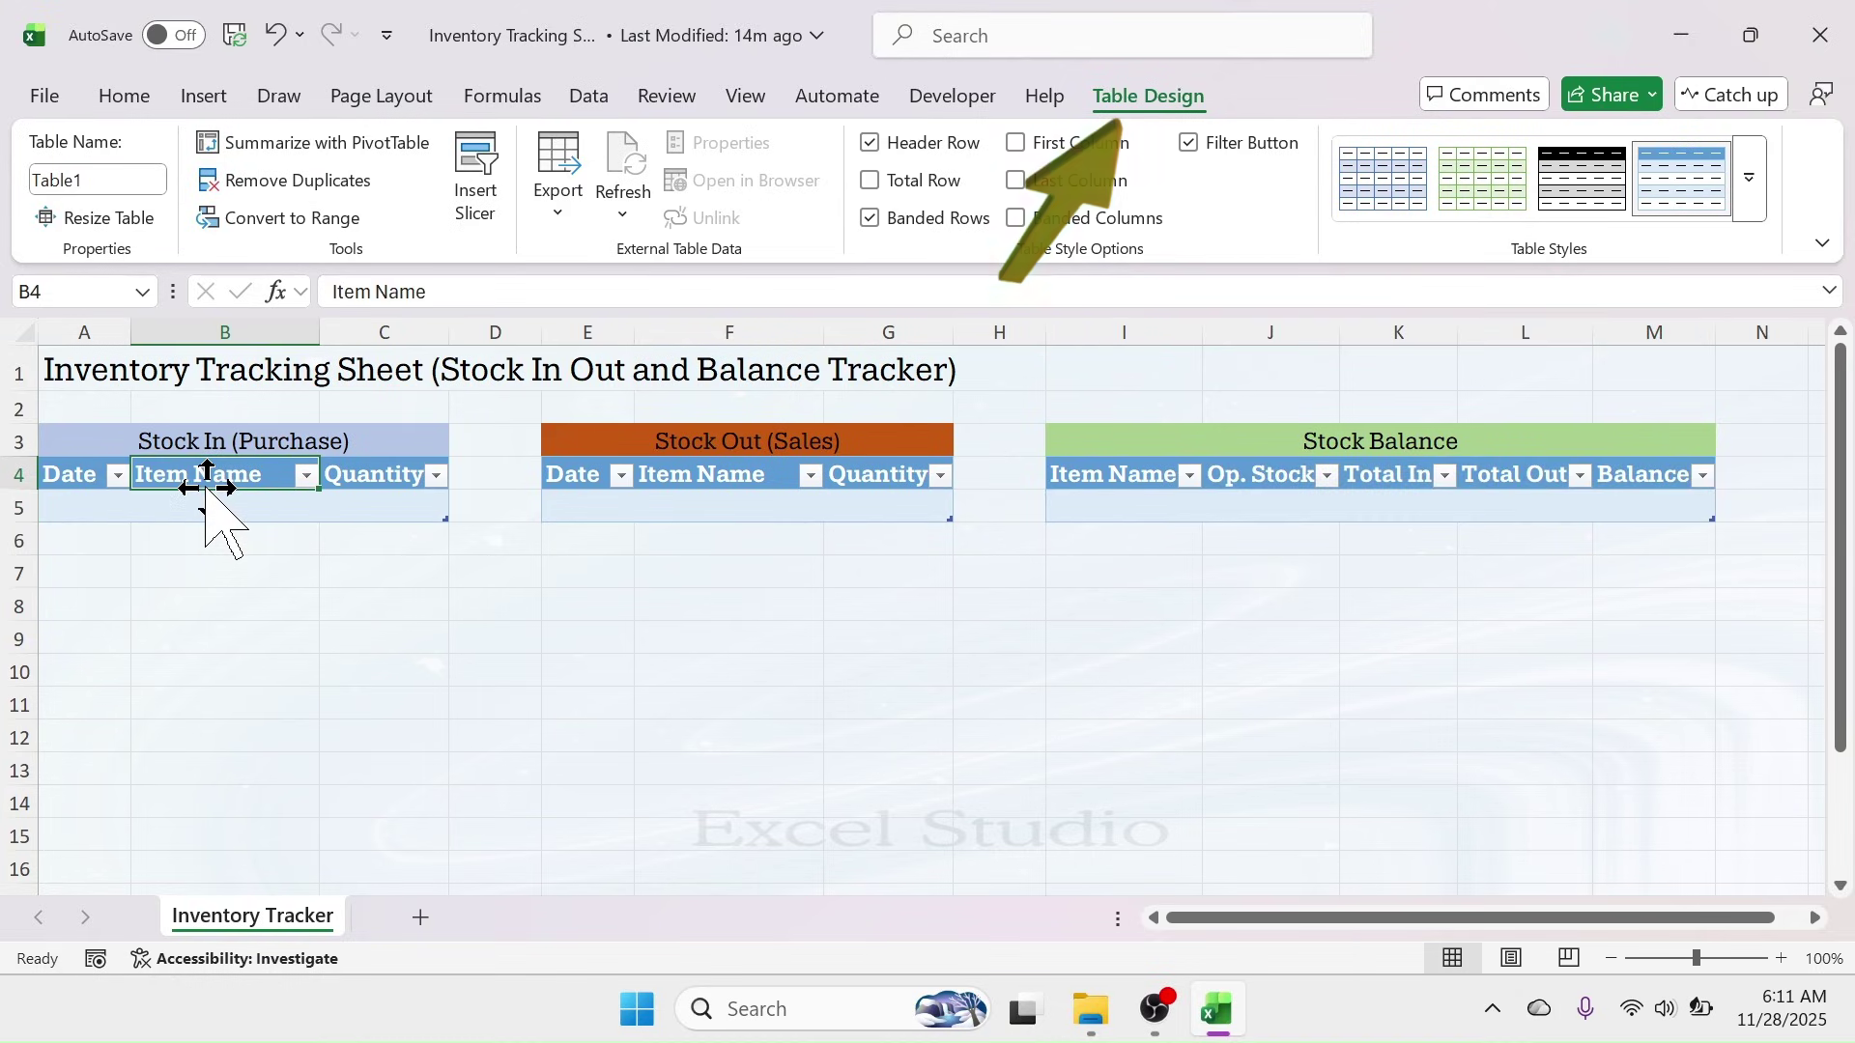
{"action": "left_click", "coordinate": [101, 179]}
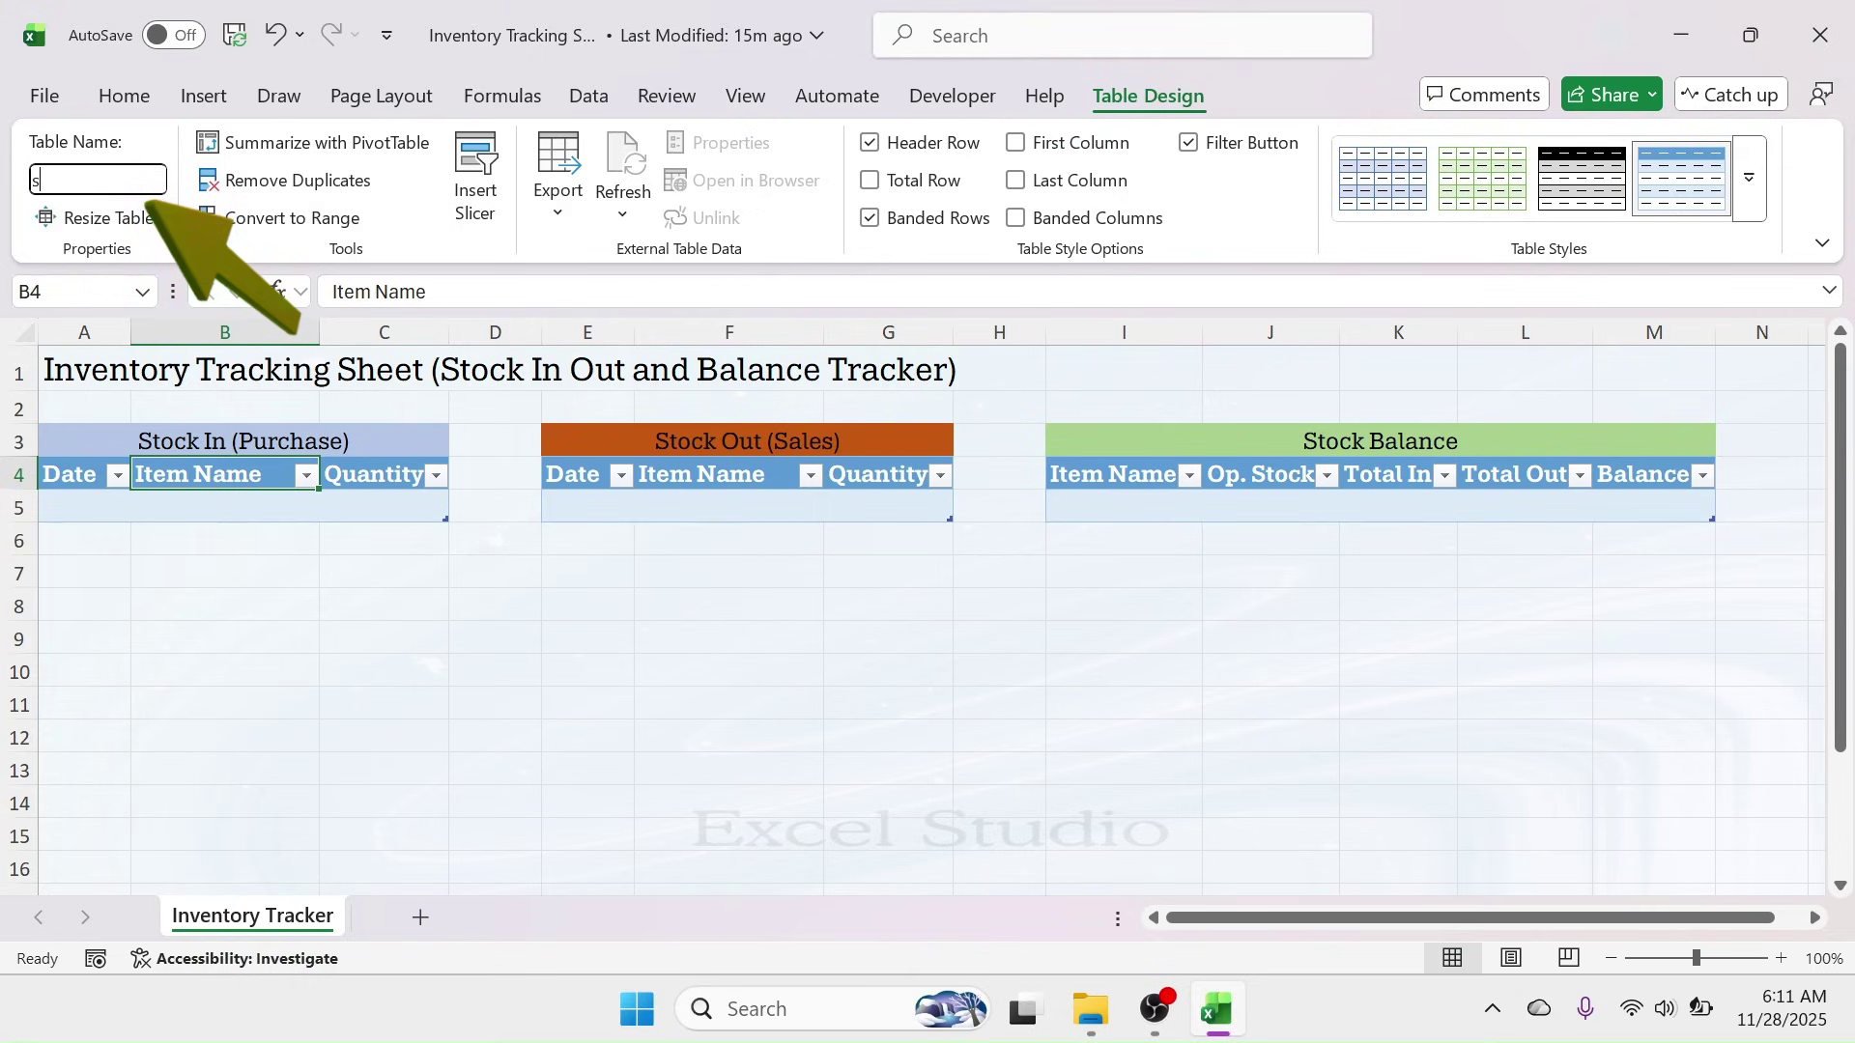
{"action": "type", "text": "stock_in"}
{"action": "key", "text": "Return"}
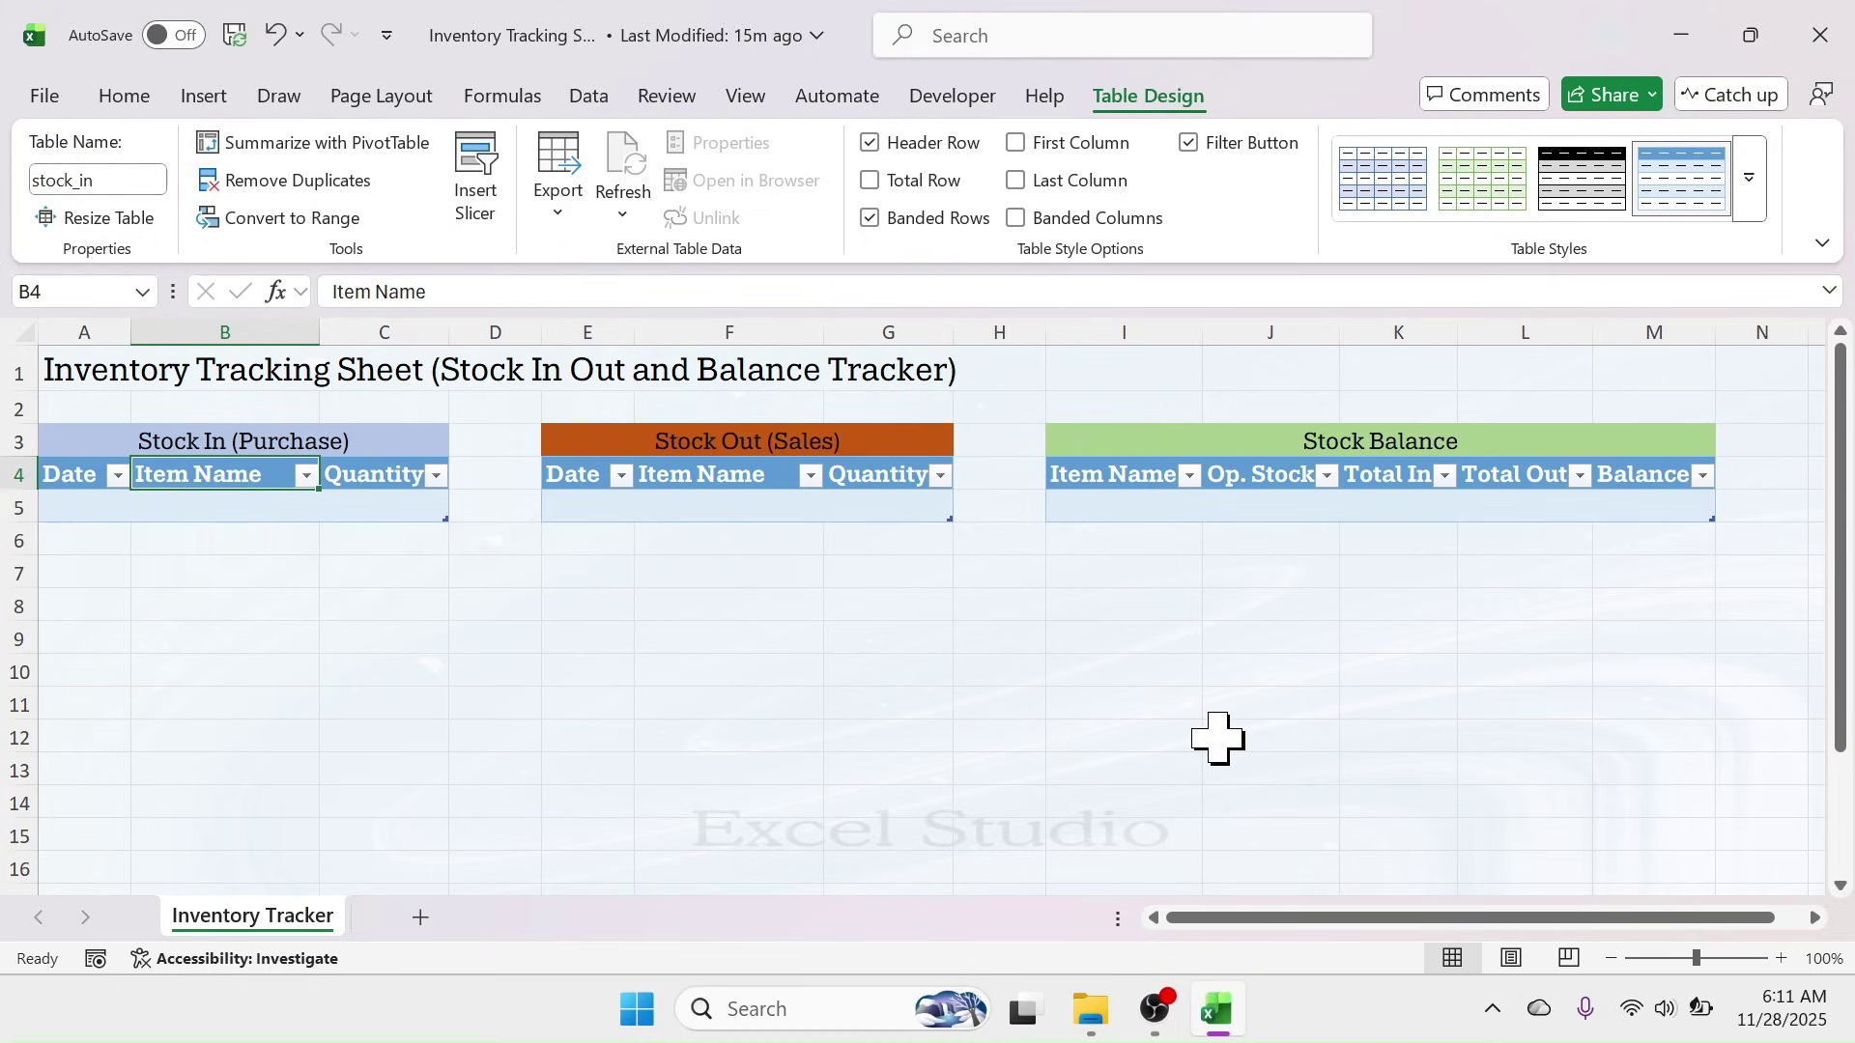
- Name the Stock Out table stock_out and the Stock Balance table stock_balance
{"action": "left_click", "coordinate": [716, 478]}
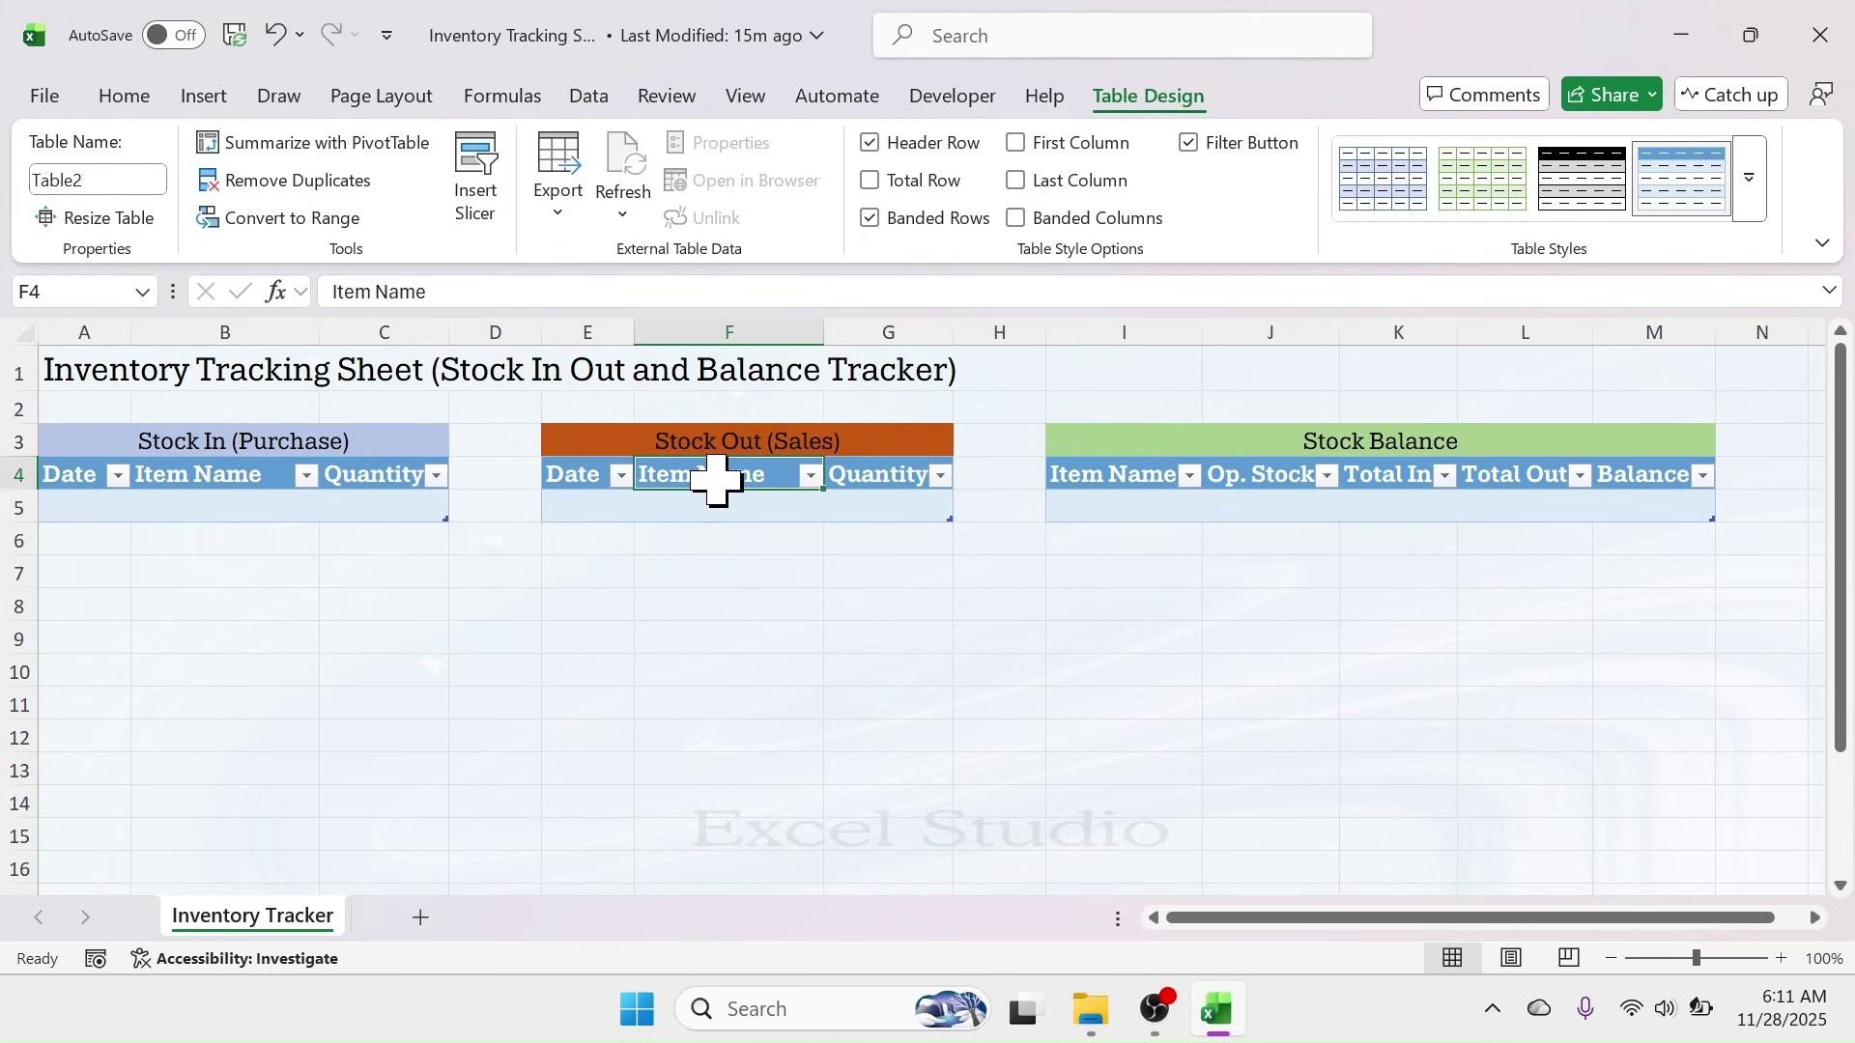
{"action": "left_click", "coordinate": [93, 179]}
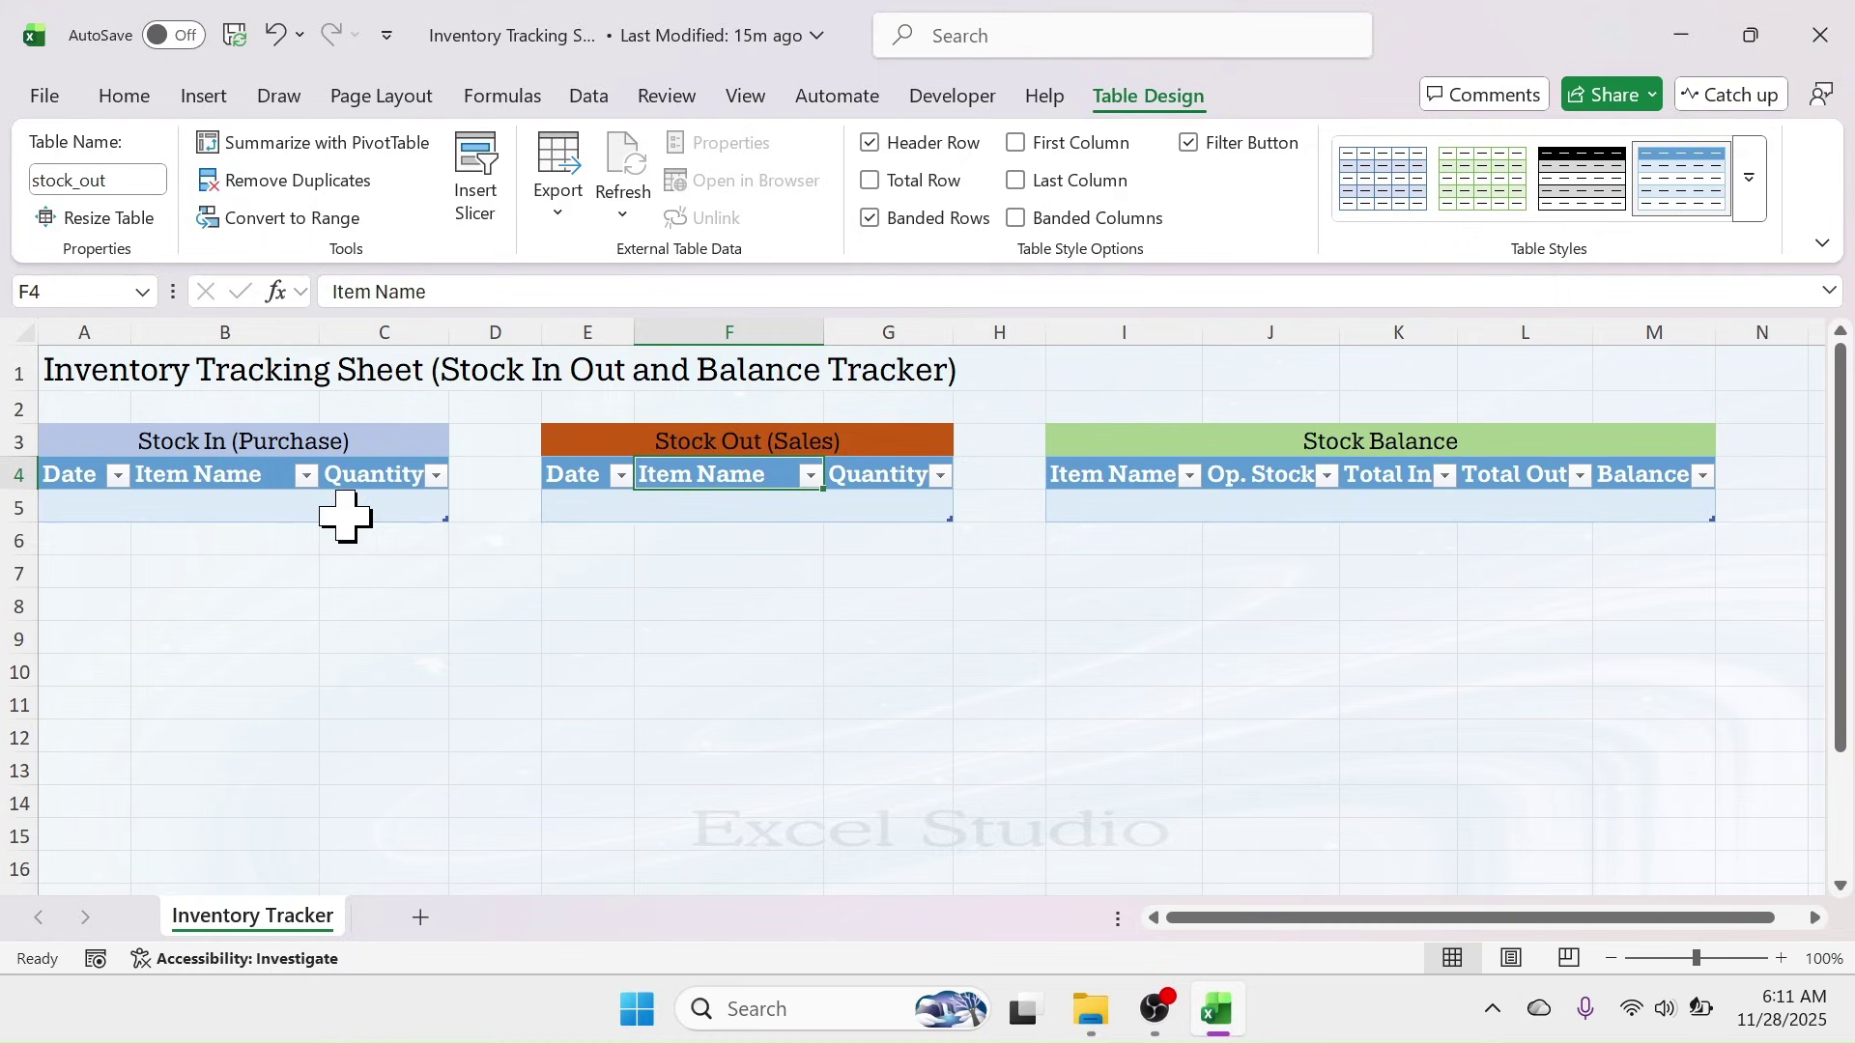
{"action": "left_click", "coordinate": [1286, 480]}
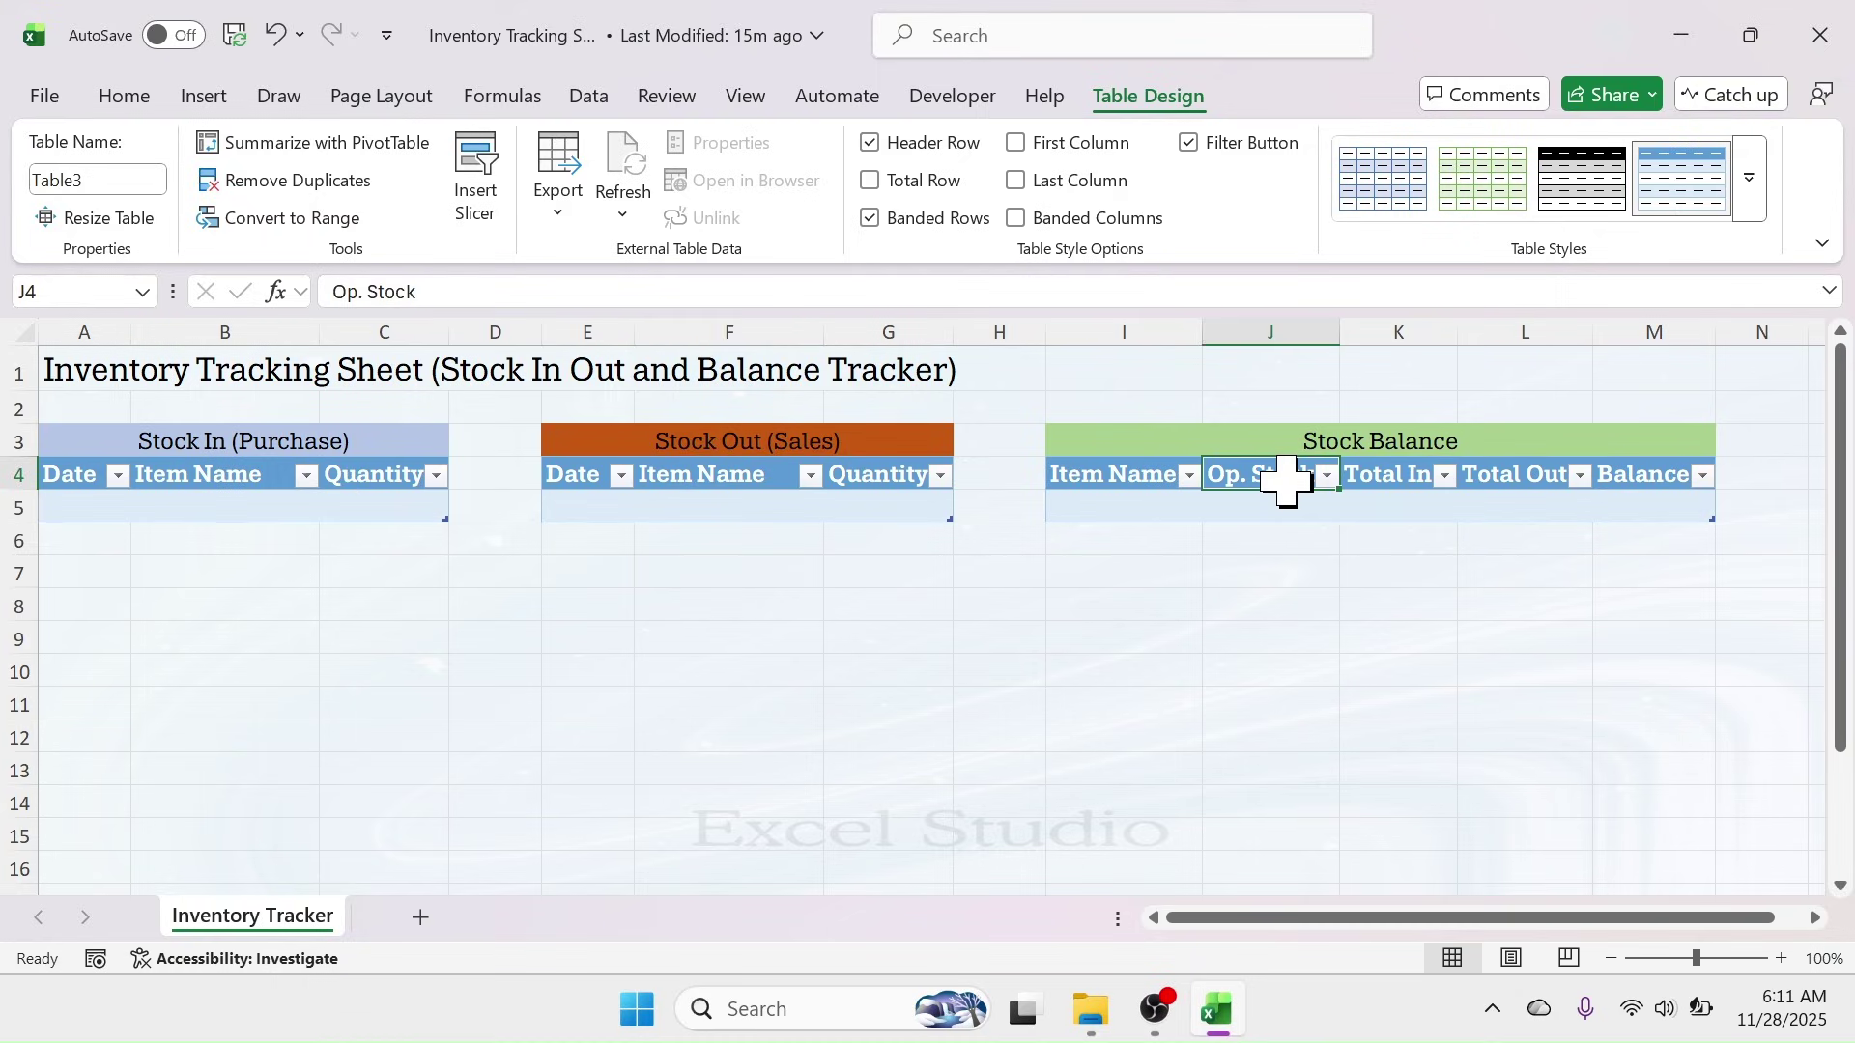
{"action": "left_click", "coordinate": [92, 181]}
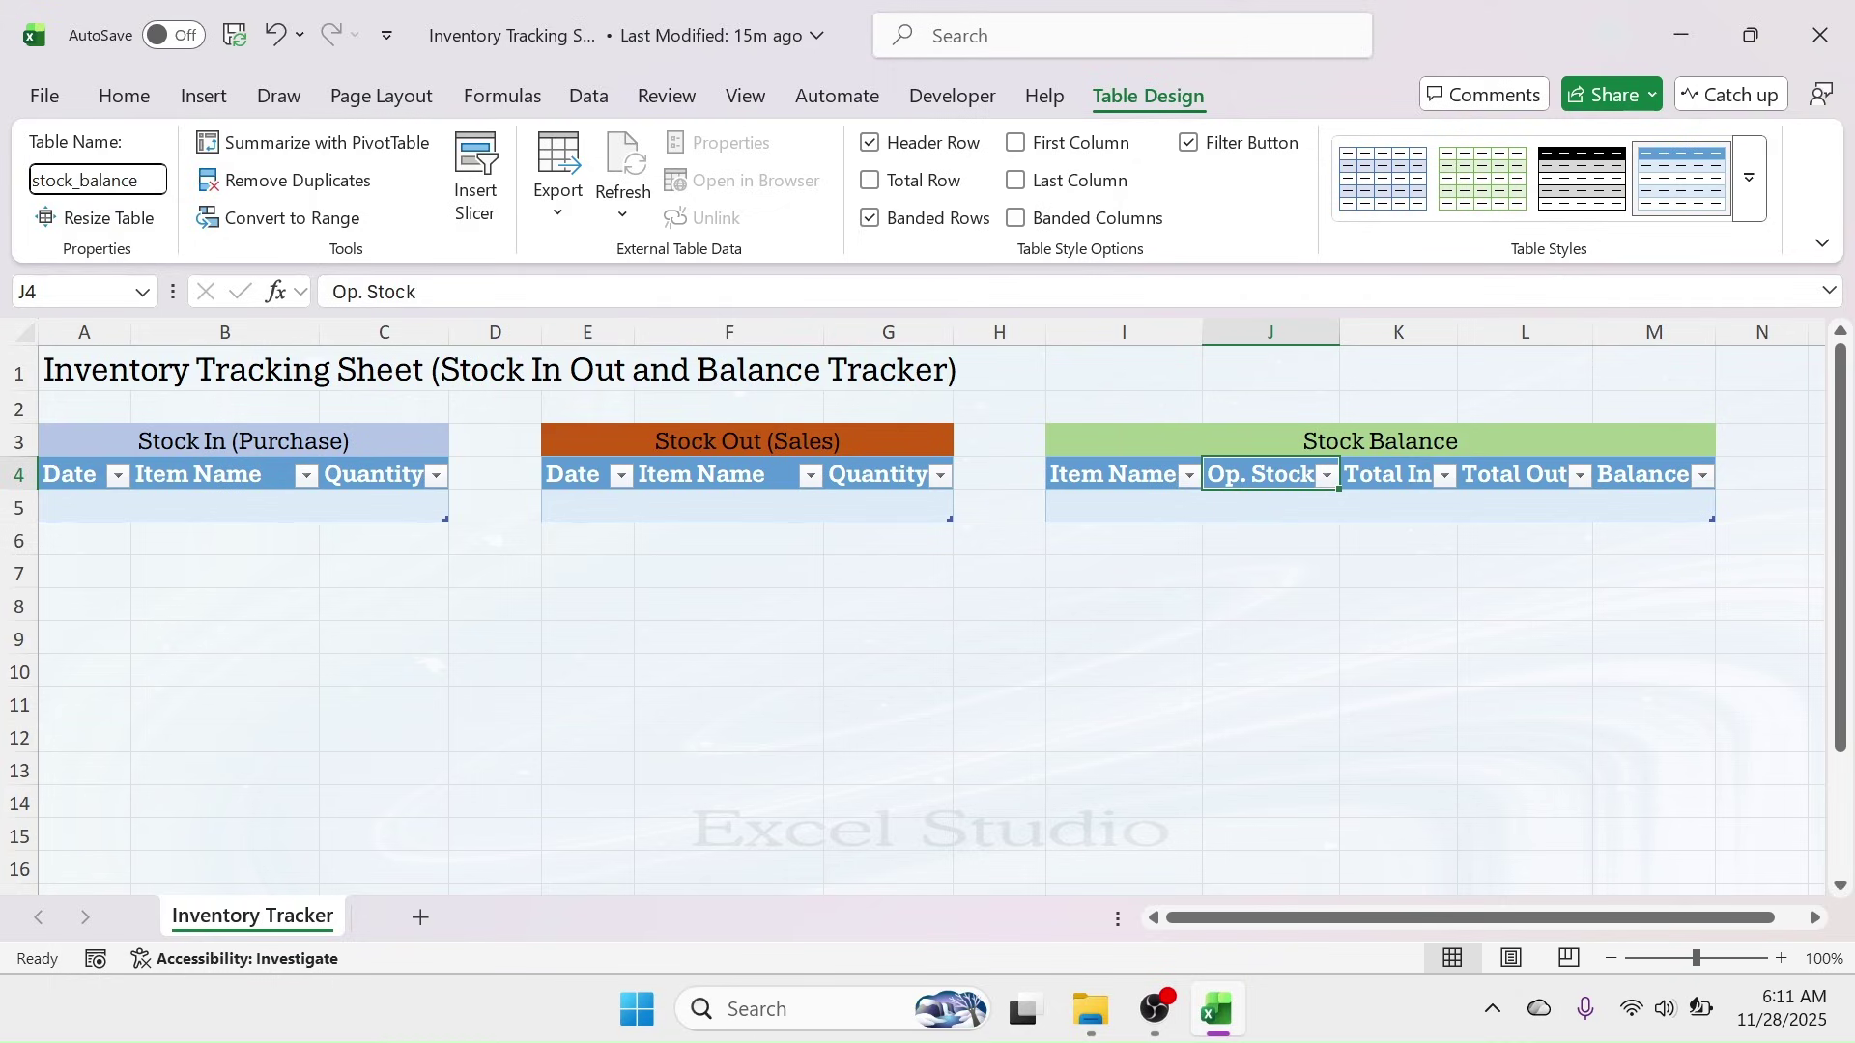
{"action": "left_click", "coordinate": [1074, 638]}
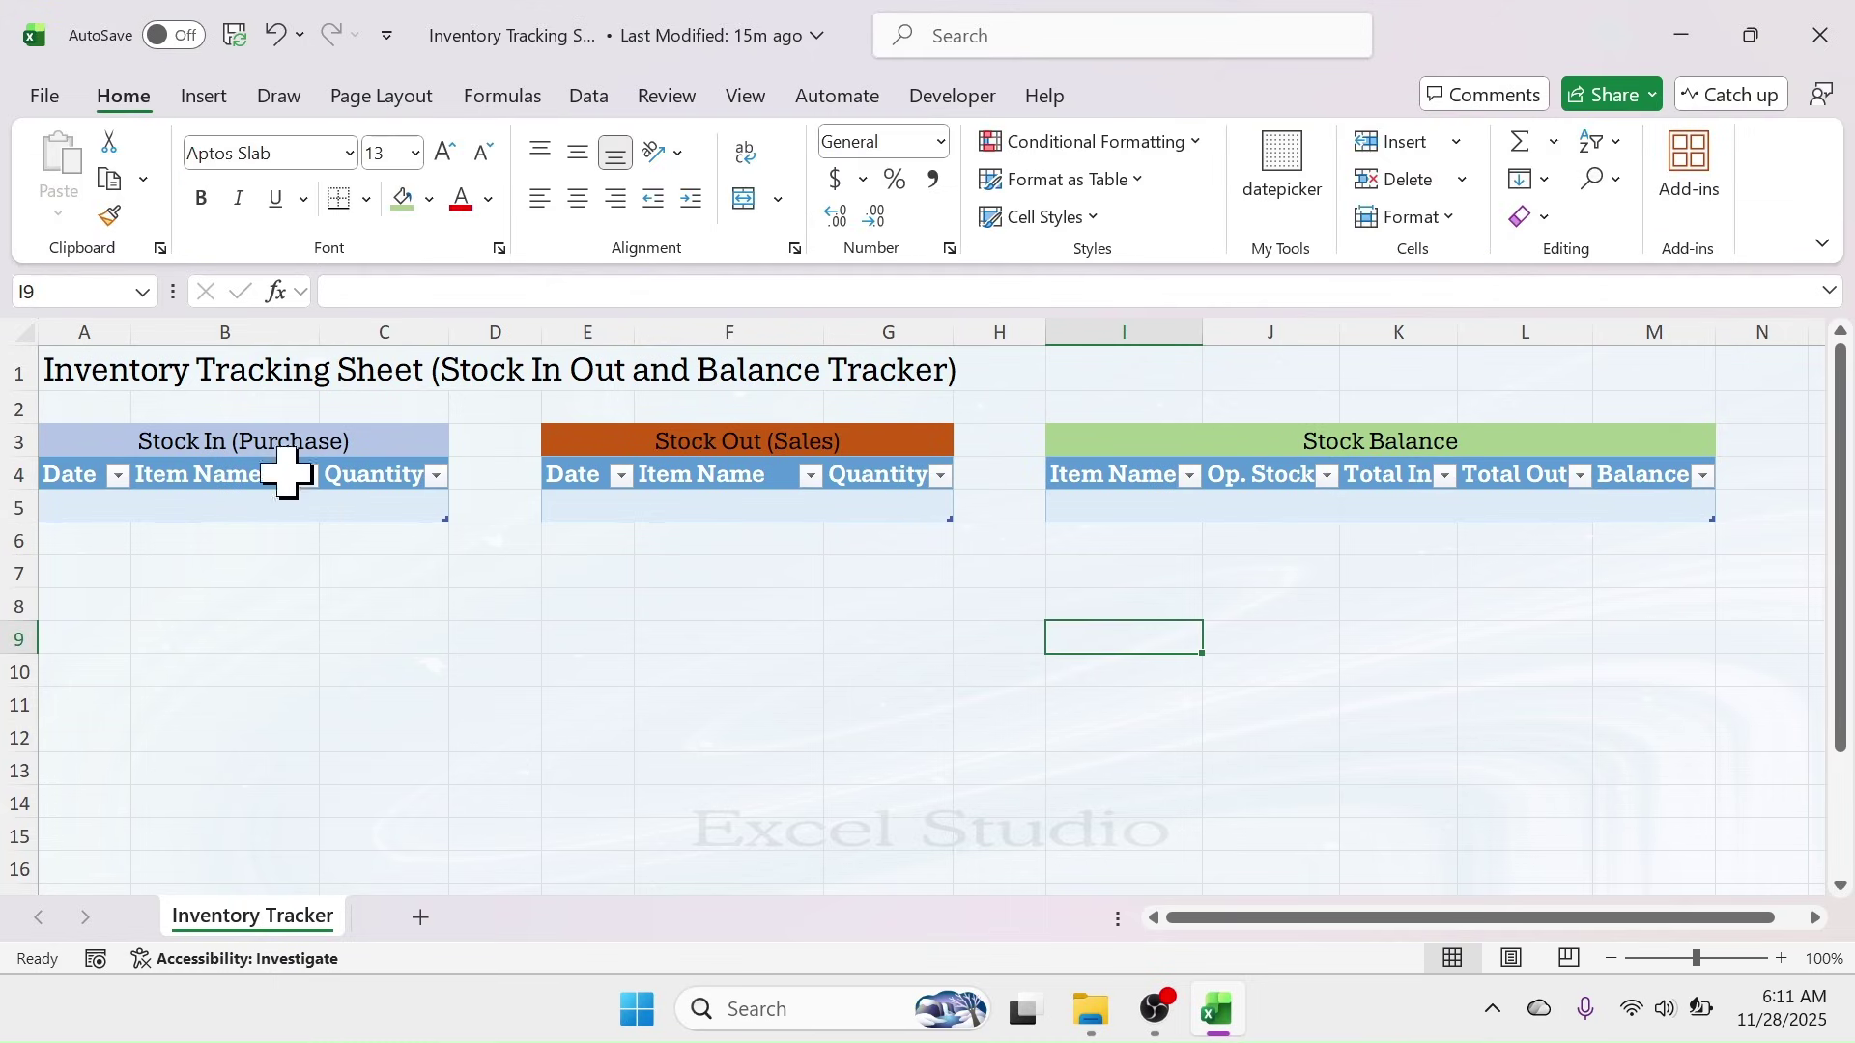
- Apply the light blue gridded table style to the Stock In table and the light orange gridded style to the Stock Out table
{"action": "left_click", "coordinate": [207, 478]}
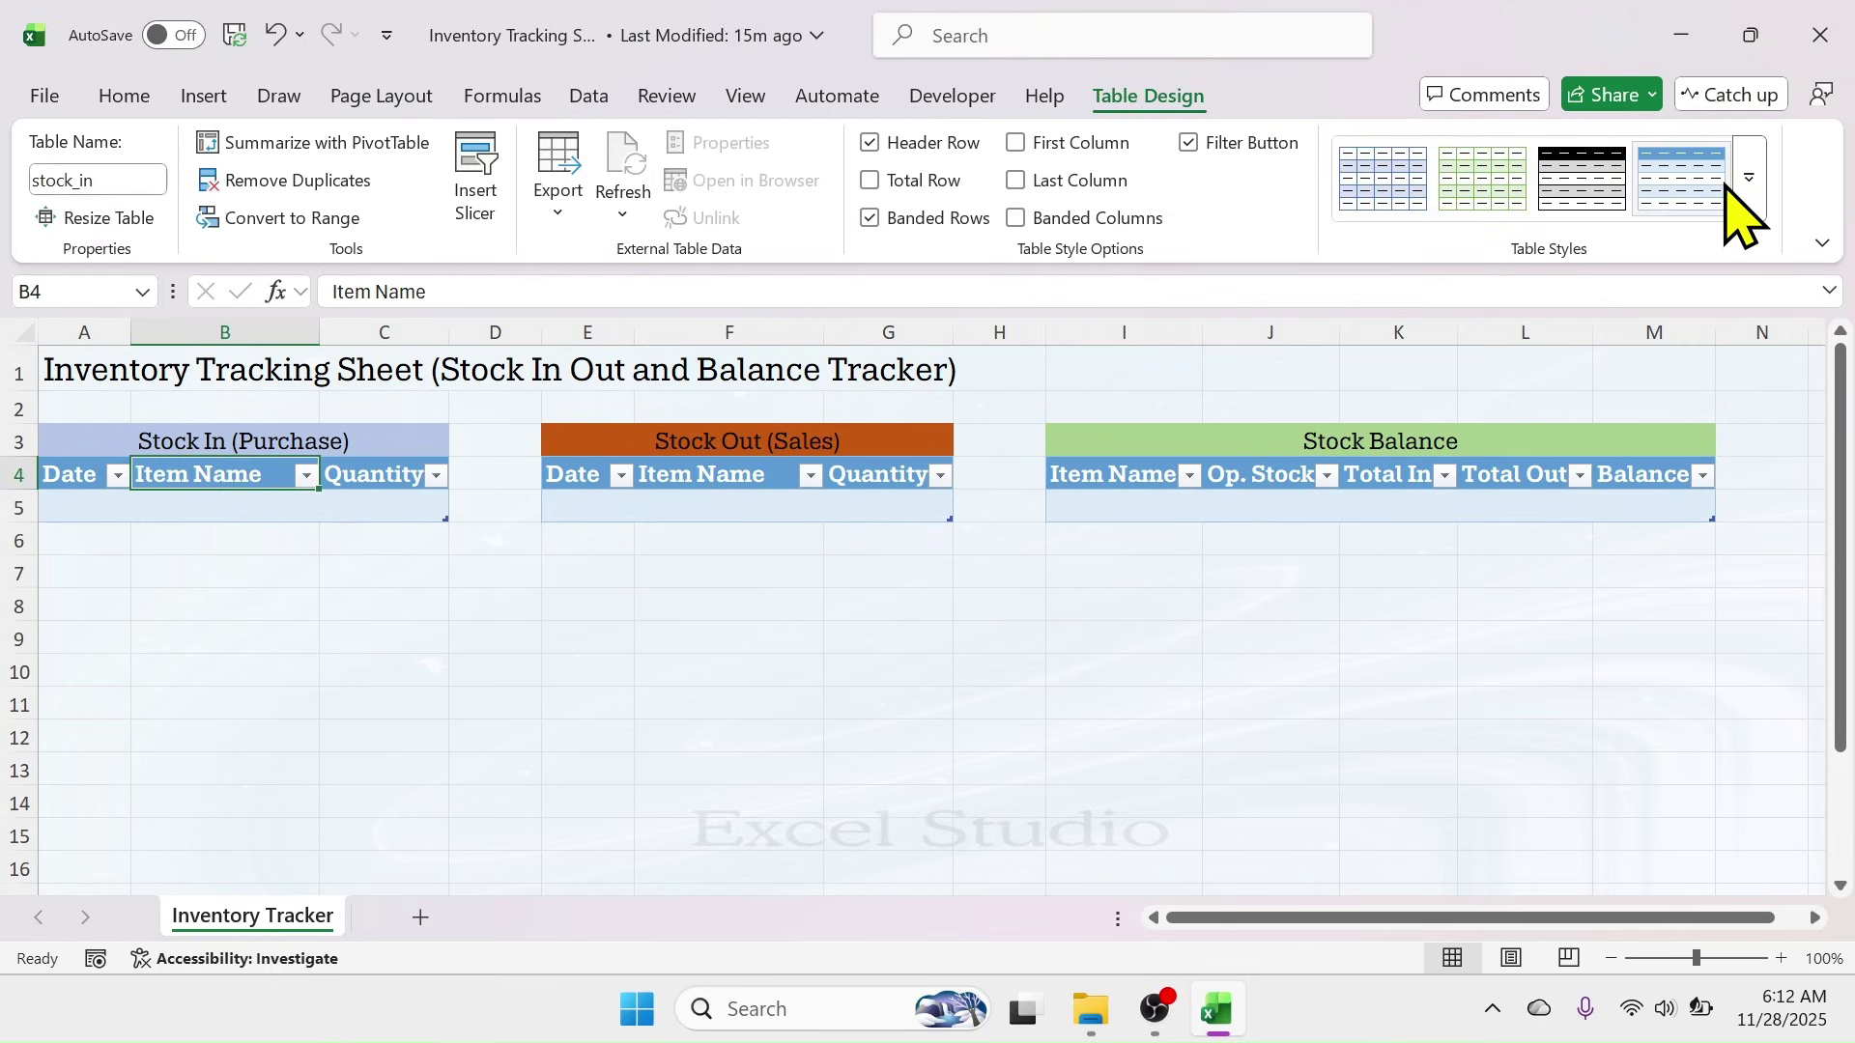
{"action": "left_click", "coordinate": [1751, 198]}
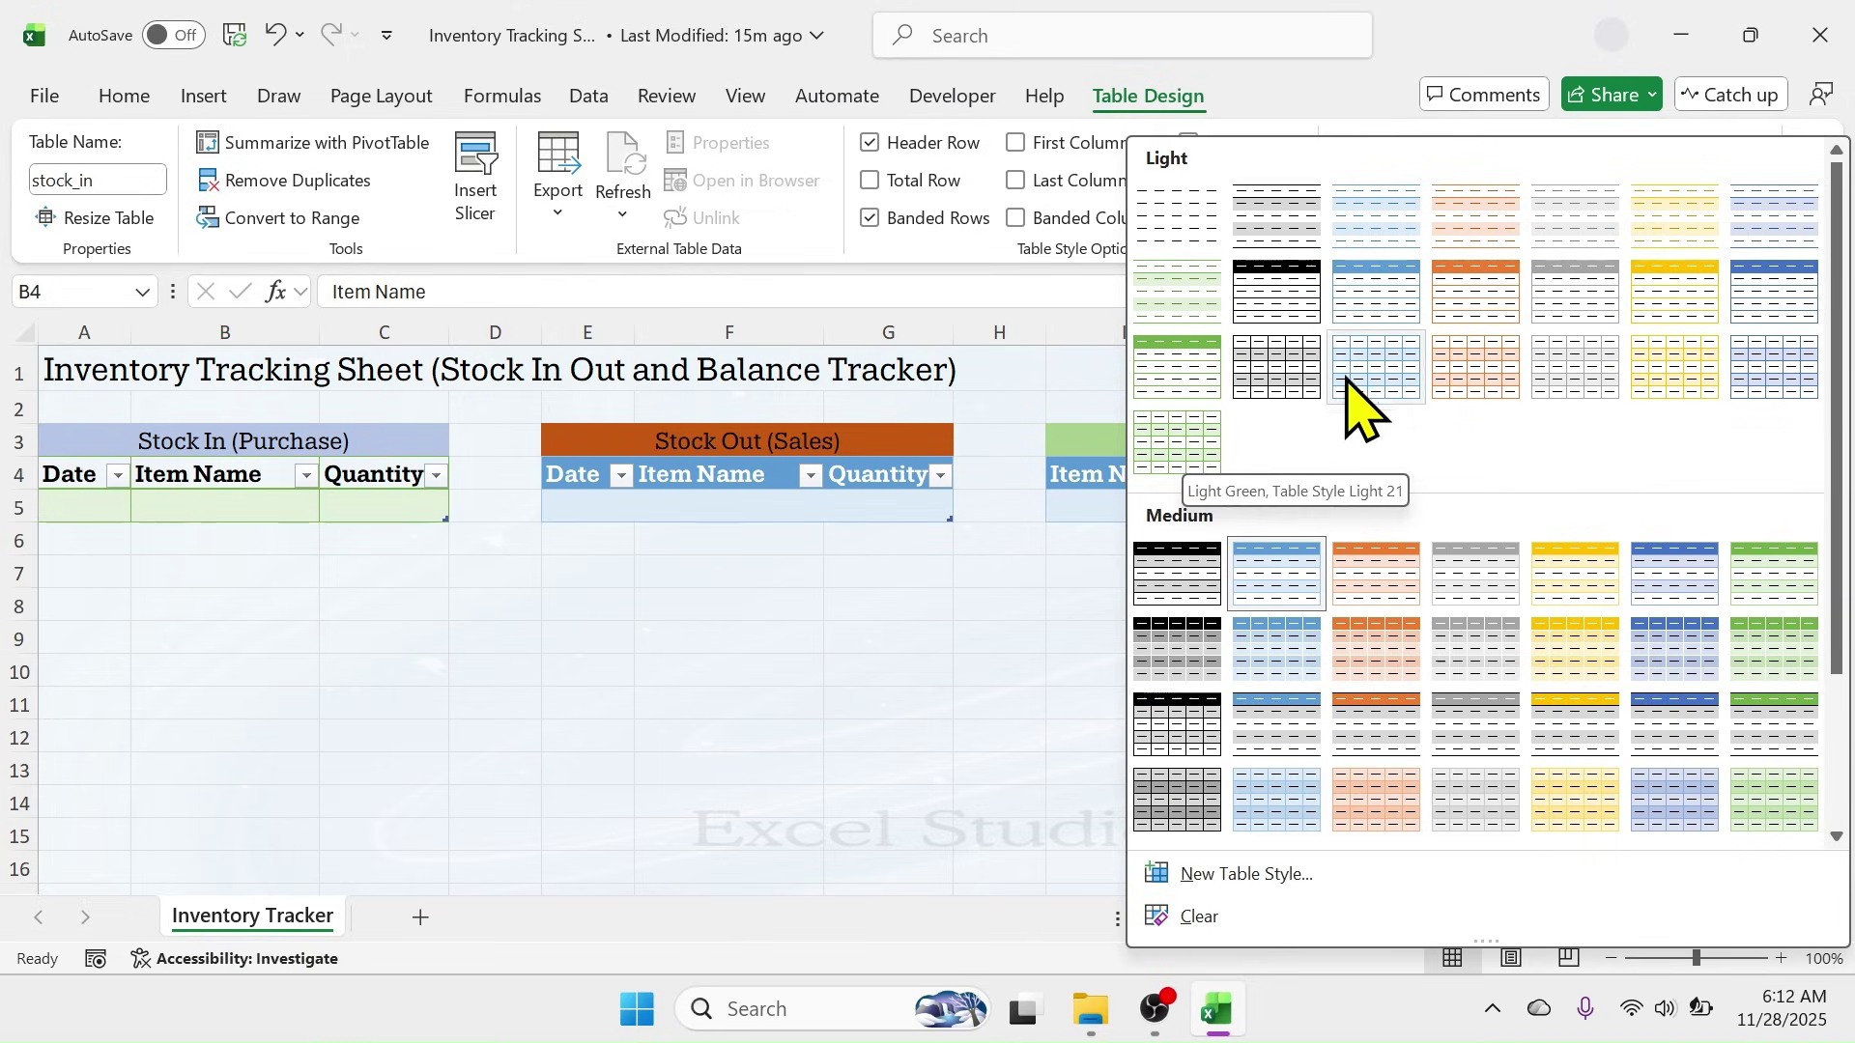
{"action": "left_click", "coordinate": [1372, 378]}
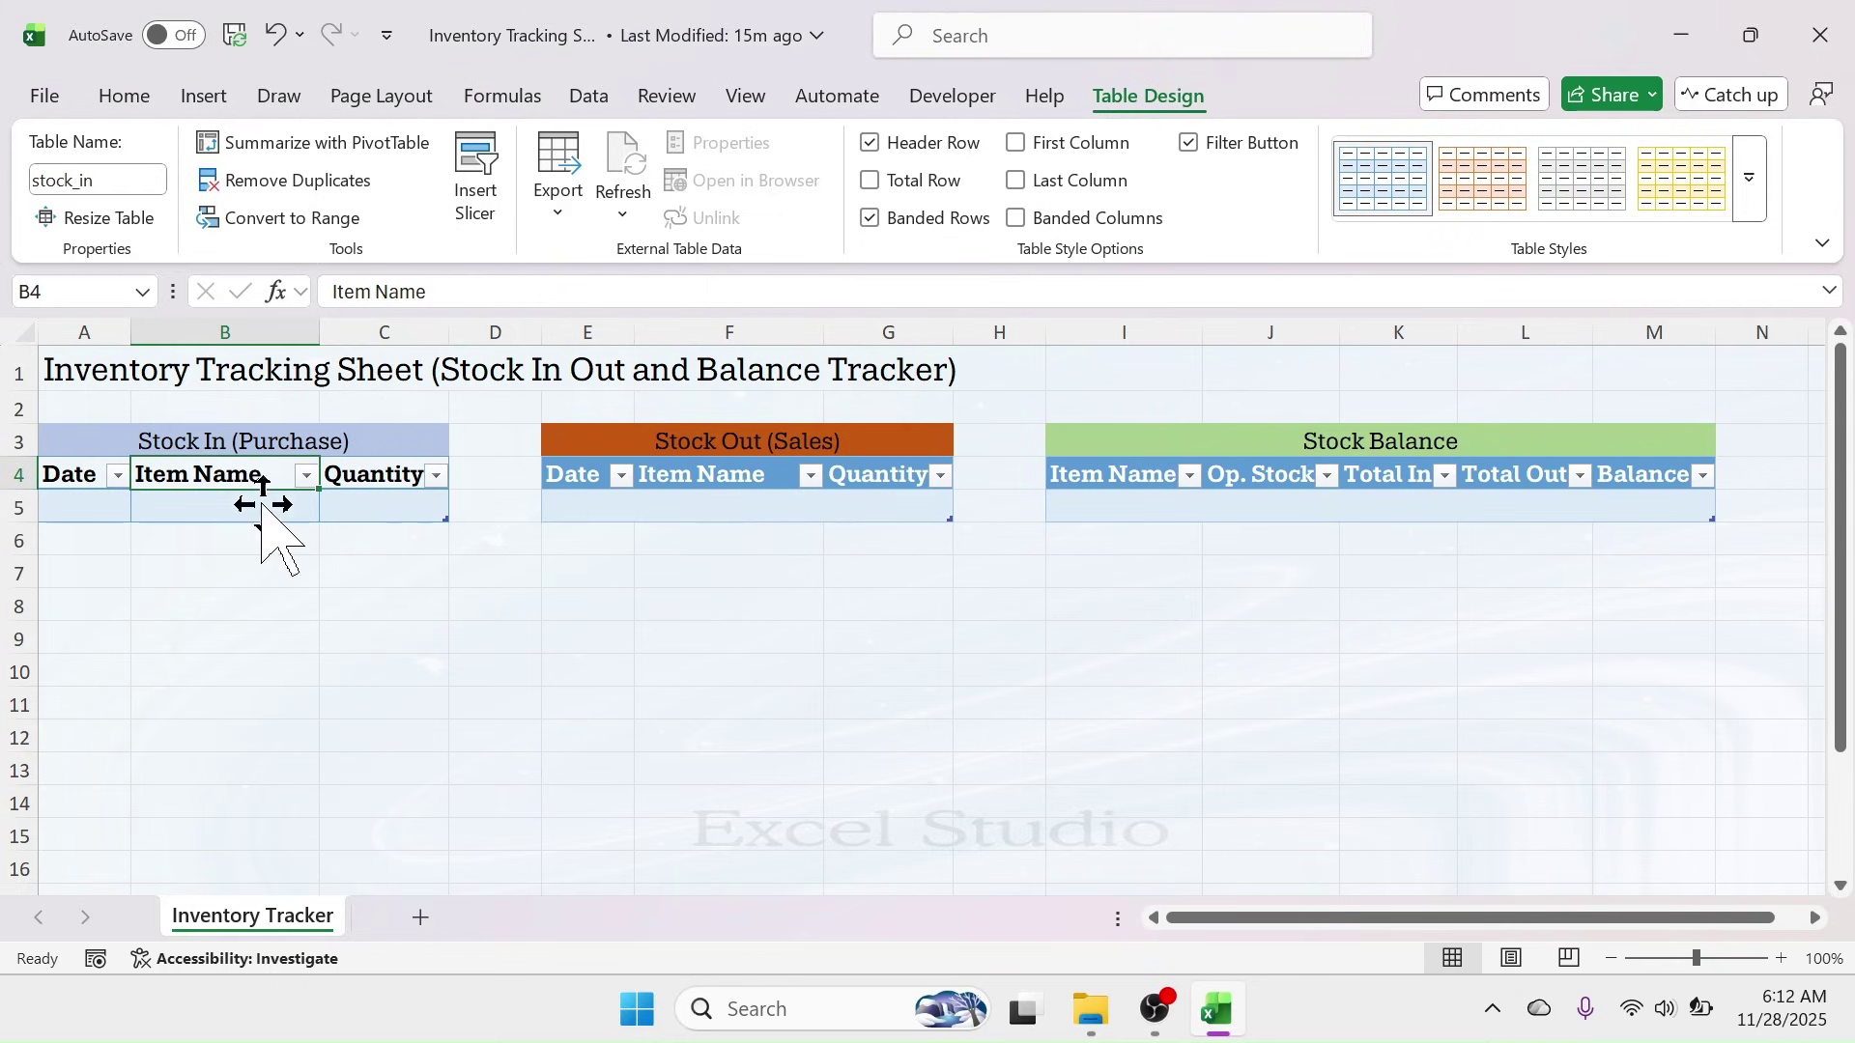
{"action": "left_click", "coordinate": [757, 478]}
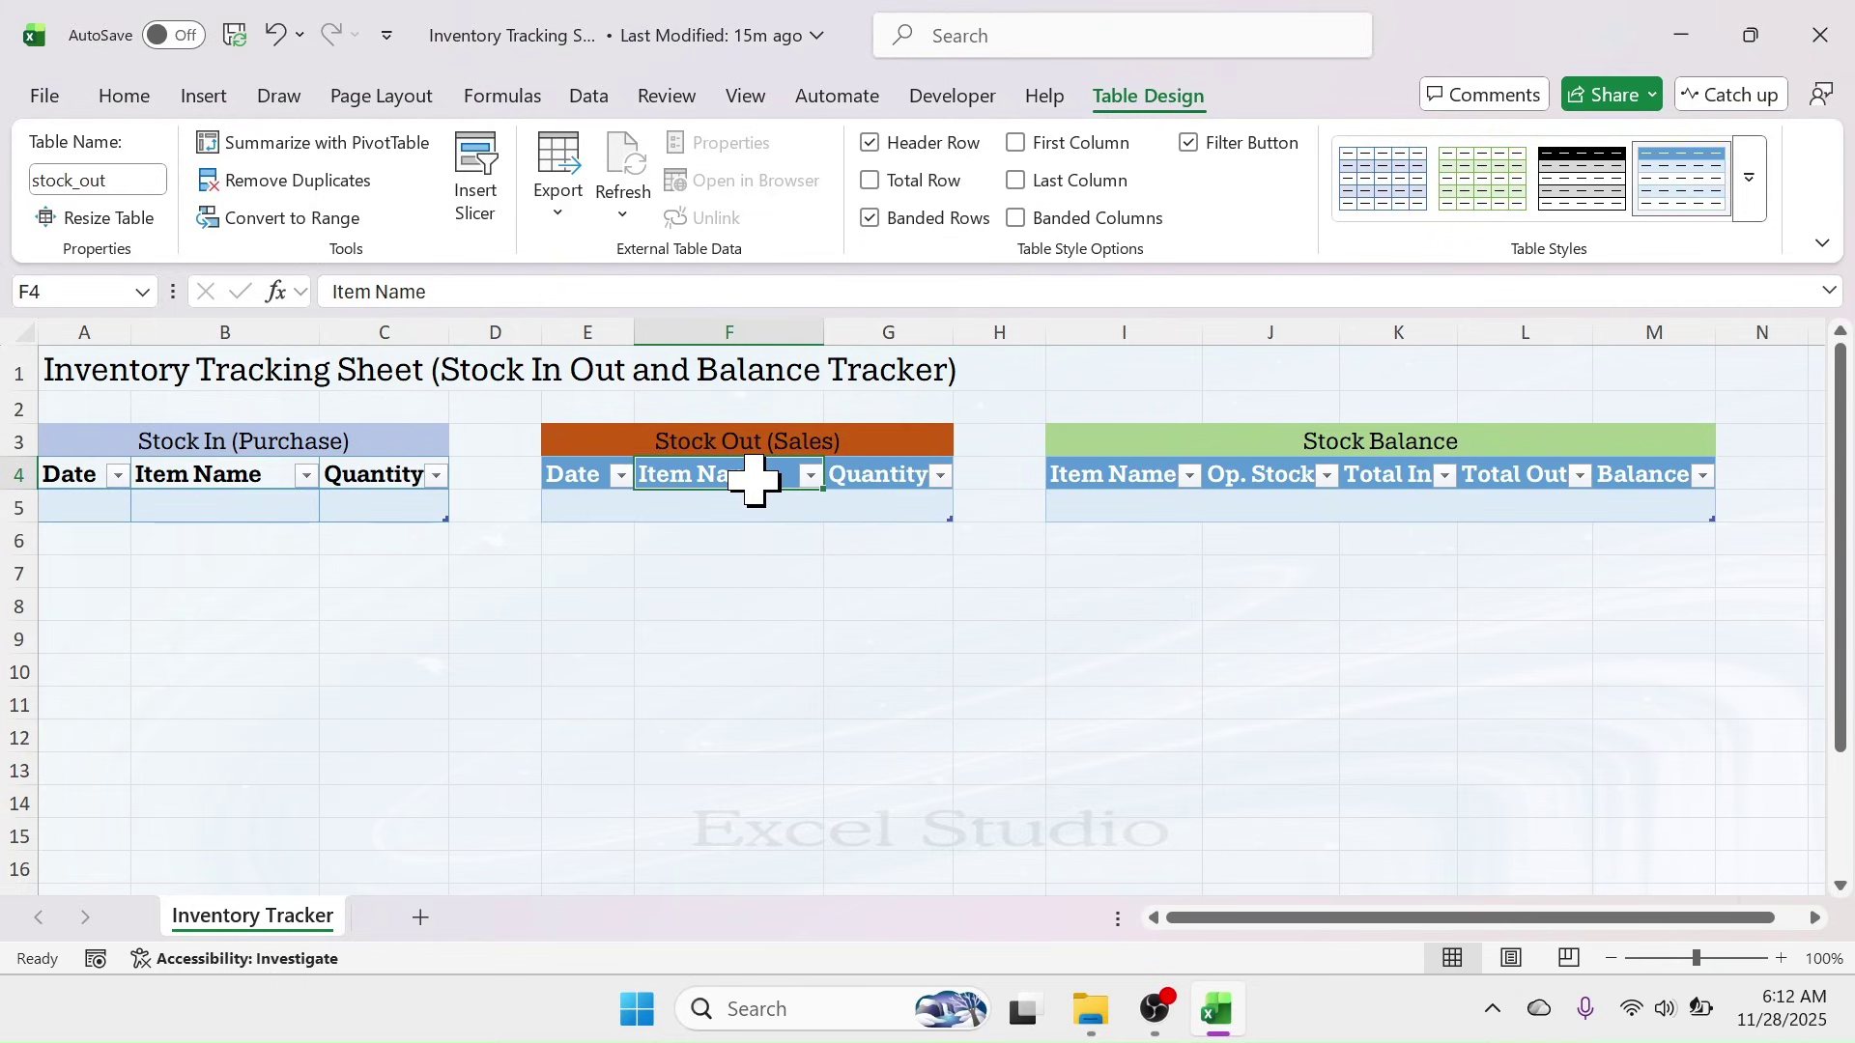
{"action": "left_click", "coordinate": [1749, 178]}
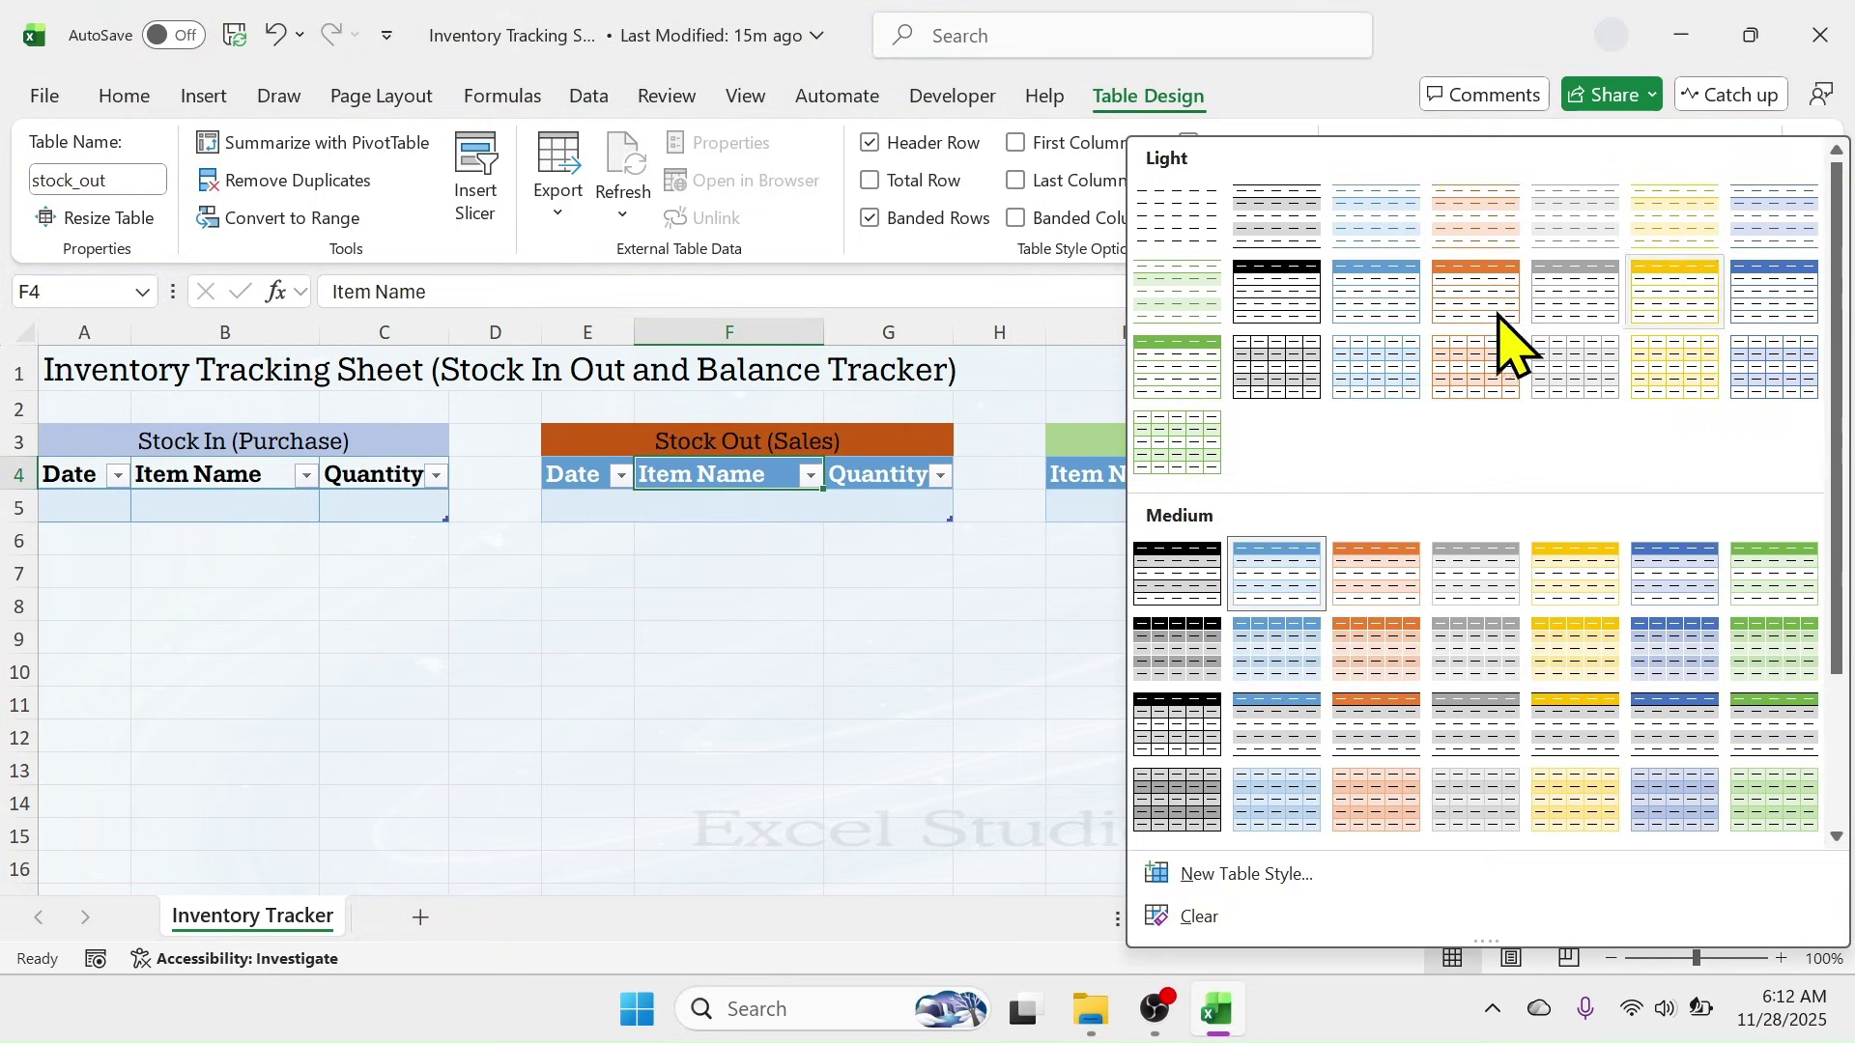
{"action": "left_click", "coordinate": [1478, 372]}
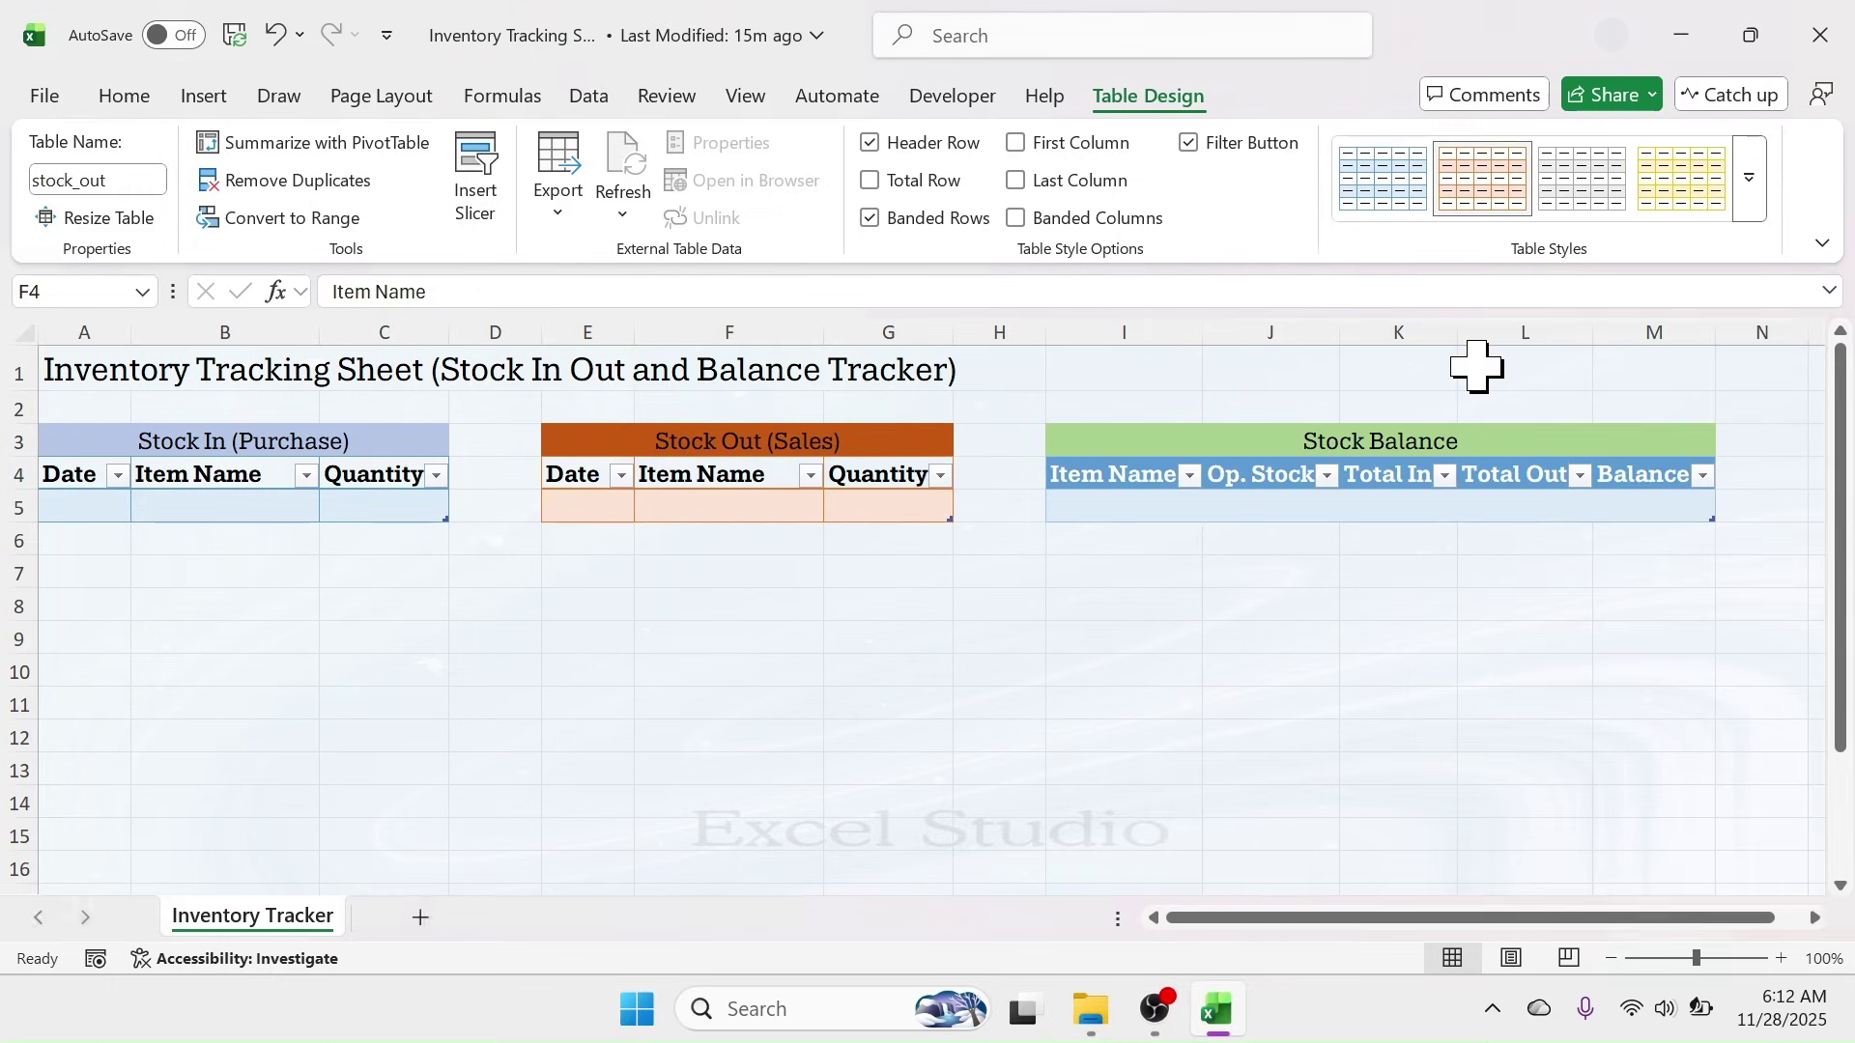
- Apply the Light Green, Table Style Light 21 style to the Stock Balance table
{"action": "left_click", "coordinate": [1288, 477]}
{"action": "left_click", "coordinate": [1753, 200]}
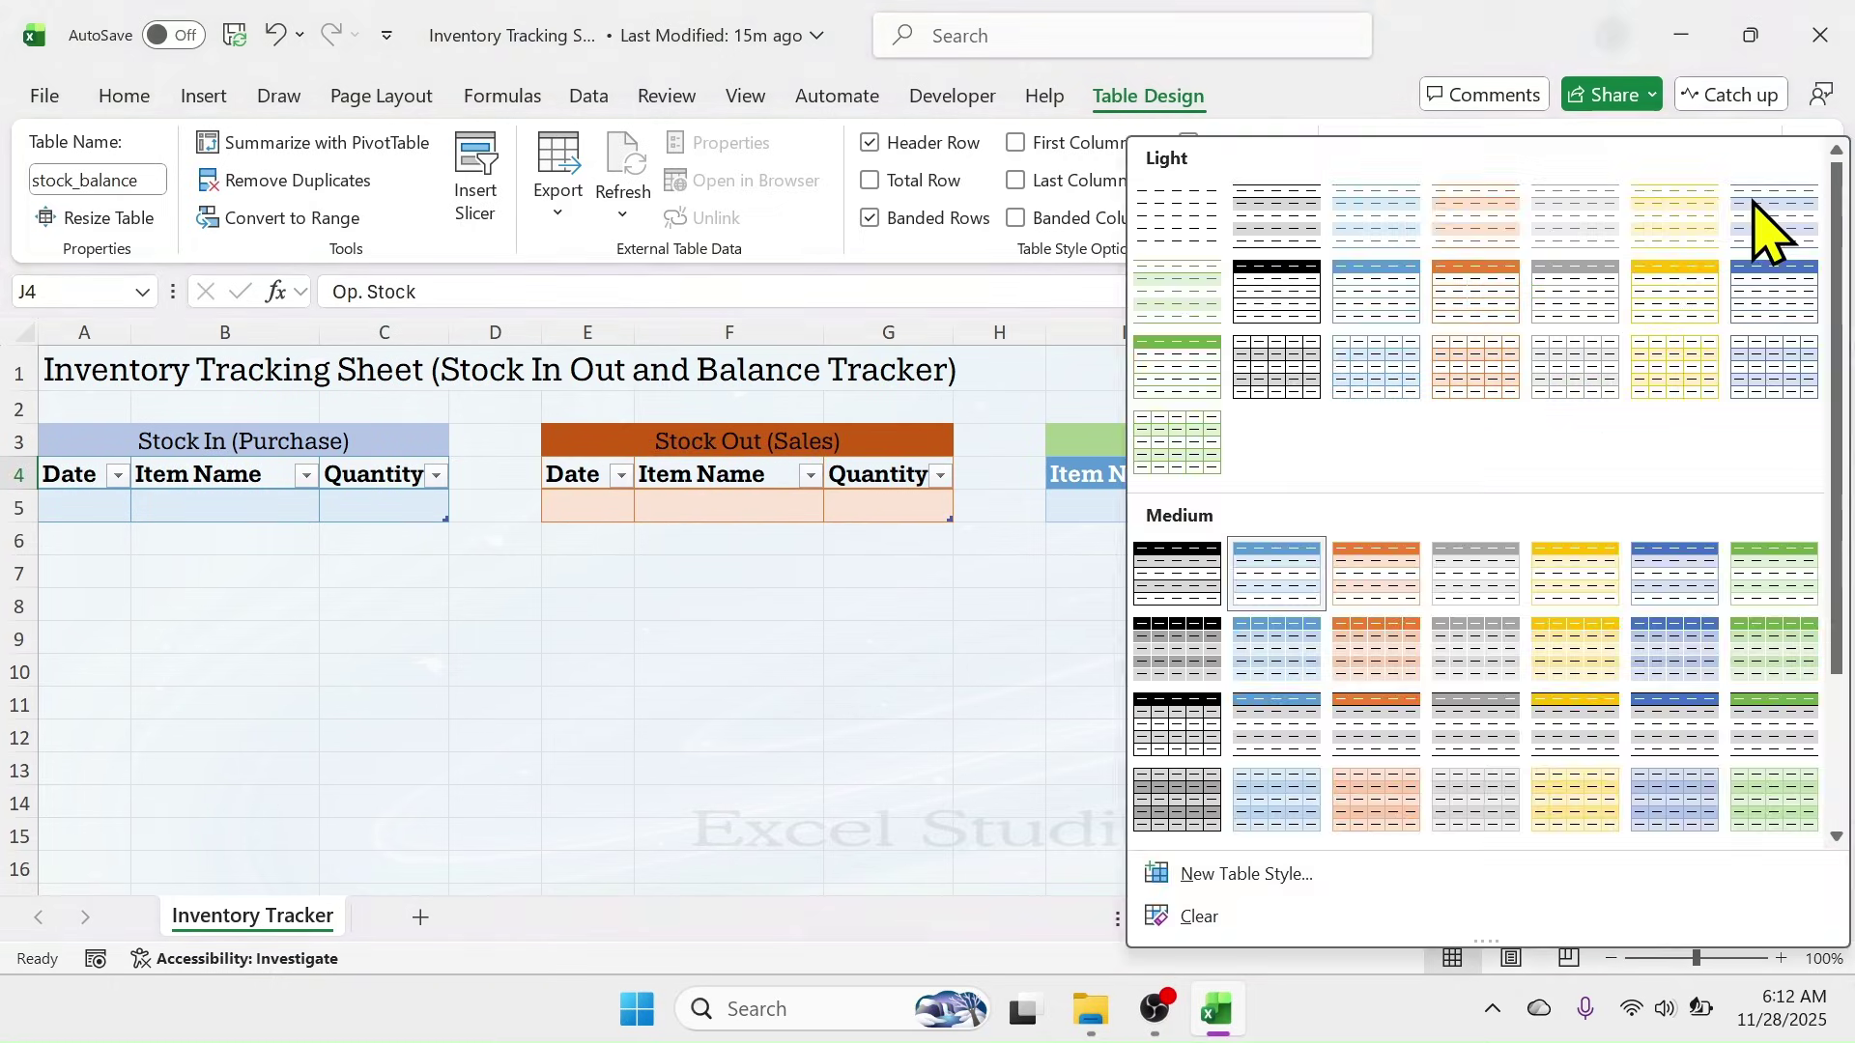
{"action": "left_click", "coordinate": [1196, 459]}
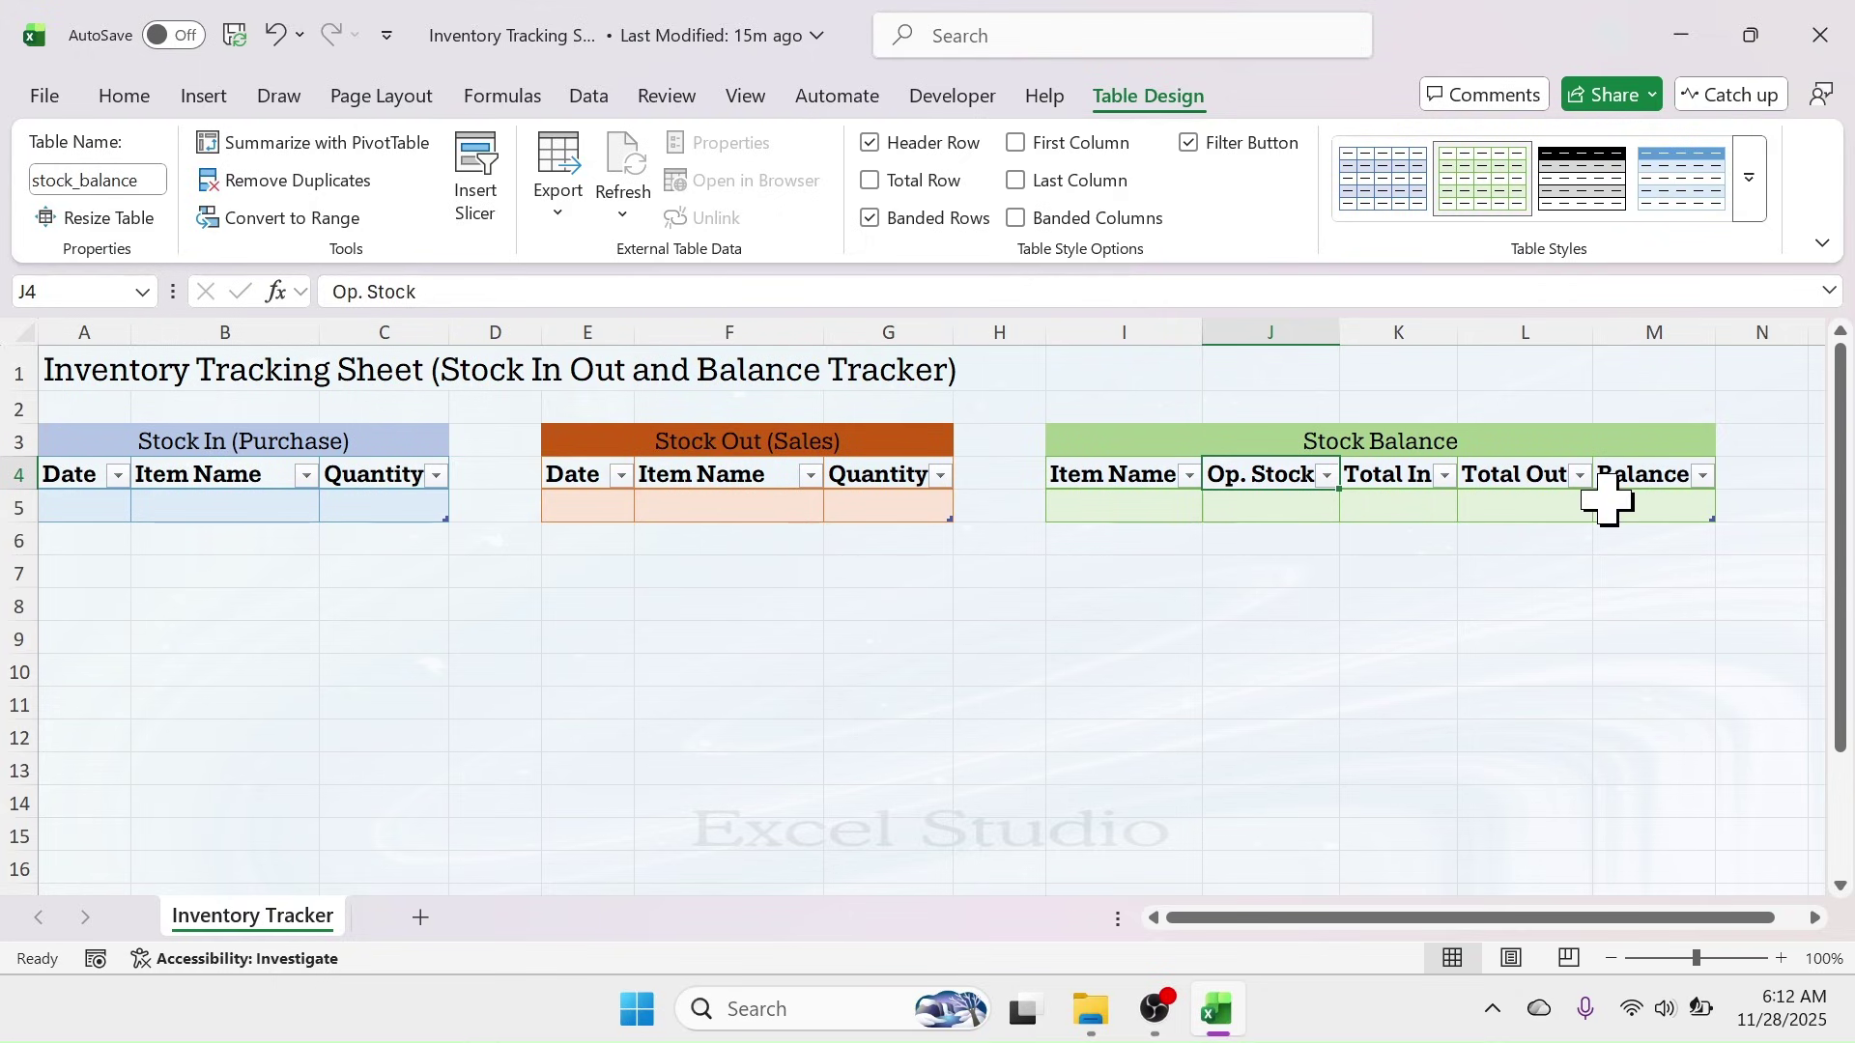
- Turn off the header filter buttons on the Stock Balance, Stock Out and Stock In tables
{"action": "left_click", "coordinate": [1189, 143]}
{"action": "left_click", "coordinate": [725, 474]}
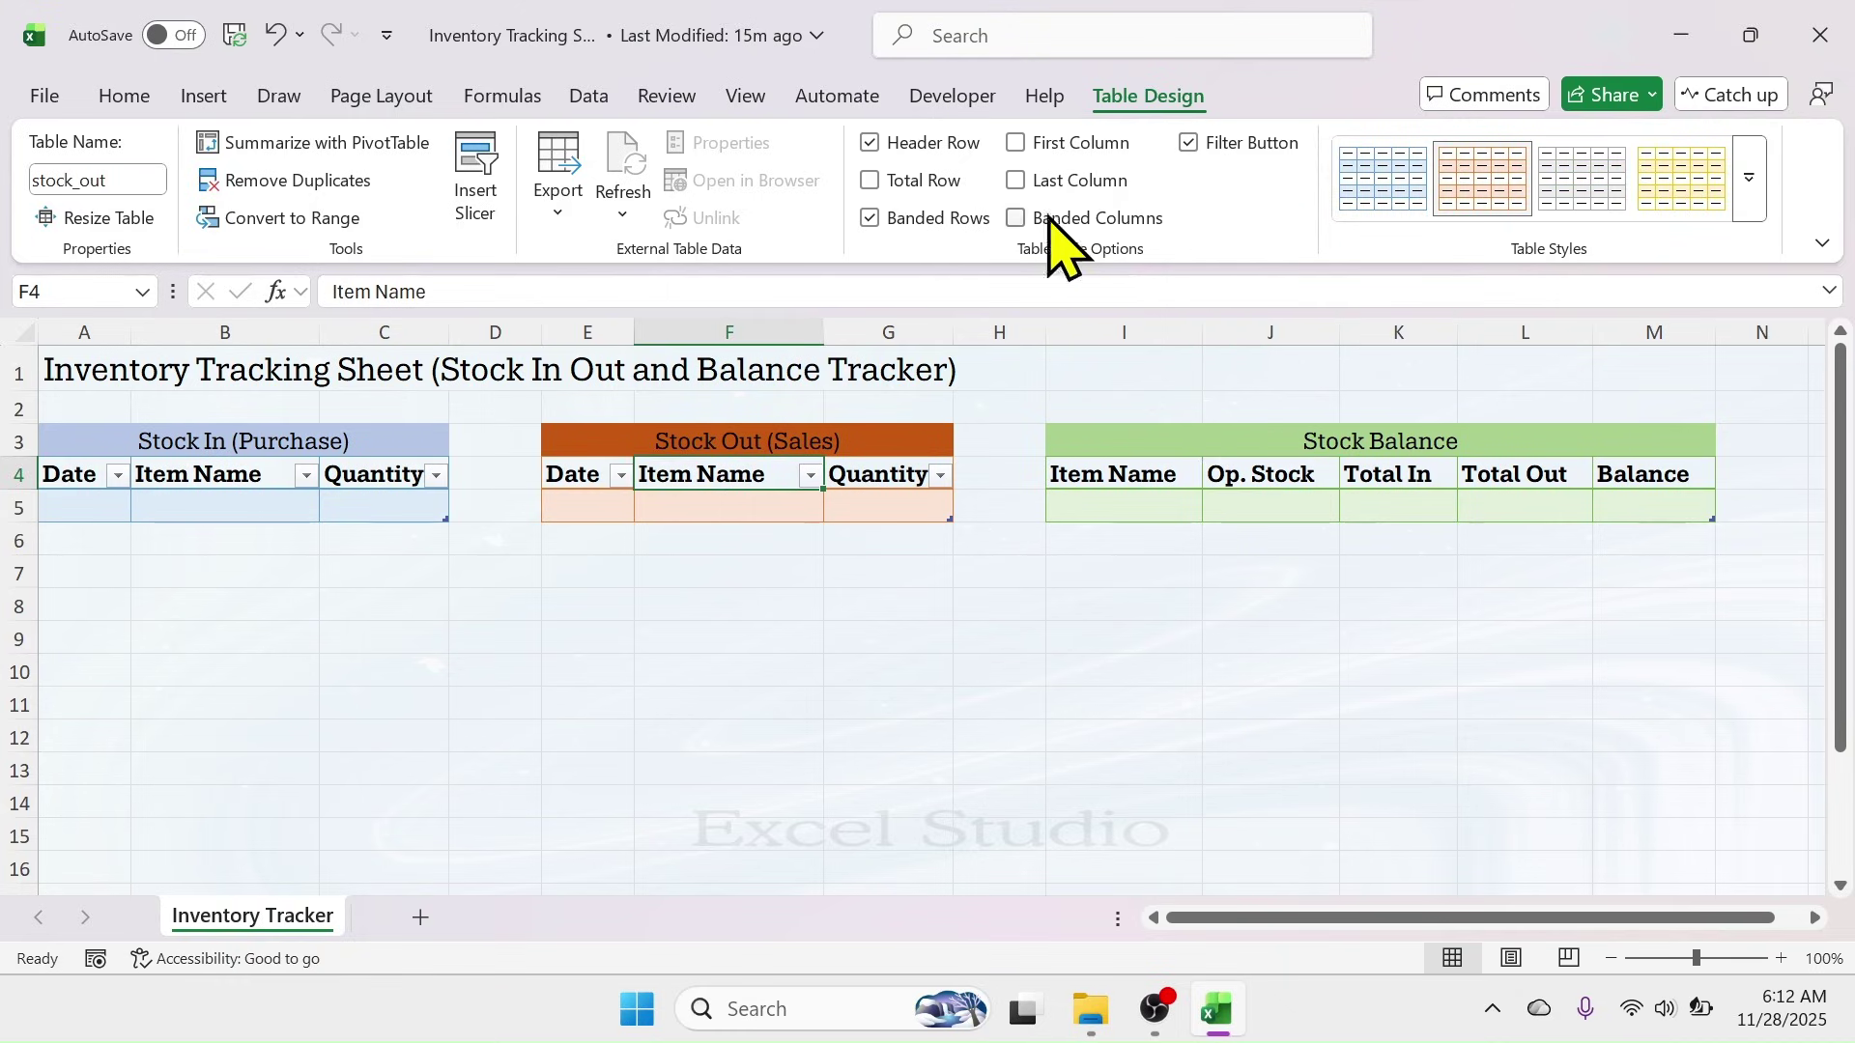
{"action": "left_click", "coordinate": [232, 472]}
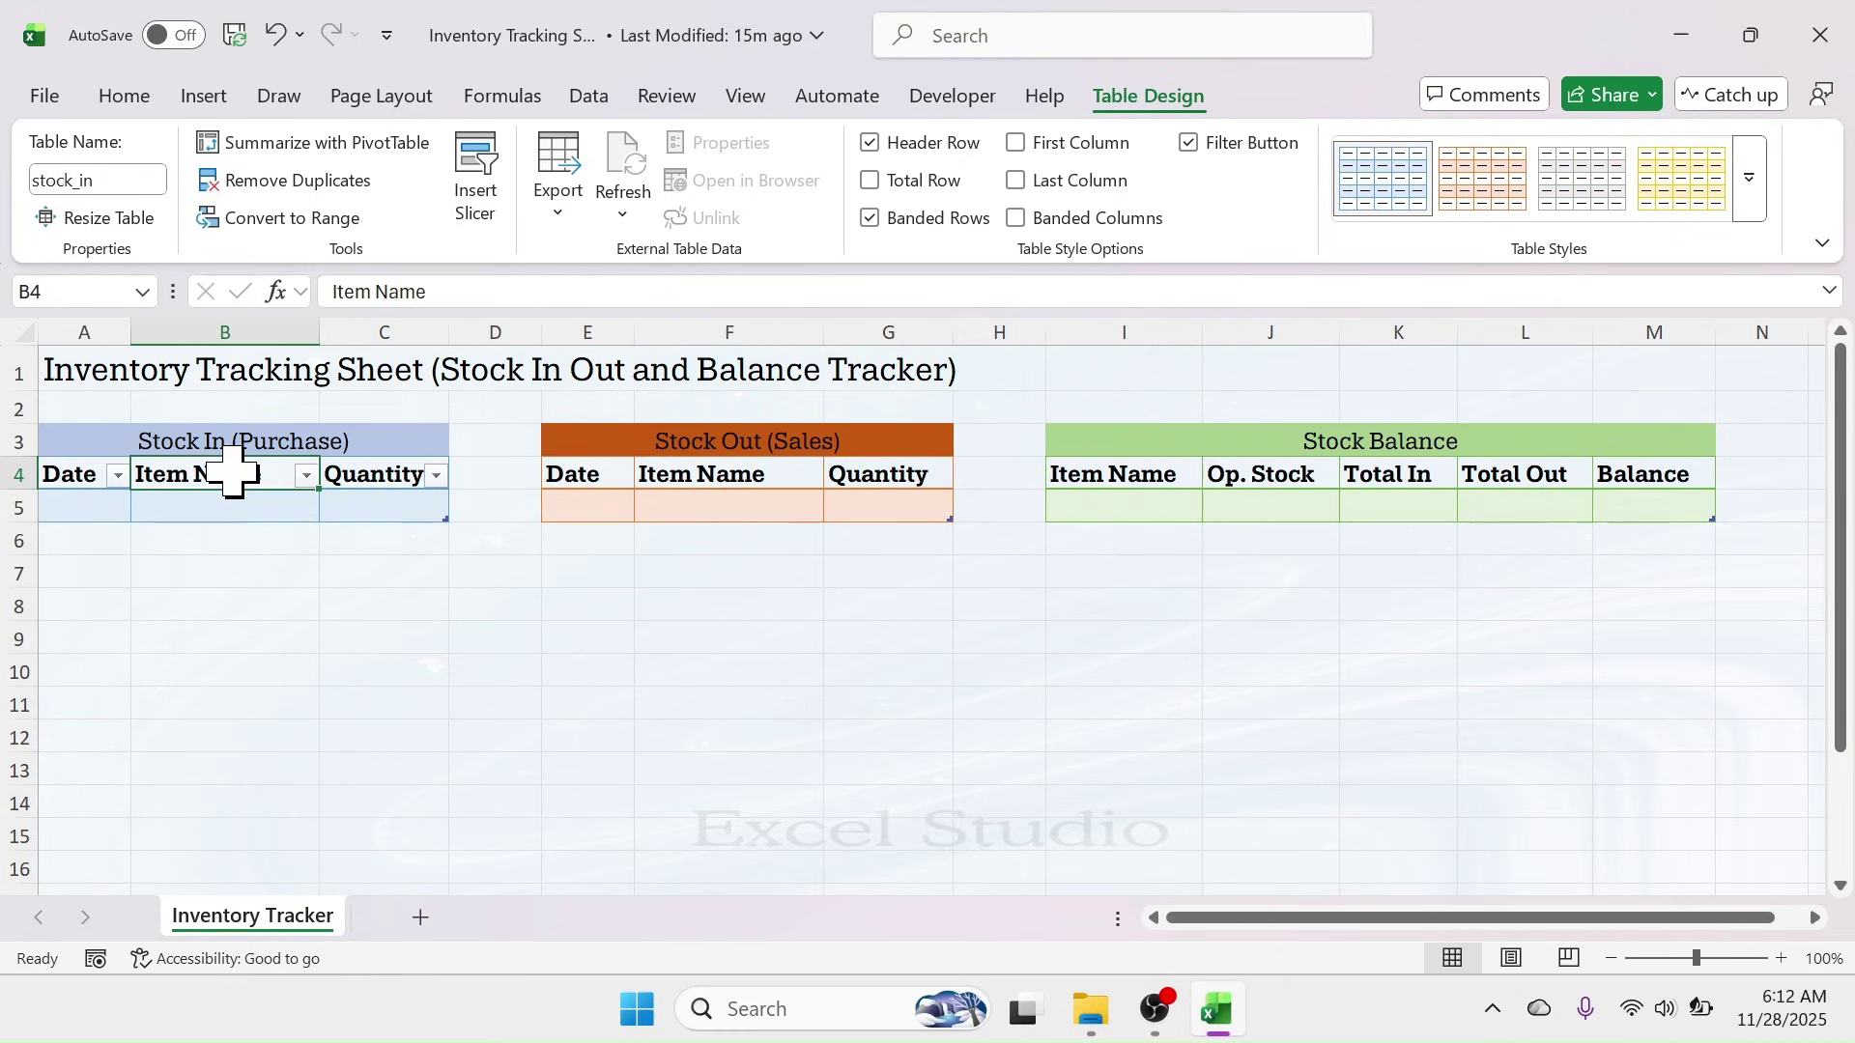
{"action": "left_click", "coordinate": [1191, 145]}
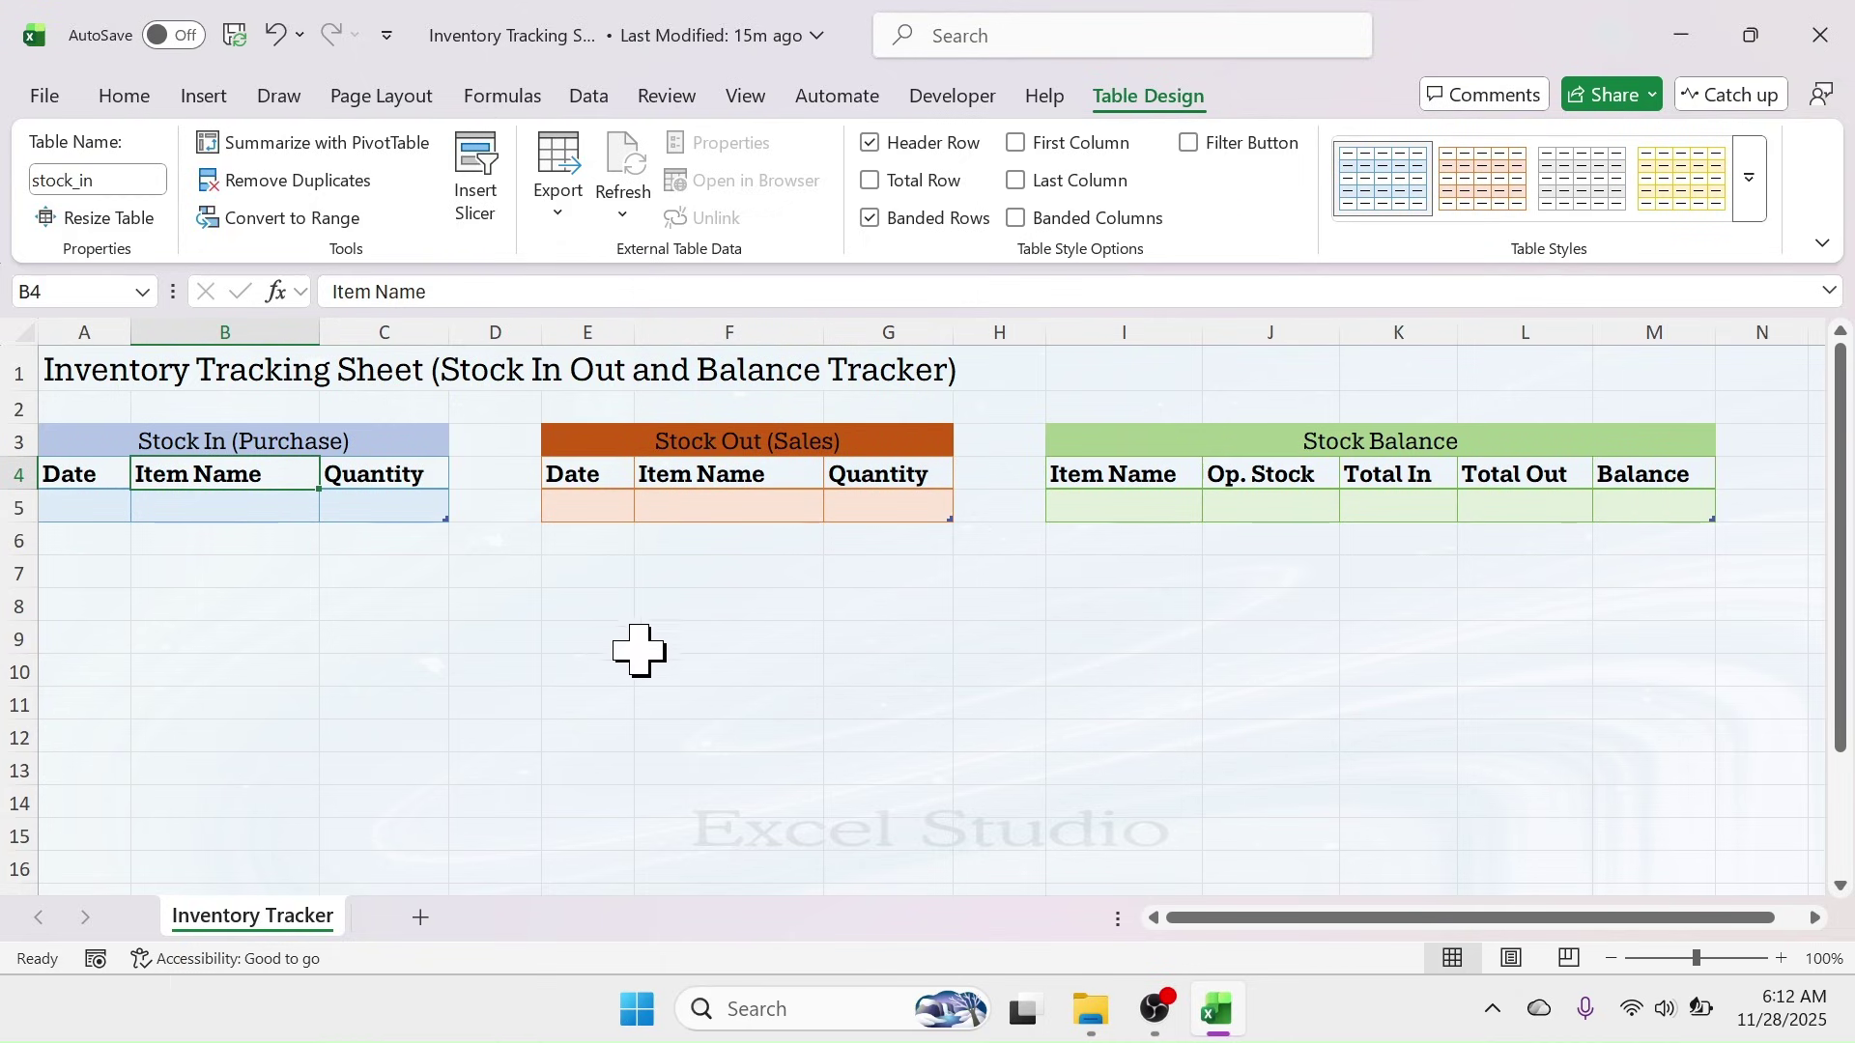
- Narrow the empty spacer columns D and H between the three tables
{"action": "left_click", "coordinate": [836, 617]}
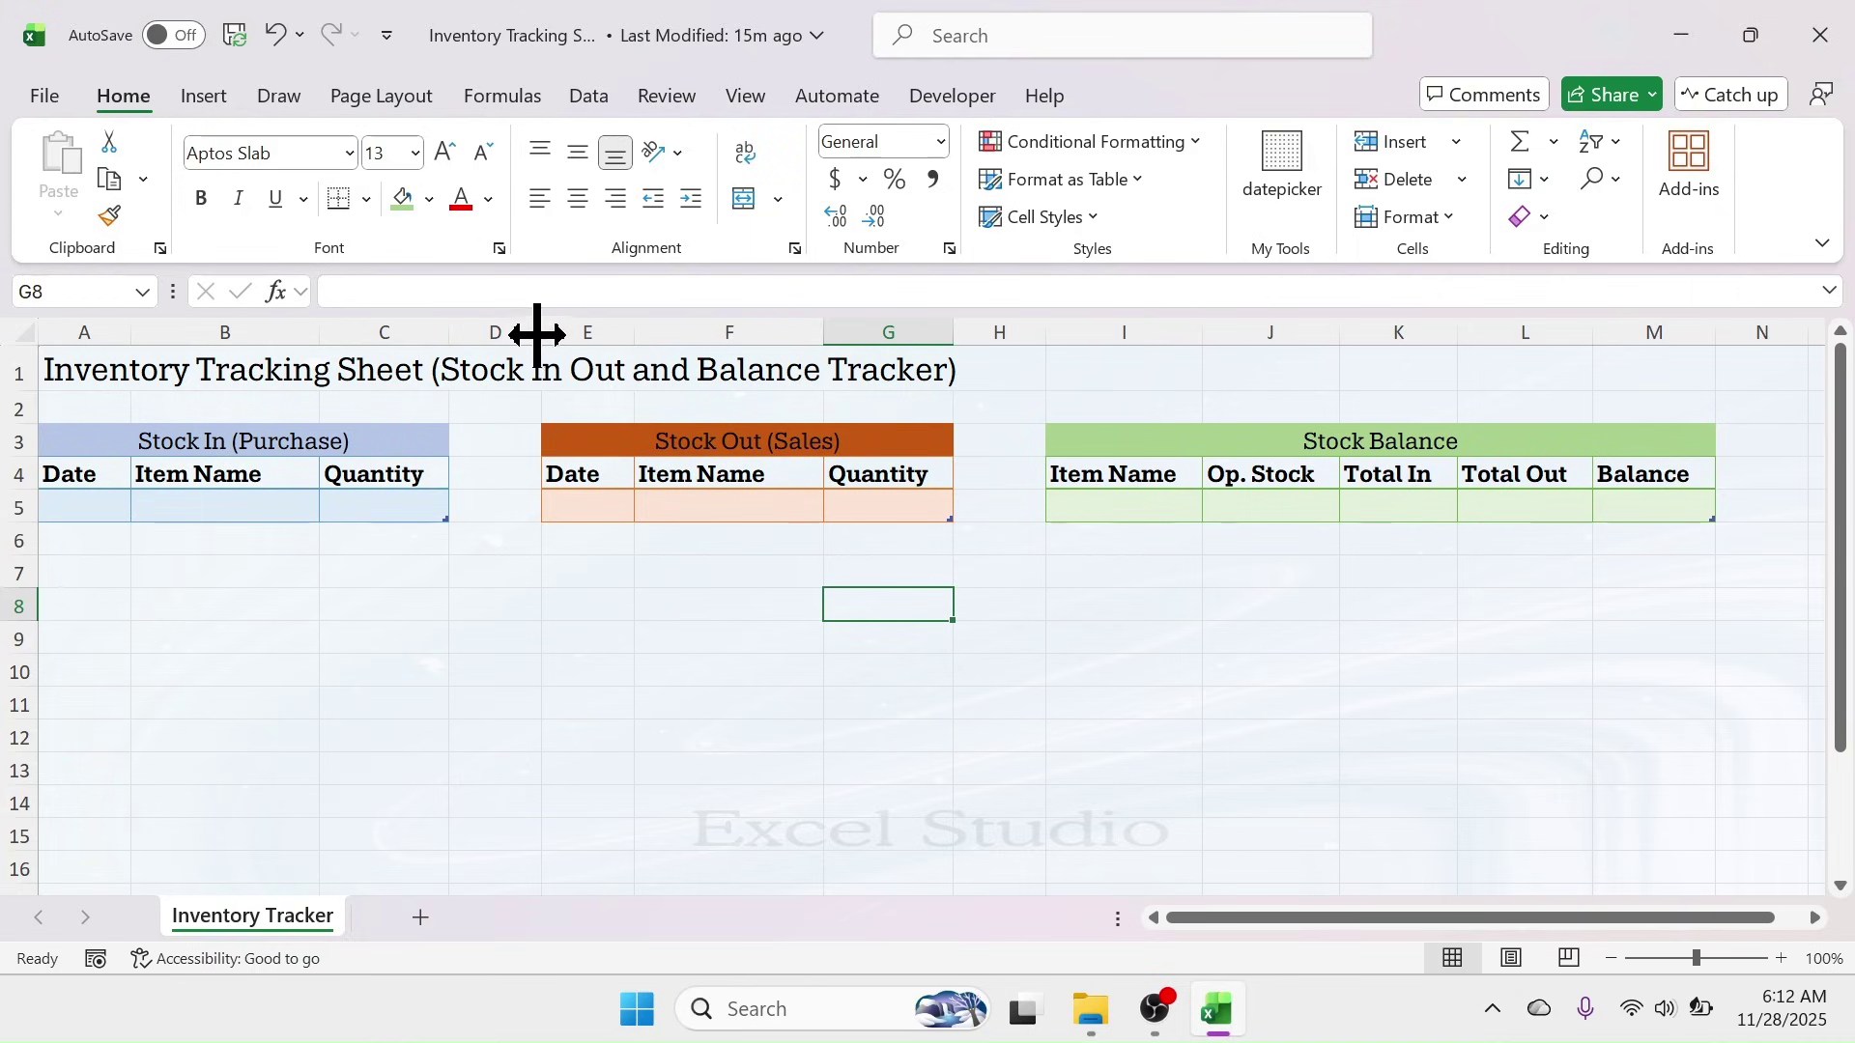
{"action": "left_click_drag", "start_coordinate": [537, 333], "coordinate": [488, 348]}
{"action": "left_click_drag", "start_coordinate": [990, 334], "coordinate": [937, 339]}
- Enter Television, Fan and Washing Machine as Stock Balance item names in cells I5 to I7
{"action": "left_click", "coordinate": [1014, 507]}
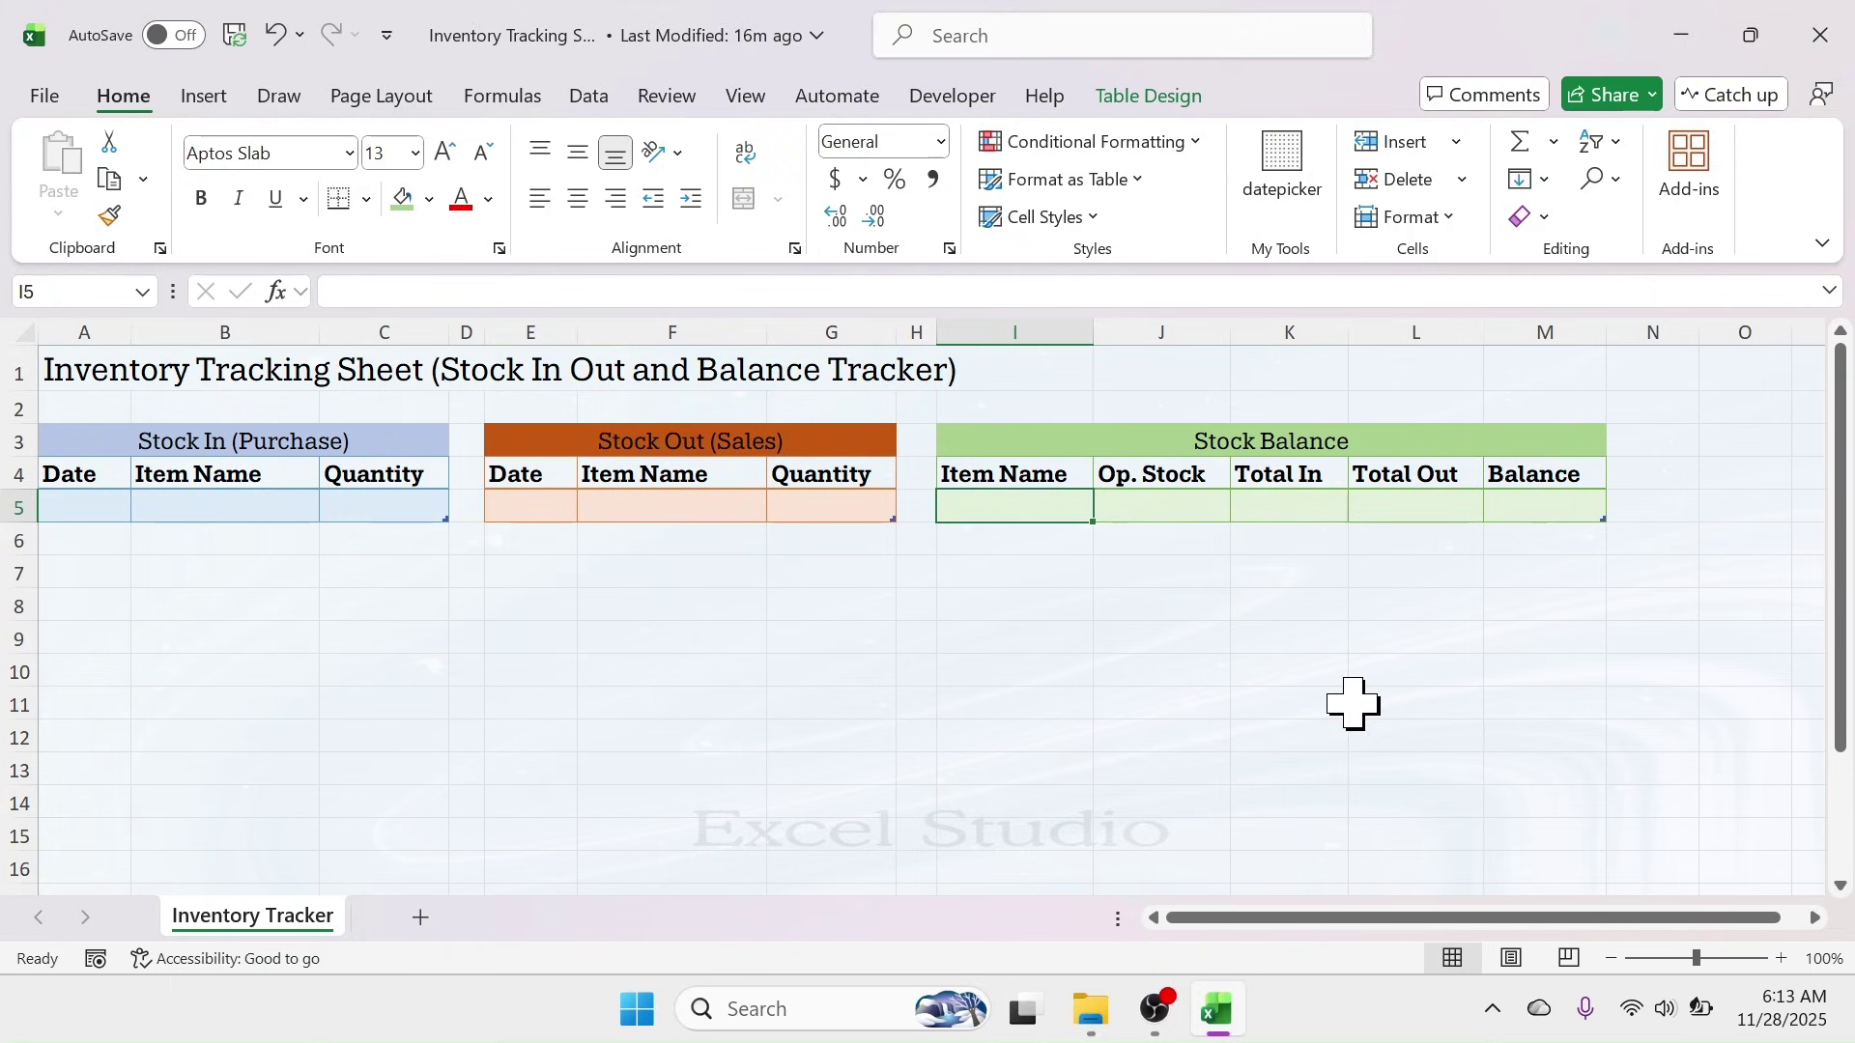
{"action": "type", "text": "Te"}
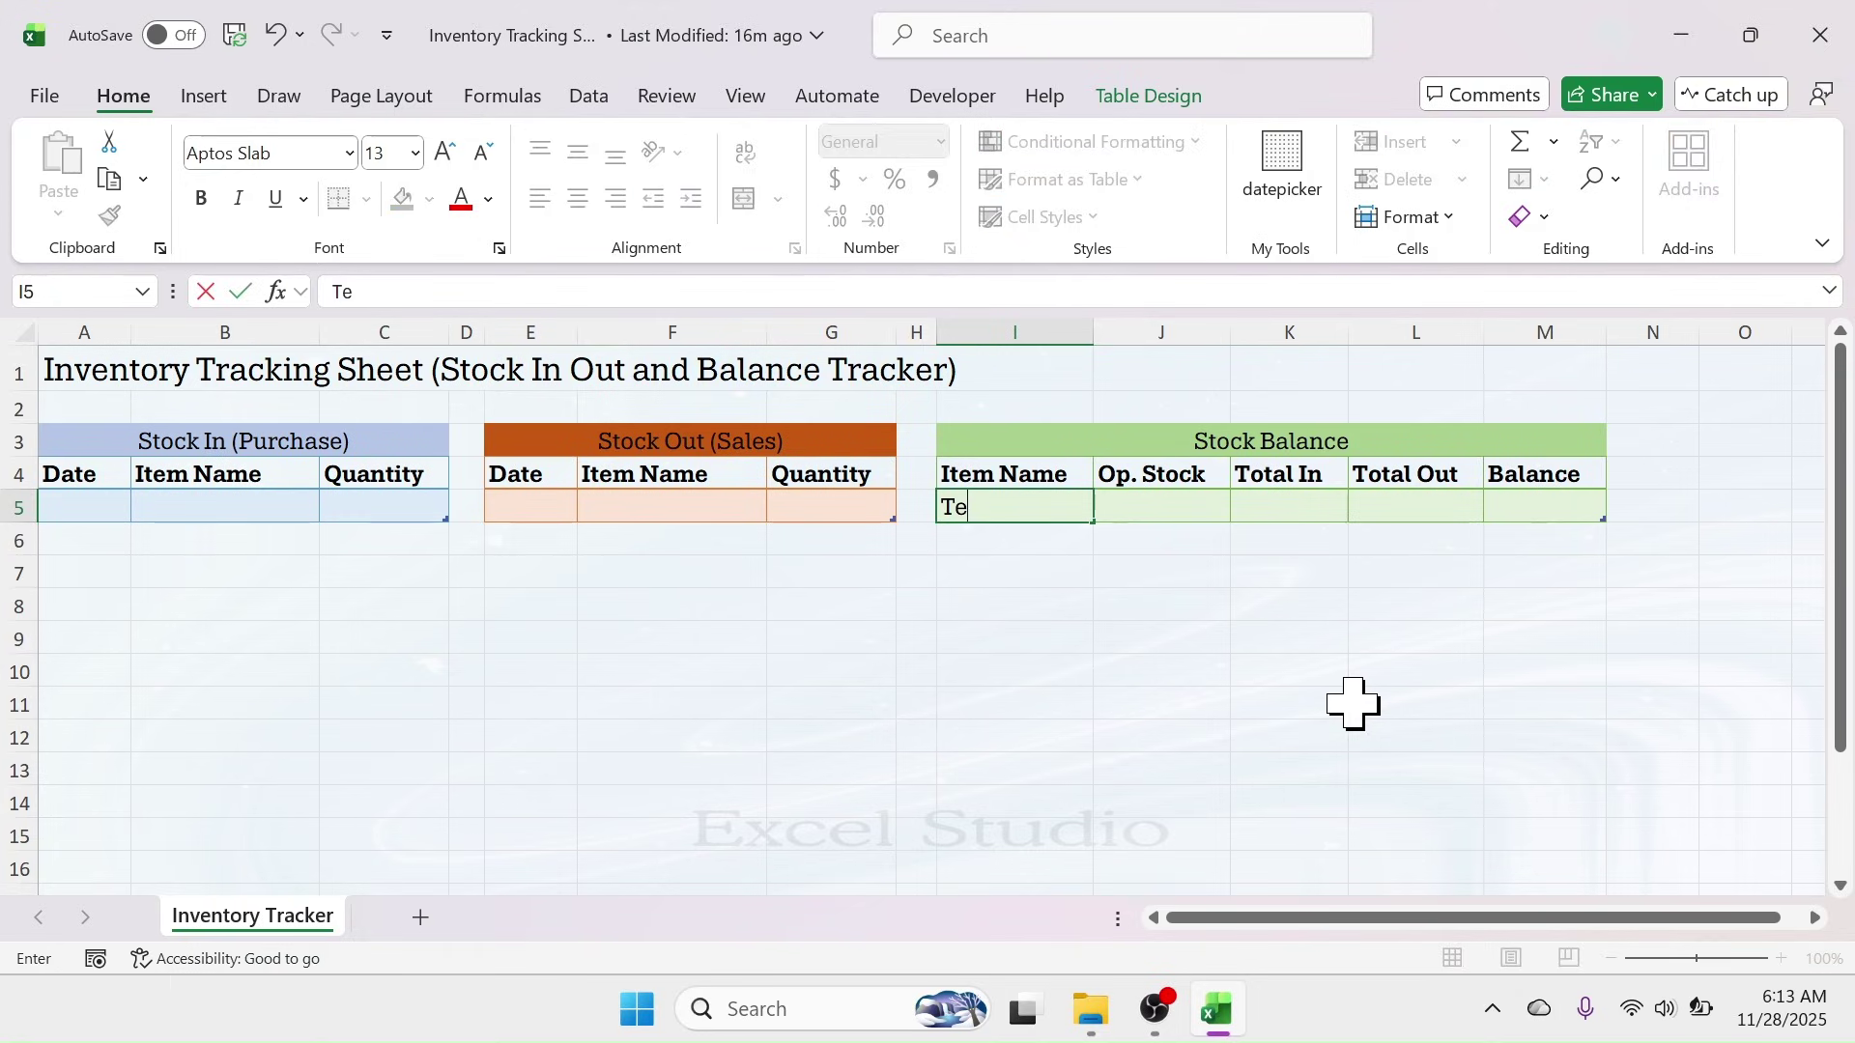
{"action": "type", "text": "levision"}
{"action": "key", "text": "Return"}
{"action": "type", "text": "Fan"}
{"action": "key", "text": "Return"}
{"action": "type", "text": "Washing M"}
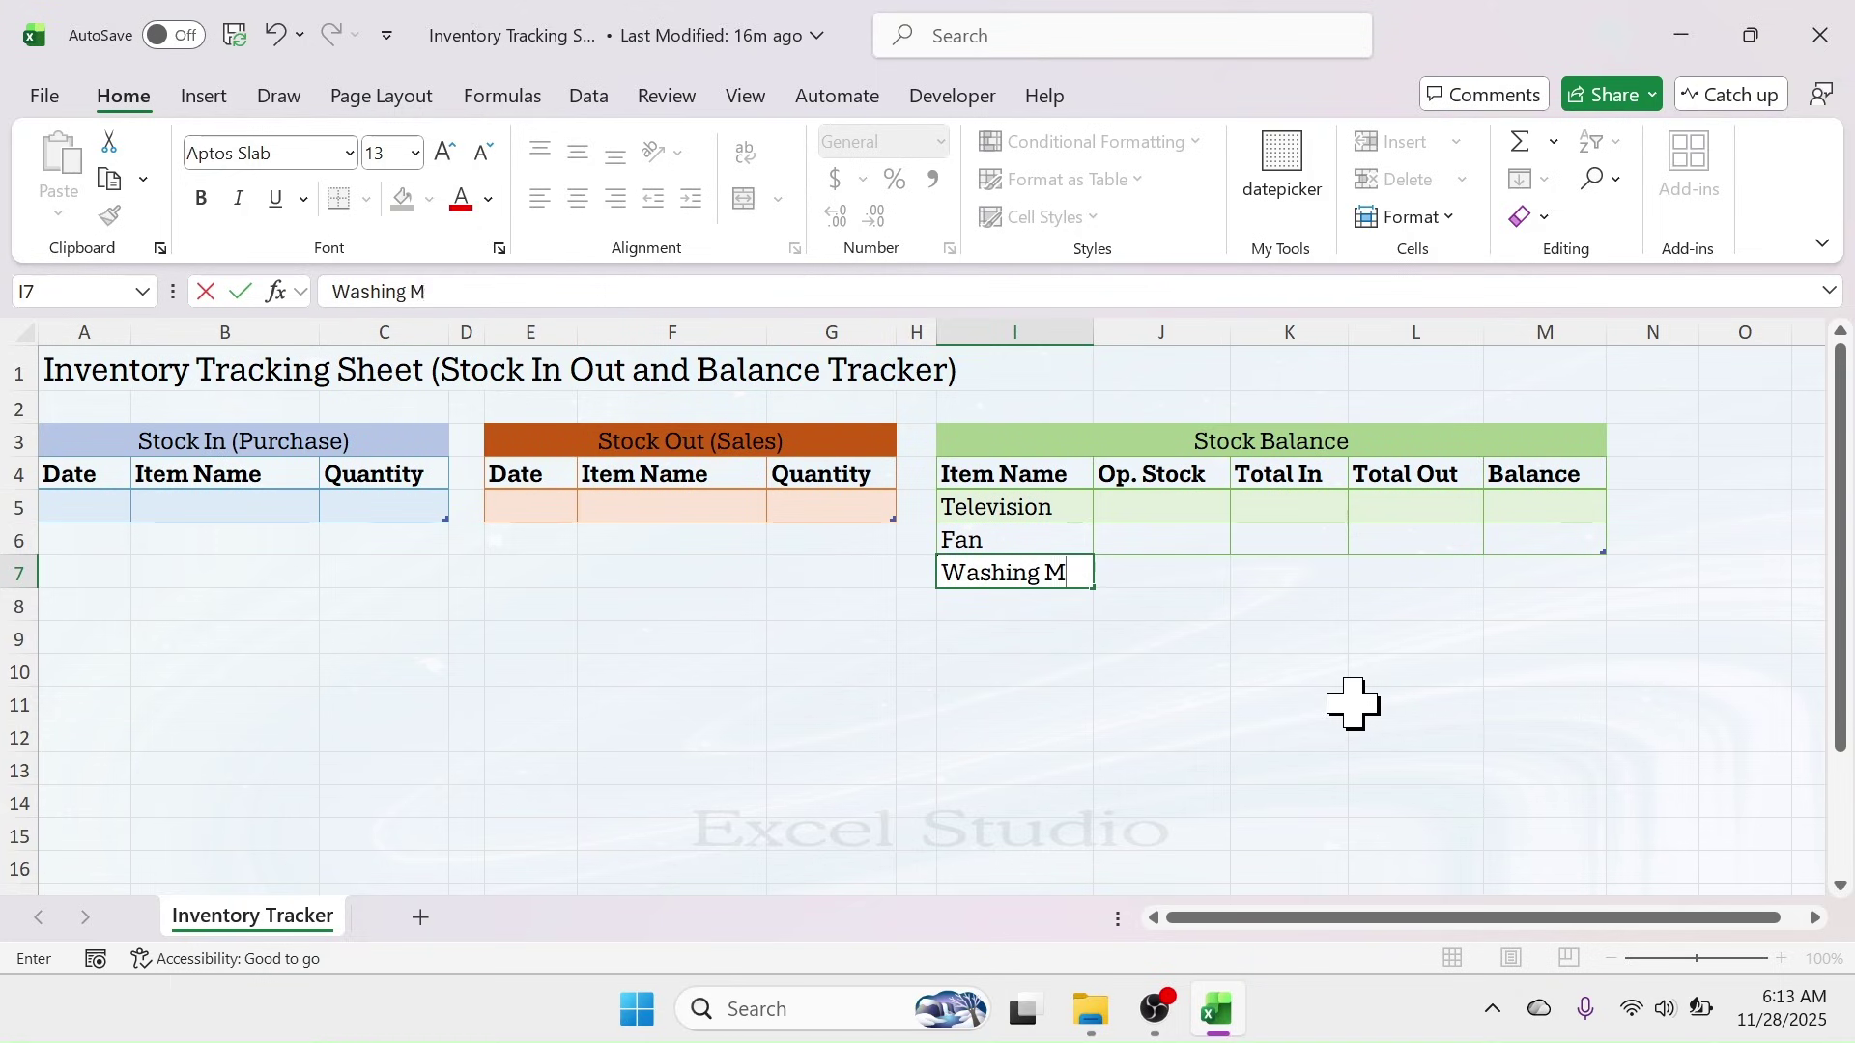
{"action": "type", "text": "achine"}
{"action": "key", "text": "Return"}
- Add Heater, Refrigerator and Microwave Oven as item names in I8 to I10, with column I widened to fit the names
{"action": "type", "text": "Heater"}
{"action": "key", "text": "Return"}
{"action": "type", "text": "Refrige"}
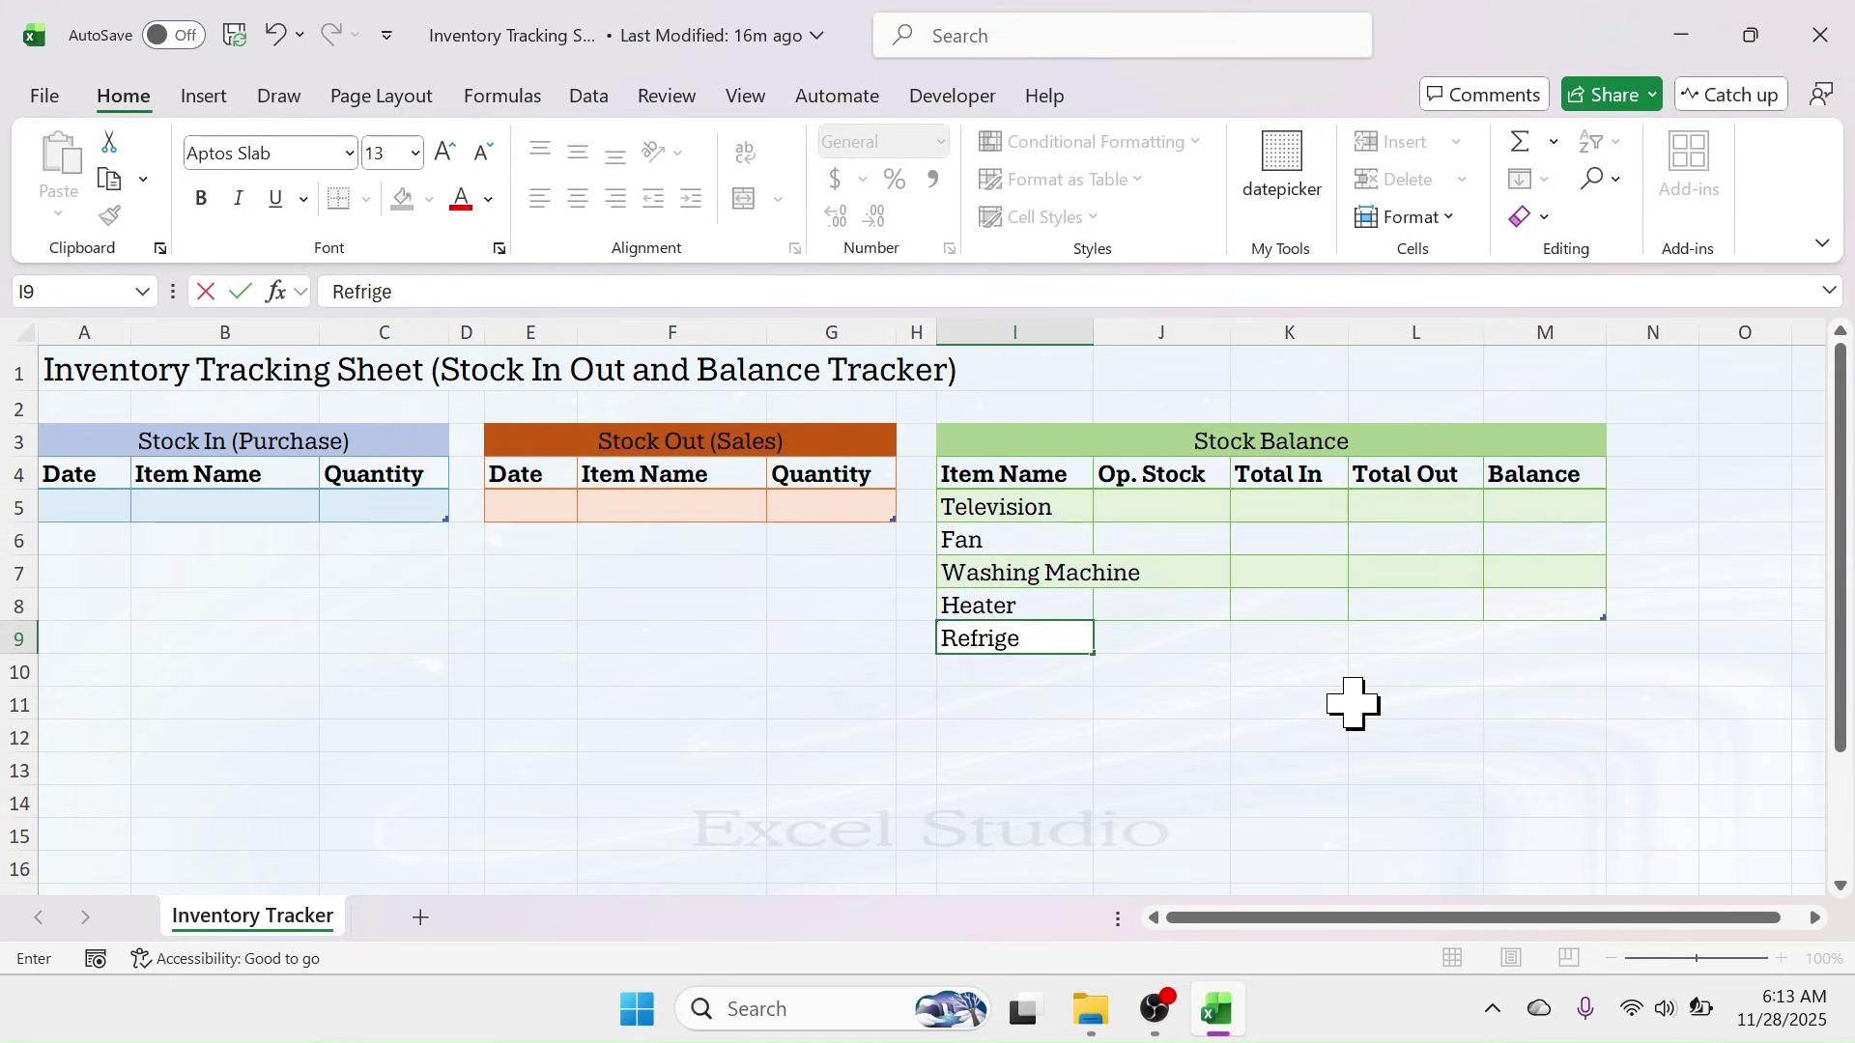
{"action": "type", "text": "rator"}
{"action": "key", "text": "Return"}
{"action": "type", "text": "Microwave Oven"}
{"action": "left_click", "coordinate": [1032, 671]}
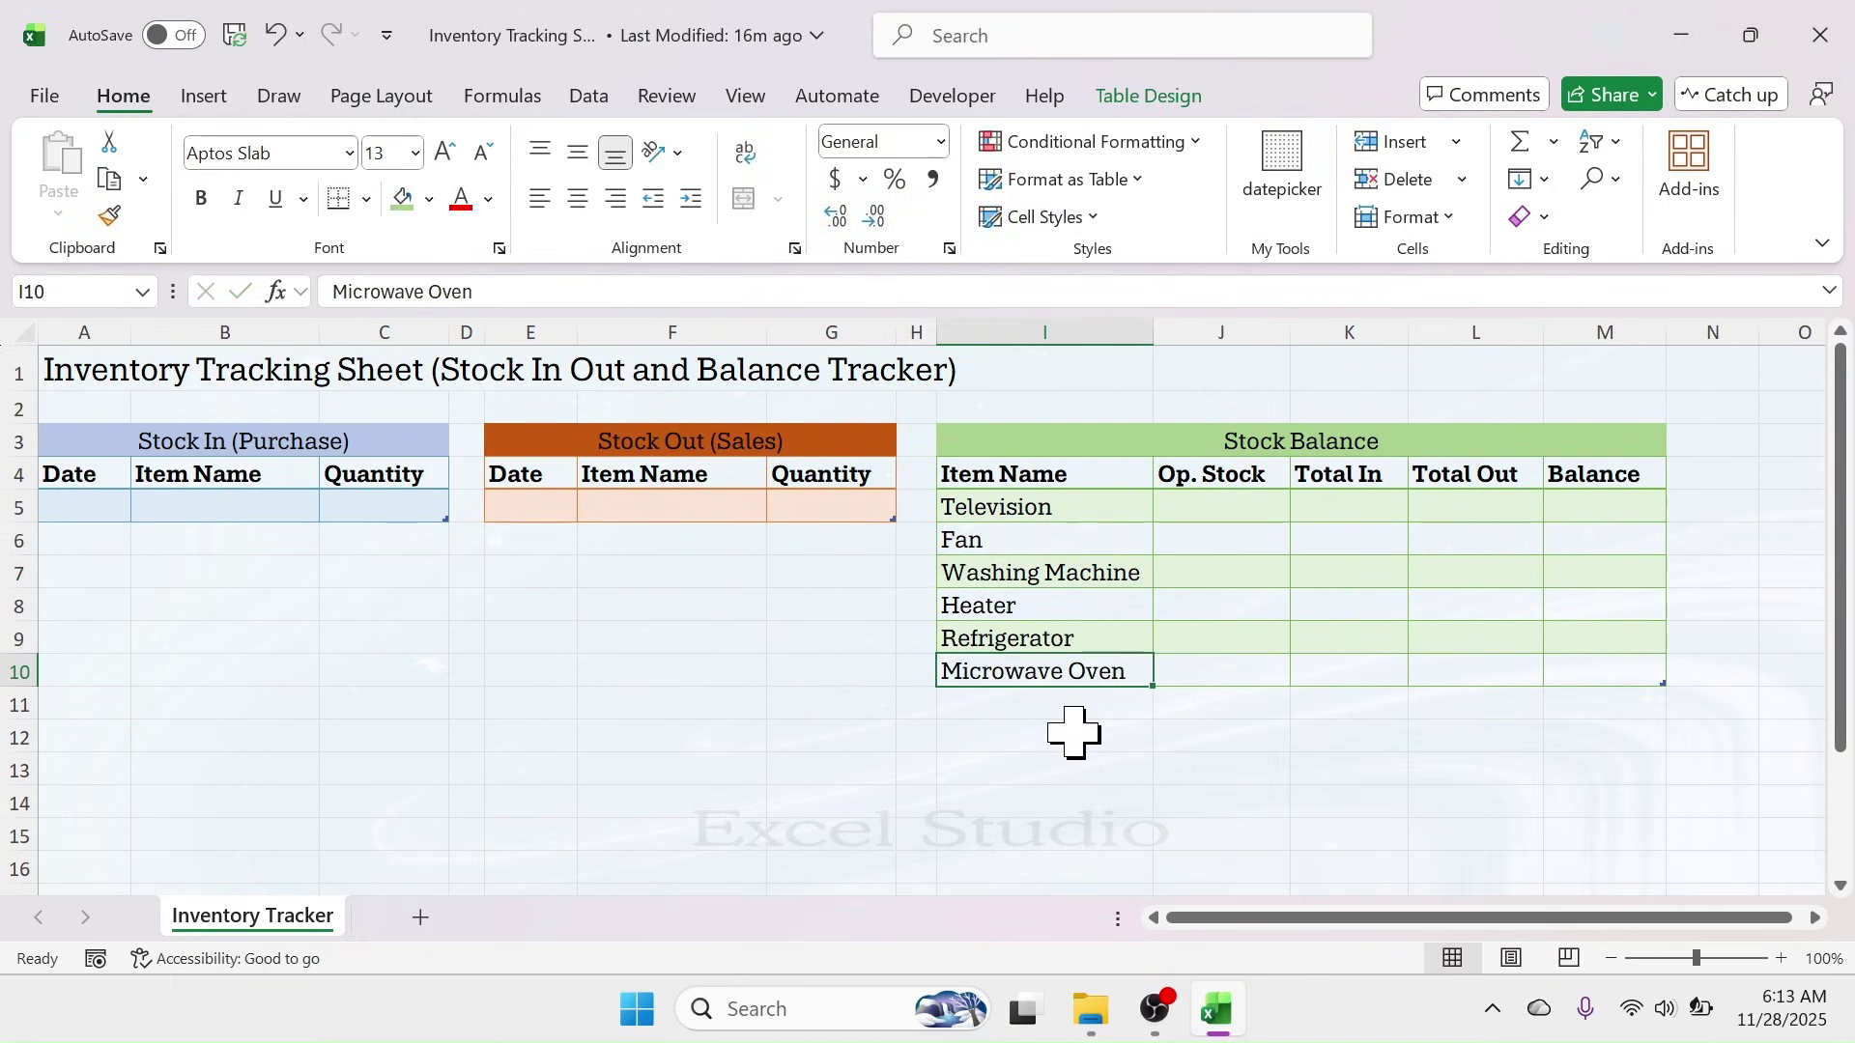
- Set up data validation of type List for the Stock In table's item cell B5
{"action": "left_click", "coordinate": [237, 505]}
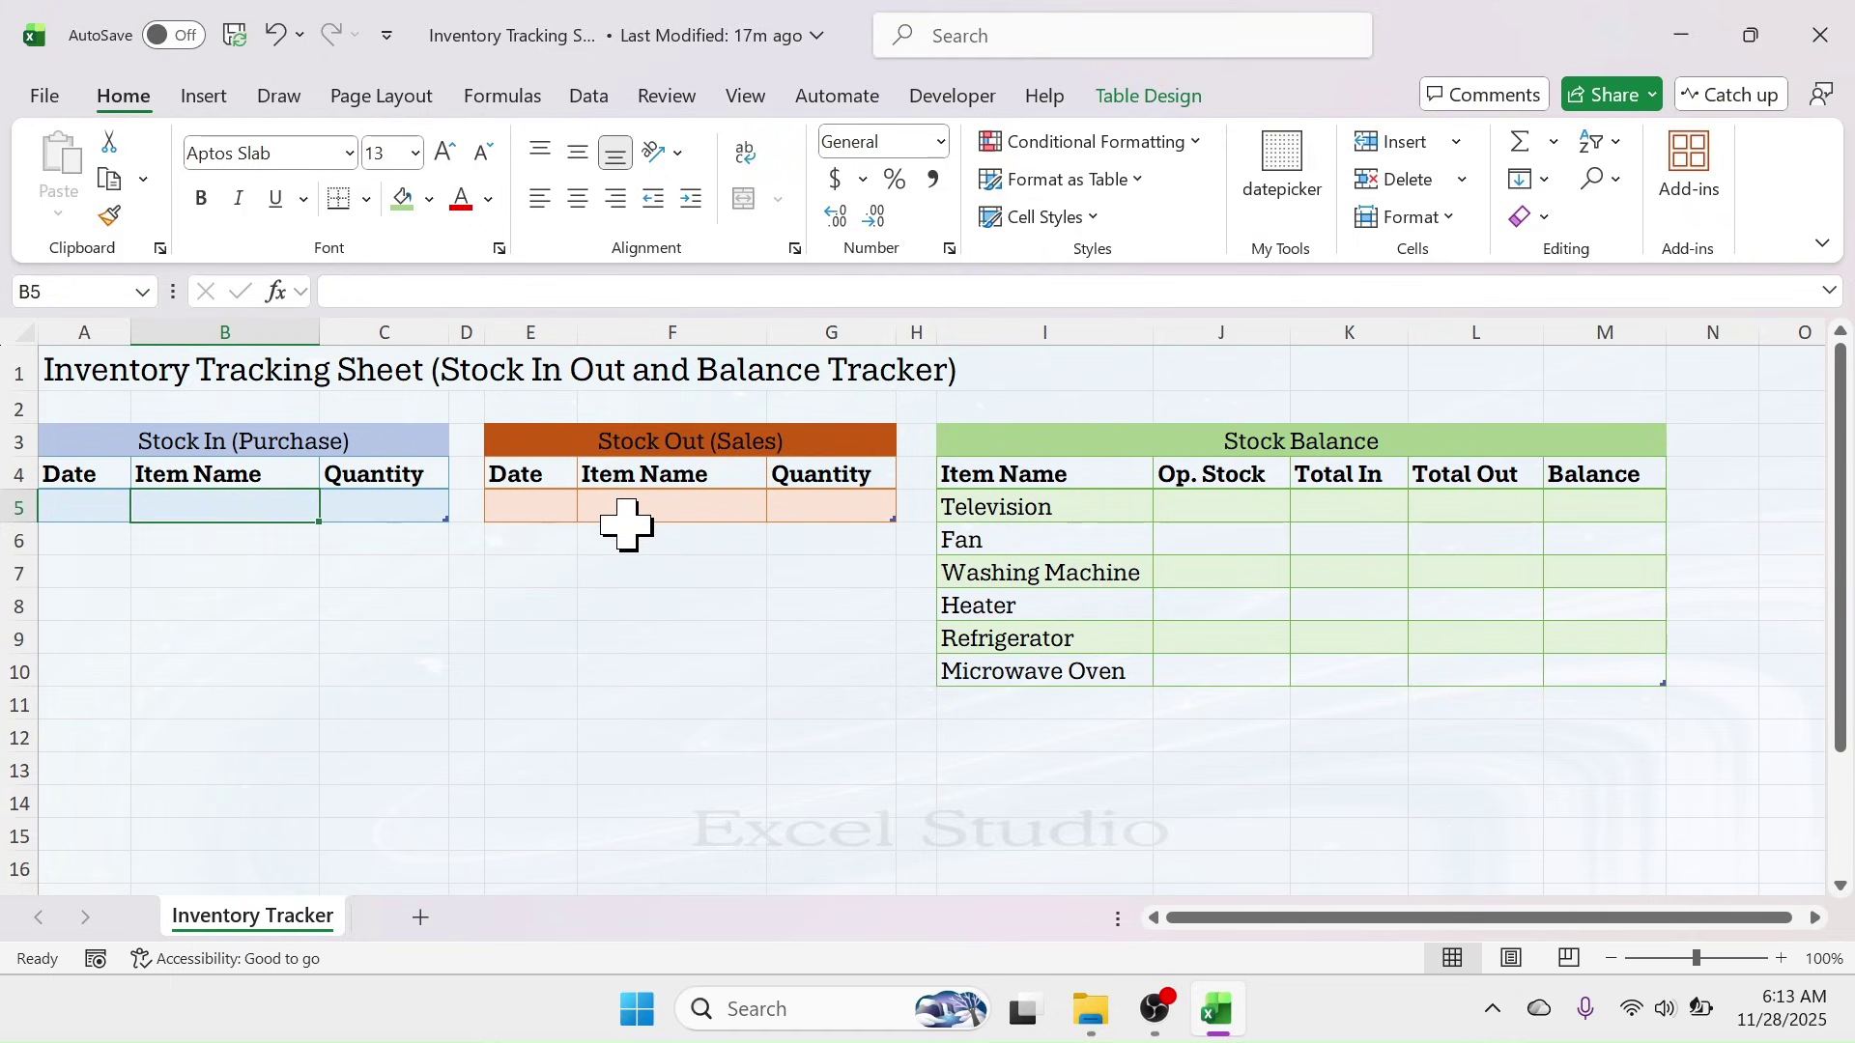
{"action": "left_click", "coordinate": [703, 610]}
{"action": "left_click", "coordinate": [205, 502]}
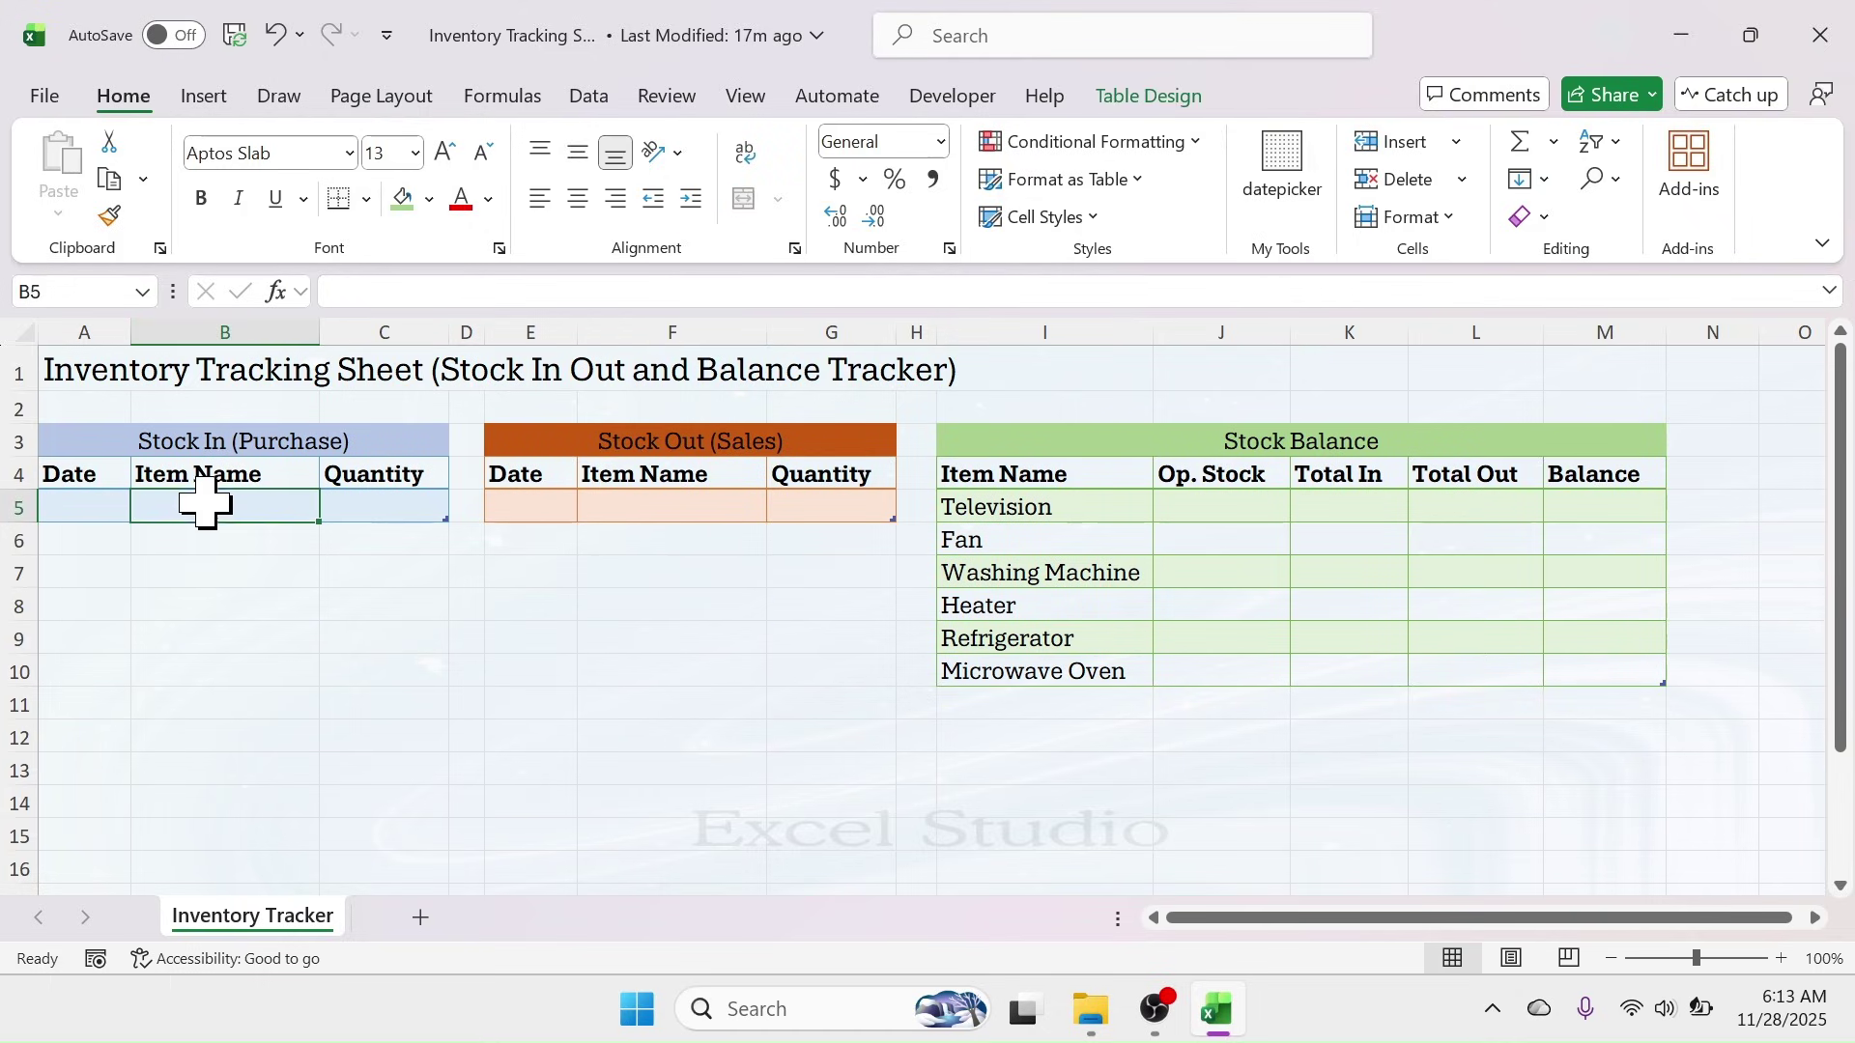
{"action": "left_click", "coordinate": [582, 97]}
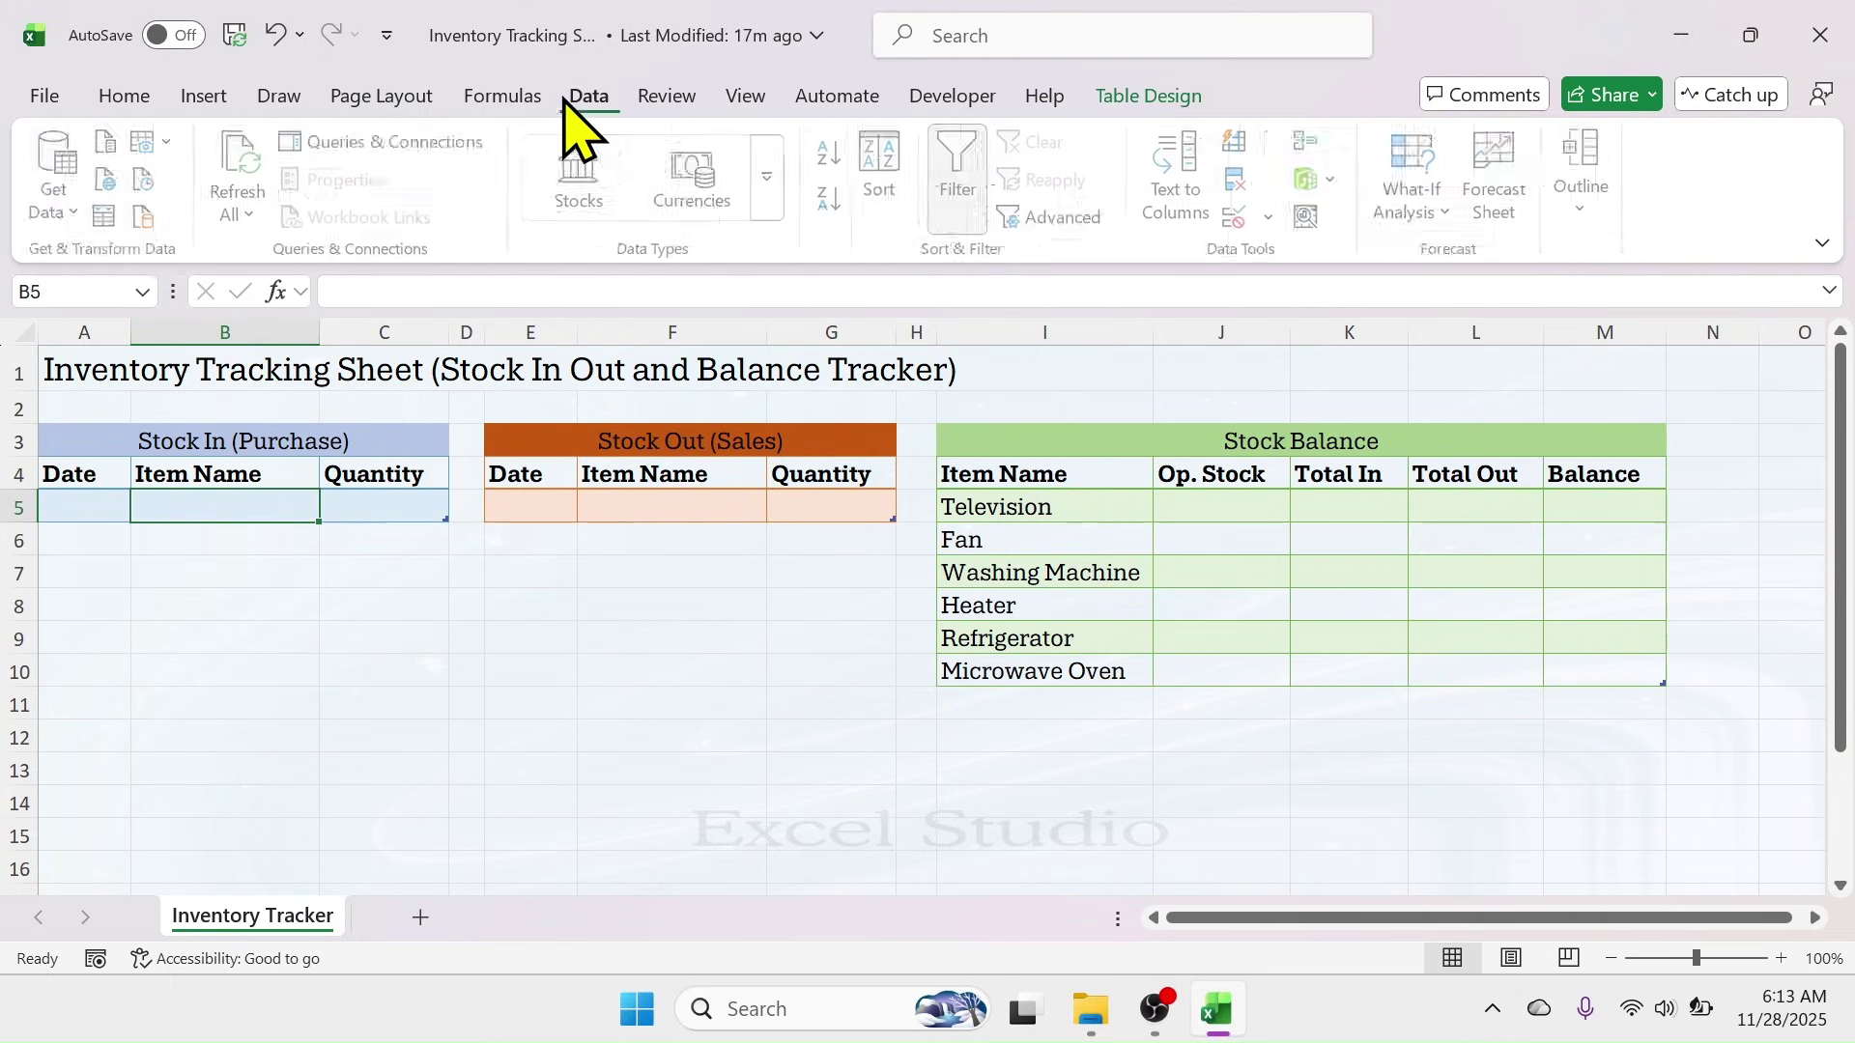
{"action": "left_click", "coordinate": [1240, 219]}
{"action": "left_click_drag", "start_coordinate": [788, 351], "coordinate": [1046, 304]}
{"action": "left_click", "coordinate": [1026, 442]}
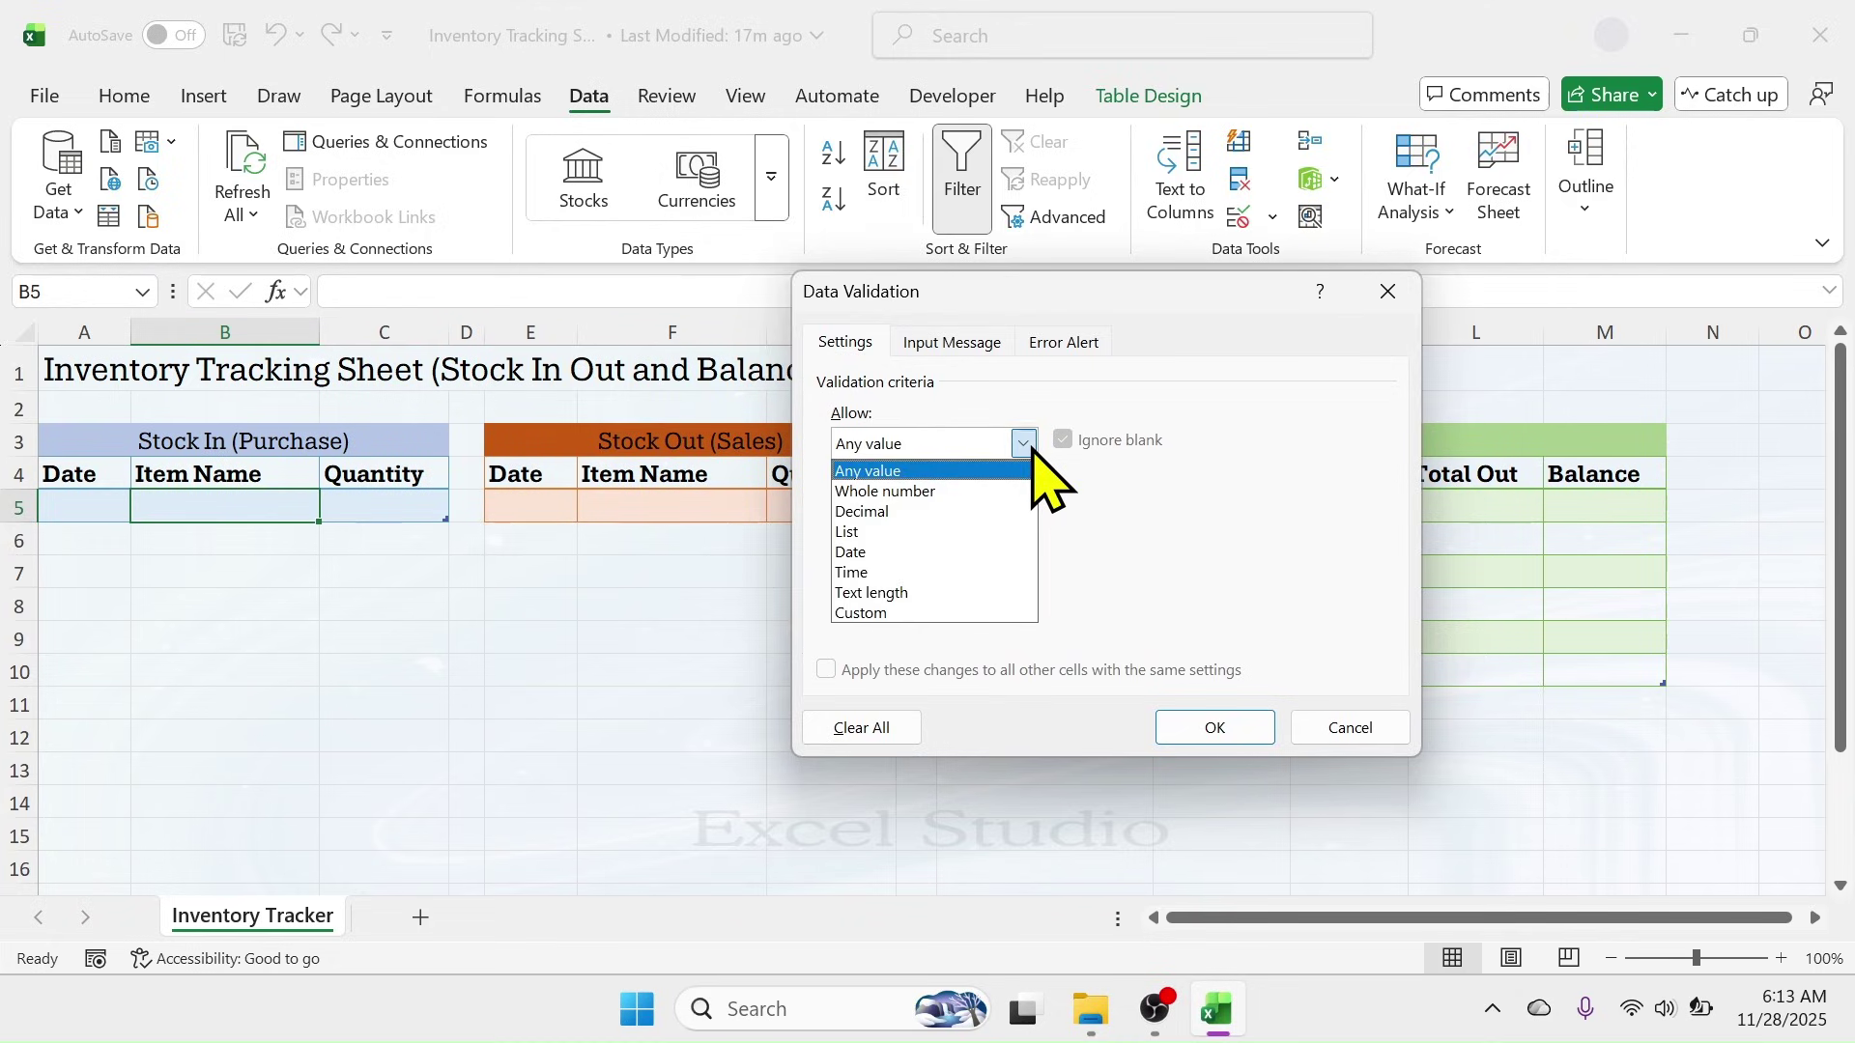
{"action": "left_click", "coordinate": [868, 534]}
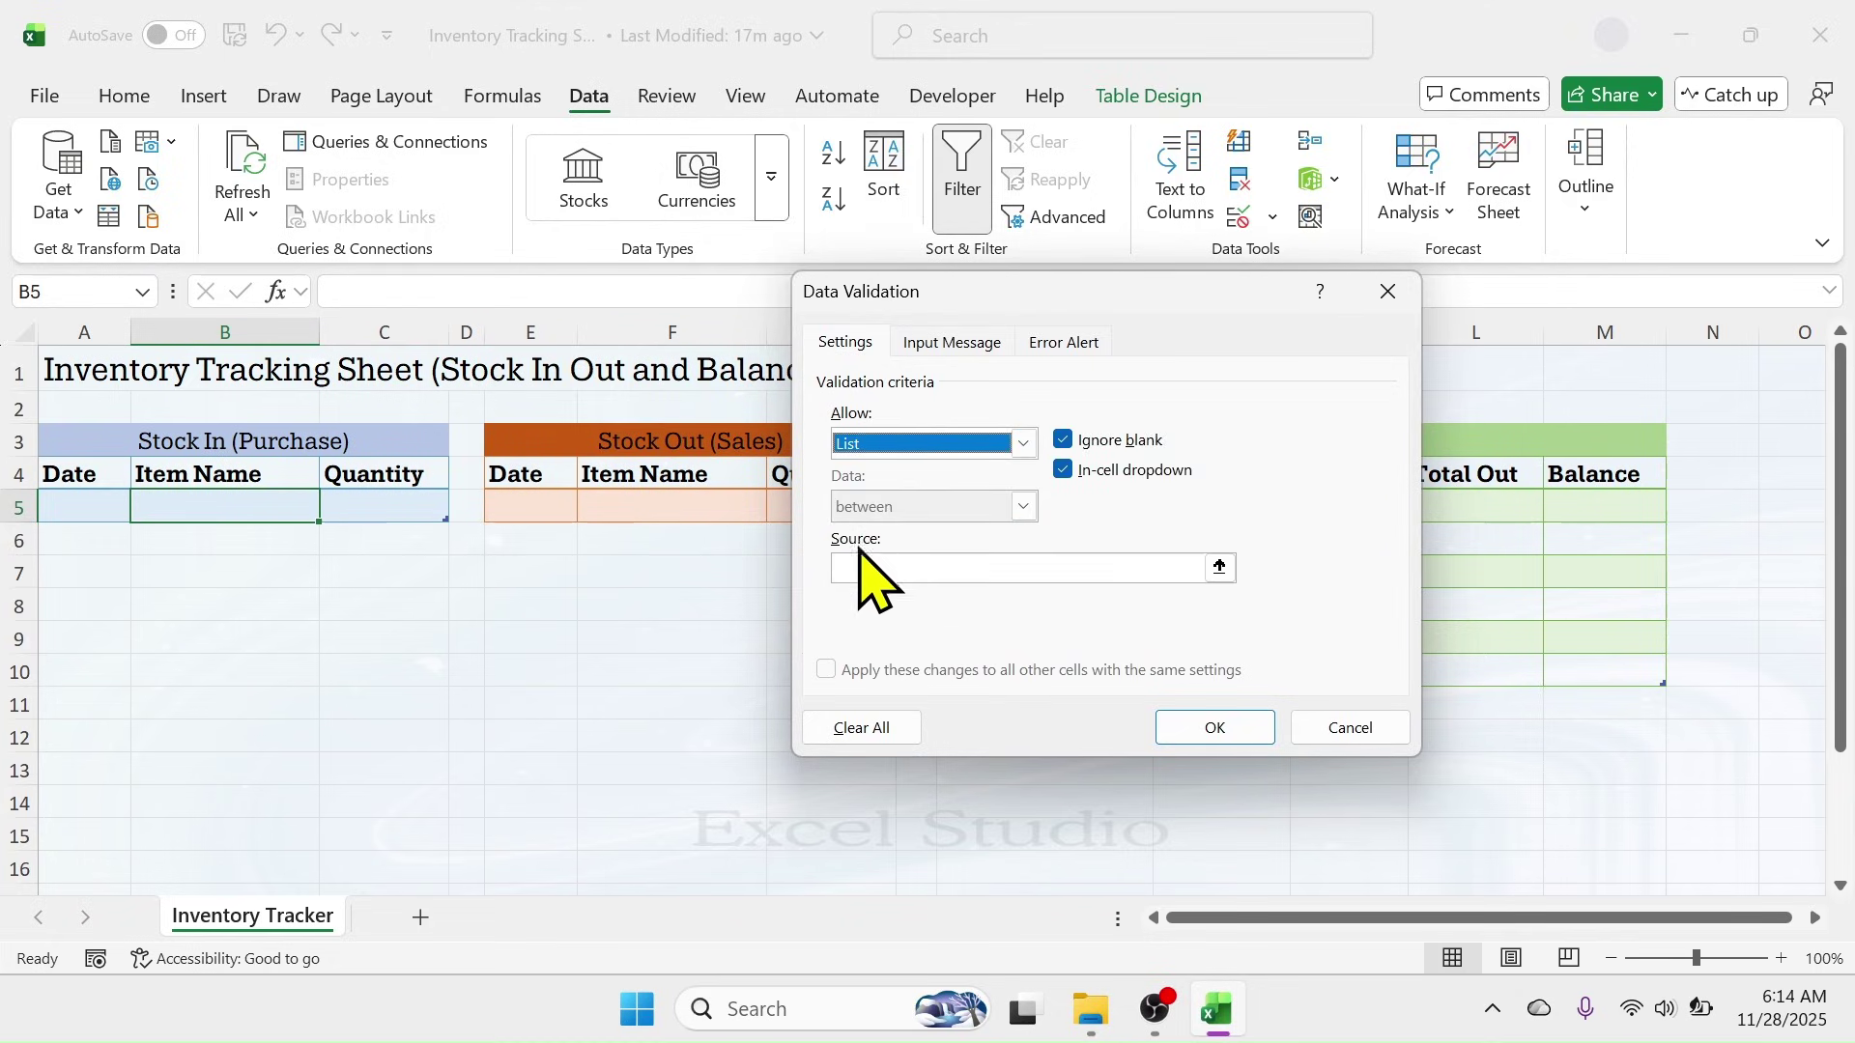
- Set the validation list source to =INDIRECT("stock_balance[Item Name]") and choose Television from the list in B5
{"action": "left_click", "coordinate": [872, 569]}
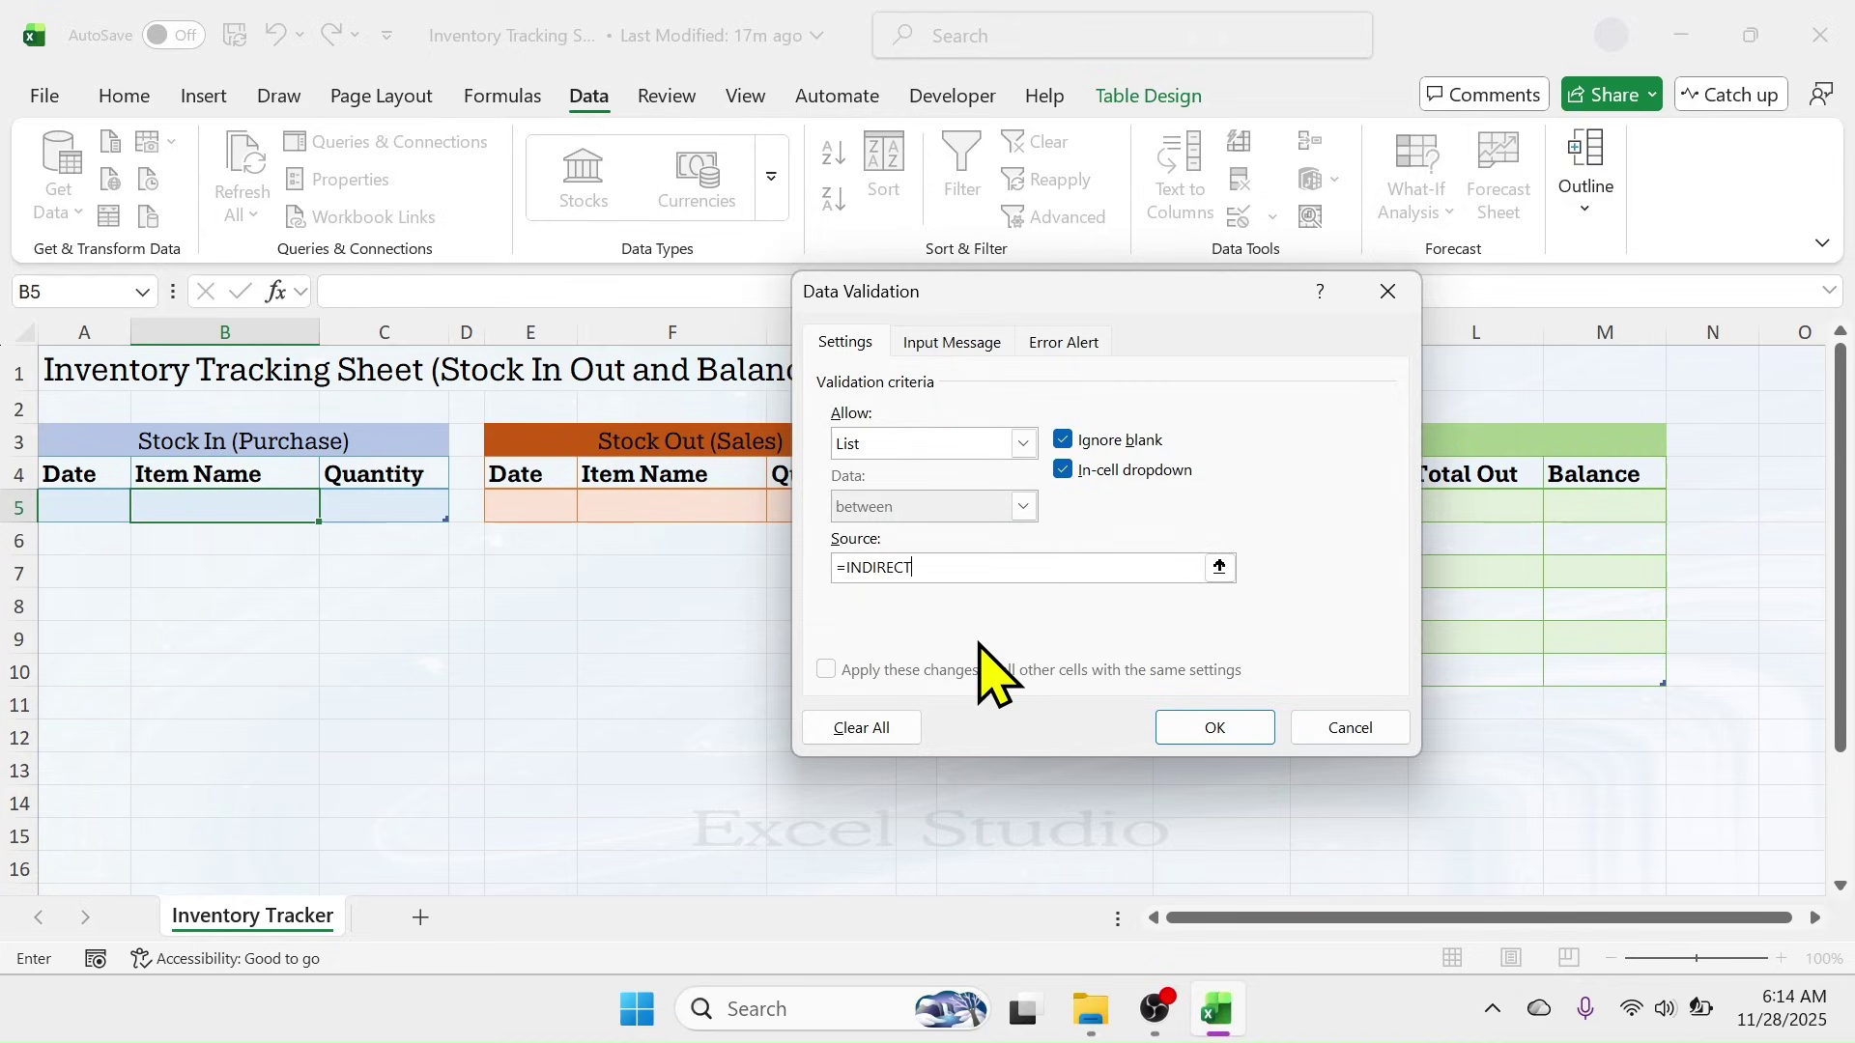
{"action": "left_click_drag", "start_coordinate": [1156, 297], "coordinate": [629, 332]}
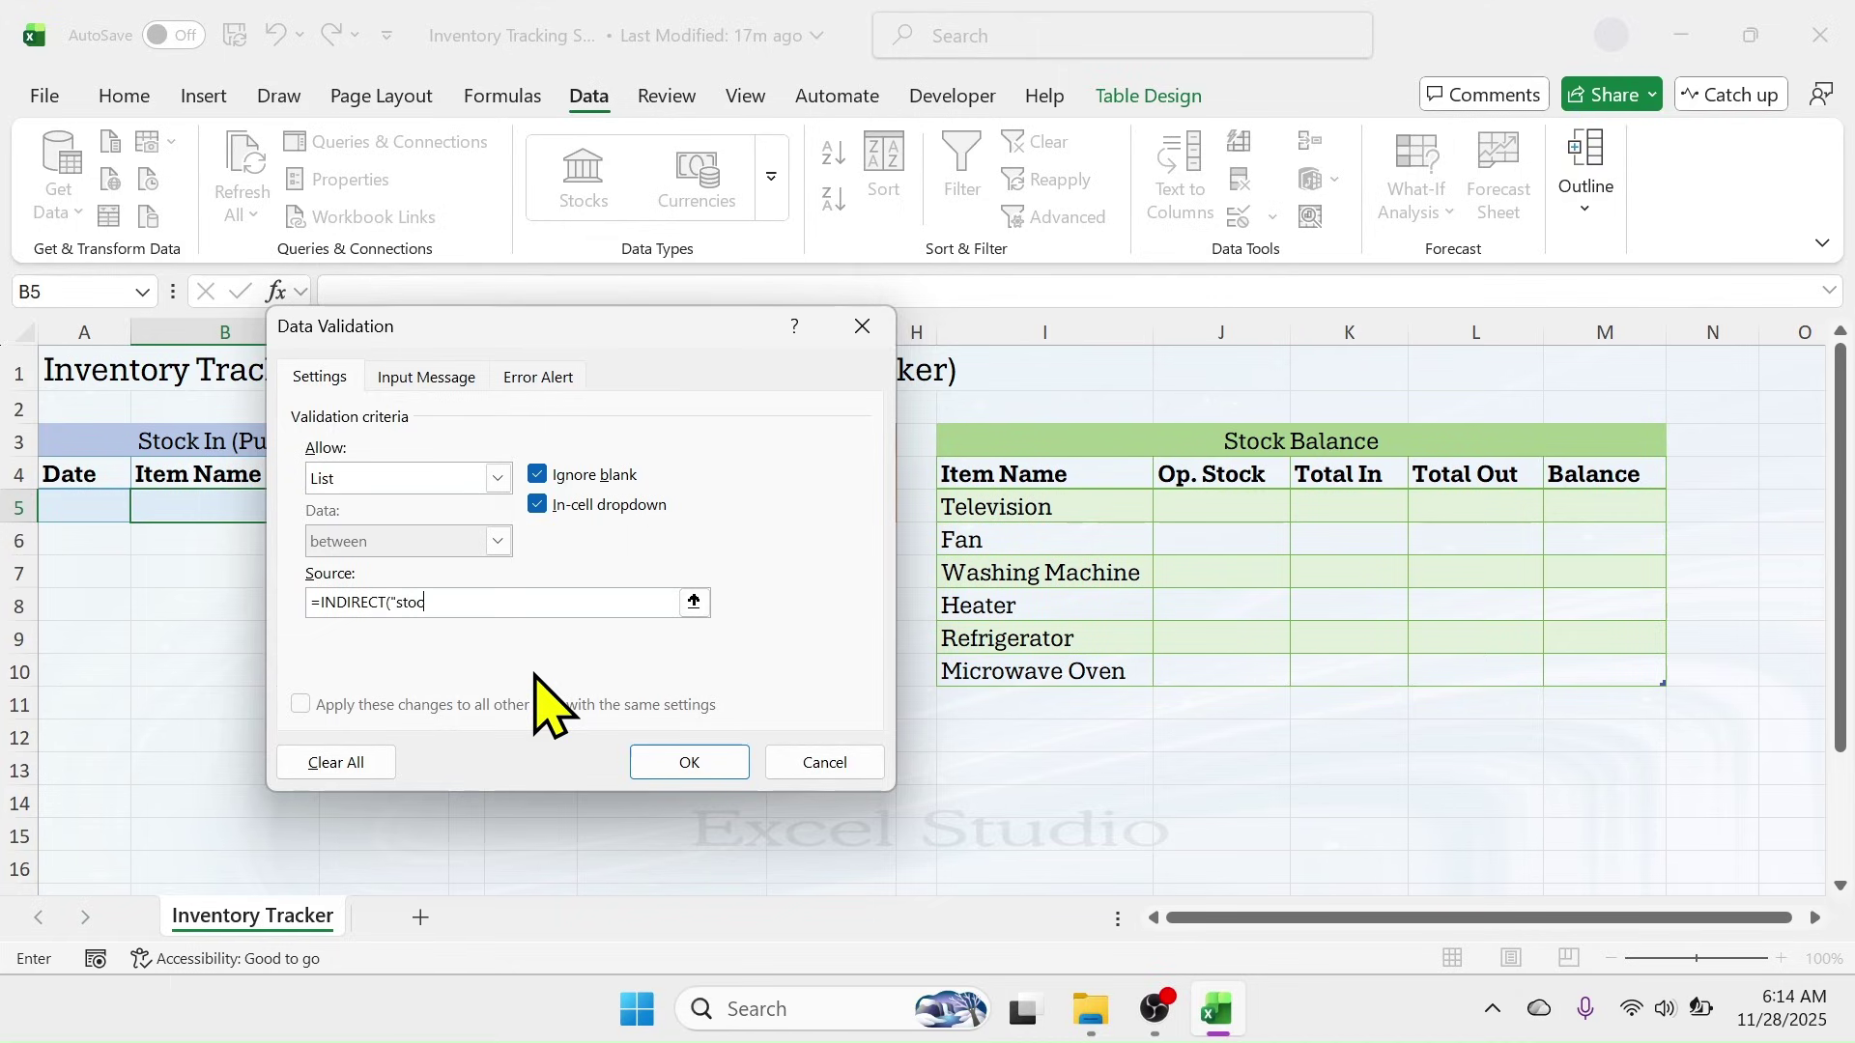
{"action": "type", "text": "alance[Item Name"}
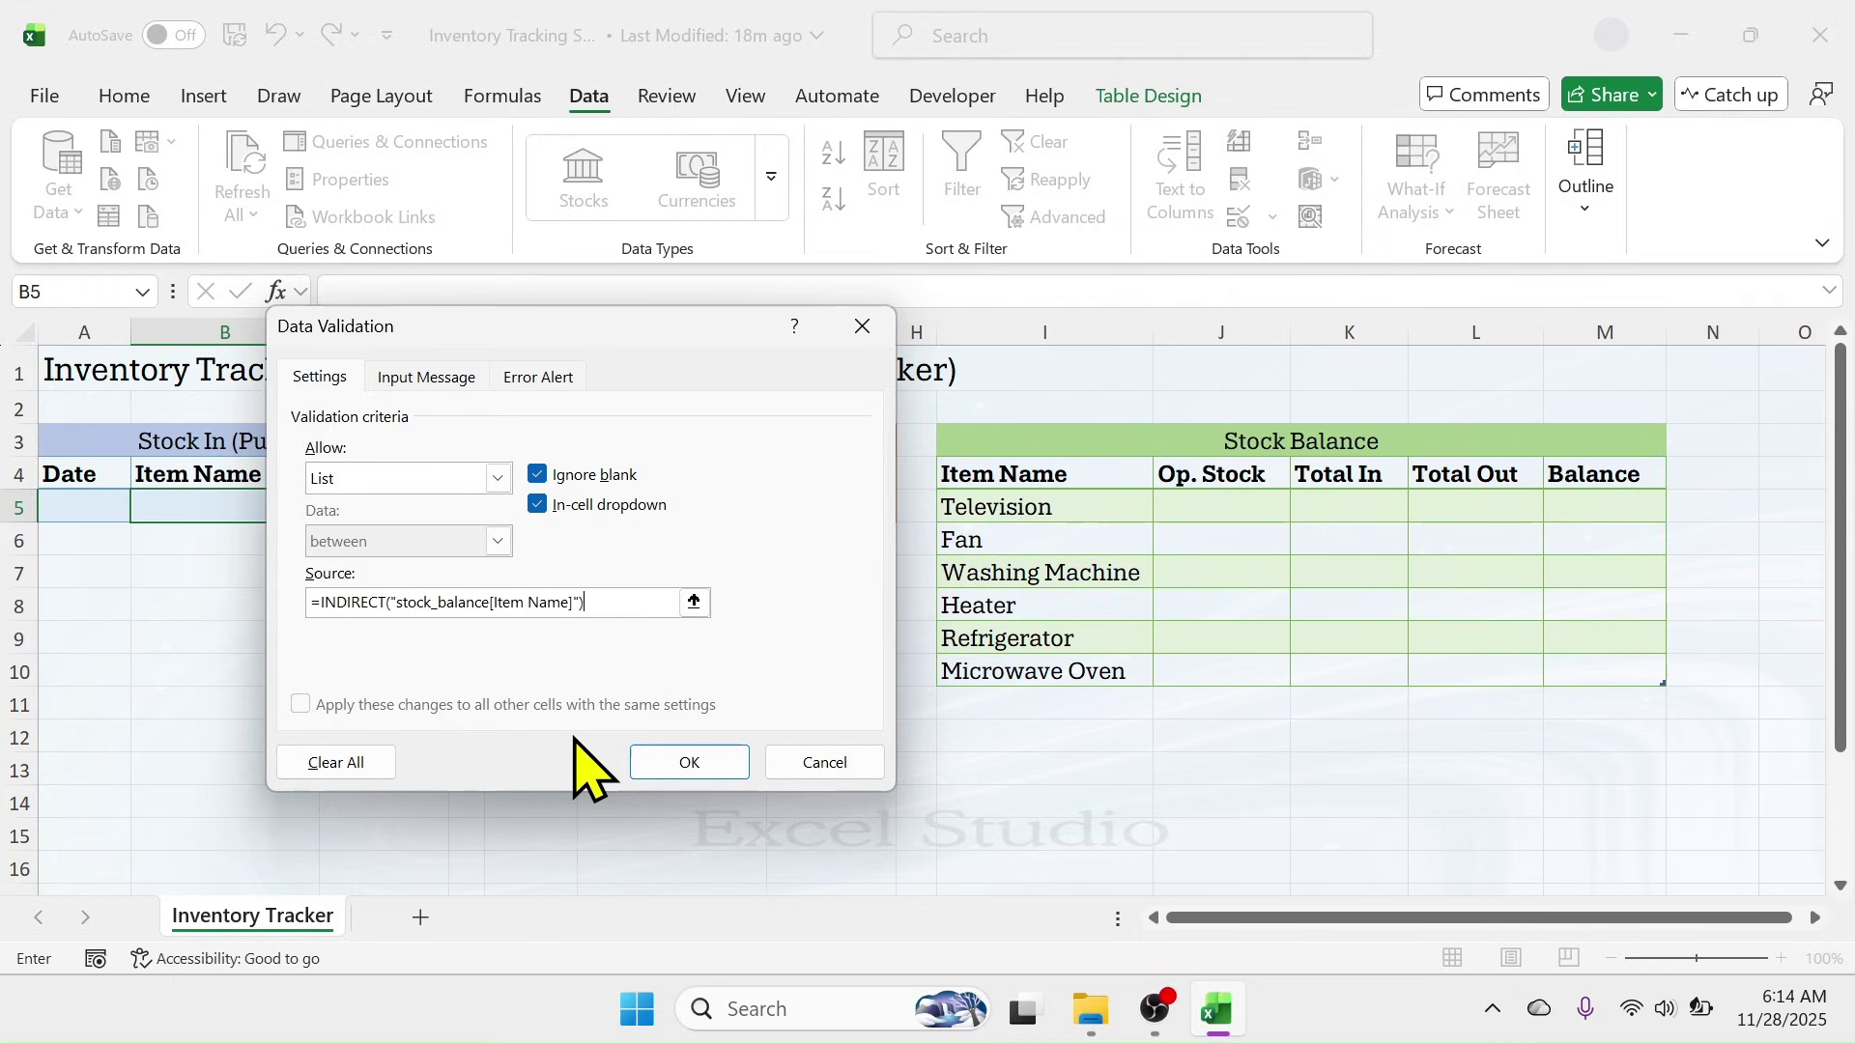
{"action": "left_click", "coordinate": [679, 763]}
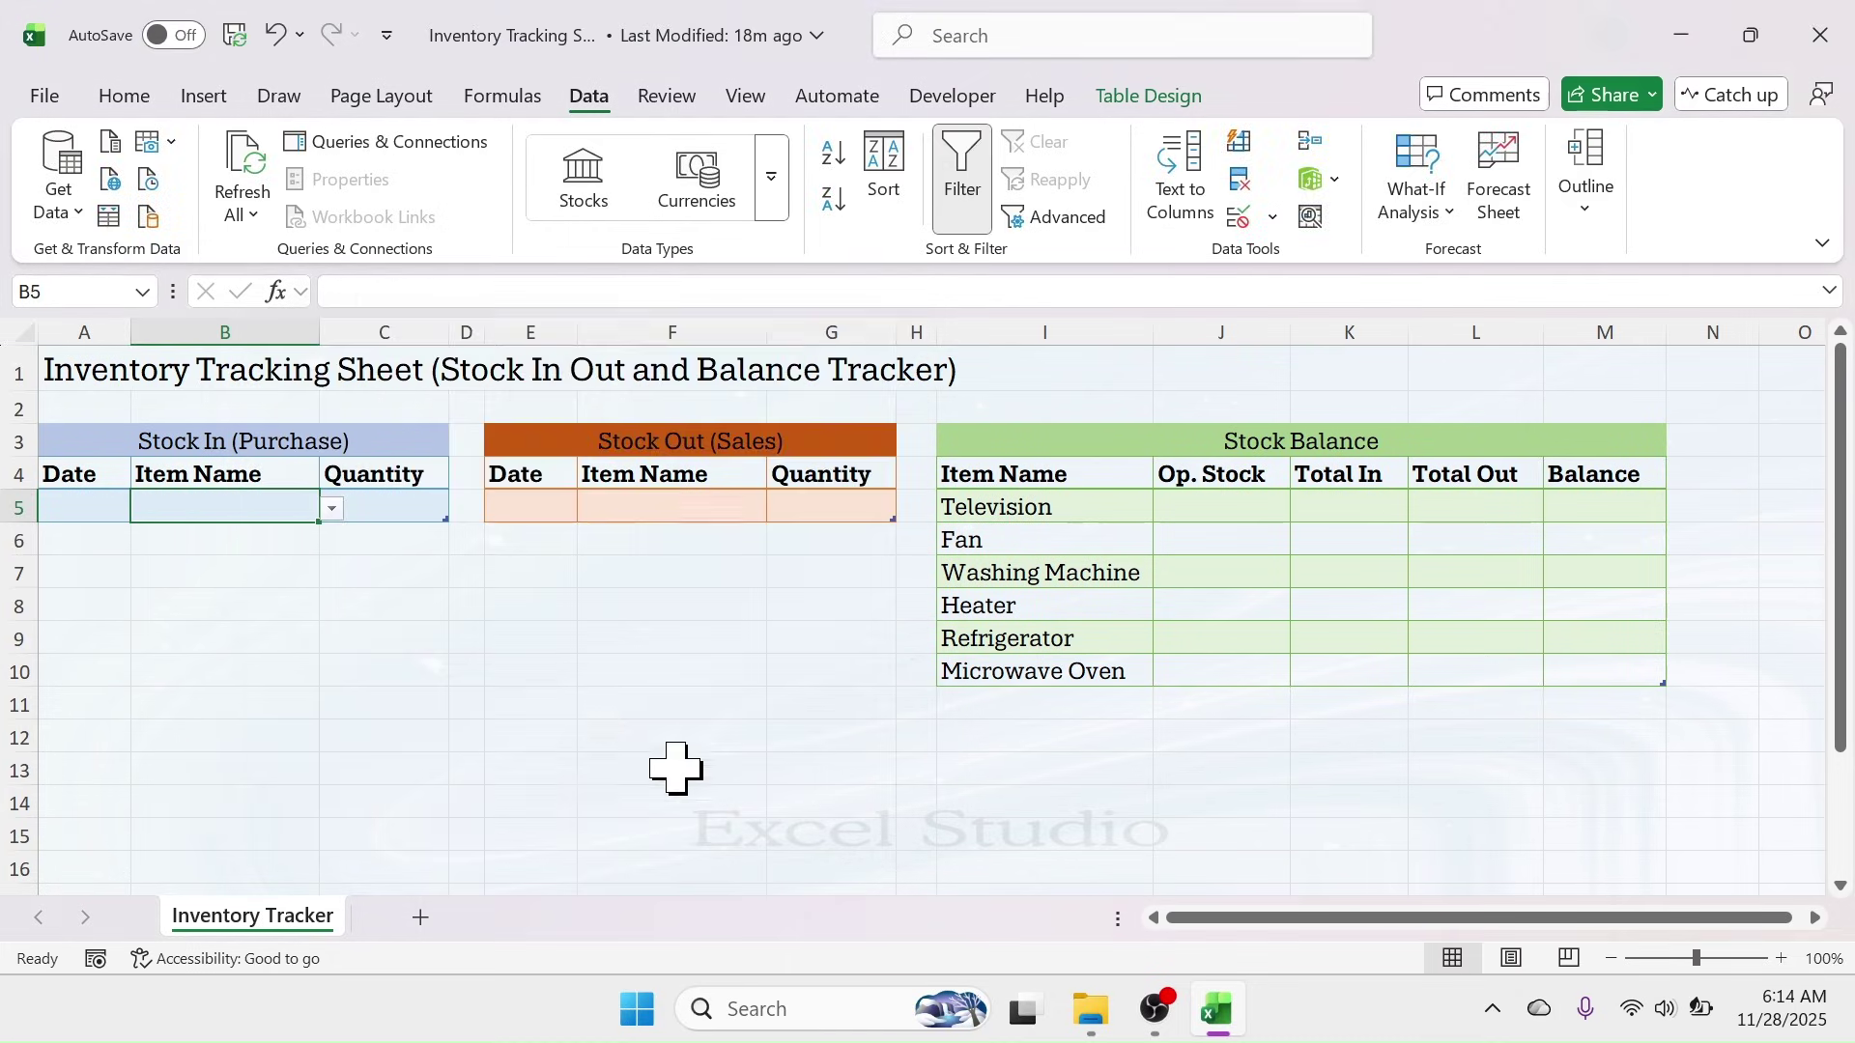
{"action": "left_click", "coordinate": [332, 509]}
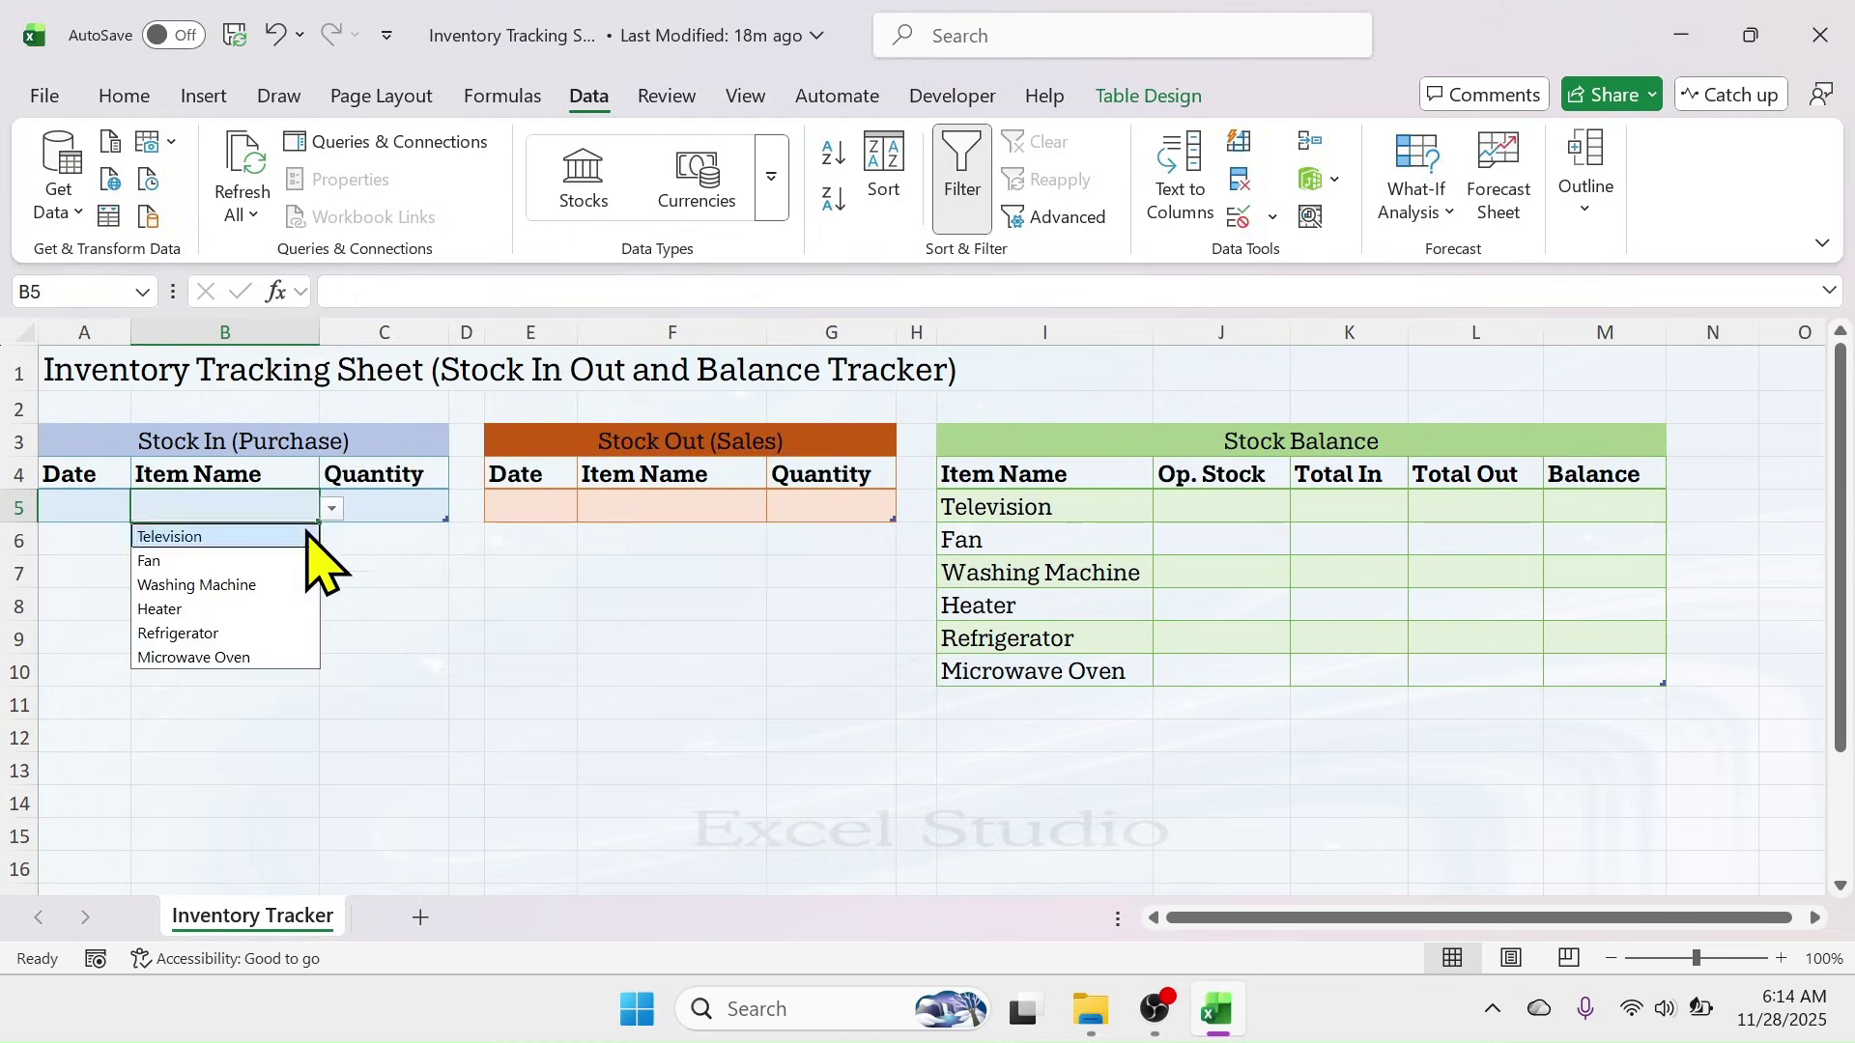
{"action": "left_click", "coordinate": [183, 537]}
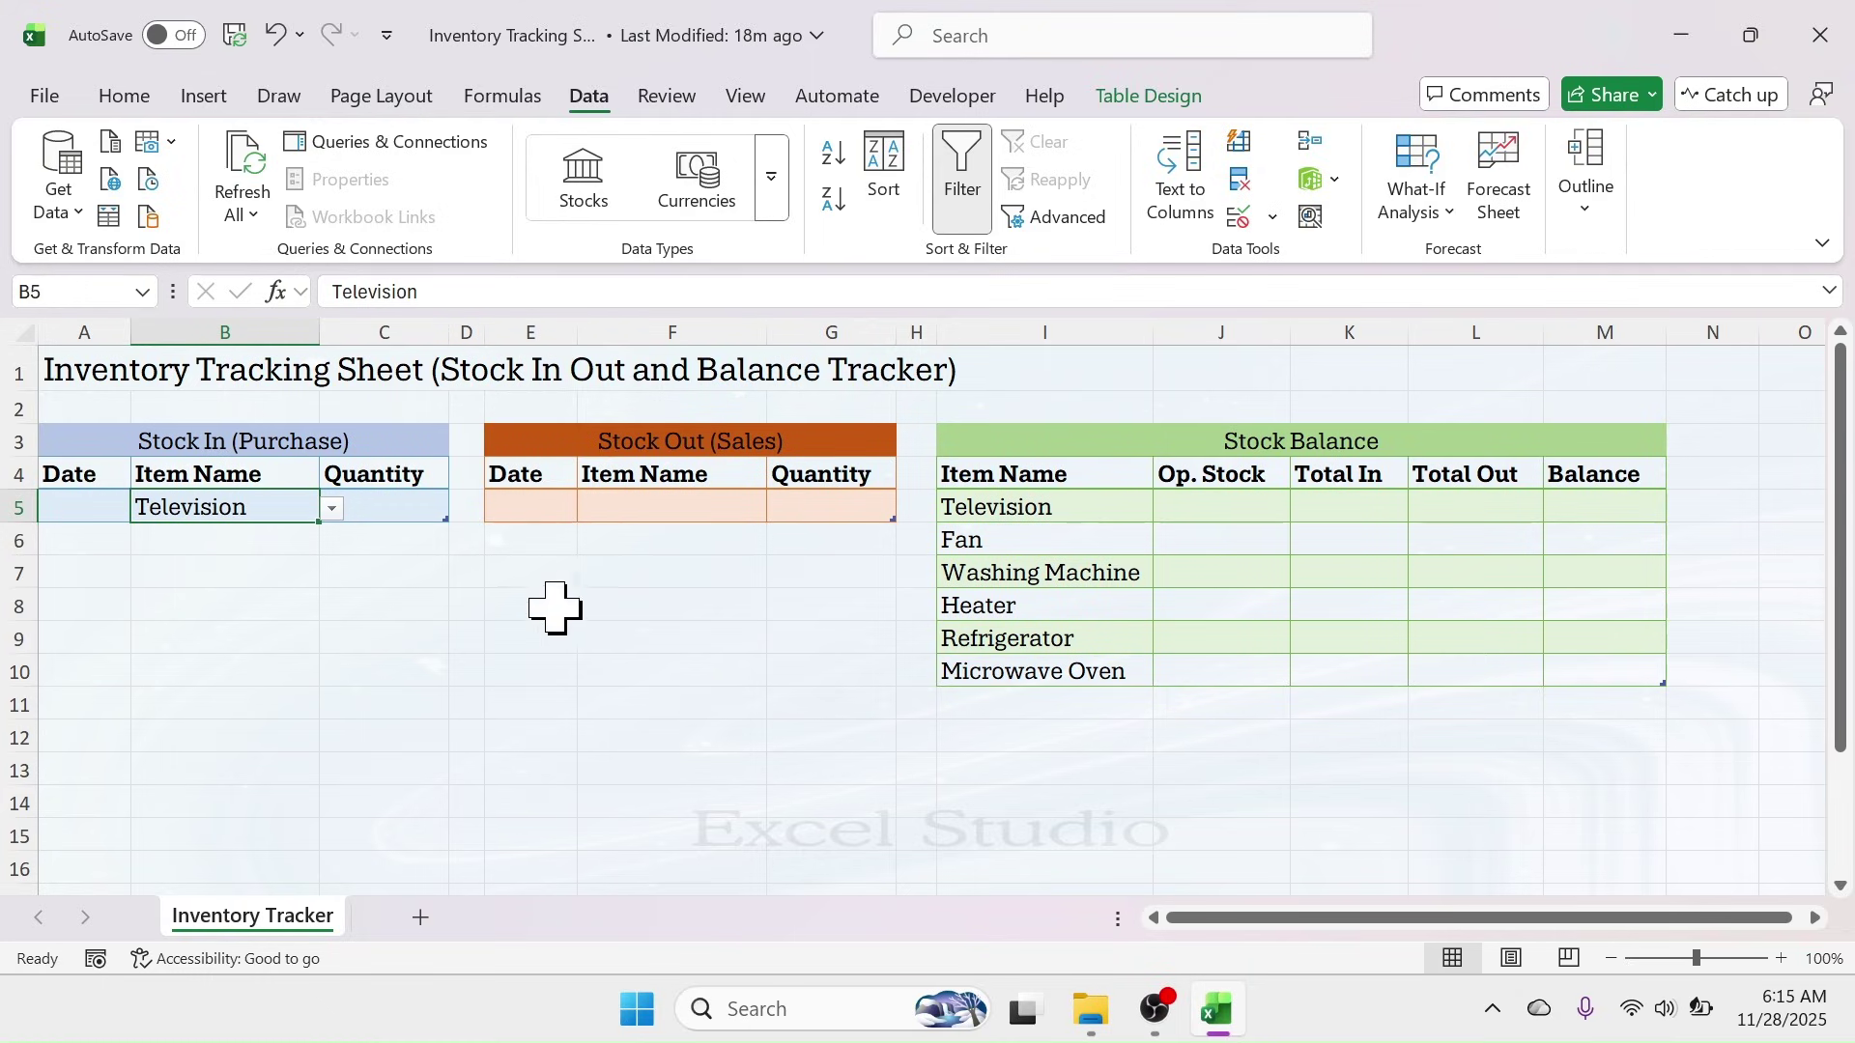
- Copy only the data validation from B5 to the Stock Out item cell F5 and view its dropdown list
{"action": "right_click", "coordinate": [207, 504]}
{"action": "left_click", "coordinate": [263, 112]}
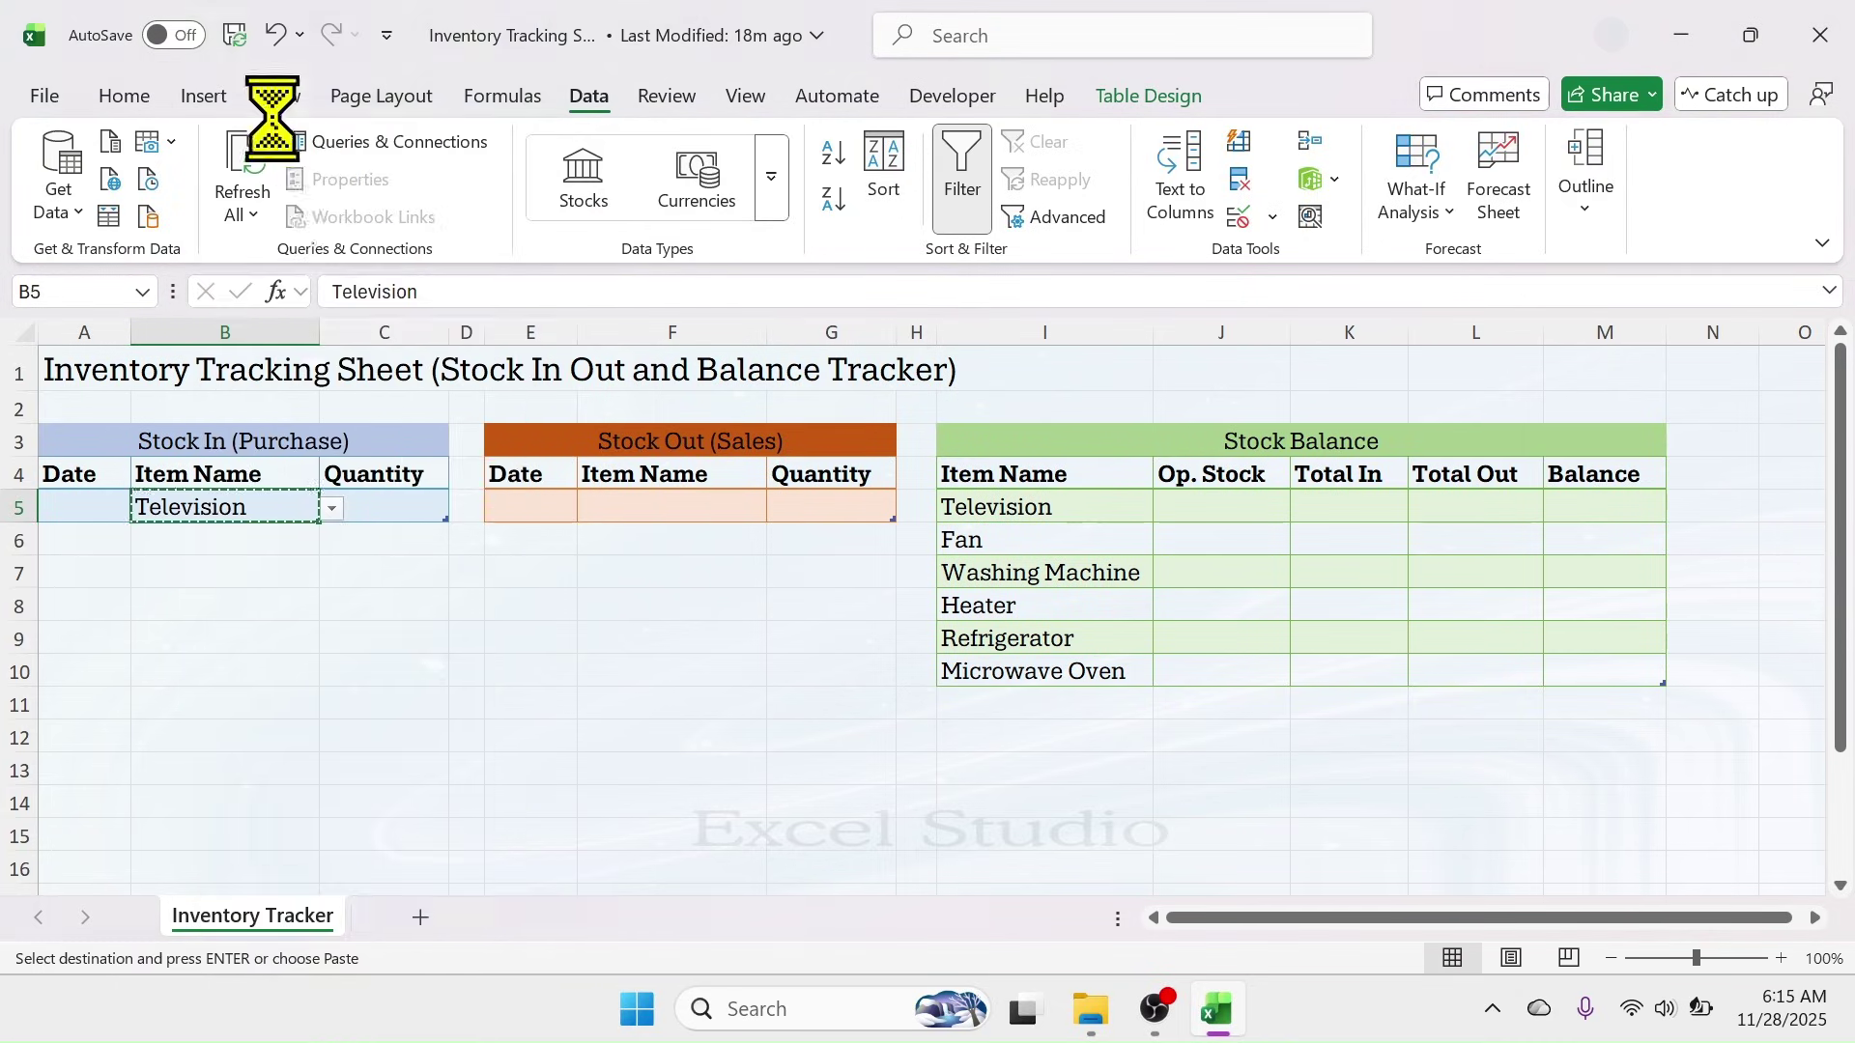
{"action": "left_click", "coordinate": [652, 504]}
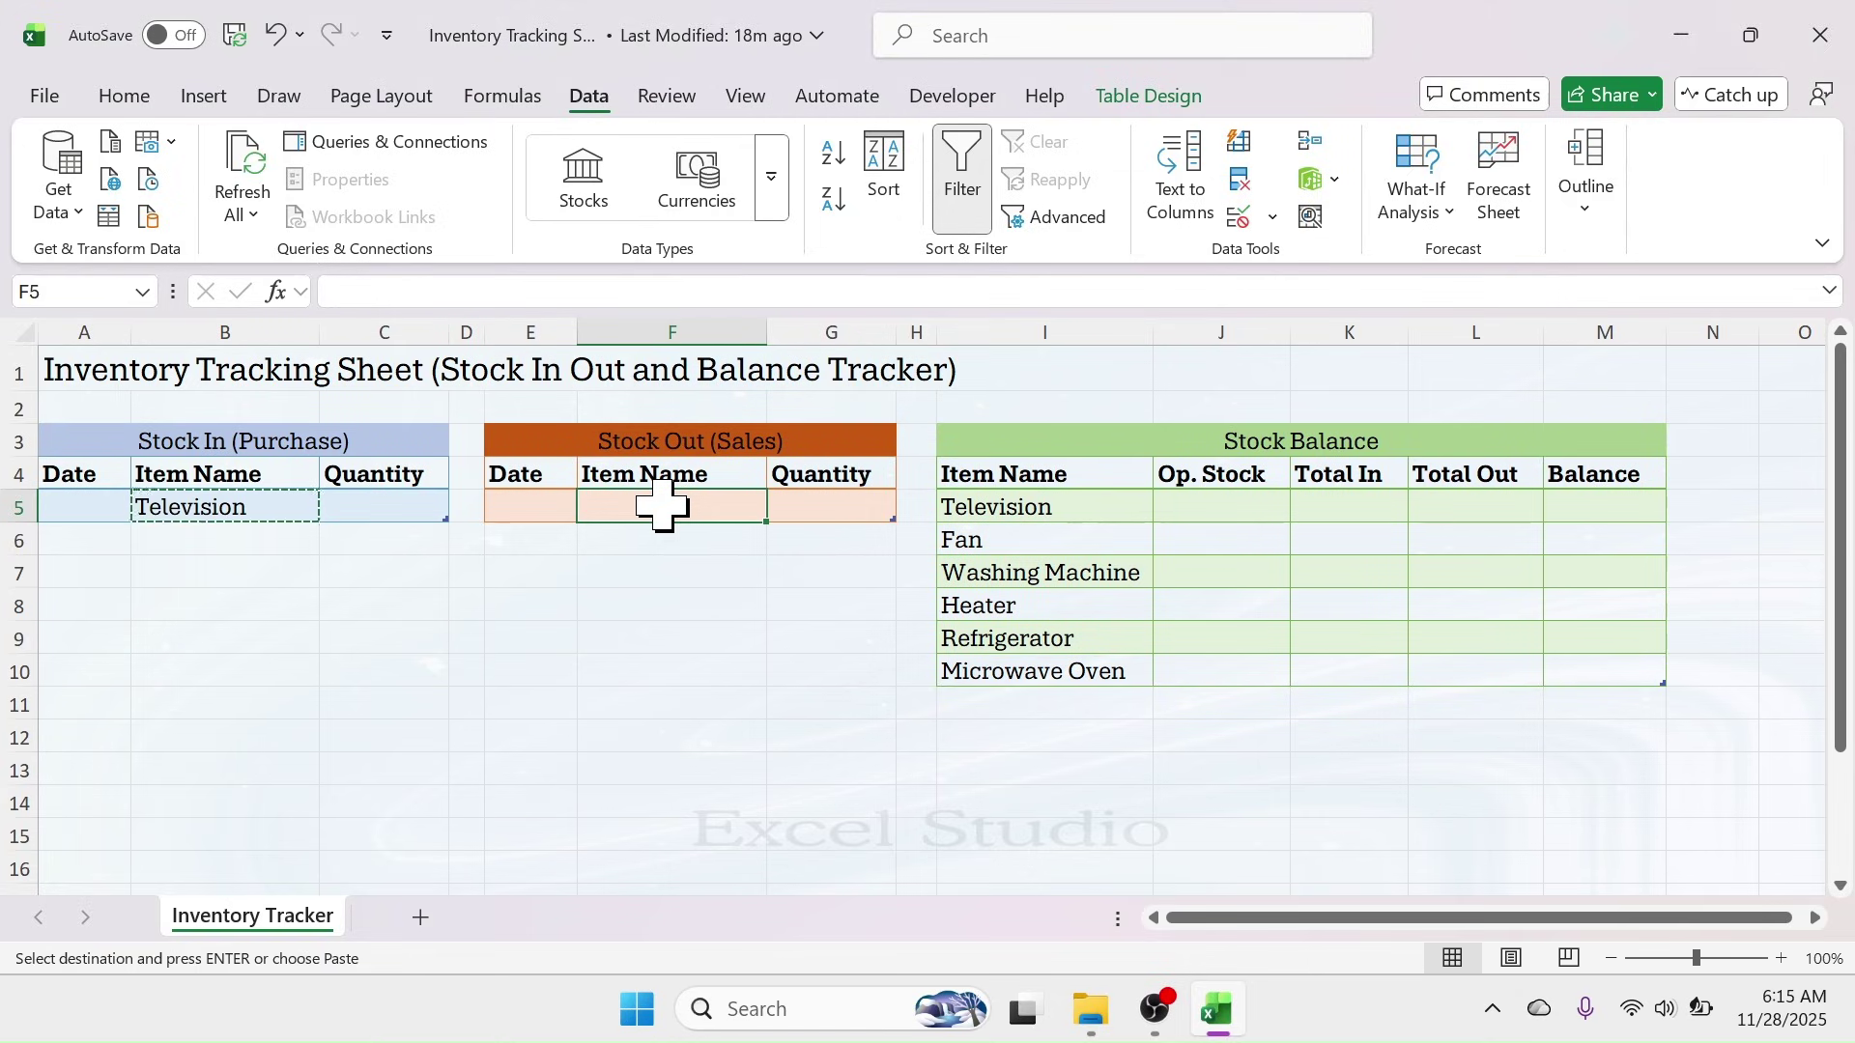
{"action": "right_click", "coordinate": [663, 505]}
{"action": "left_click", "coordinate": [770, 252]}
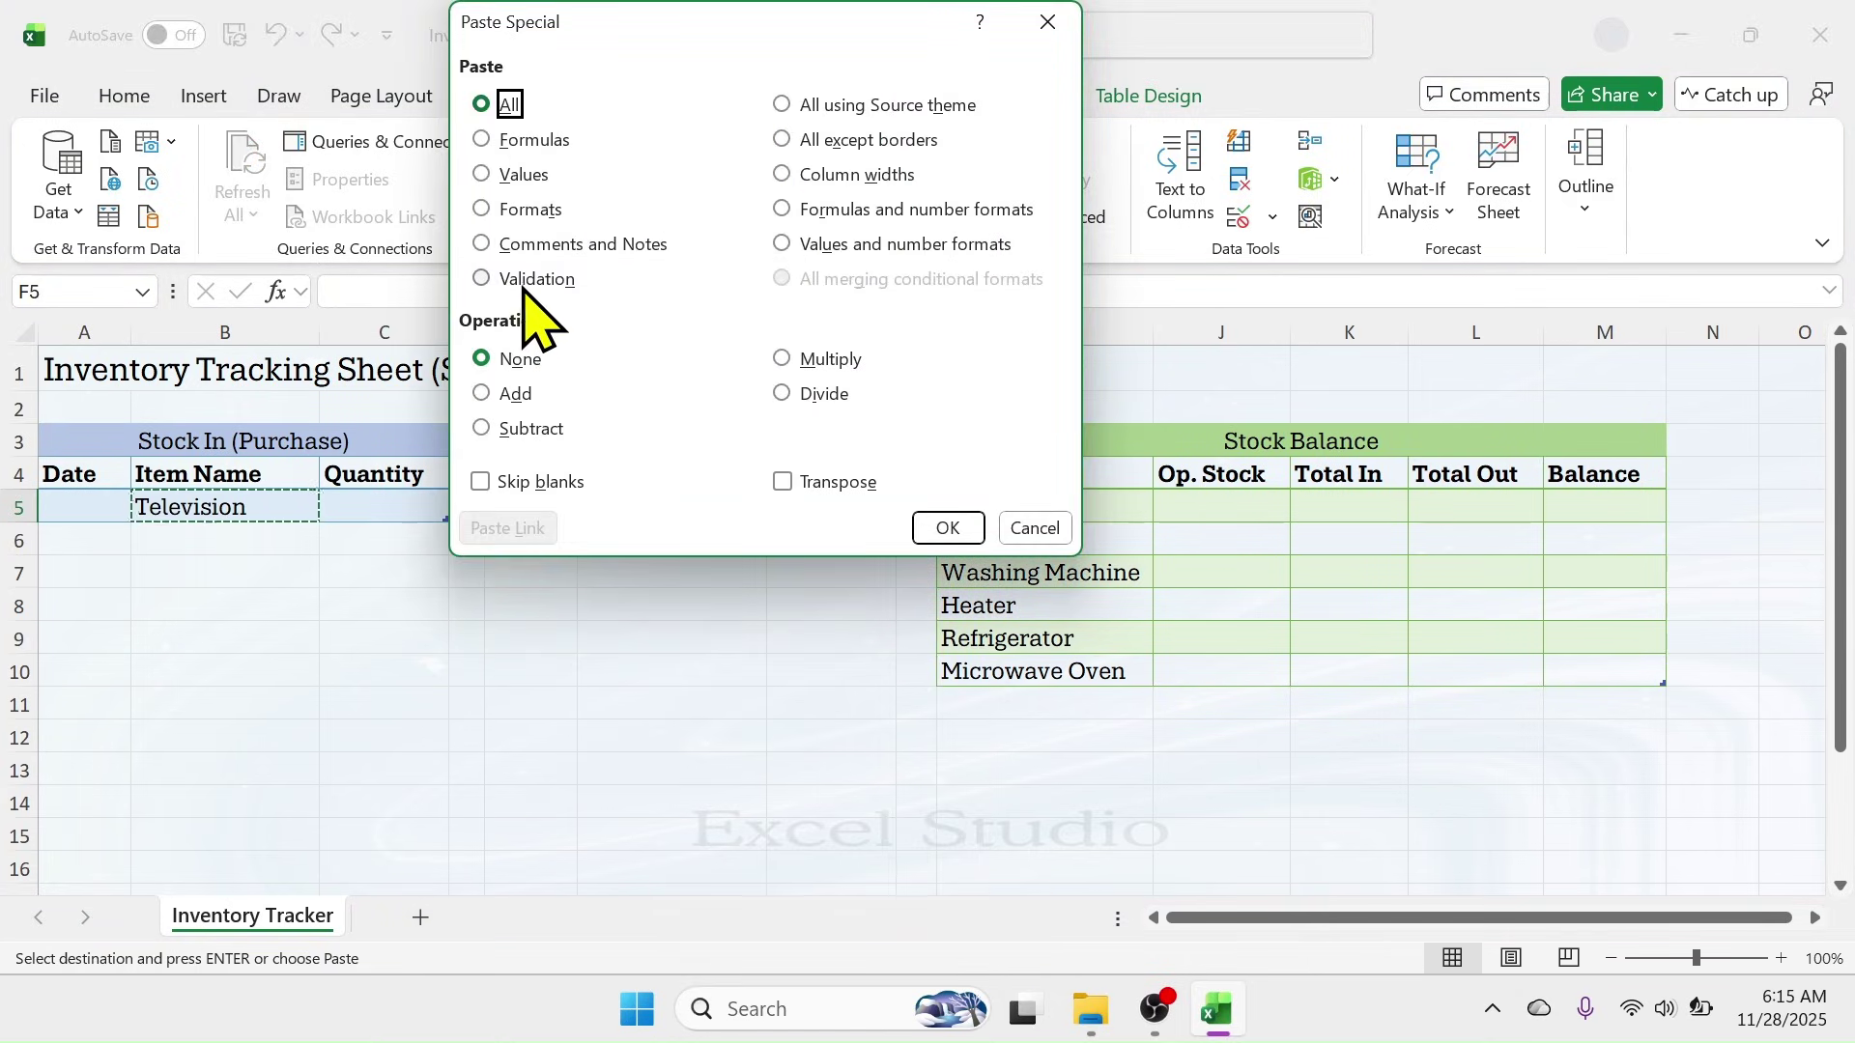
{"action": "left_click", "coordinate": [496, 278]}
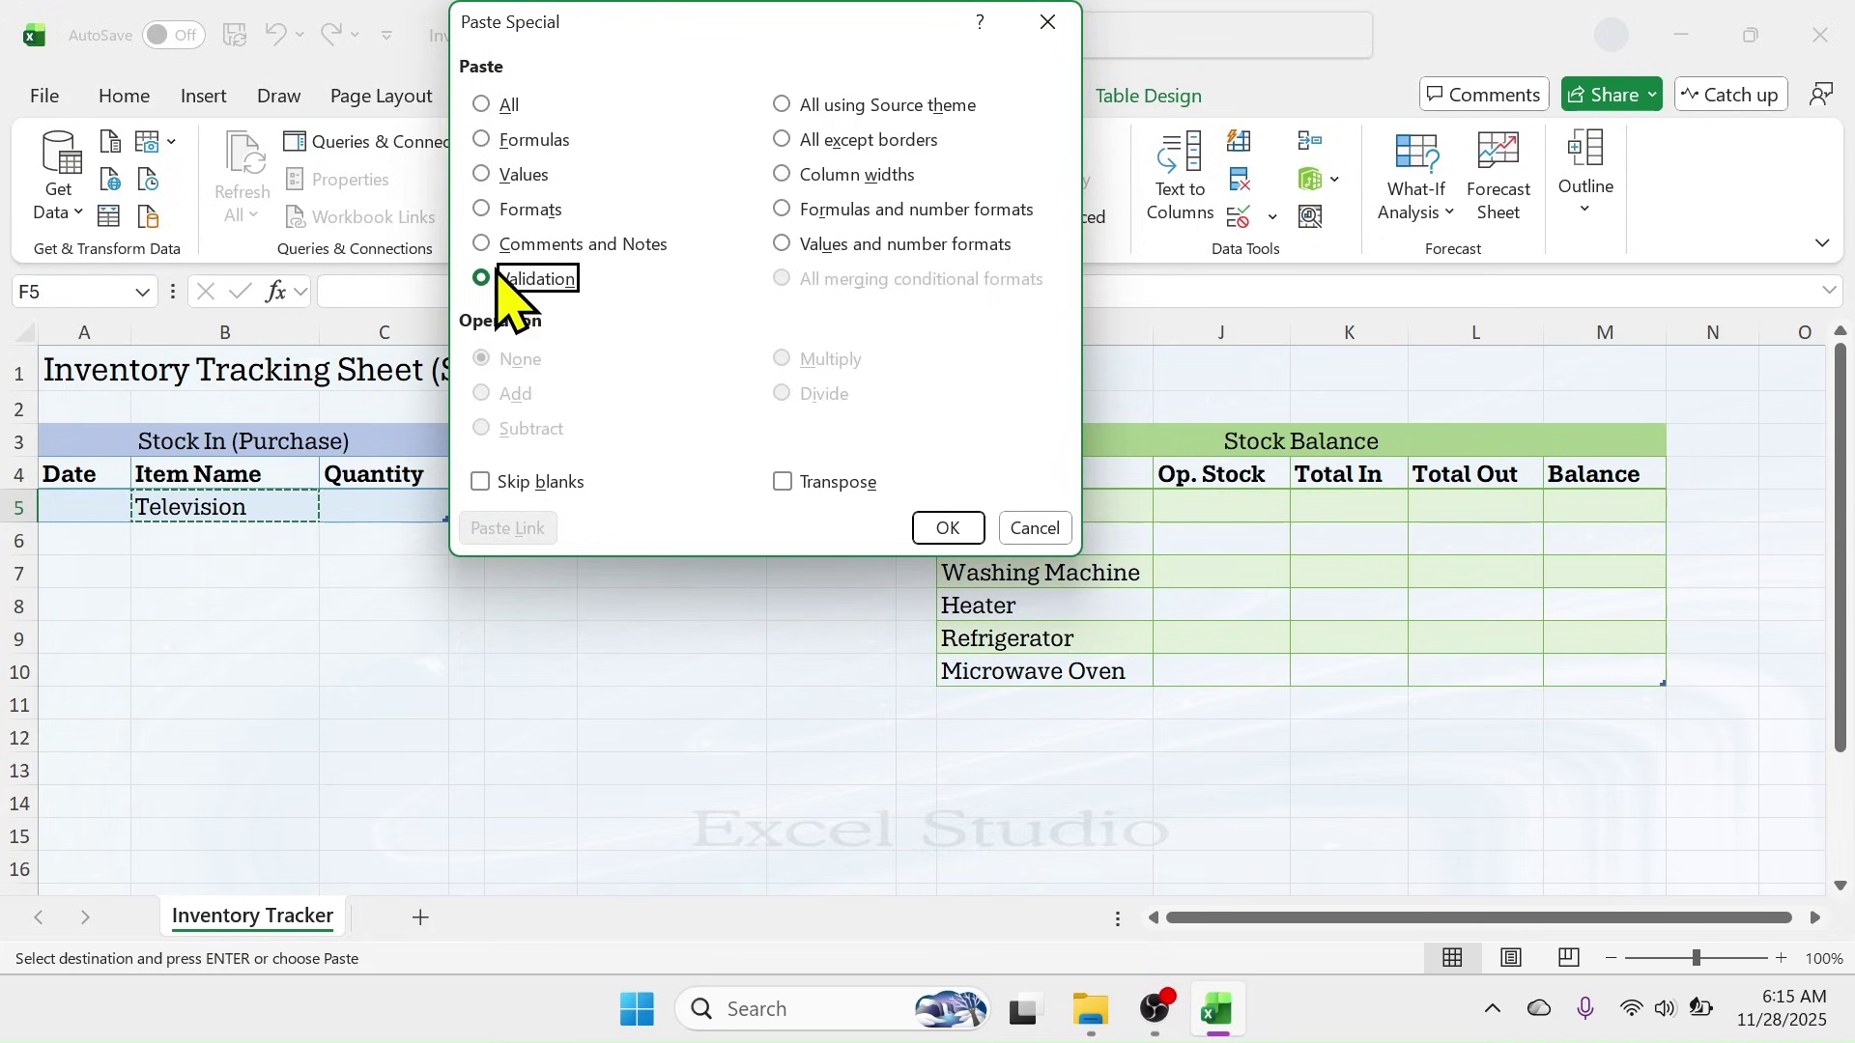
{"action": "left_click", "coordinate": [935, 529]}
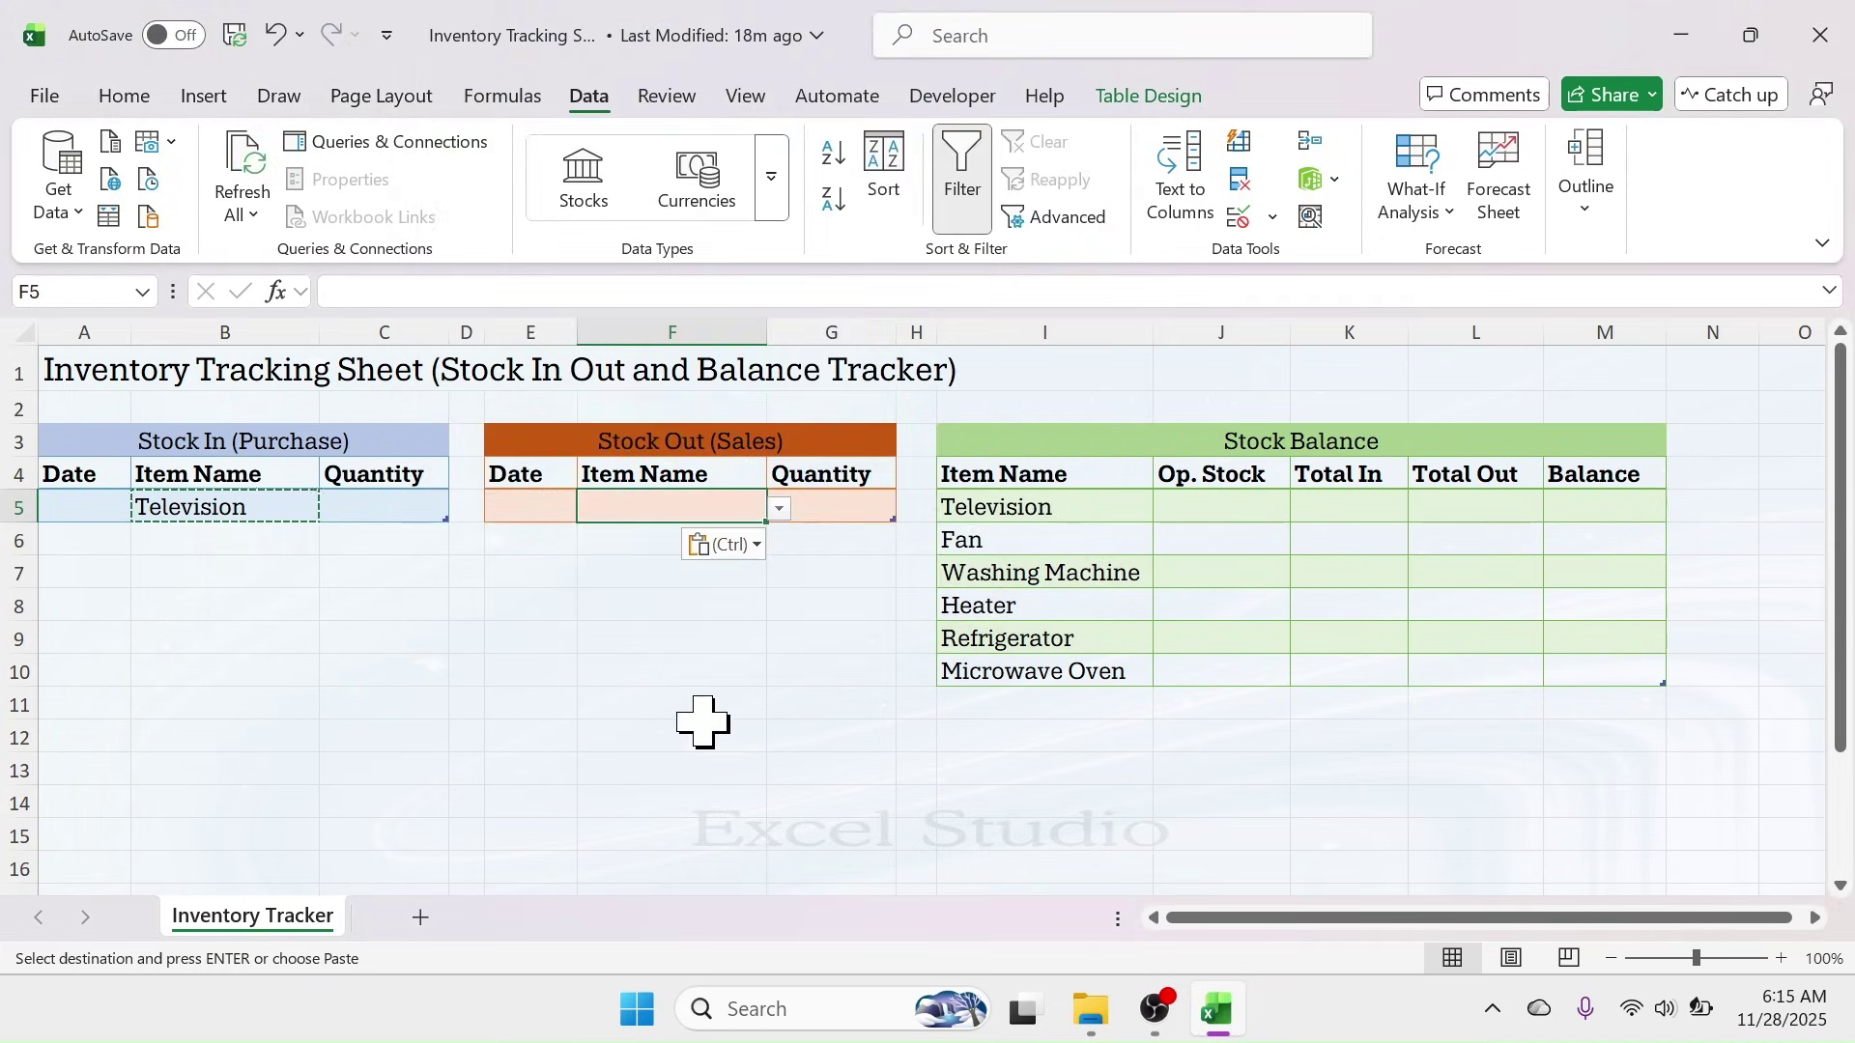
{"action": "left_click", "coordinate": [778, 510]}
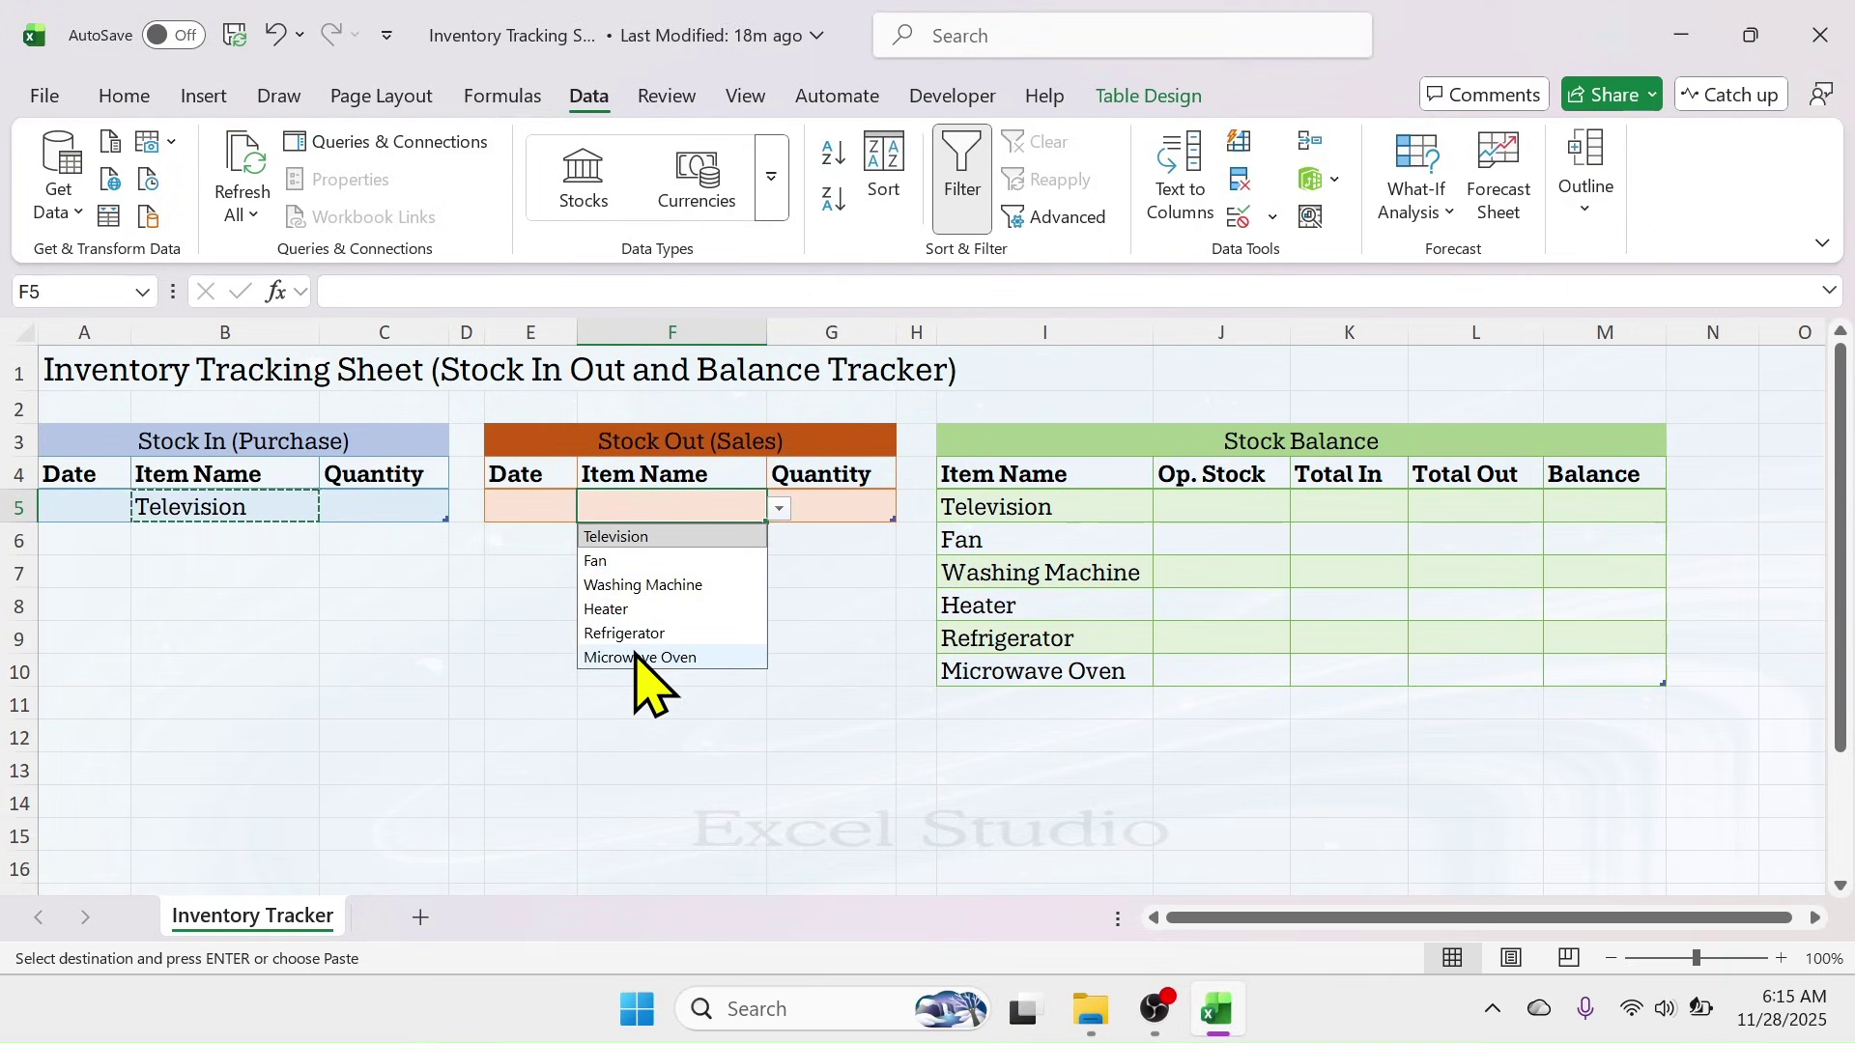
{"action": "left_click", "coordinate": [833, 607]}
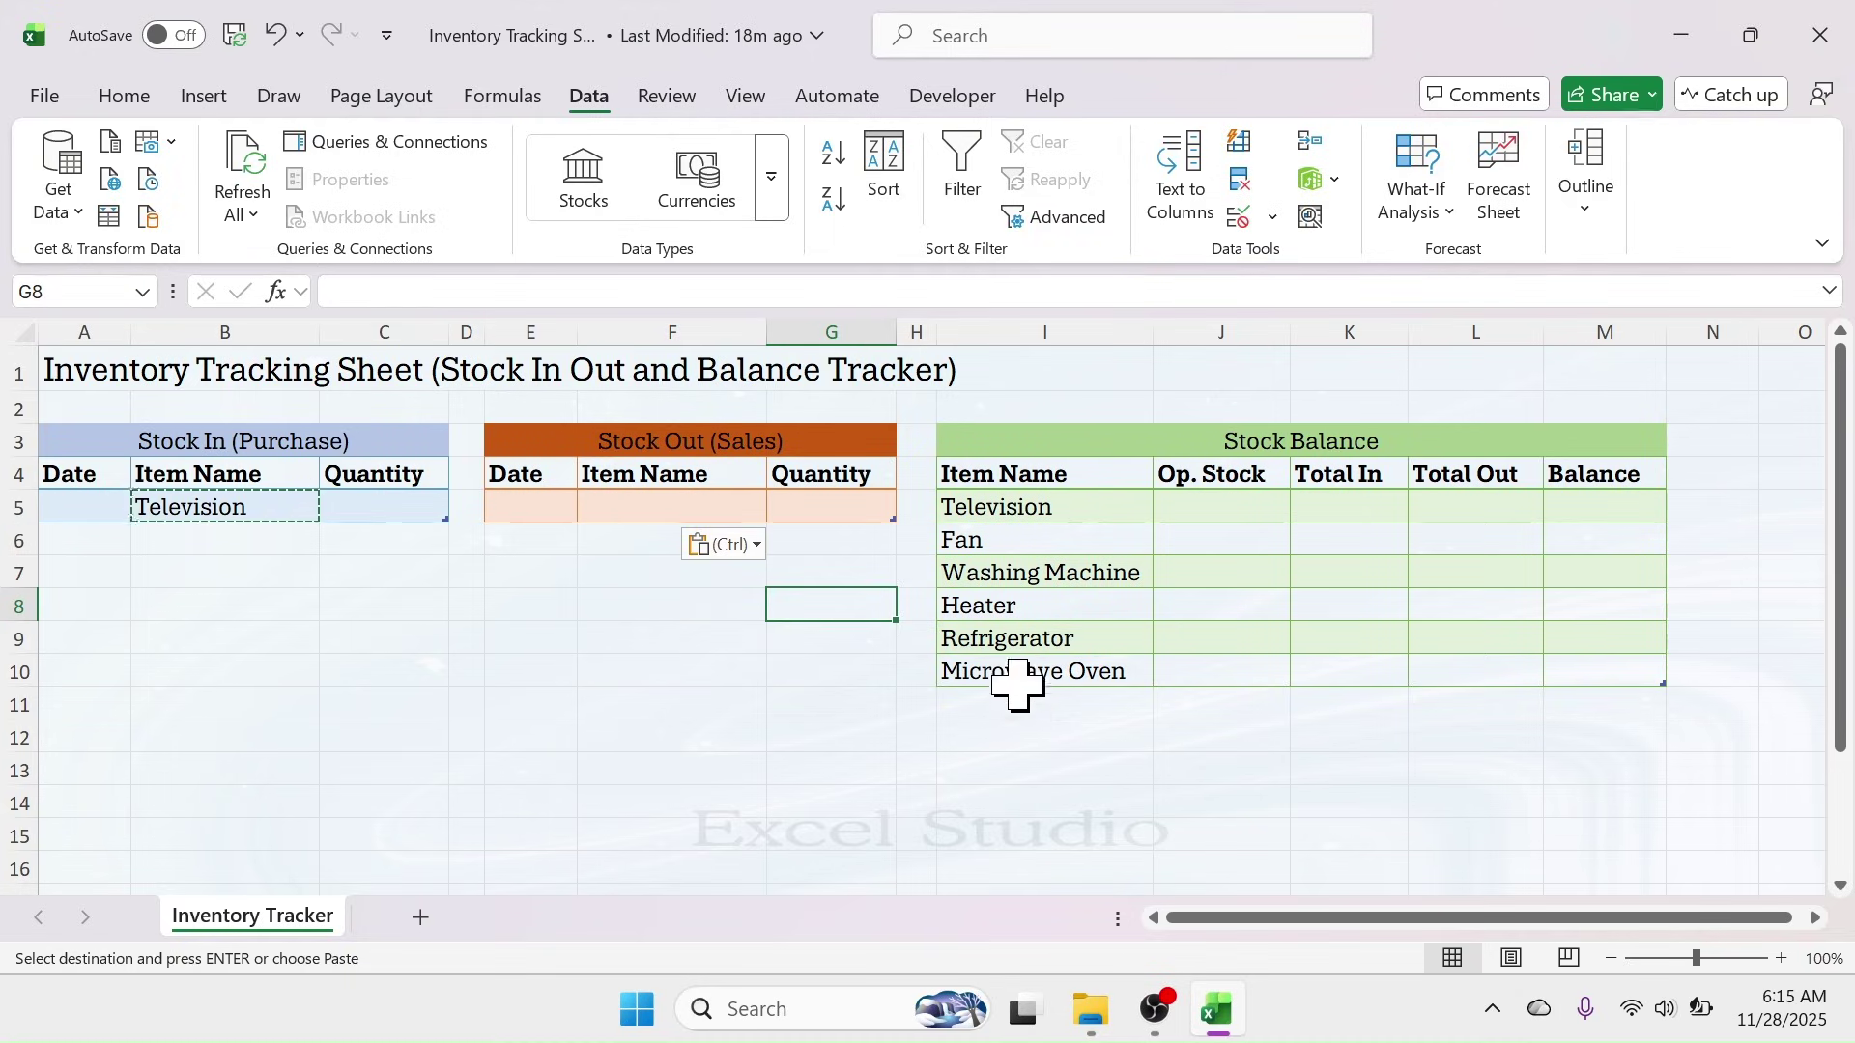
{"action": "left_click", "coordinate": [672, 507]}
{"action": "left_click", "coordinate": [779, 509]}
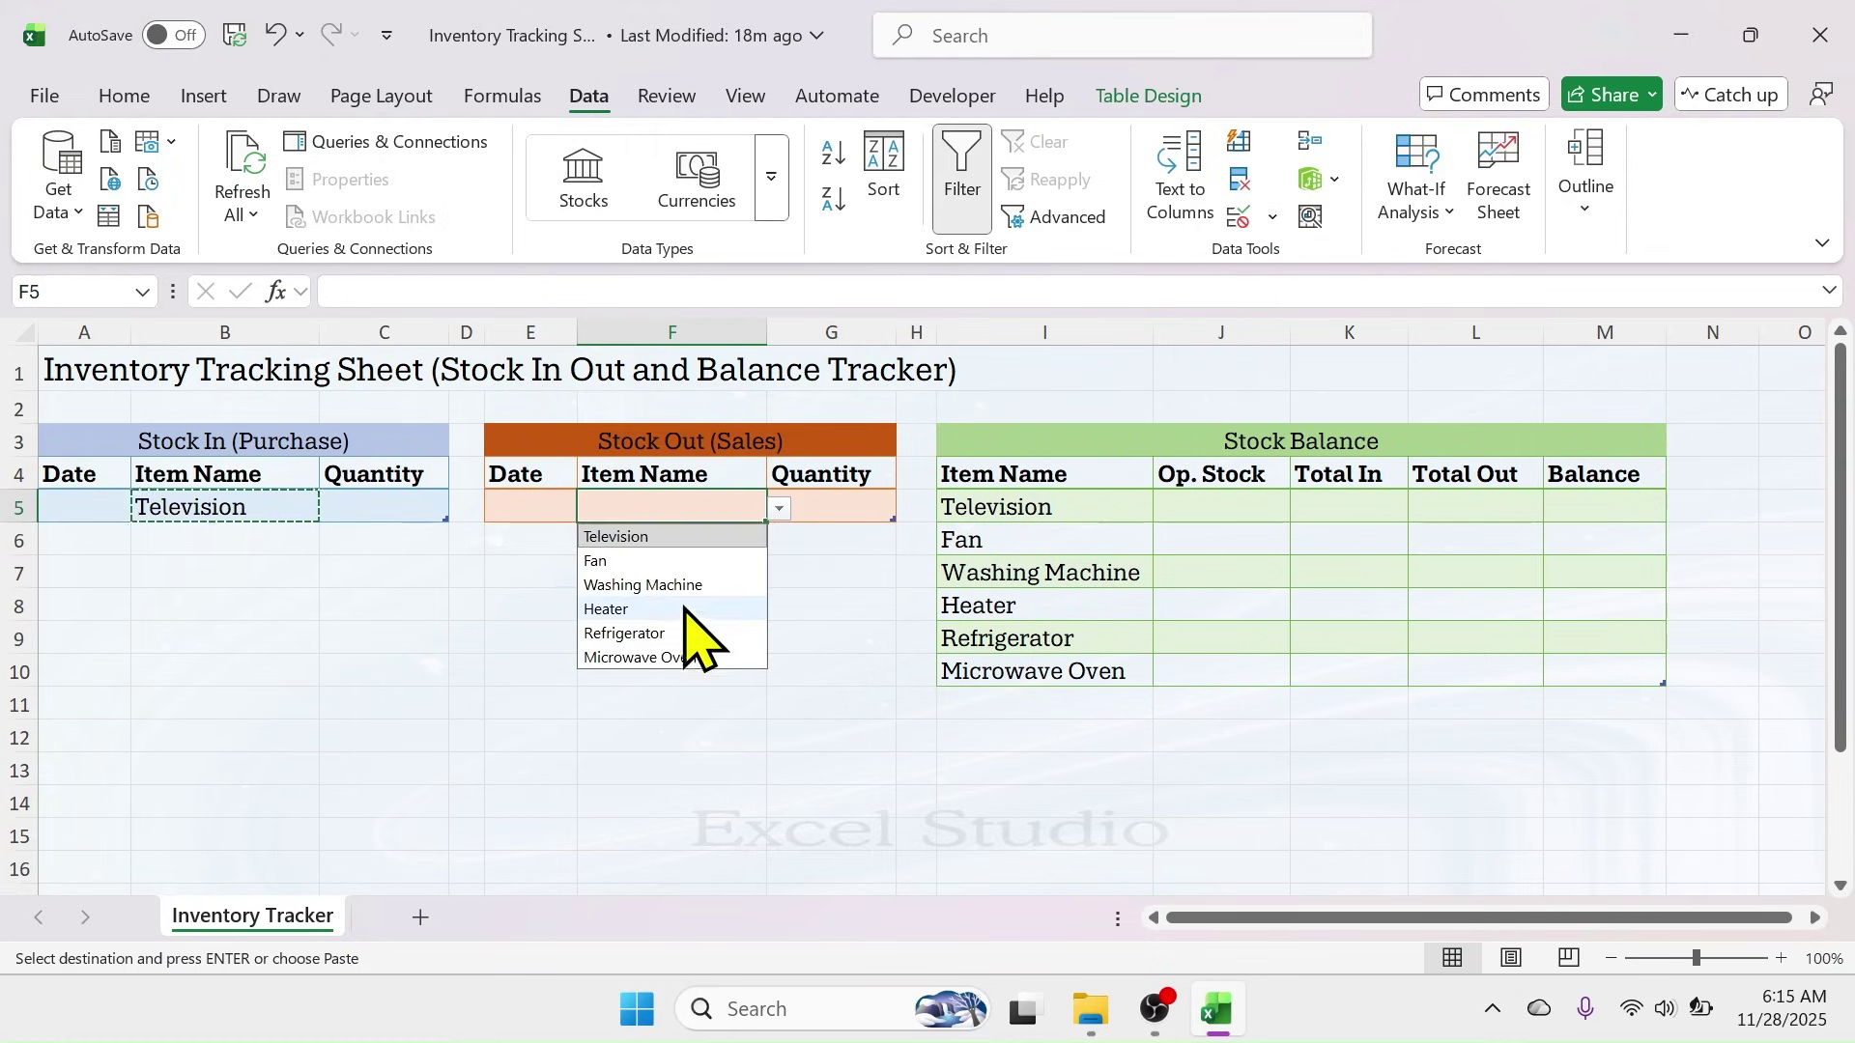
- Add Mixture Grinder as a Stock Balance item in I11 and check the F5 dropdown for the new item
{"action": "left_click", "coordinate": [1011, 717]}
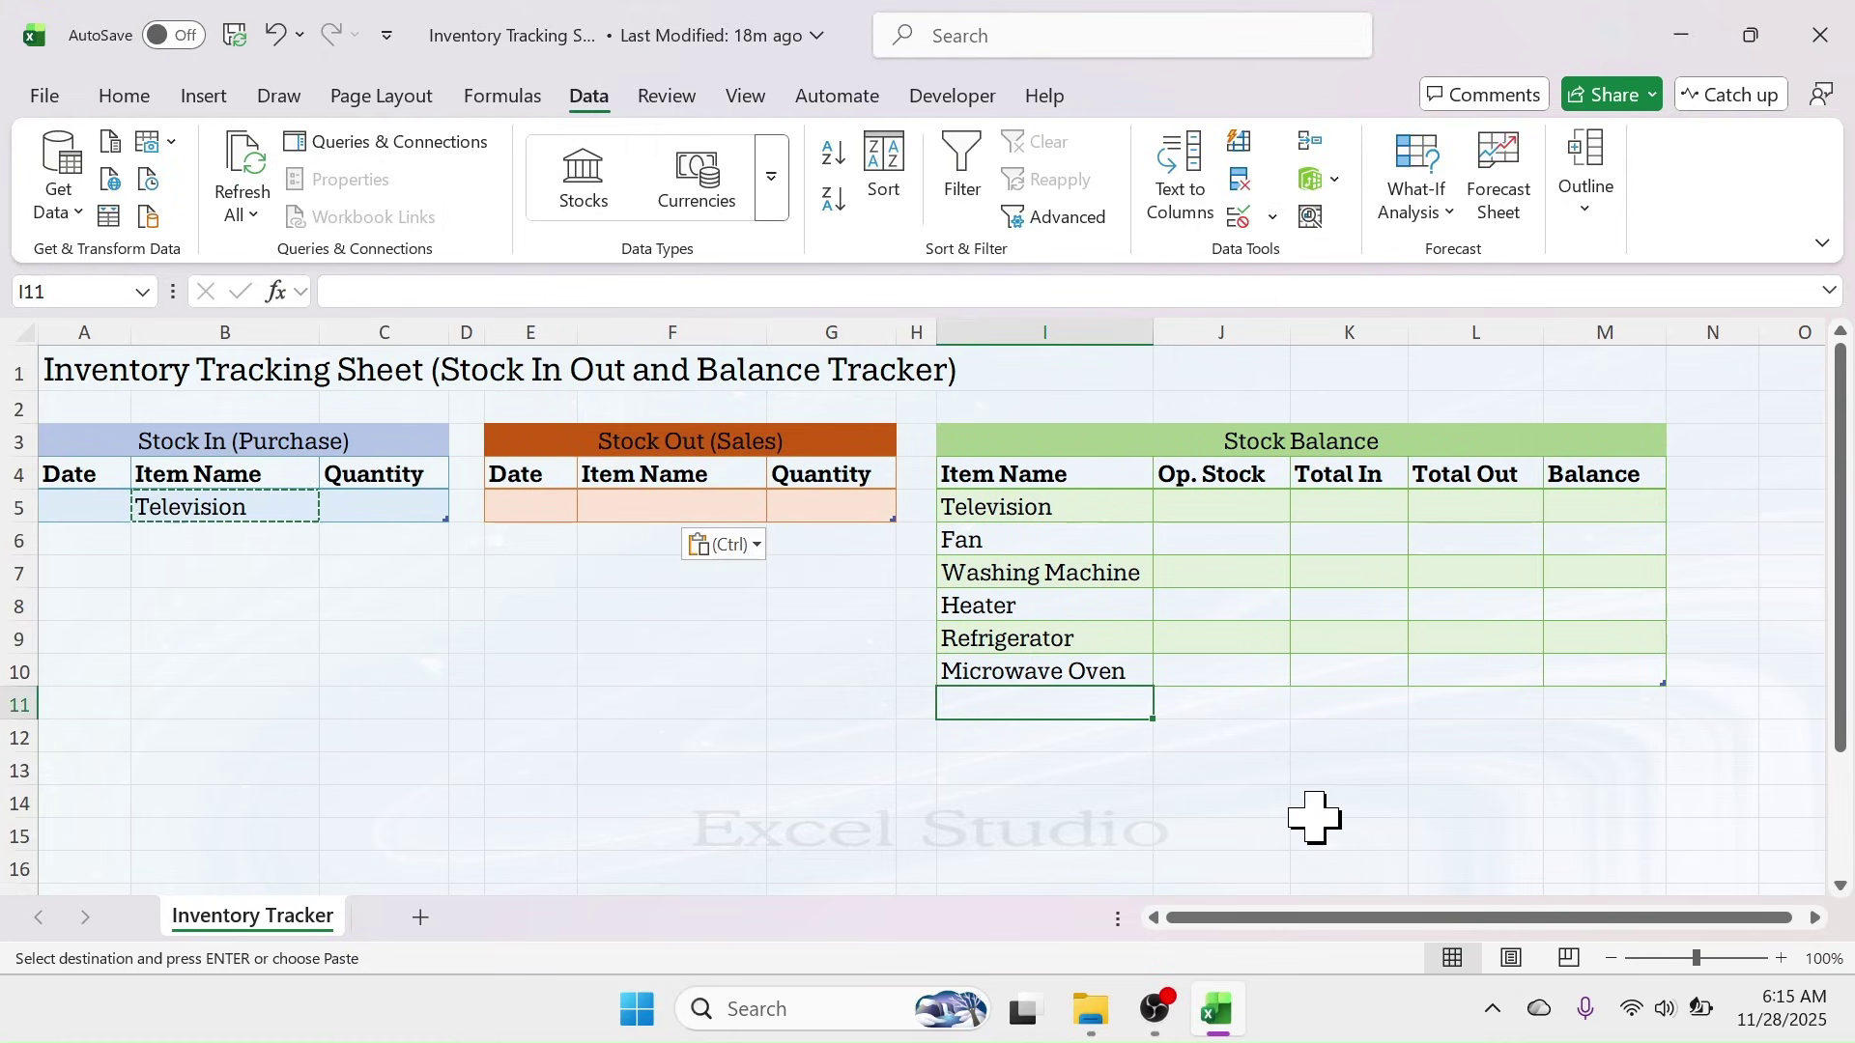
{"action": "type", "text": "Mix"}
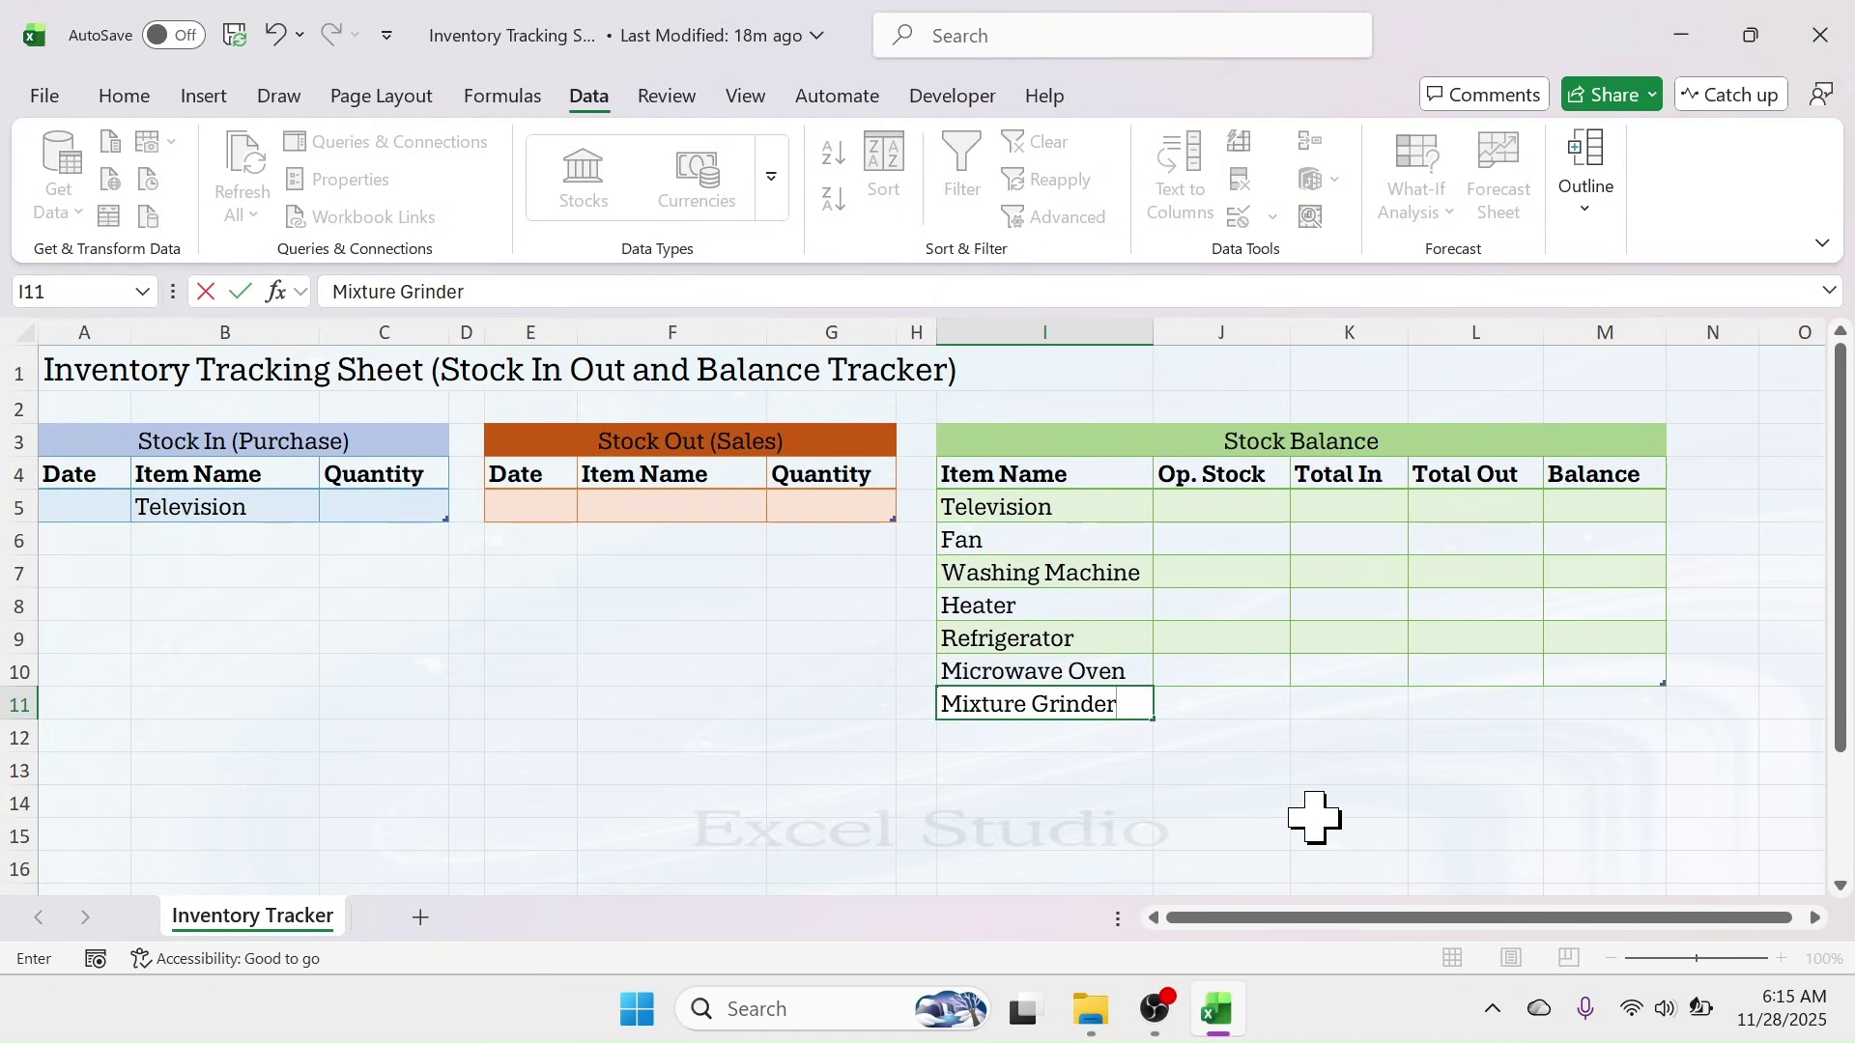
{"action": "type", "text": "ture Grinder"}
{"action": "key", "text": "Return"}
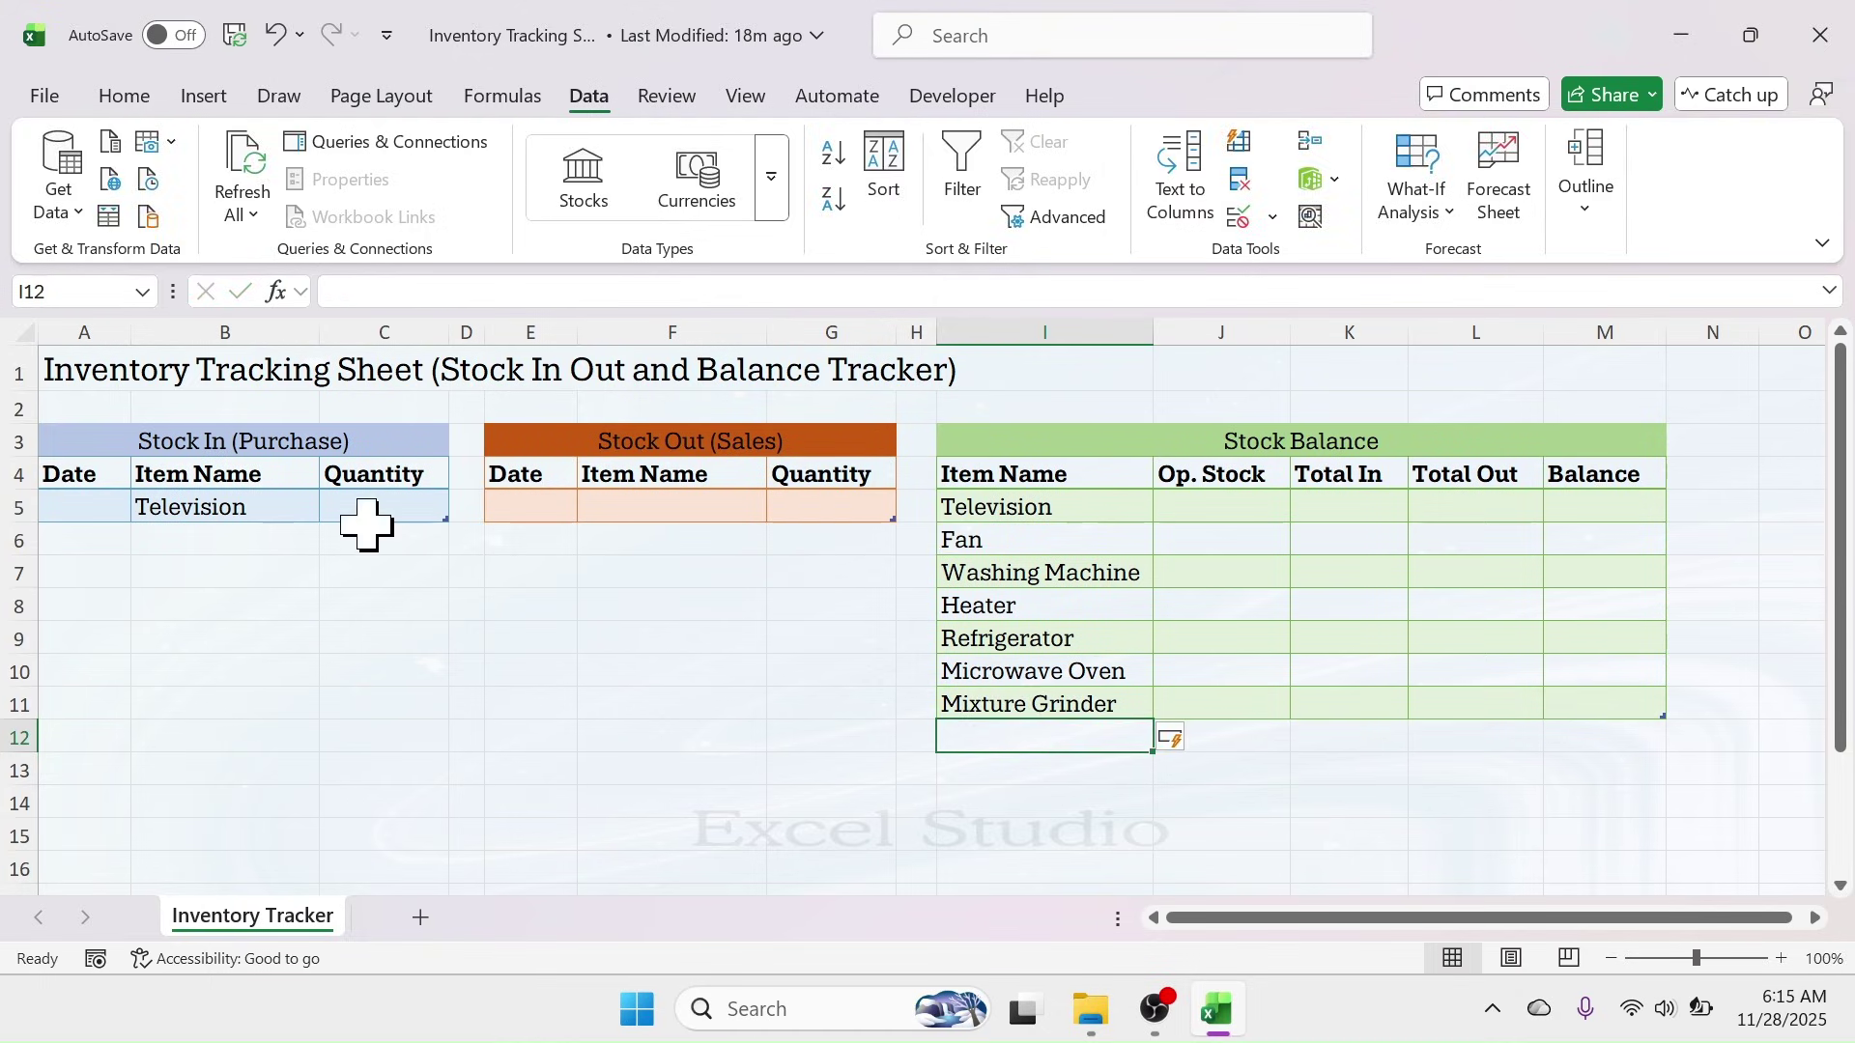
{"action": "left_click", "coordinate": [654, 503]}
{"action": "left_click", "coordinate": [780, 509]}
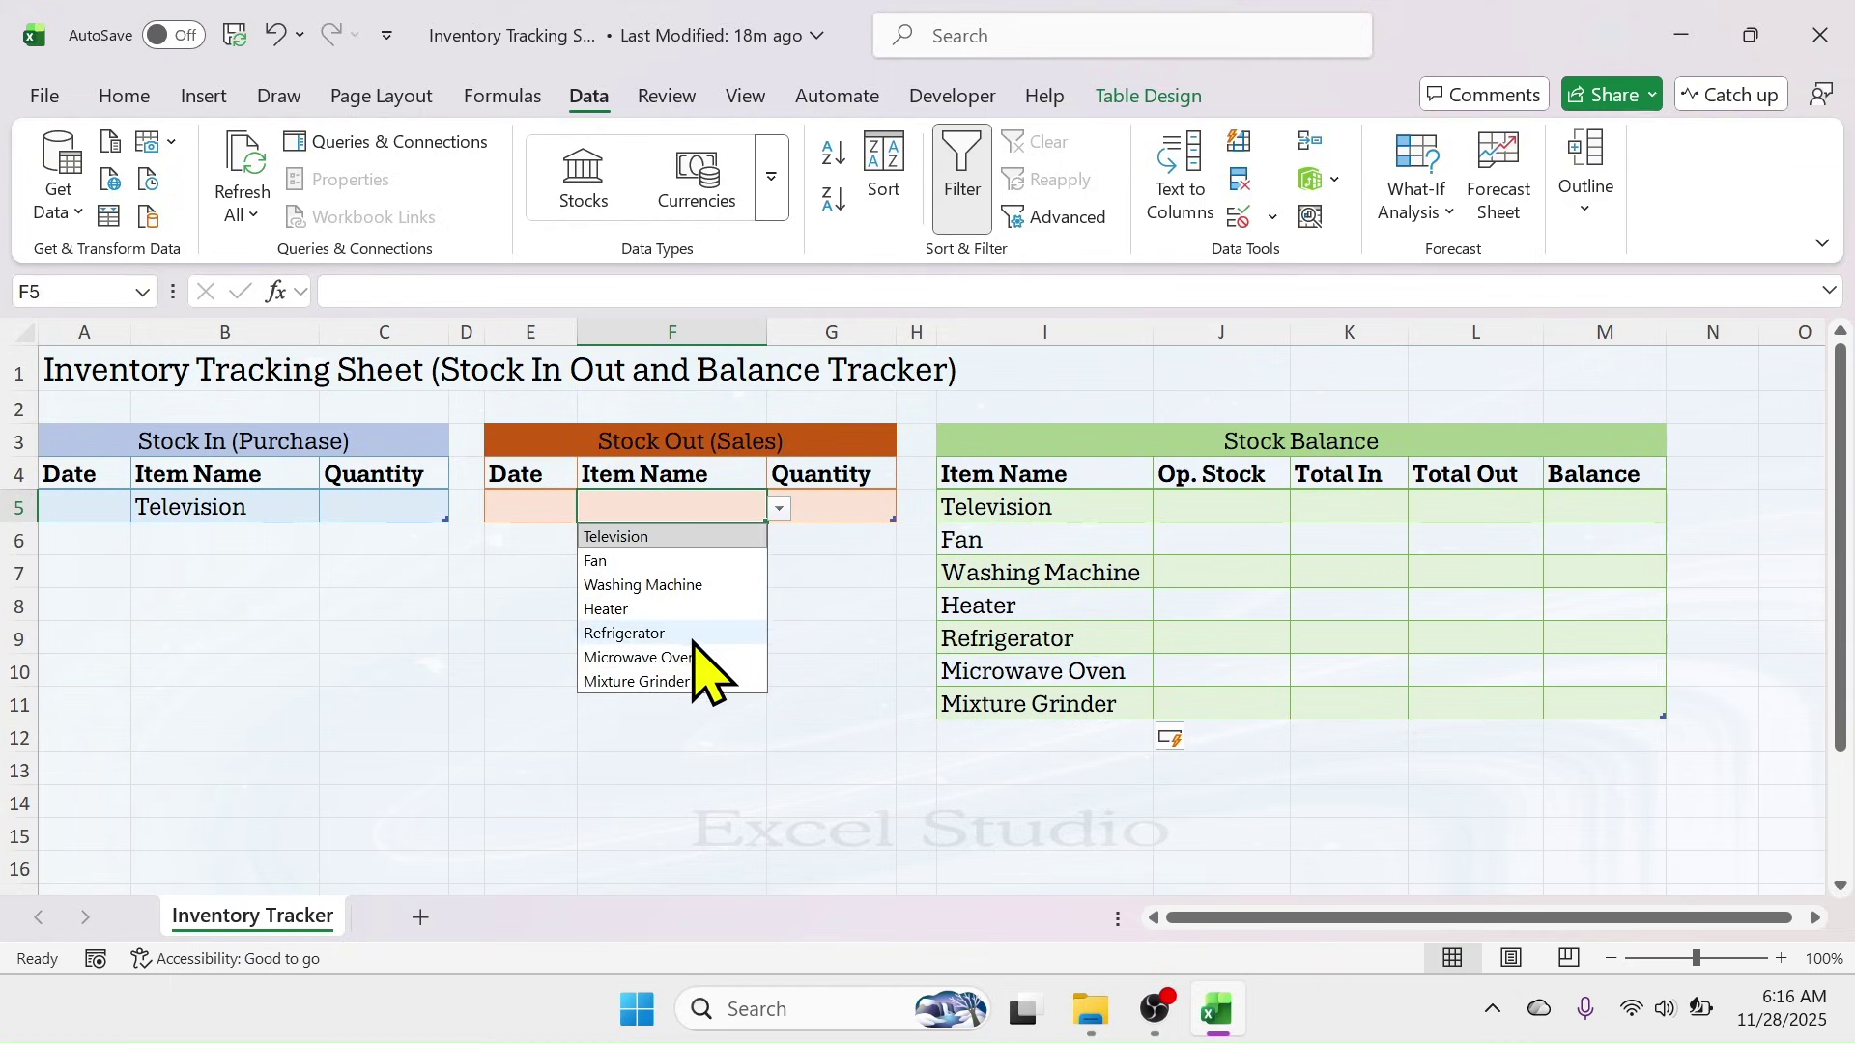
- Filter the F5 item list by "ref" and by "wa", and choose Washing Machine as the Stock Out item
{"action": "left_click", "coordinate": [629, 511]}
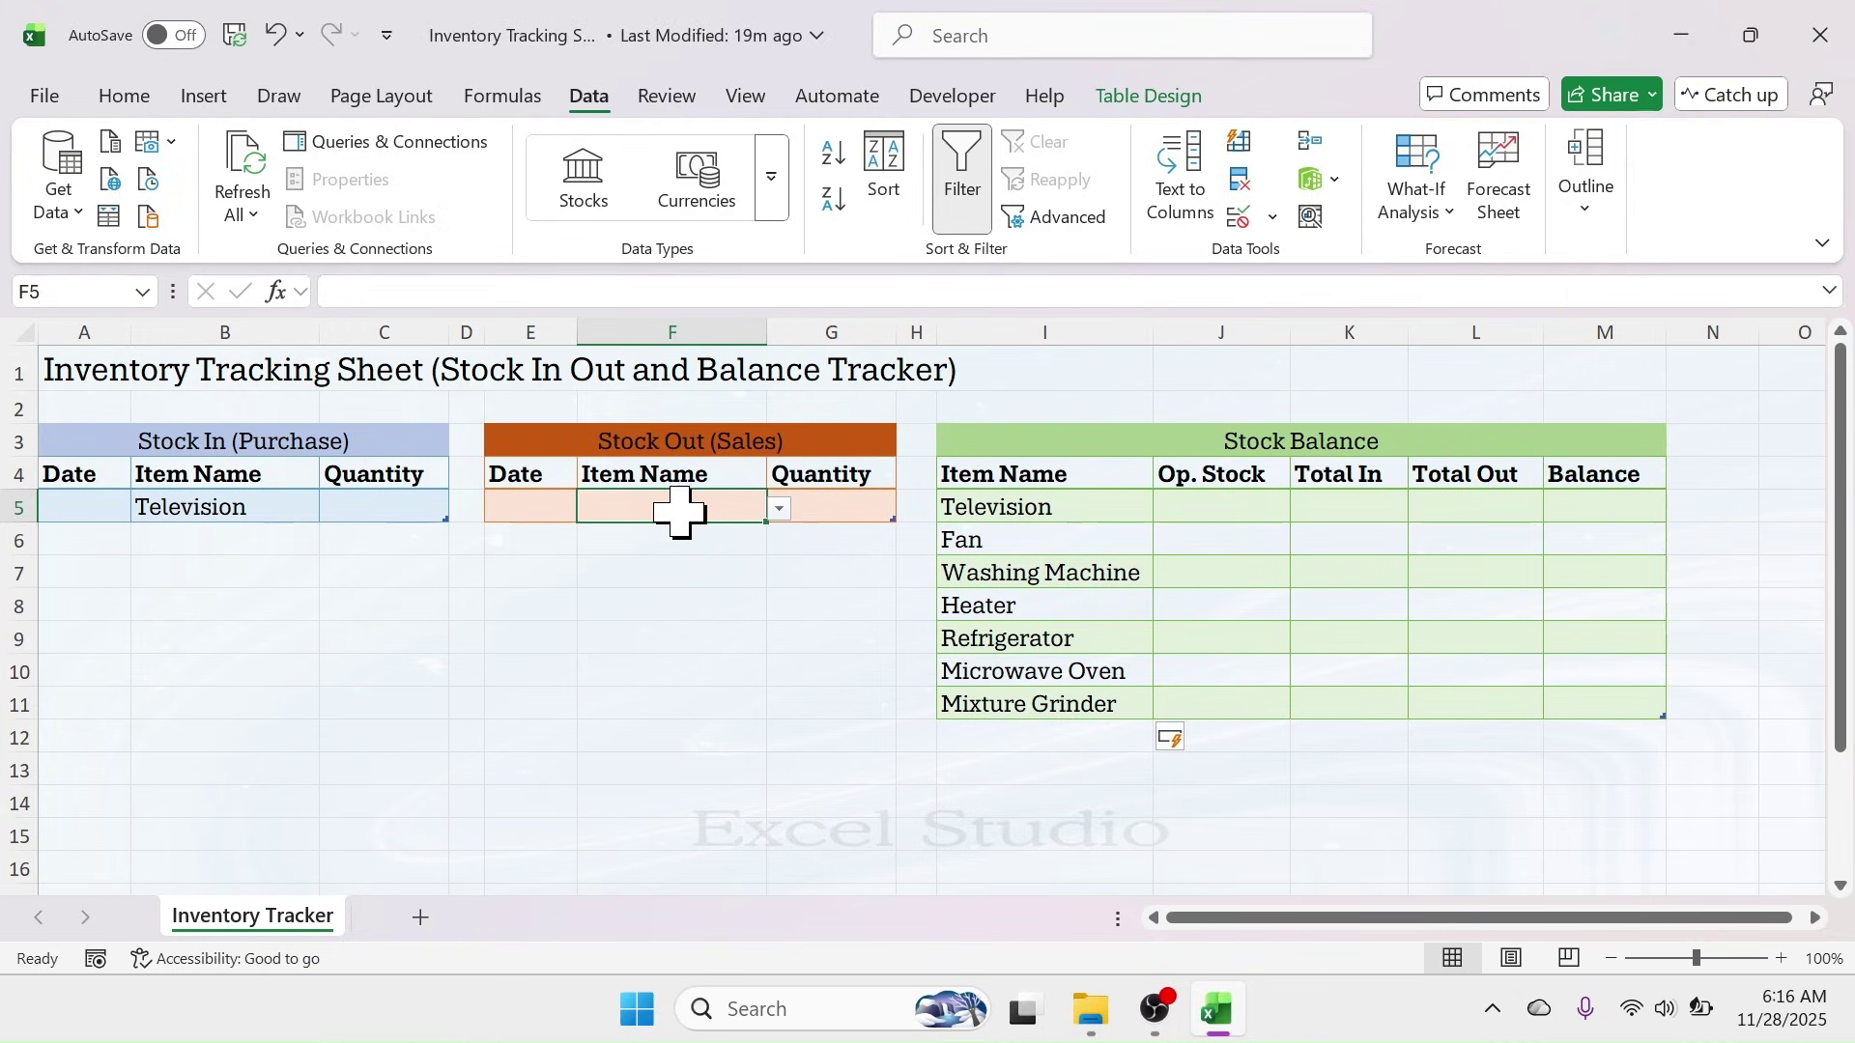
{"action": "left_click", "coordinate": [779, 509]}
{"action": "type", "text": "re"}
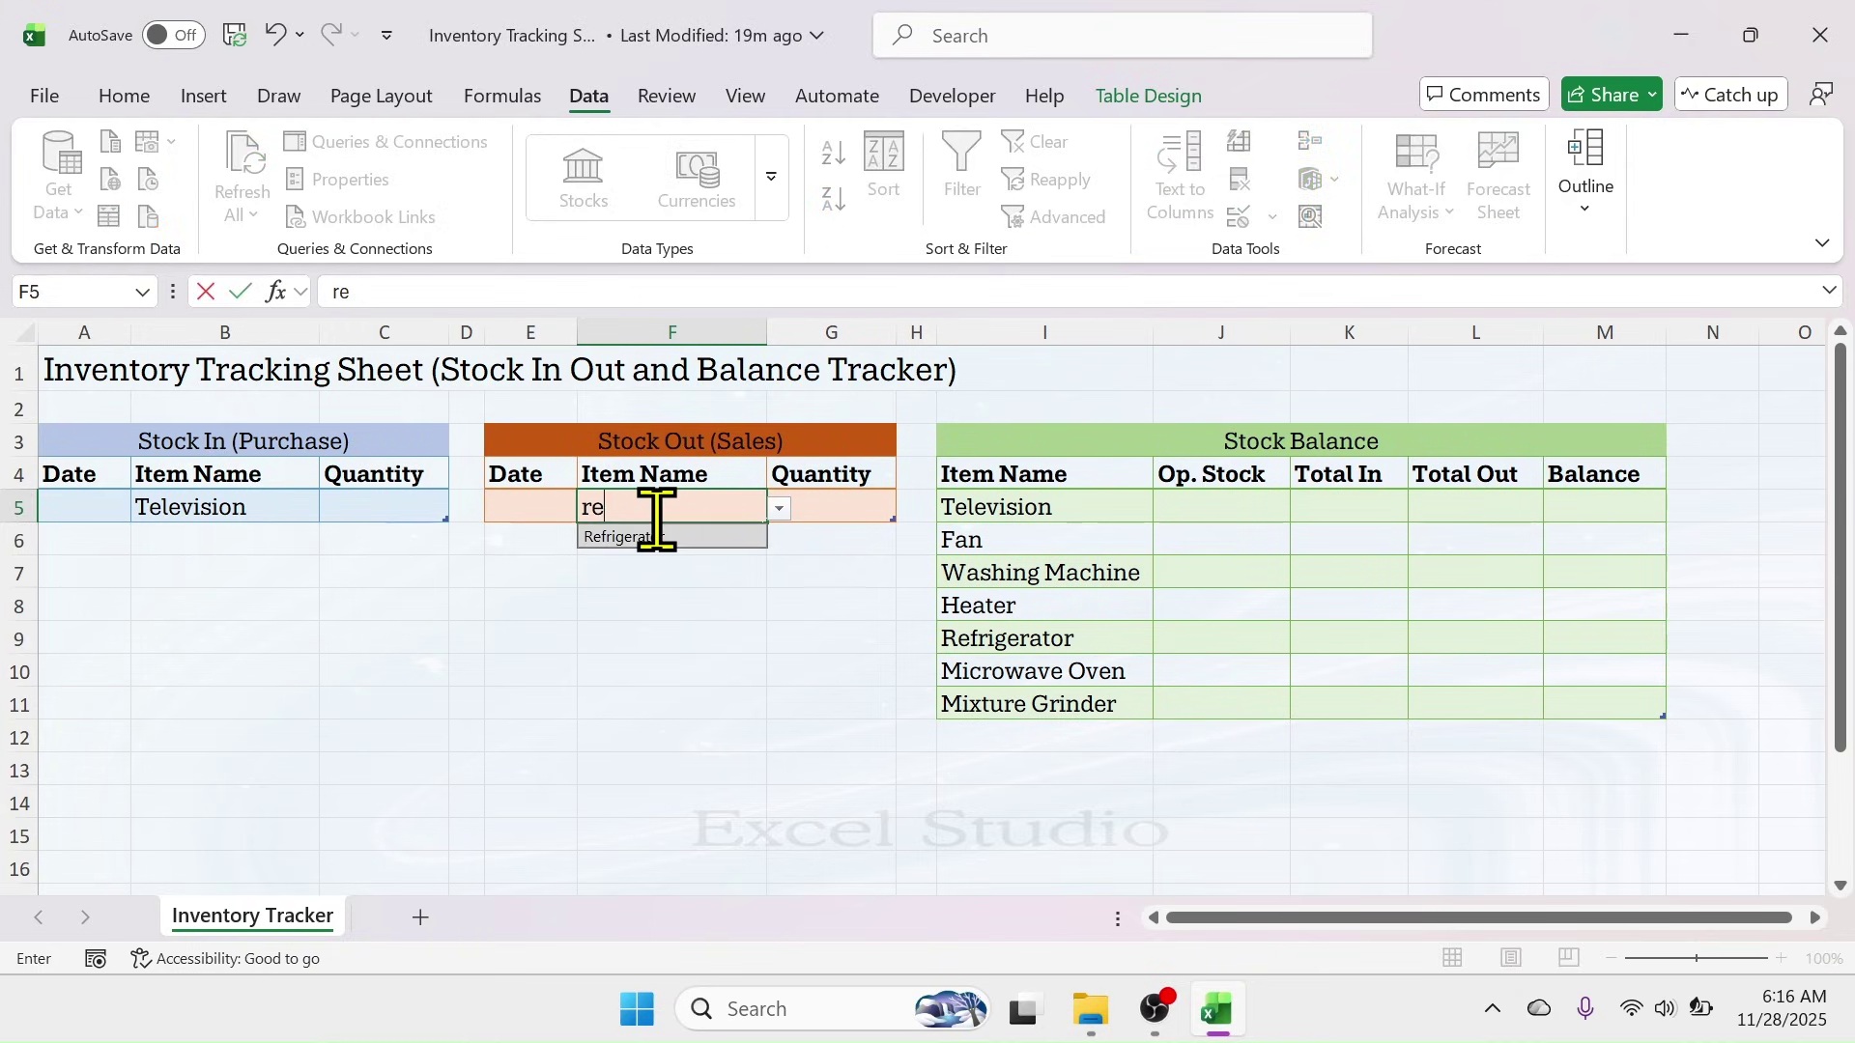
{"action": "type", "text": "f"}
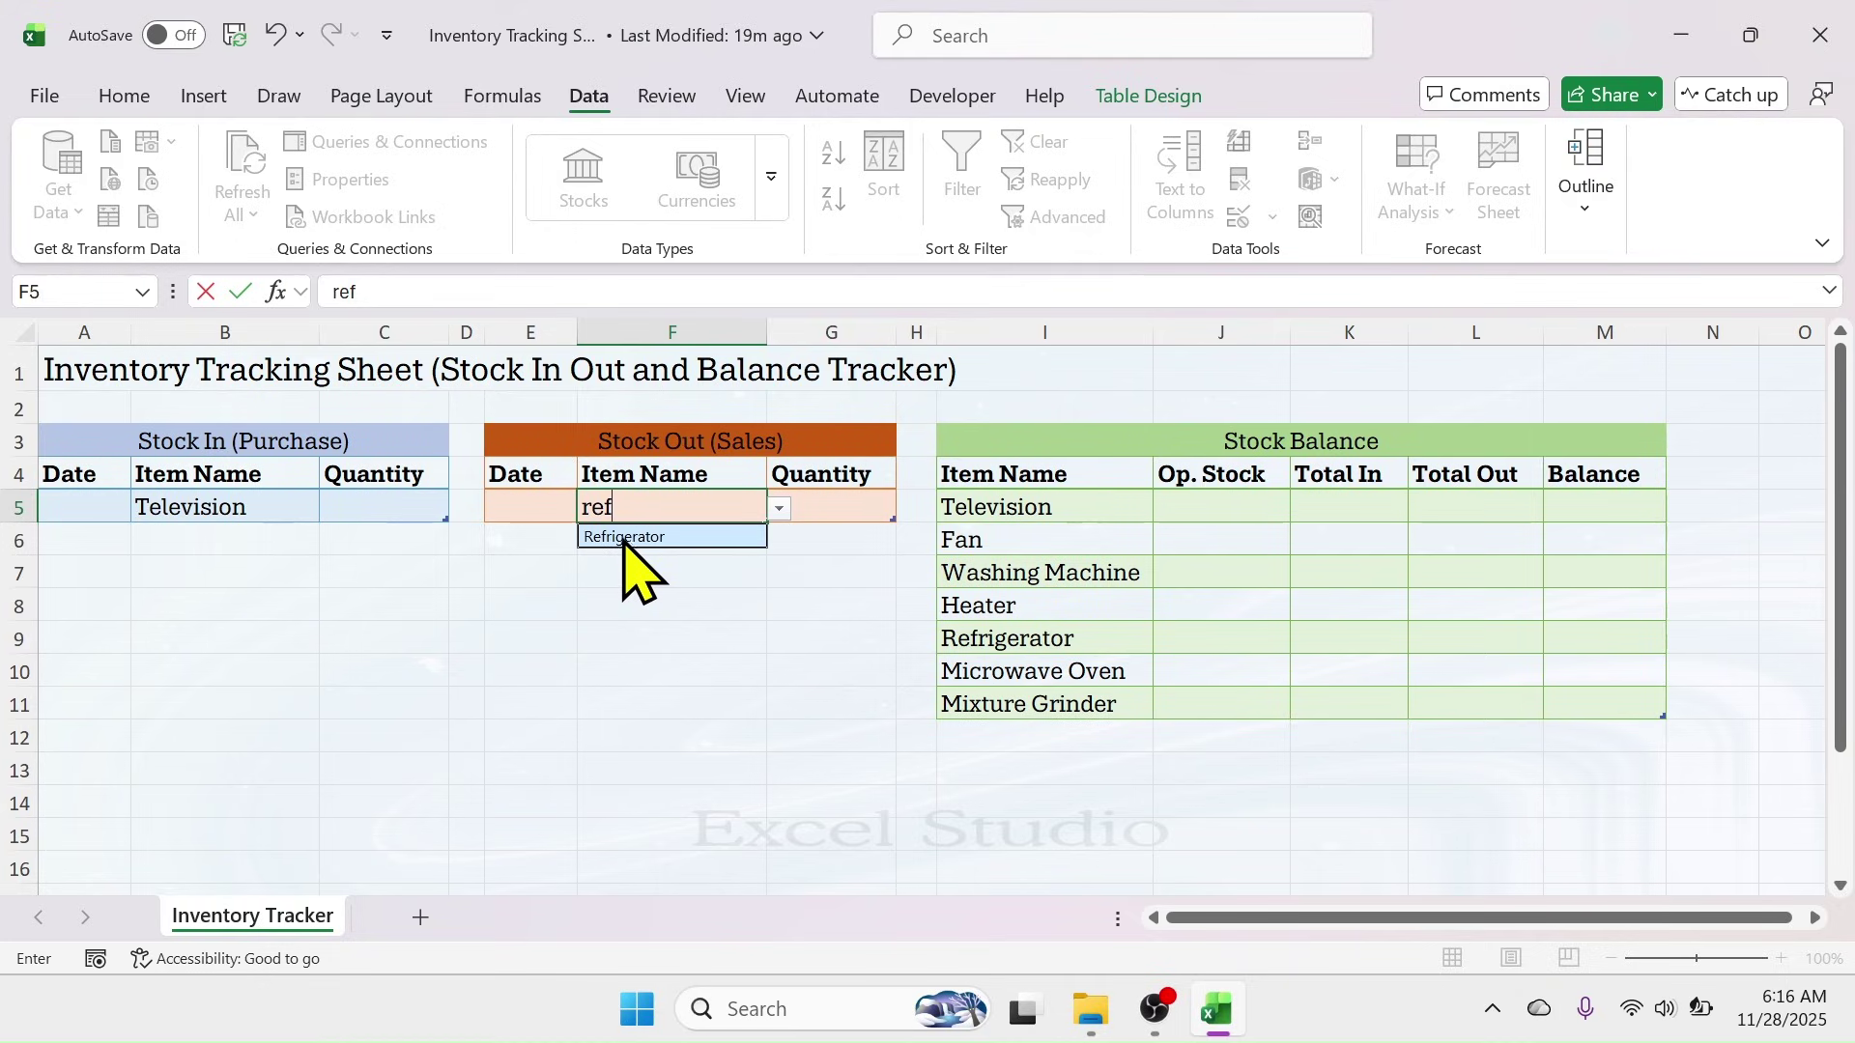
{"action": "key", "text": "BackSpace"}
{"action": "key", "text": "BackSpace"}
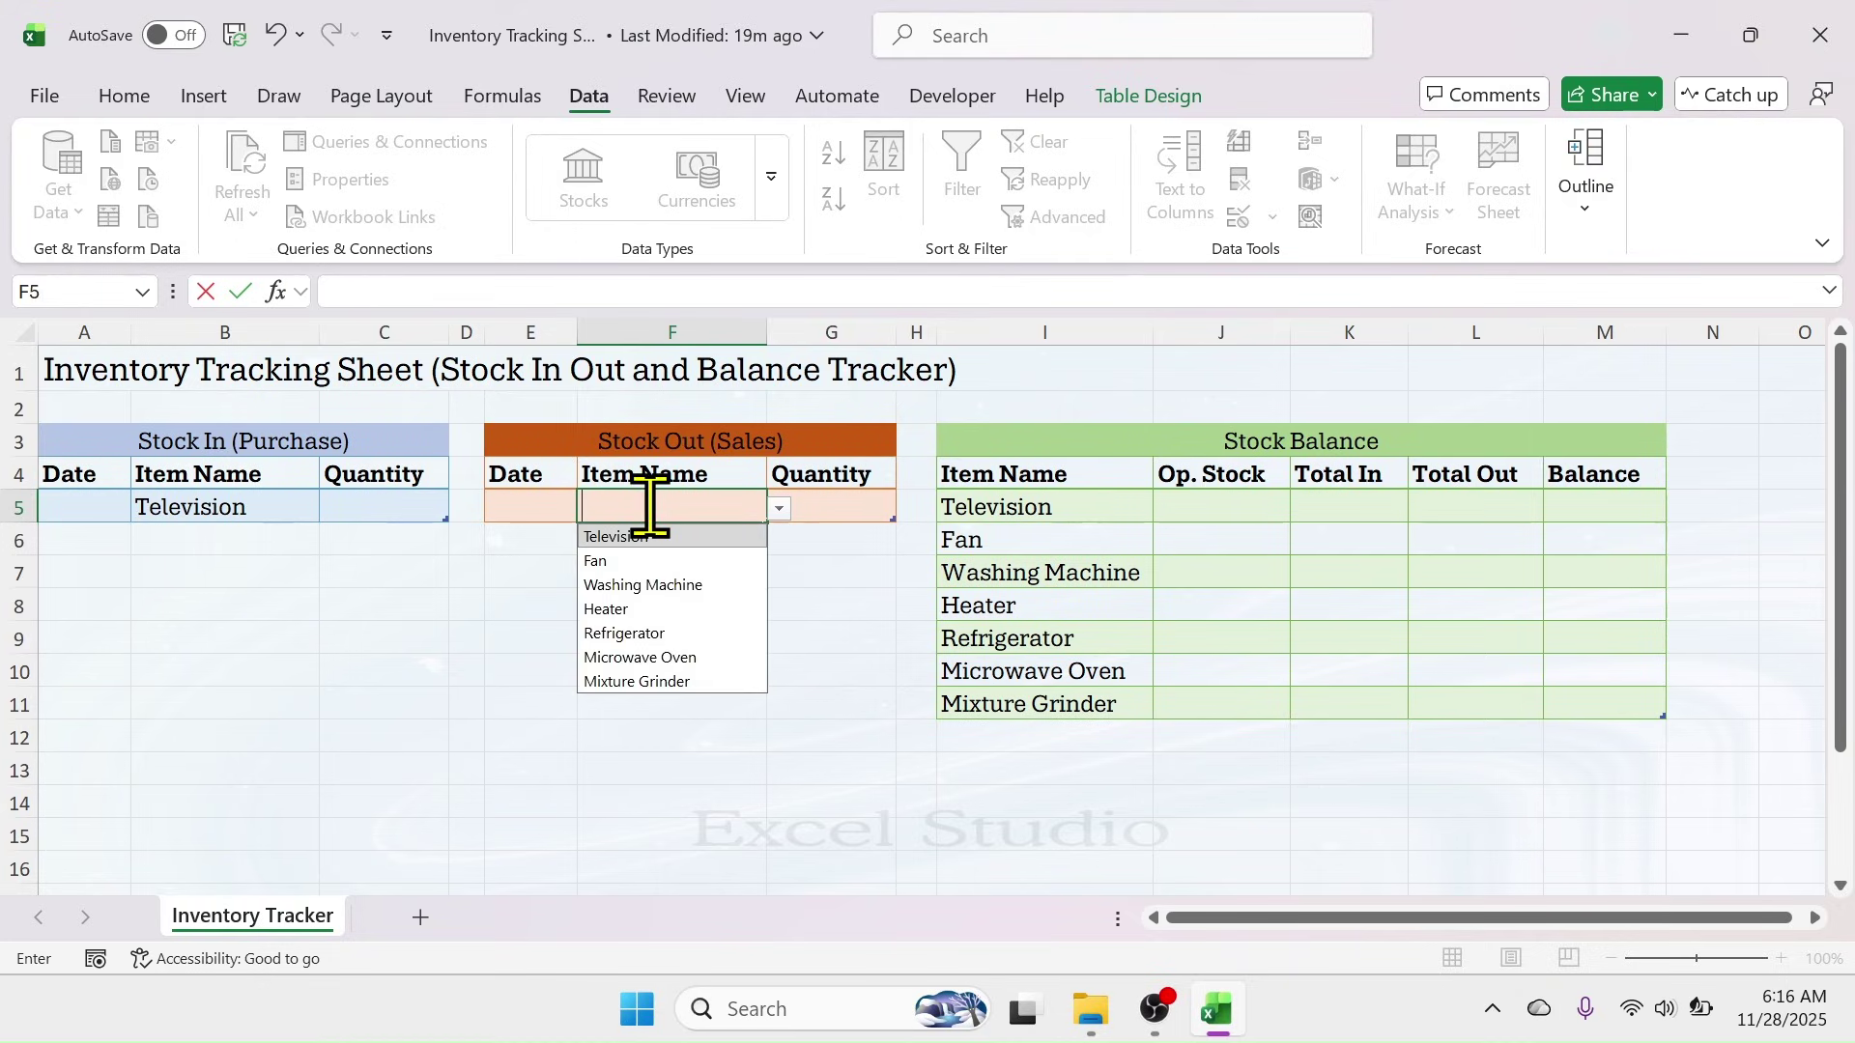
{"action": "type", "text": "wa"}
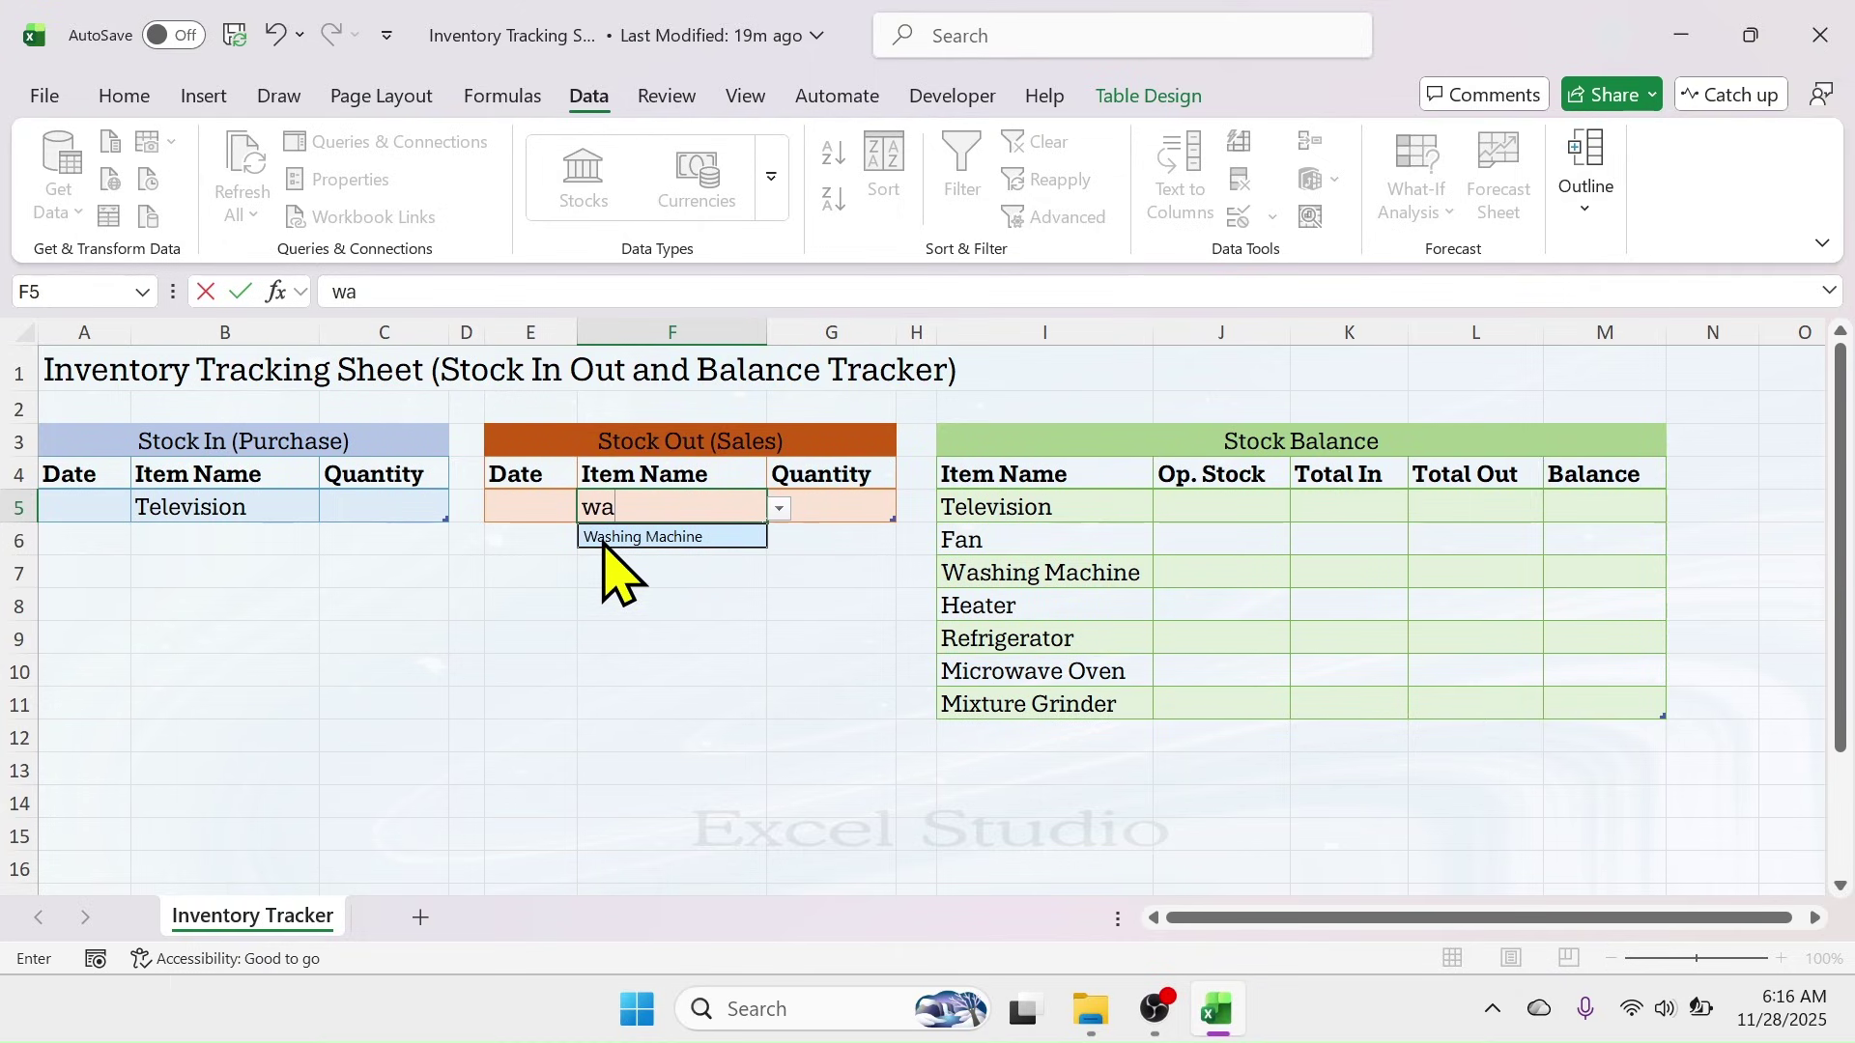
{"action": "left_click", "coordinate": [658, 537]}
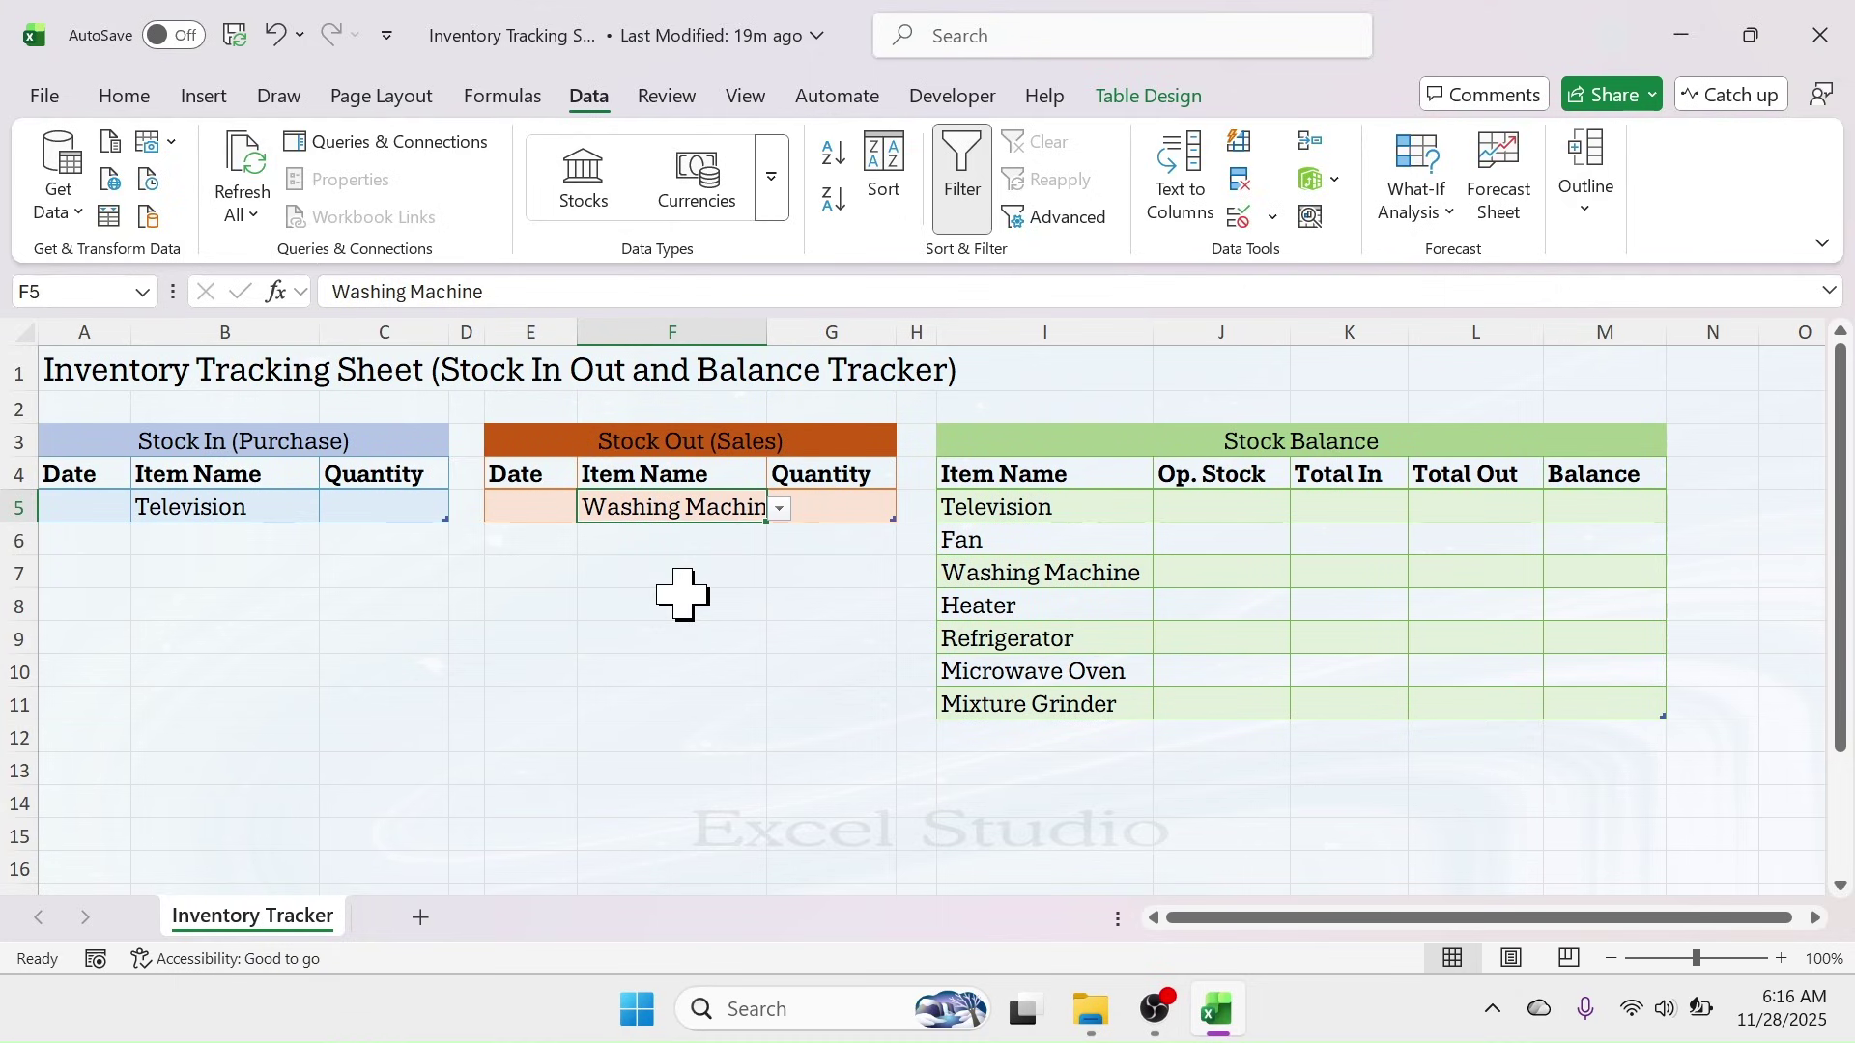
- Enter the opening stock values 4, 7, 11, 6, 9, 3 and 5 in J5 to J11 of Stock Balance
{"action": "left_click", "coordinate": [1234, 512]}
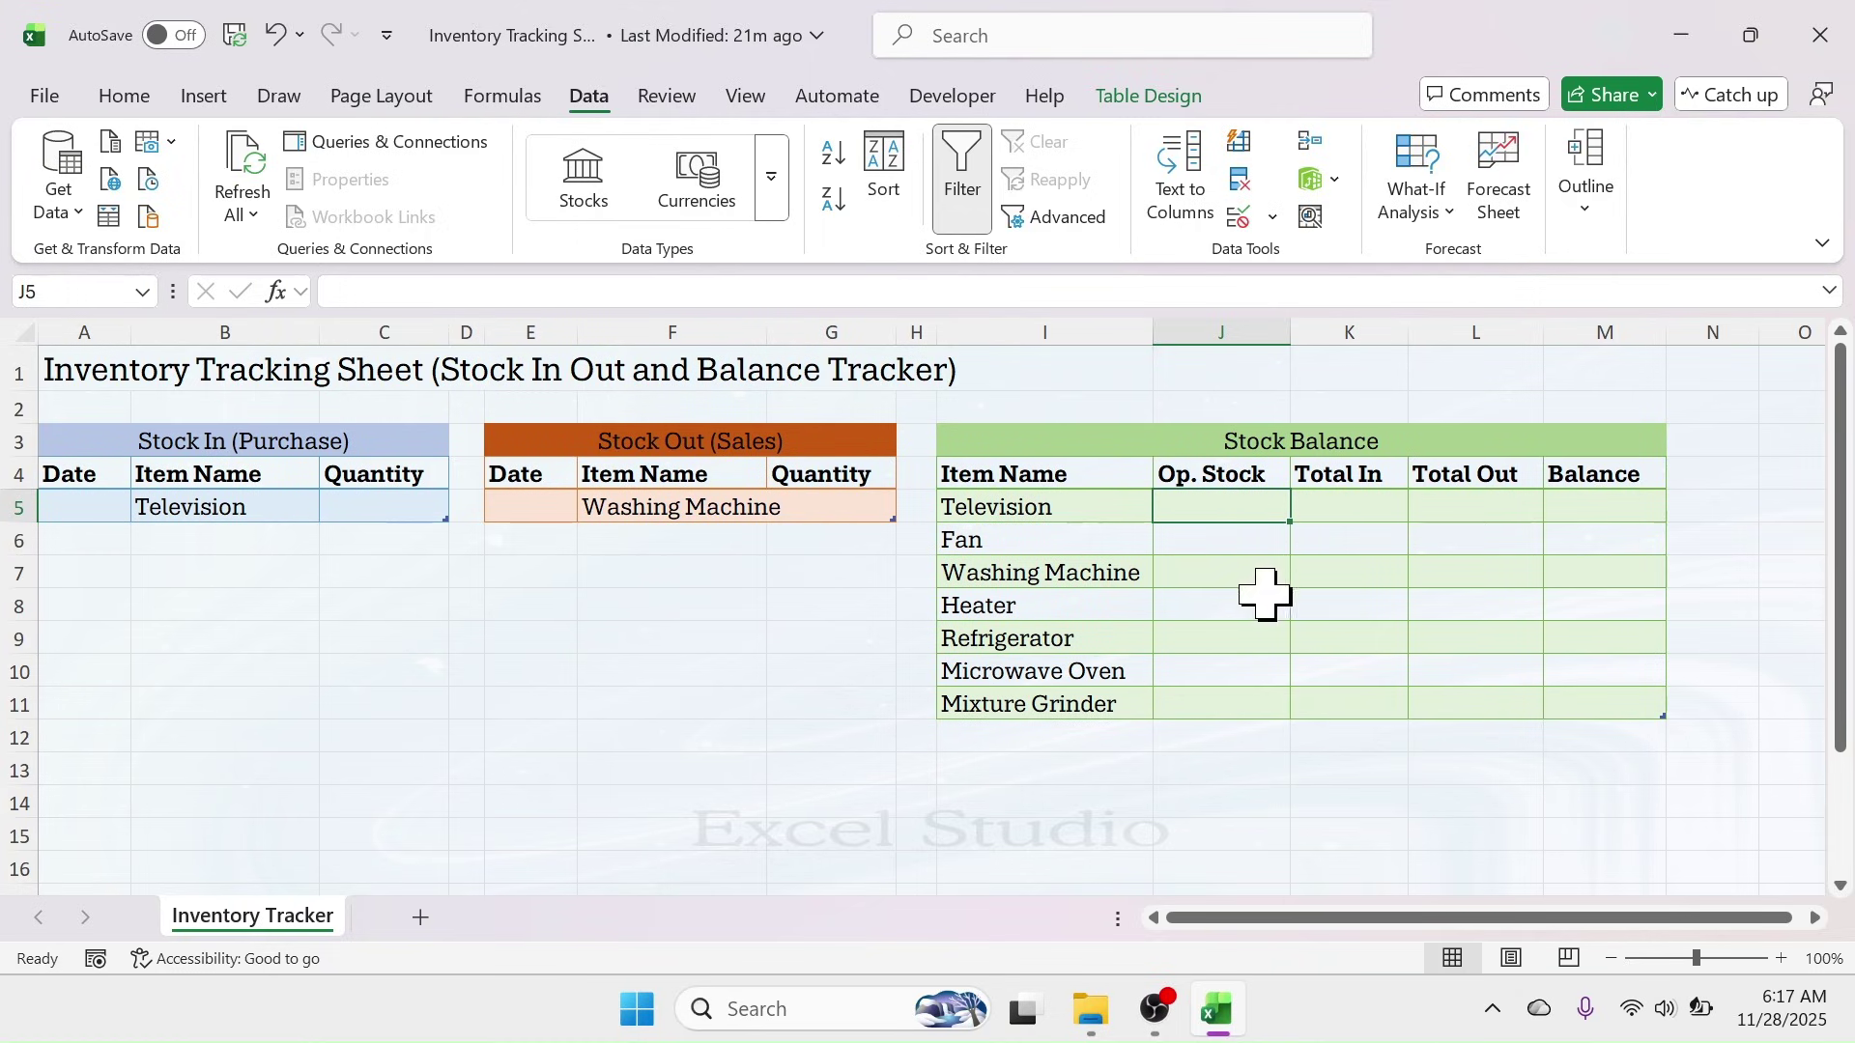
{"action": "type", "text": "4"}
{"action": "key", "text": "Return"}
{"action": "type", "text": "7"}
{"action": "key", "text": "Return"}
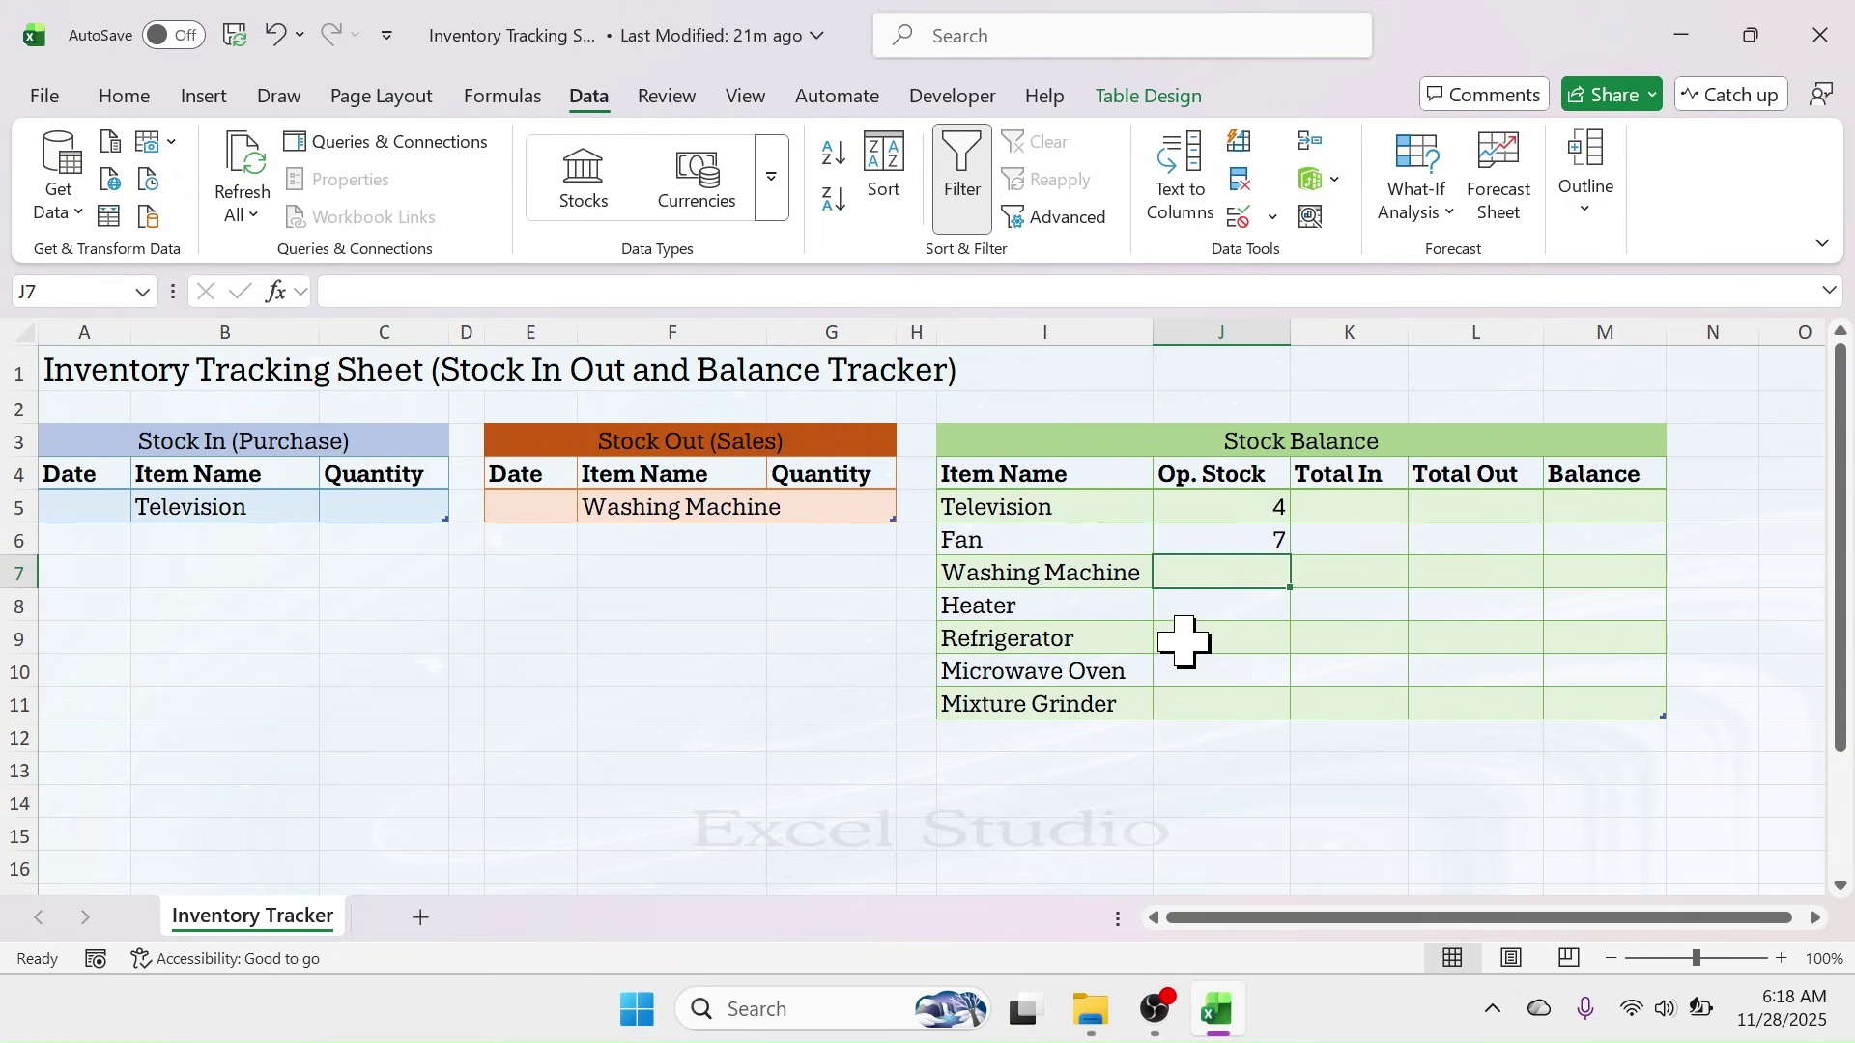
{"action": "type", "text": "11"}
{"action": "key", "text": "Return"}
{"action": "type", "text": "6 9 "}
{"action": "type", "text": "3"}
{"action": "key", "text": "Return"}
{"action": "type", "text": "5"}
{"action": "key", "text": "Return"}
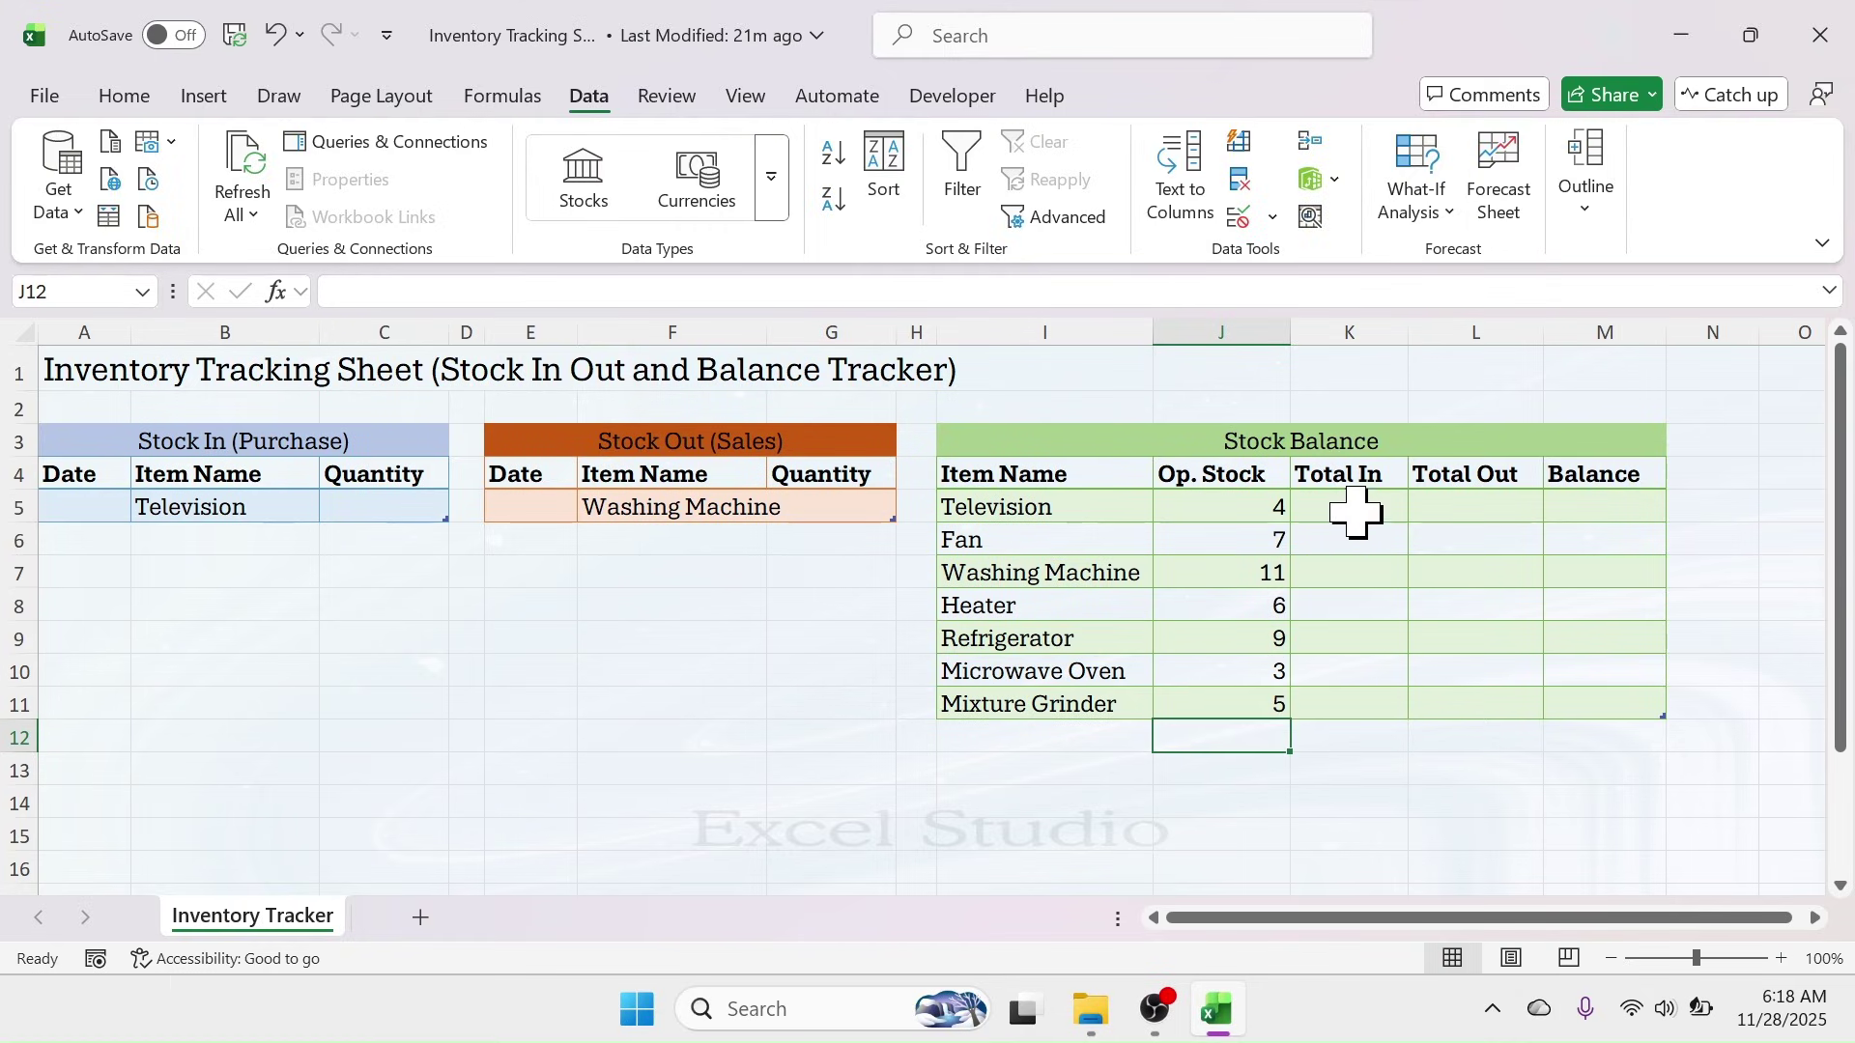
{"action": "left_click_drag", "start_coordinate": [1354, 505], "coordinate": [1355, 703]}
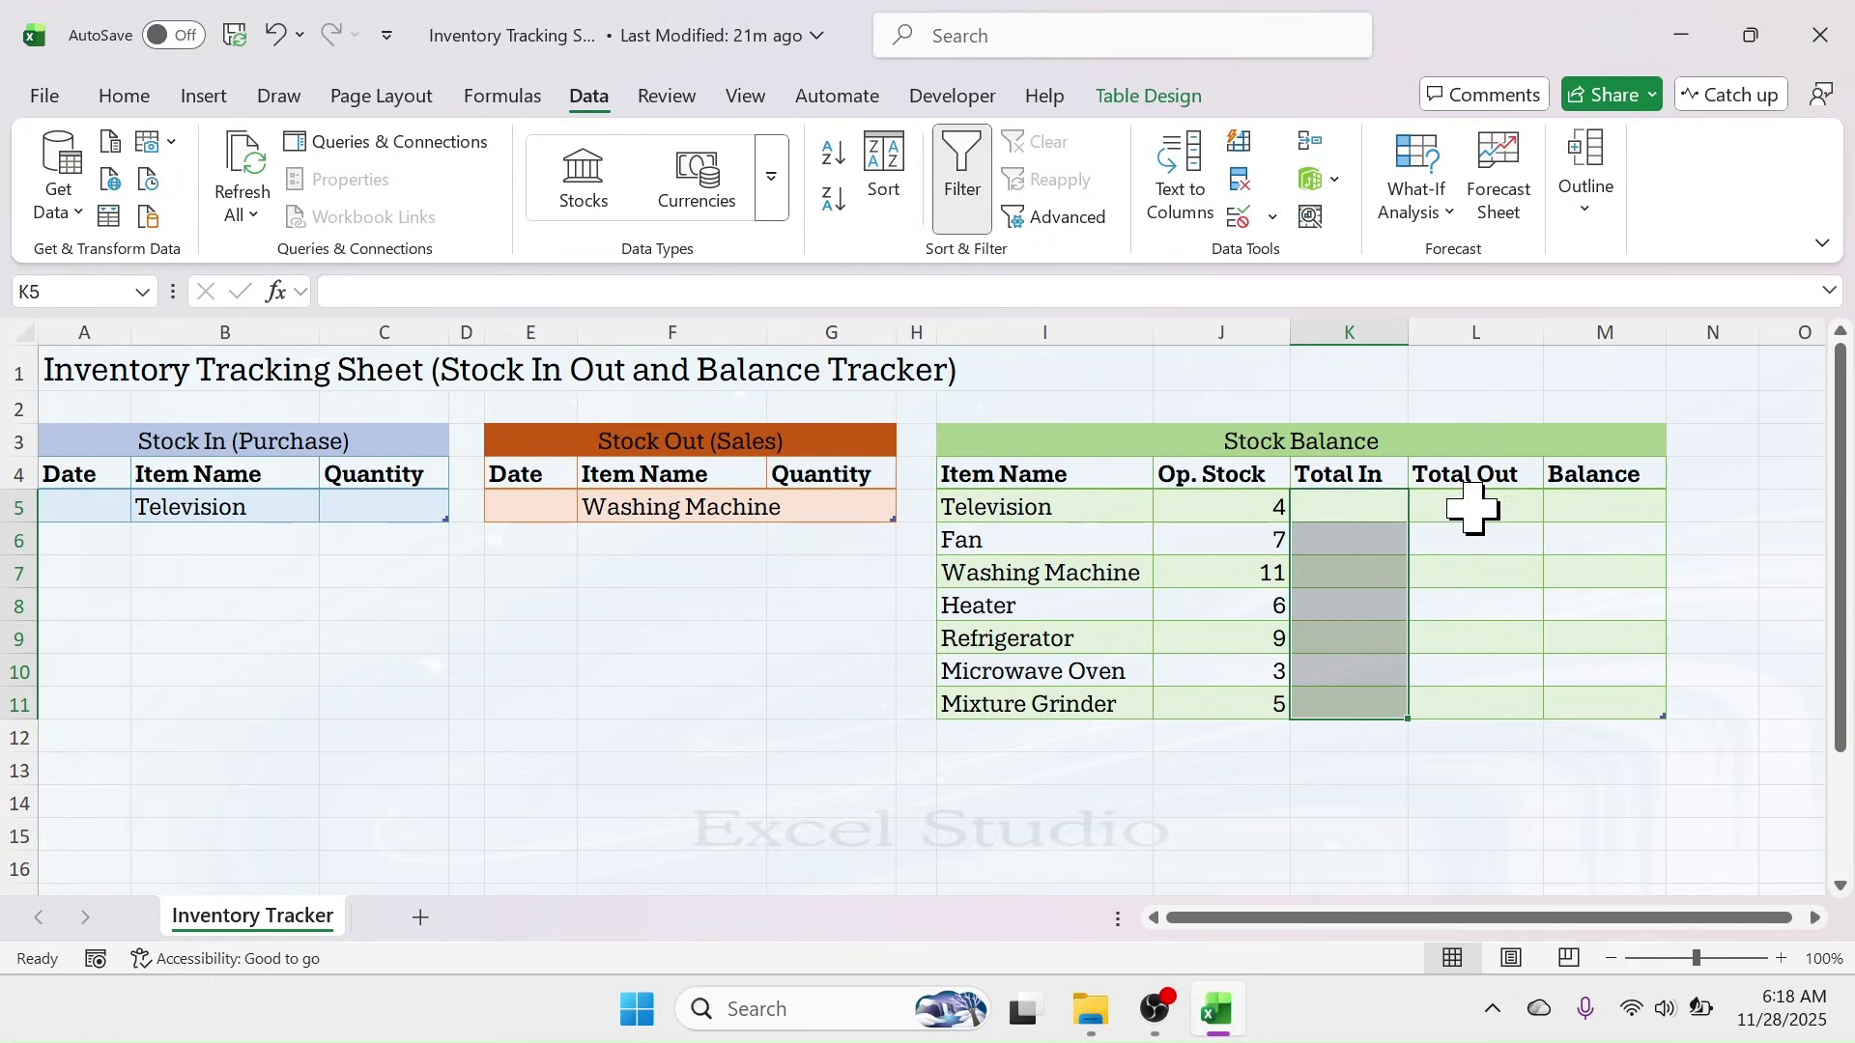
{"action": "left_click_drag", "start_coordinate": [1472, 507], "coordinate": [1467, 699]}
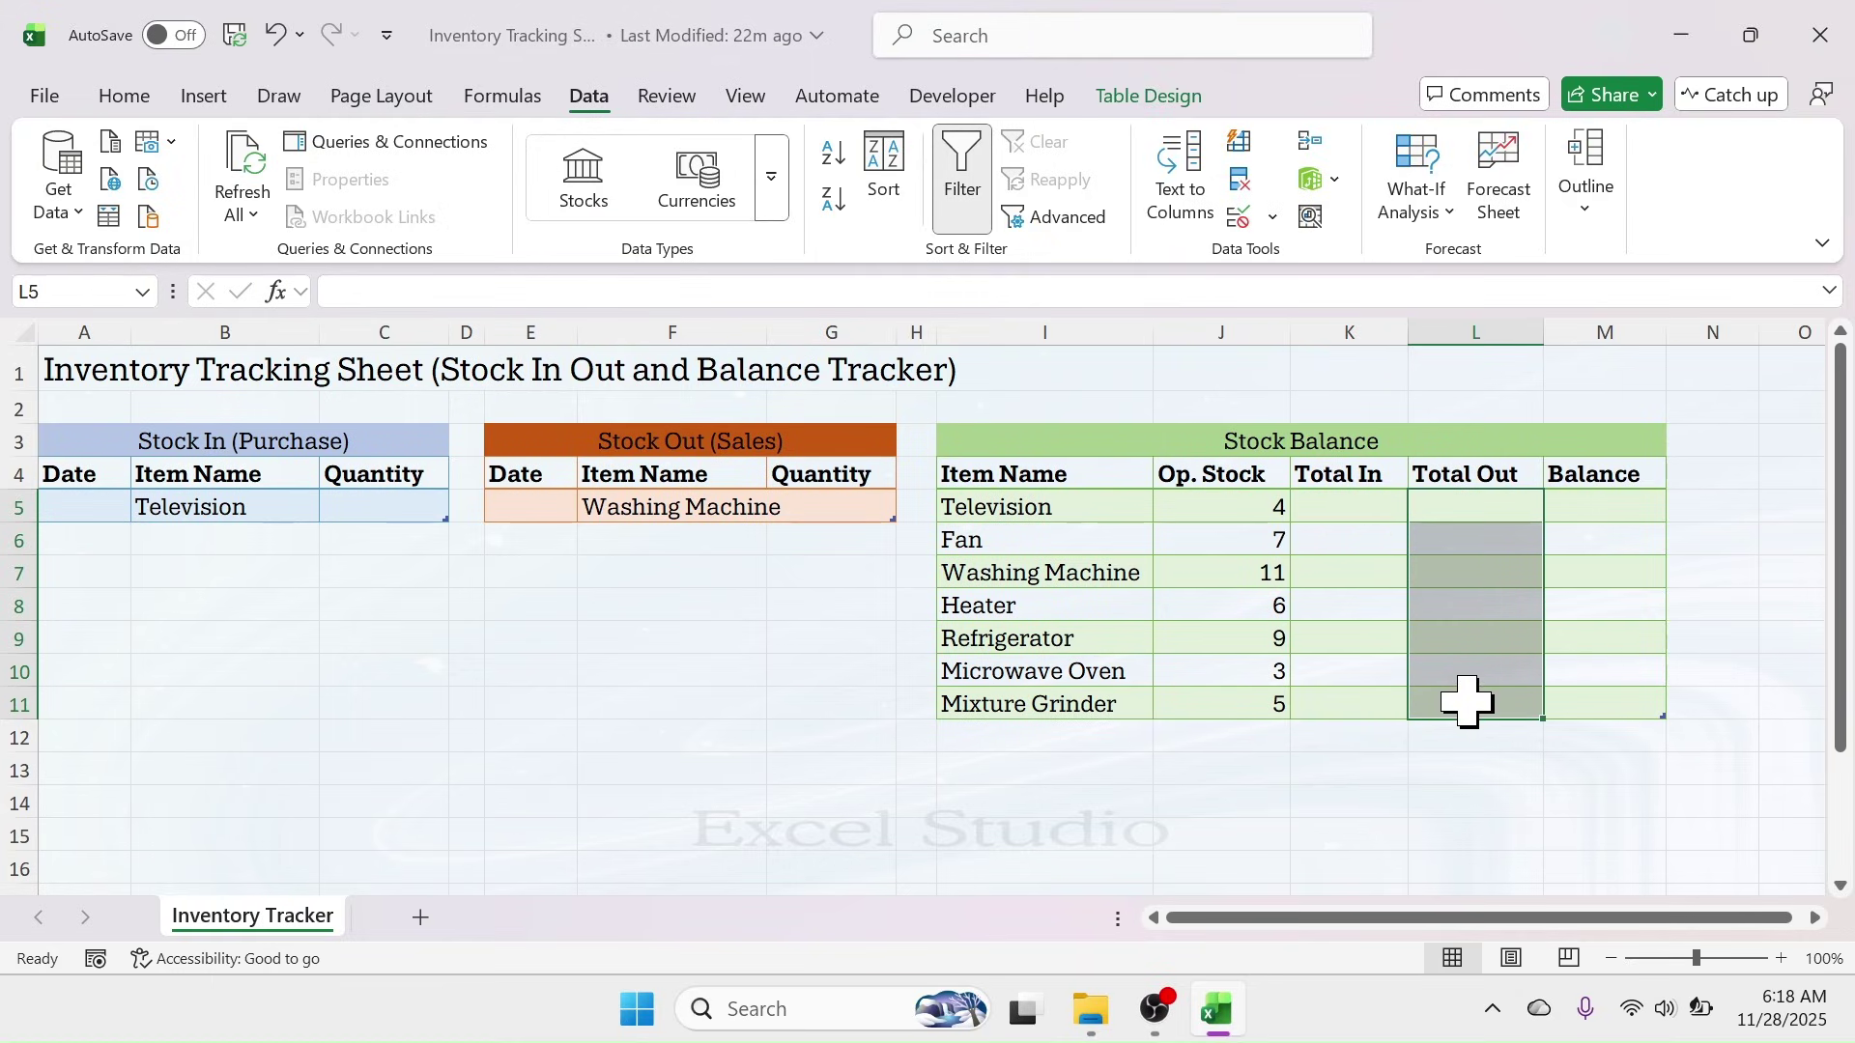
{"action": "left_click", "coordinate": [1360, 512]}
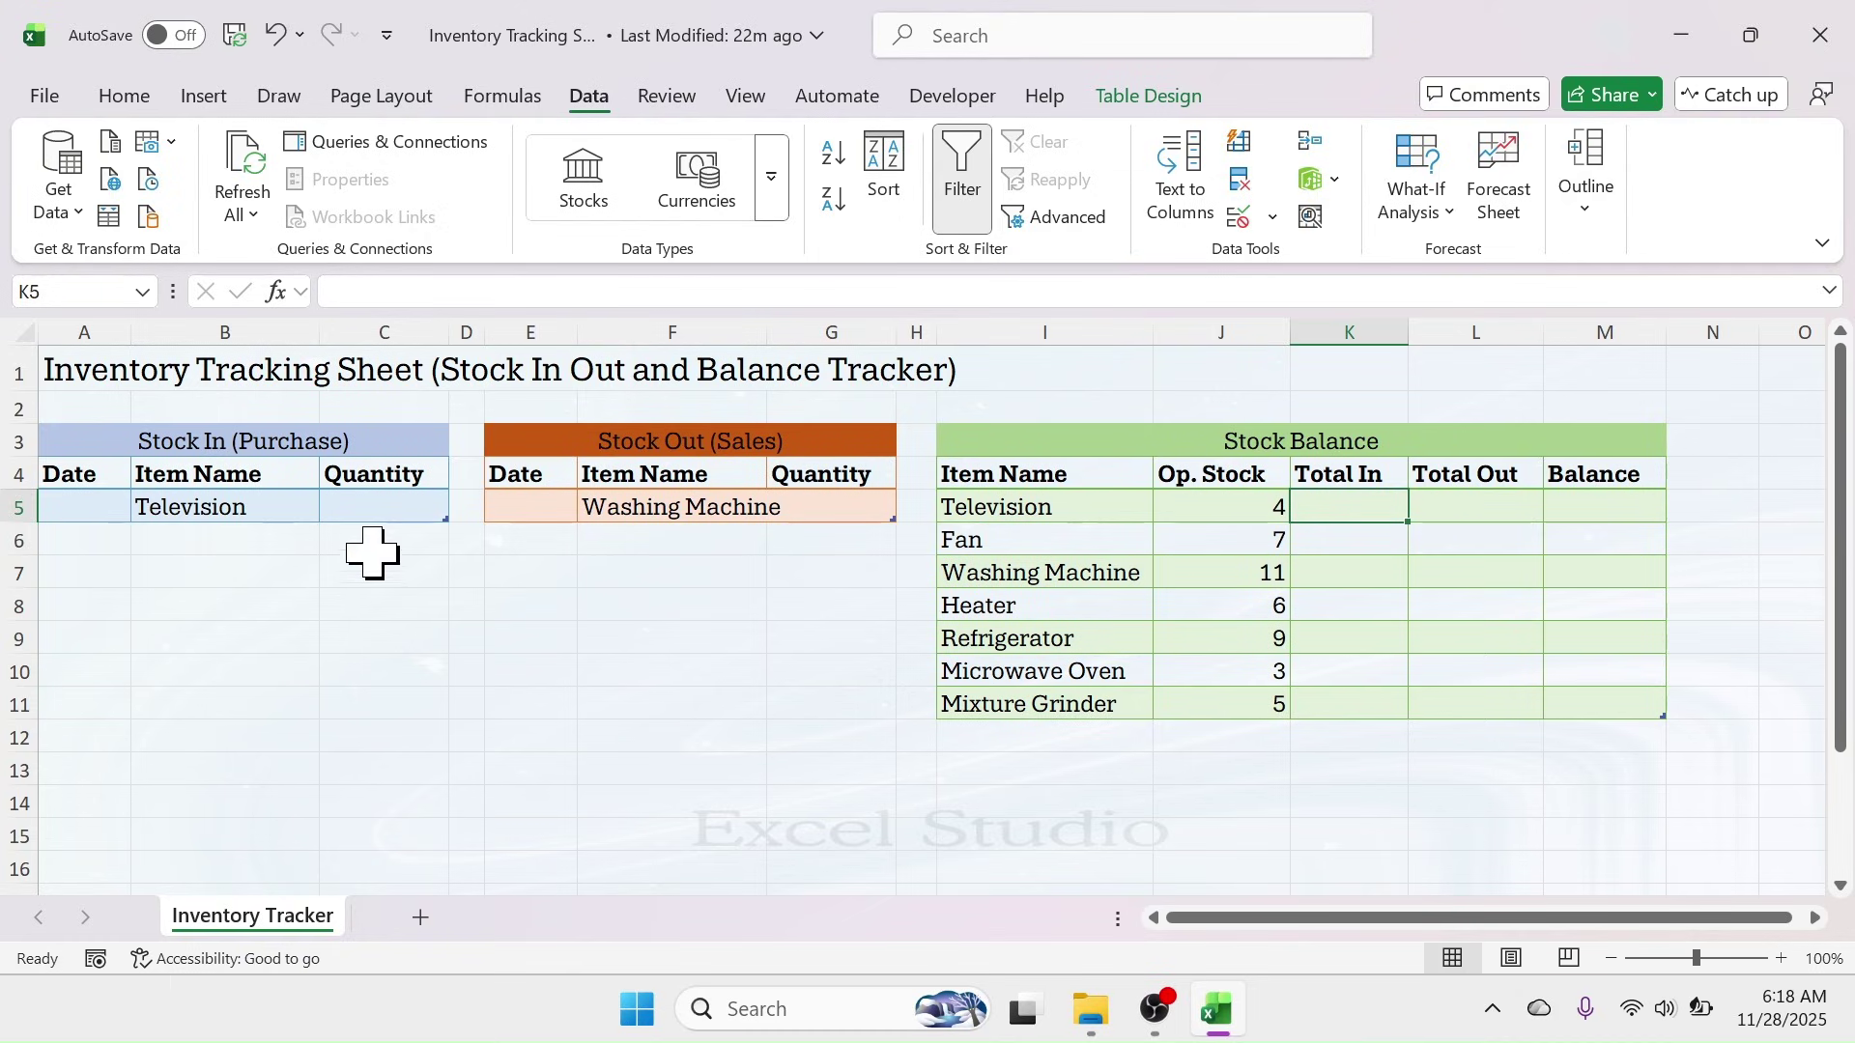
- Complete the Television row in Stock In with date 11/26/2025 and quantity 12, widening column A to fit the date
{"action": "left_click", "coordinate": [97, 509]}
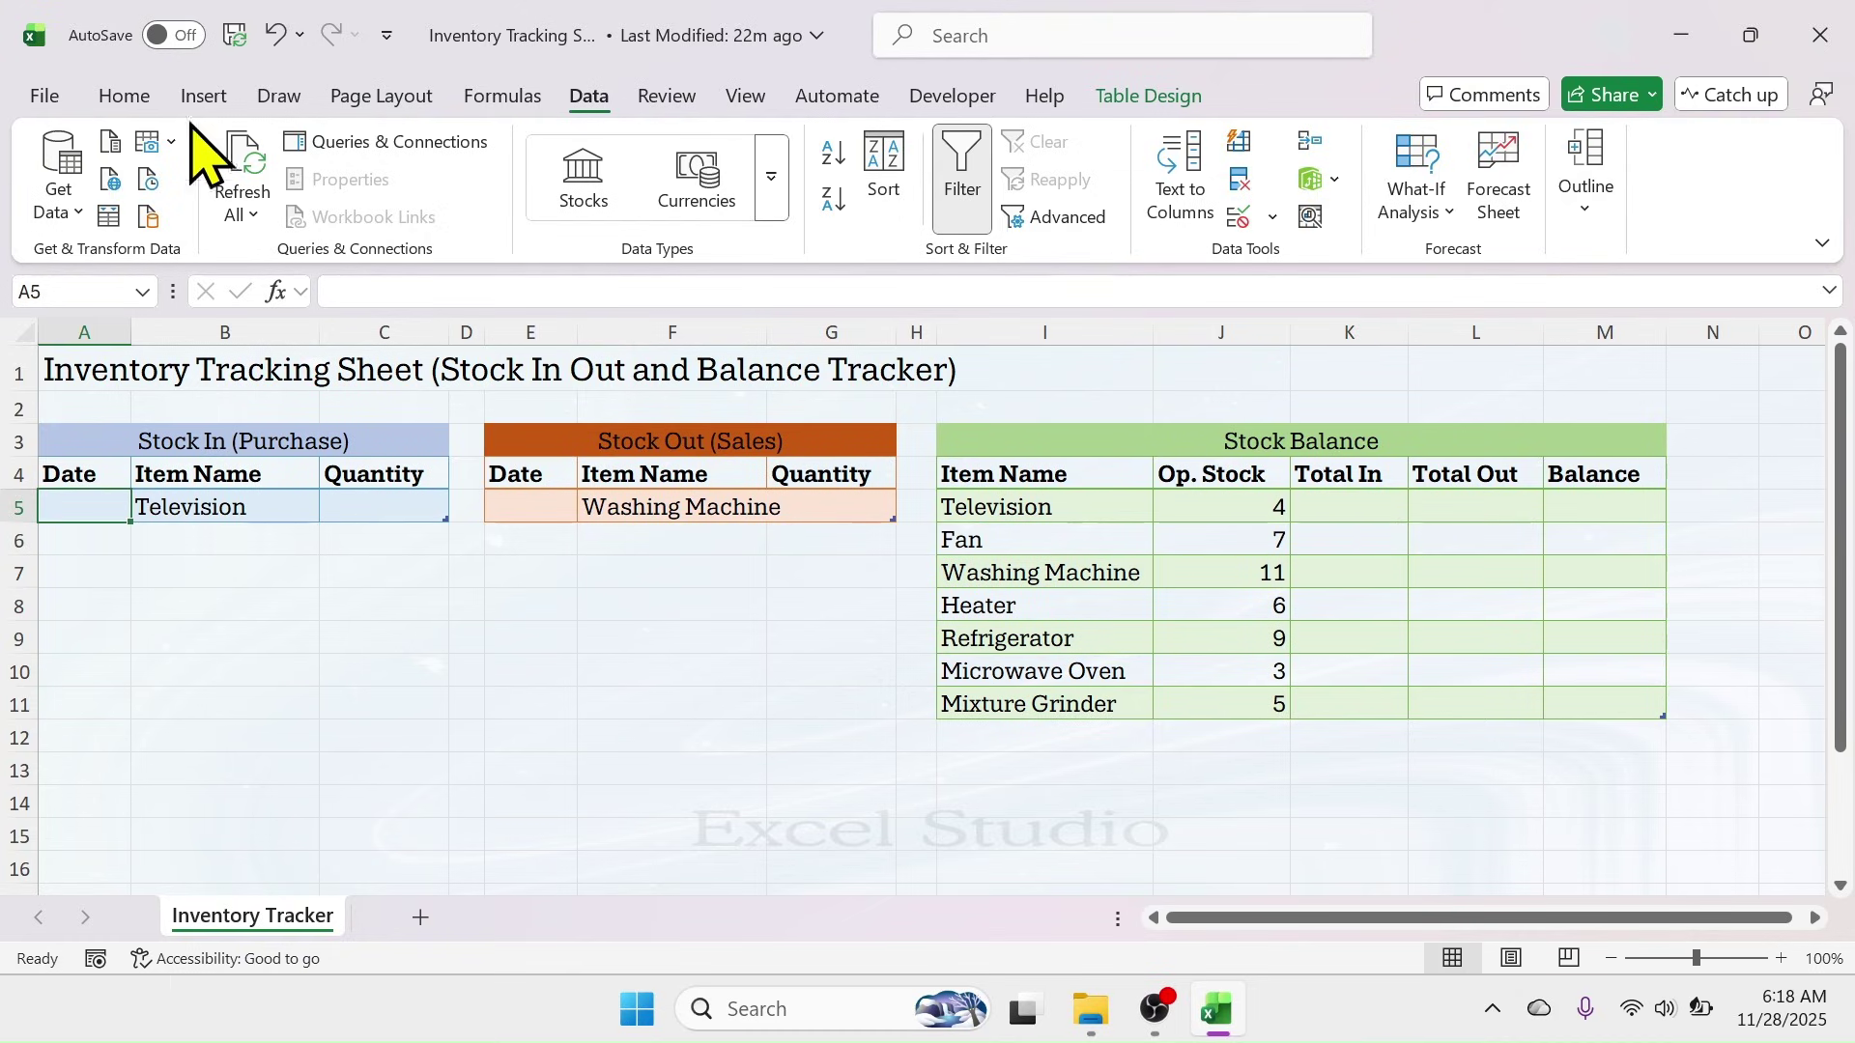
{"action": "left_click", "coordinate": [124, 95]}
{"action": "left_click", "coordinate": [1282, 169]}
{"action": "left_click", "coordinate": [375, 513]}
{"action": "left_click_drag", "start_coordinate": [131, 333], "coordinate": [192, 340]}
{"action": "left_click", "coordinate": [488, 510]}
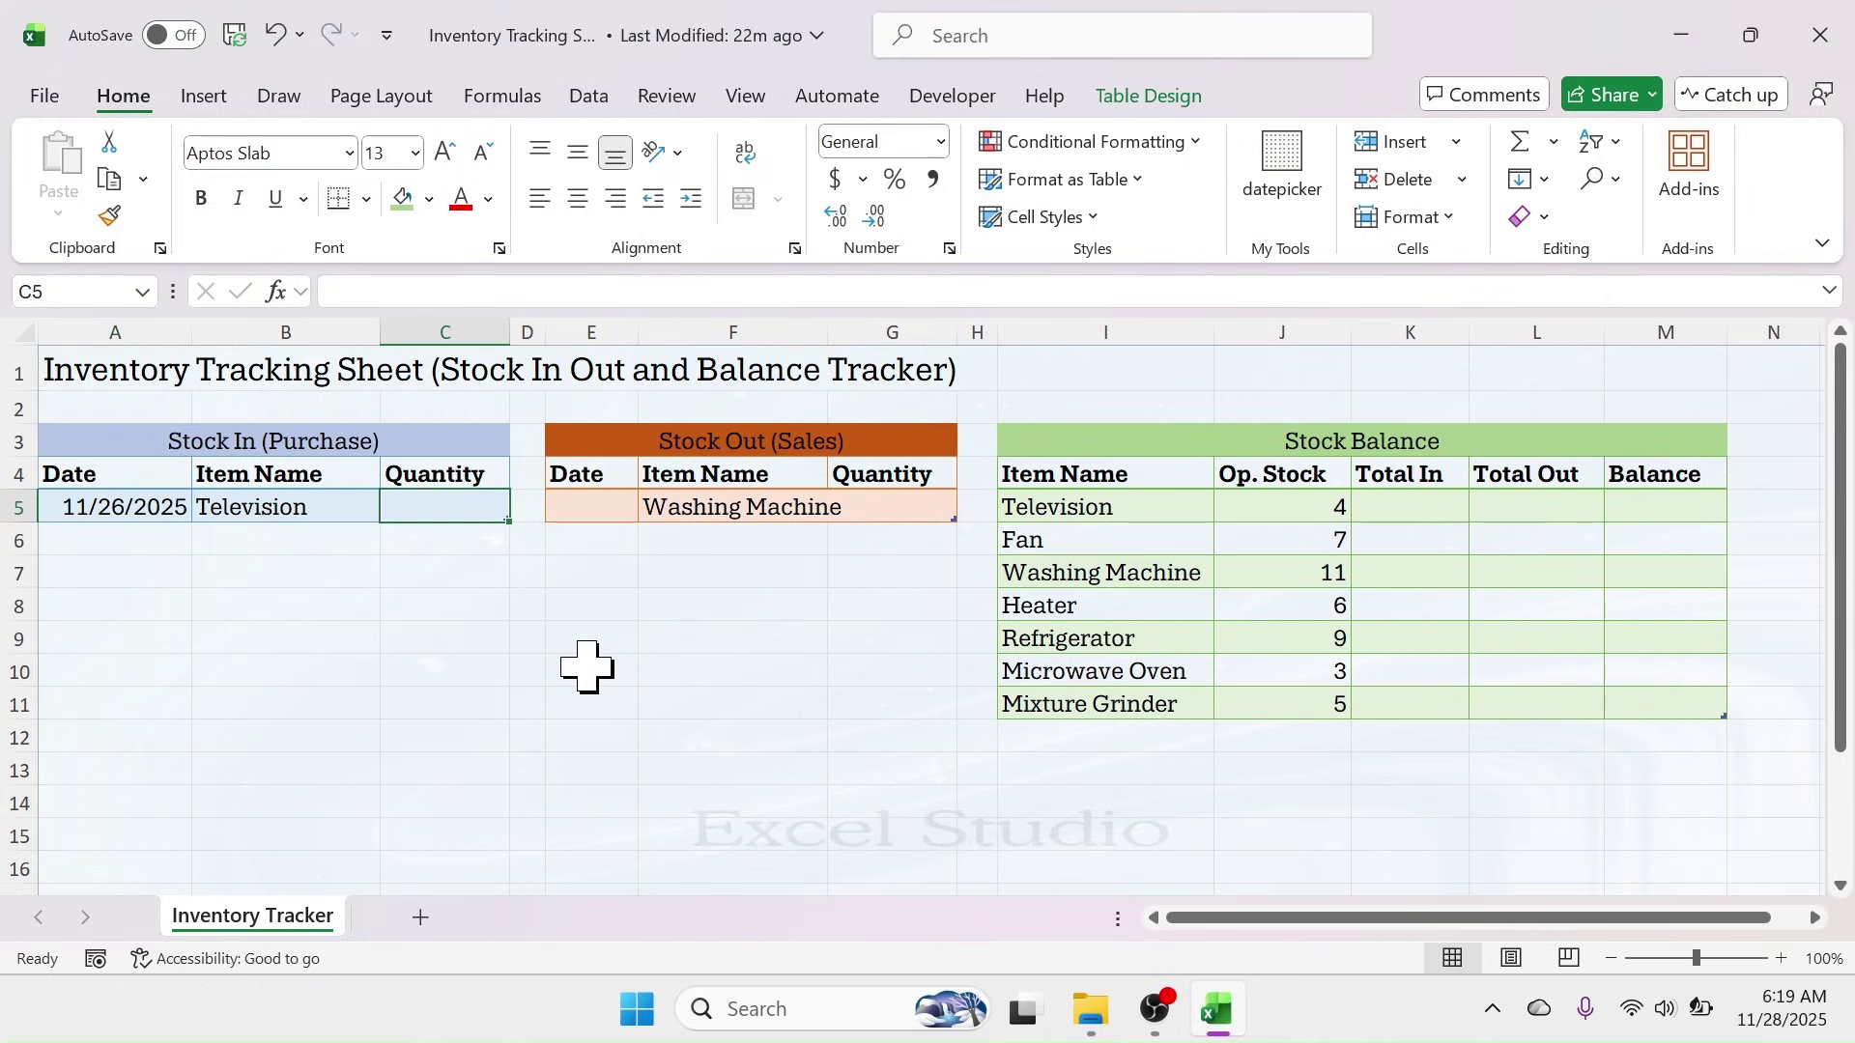
{"action": "type", "text": "12"}
{"action": "key", "text": "Return"}
- Add a second Stock In entry in row 6 with date 11/27/2025, item Television and quantity 6
{"action": "left_click", "coordinate": [116, 538]}
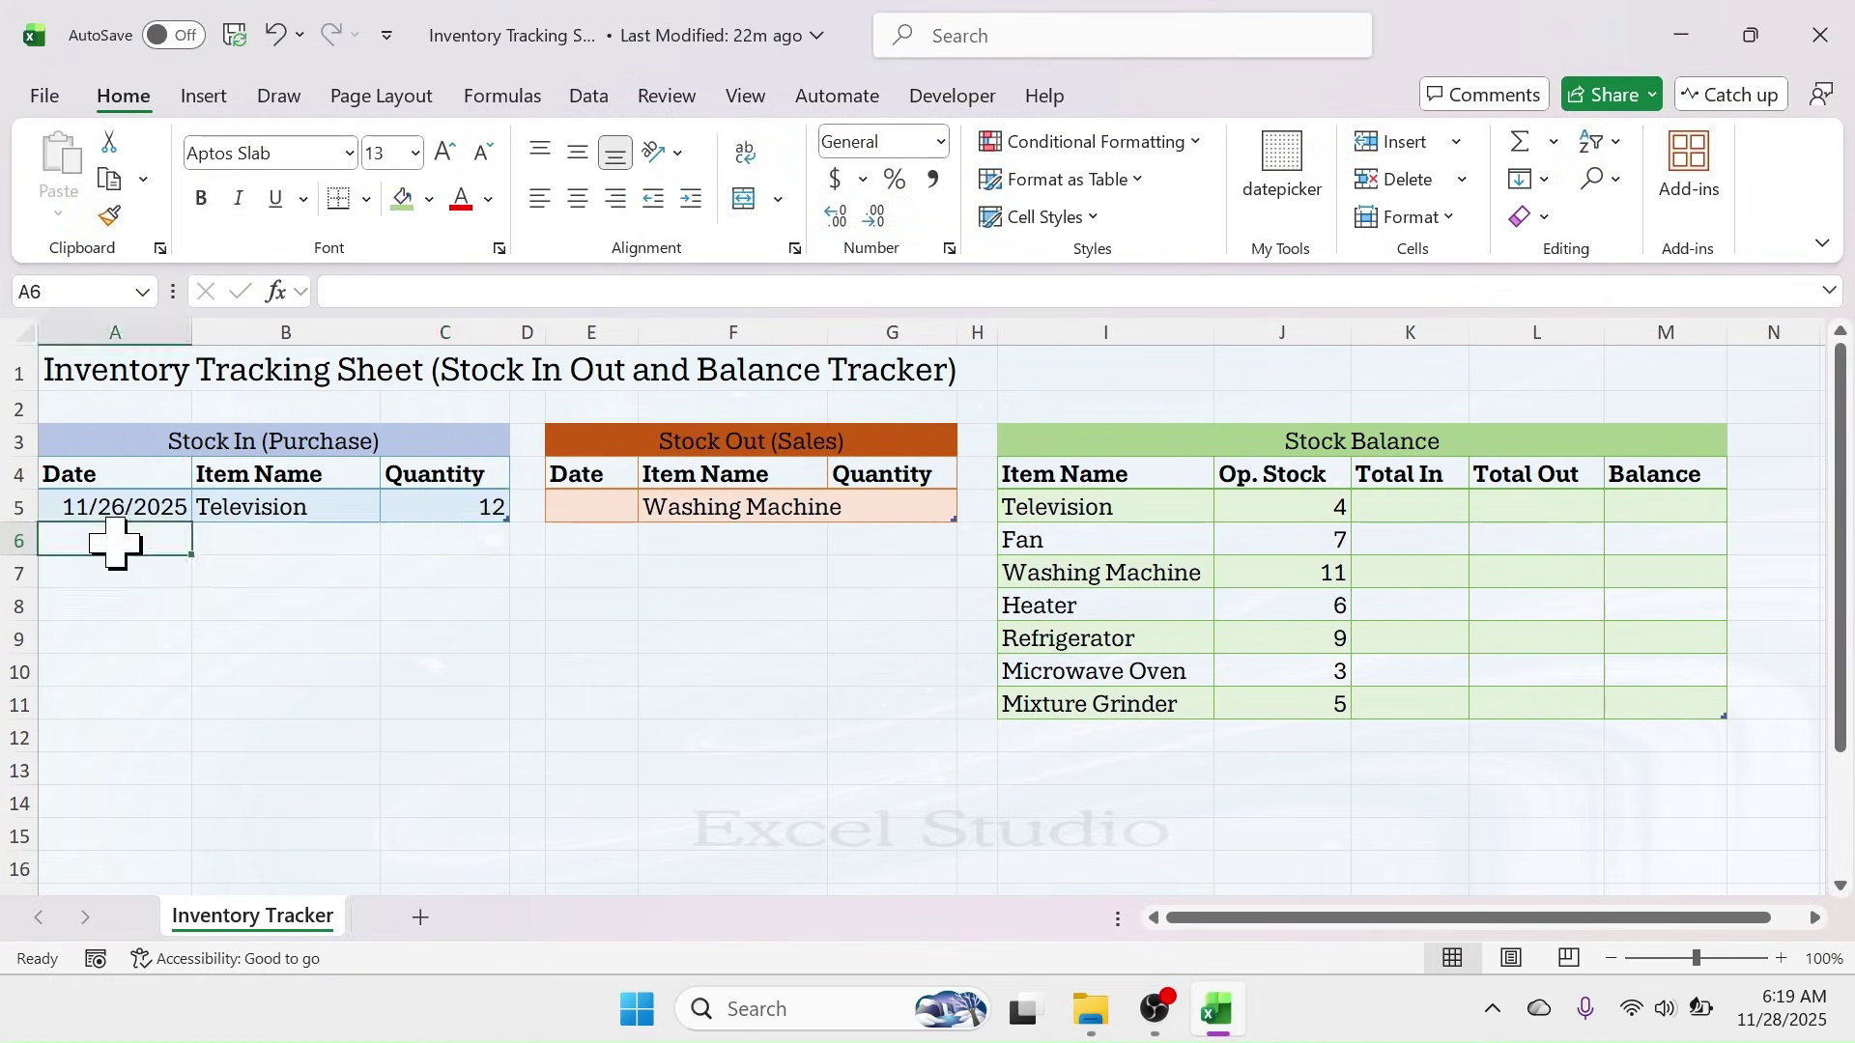
{"action": "left_click", "coordinate": [1282, 169]}
{"action": "left_click", "coordinate": [490, 546]}
{"action": "left_click", "coordinate": [373, 538]}
{"action": "left_click", "coordinate": [232, 567]}
{"action": "key", "text": "Tab"}
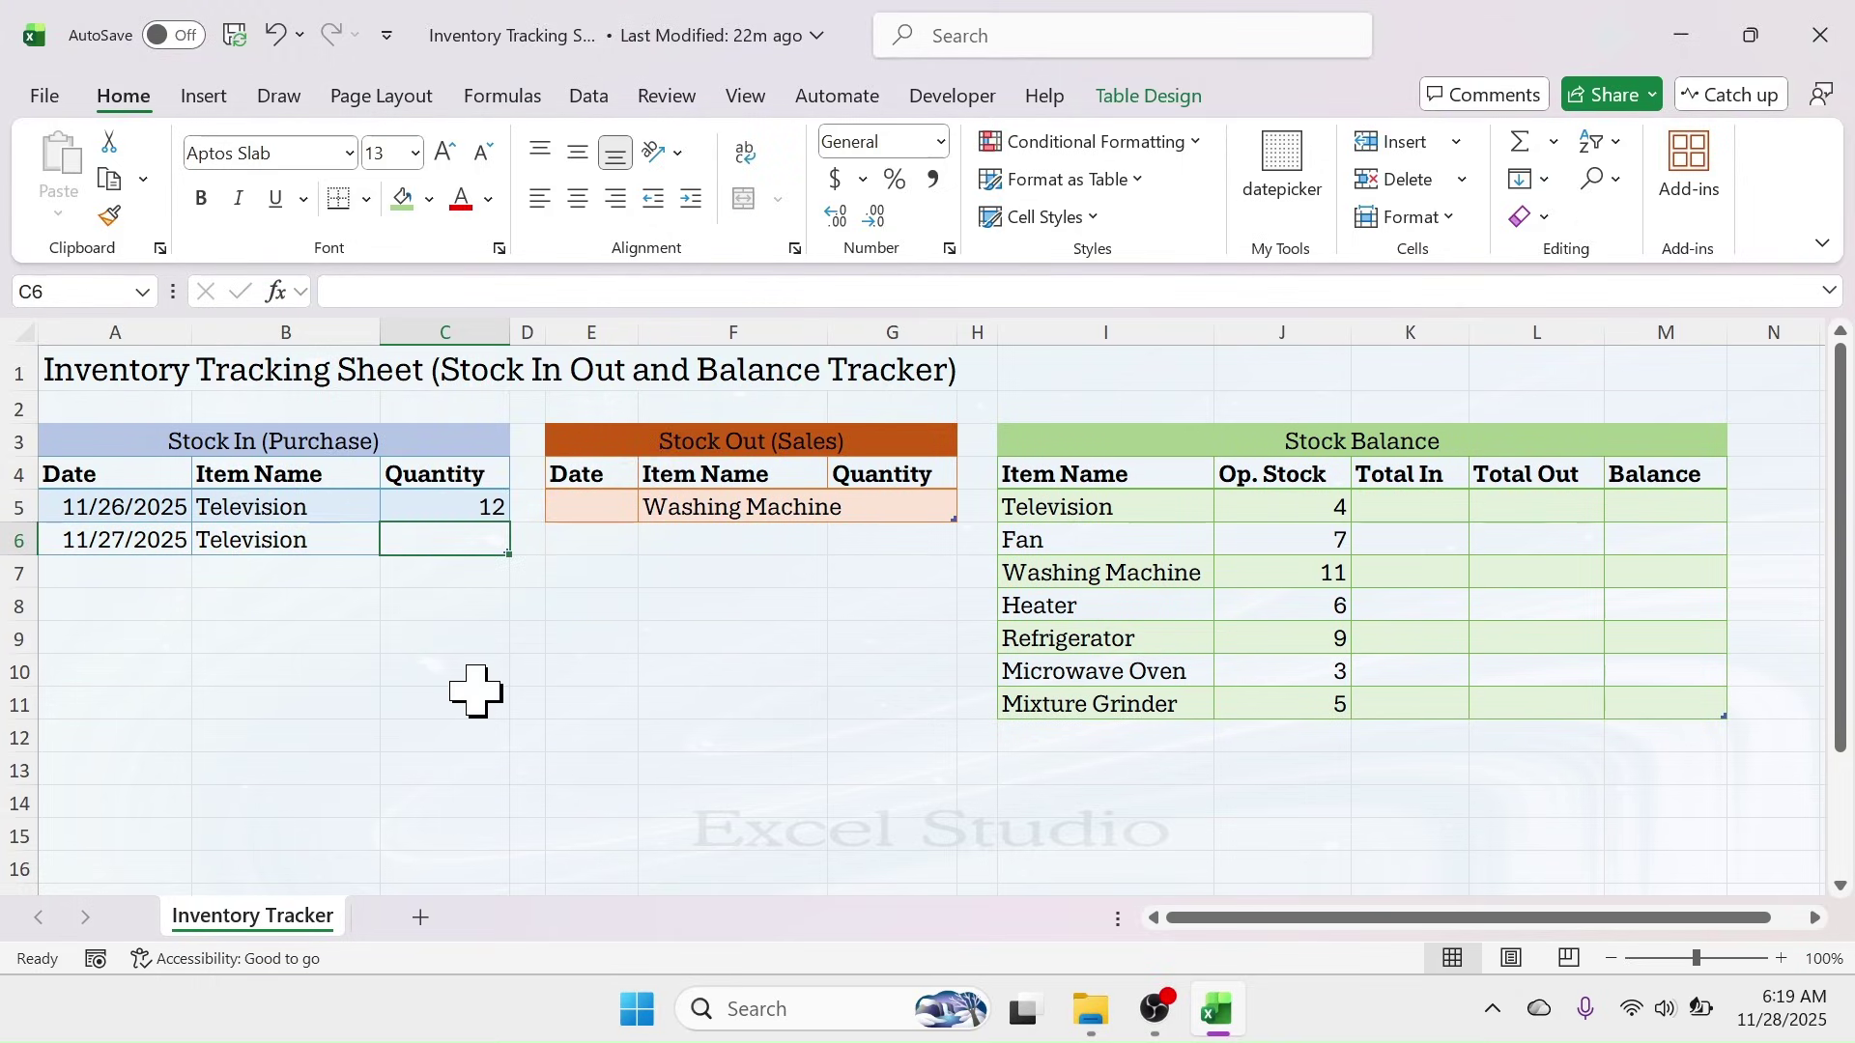
{"action": "type", "text": "6"}
{"action": "key", "text": "Return"}
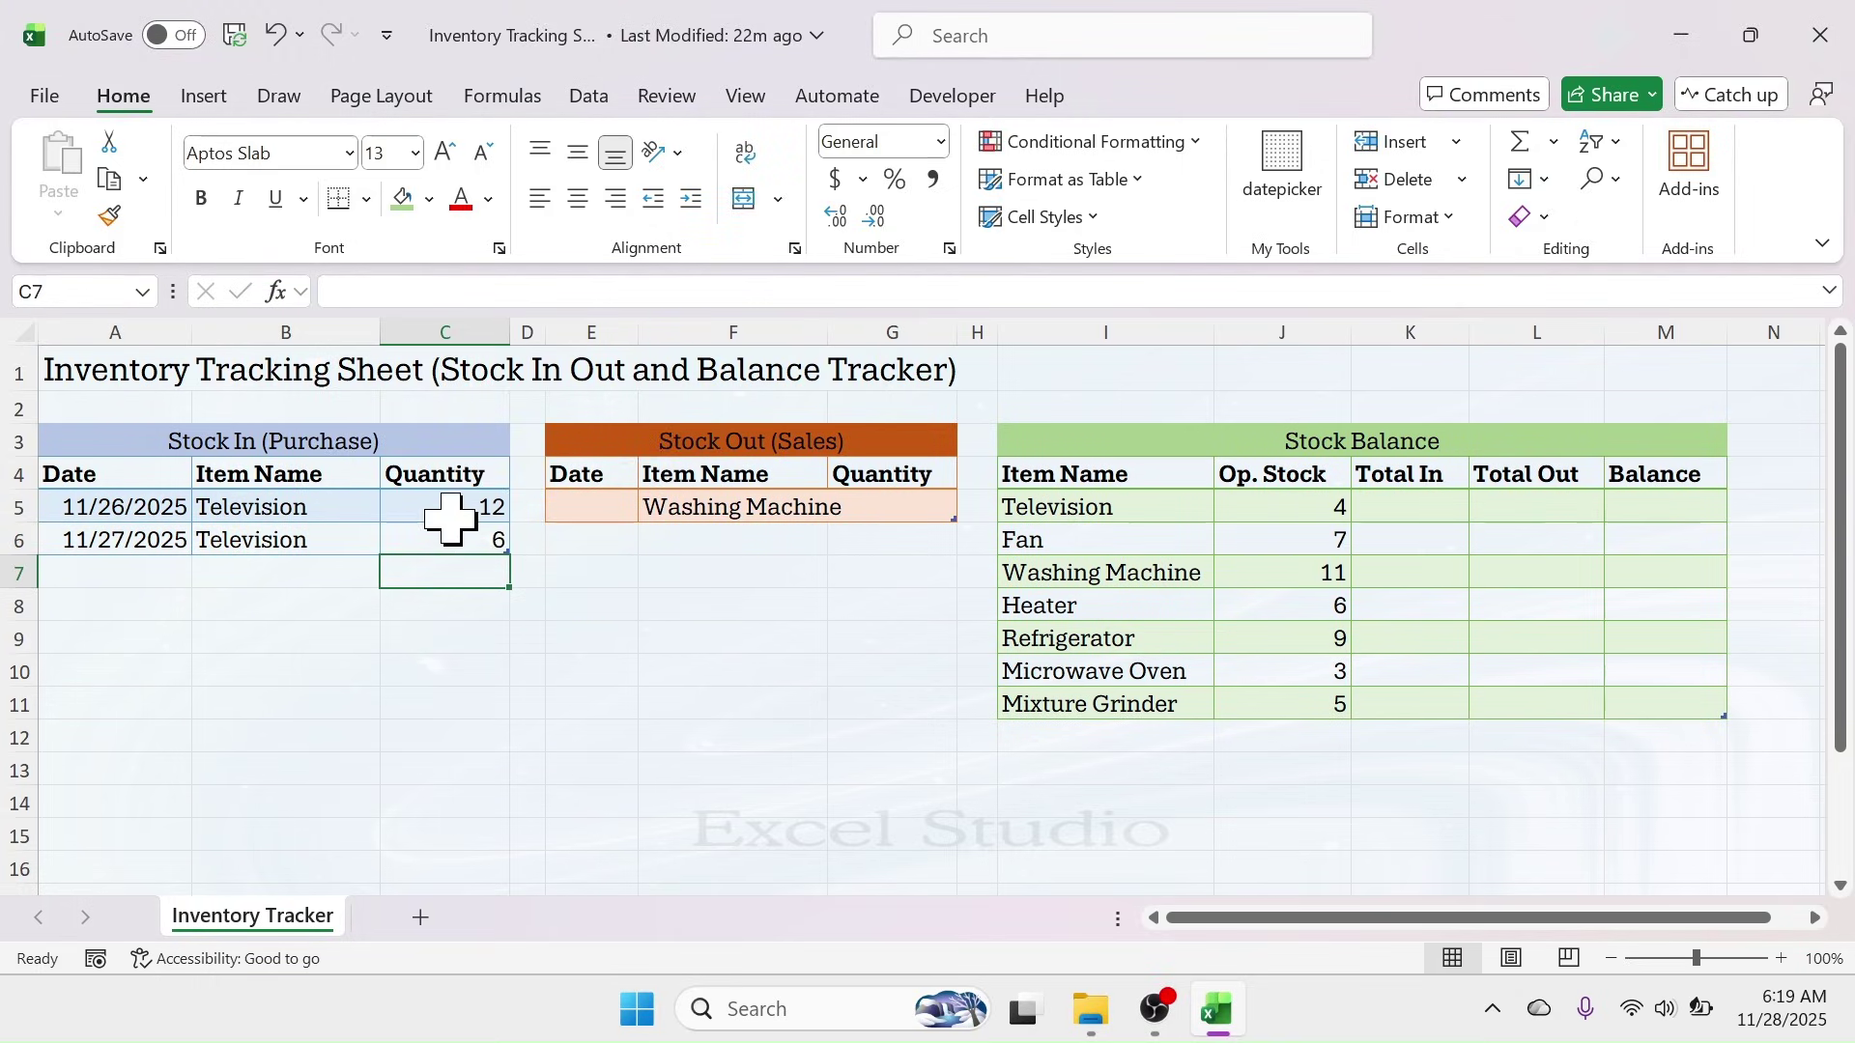
- Add a third Stock In entry in row 7 with date 11/27/2025, item Refrigerator and quantity 18
{"action": "left_click_drag", "start_coordinate": [448, 513], "coordinate": [447, 534]}
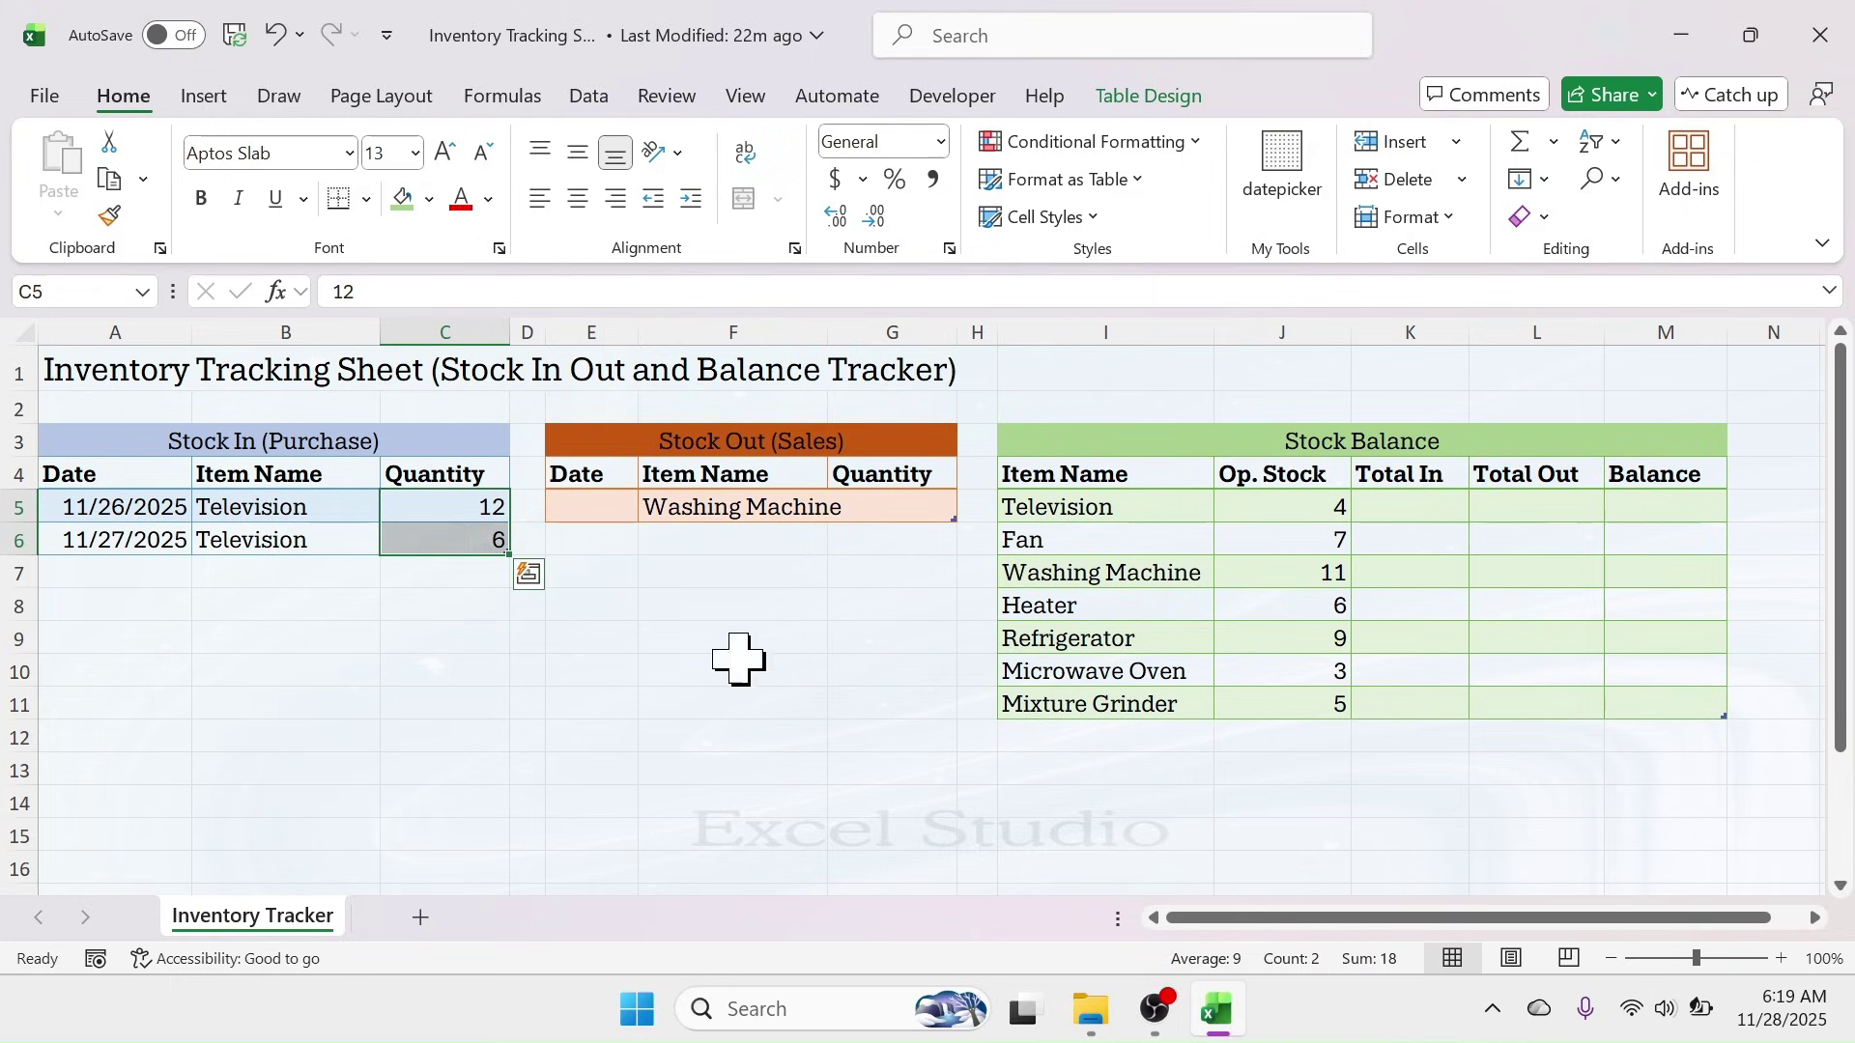
{"action": "left_click", "coordinate": [1420, 512]}
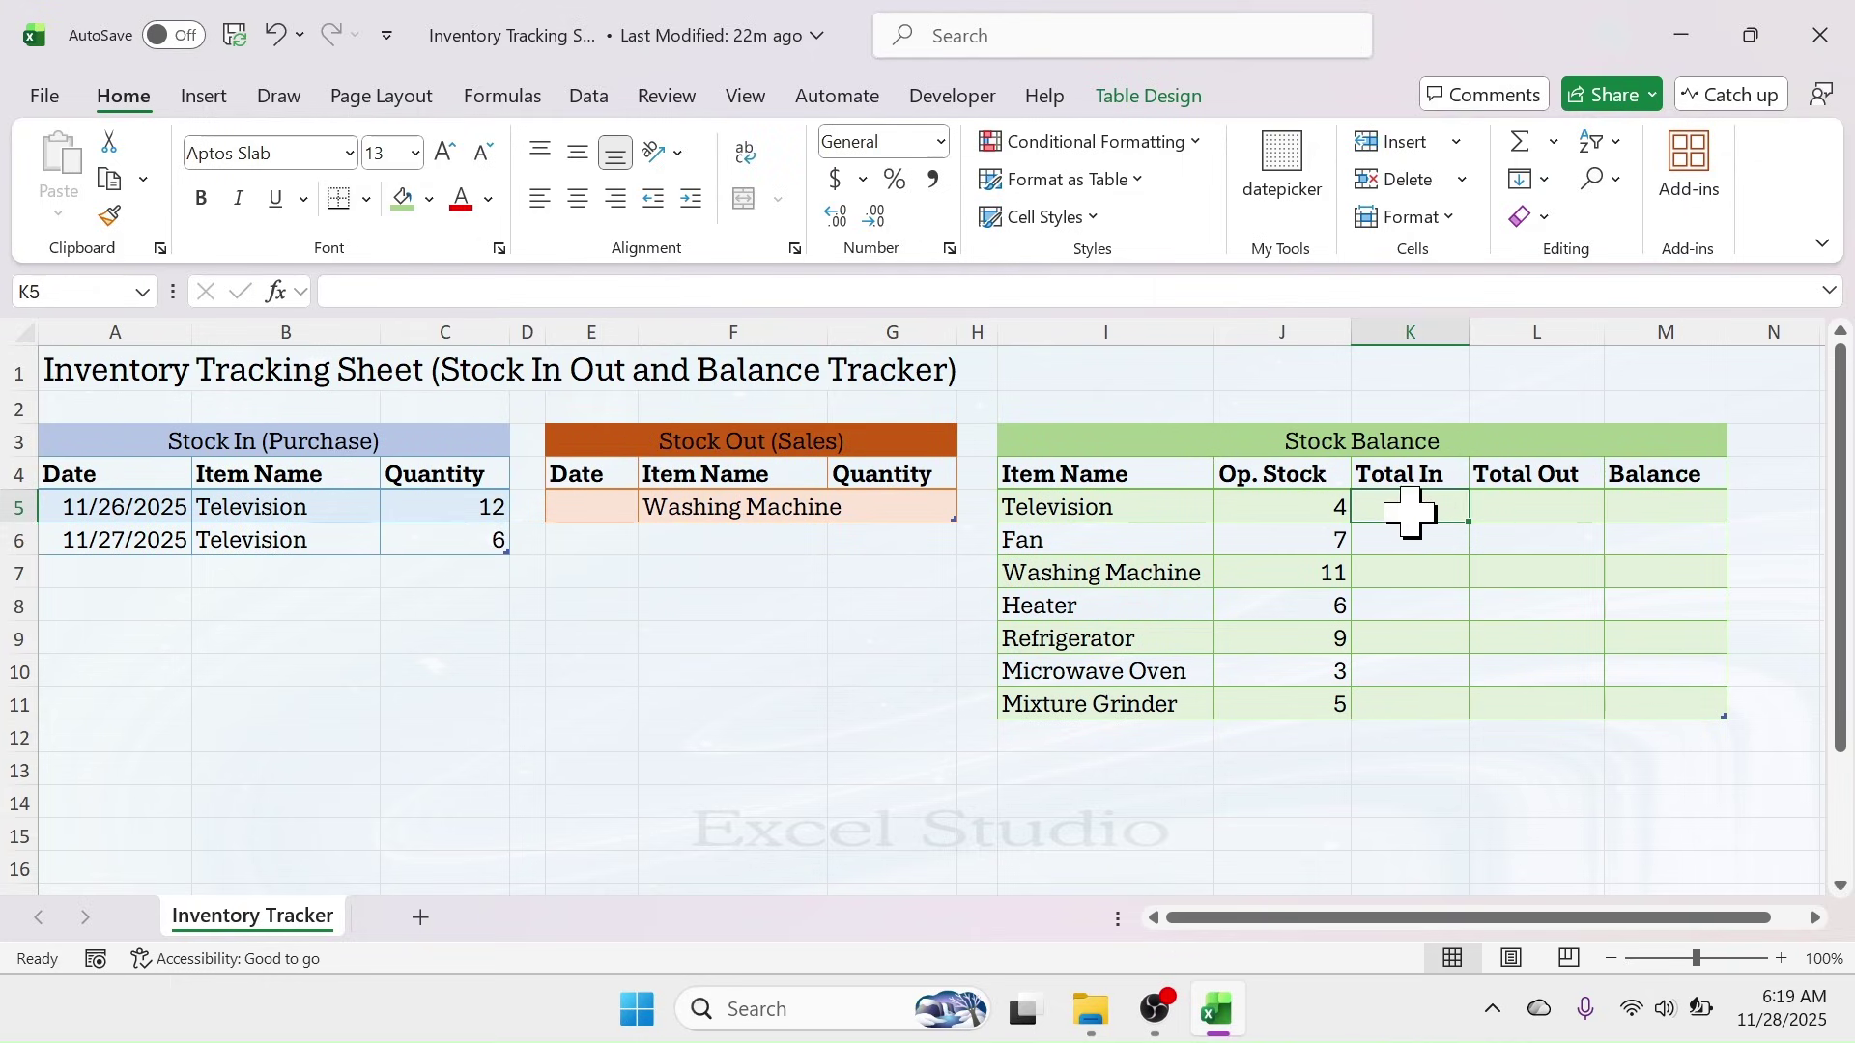
{"action": "left_click", "coordinate": [121, 578]}
{"action": "left_click", "coordinate": [1283, 198]}
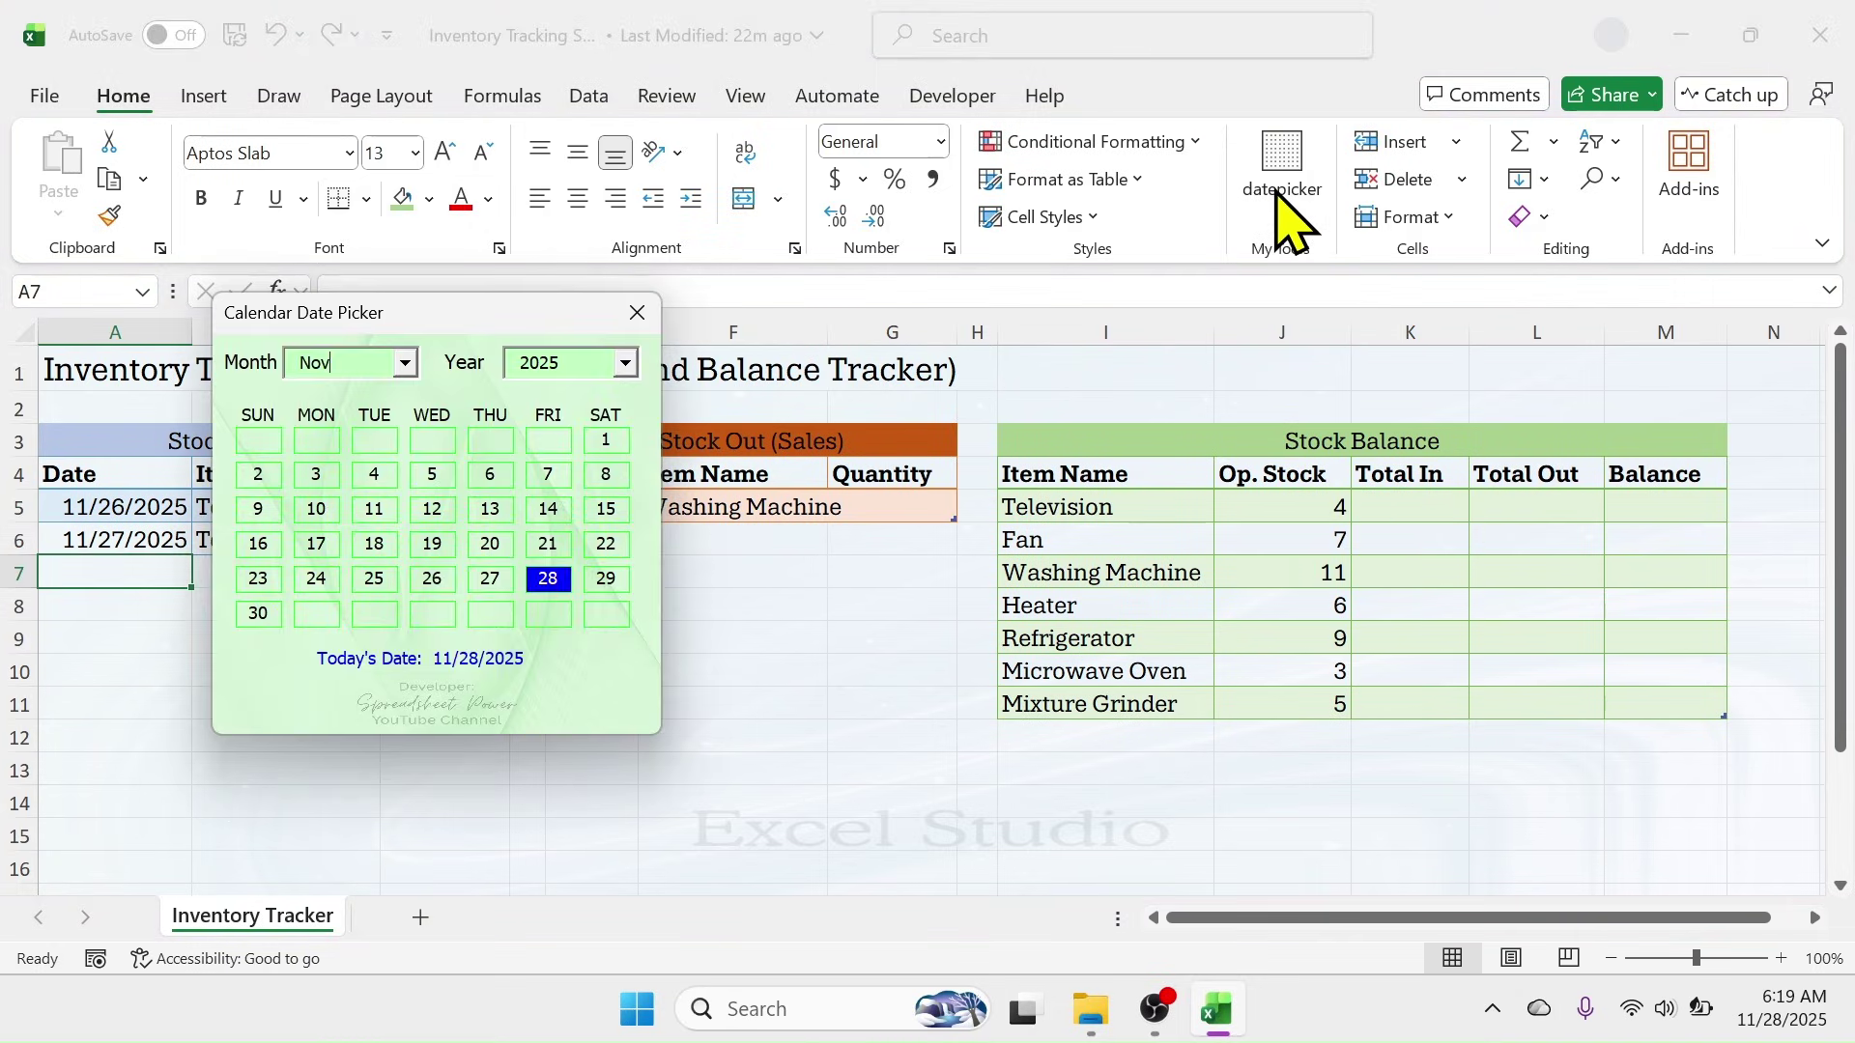
{"action": "left_click", "coordinate": [490, 579]}
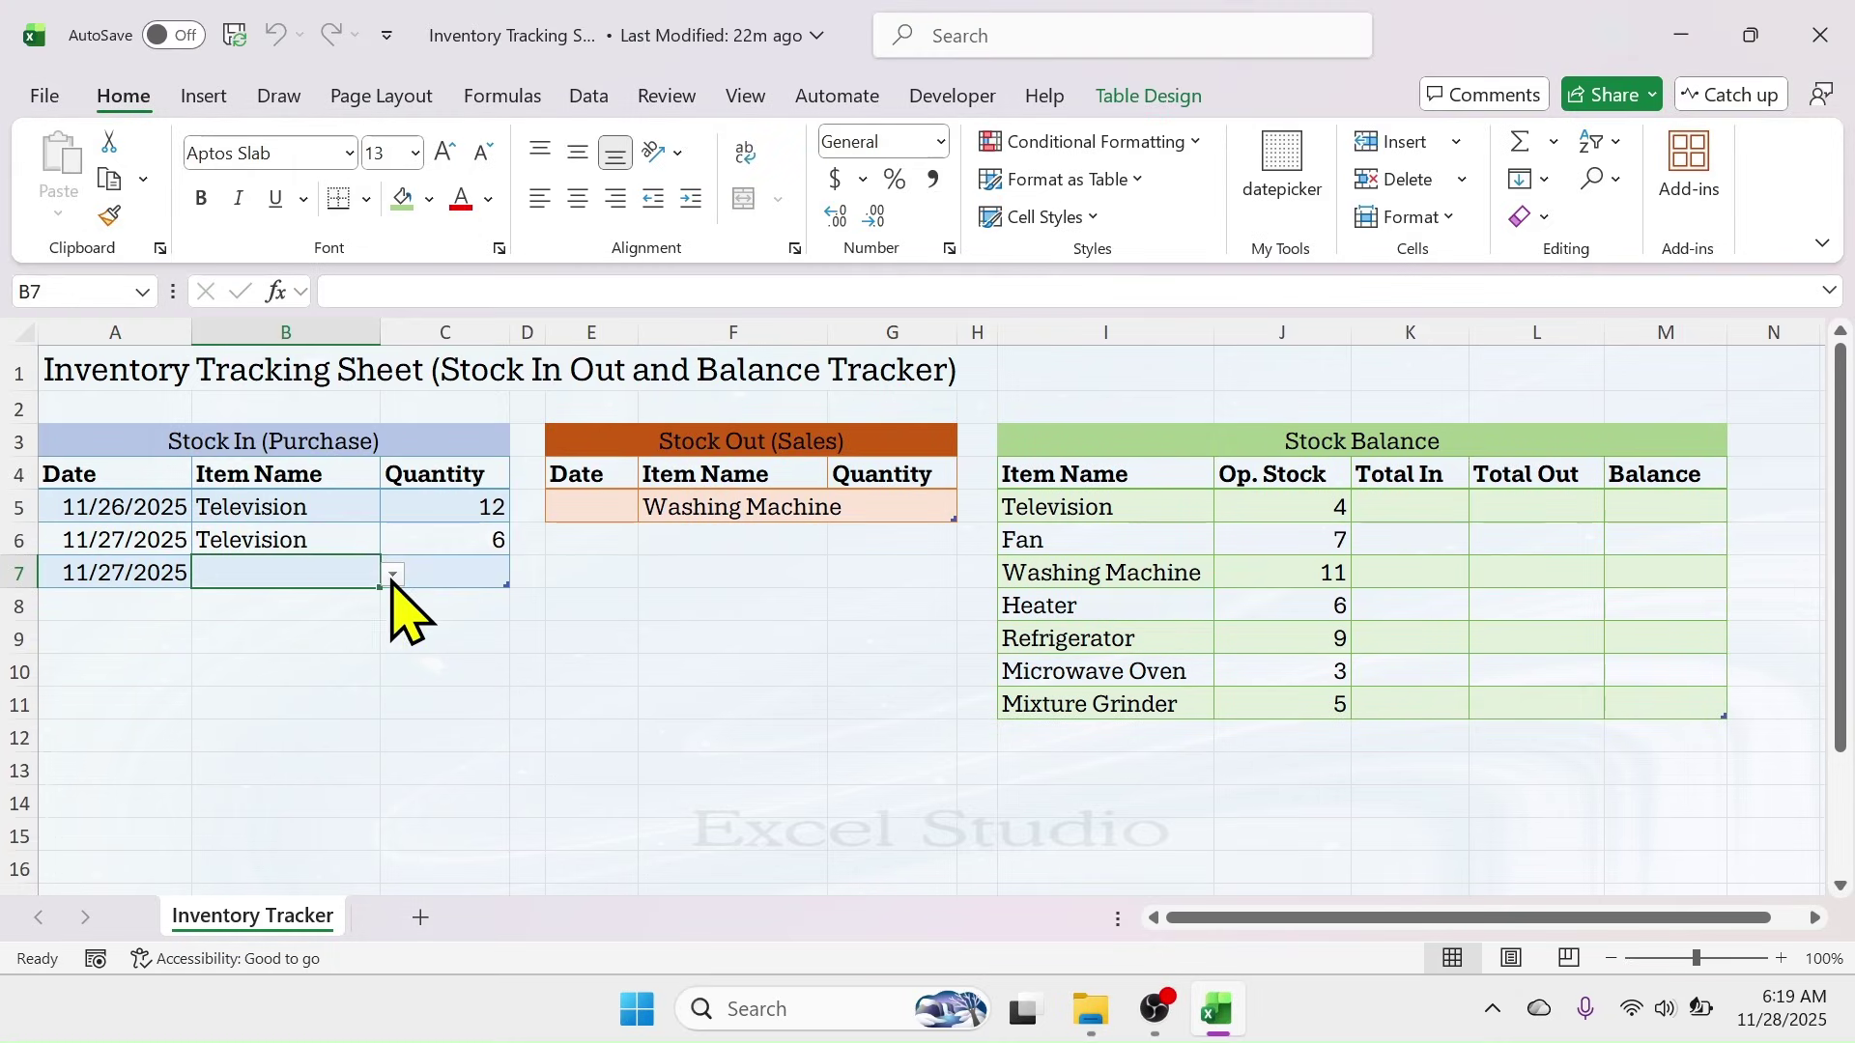
{"action": "left_click", "coordinate": [392, 574]}
{"action": "left_click", "coordinate": [246, 700]}
{"action": "left_click", "coordinate": [450, 575]}
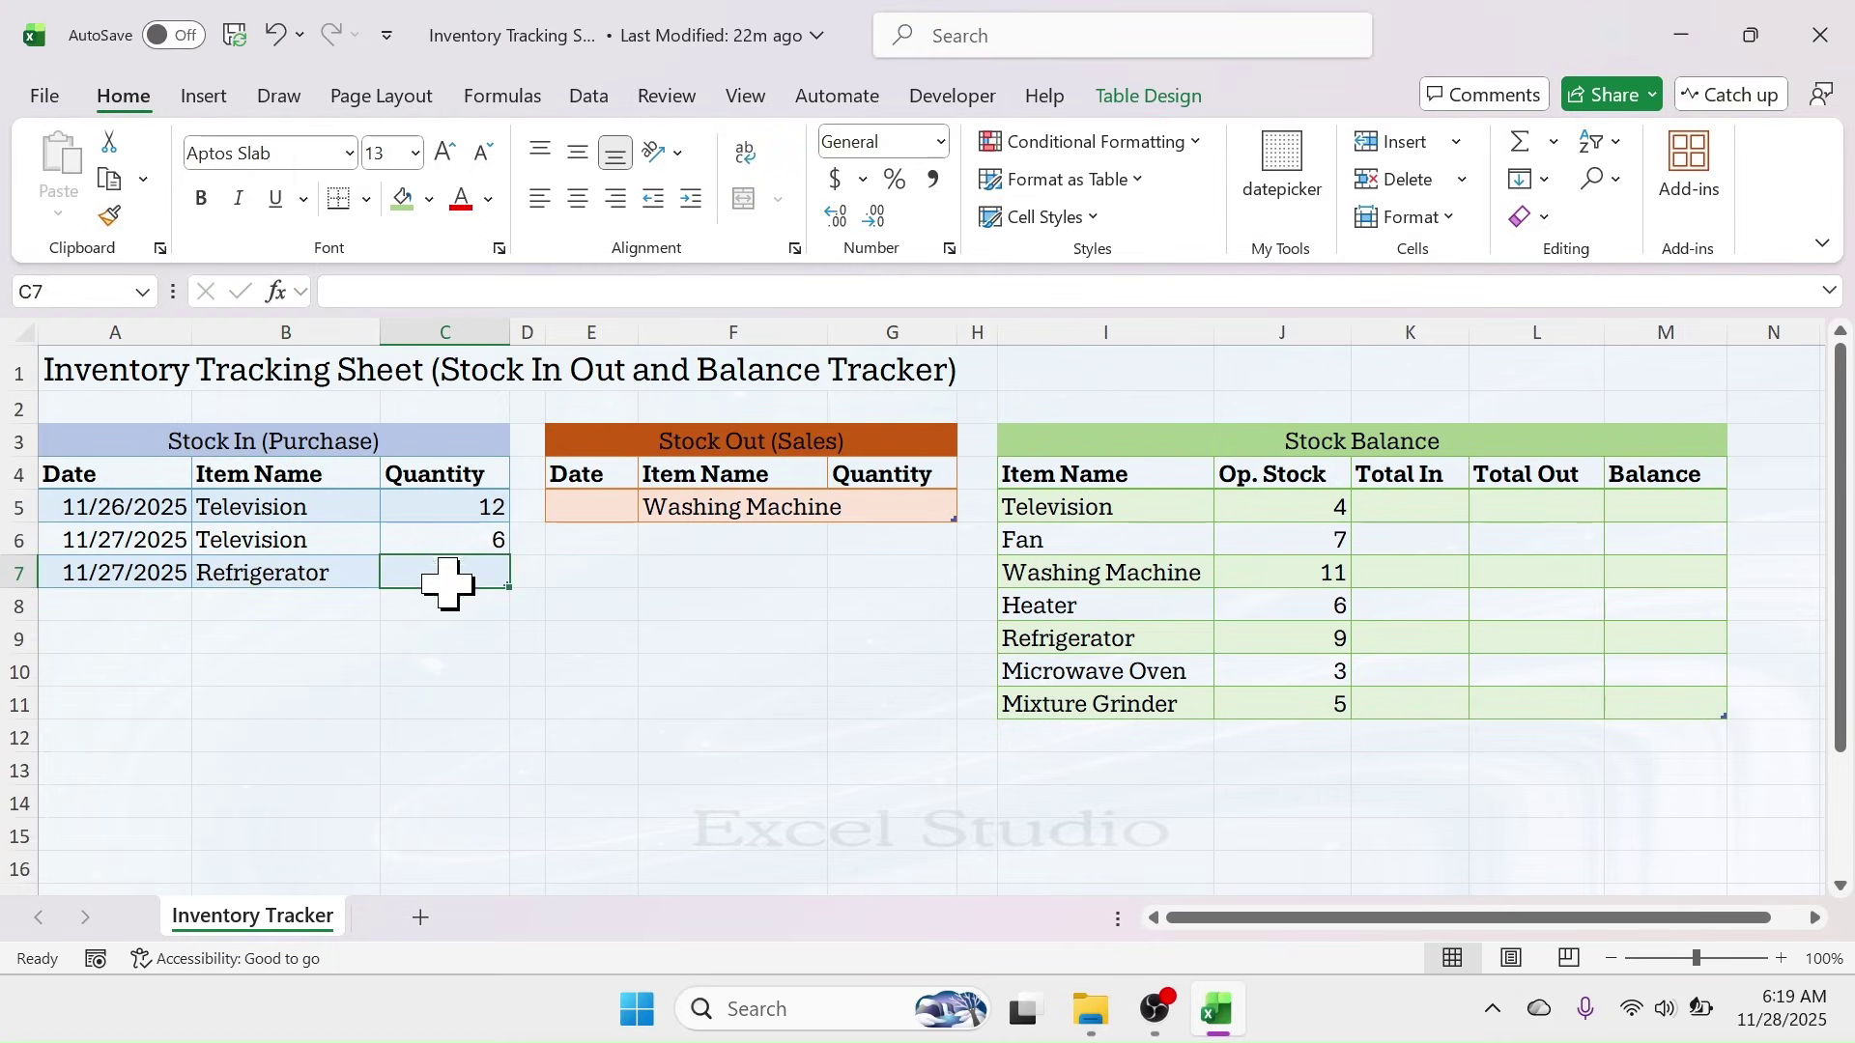
{"action": "type", "text": "18"}
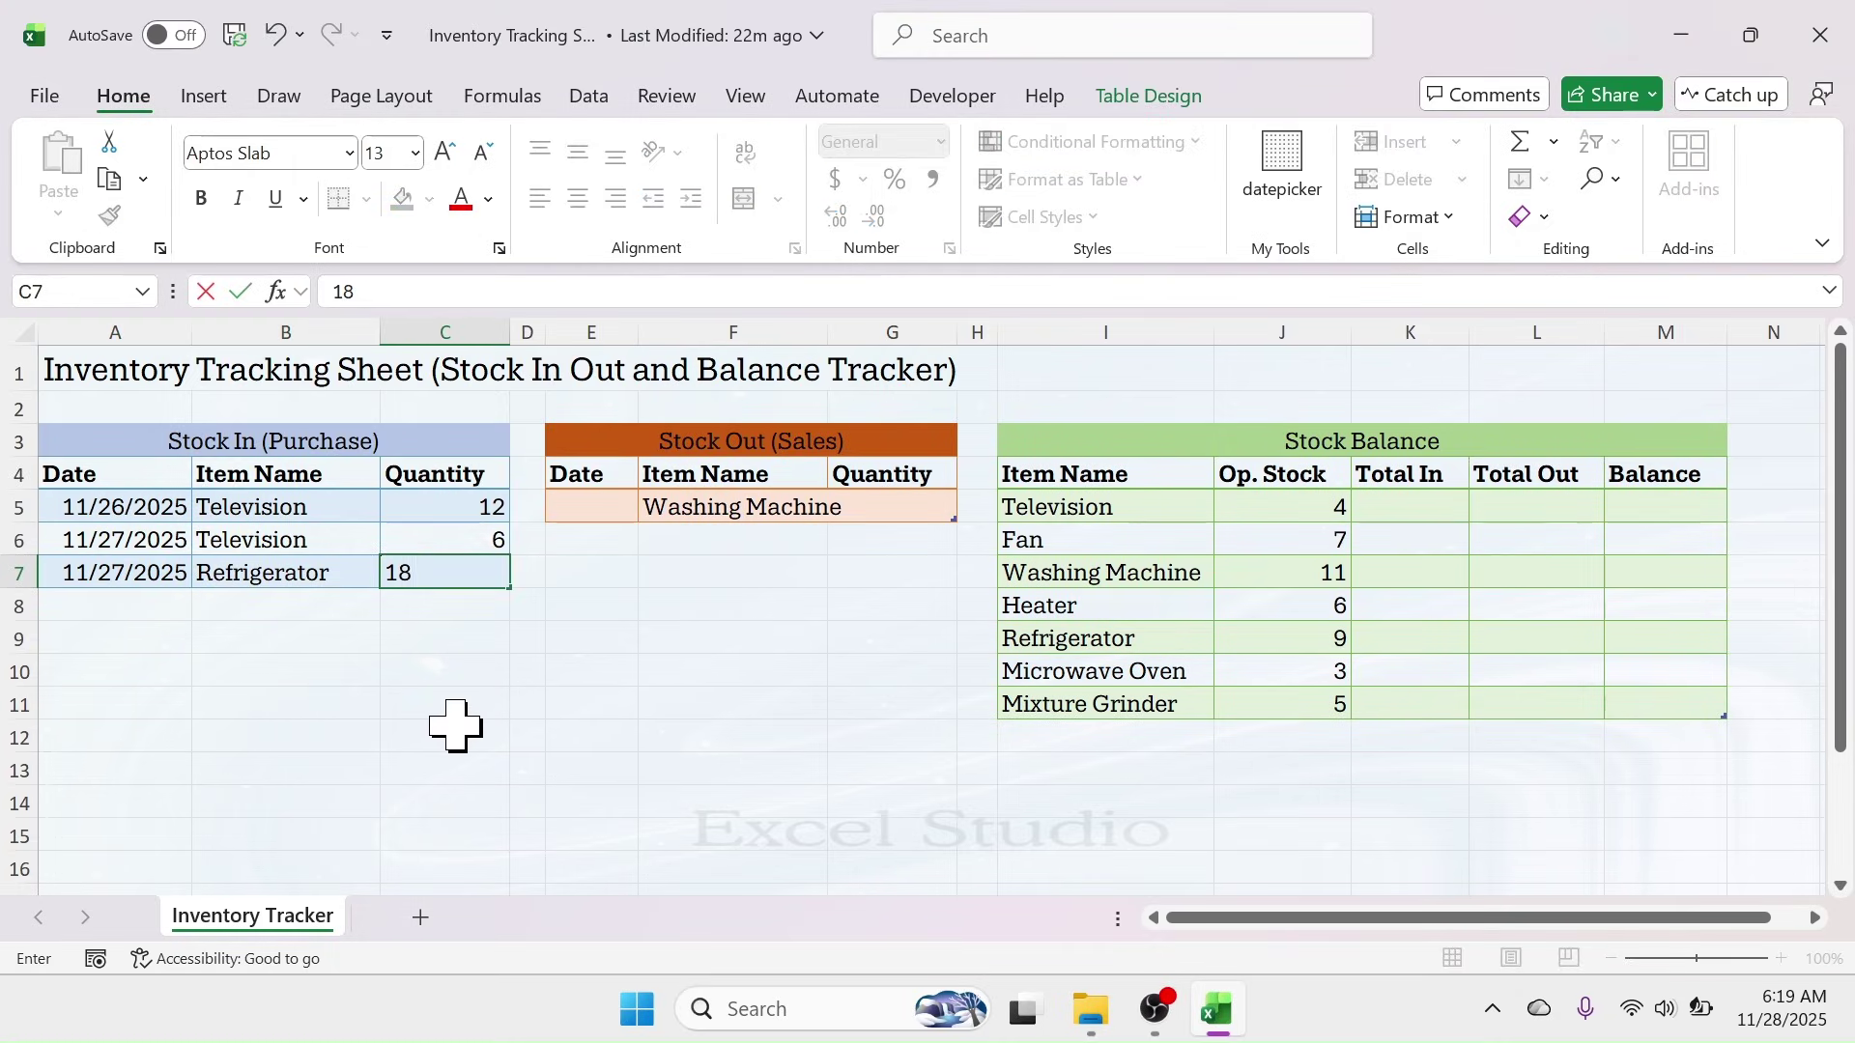
{"action": "key", "text": "Return"}
- Begin a SUMIF formula in K5 of the Total In column with stock_in[Item Name] as the range
{"action": "left_click", "coordinate": [1408, 506]}
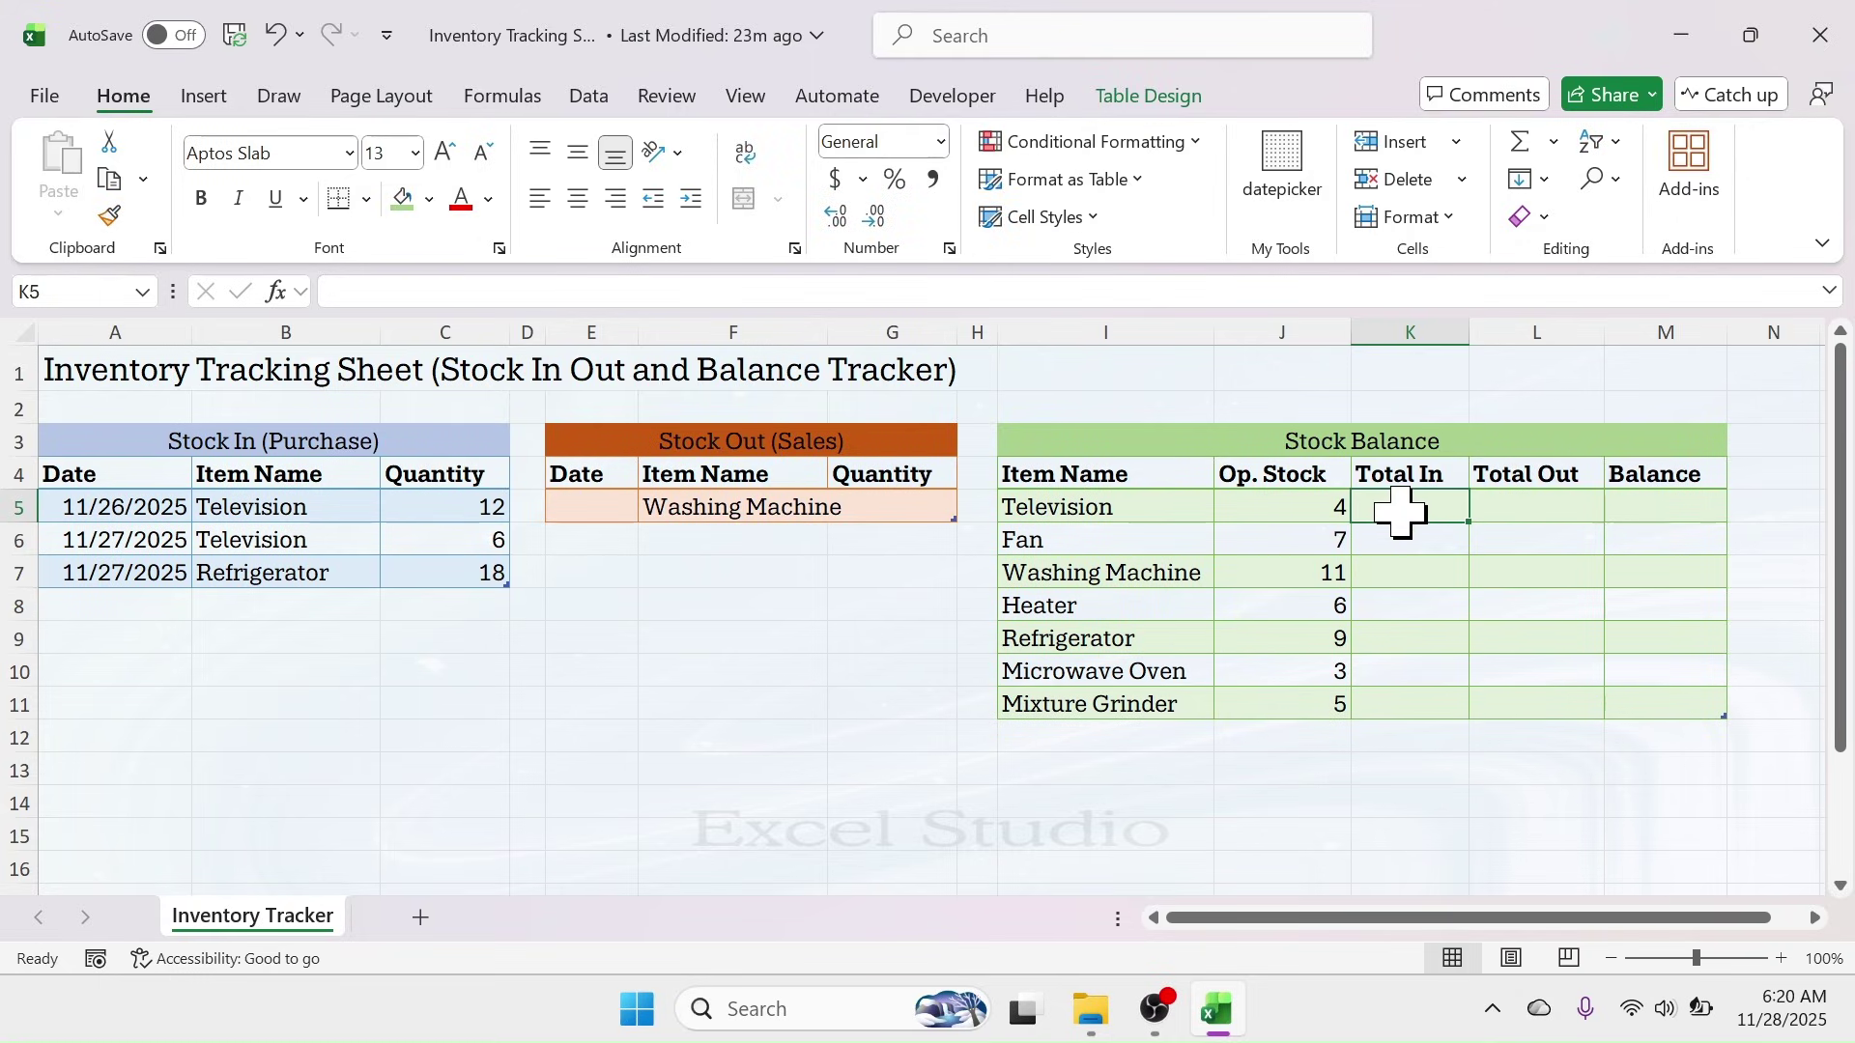
{"action": "type", "text": "="}
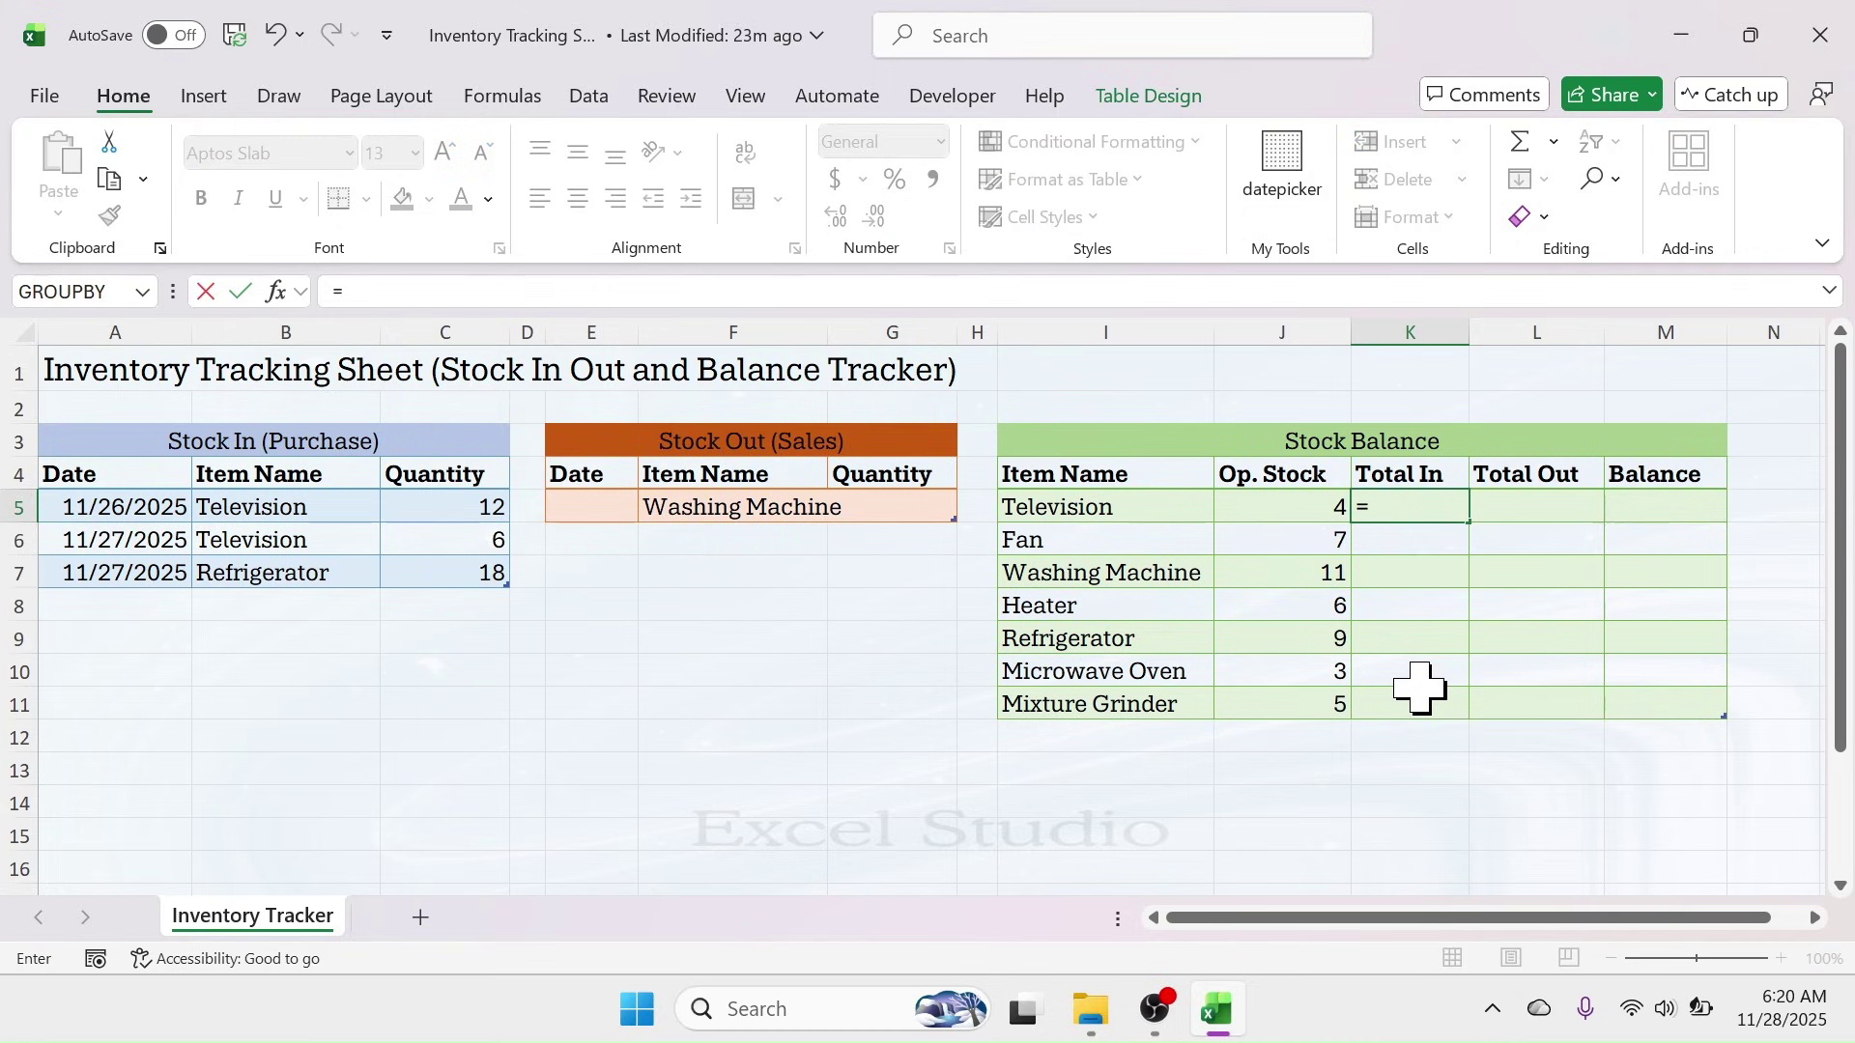
{"action": "type", "text": "SUMIF"}
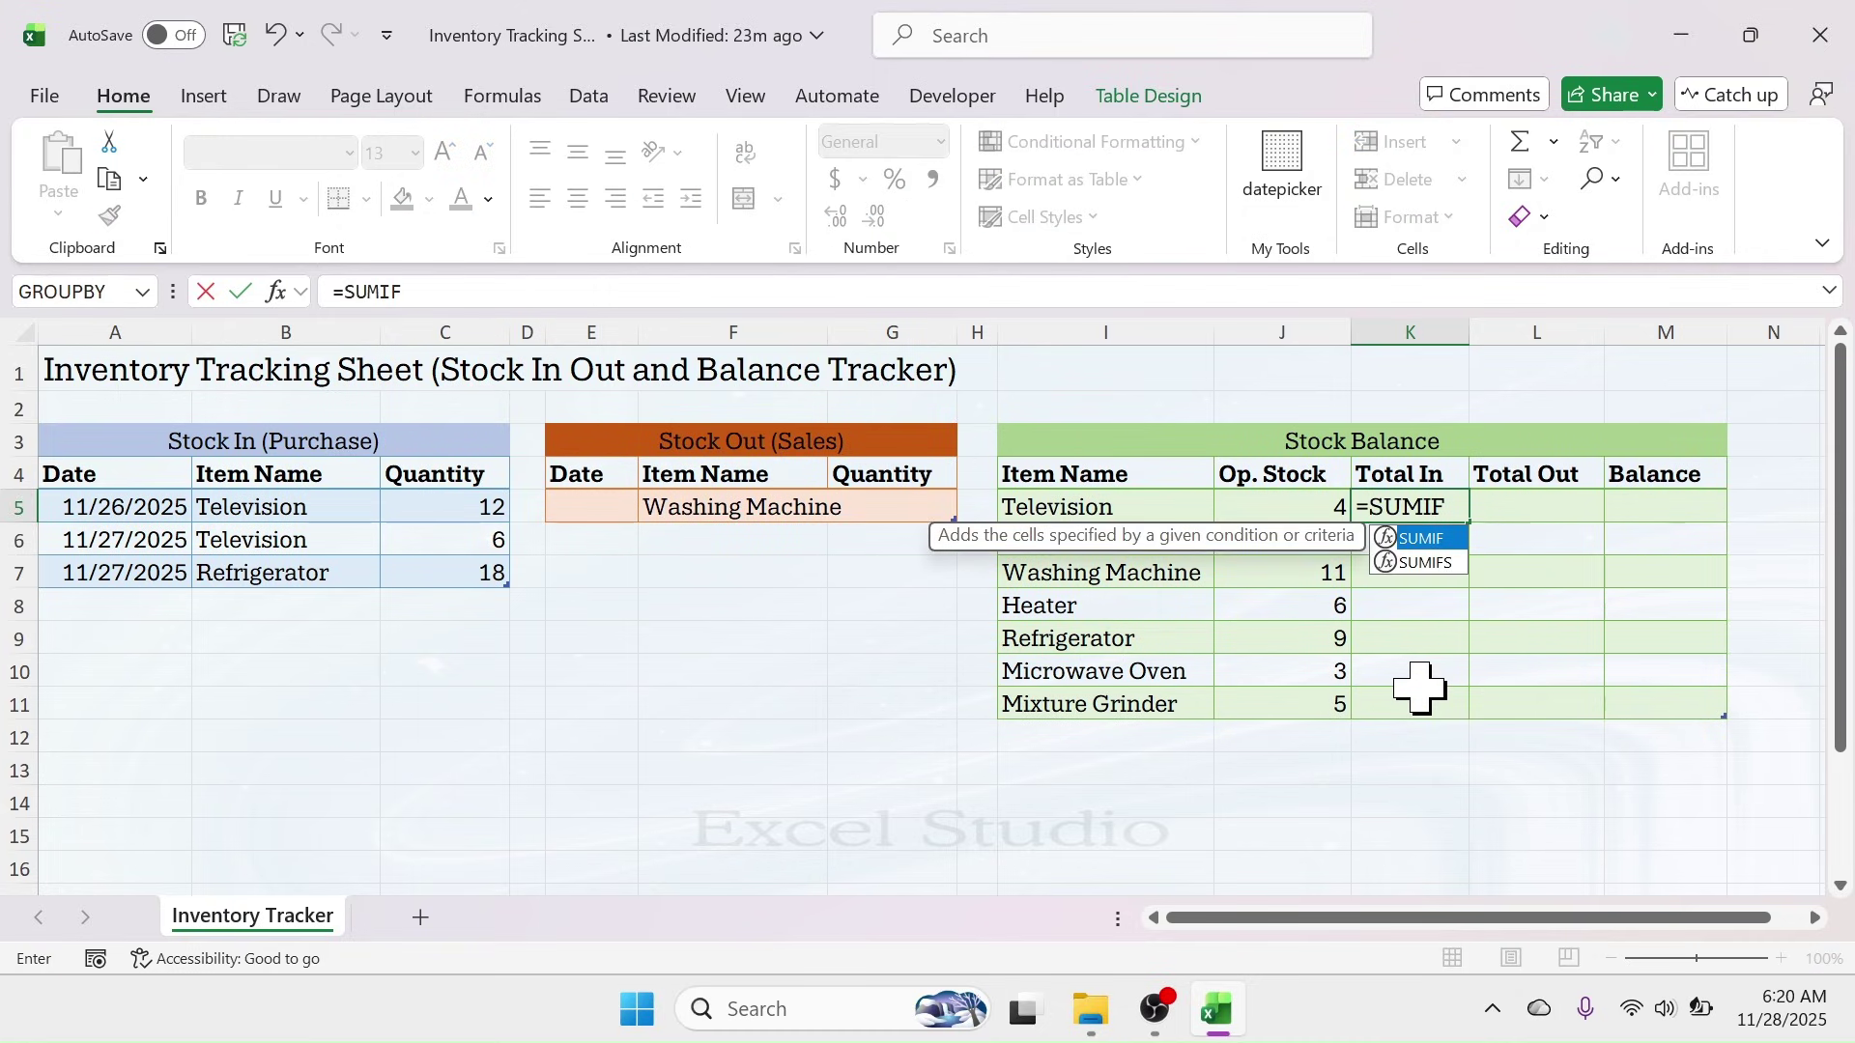
{"action": "type", "text": "("}
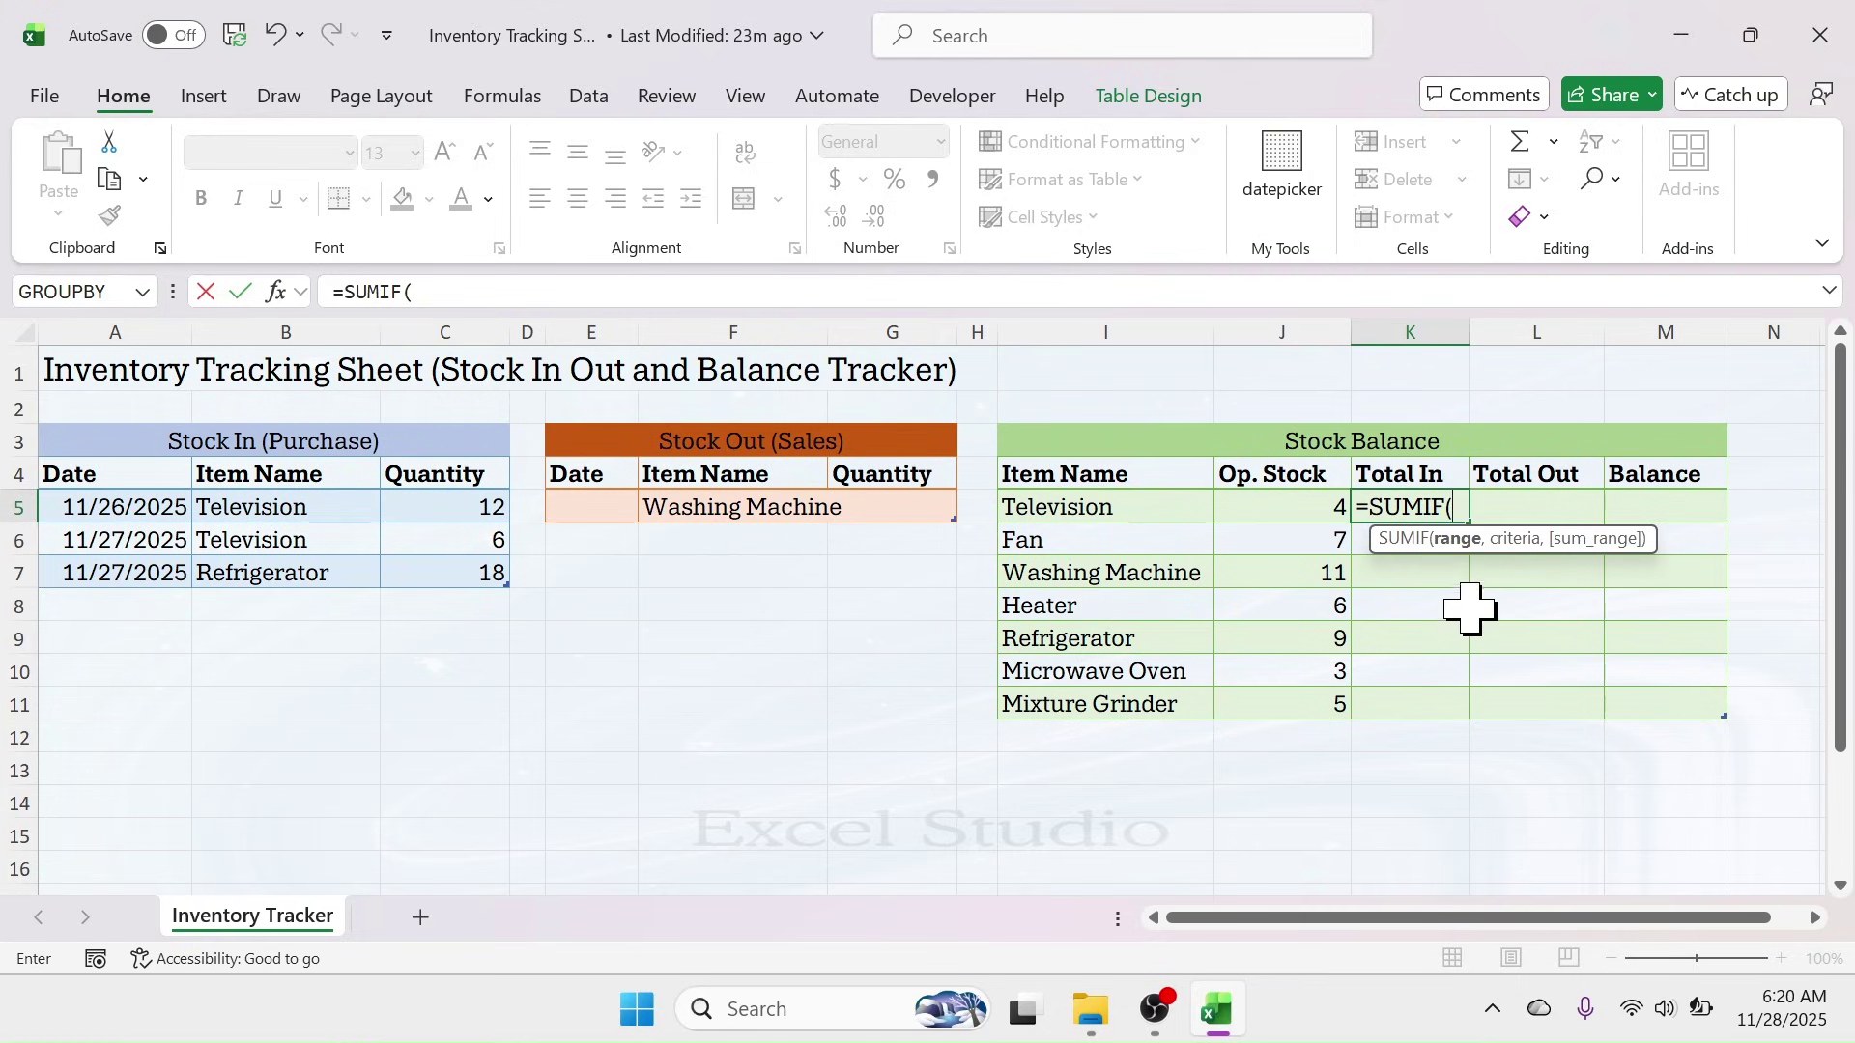
{"action": "type", "text": "stock"}
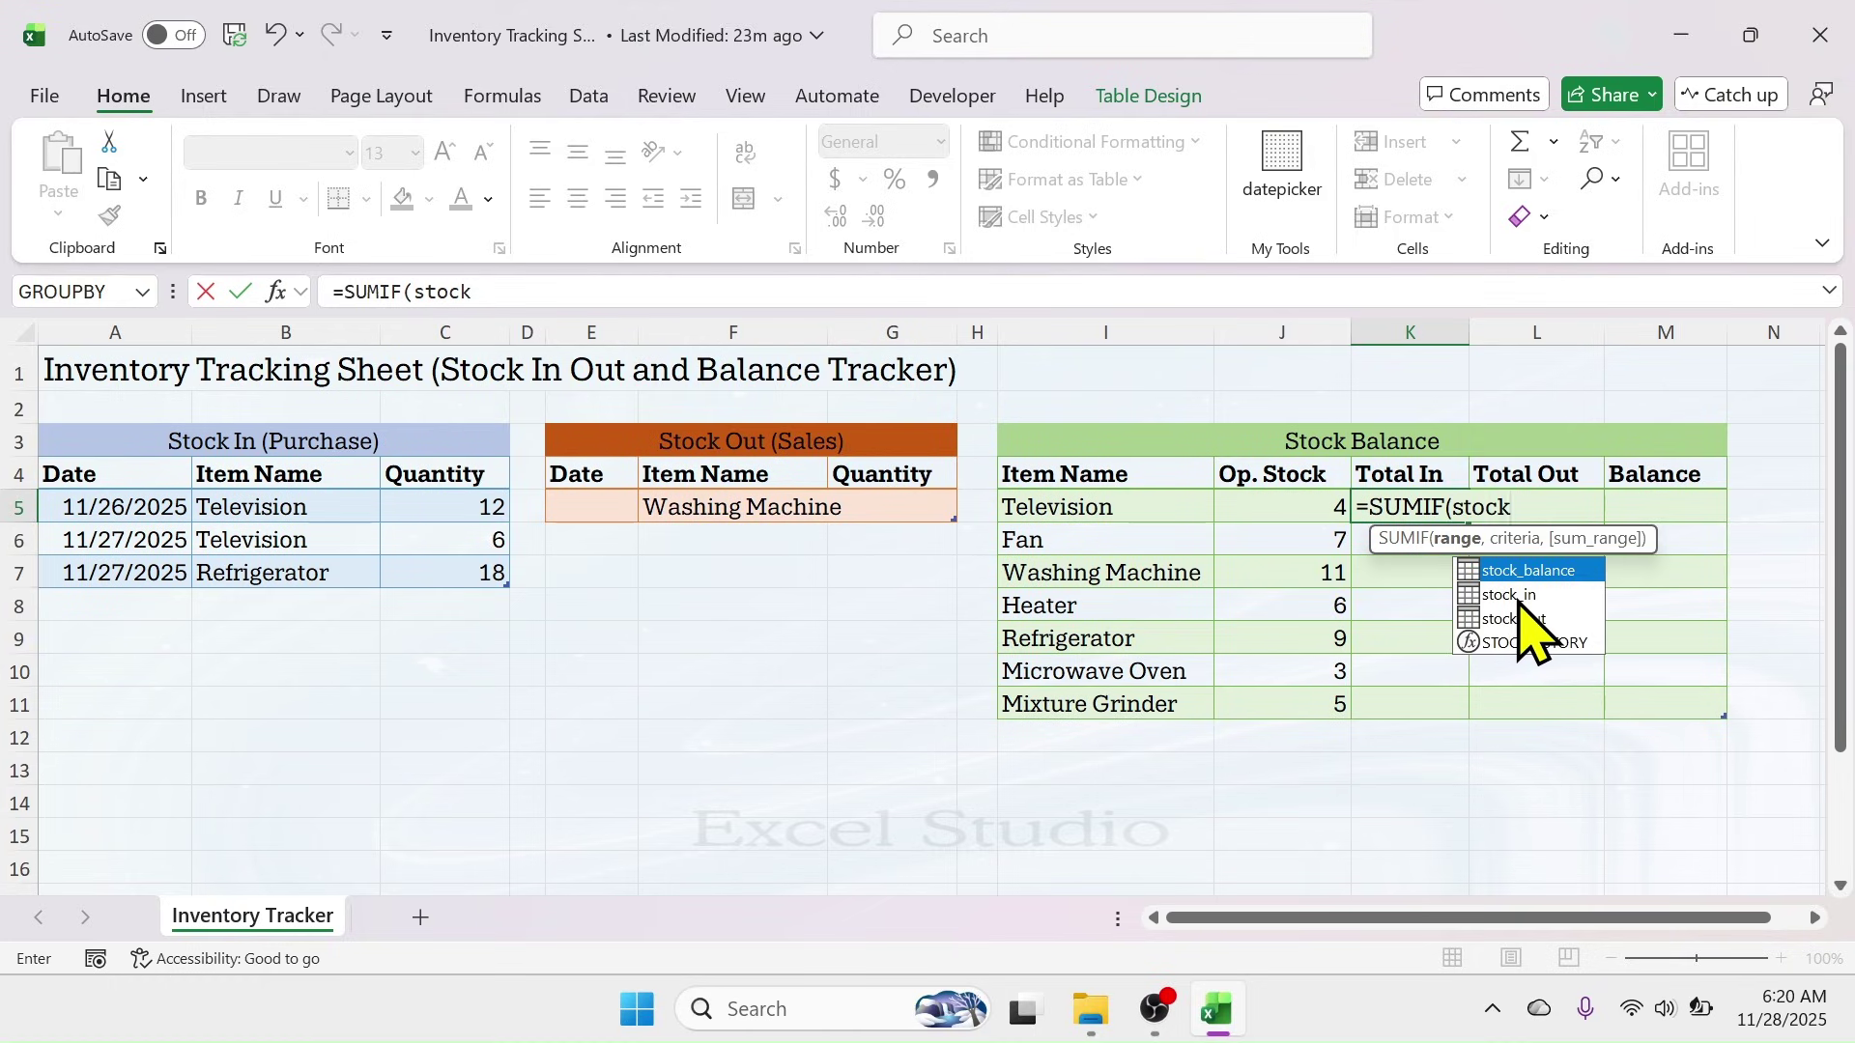
{"action": "double_click", "coordinate": [1512, 595]}
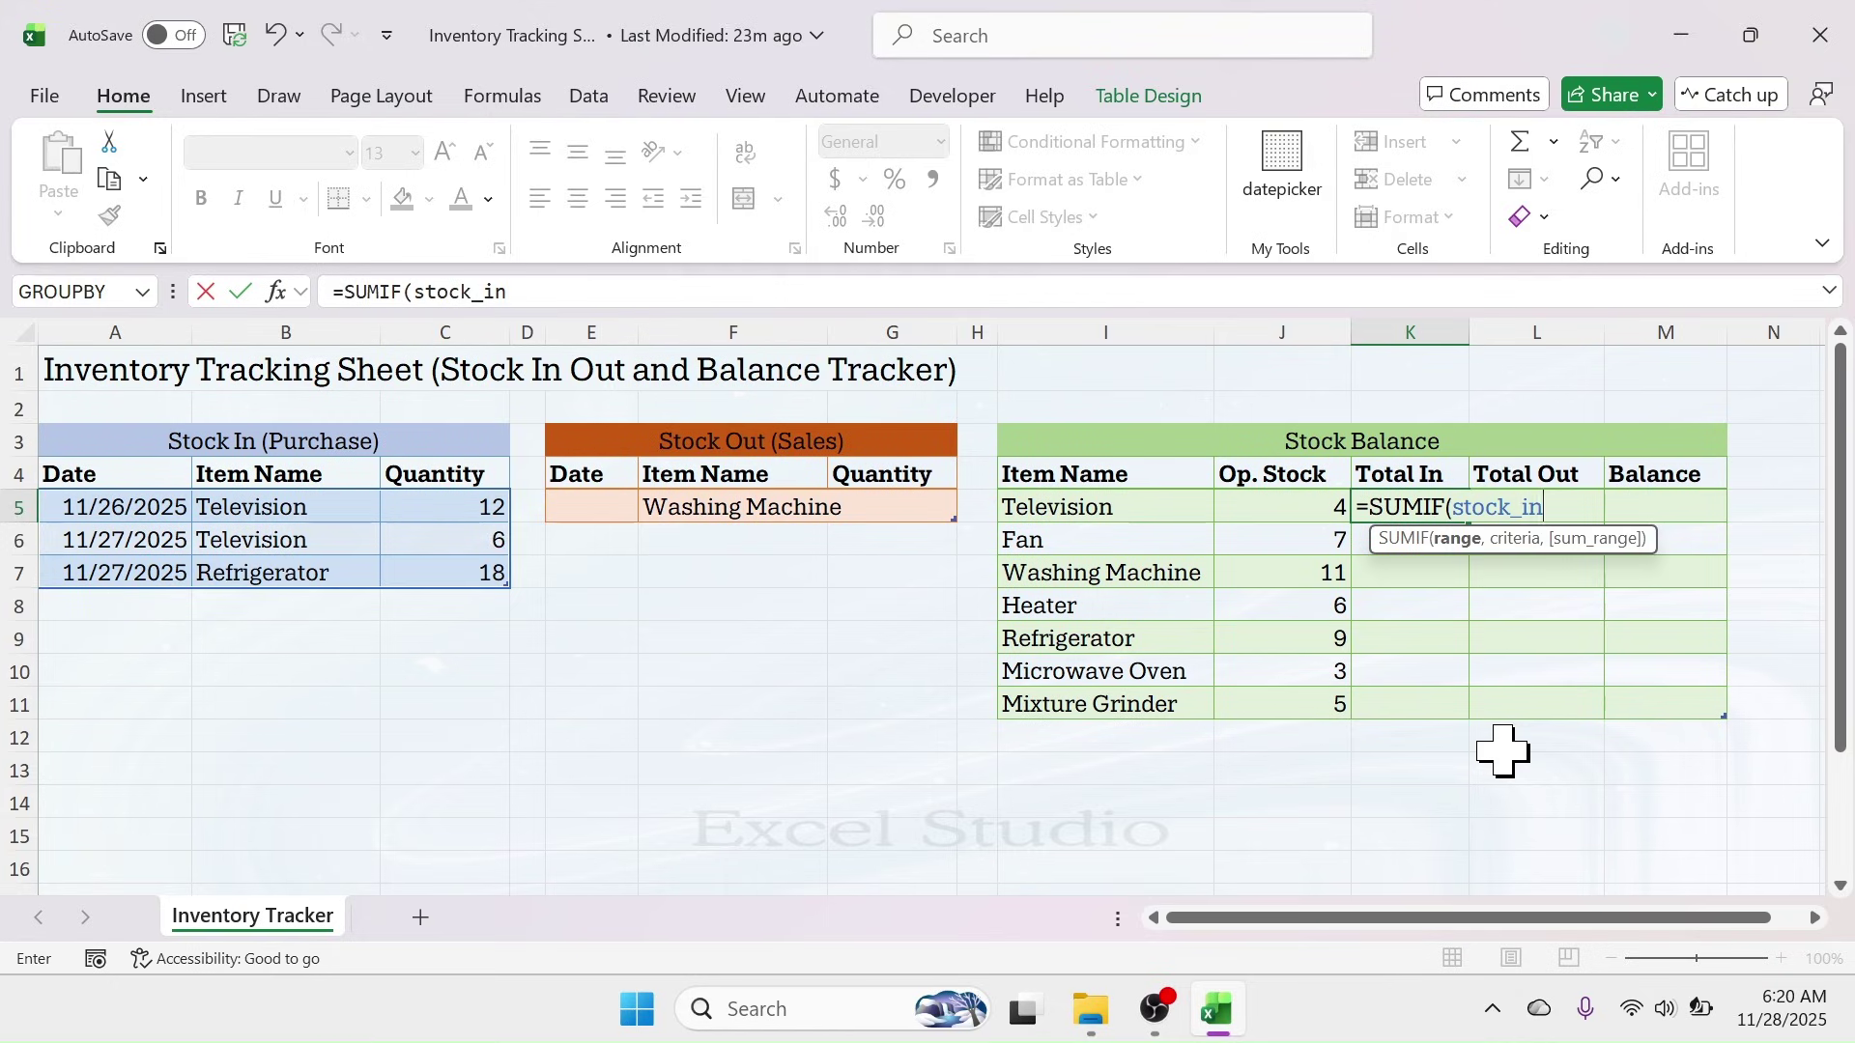
{"action": "type", "text": "["}
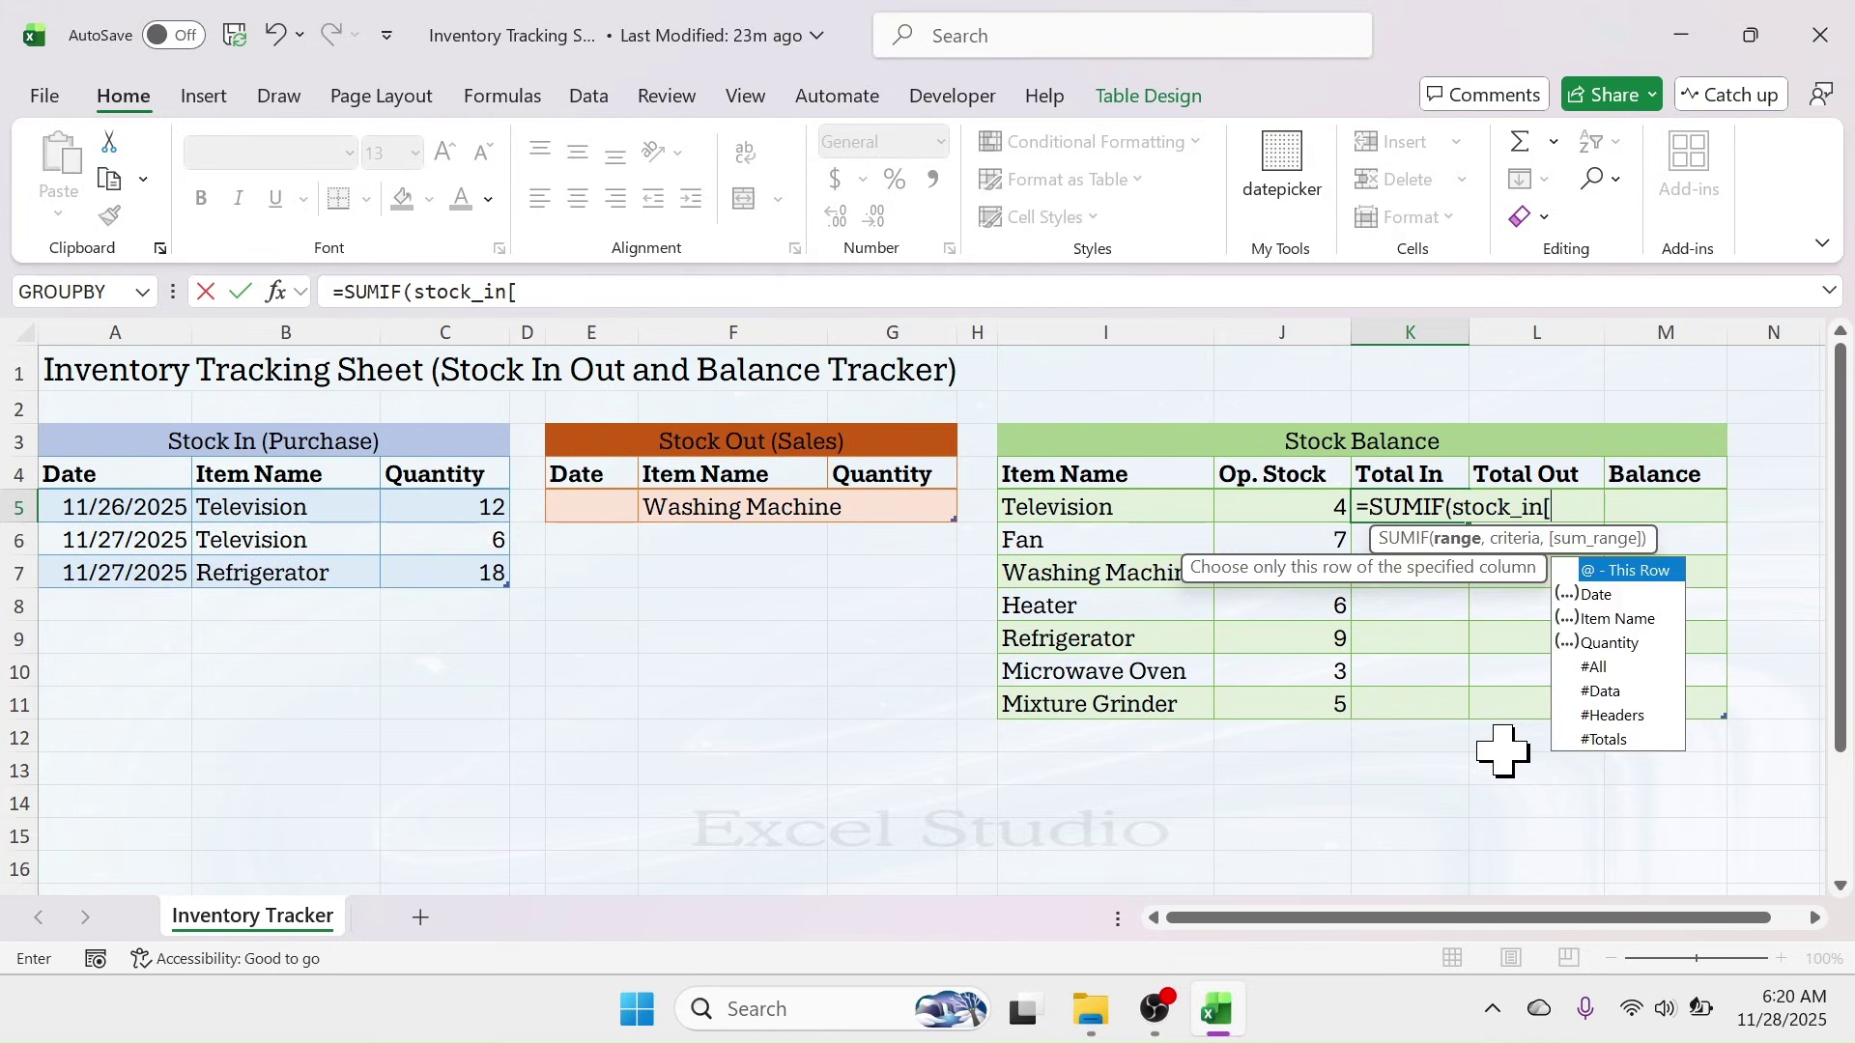
{"action": "double_click", "coordinate": [1608, 619]}
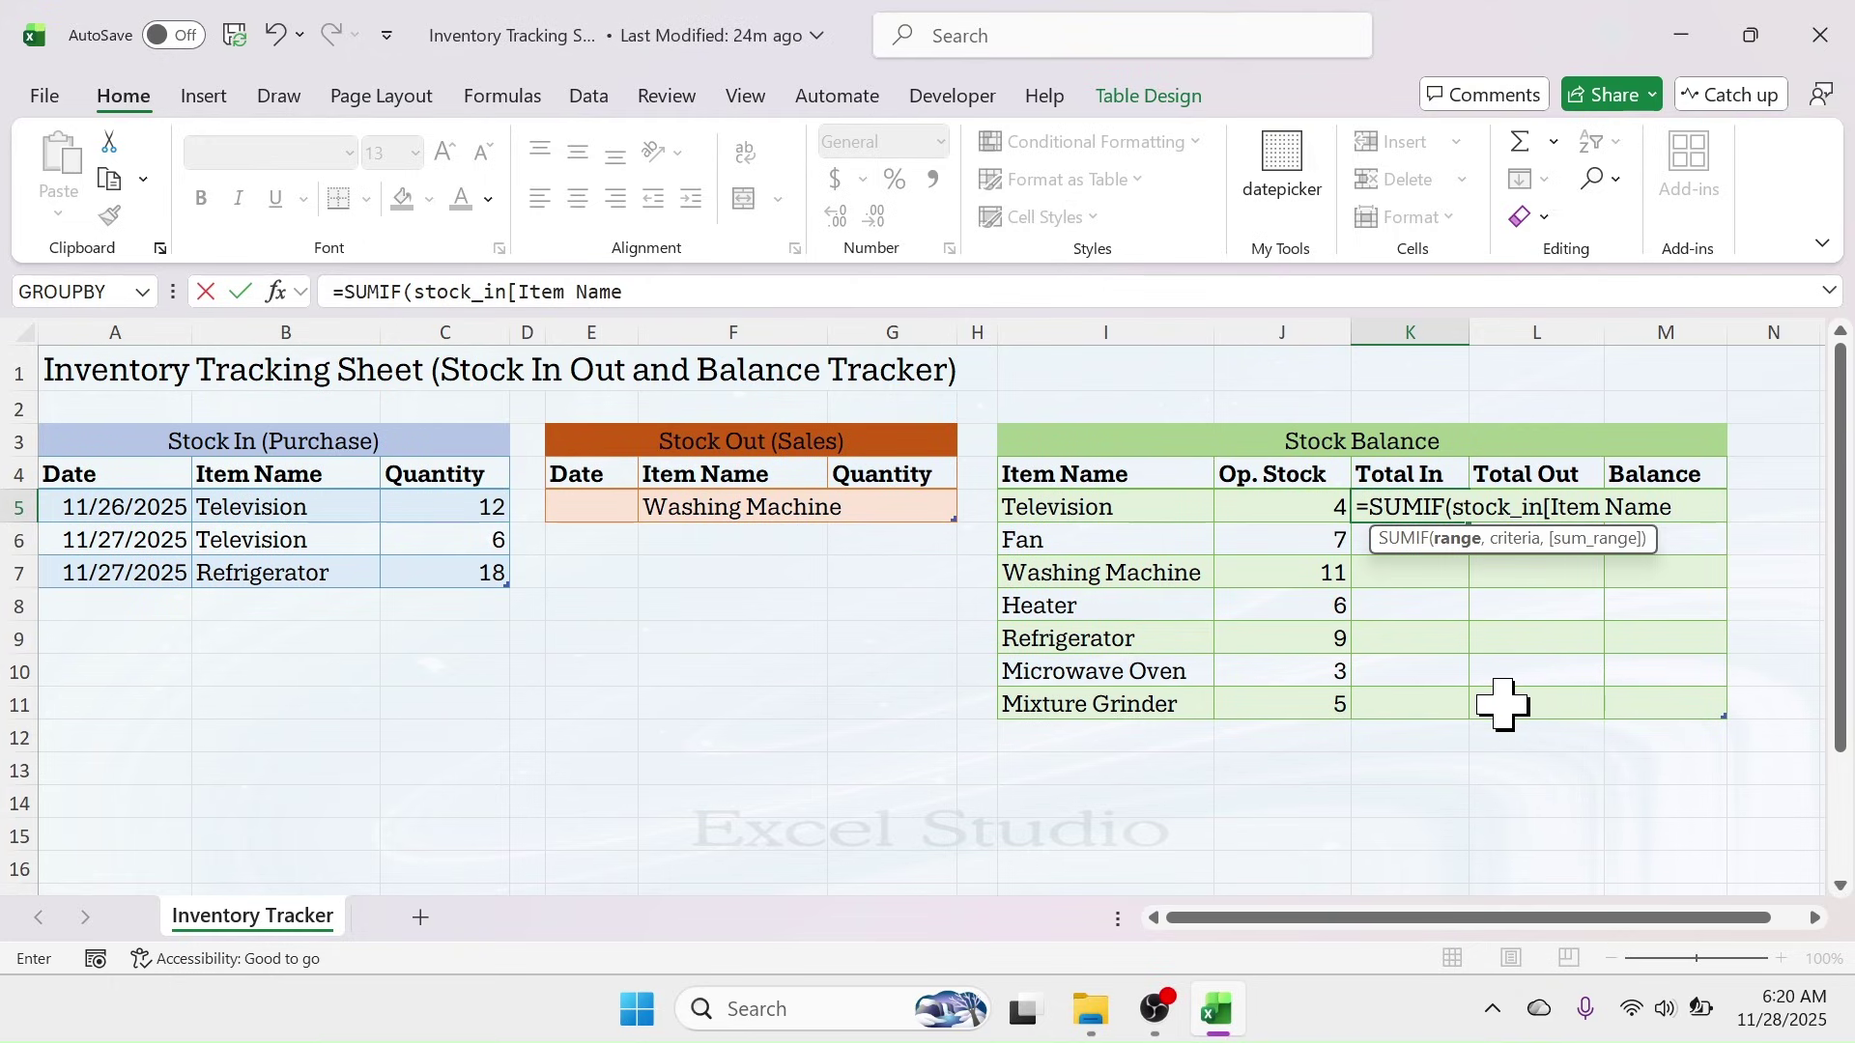
{"action": "type", "text": "],"}
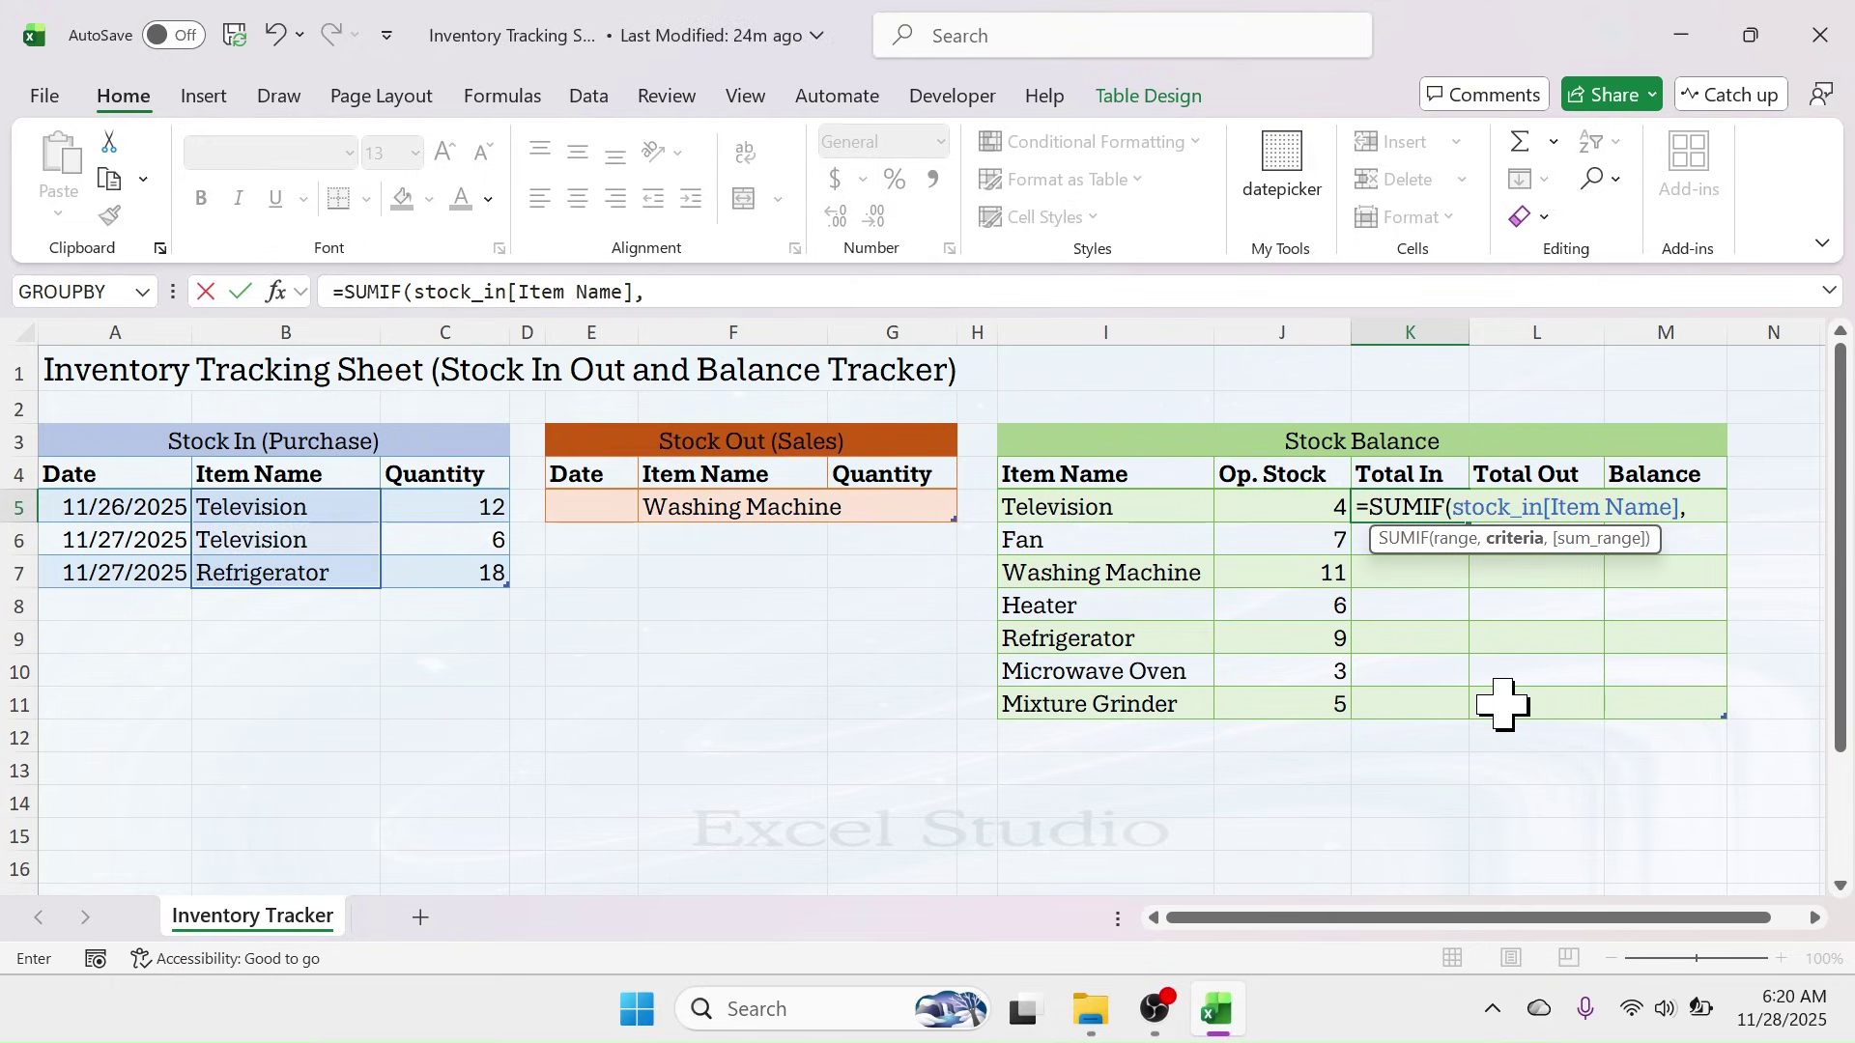
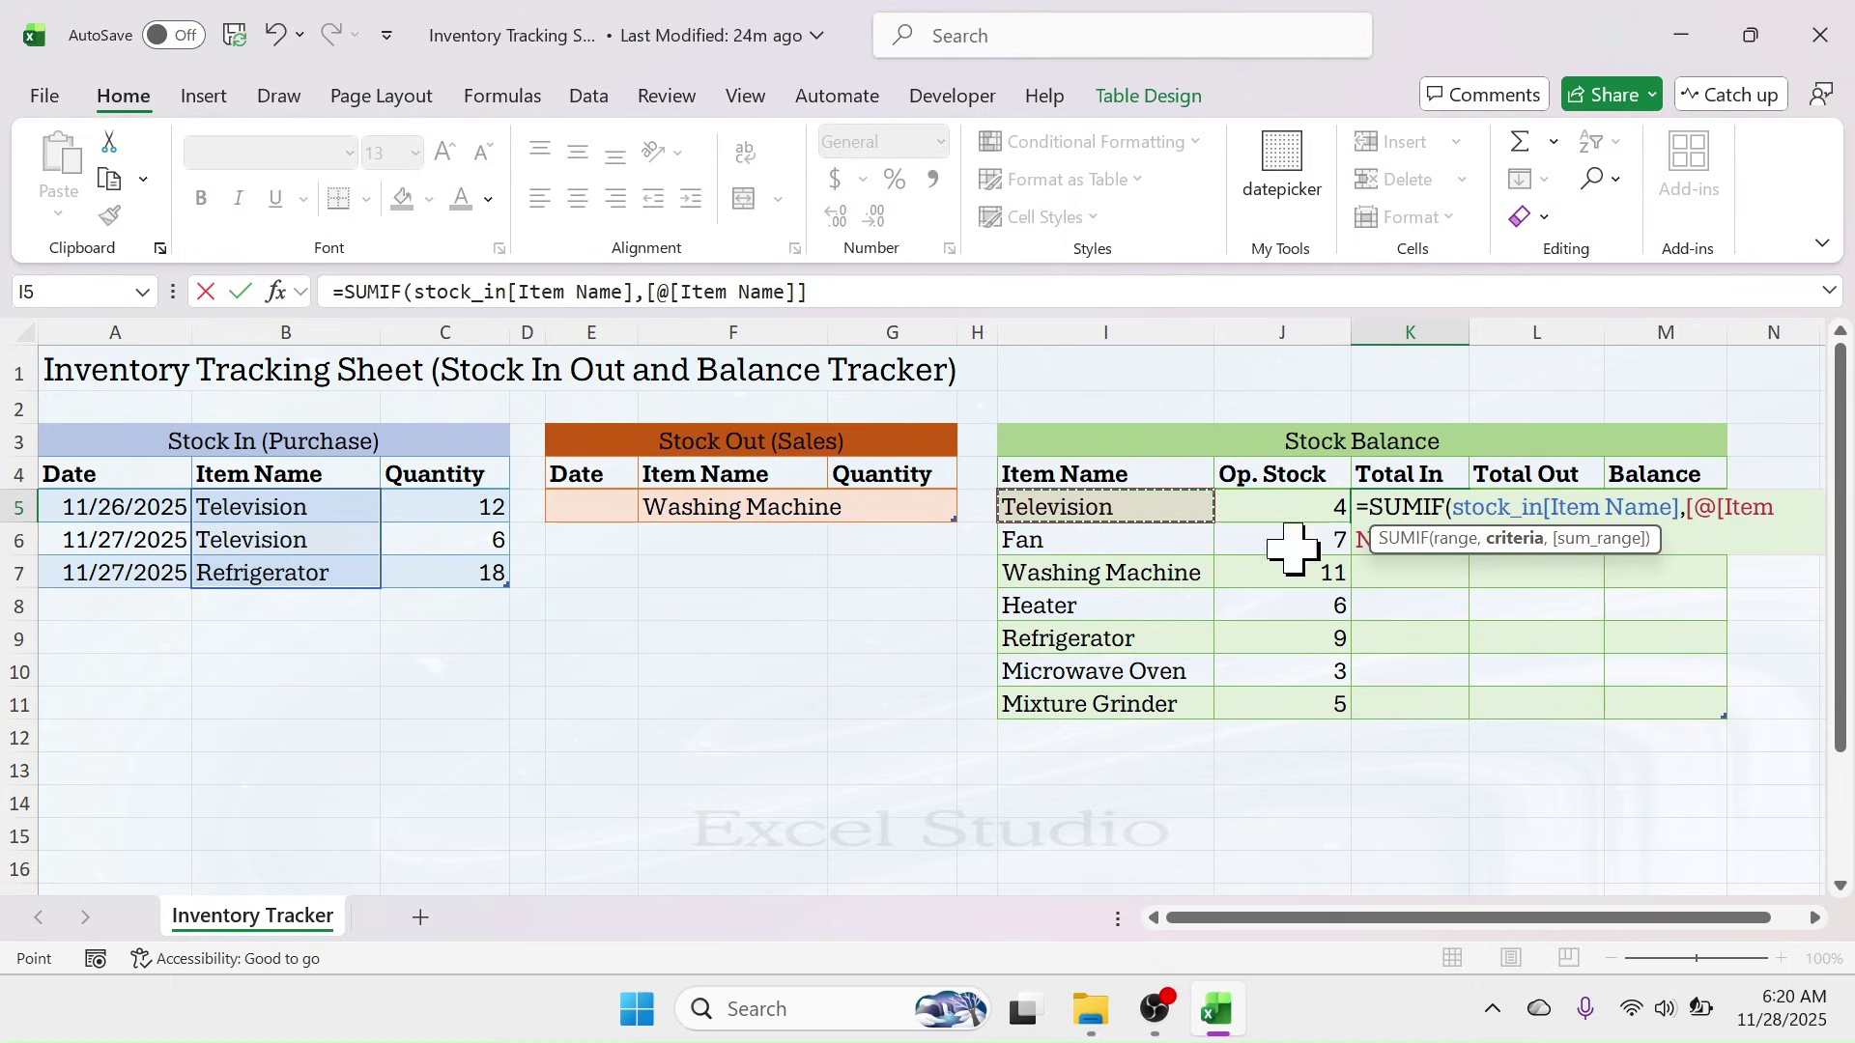
- Complete the K5 SUMIF formula with [@[Item Name]] as the criteria and stock_in[Quantity] as the sum range
{"action": "type", "text": ","}
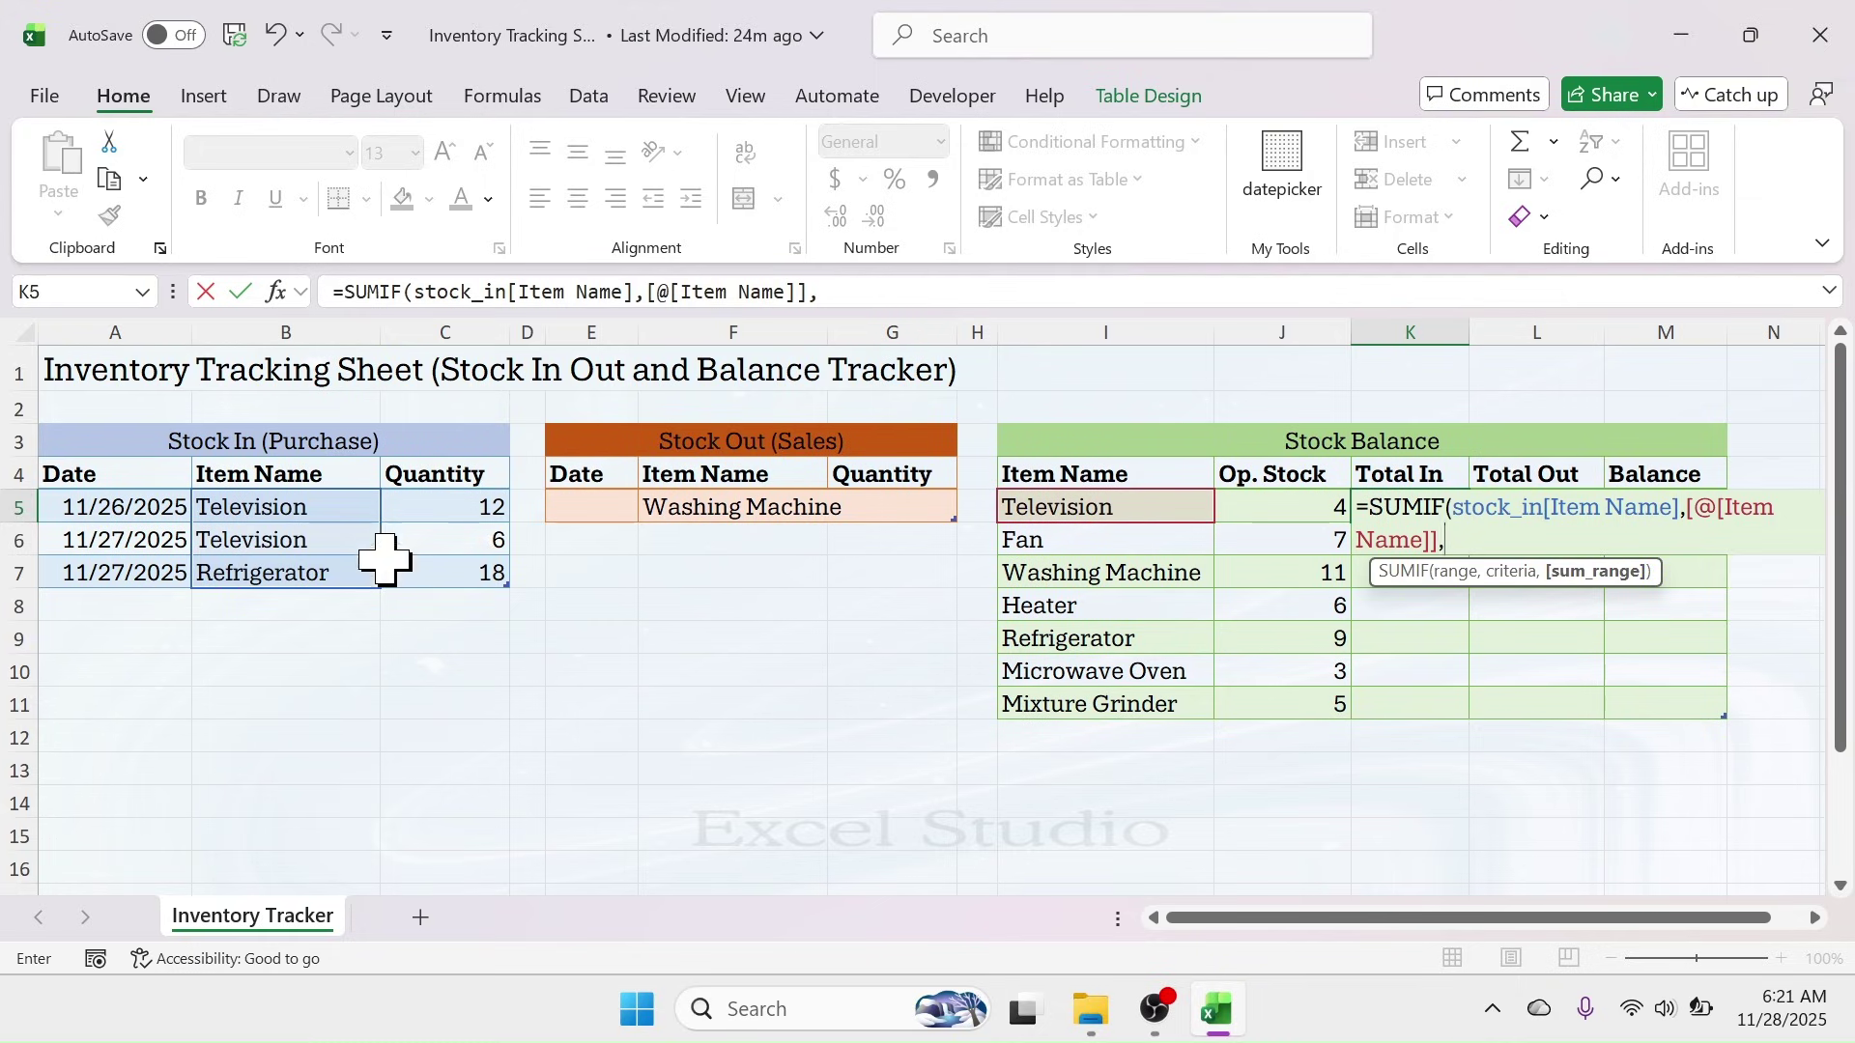
{"action": "type", "text": "st"}
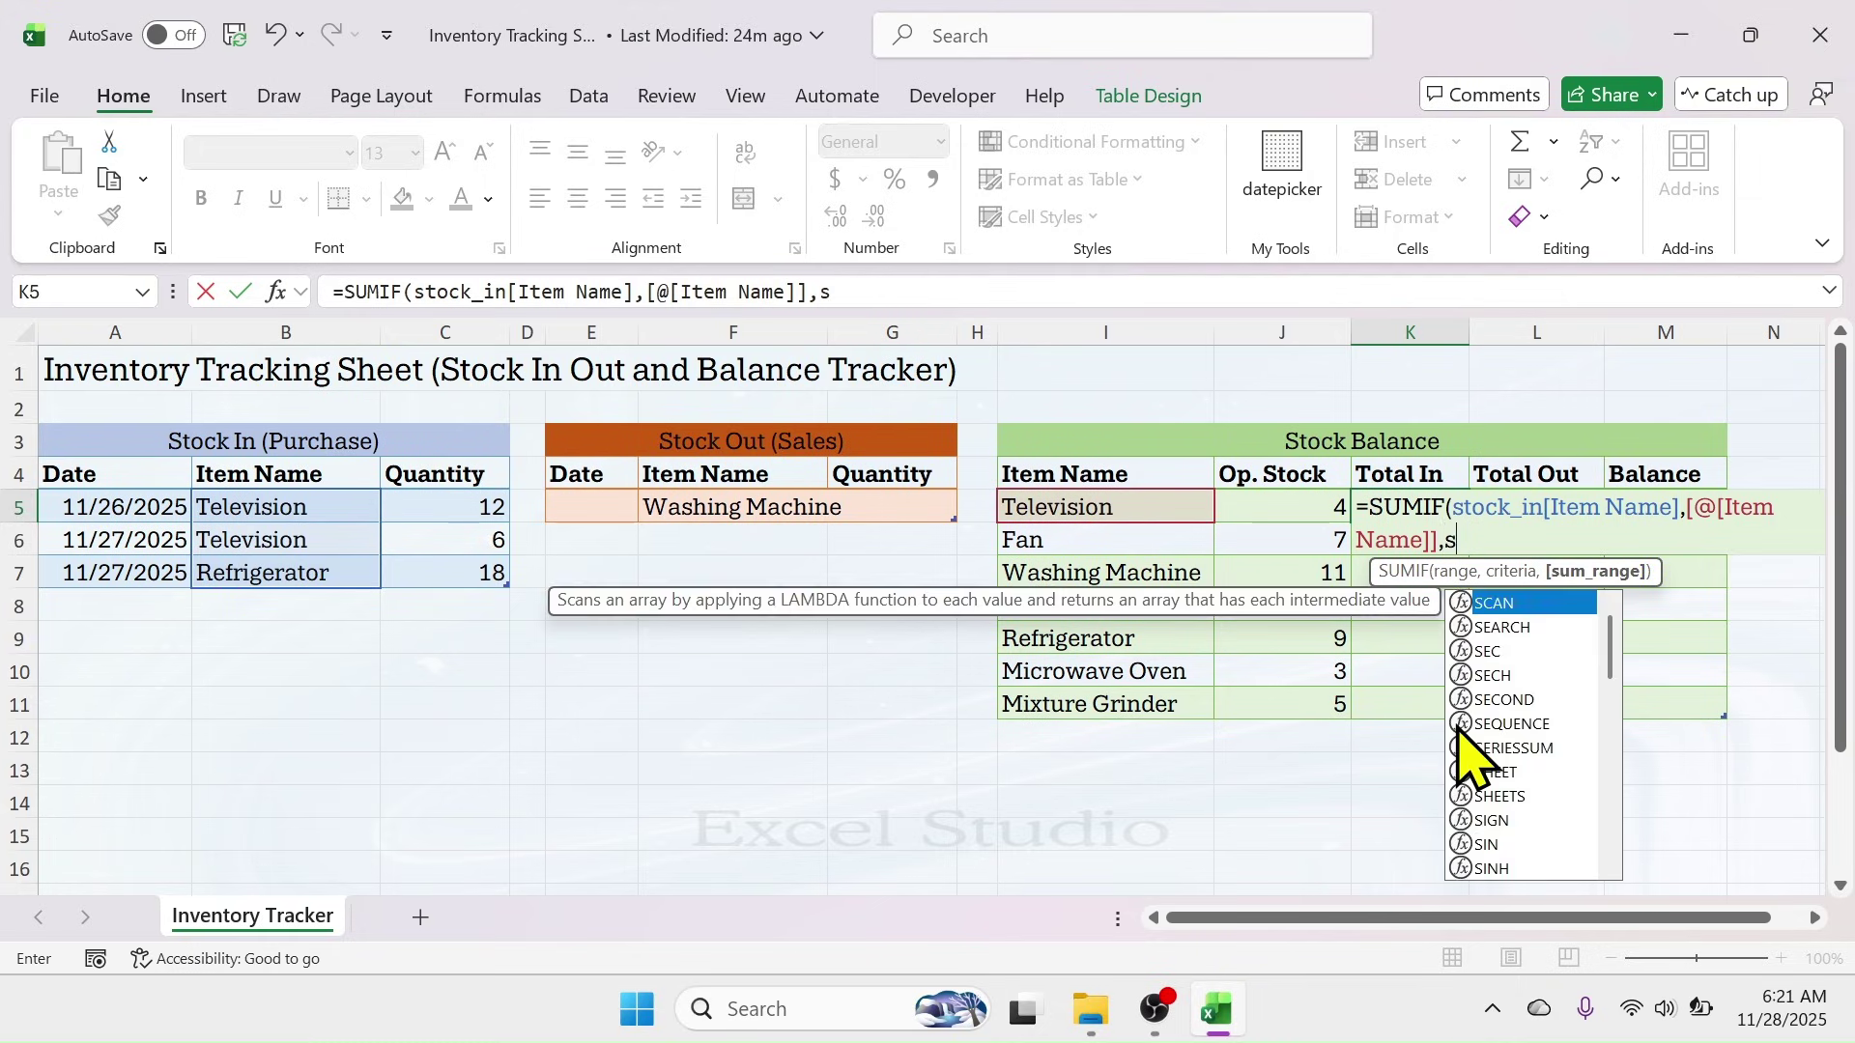
{"action": "type", "text": "ock"}
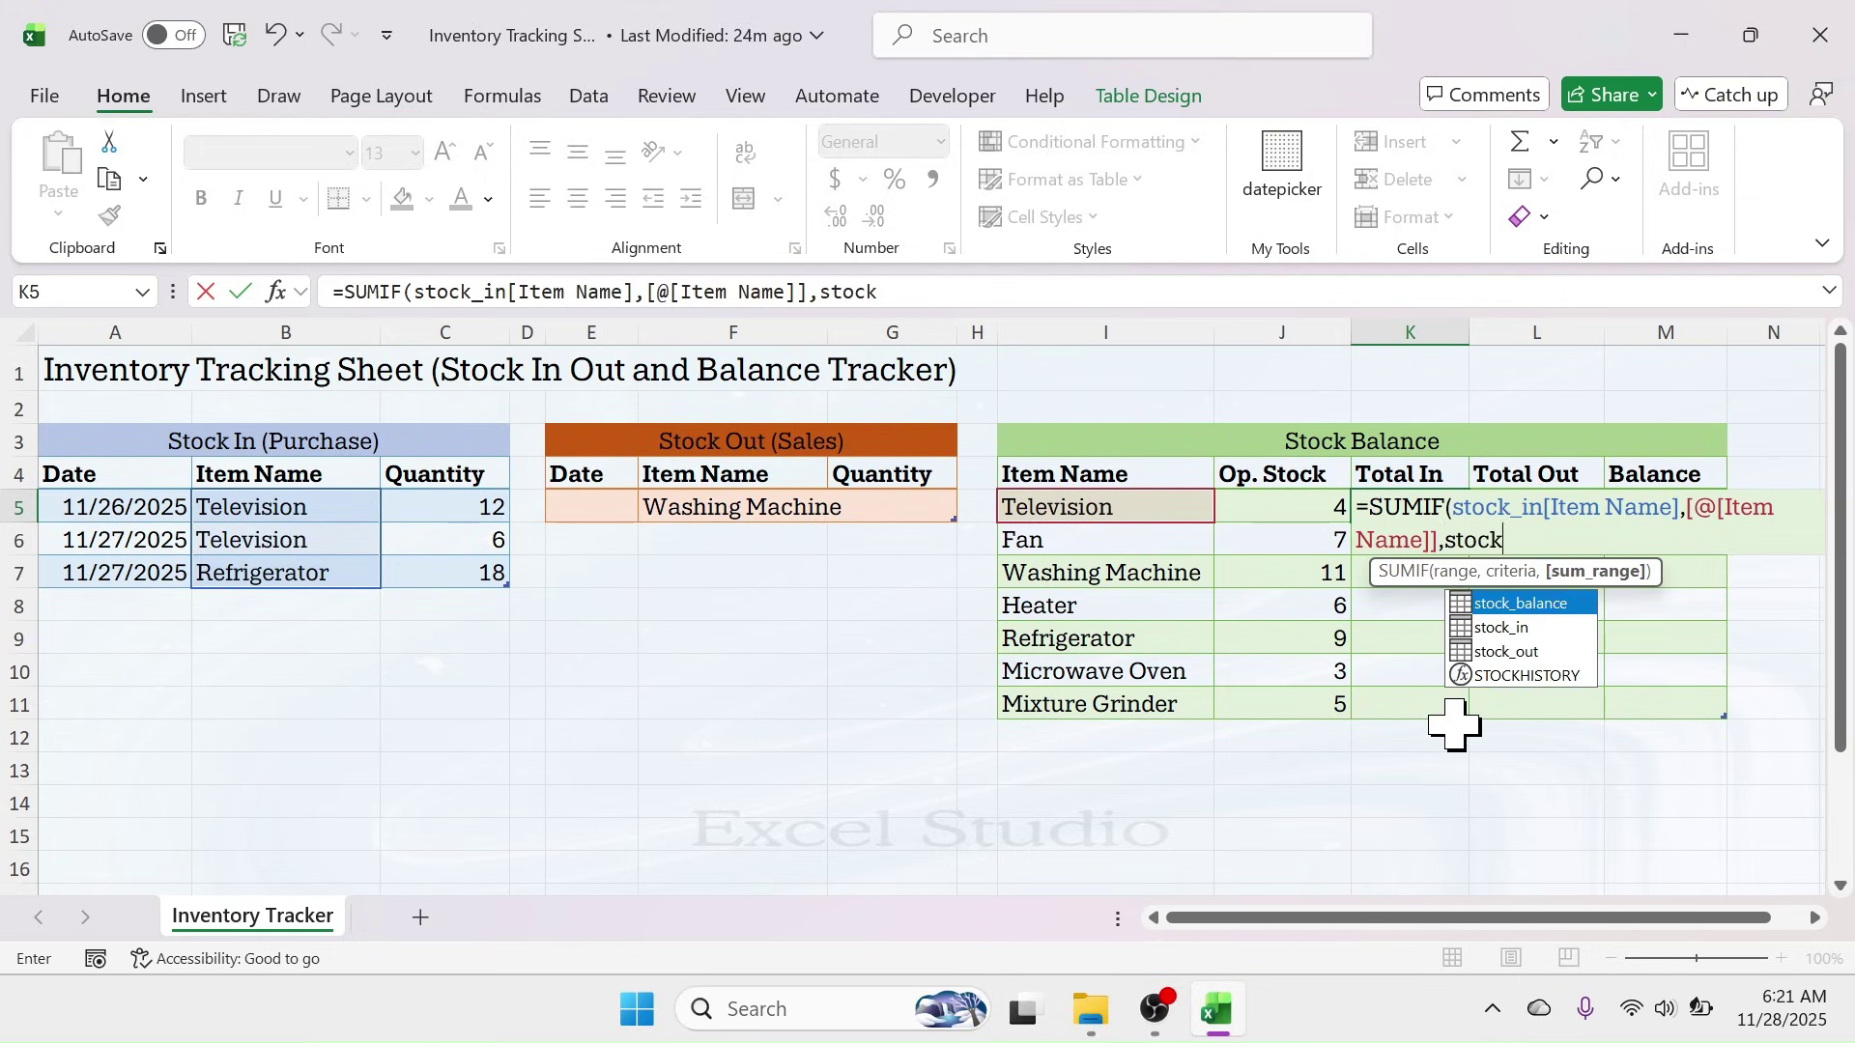
{"action": "double_click", "coordinate": [1504, 628]}
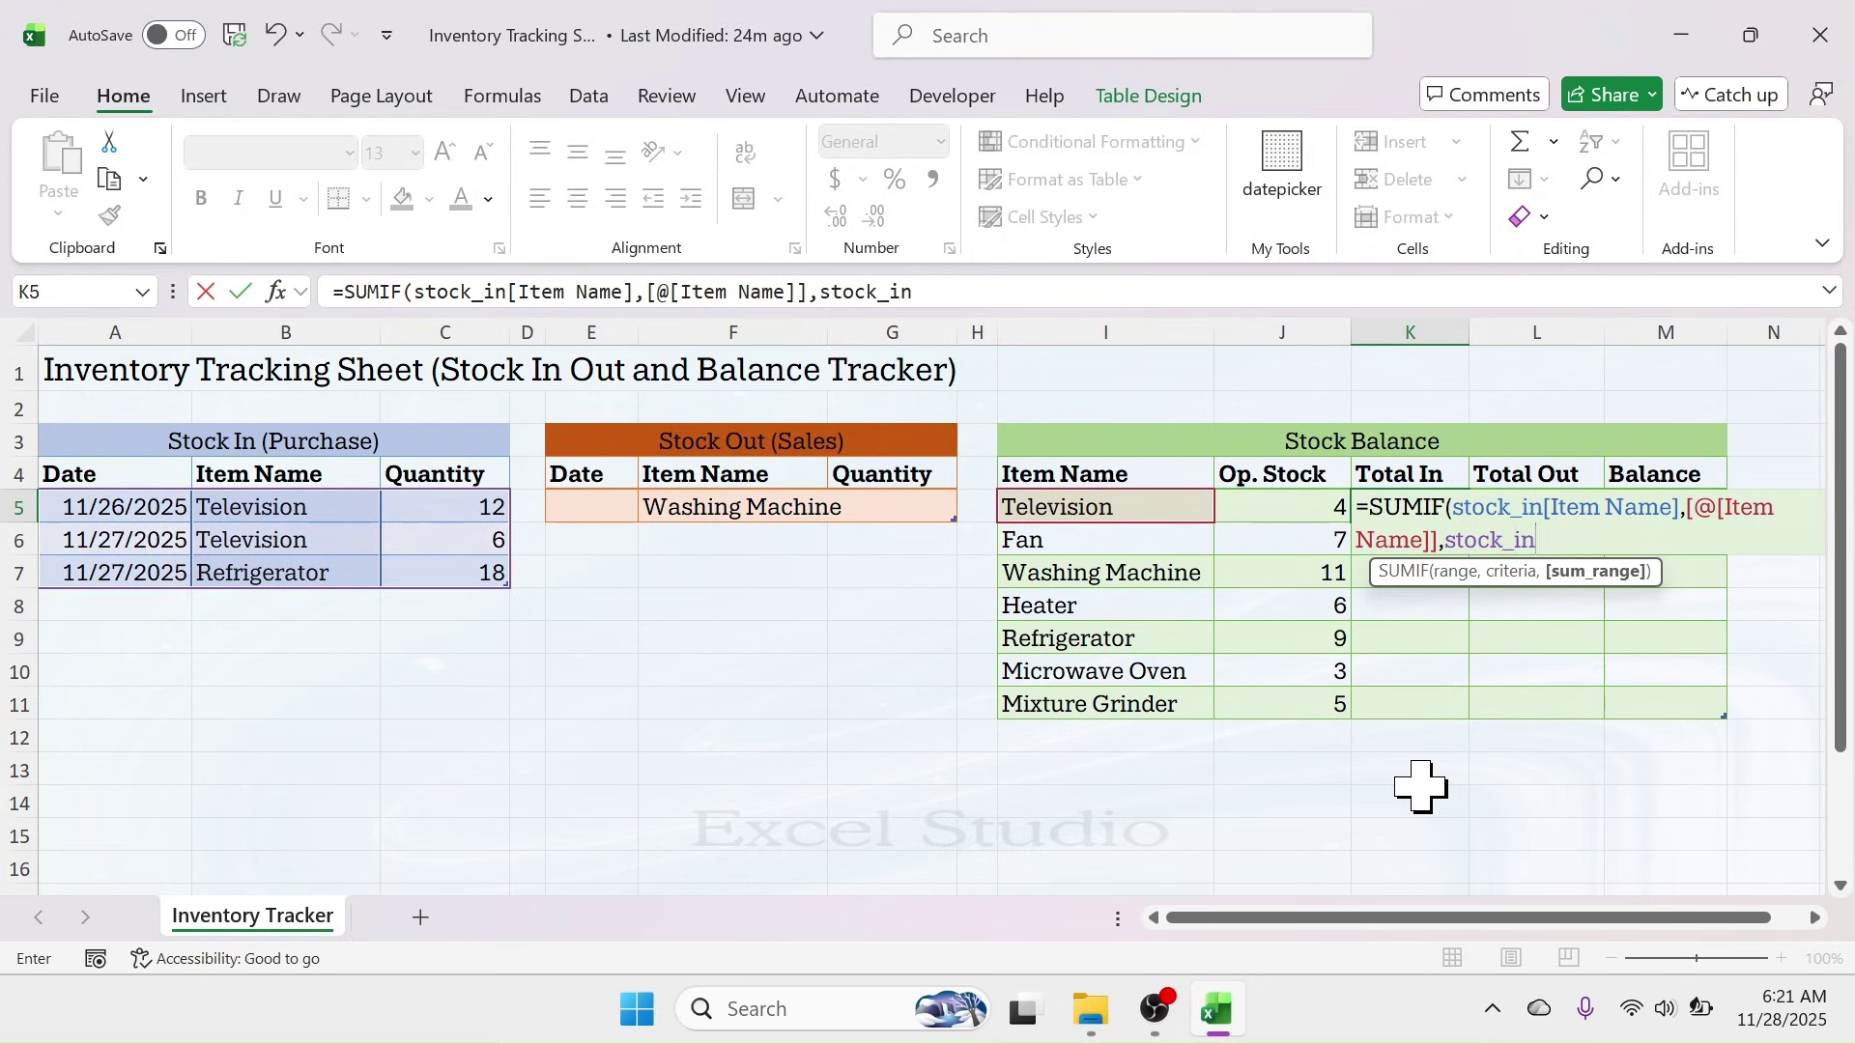
{"action": "type", "text": "["}
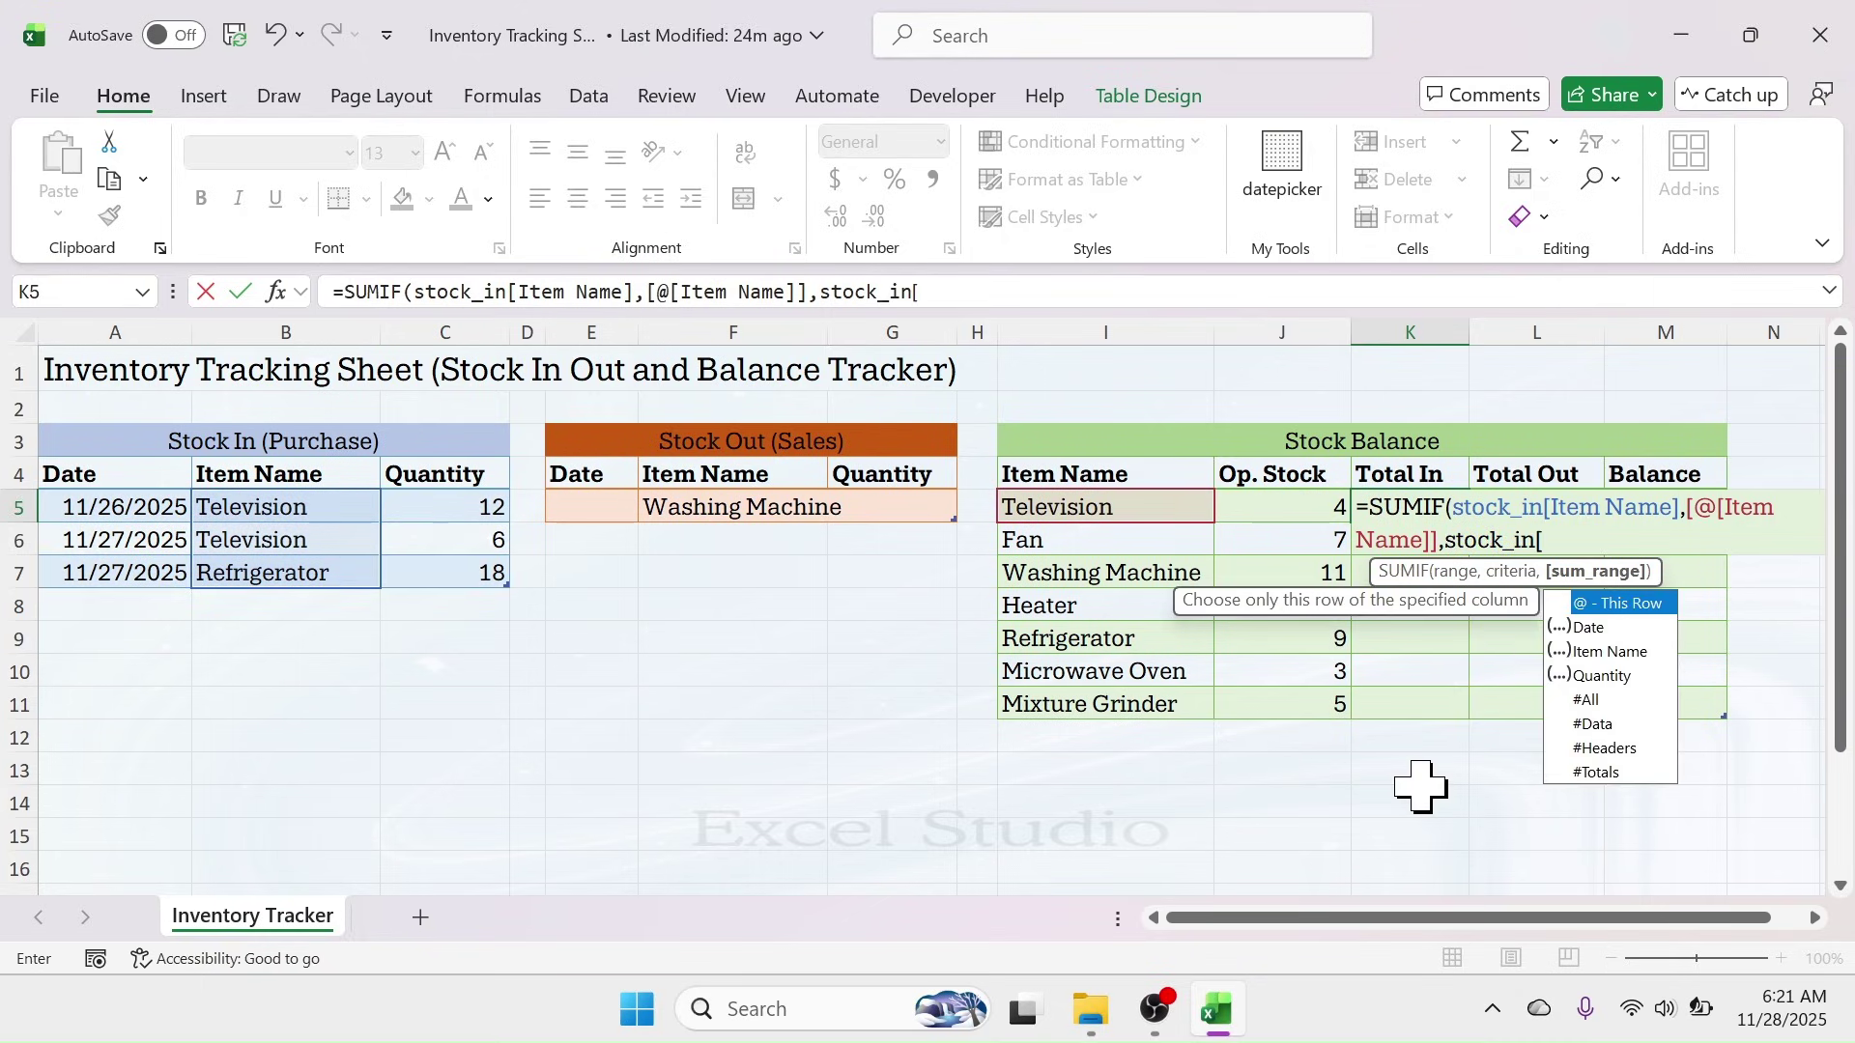
{"action": "double_click", "coordinate": [1604, 675]}
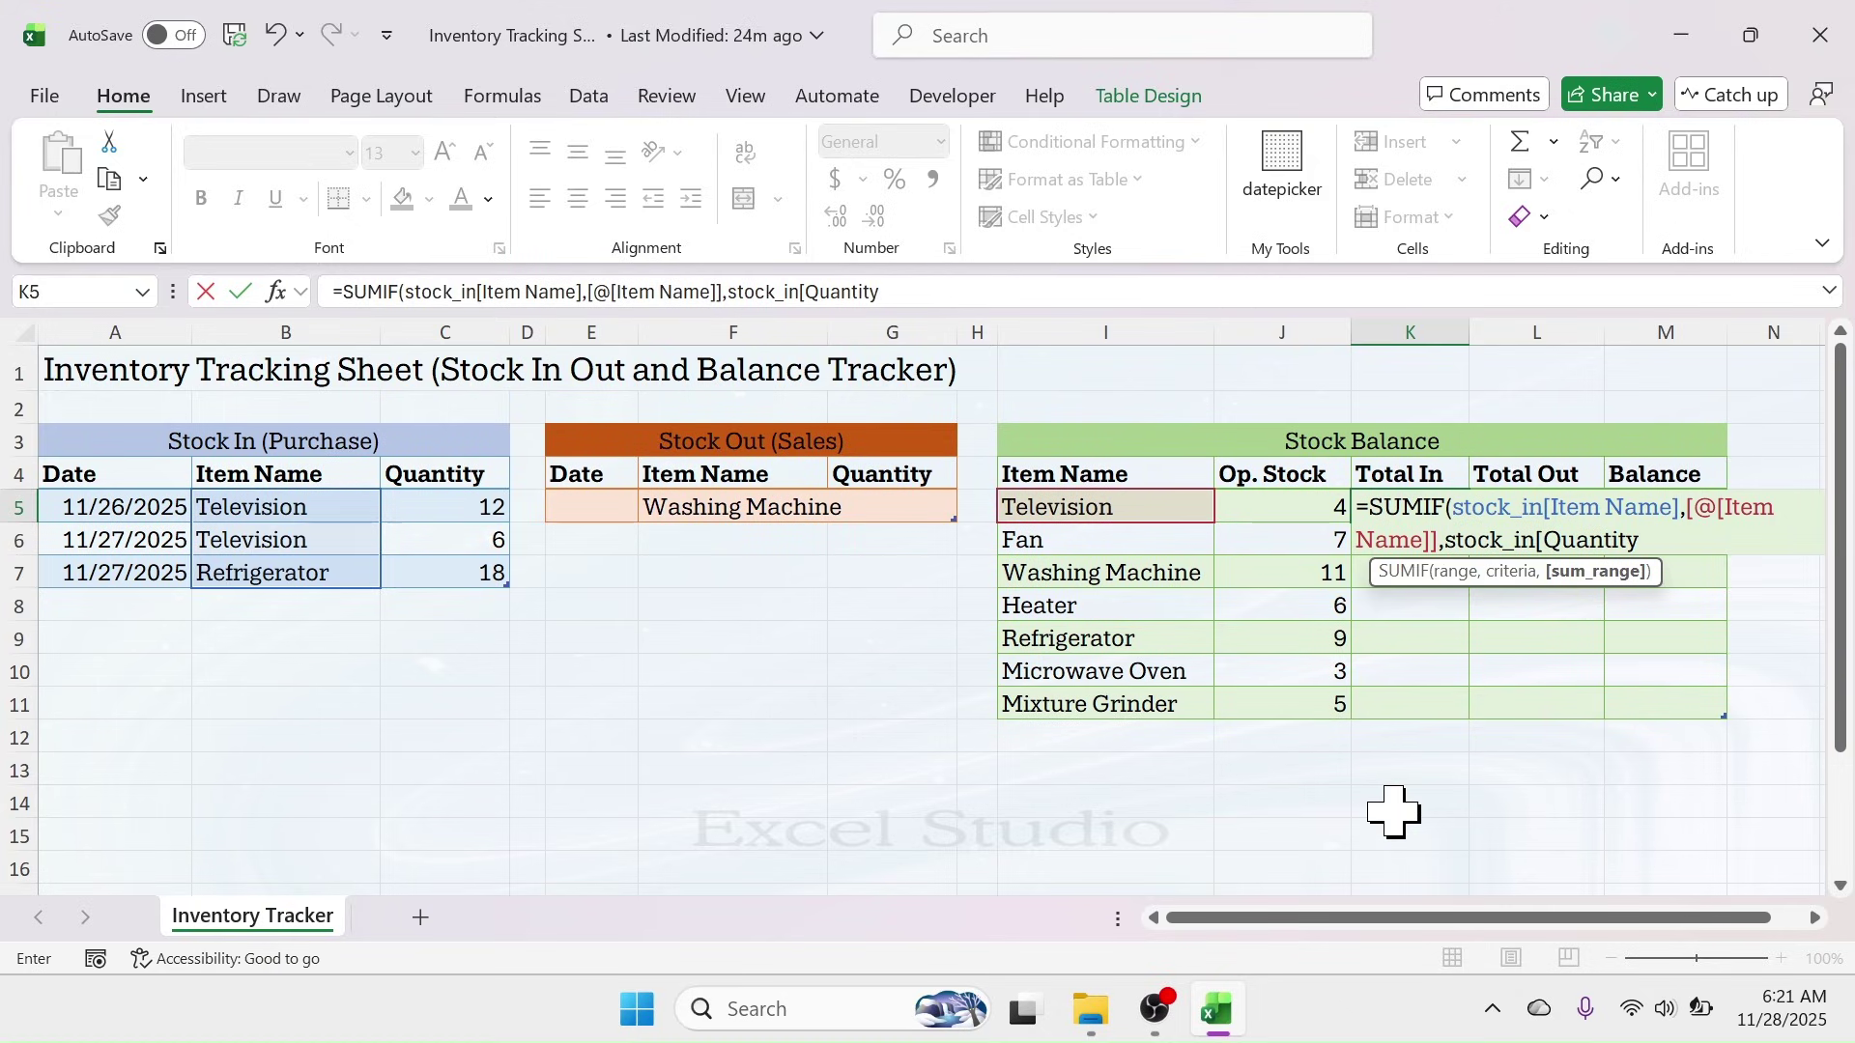
{"action": "type", "text": "]"}
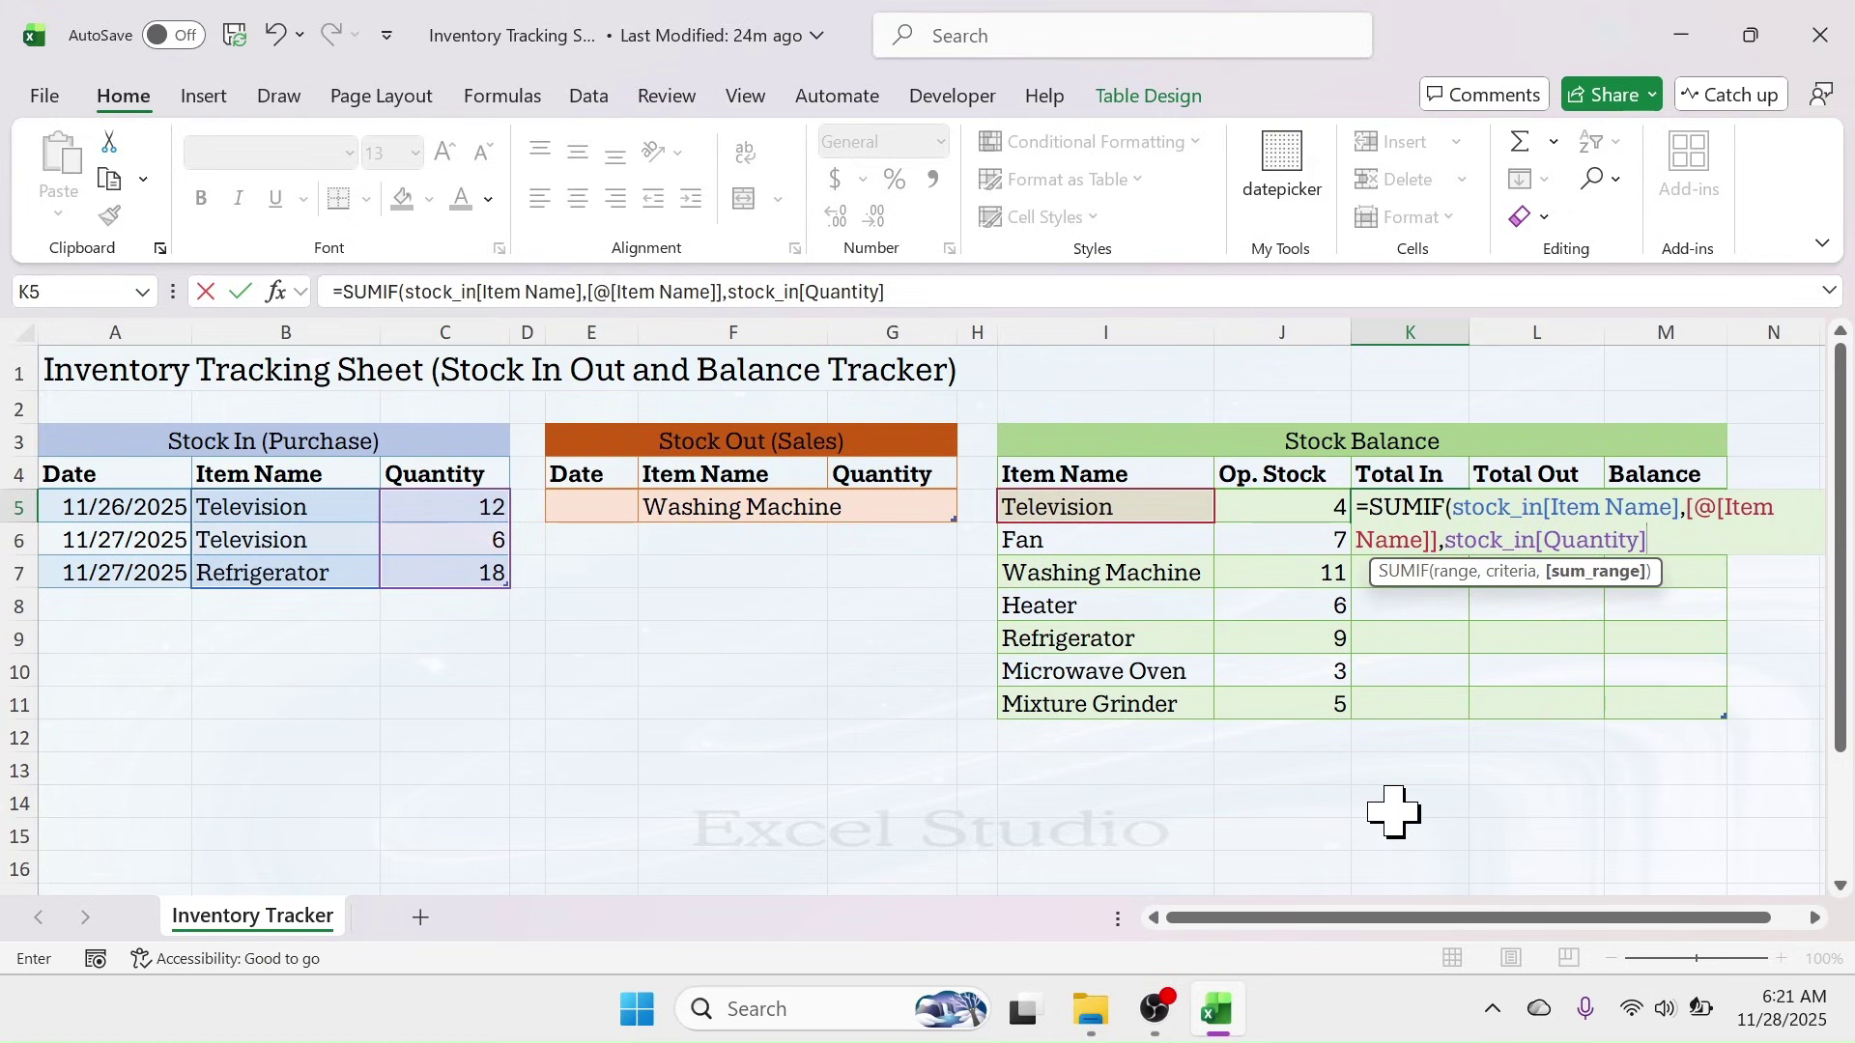
{"action": "type", "text": ")"}
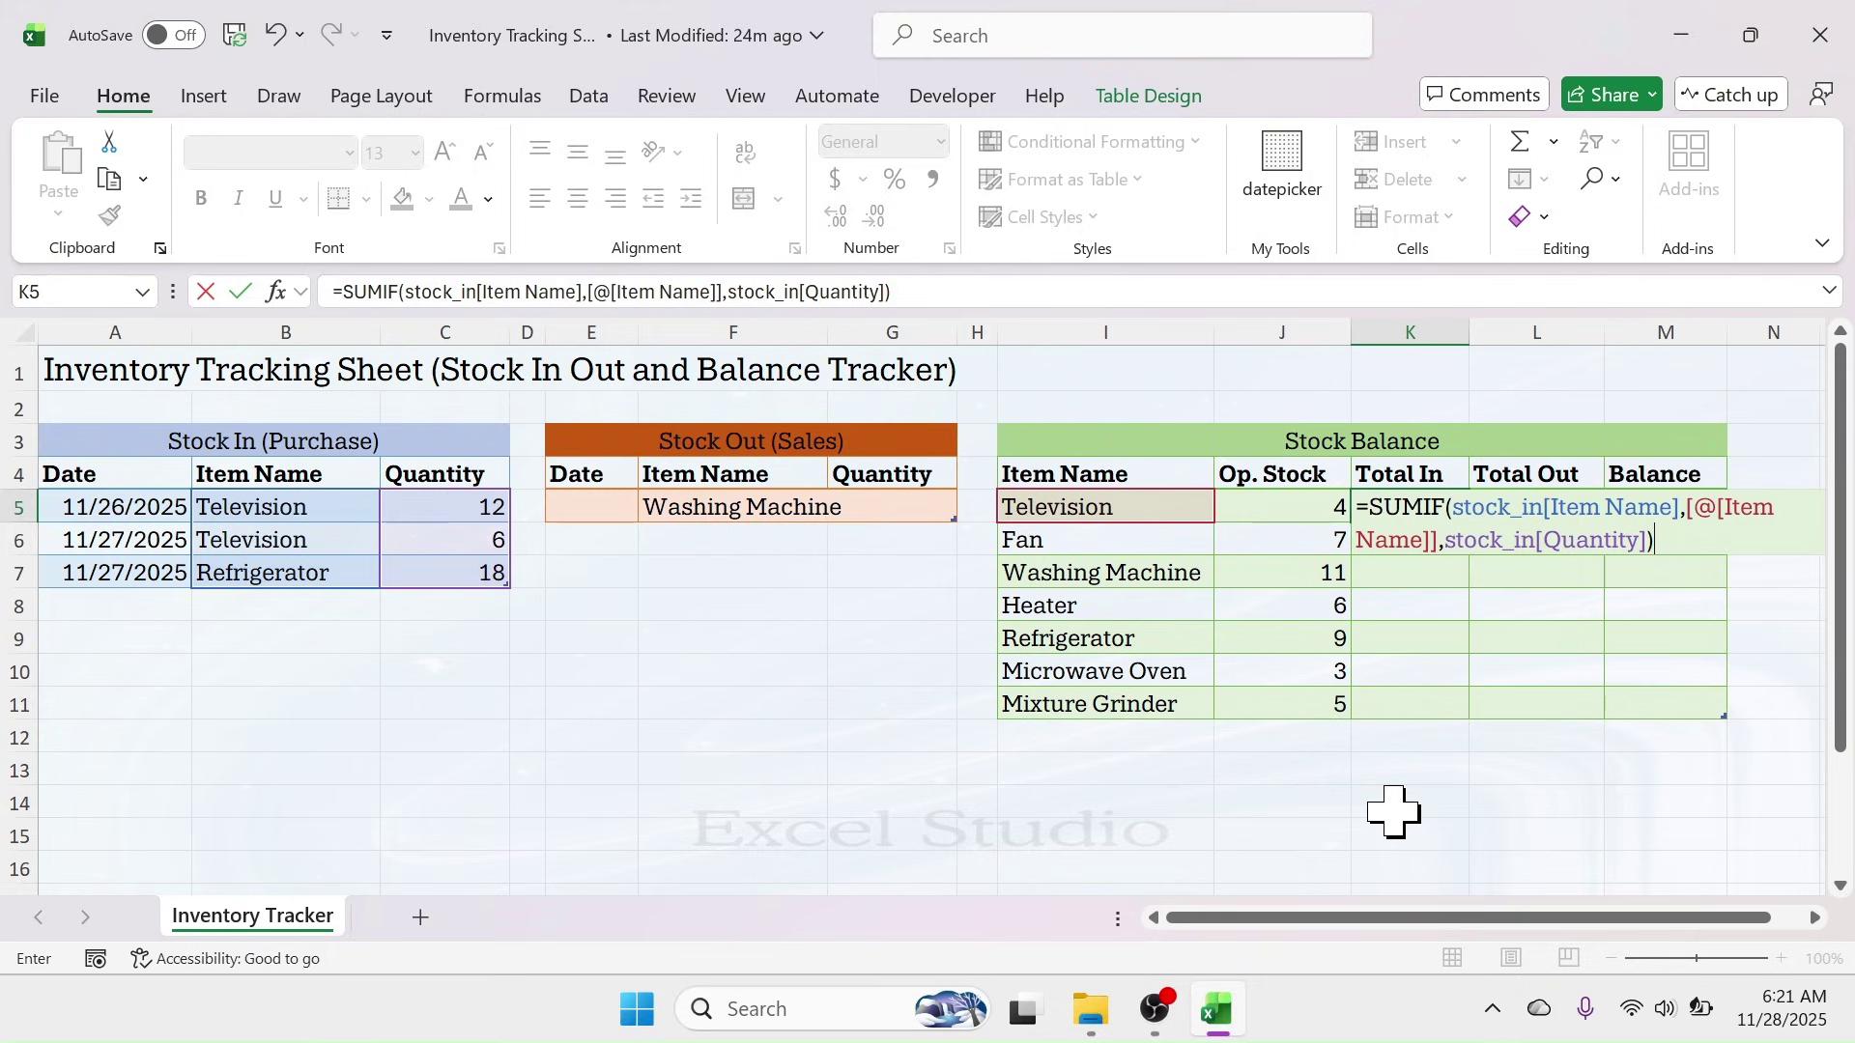
{"action": "key", "text": "Return"}
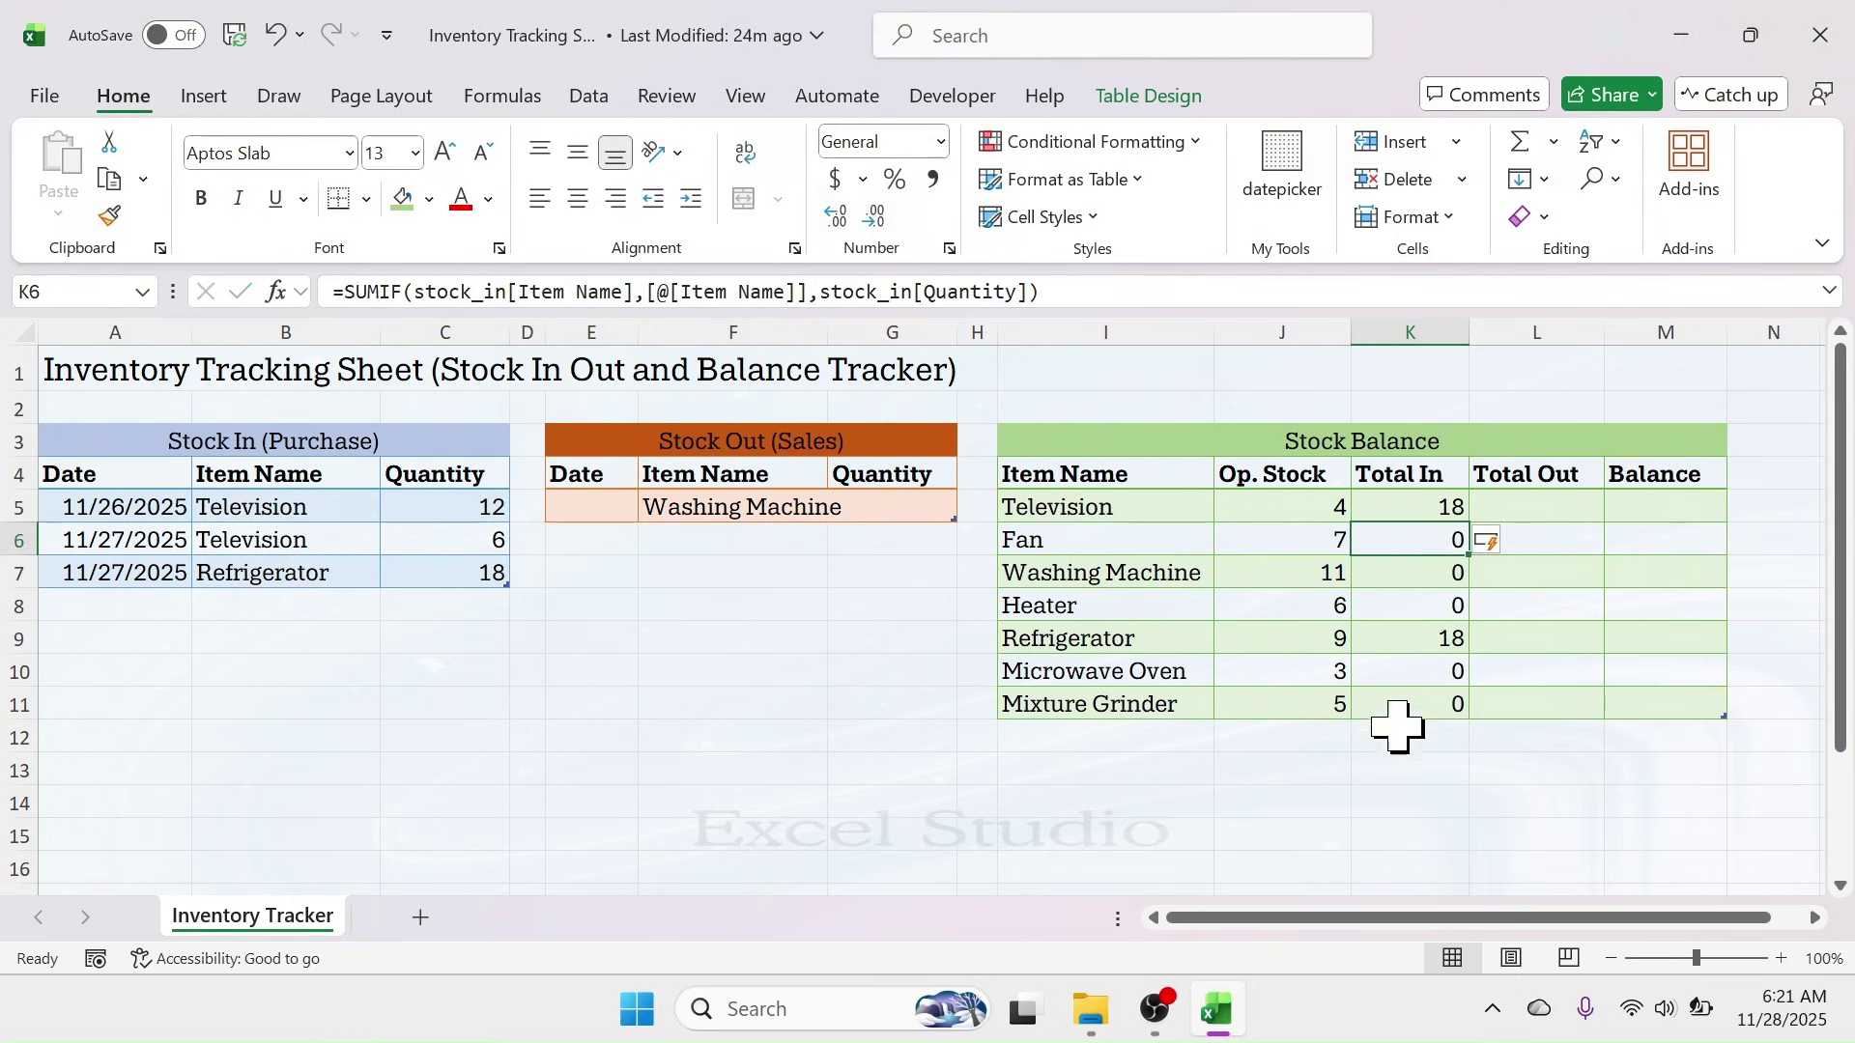
- Check the Total In formulas for Television and Refrigerator, and set the second Television quantity in C6 to 12
{"action": "left_click", "coordinate": [1418, 511]}
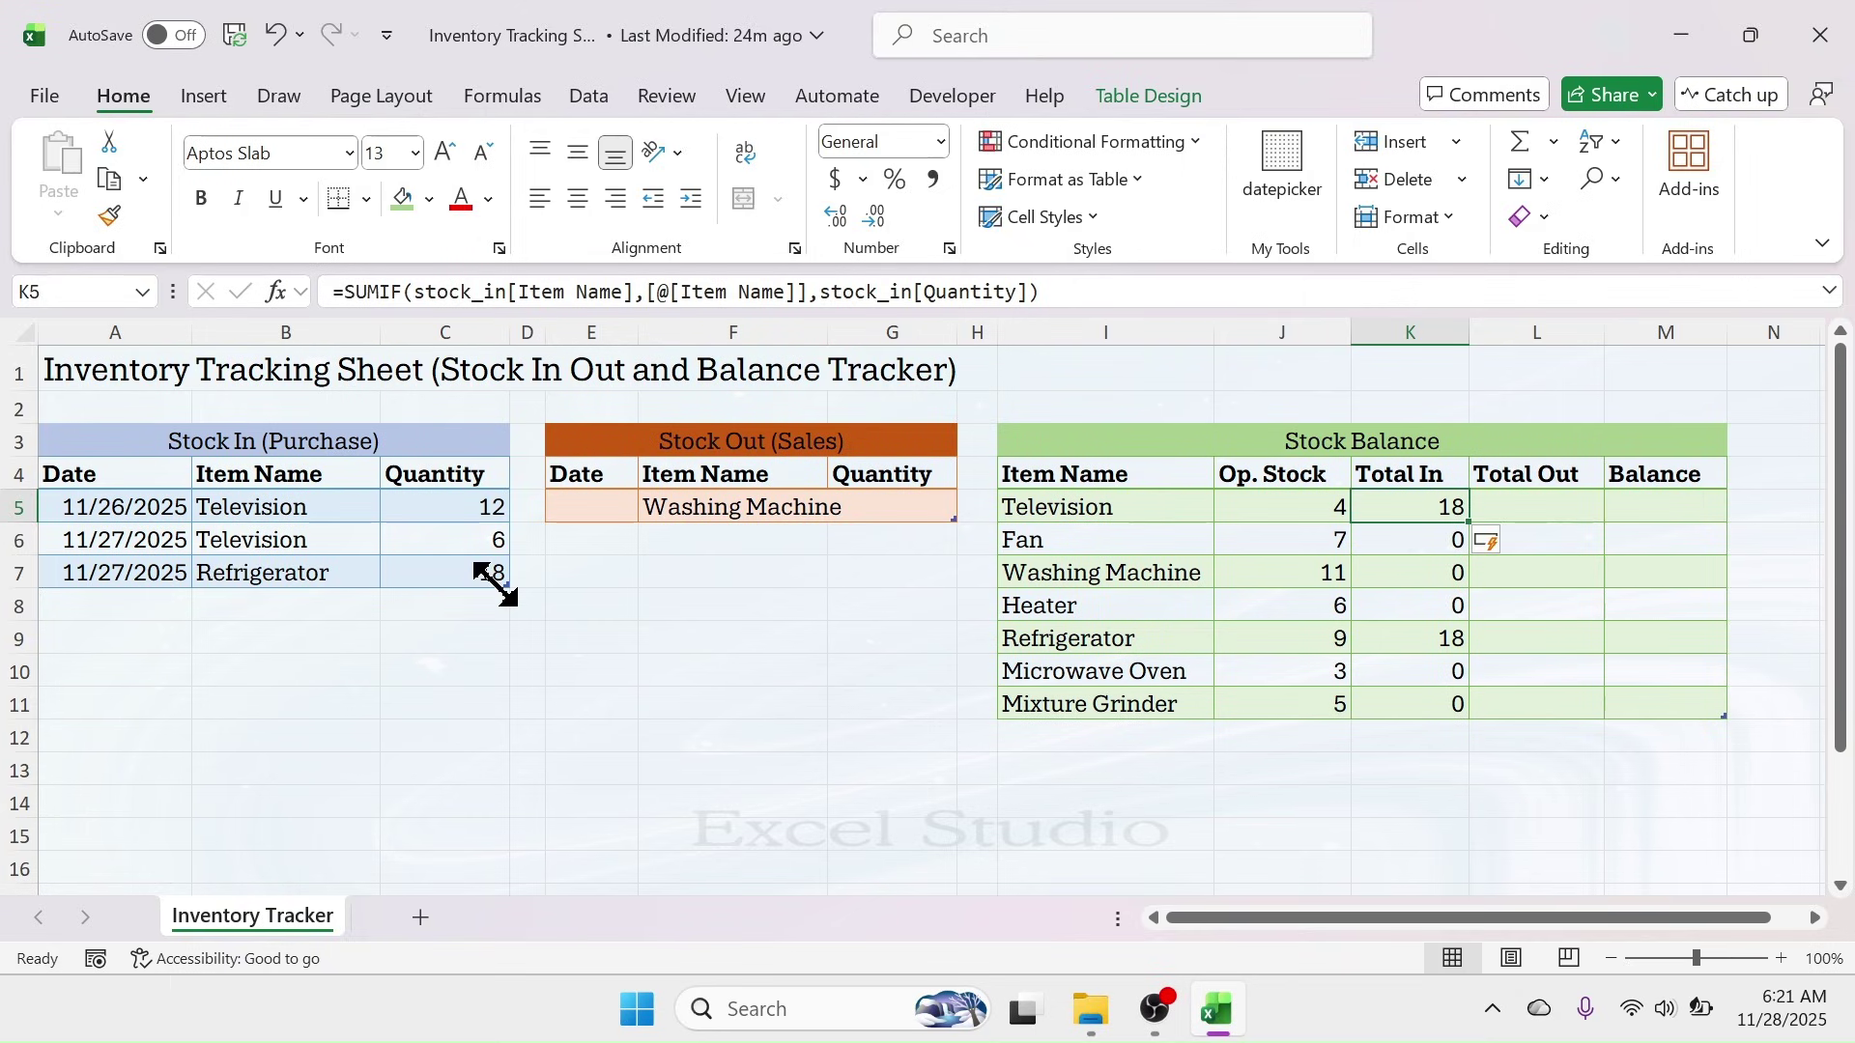
{"action": "left_click", "coordinate": [1403, 641]}
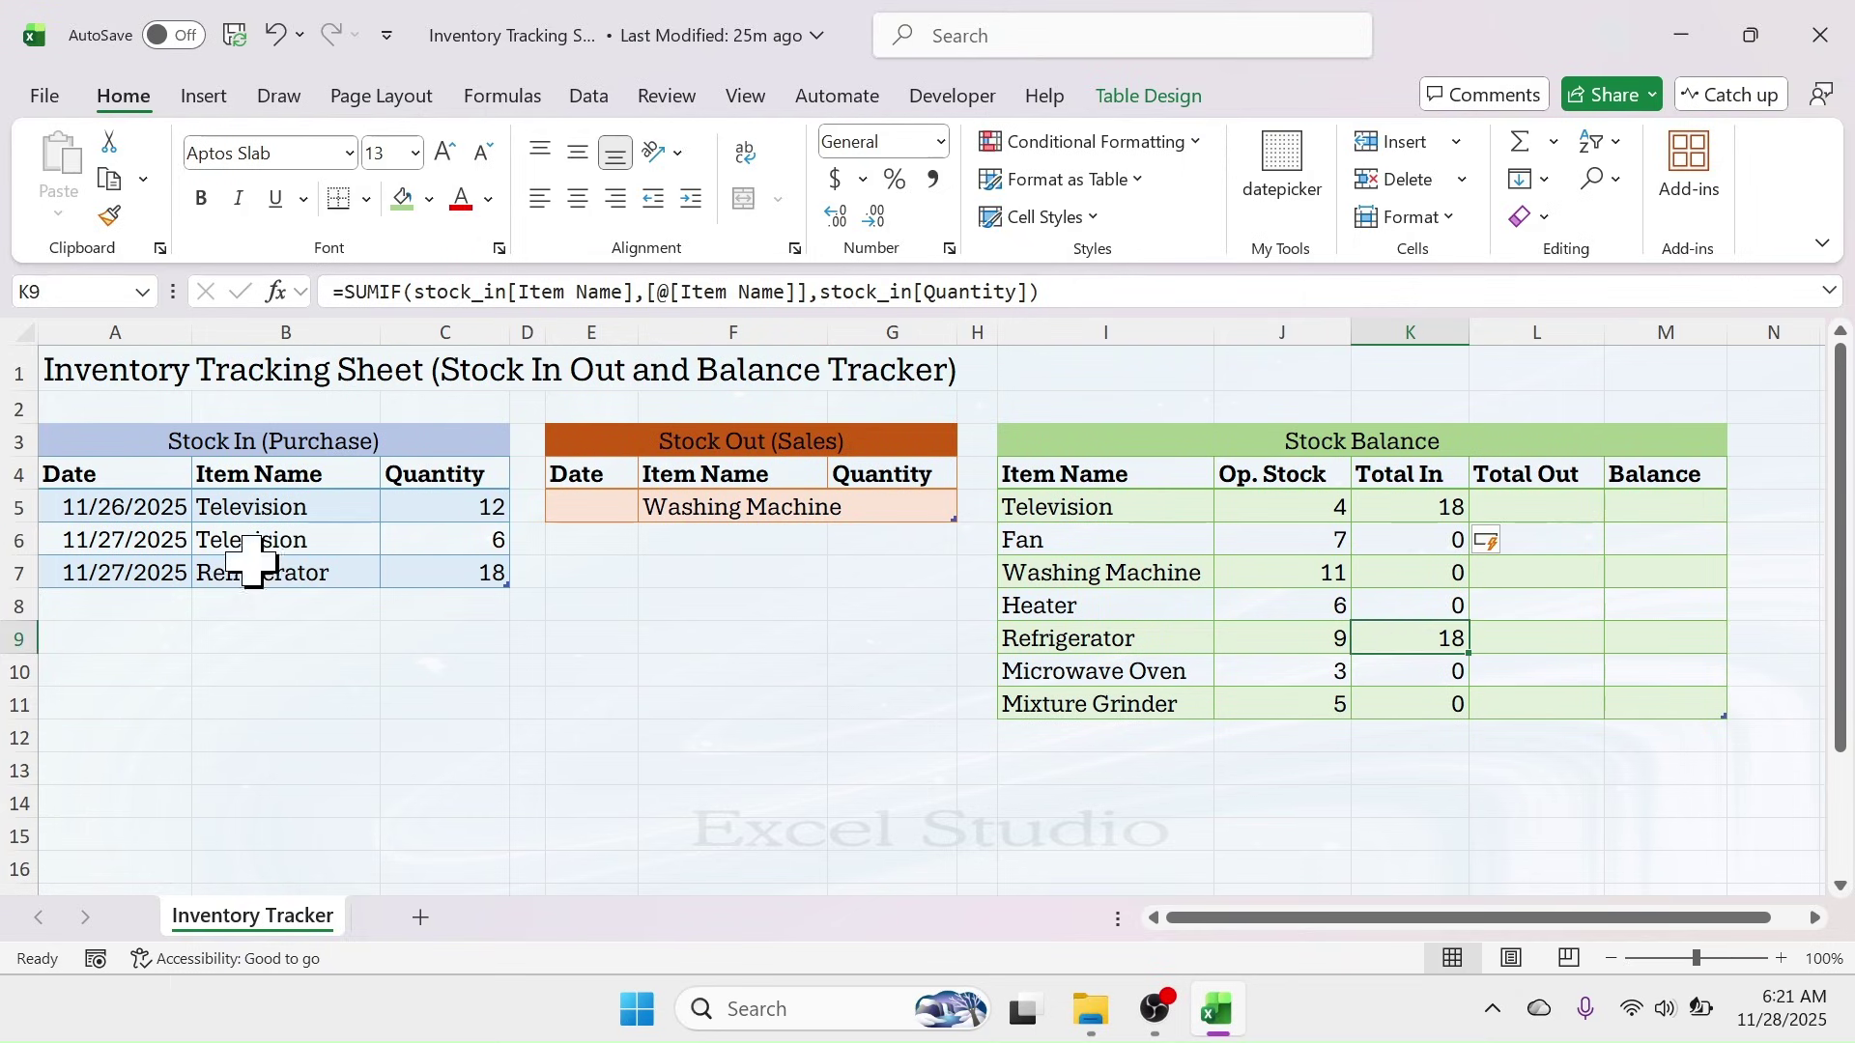
{"action": "left_click", "coordinate": [460, 538]}
{"action": "type", "text": "12"}
{"action": "key", "text": "Return"}
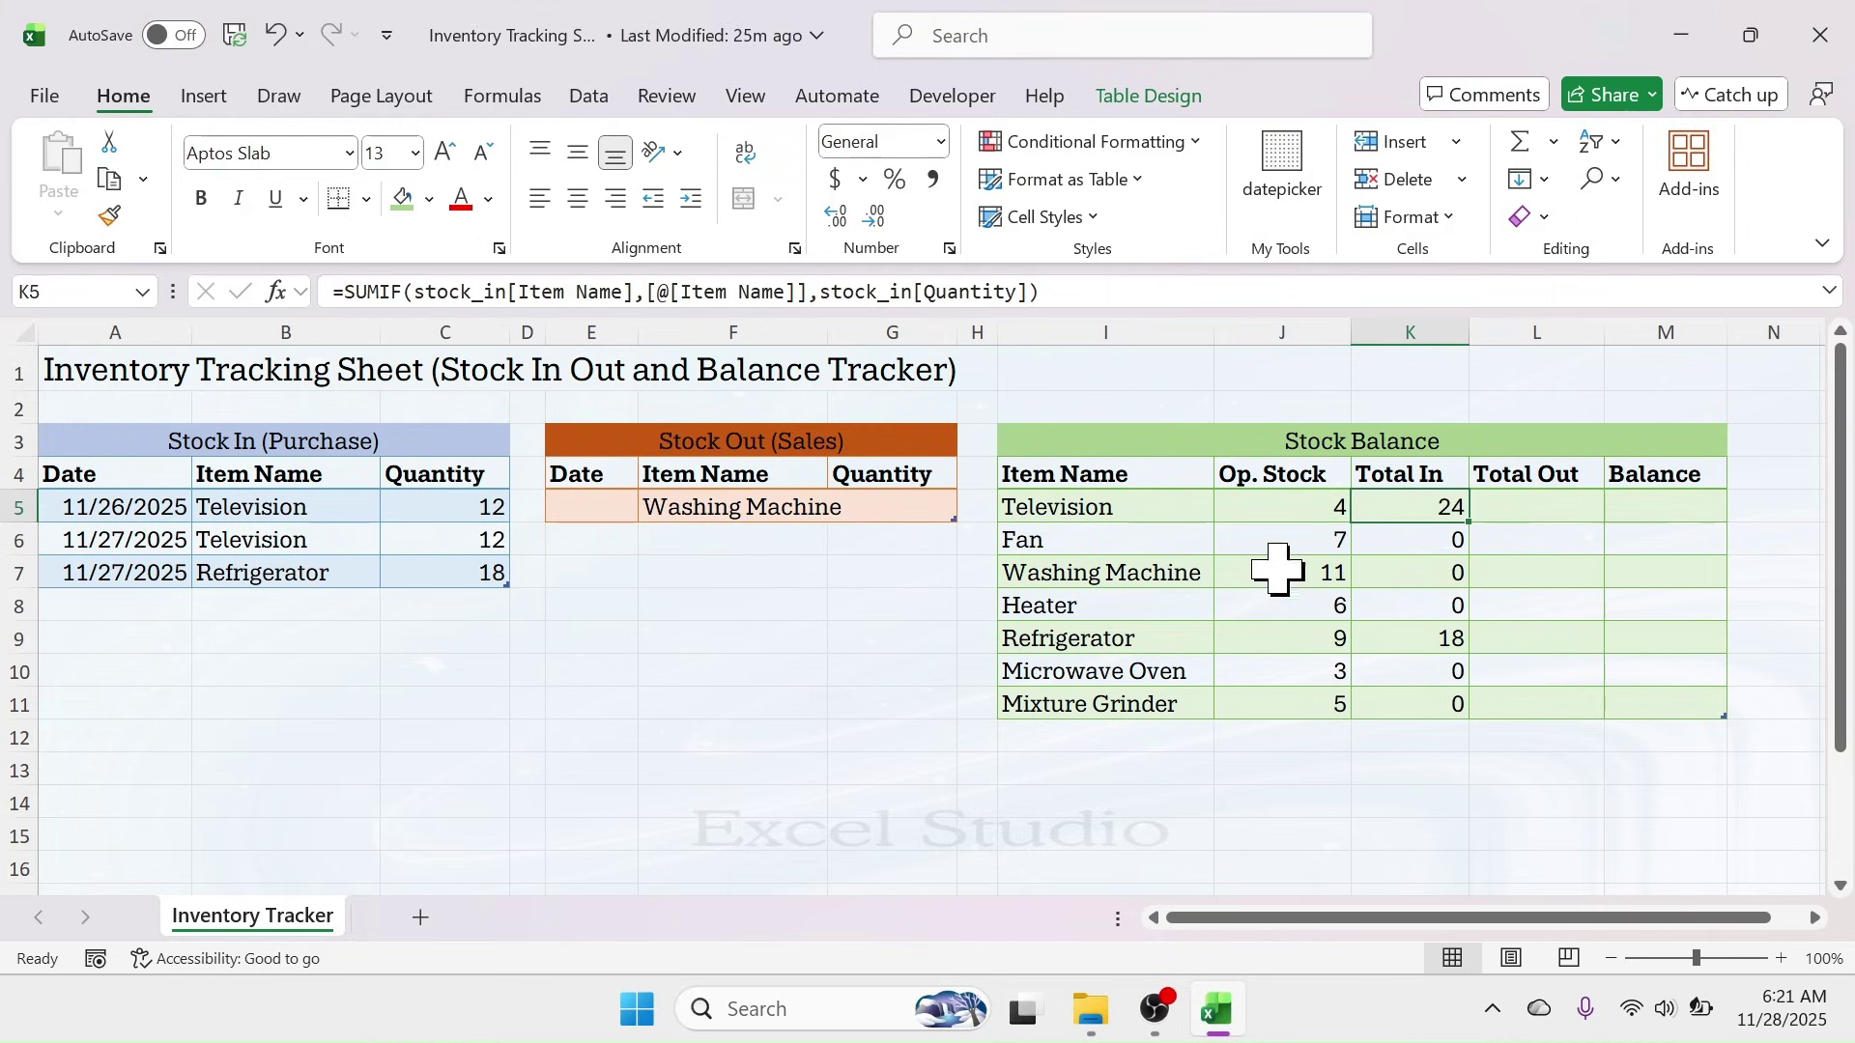
- Complete the Washing Machine row in Stock Out with date 11/27/2025 and quantity 3
{"action": "left_click", "coordinate": [1538, 503]}
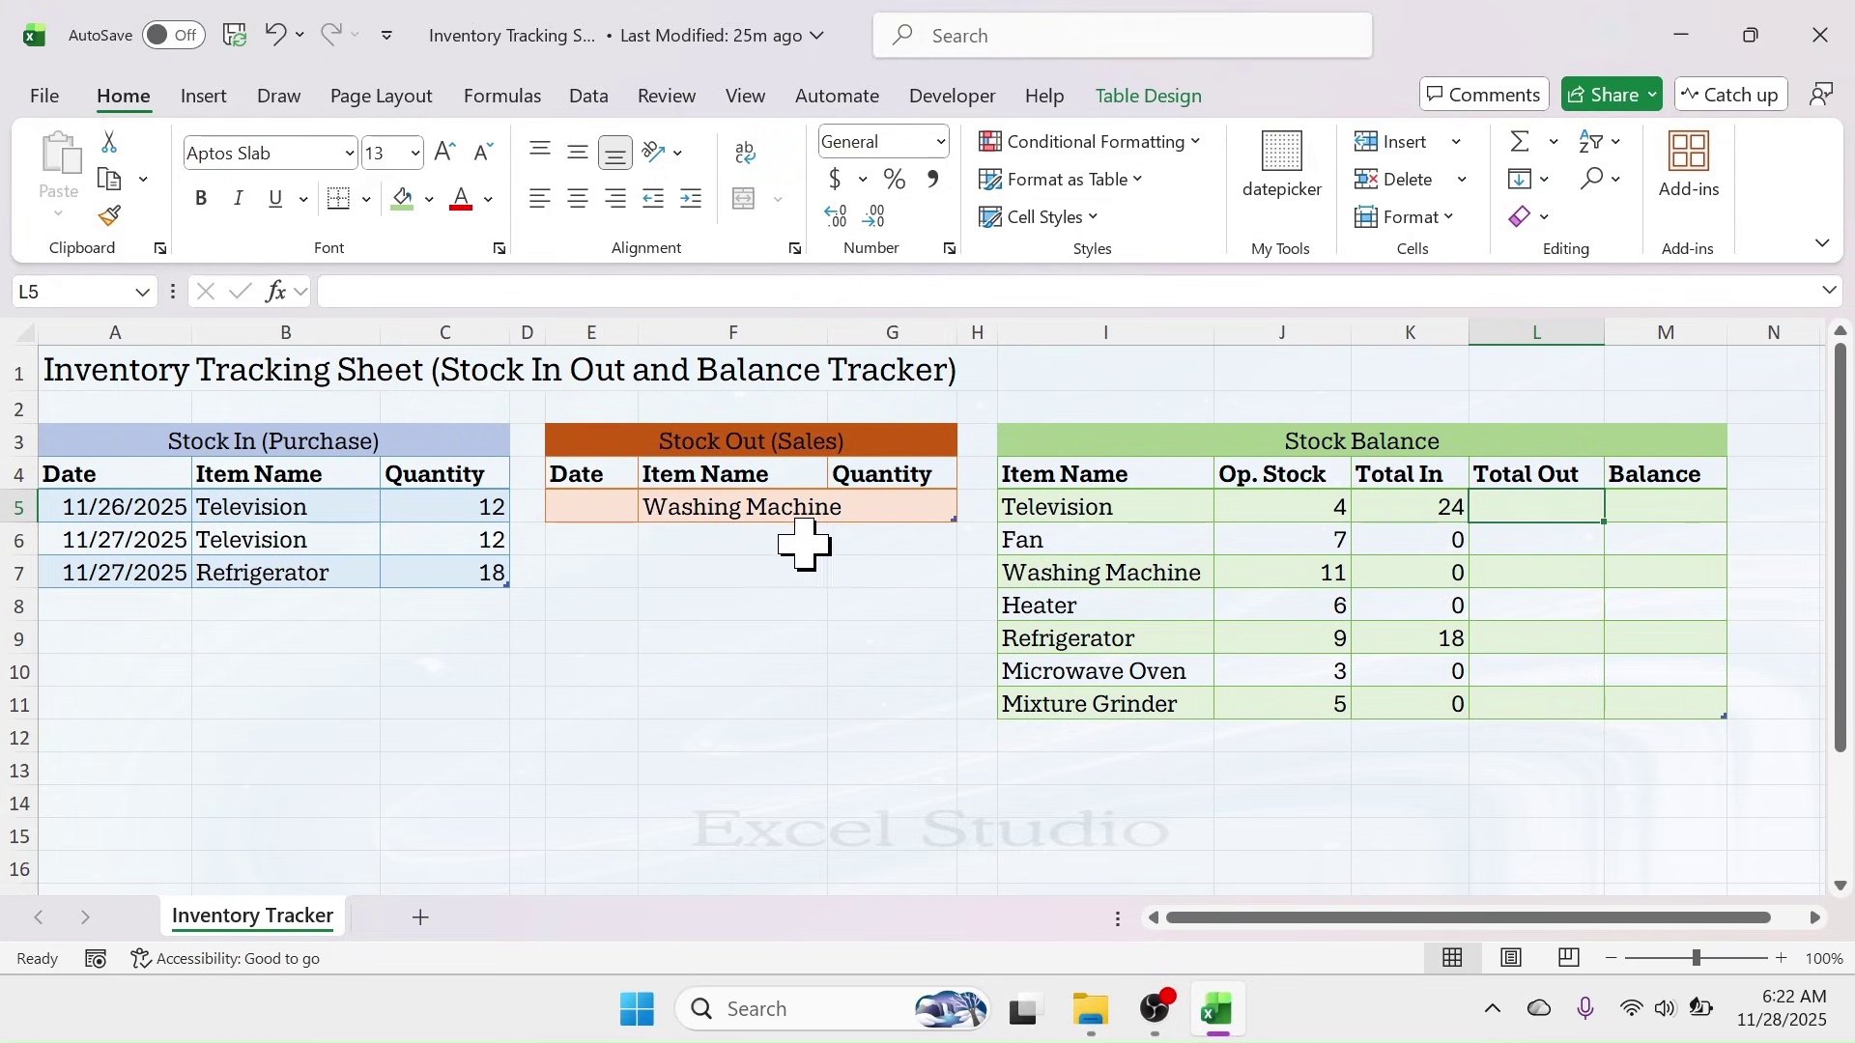
{"action": "left_click", "coordinate": [587, 510]}
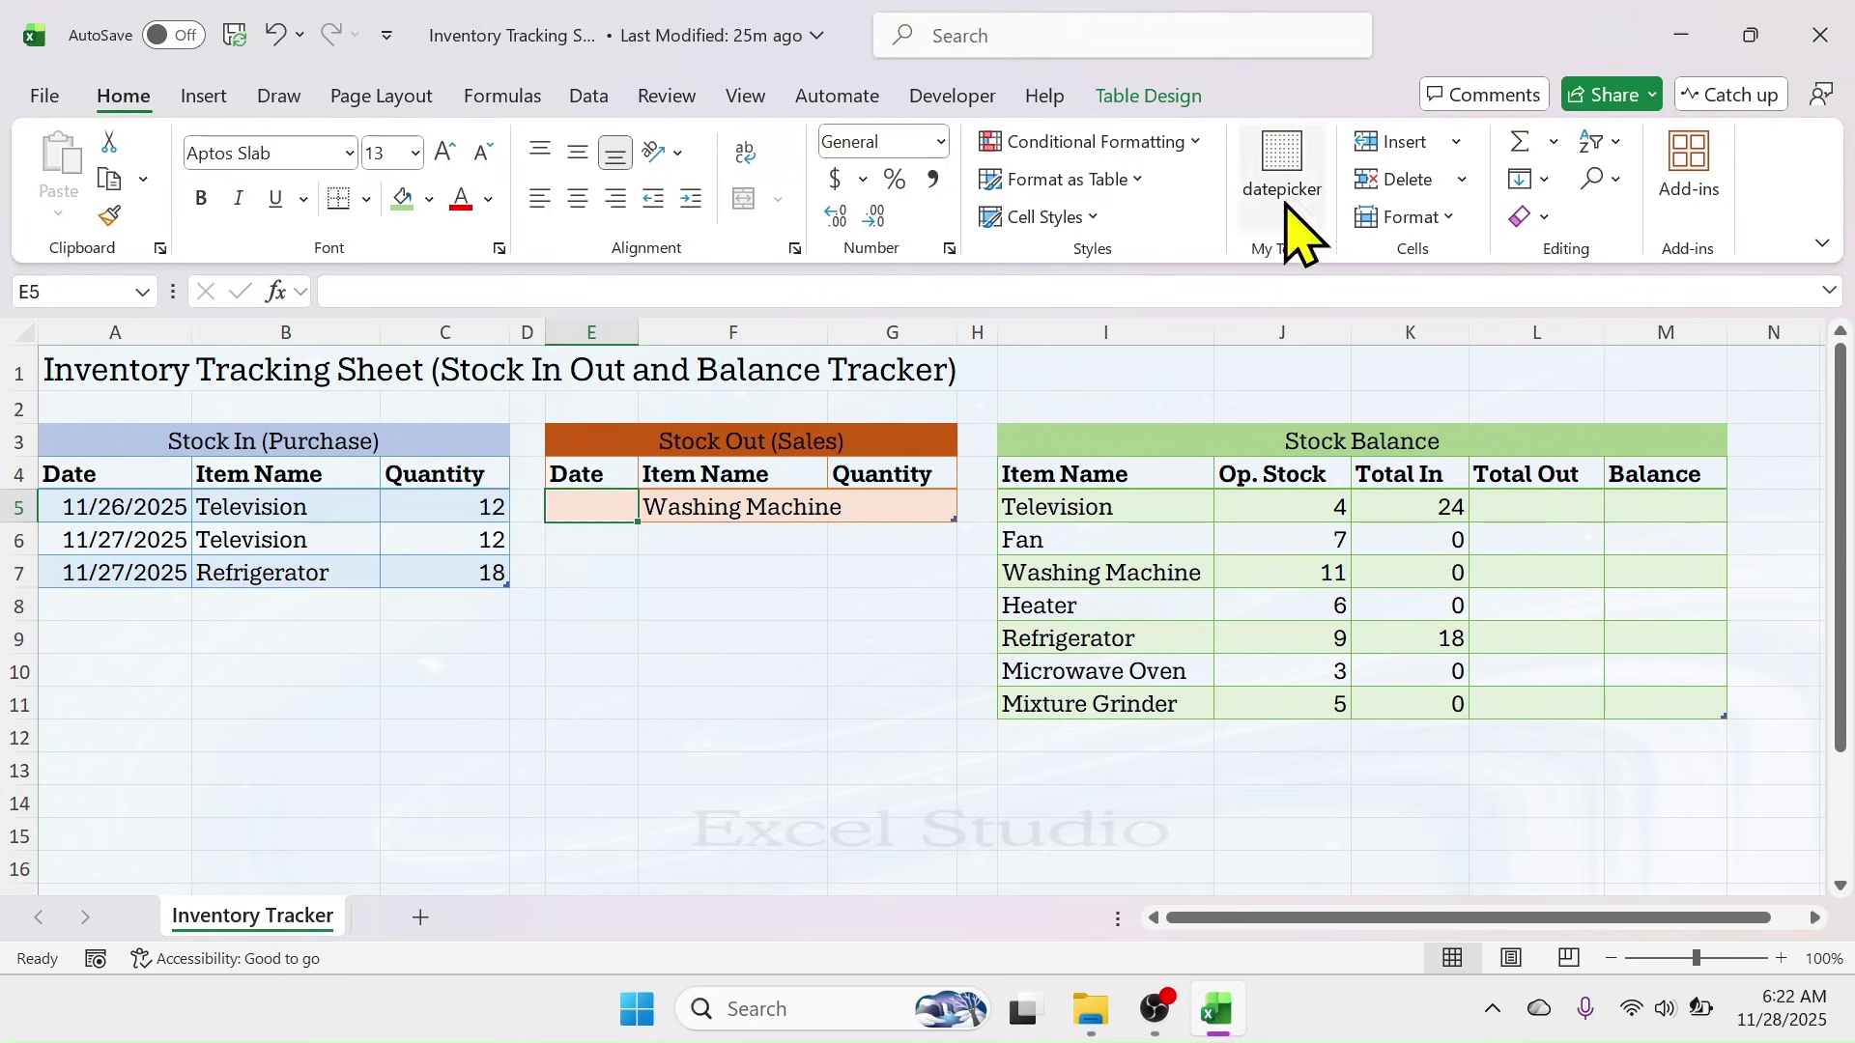
{"action": "left_click", "coordinate": [1288, 207]}
{"action": "left_click", "coordinate": [936, 509]}
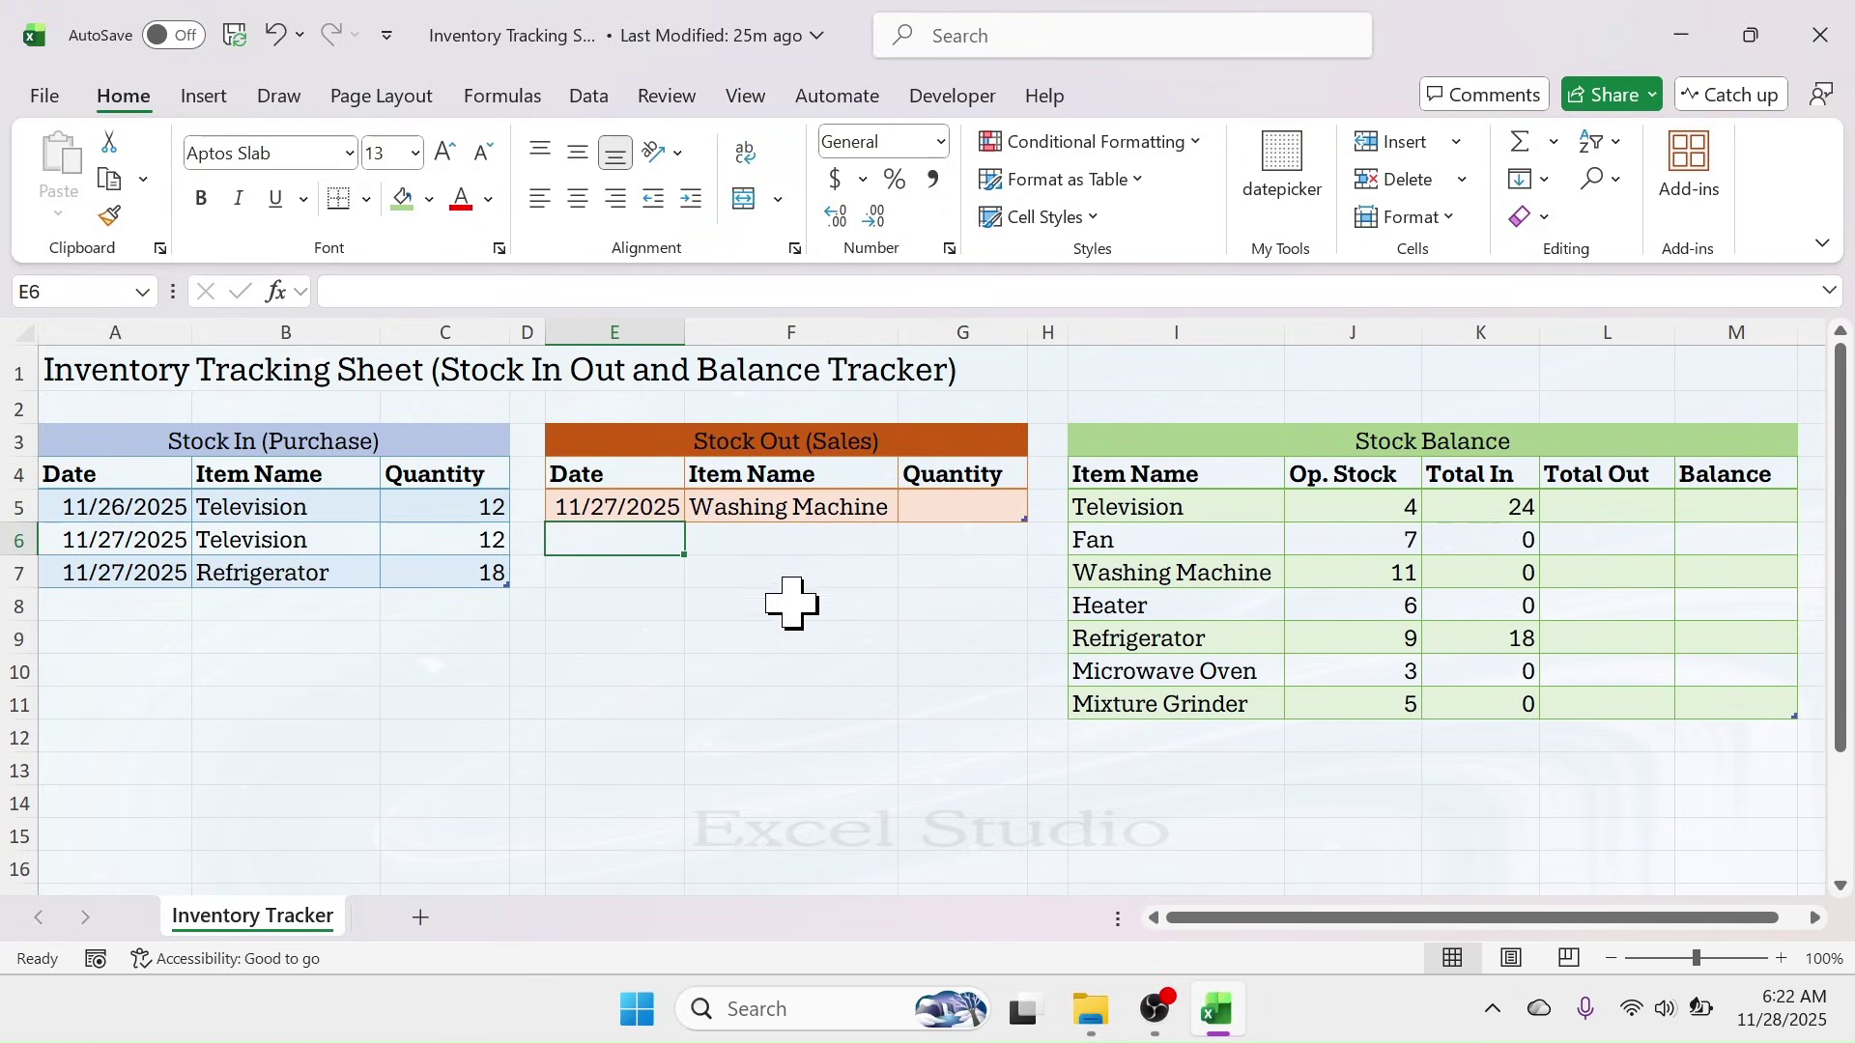
{"action": "left_click", "coordinate": [959, 506]}
{"action": "type", "text": "3"}
{"action": "key", "text": "Return"}
- Add a second Stock Out entry in row 6 with date 11/28/2025, item Television and quantity 2
{"action": "left_click", "coordinate": [614, 539]}
{"action": "left_click", "coordinate": [1283, 164]}
{"action": "left_click", "coordinate": [1039, 542]}
{"action": "left_click", "coordinate": [770, 548]}
{"action": "left_click", "coordinate": [757, 570]}
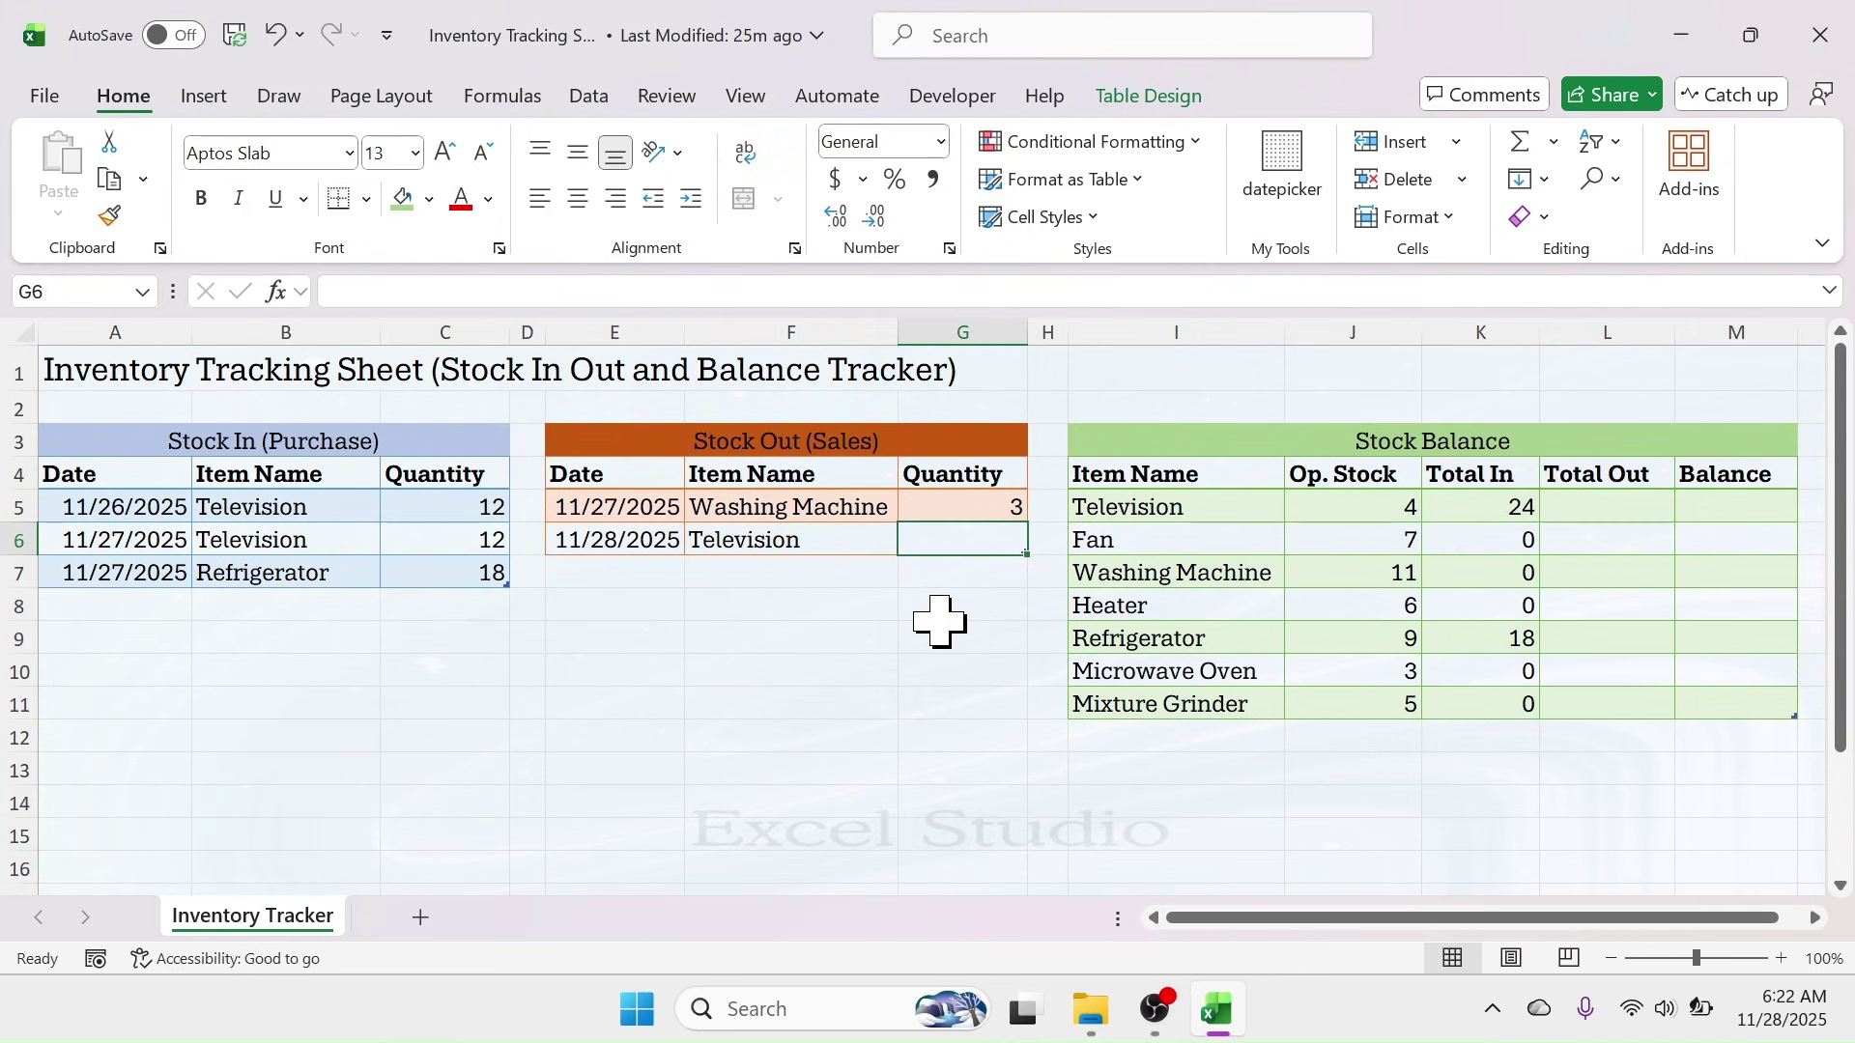
{"action": "type", "text": "2"}
- Add a third Stock Out entry in row 7 with date 11/29/2025, item Television and quantity 4
{"action": "left_click", "coordinate": [668, 585]}
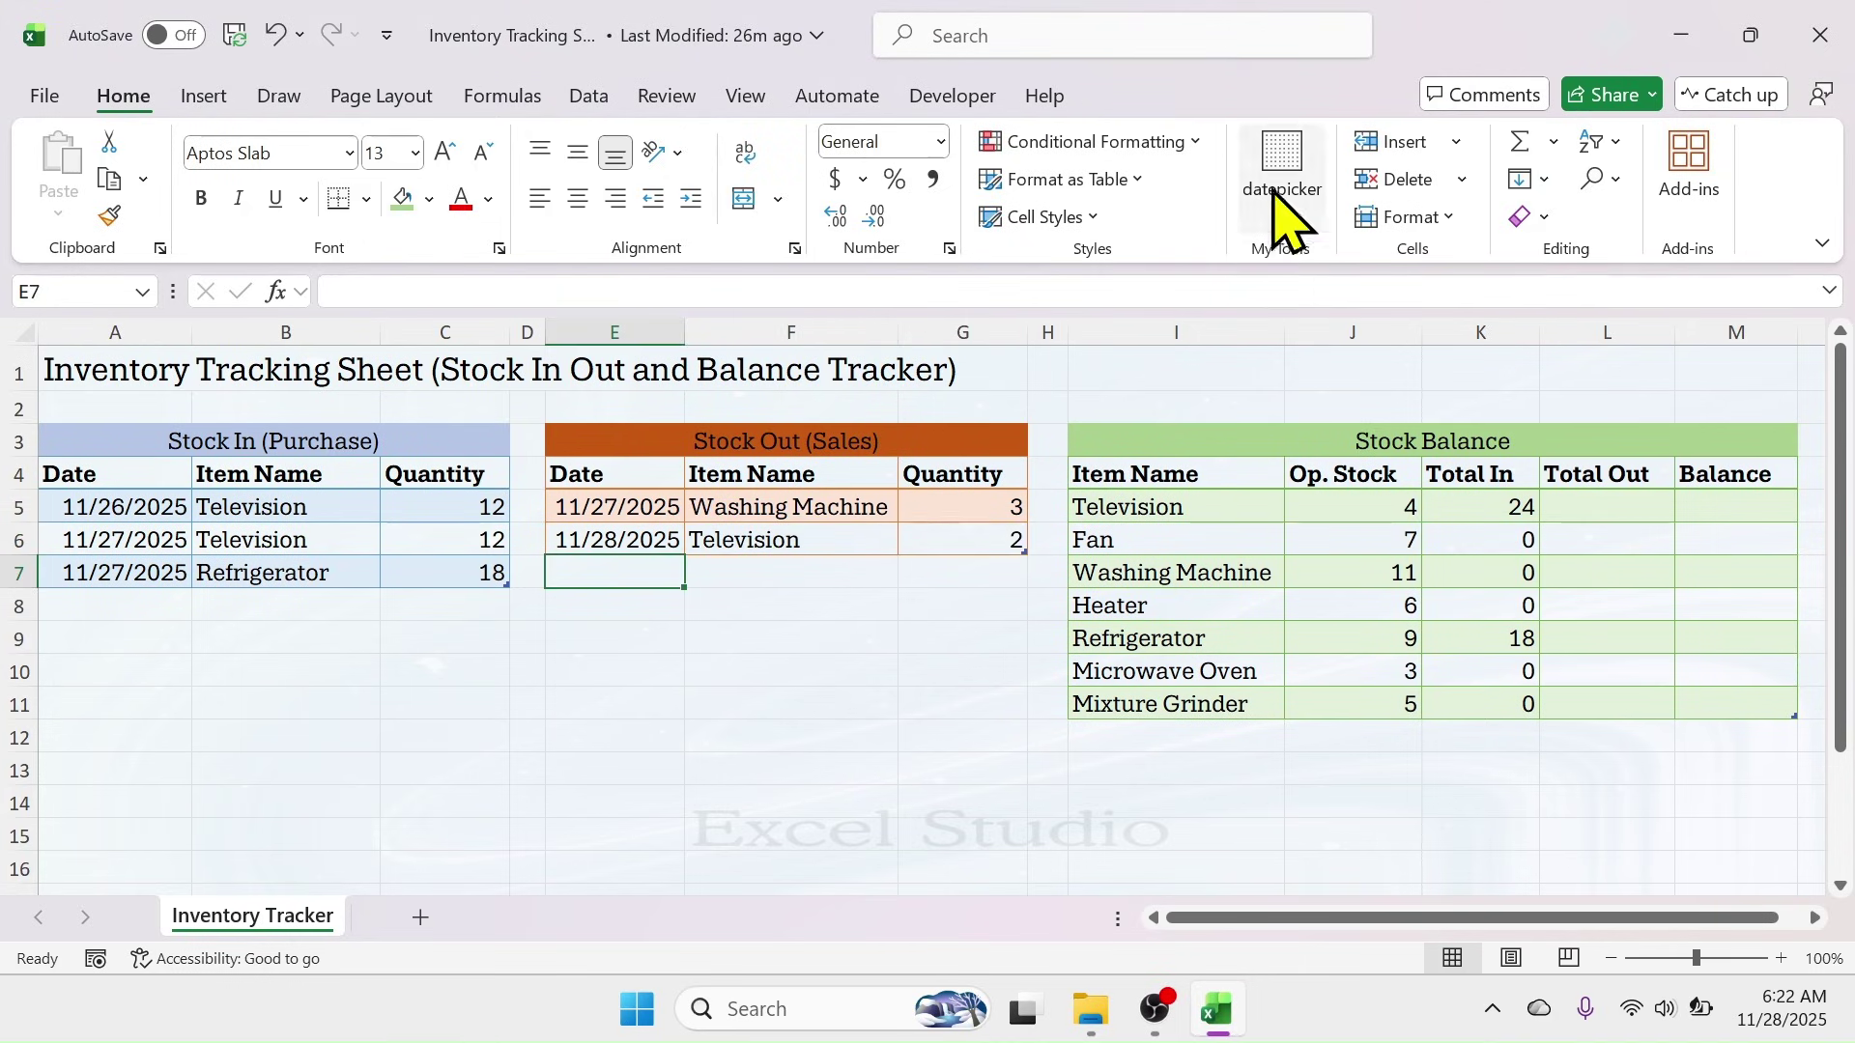
{"action": "left_click", "coordinate": [1276, 211]}
{"action": "left_click", "coordinate": [1096, 577]}
{"action": "left_click", "coordinate": [909, 573]}
{"action": "left_click", "coordinate": [831, 601]}
{"action": "type", "text": "4"}
{"action": "key", "text": "Return"}
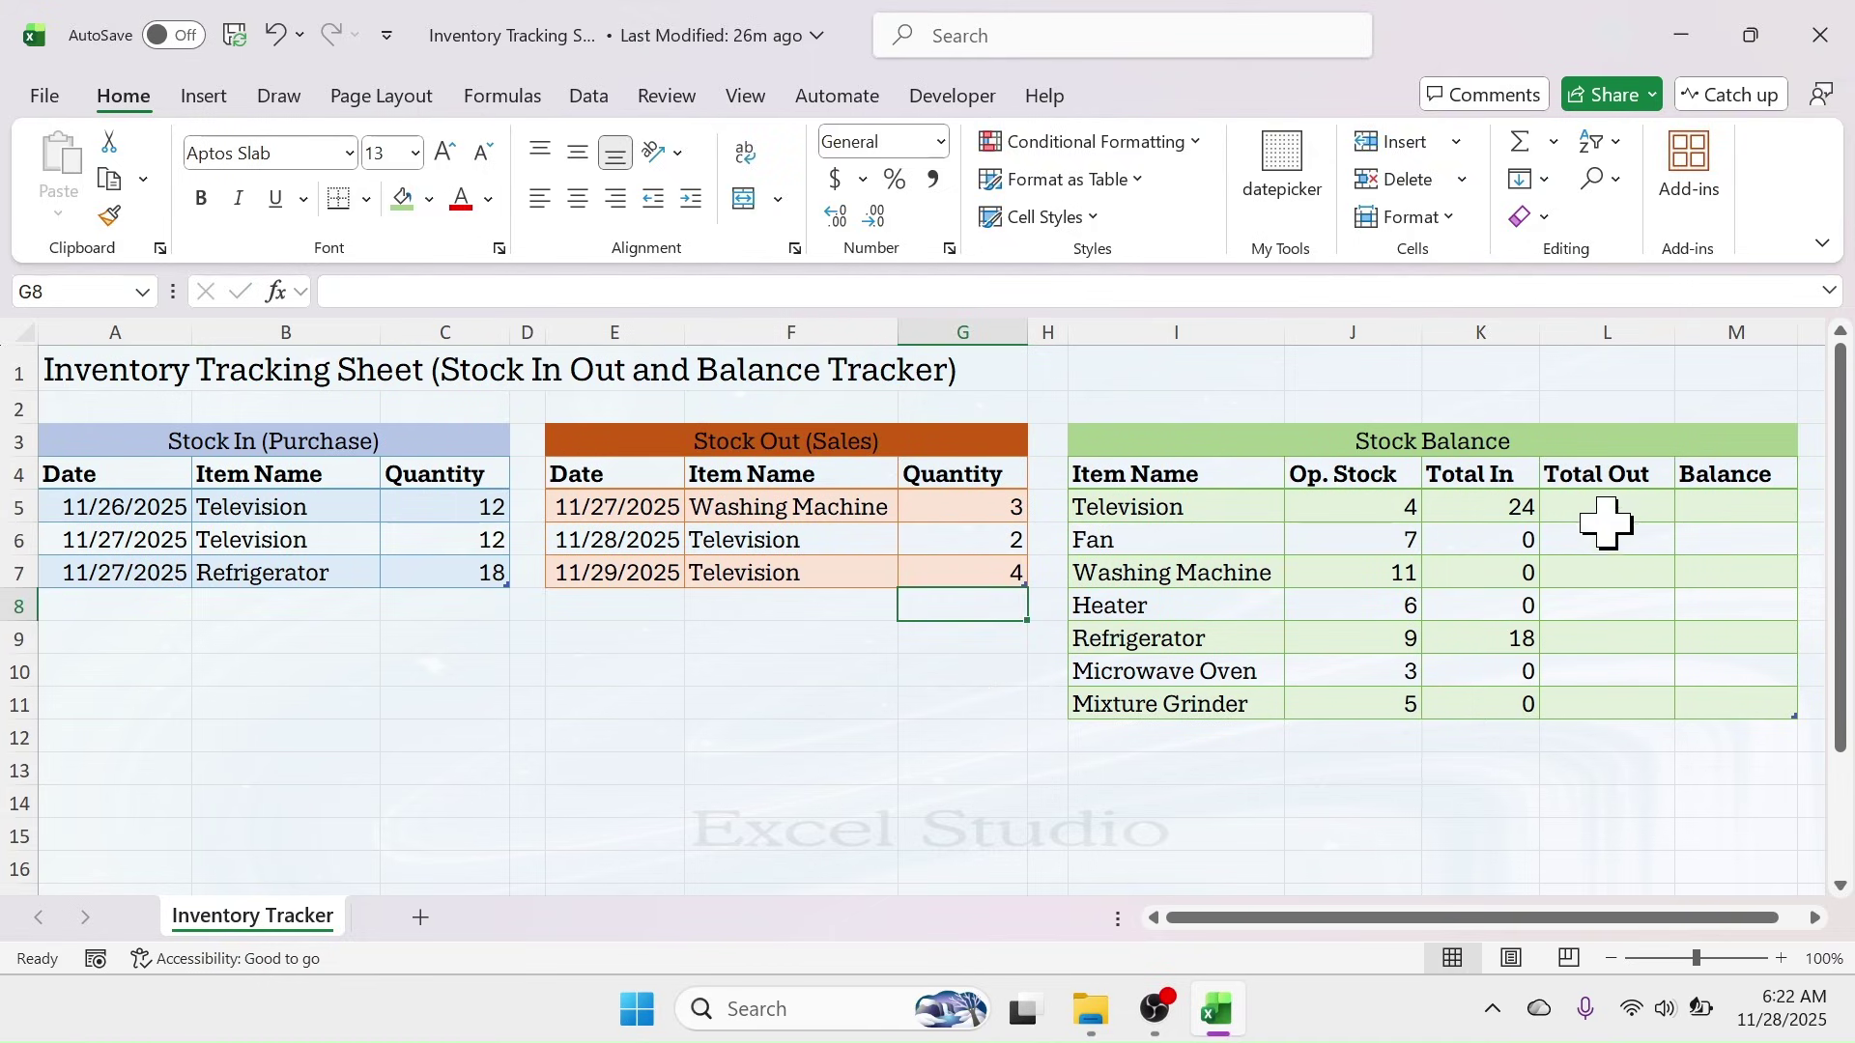
{"action": "left_click_drag", "start_coordinate": [1005, 541], "coordinate": [998, 571]}
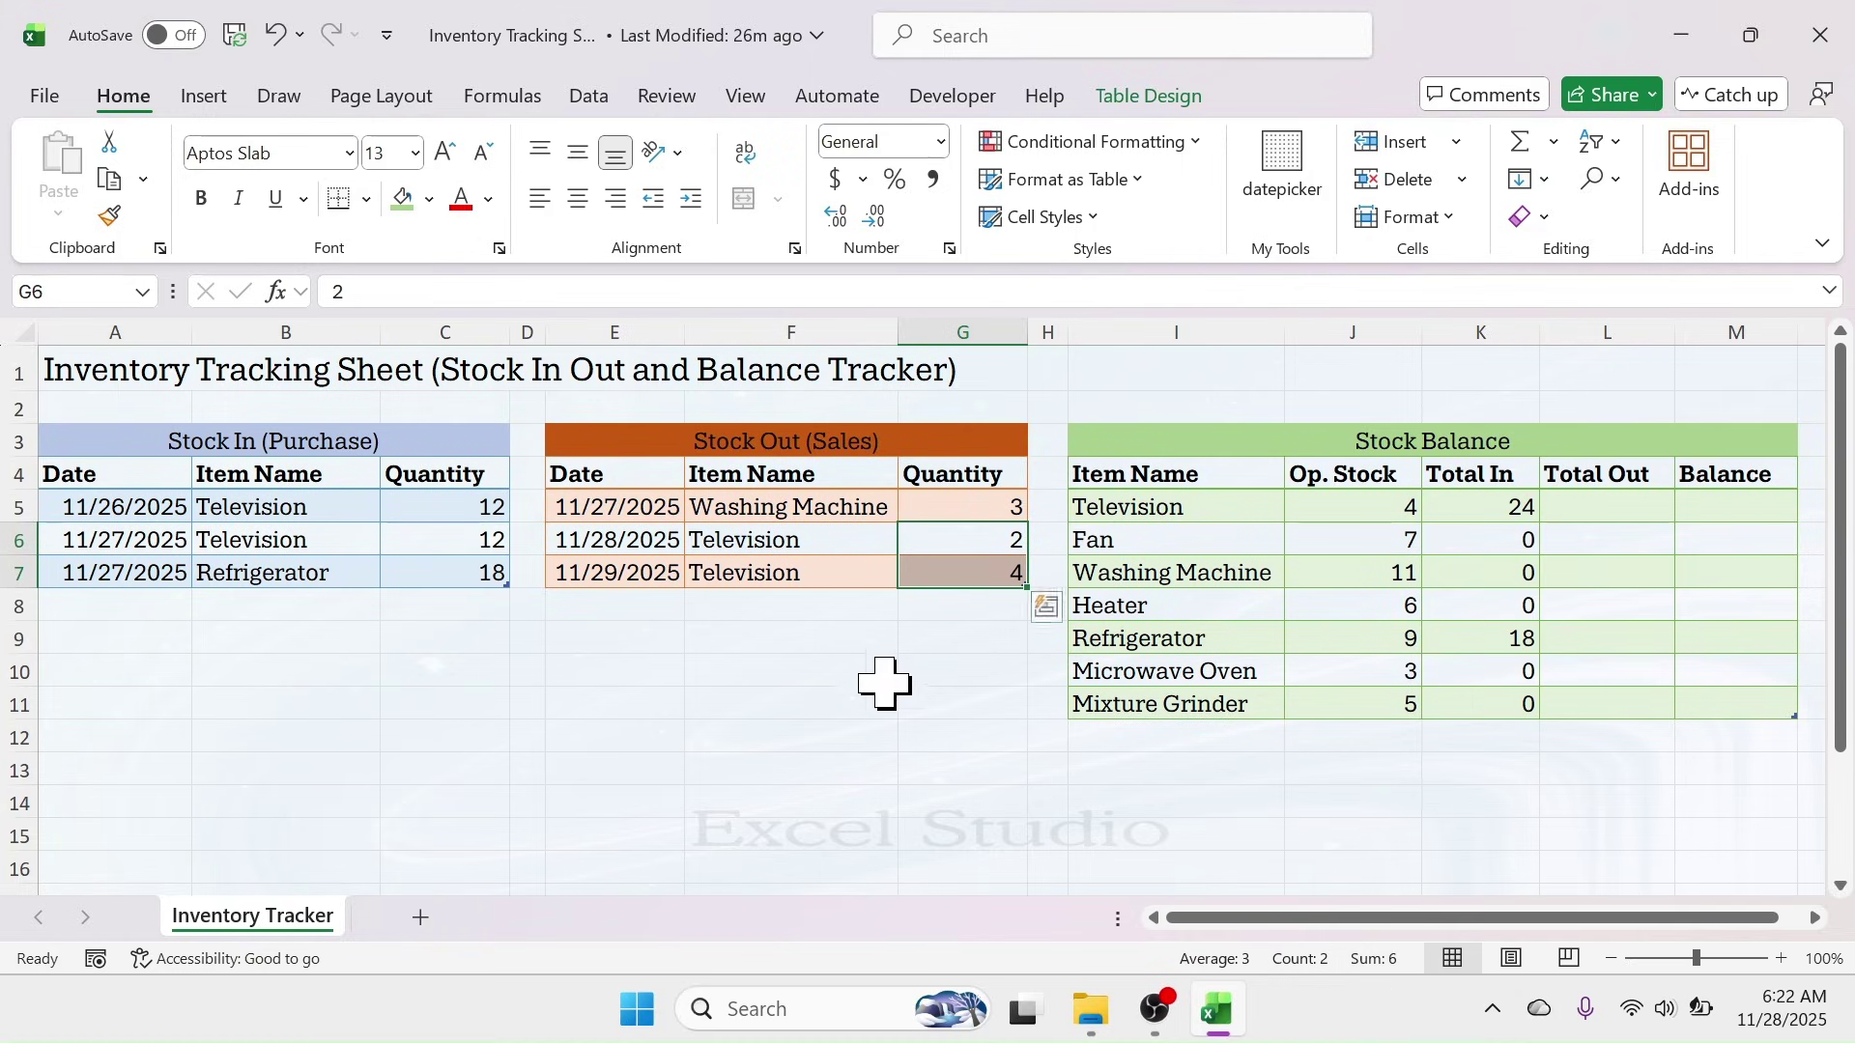
{"action": "left_click", "coordinate": [731, 666]}
{"action": "left_click", "coordinate": [602, 616]}
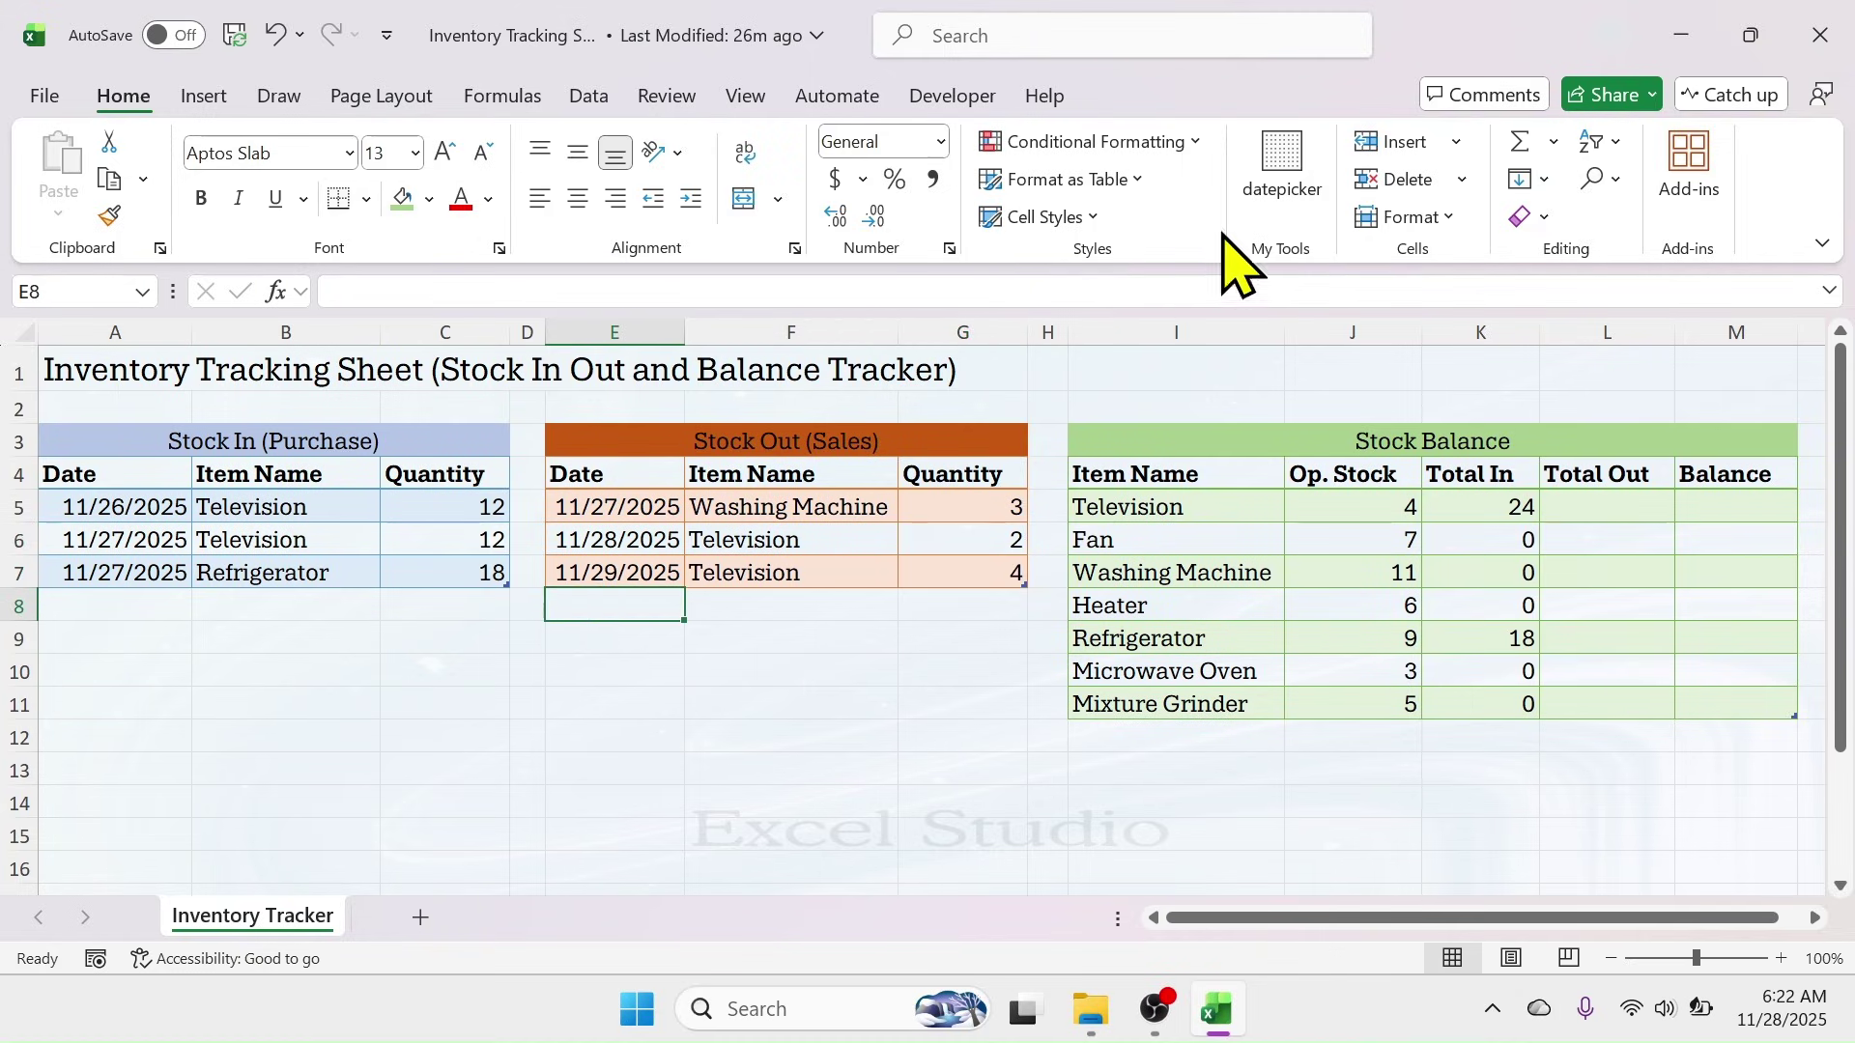
{"action": "left_click", "coordinate": [1279, 188]}
{"action": "left_click_drag", "start_coordinate": [961, 342], "coordinate": [1135, 358]}
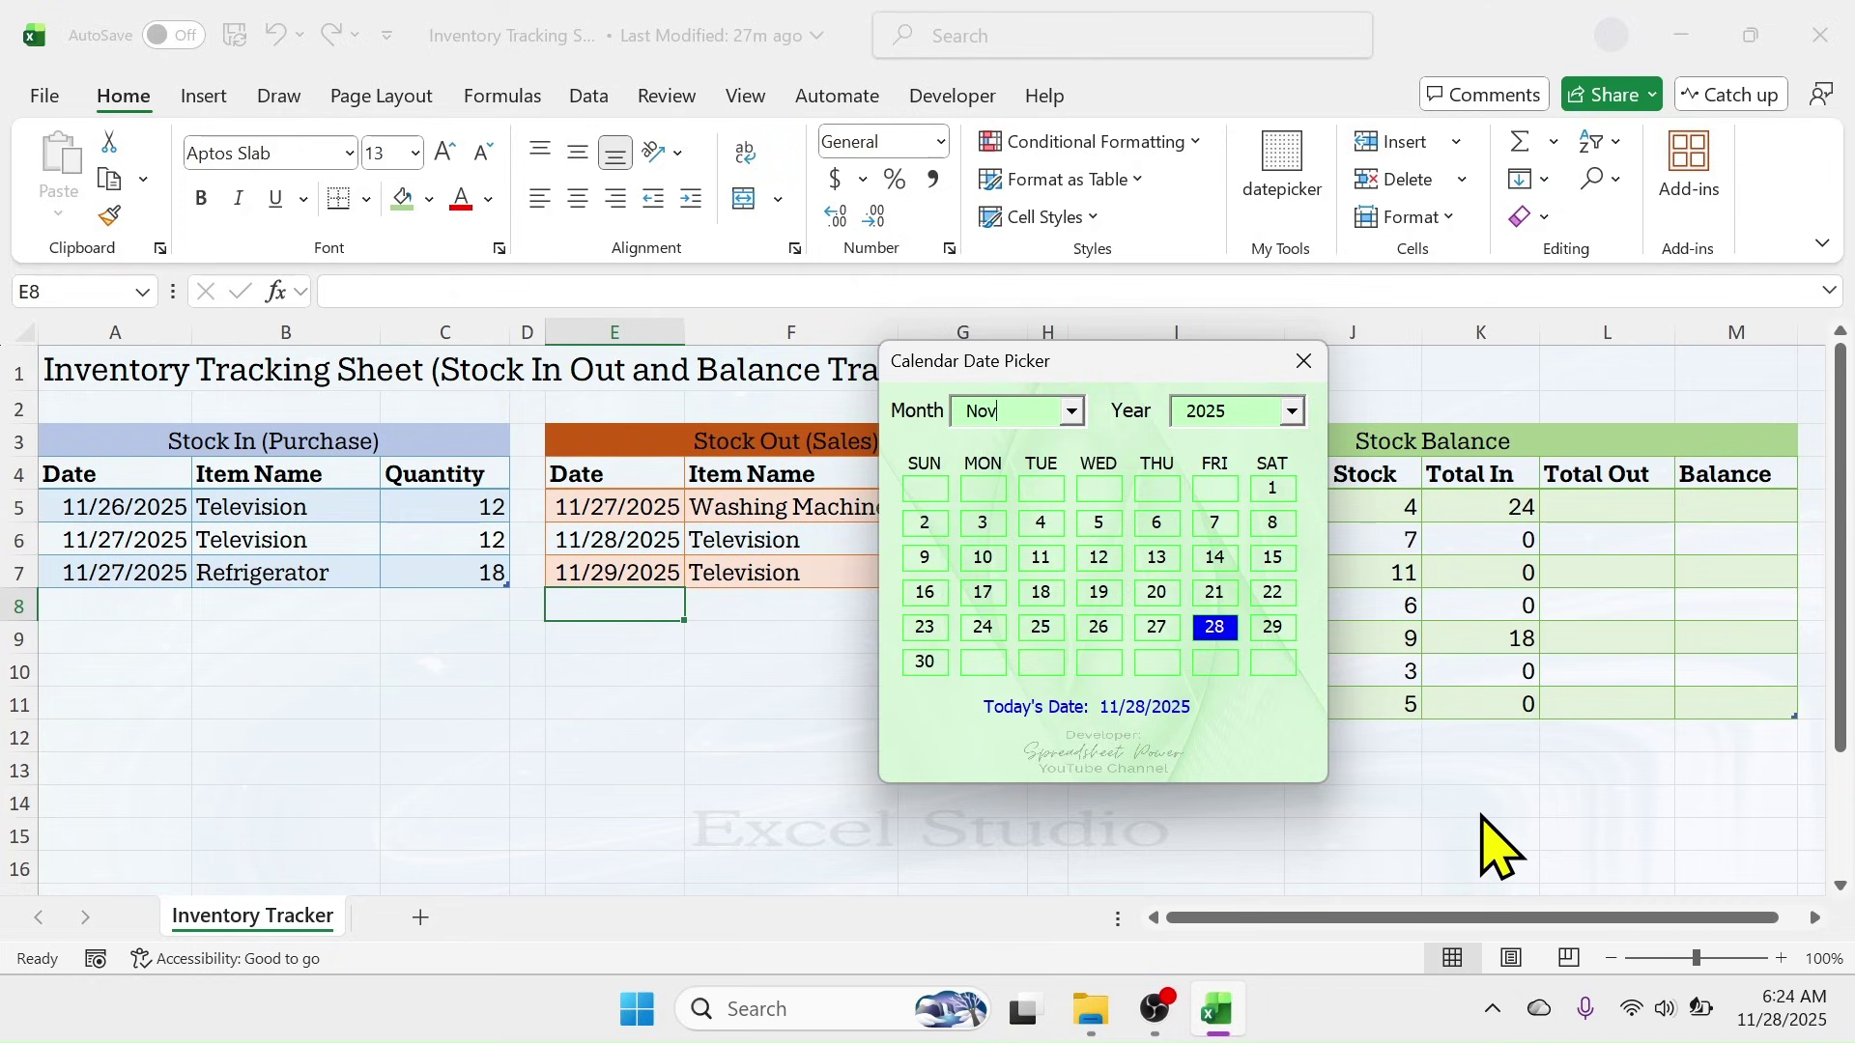
{"action": "mouse_move", "coordinate": [1114, 358]}
{"action": "left_mouse_down"}
{"action": "mouse_move", "coordinate": [1018, 443]}
{"action": "mouse_move", "coordinate": [1197, 426]}
{"action": "mouse_move", "coordinate": [1123, 353]}
{"action": "left_mouse_up"}
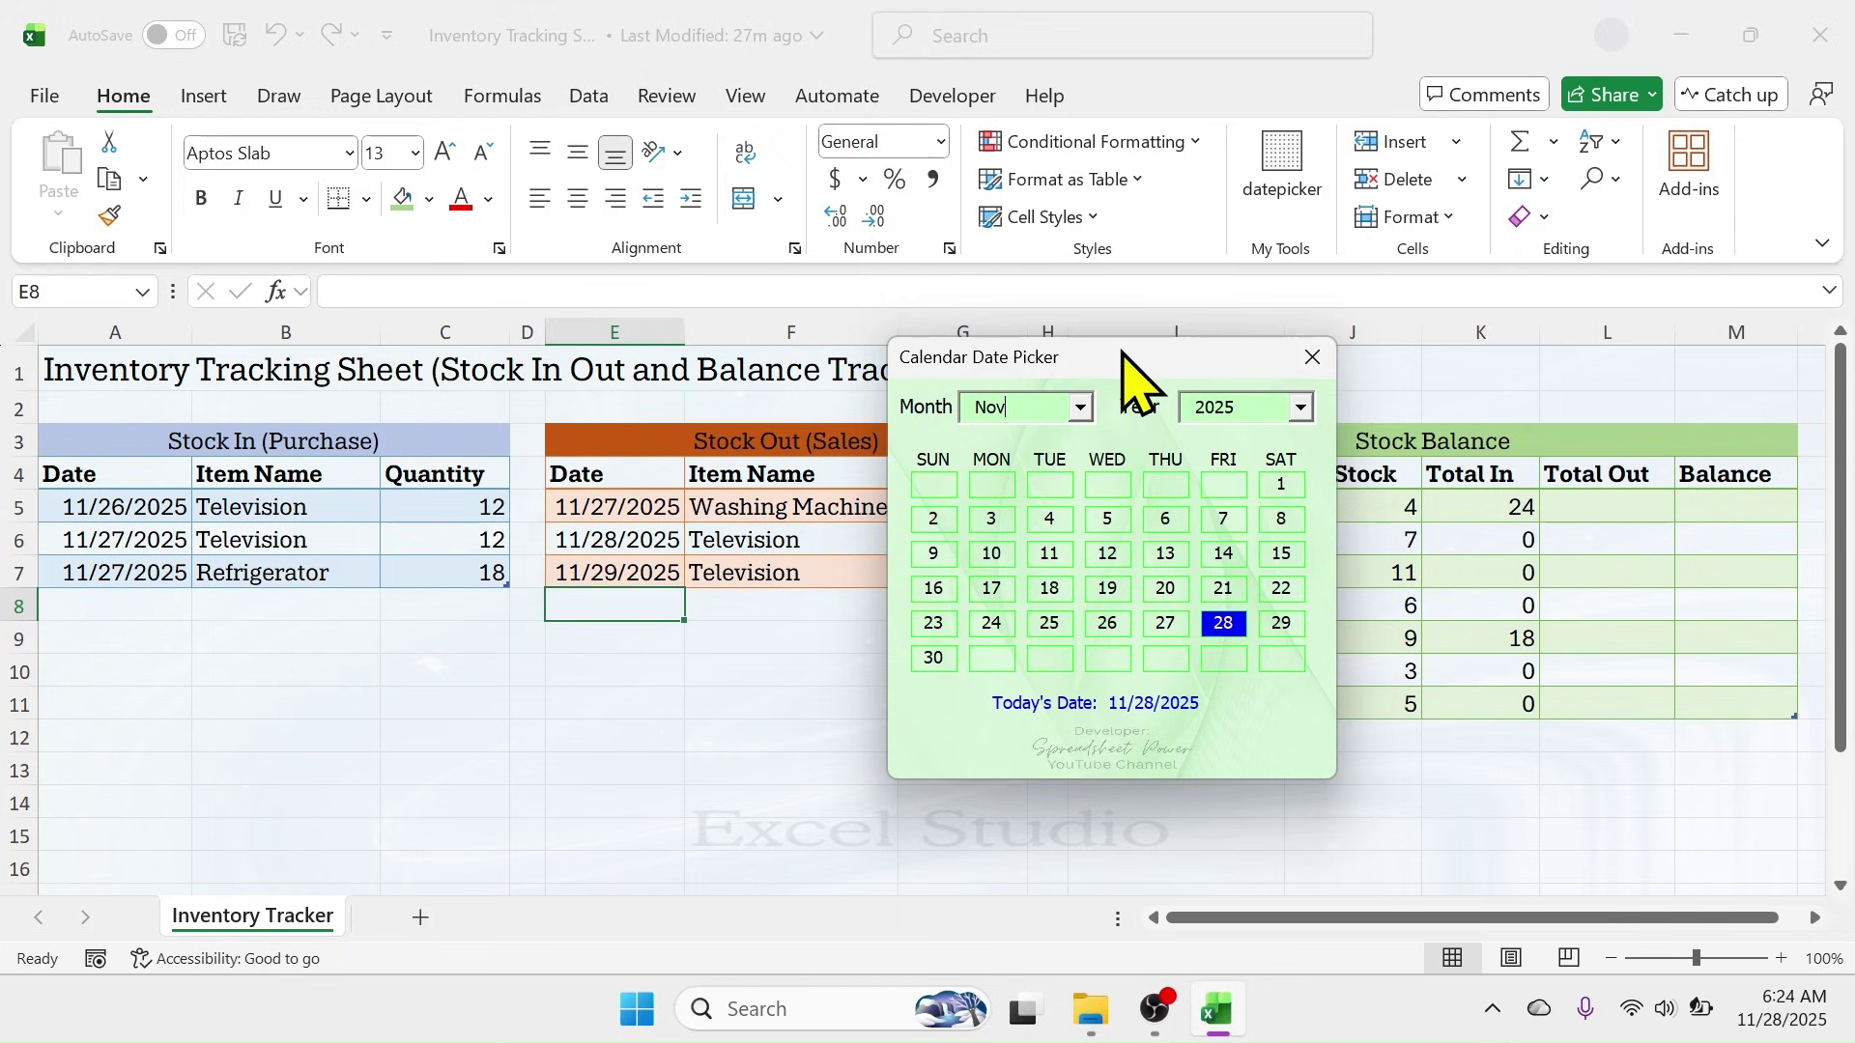
{"action": "left_click", "coordinate": [1314, 356]}
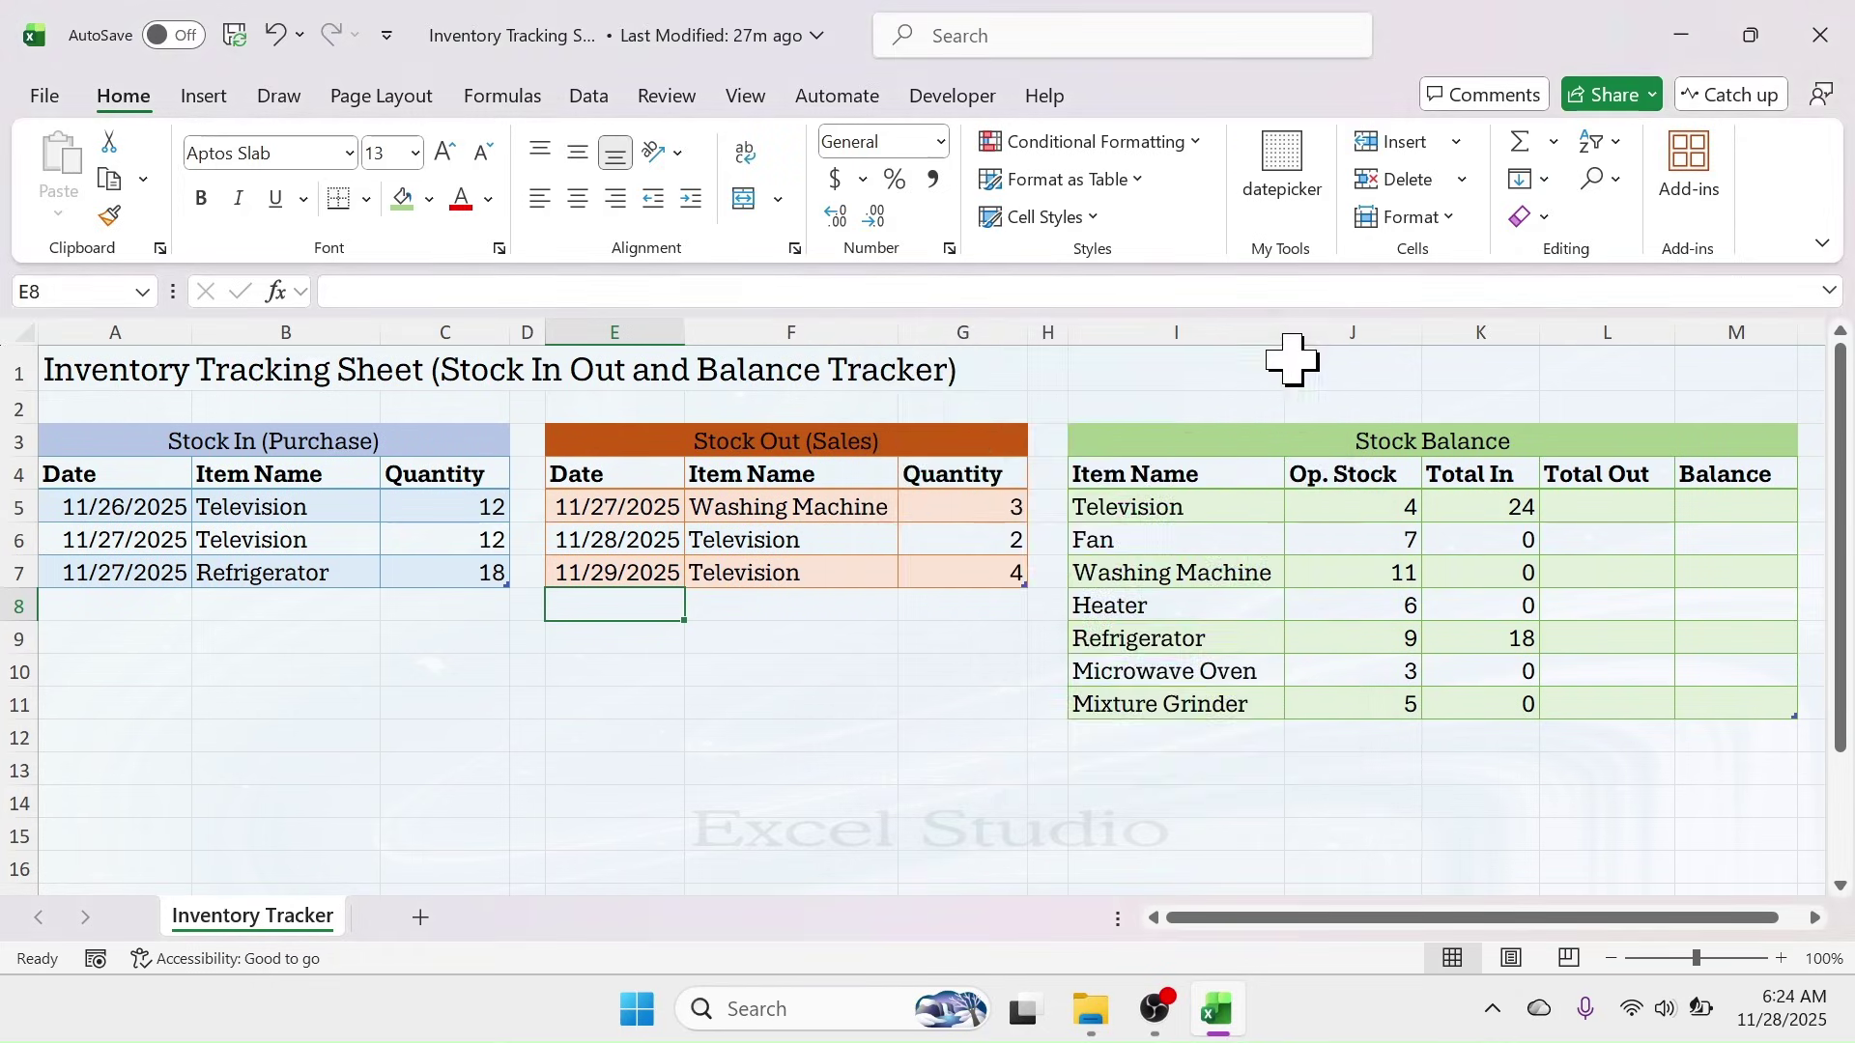
- Start a SUMIF formula in the Television row's Total Out cell L5 with stock_out[Item Name] as the range
{"action": "left_click", "coordinate": [1604, 506]}
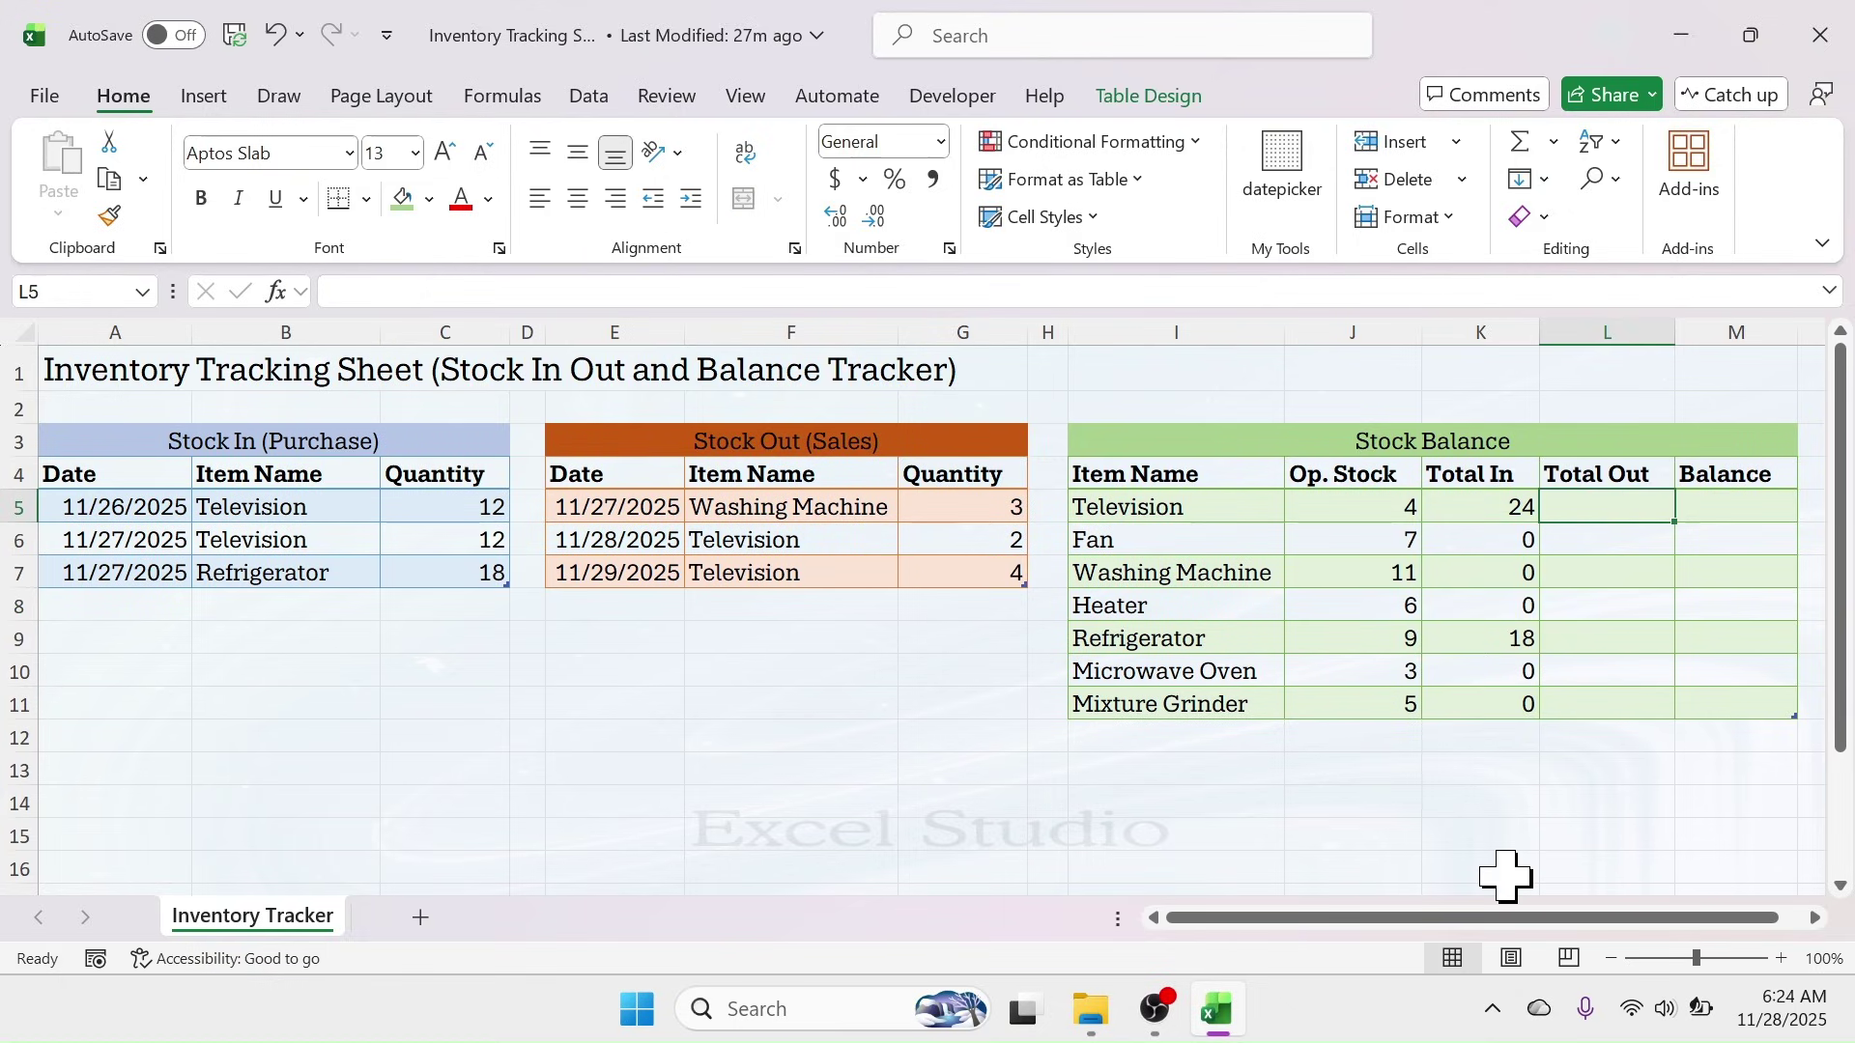
{"action": "type", "text": "=SUMI"}
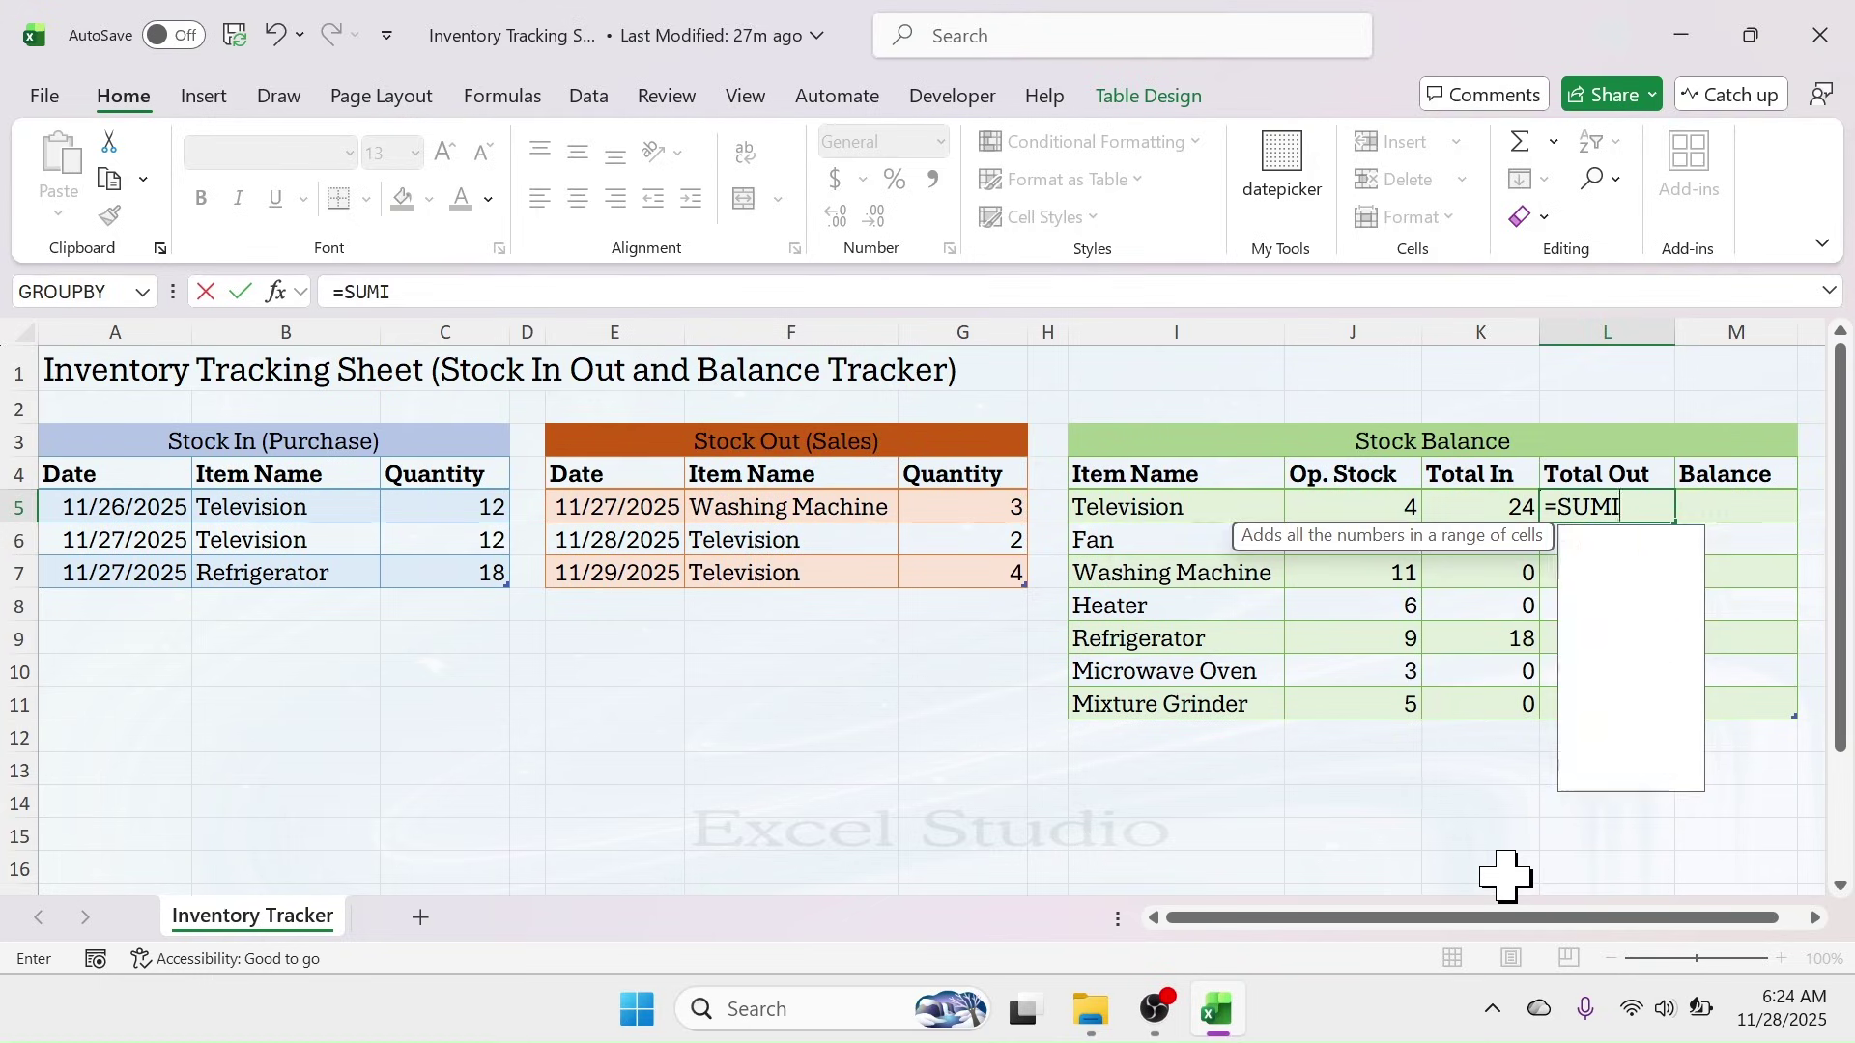
{"action": "type", "text": "F("}
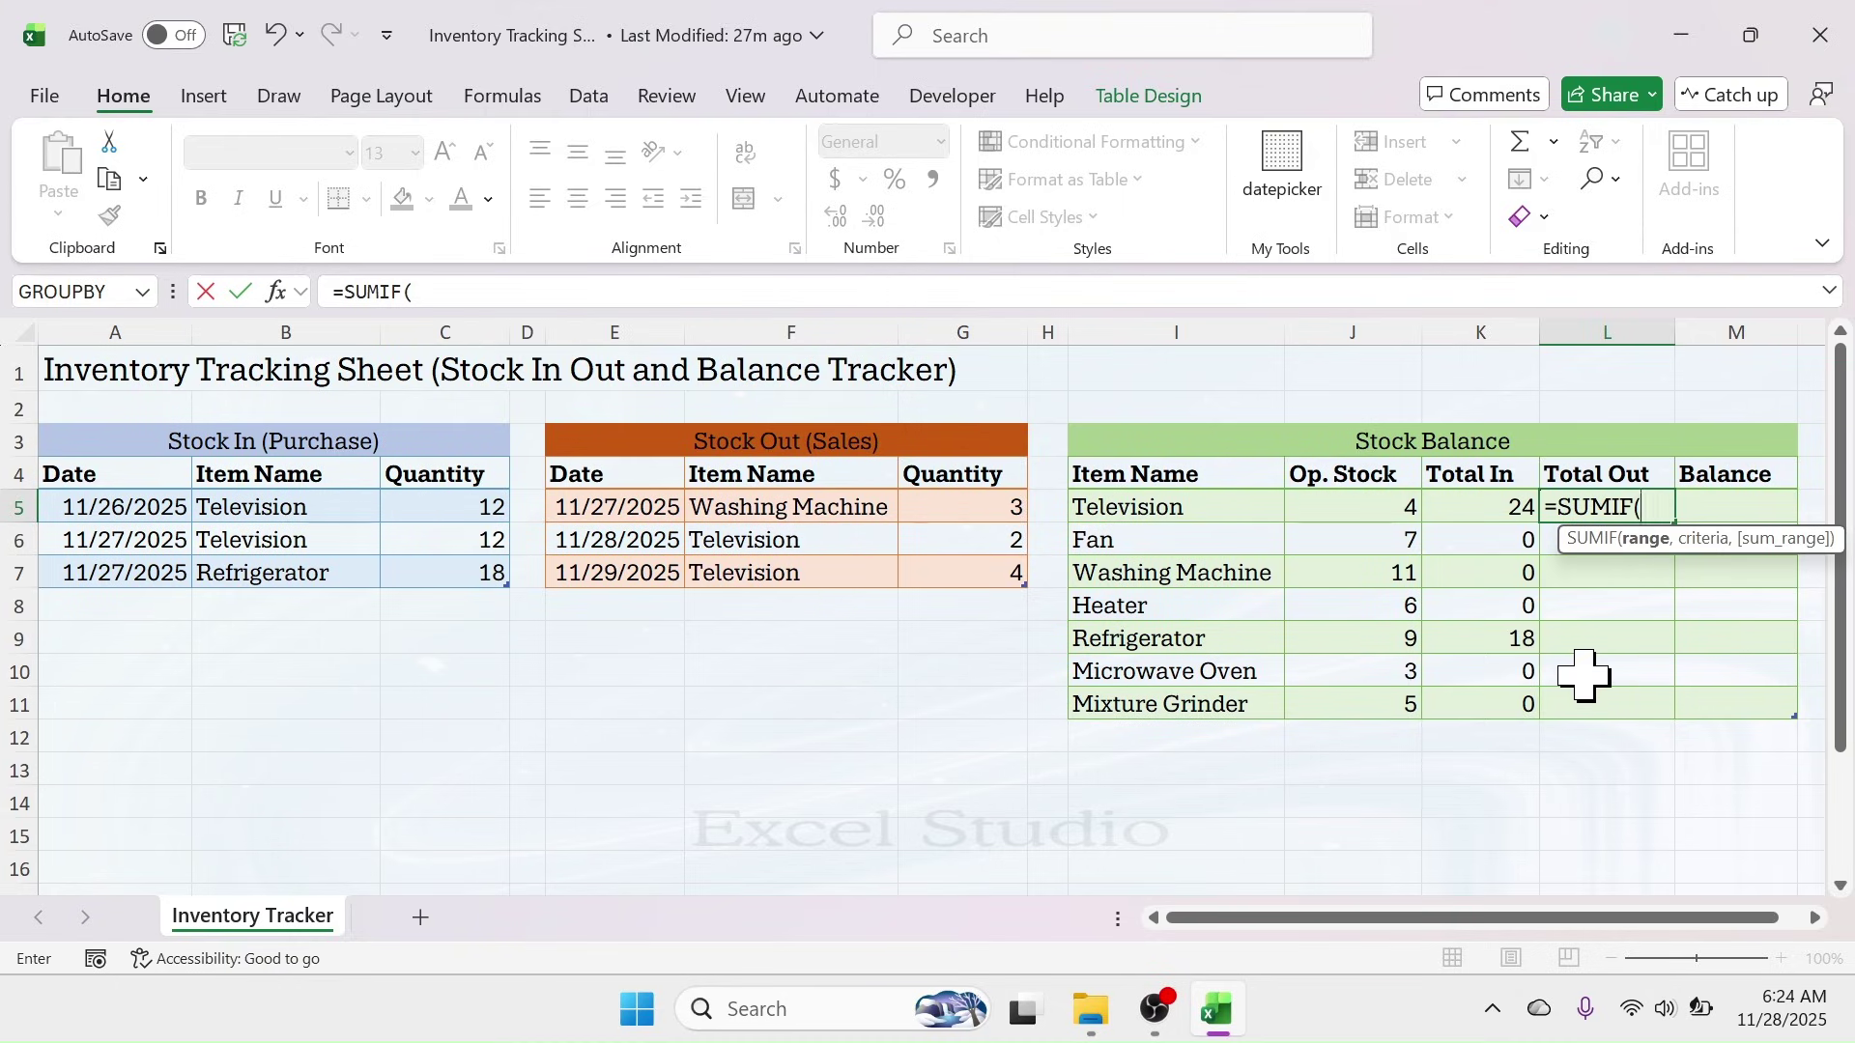
{"action": "type", "text": "stock"}
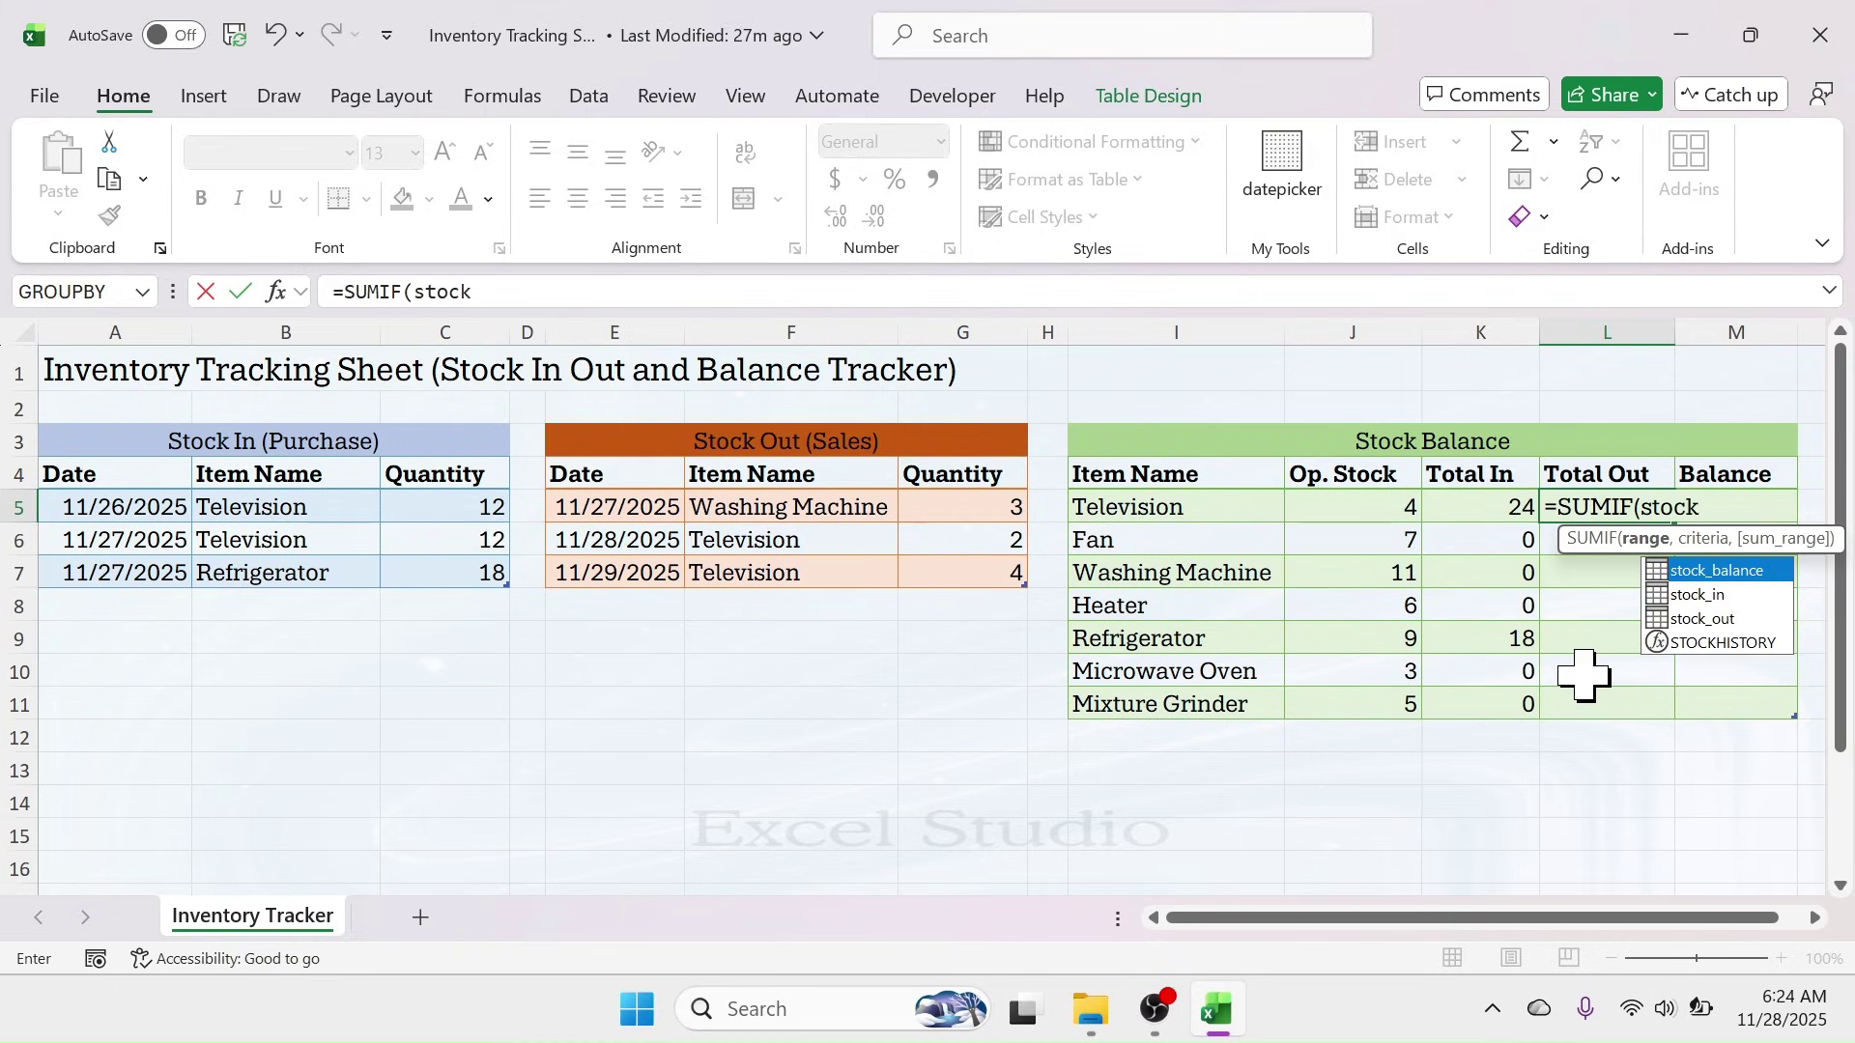
{"action": "double_click", "coordinate": [1701, 619]}
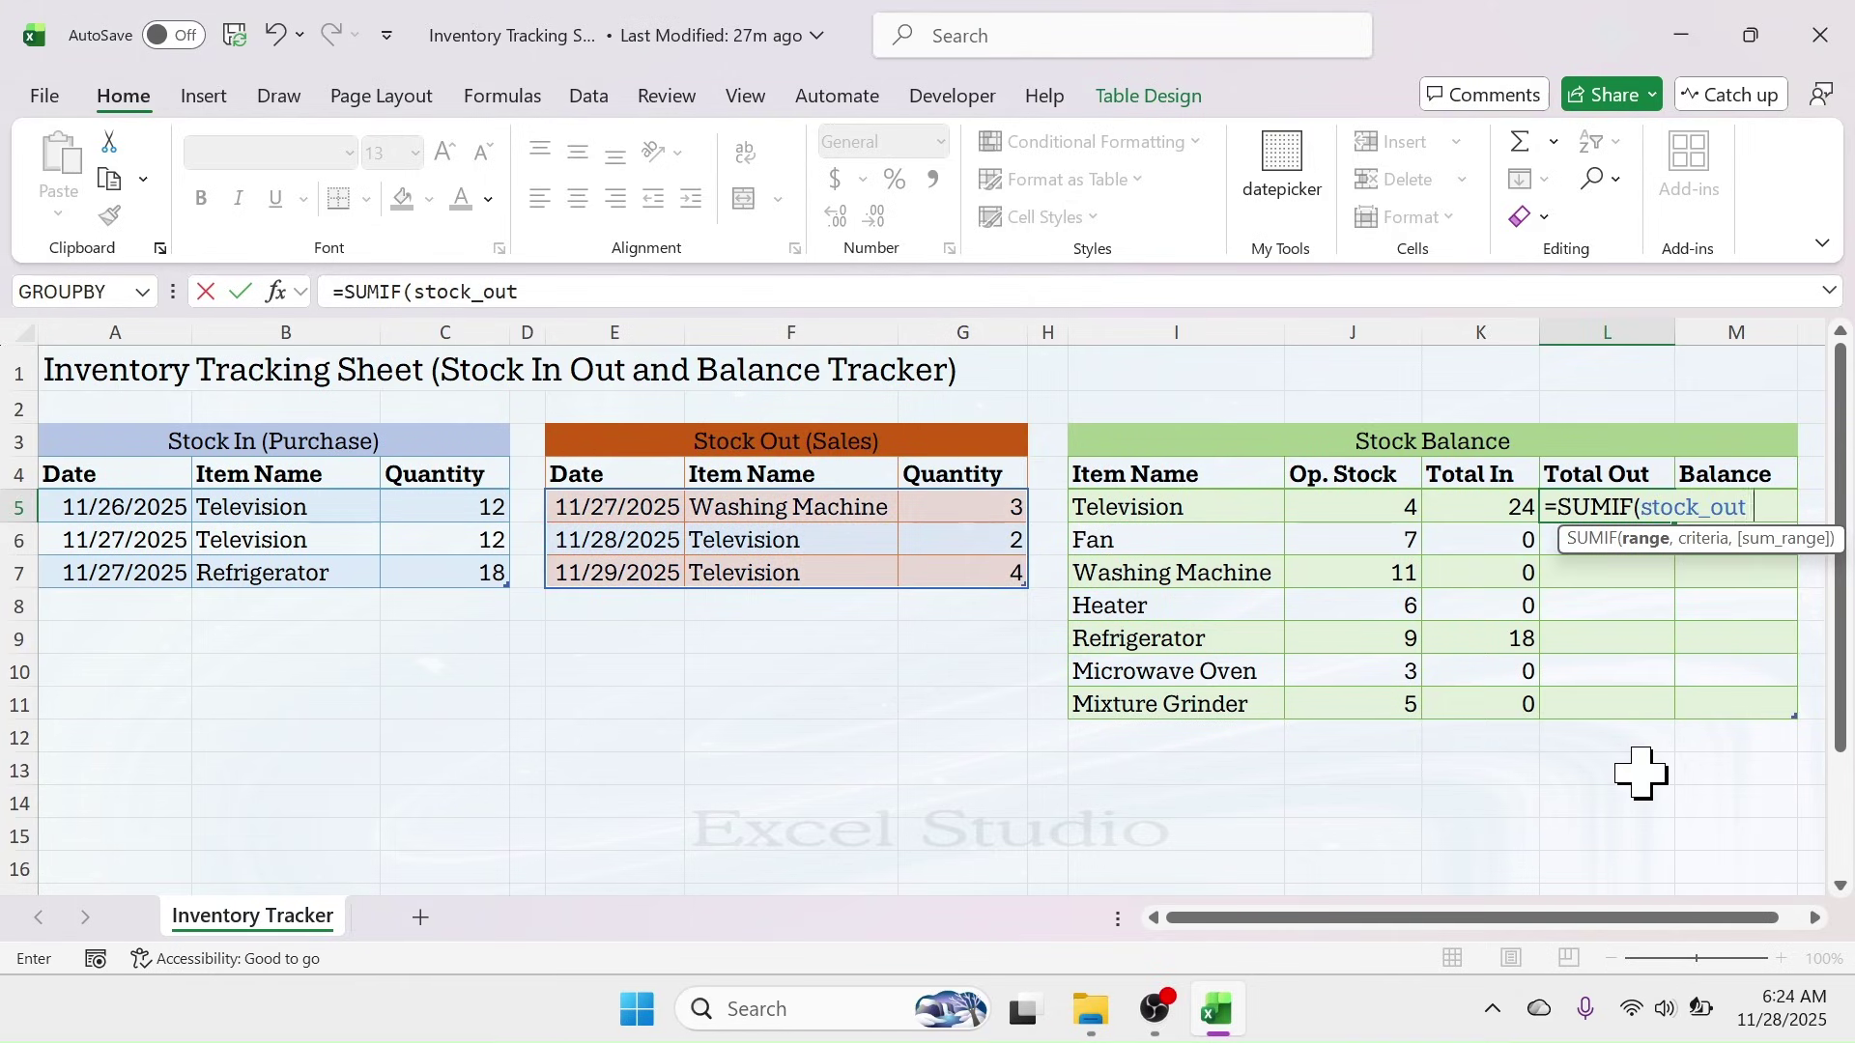
{"action": "type", "text": "["}
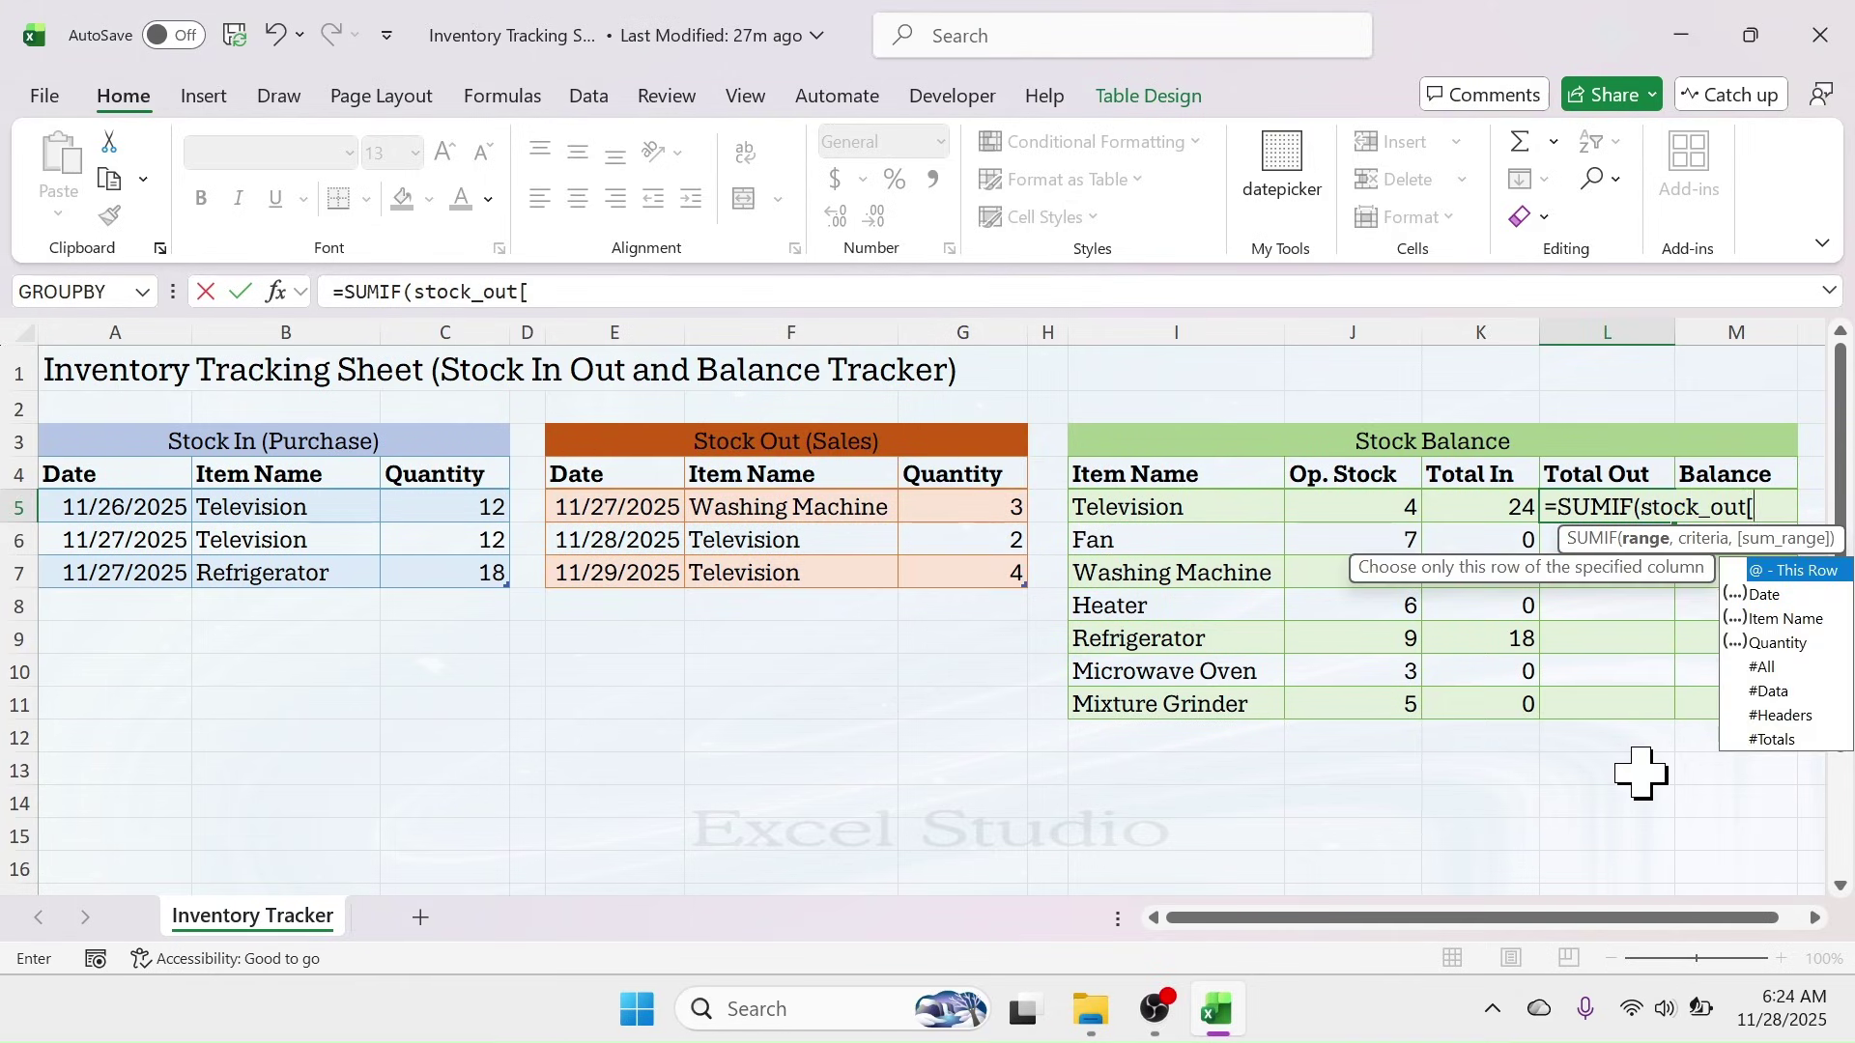
{"action": "double_click", "coordinate": [1785, 619]}
{"action": "type", "text": "]"}
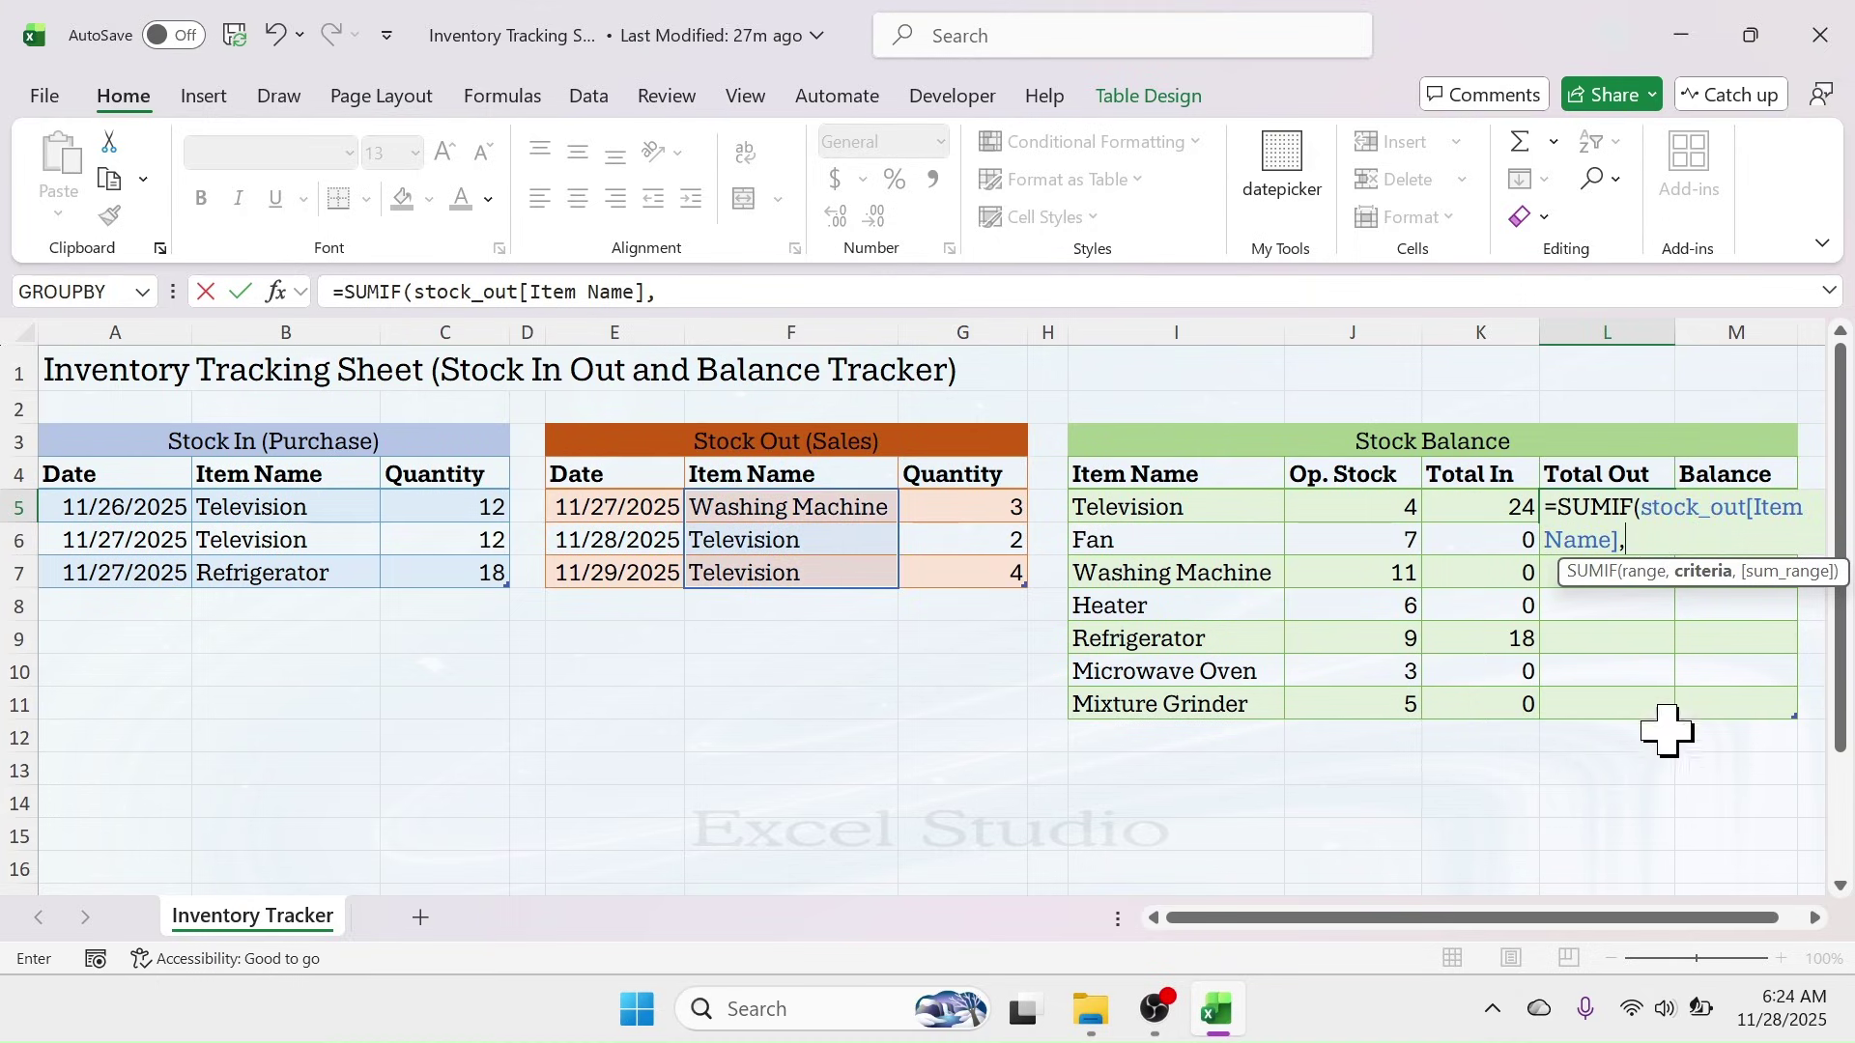
{"action": "type", "text": ","}
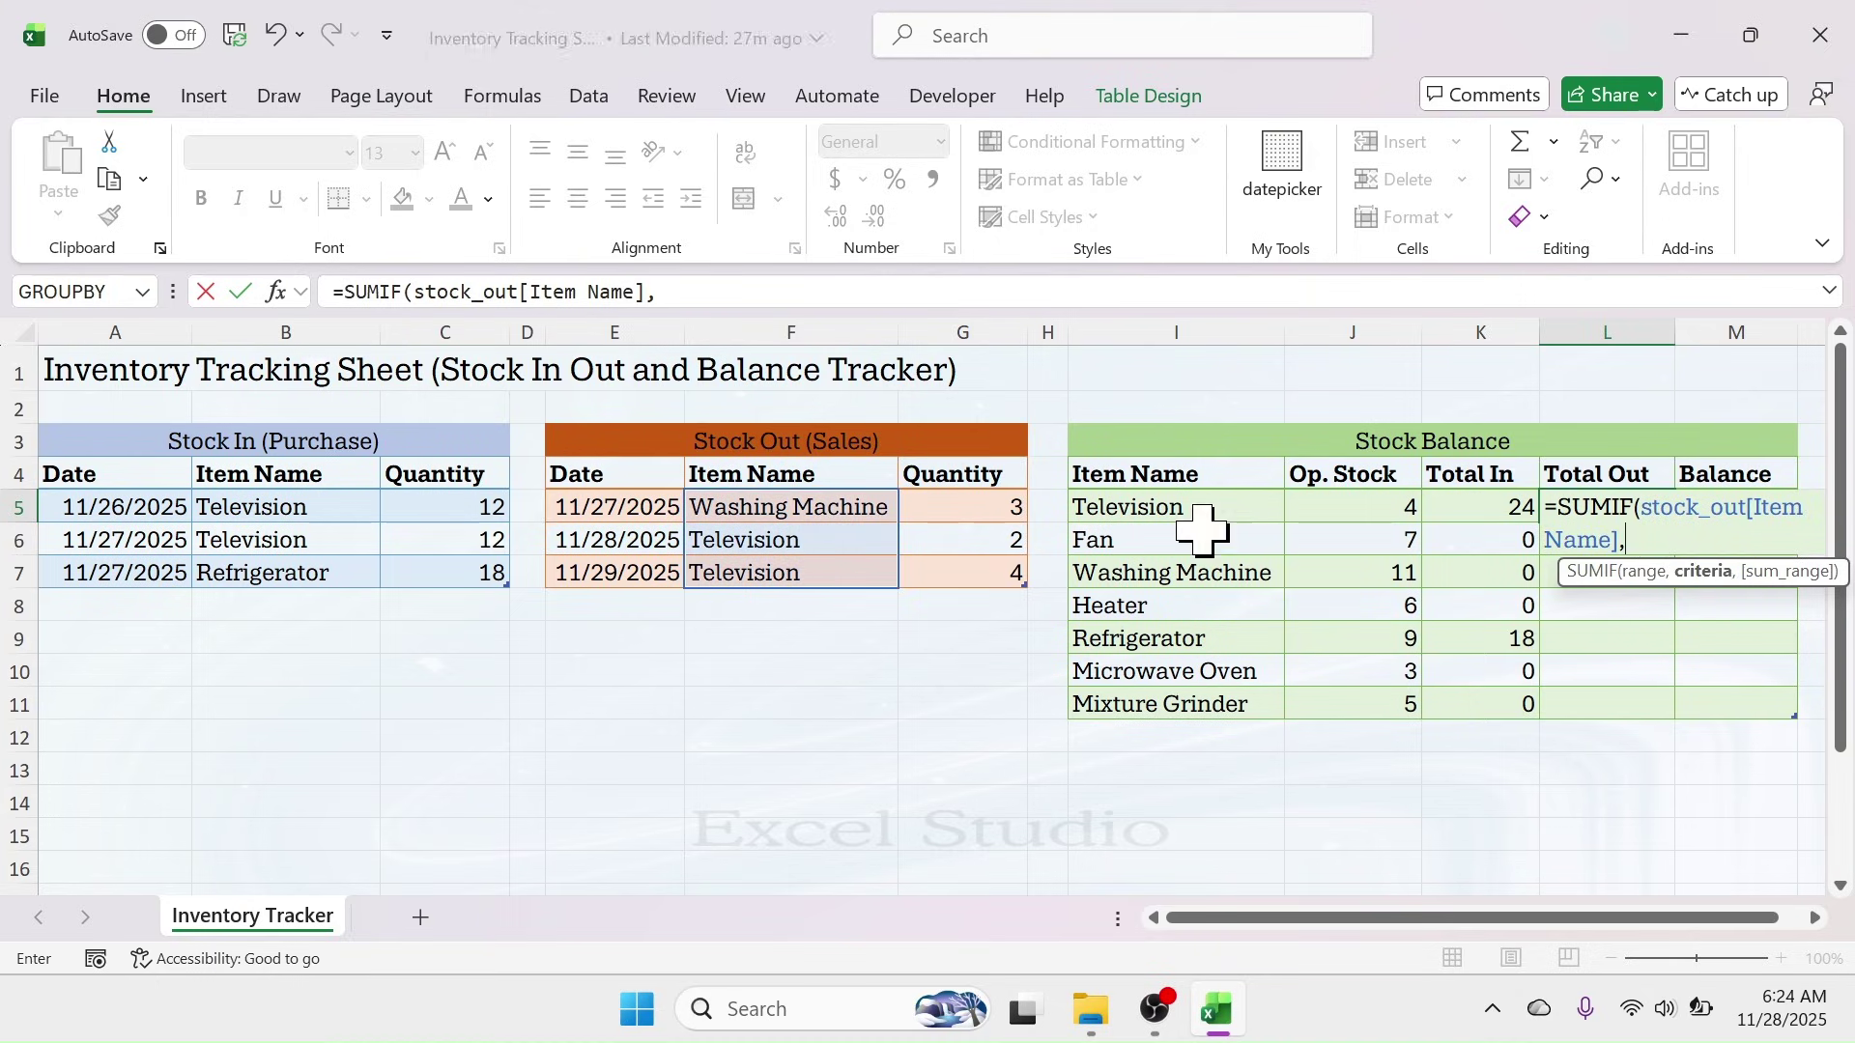
- Complete the Total Out SUMIF with [@[Item Name]] as the criteria and stock_out[Quantity] as the sum range
{"action": "left_click", "coordinate": [1082, 508]}
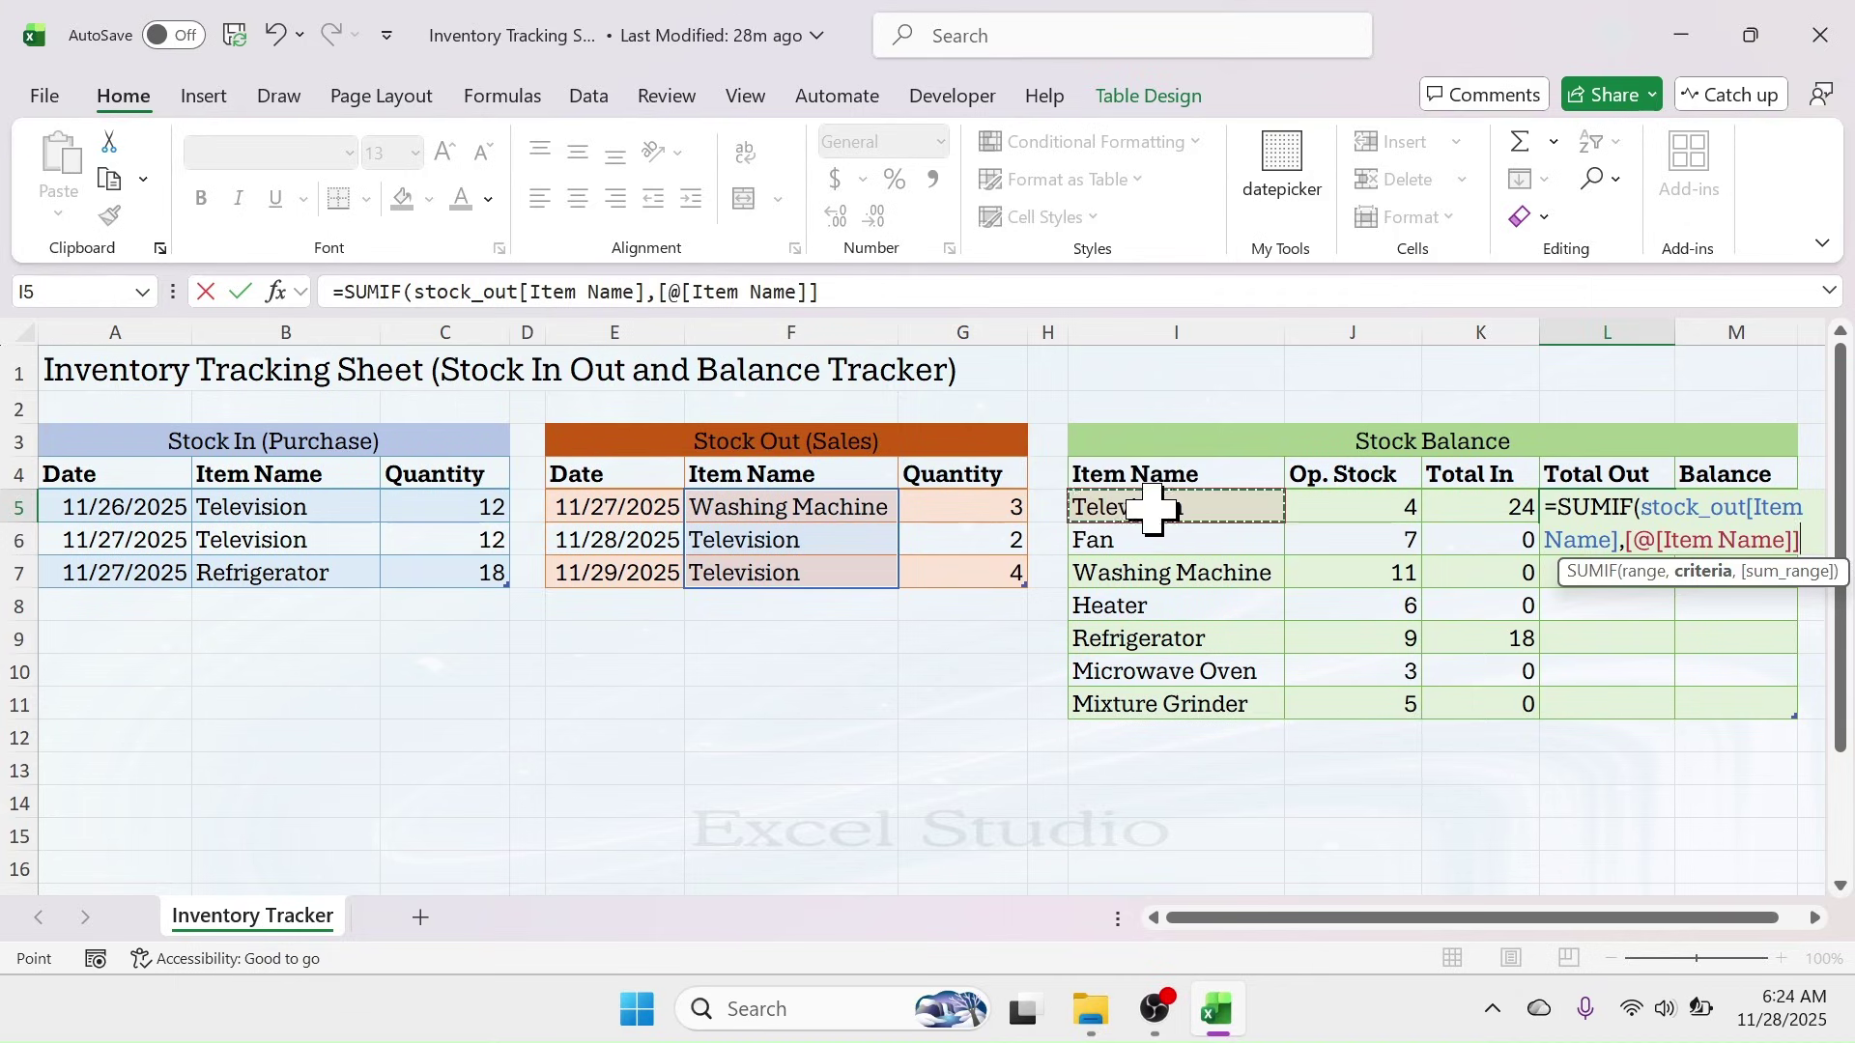
{"action": "type", "text": ","}
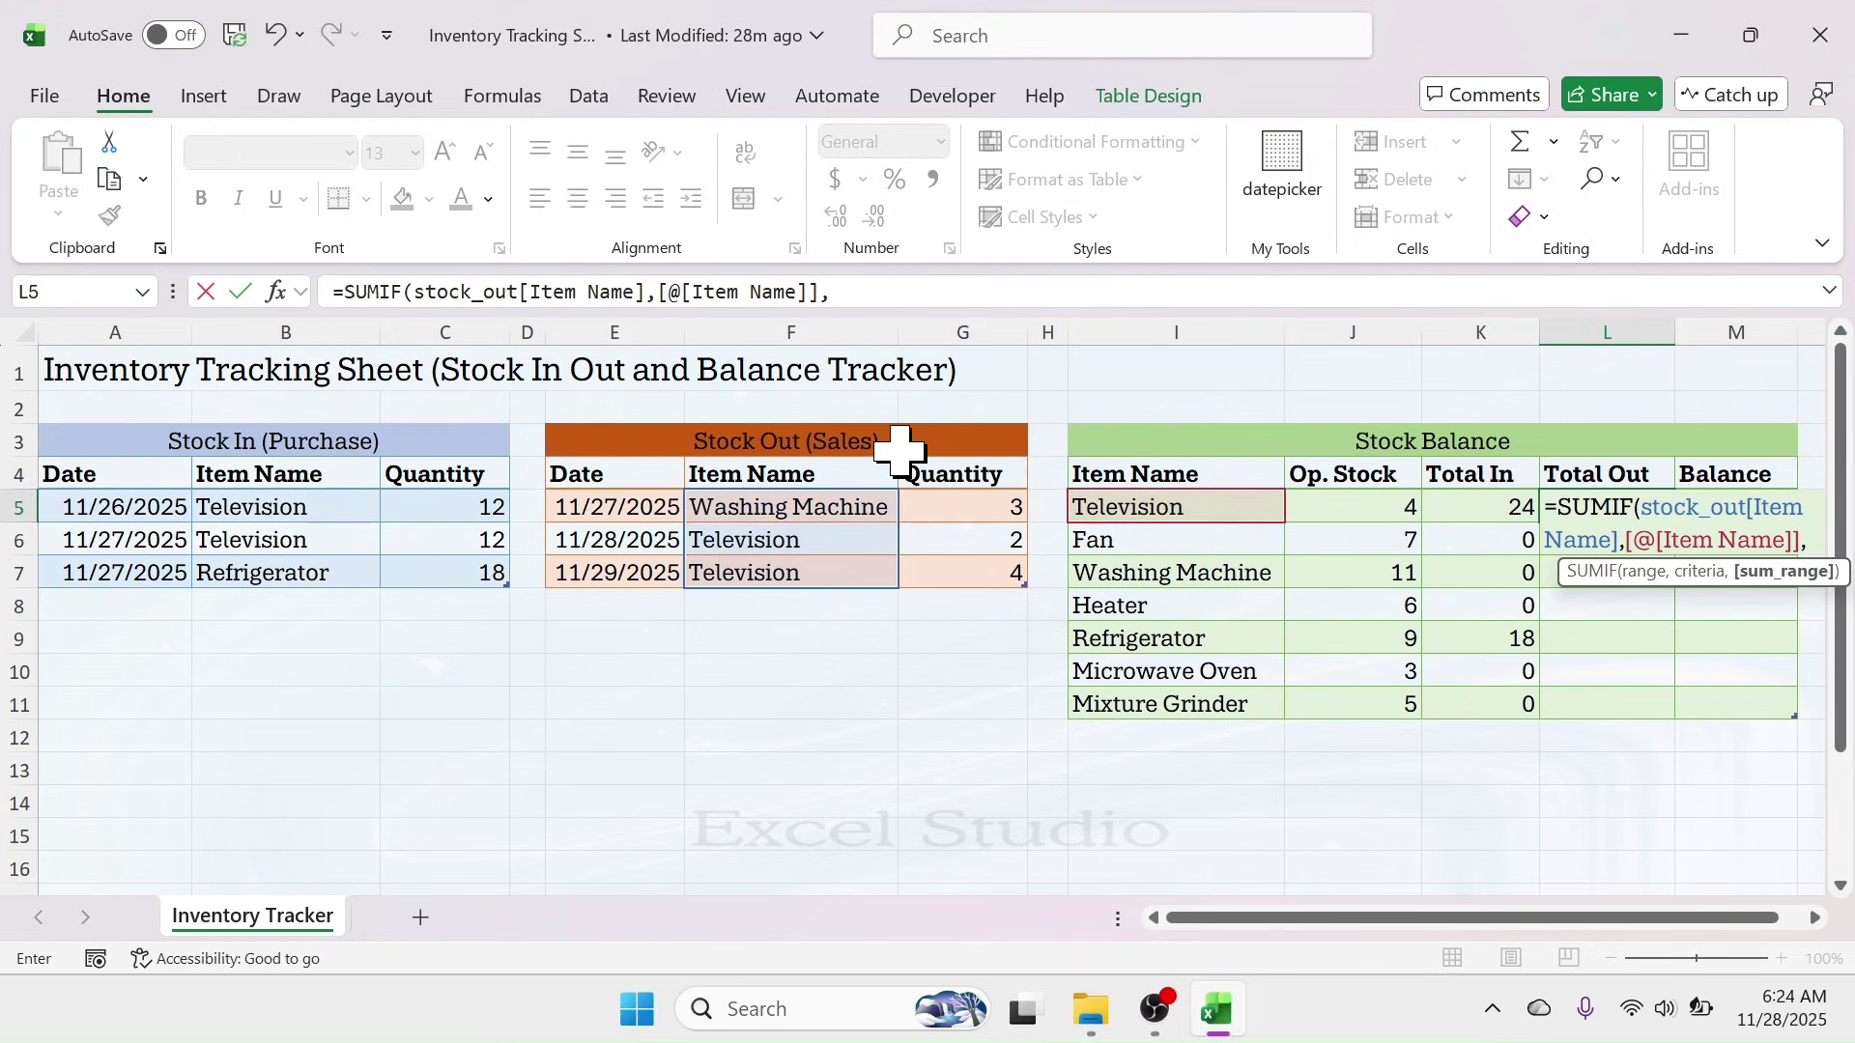
{"action": "type", "text": "stock"}
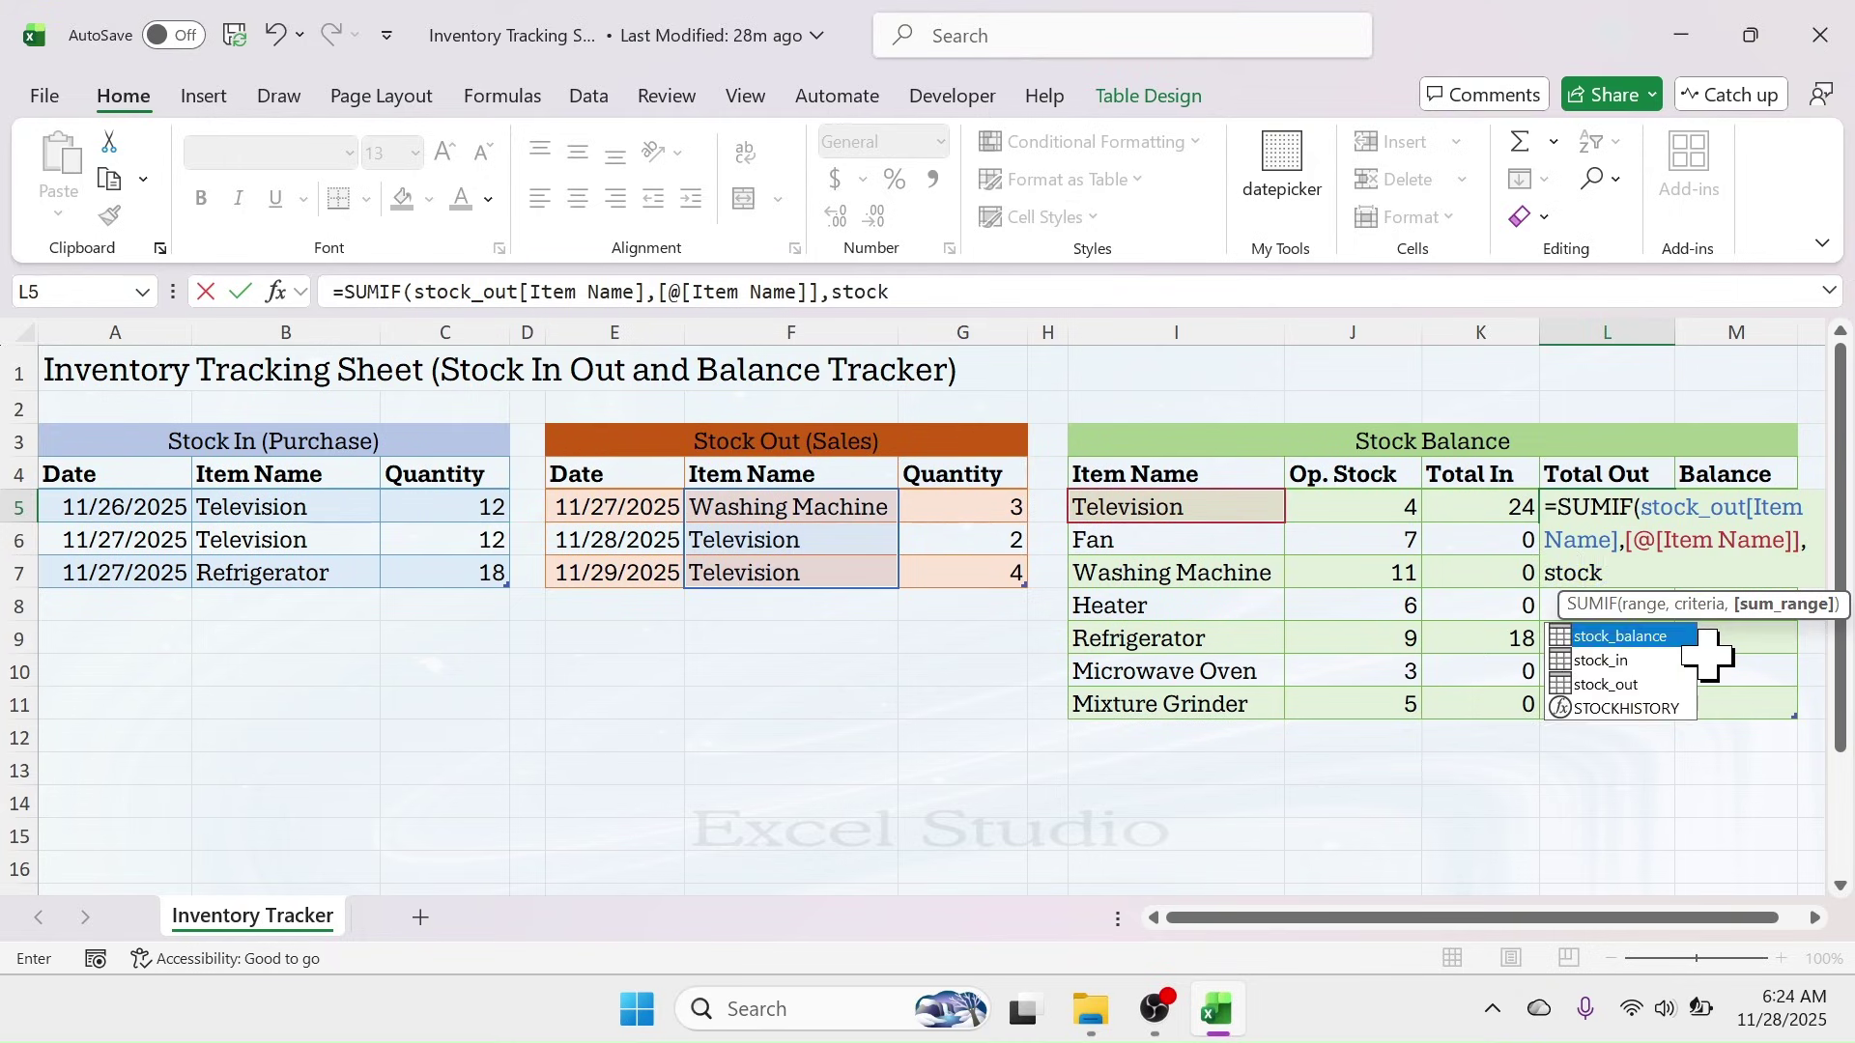
{"action": "double_click", "coordinate": [1607, 685]}
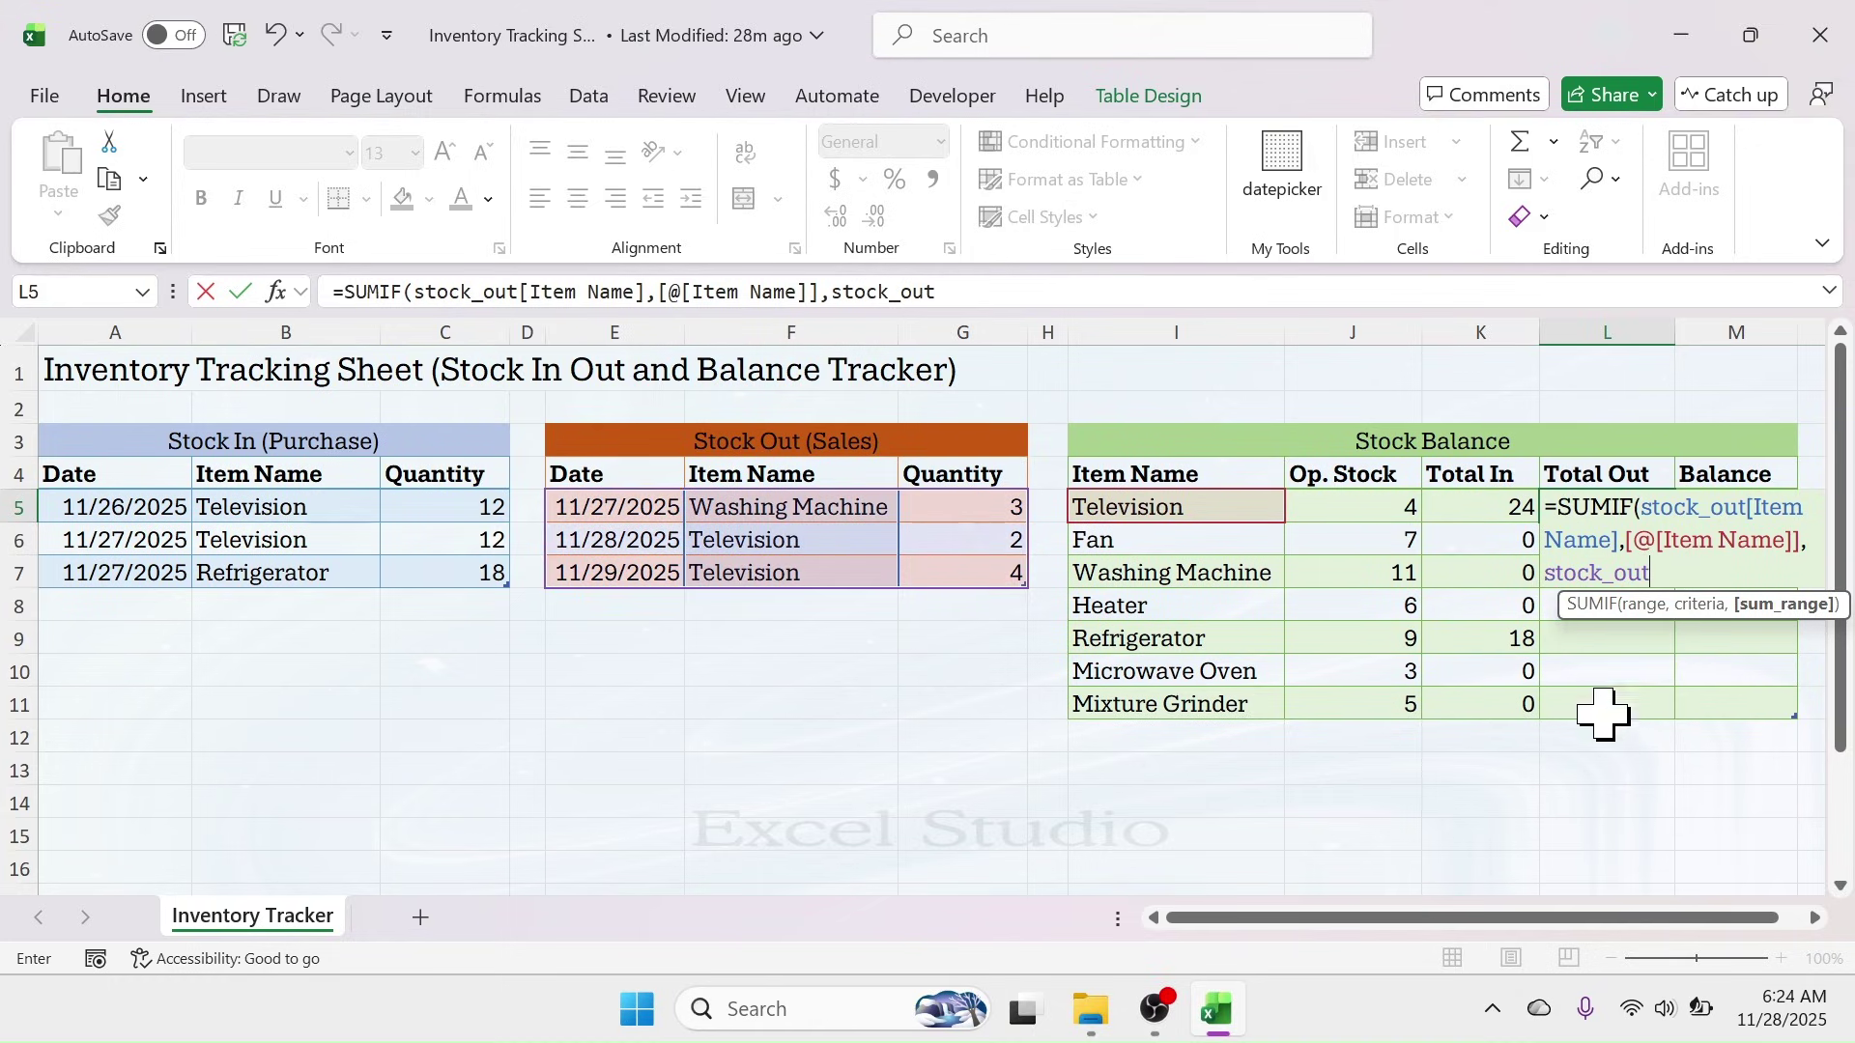
{"action": "type", "text": "["}
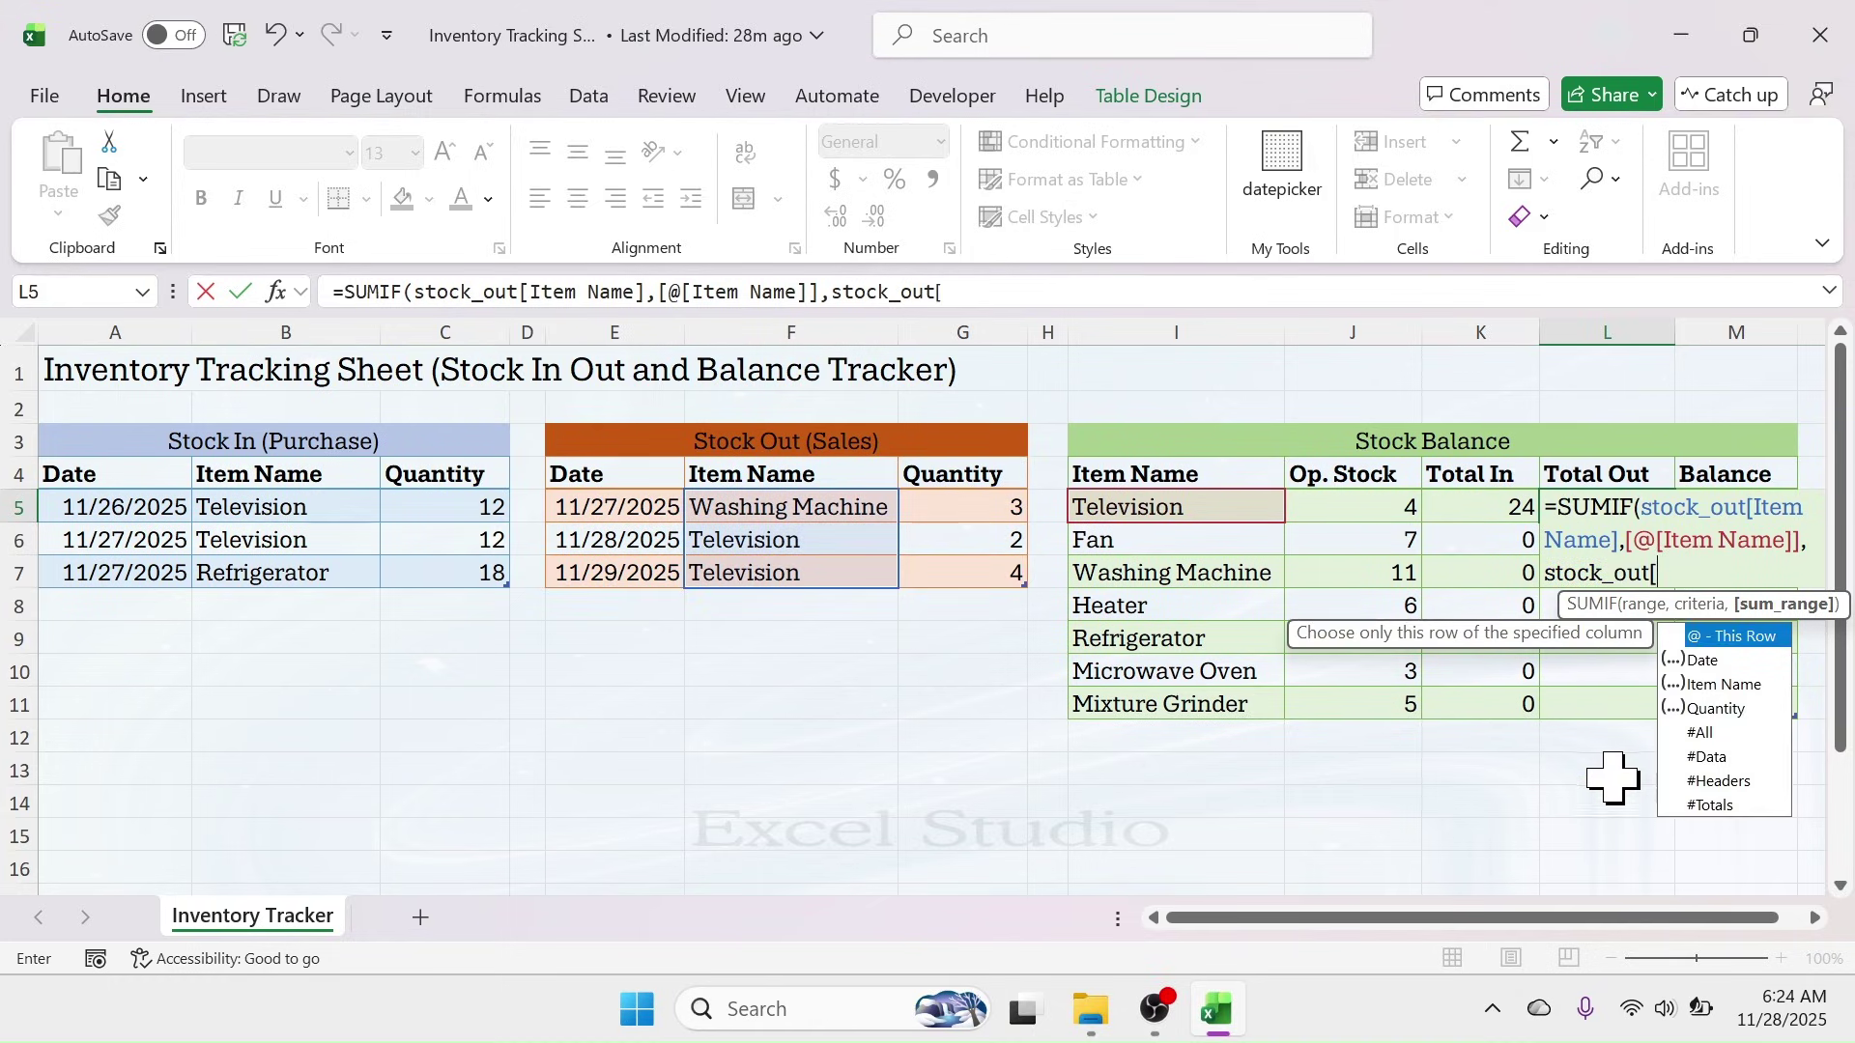
{"action": "double_click", "coordinate": [1715, 708]}
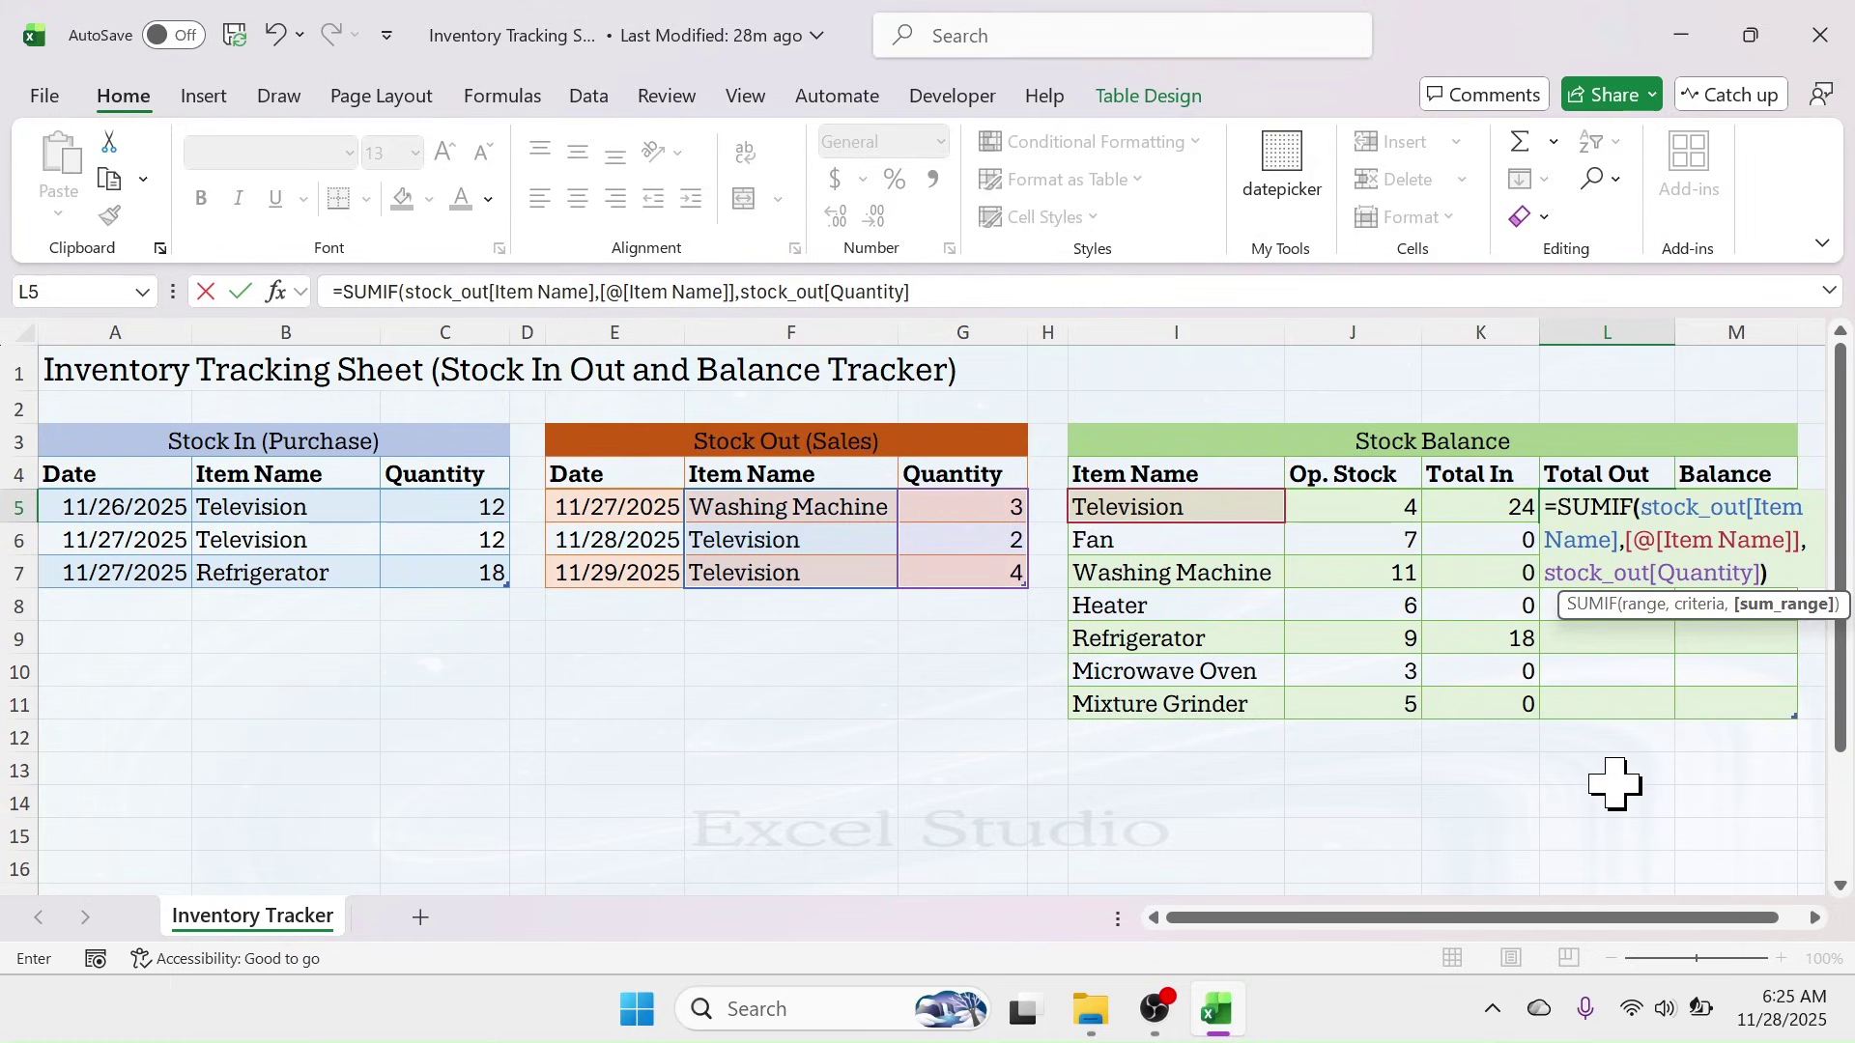
{"action": "type", "text": ")"}
{"action": "key", "text": "Return"}
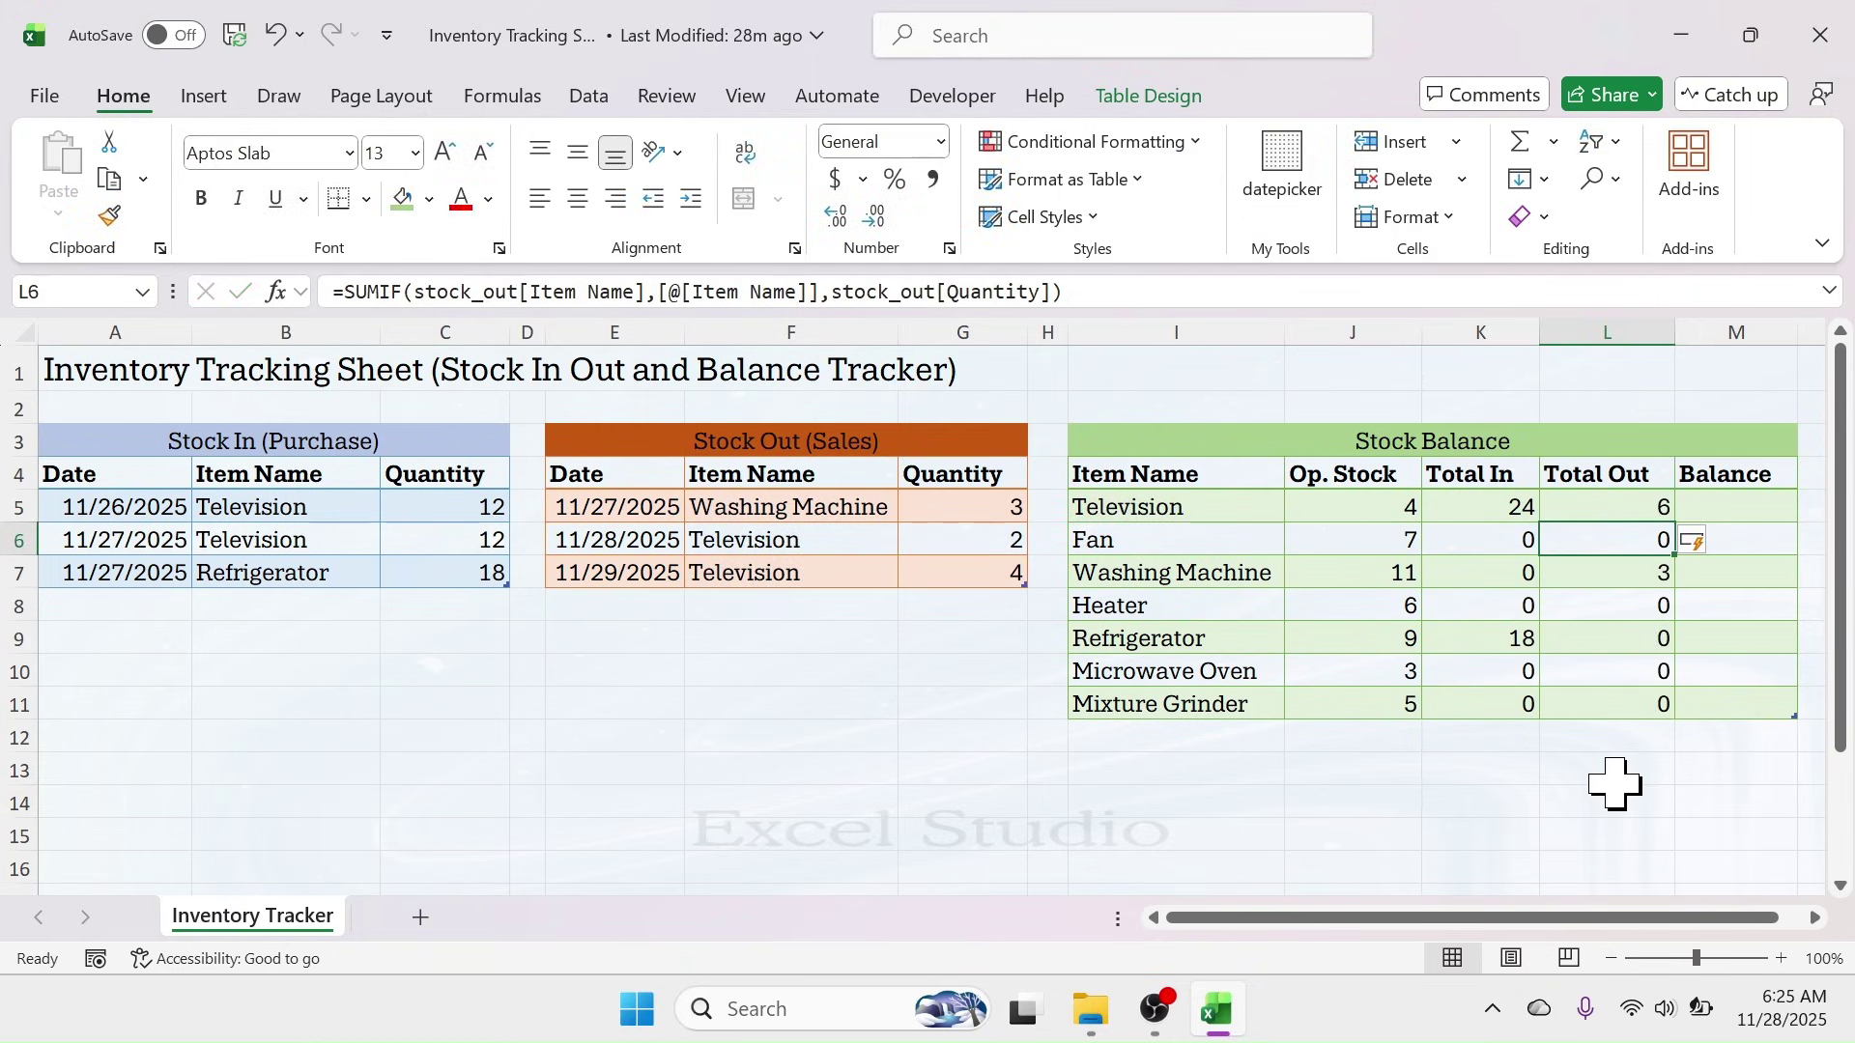
- Set the first Television quantity in Stock Out (G6) to 5 and check Television's Total Out in L5
{"action": "left_click", "coordinate": [1632, 506]}
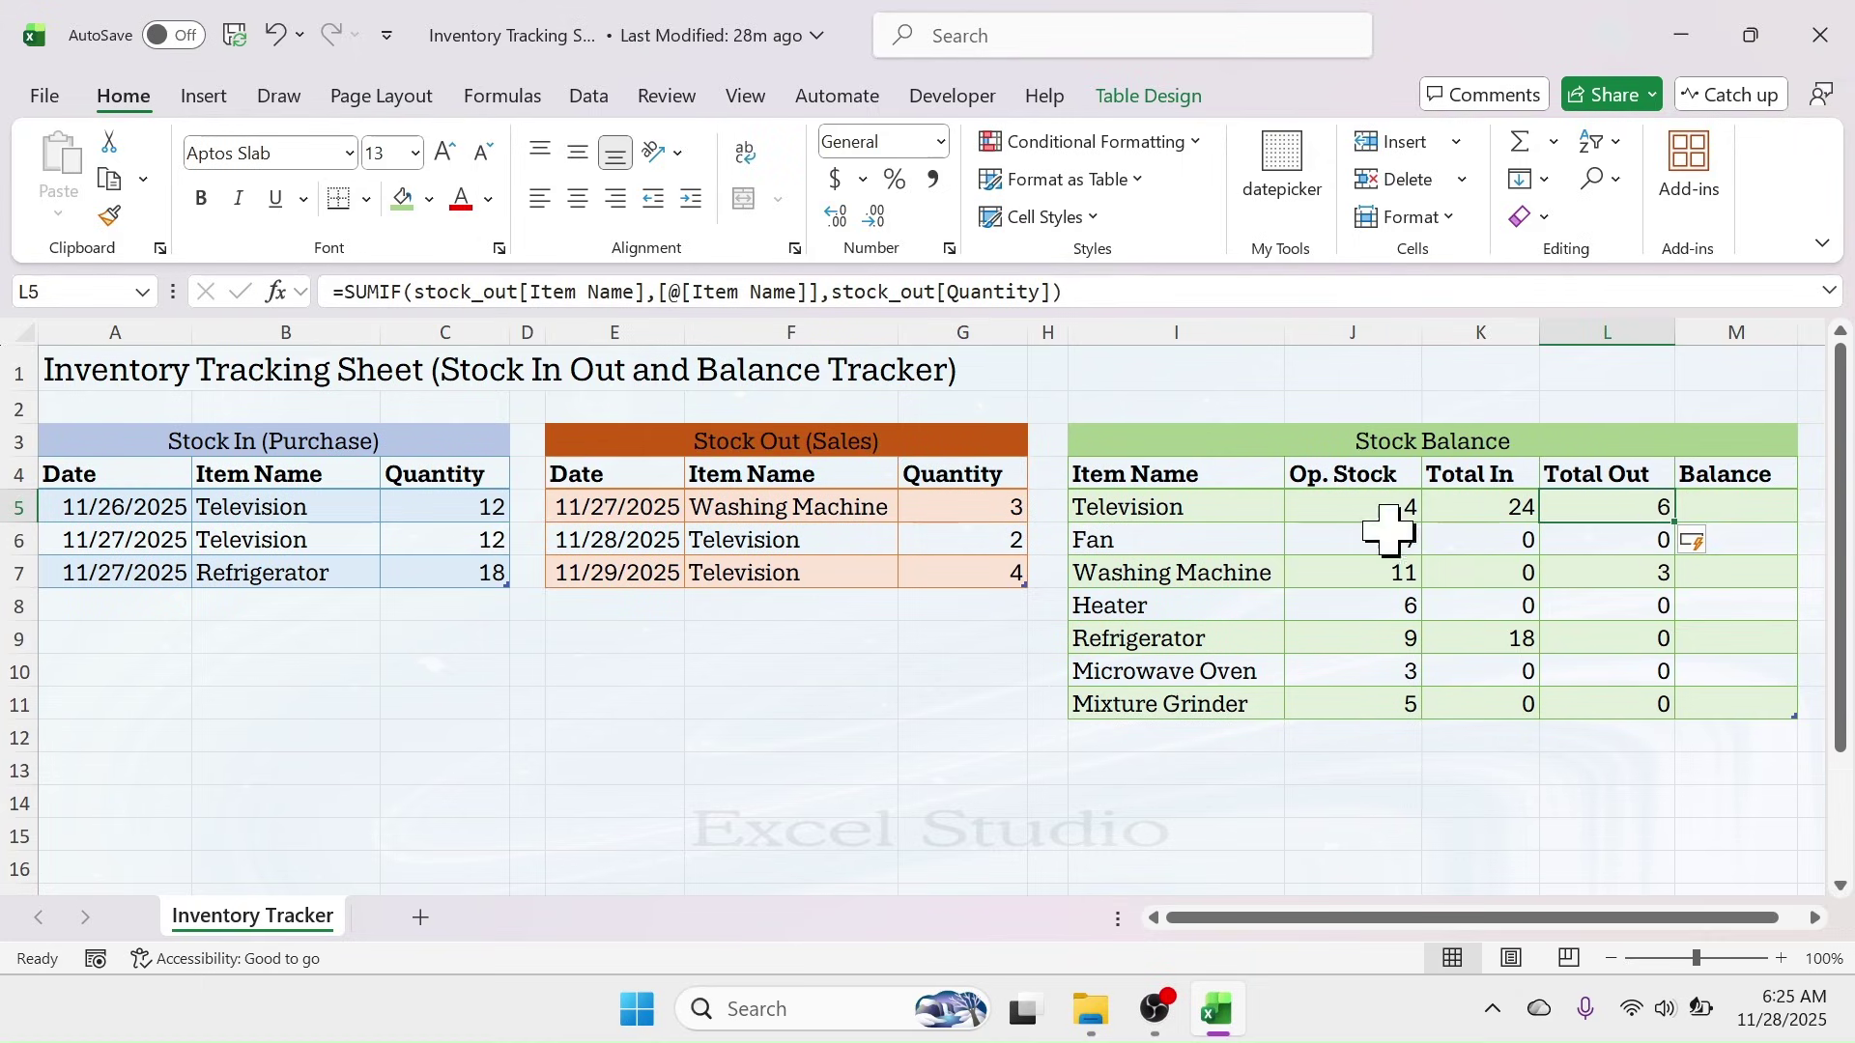
{"action": "mouse_move", "coordinate": [988, 559]}
{"action": "left_mouse_down"}
{"action": "mouse_move", "coordinate": [990, 541]}
{"action": "mouse_move", "coordinate": [986, 578]}
{"action": "left_mouse_up"}
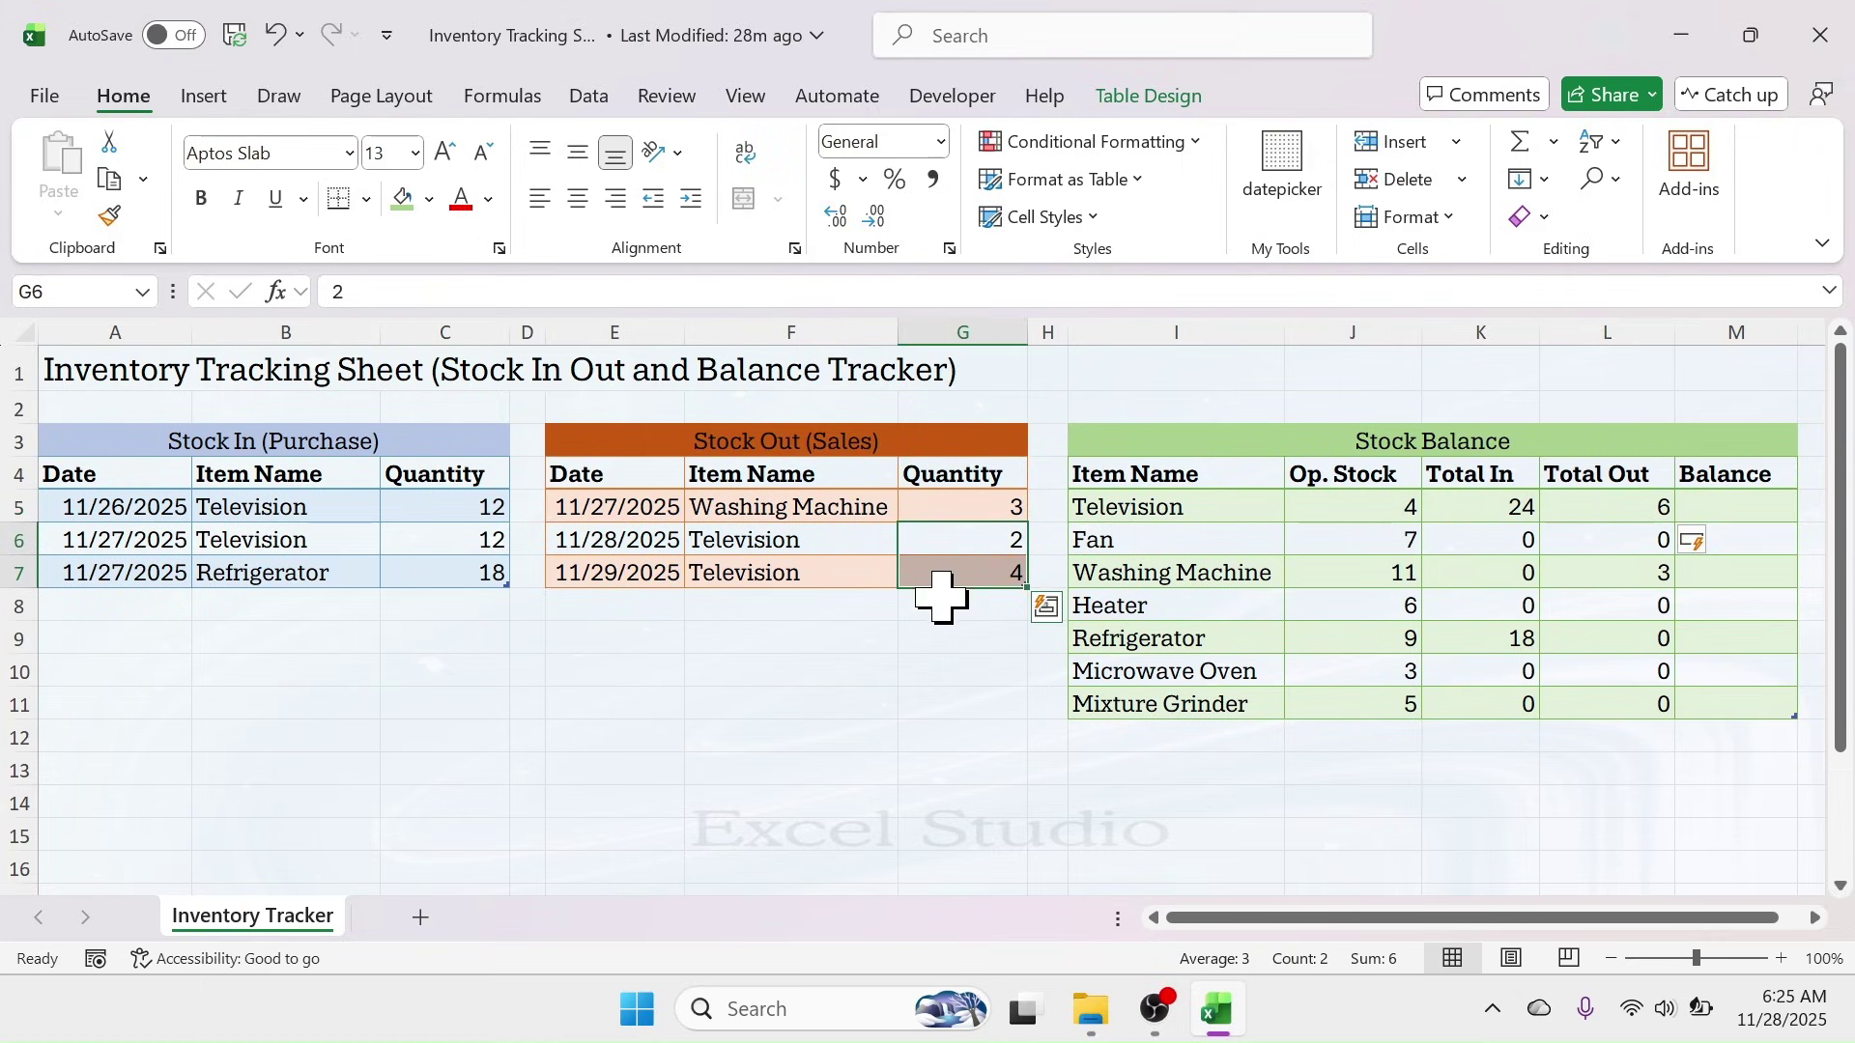
{"action": "double_click", "coordinate": [995, 541]}
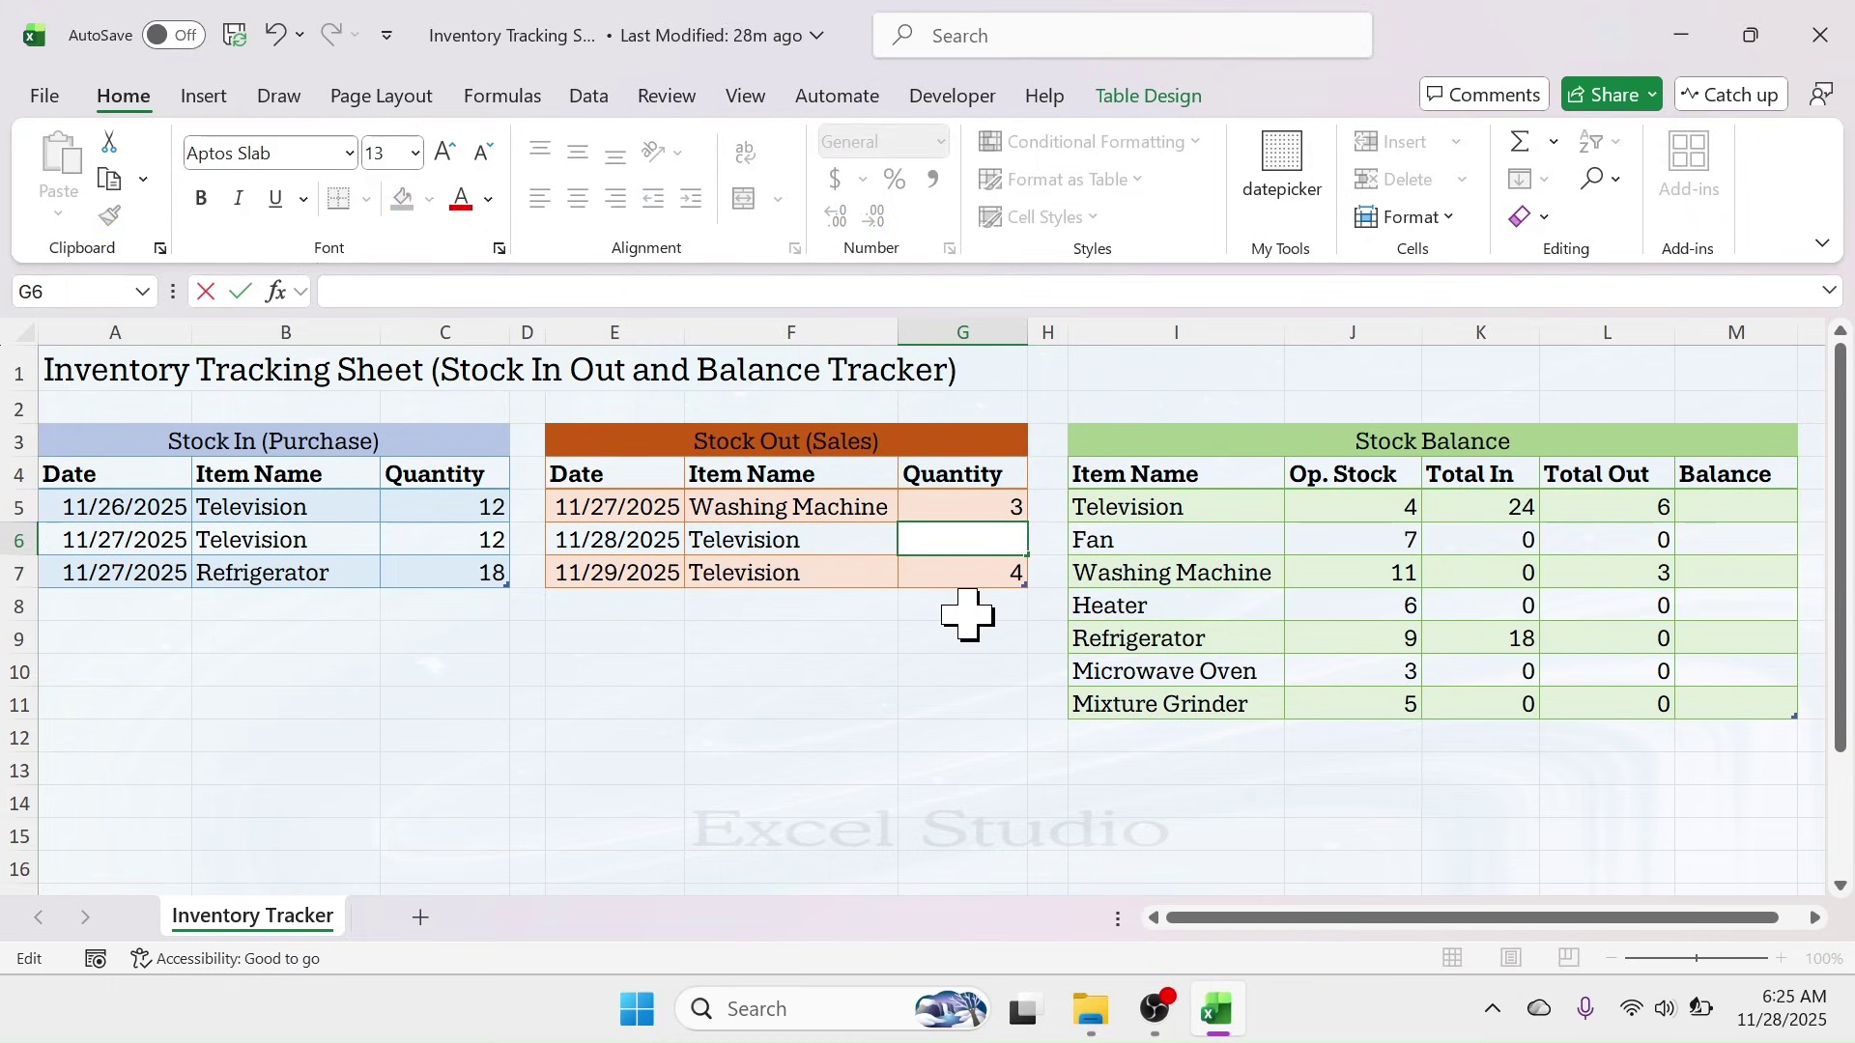
{"action": "type", "text": "5"}
{"action": "key", "text": "Return"}
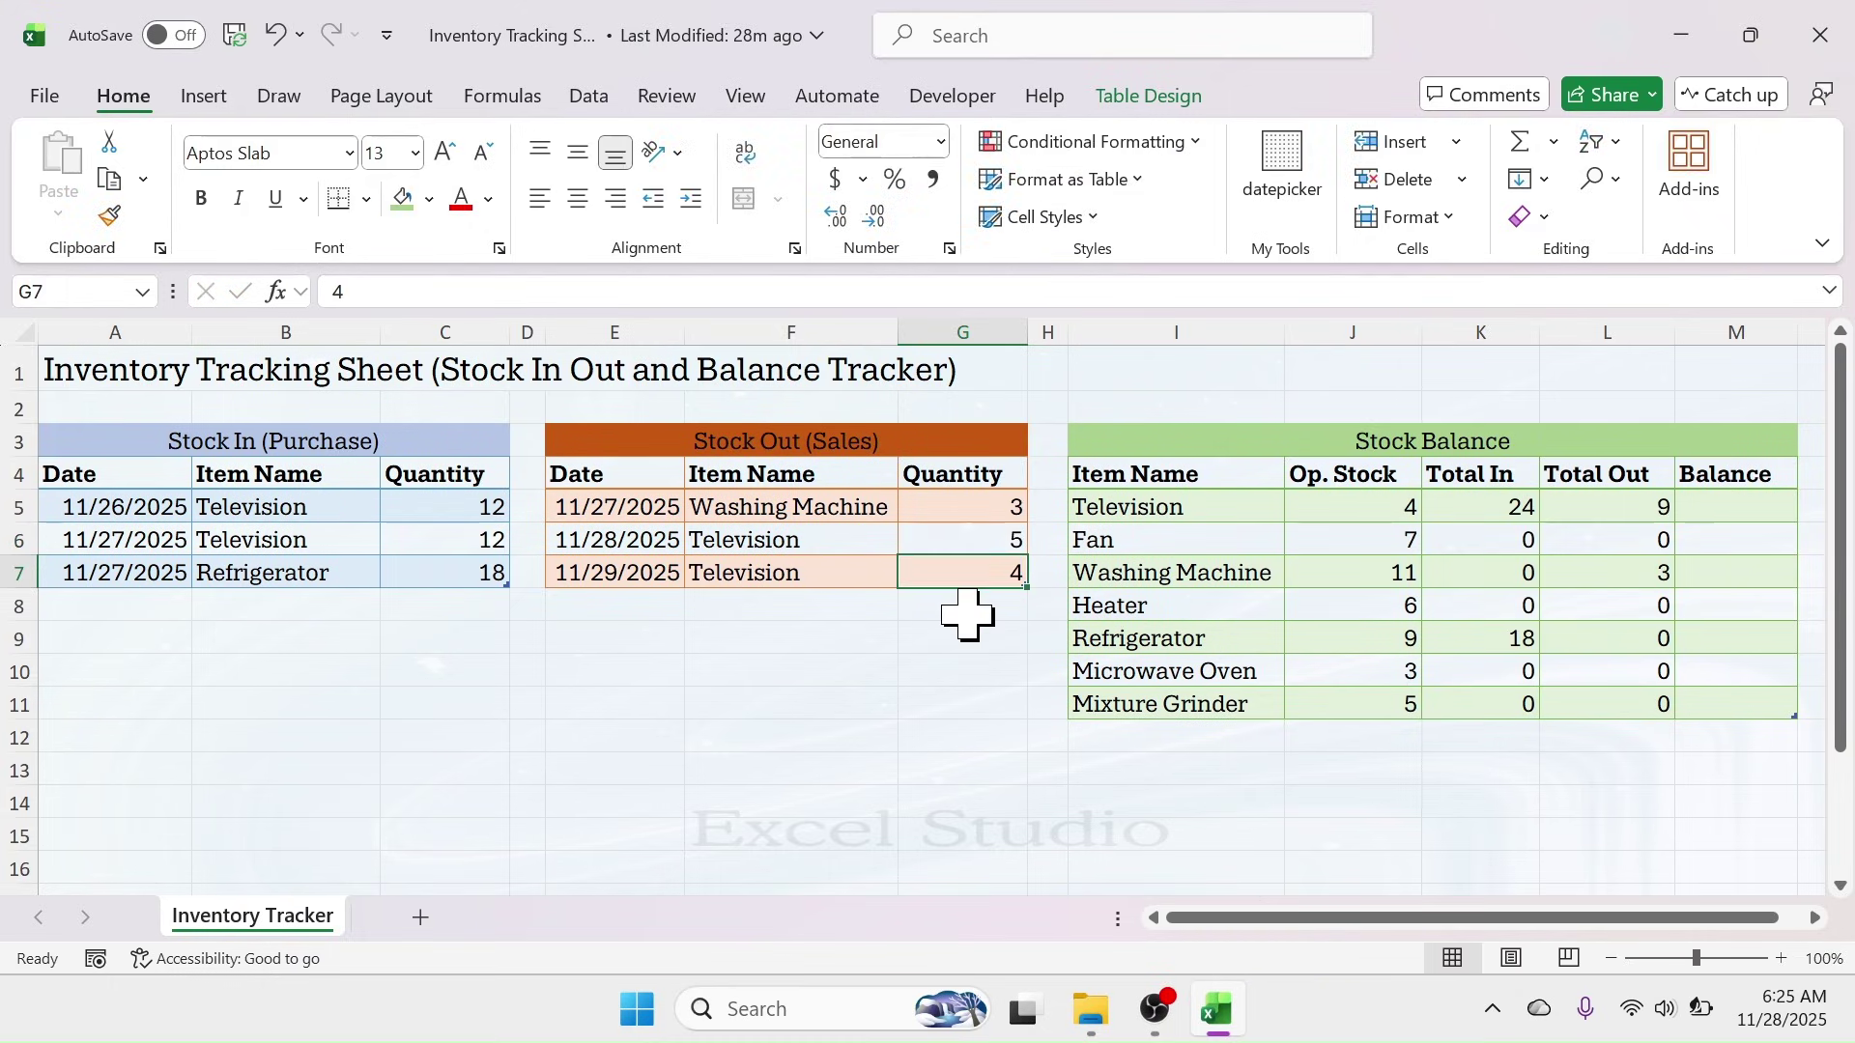
{"action": "left_click", "coordinate": [1643, 512]}
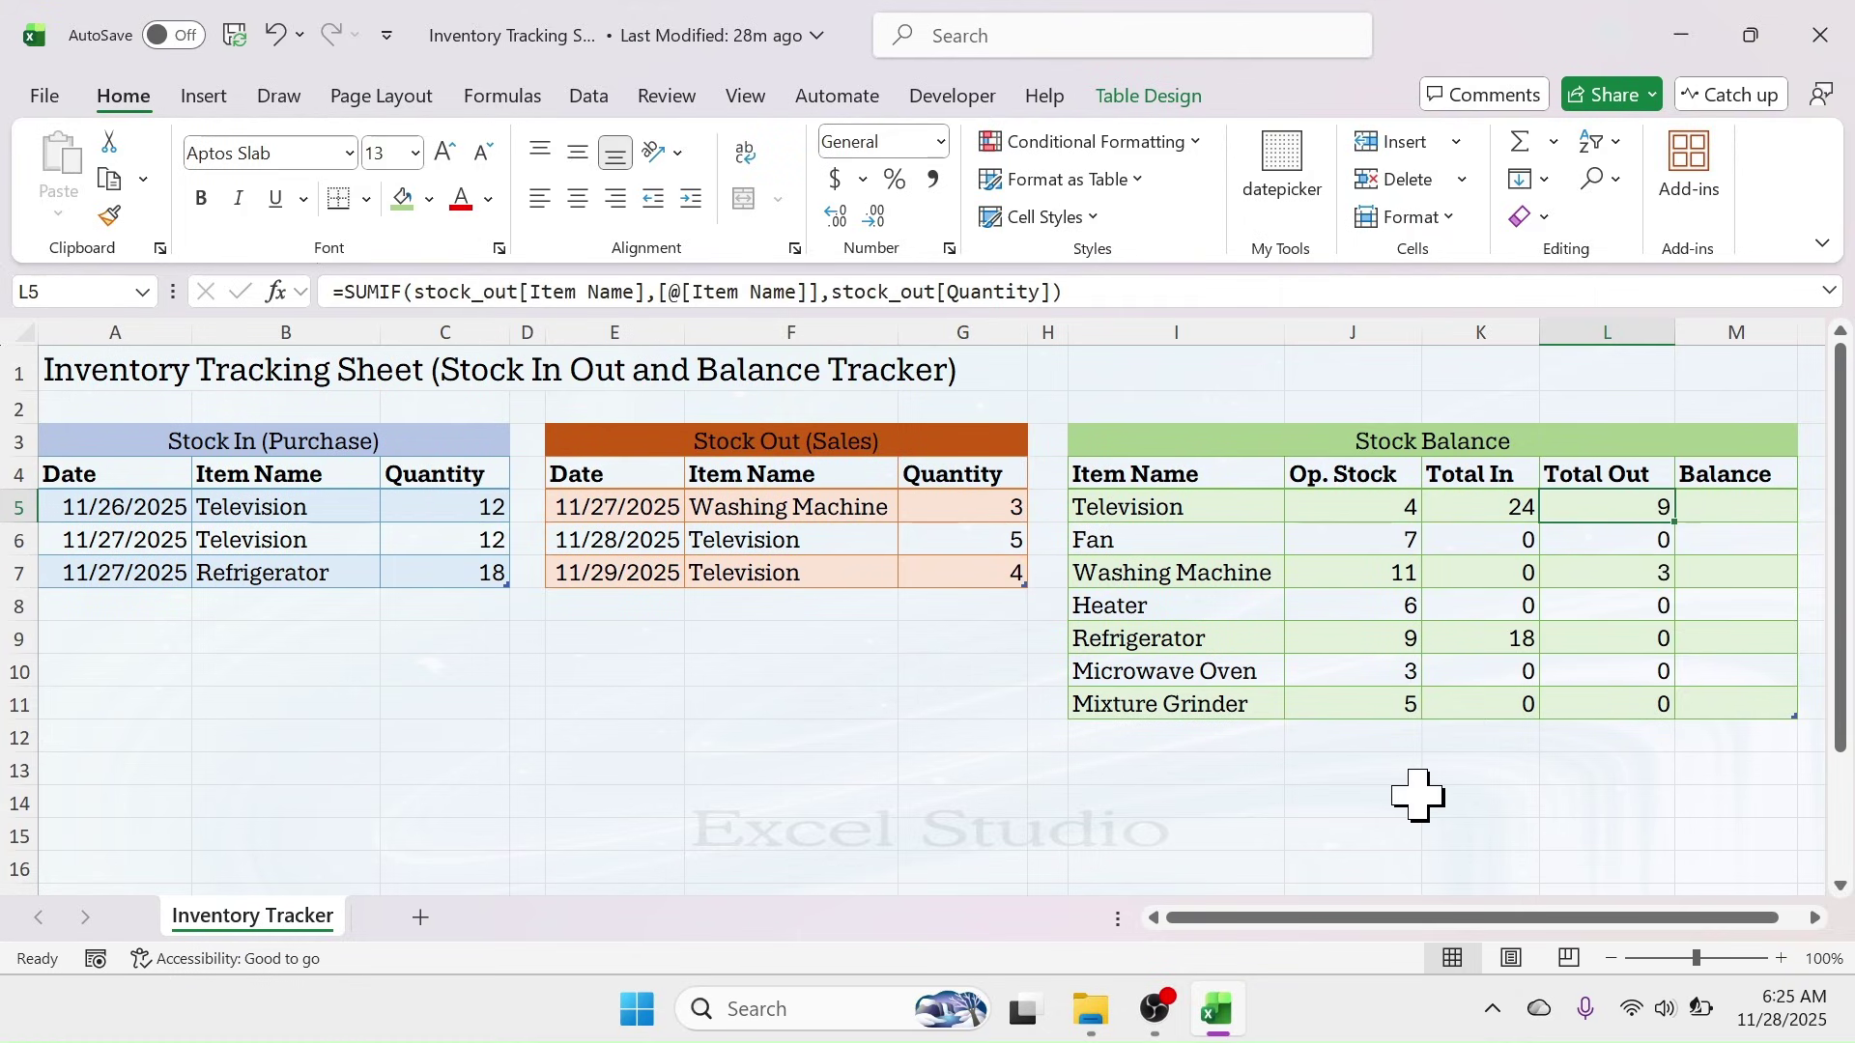
- Enter the Balance formula =[@[Op. Stock]]+[@[Total In]]-[@[Total Out]] in the Television row (M5) of Stock Balance
{"action": "left_click", "coordinate": [1731, 519]}
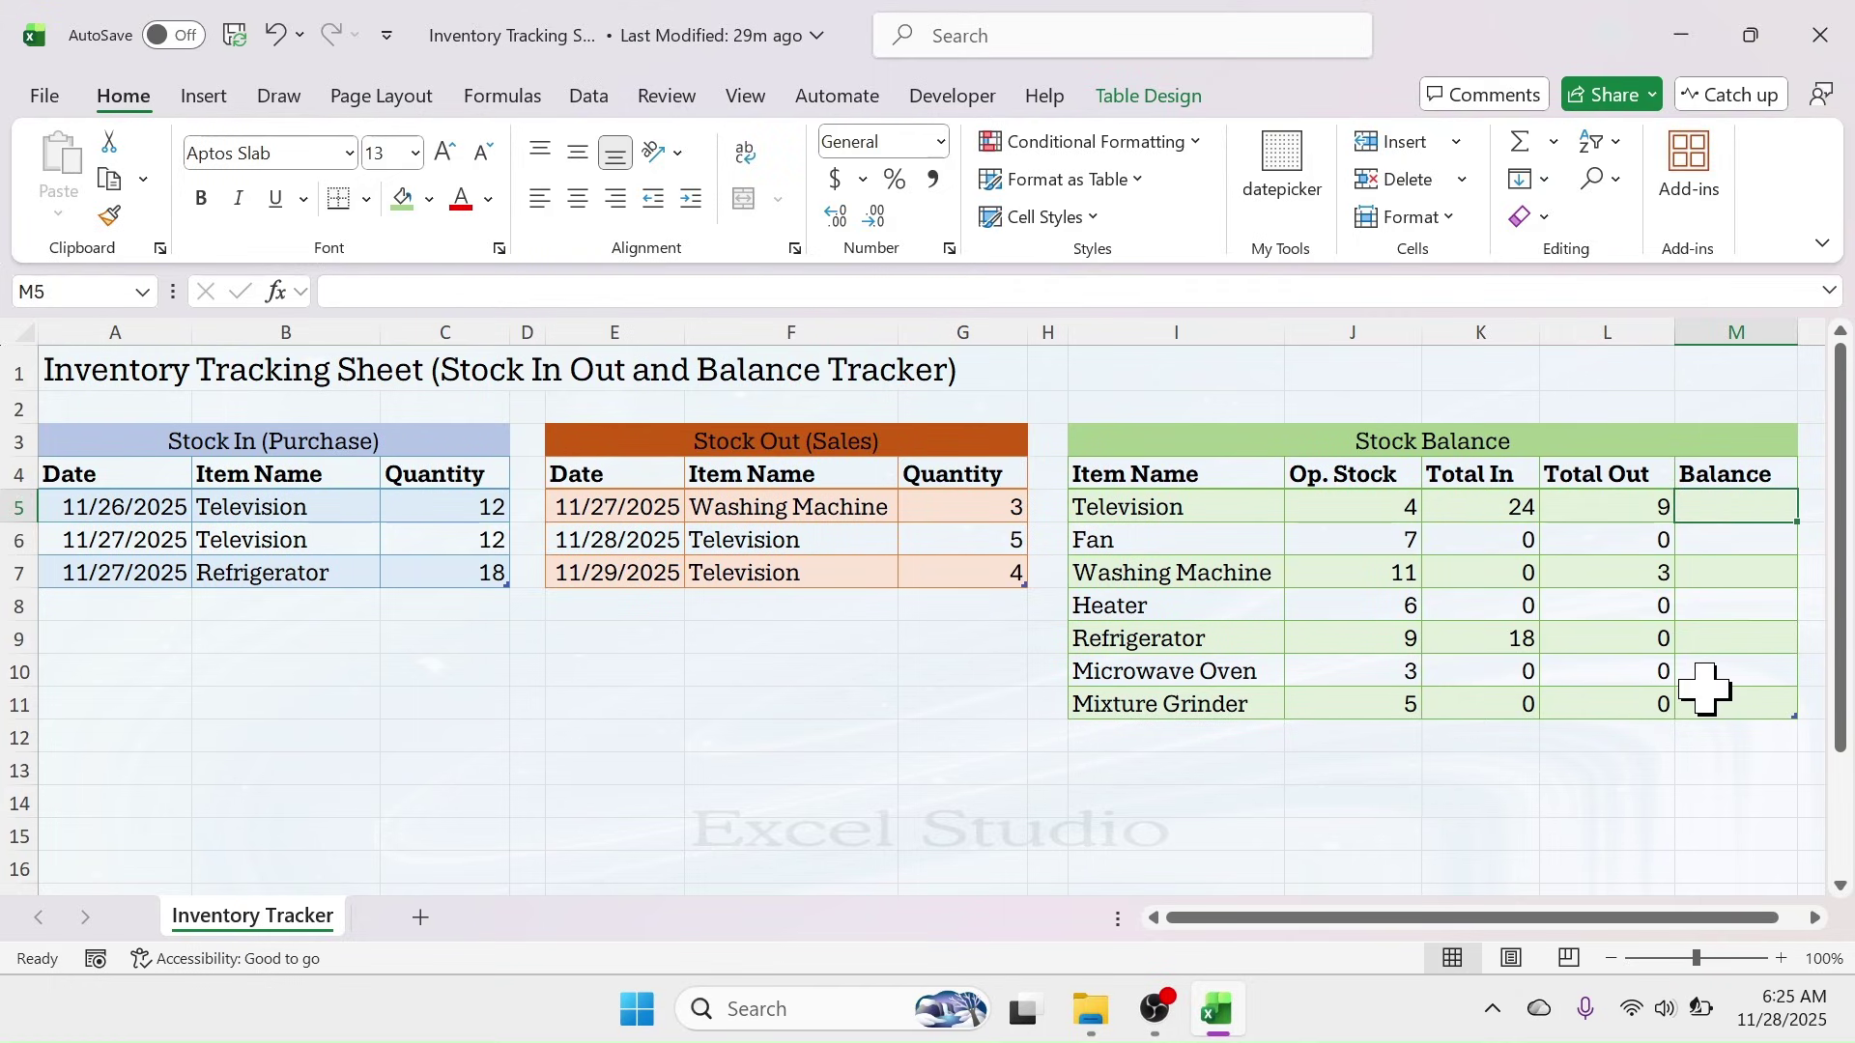
{"action": "type", "text": "="}
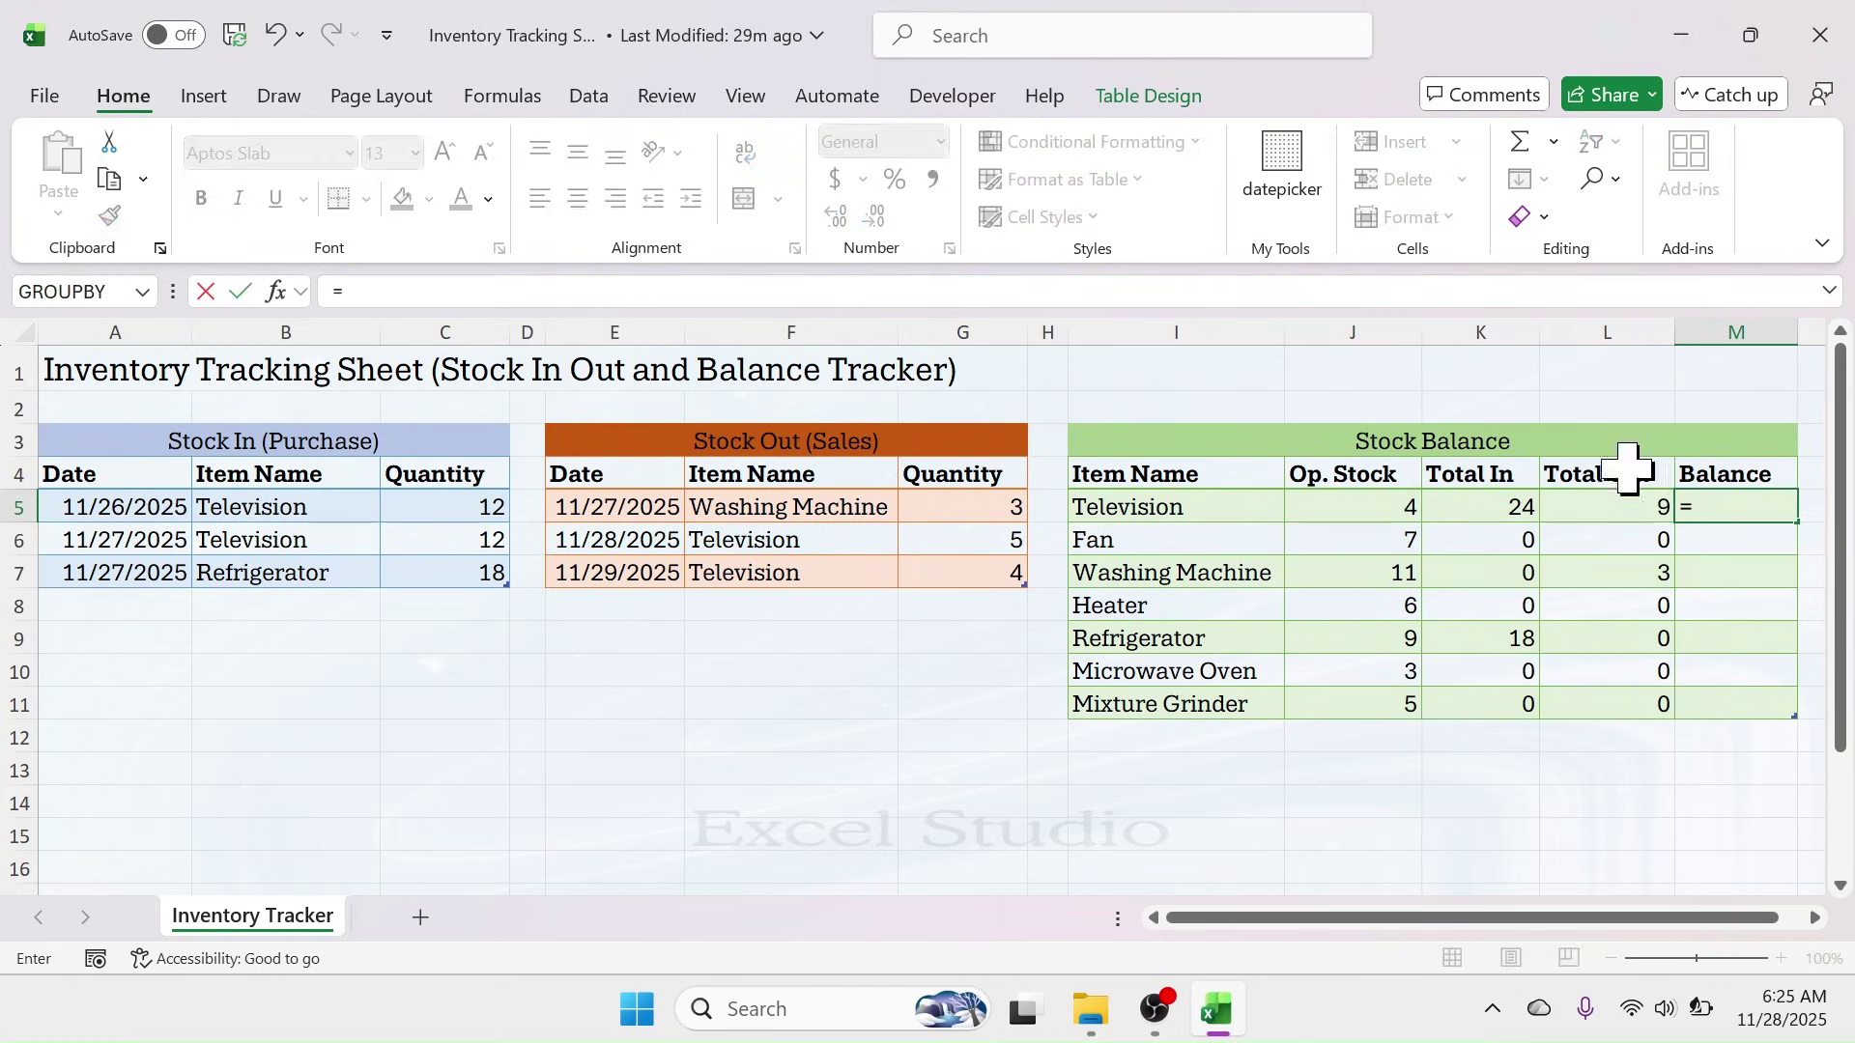
{"action": "left_click", "coordinate": [1343, 509]}
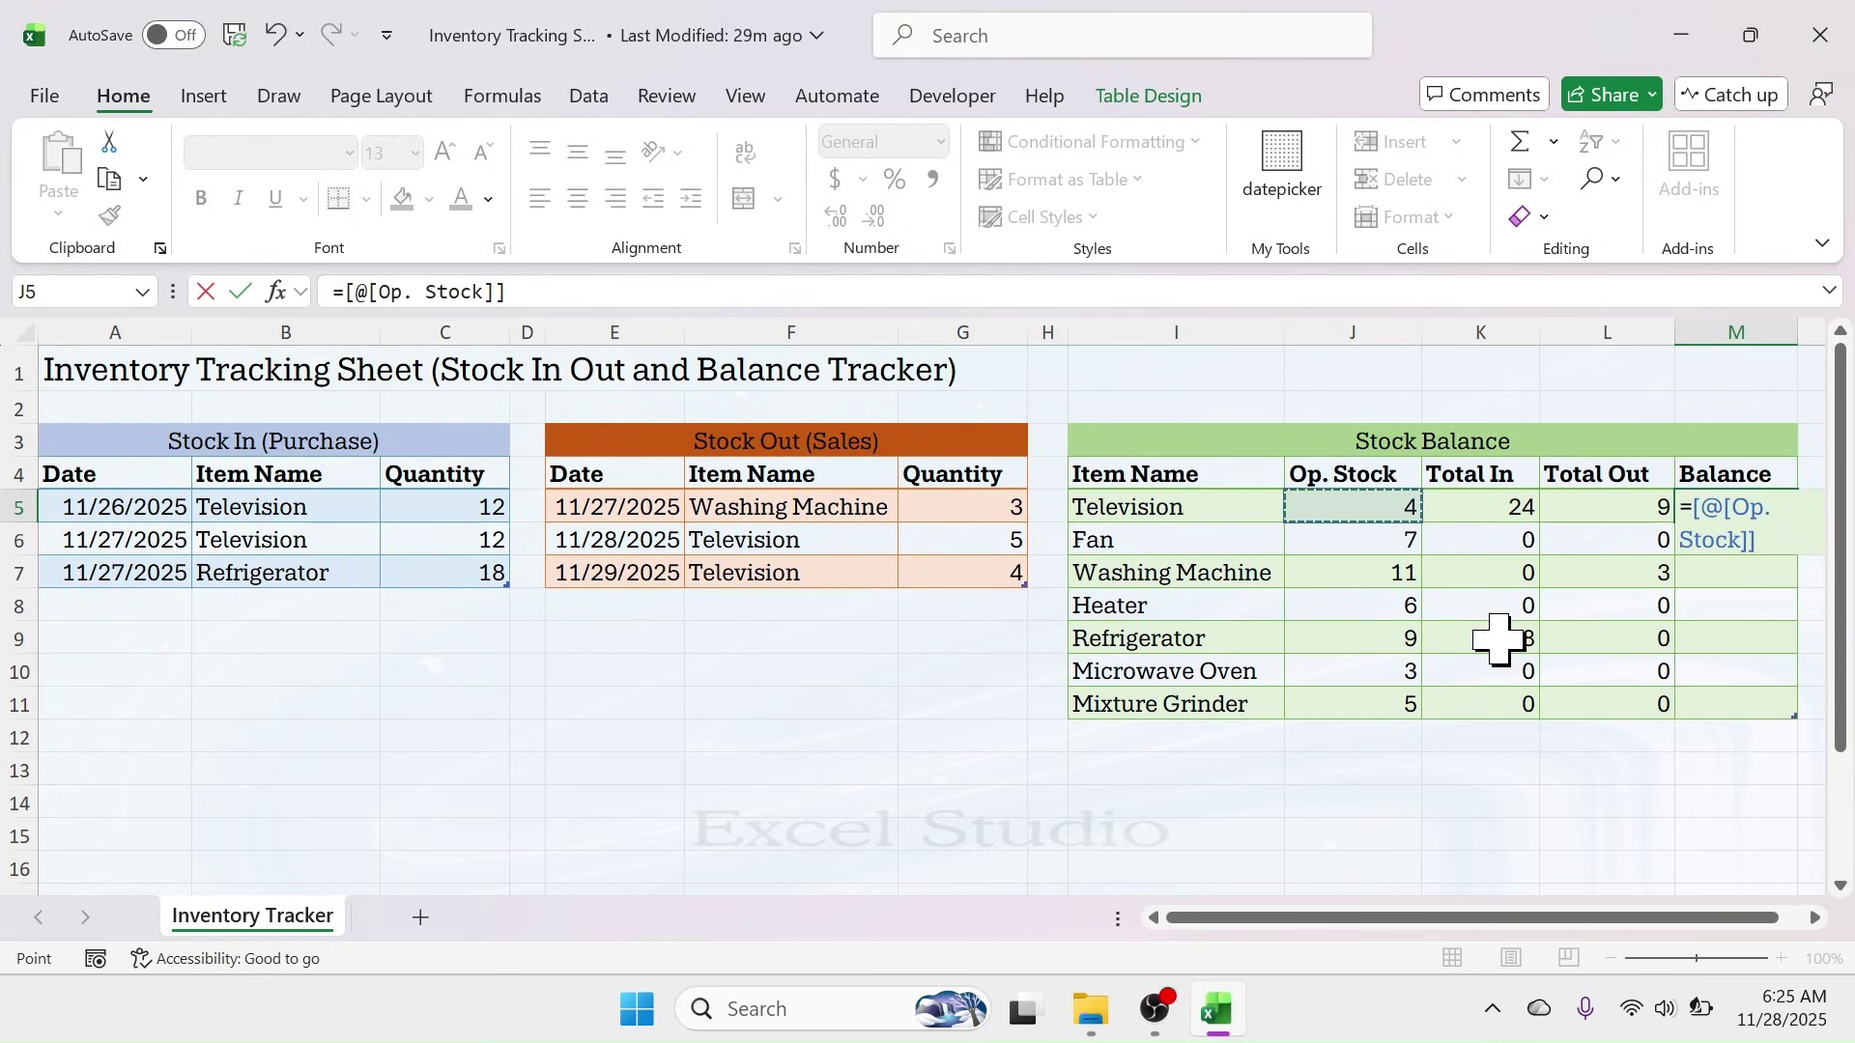
{"action": "left_click", "coordinate": [1493, 510]}
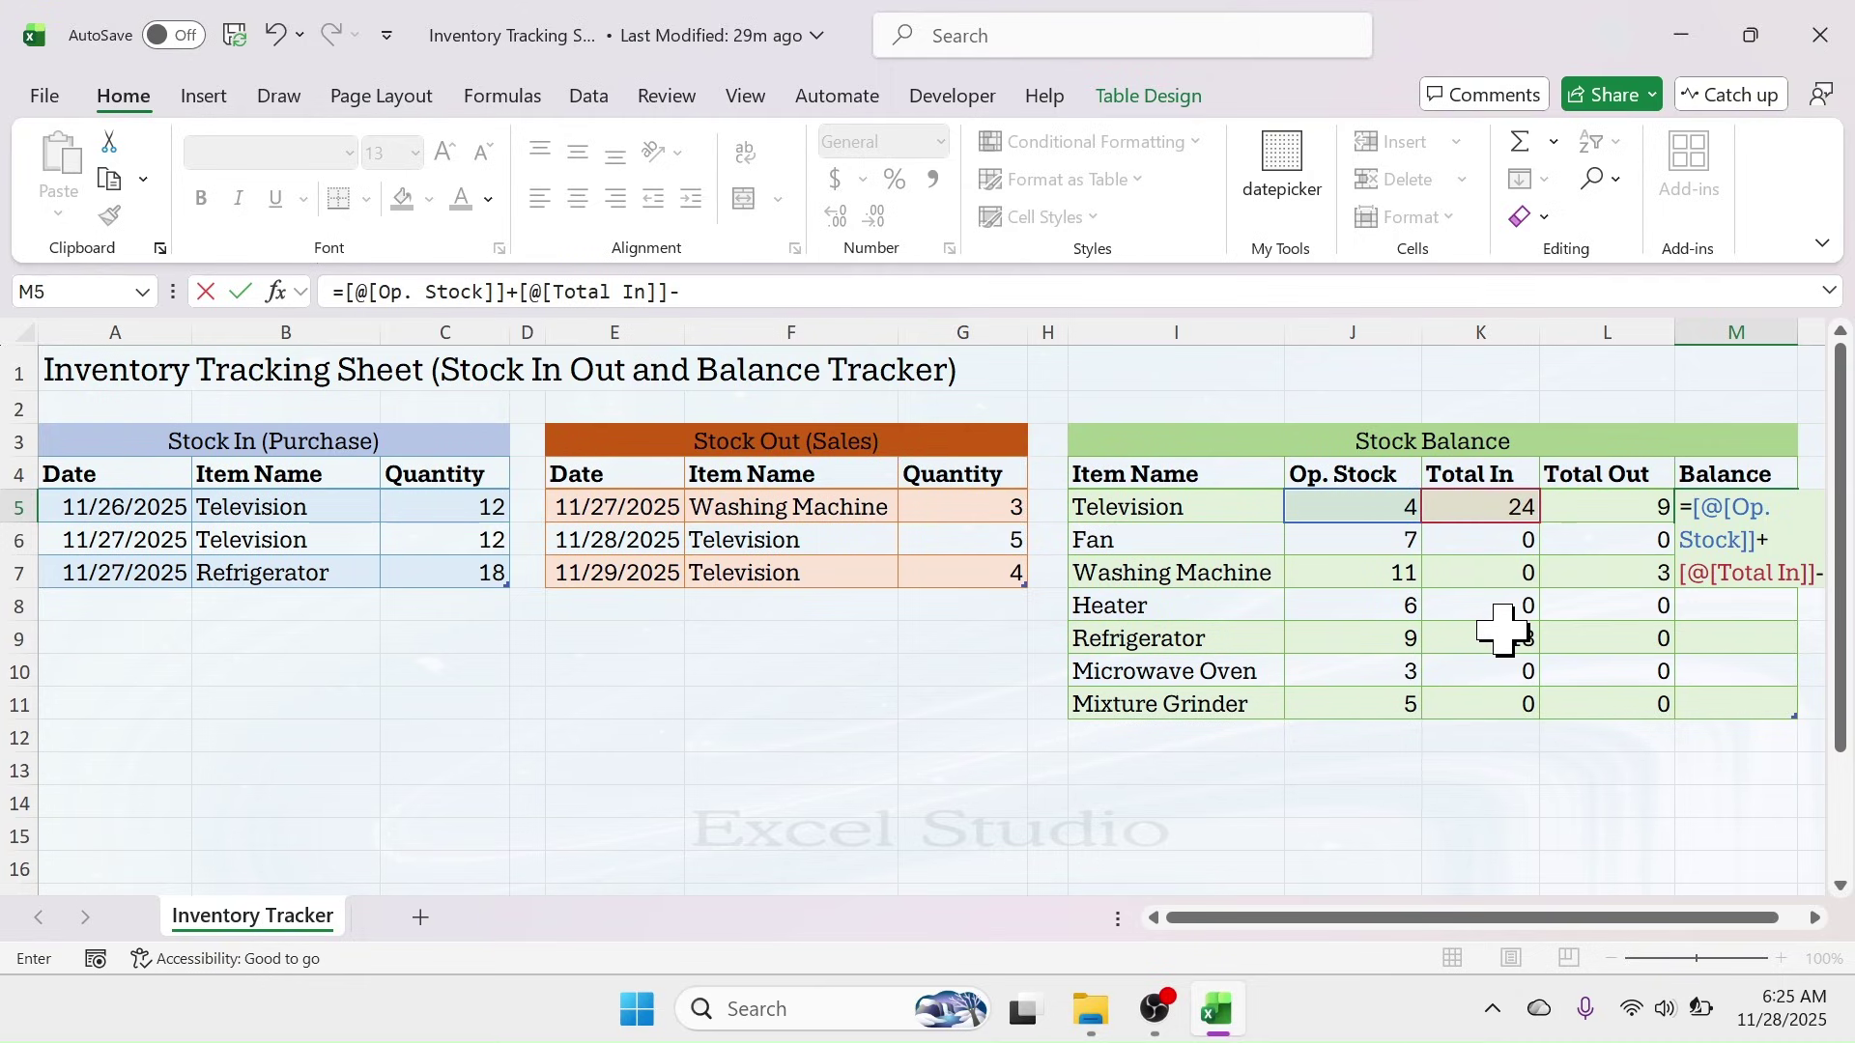
{"action": "left_click", "coordinate": [1618, 507]}
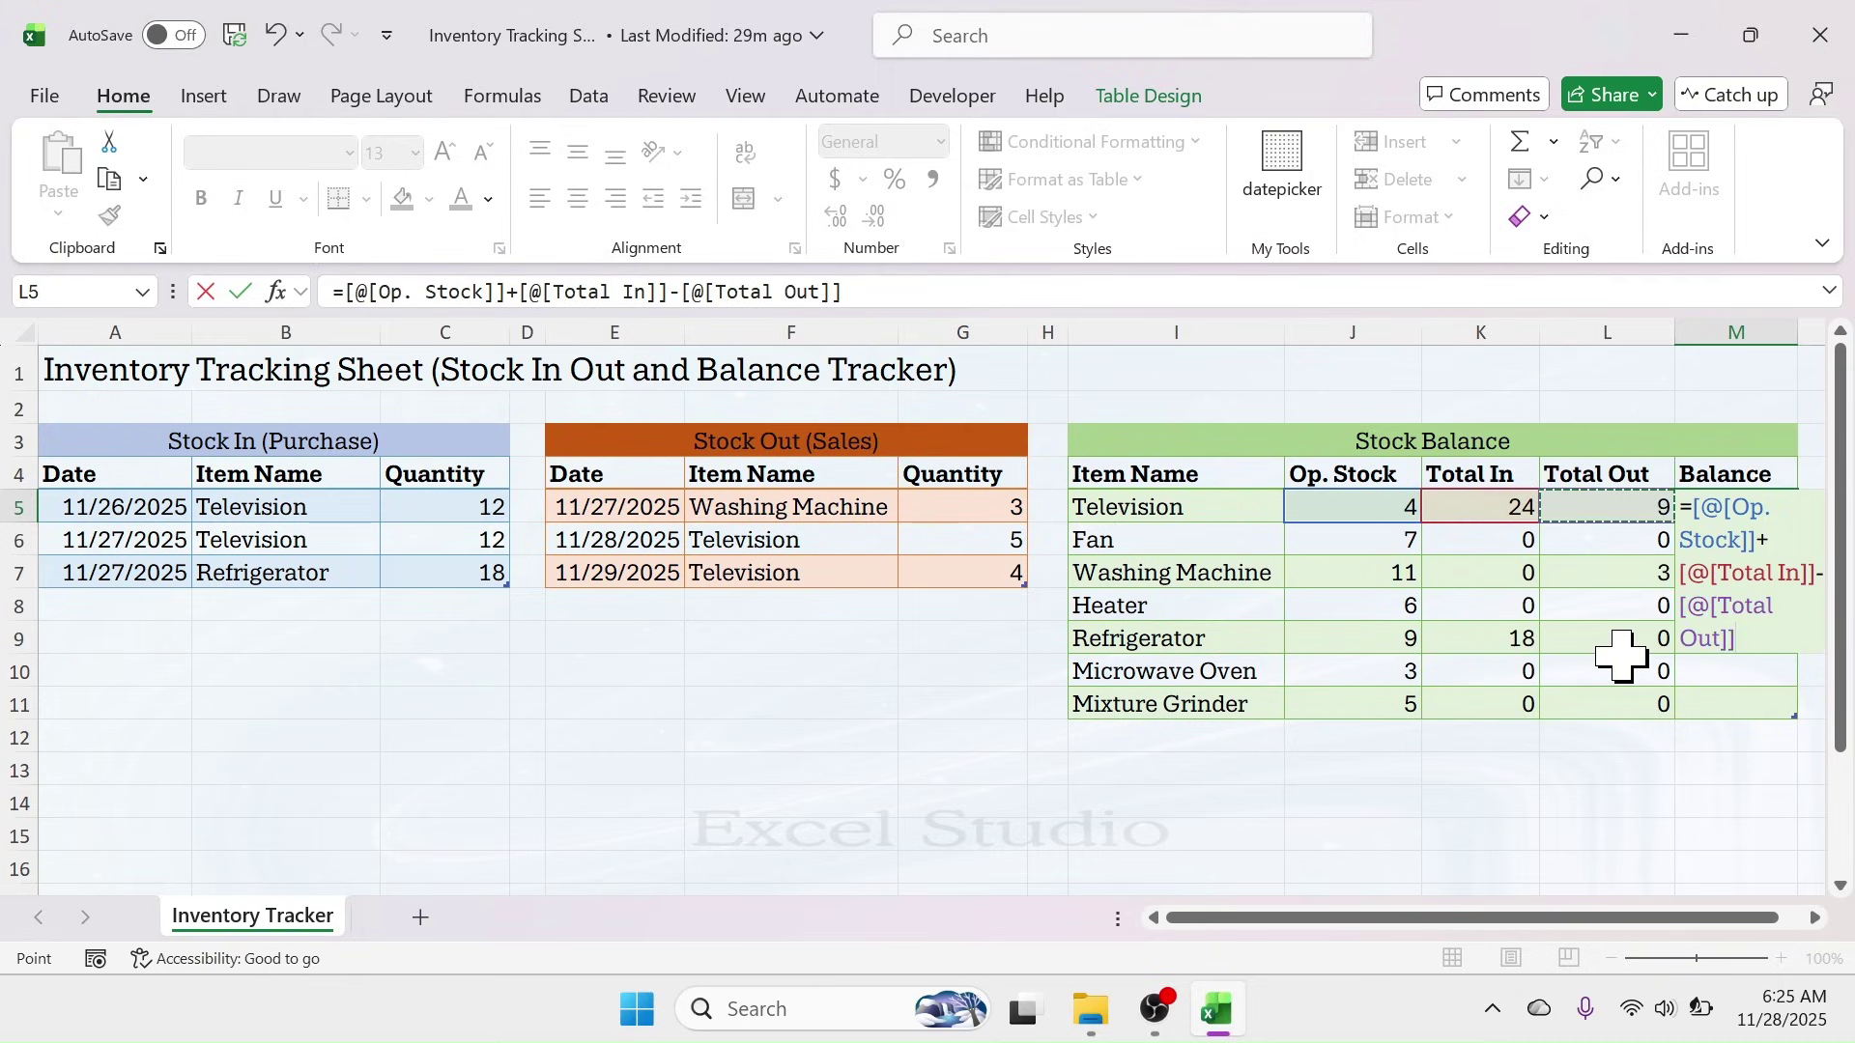
{"action": "key", "text": "Return"}
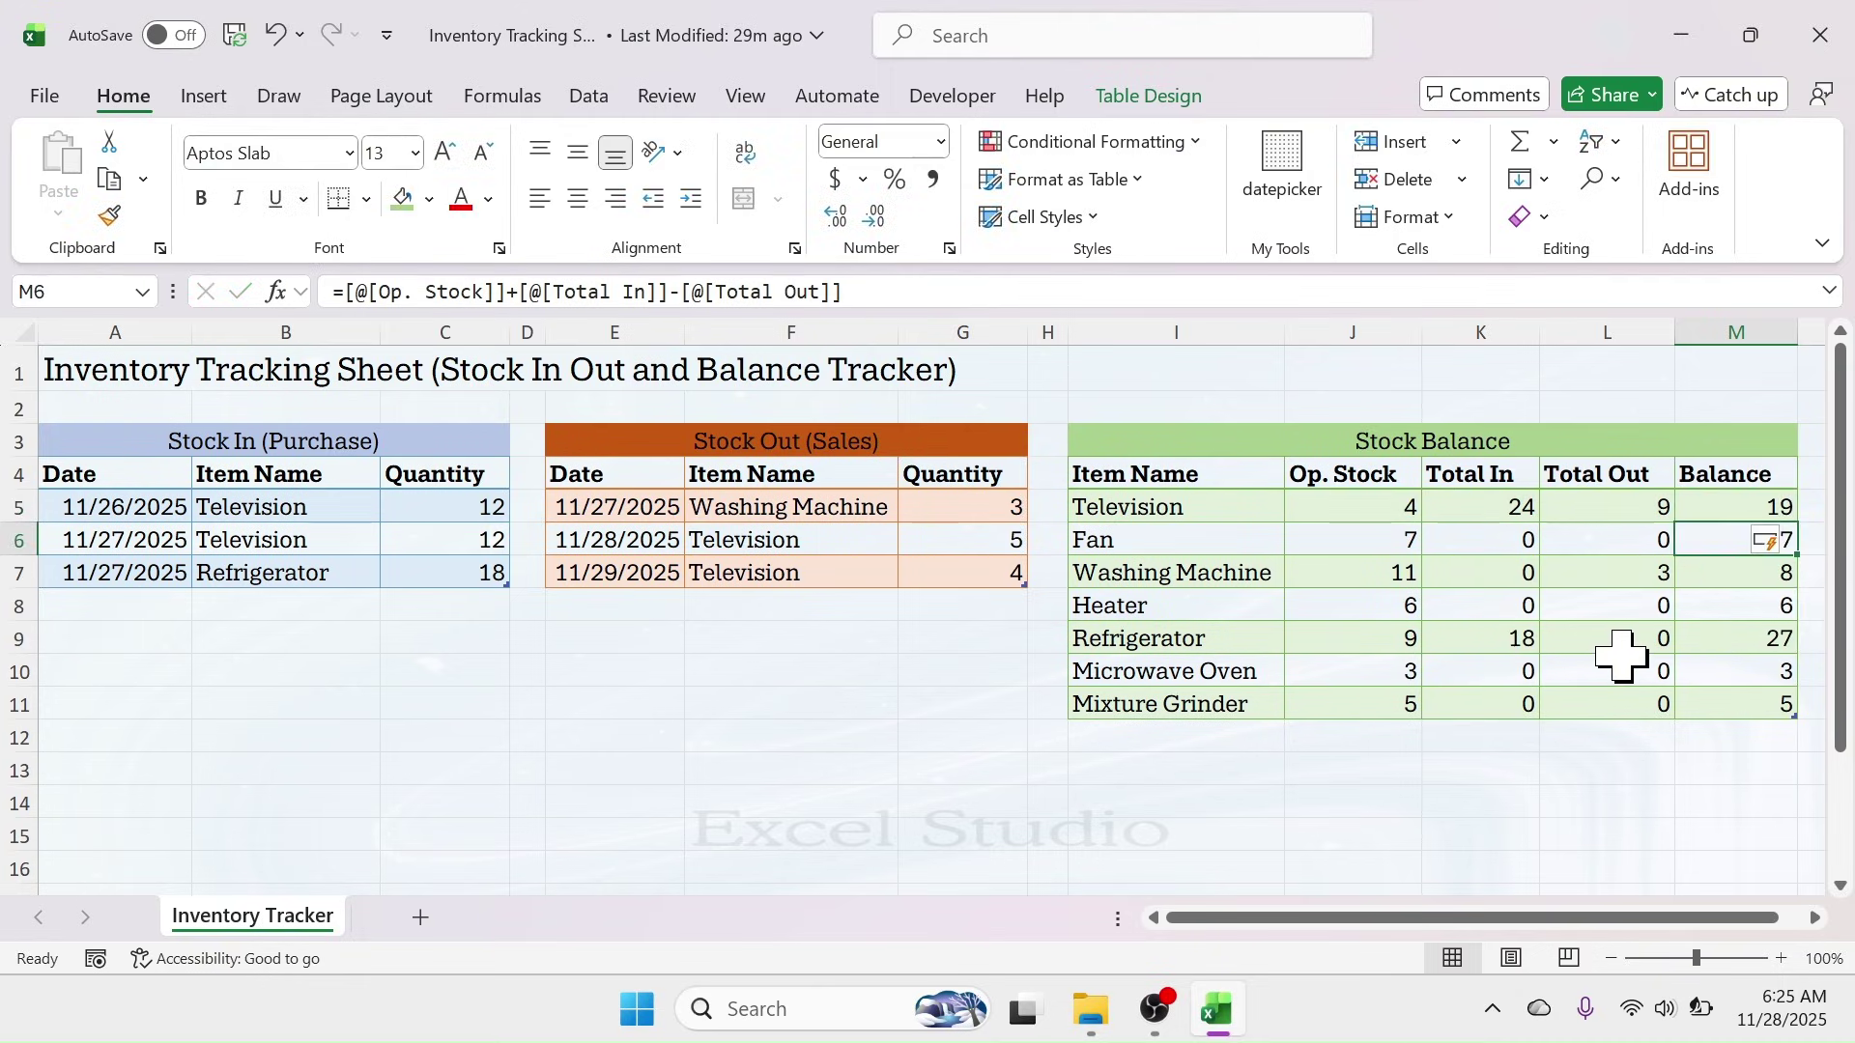
{"action": "left_click", "coordinate": [1734, 507]}
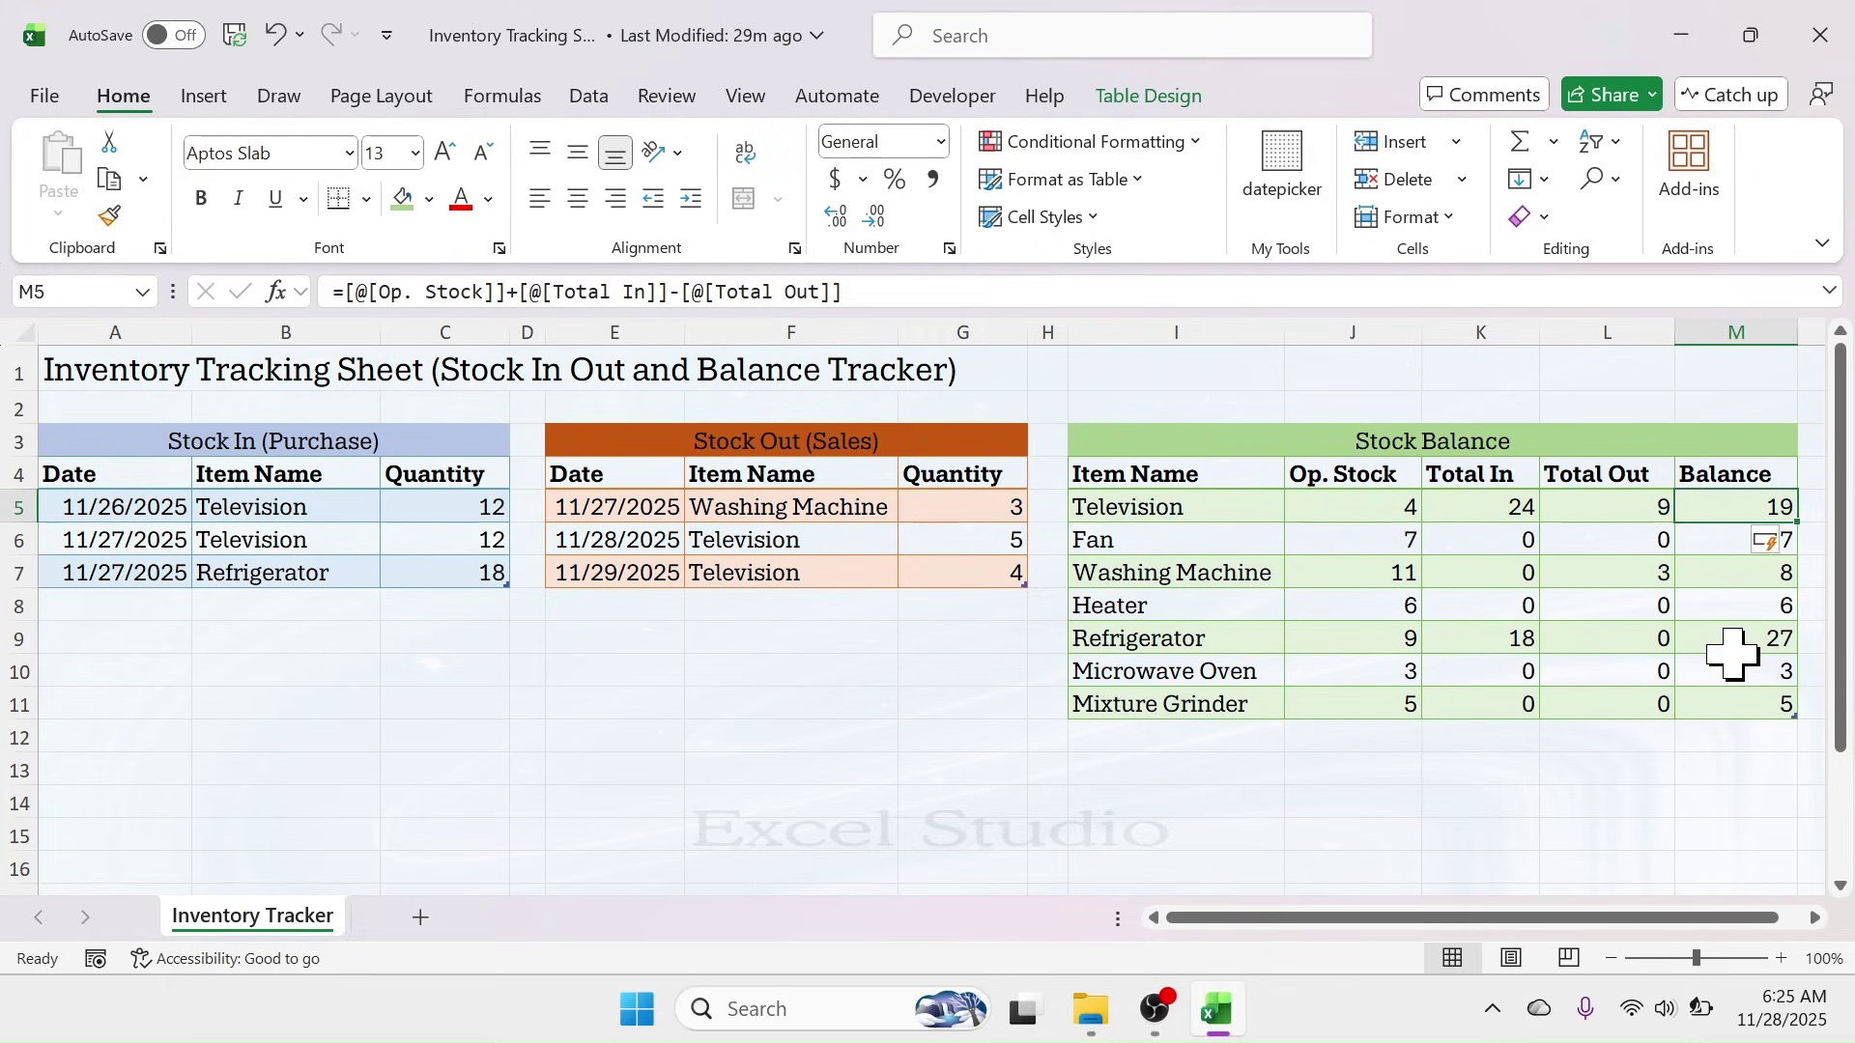
- Center the headers and data of the Stock Balance, Stock Out and Stock In tables horizontally
{"action": "left_click", "coordinate": [1607, 837]}
{"action": "left_click_drag", "start_coordinate": [1189, 478], "coordinate": [1735, 712]}
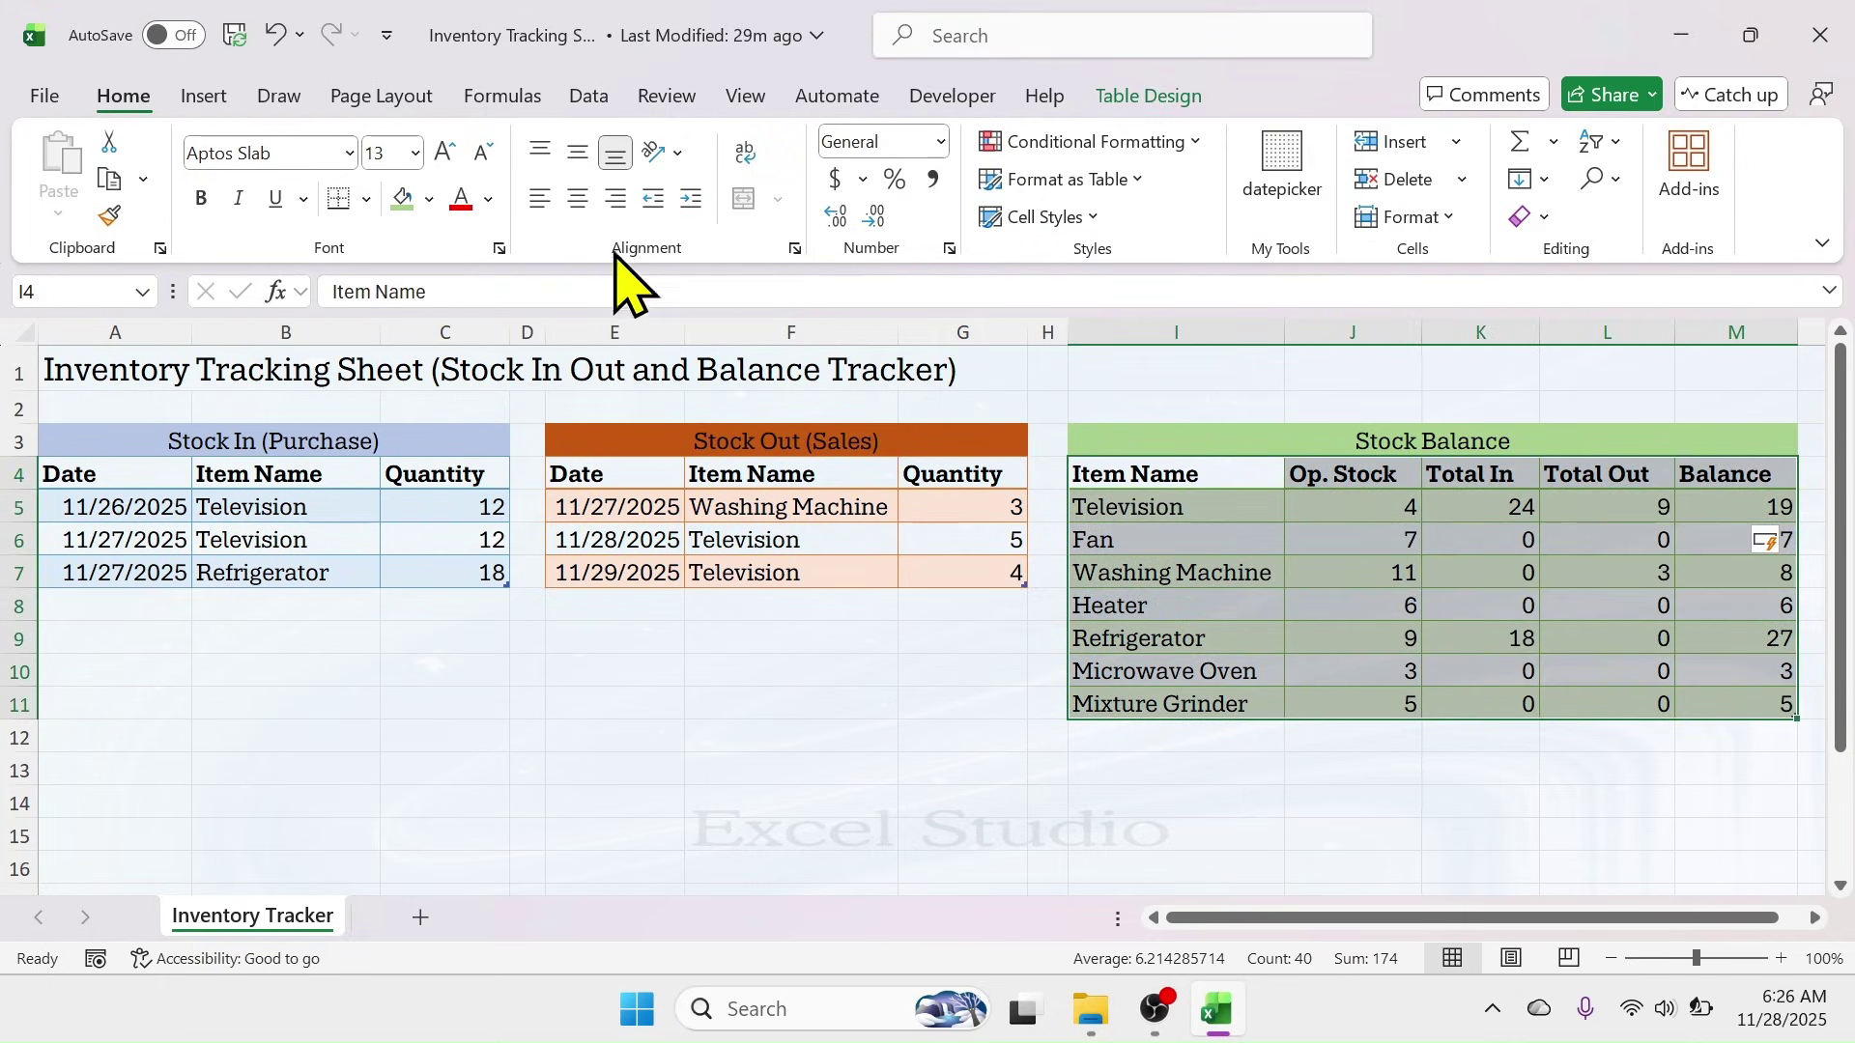
{"action": "left_click", "coordinate": [578, 199]}
{"action": "left_click_drag", "start_coordinate": [580, 473], "coordinate": [957, 572]}
{"action": "left_click", "coordinate": [578, 199]}
{"action": "left_click_drag", "start_coordinate": [149, 475], "coordinate": [445, 572]}
{"action": "left_click", "coordinate": [577, 199]}
- Merge and center the sheet title across A1:M1 and fill it with light gray
{"action": "left_click_drag", "start_coordinate": [145, 372], "coordinate": [1707, 373]}
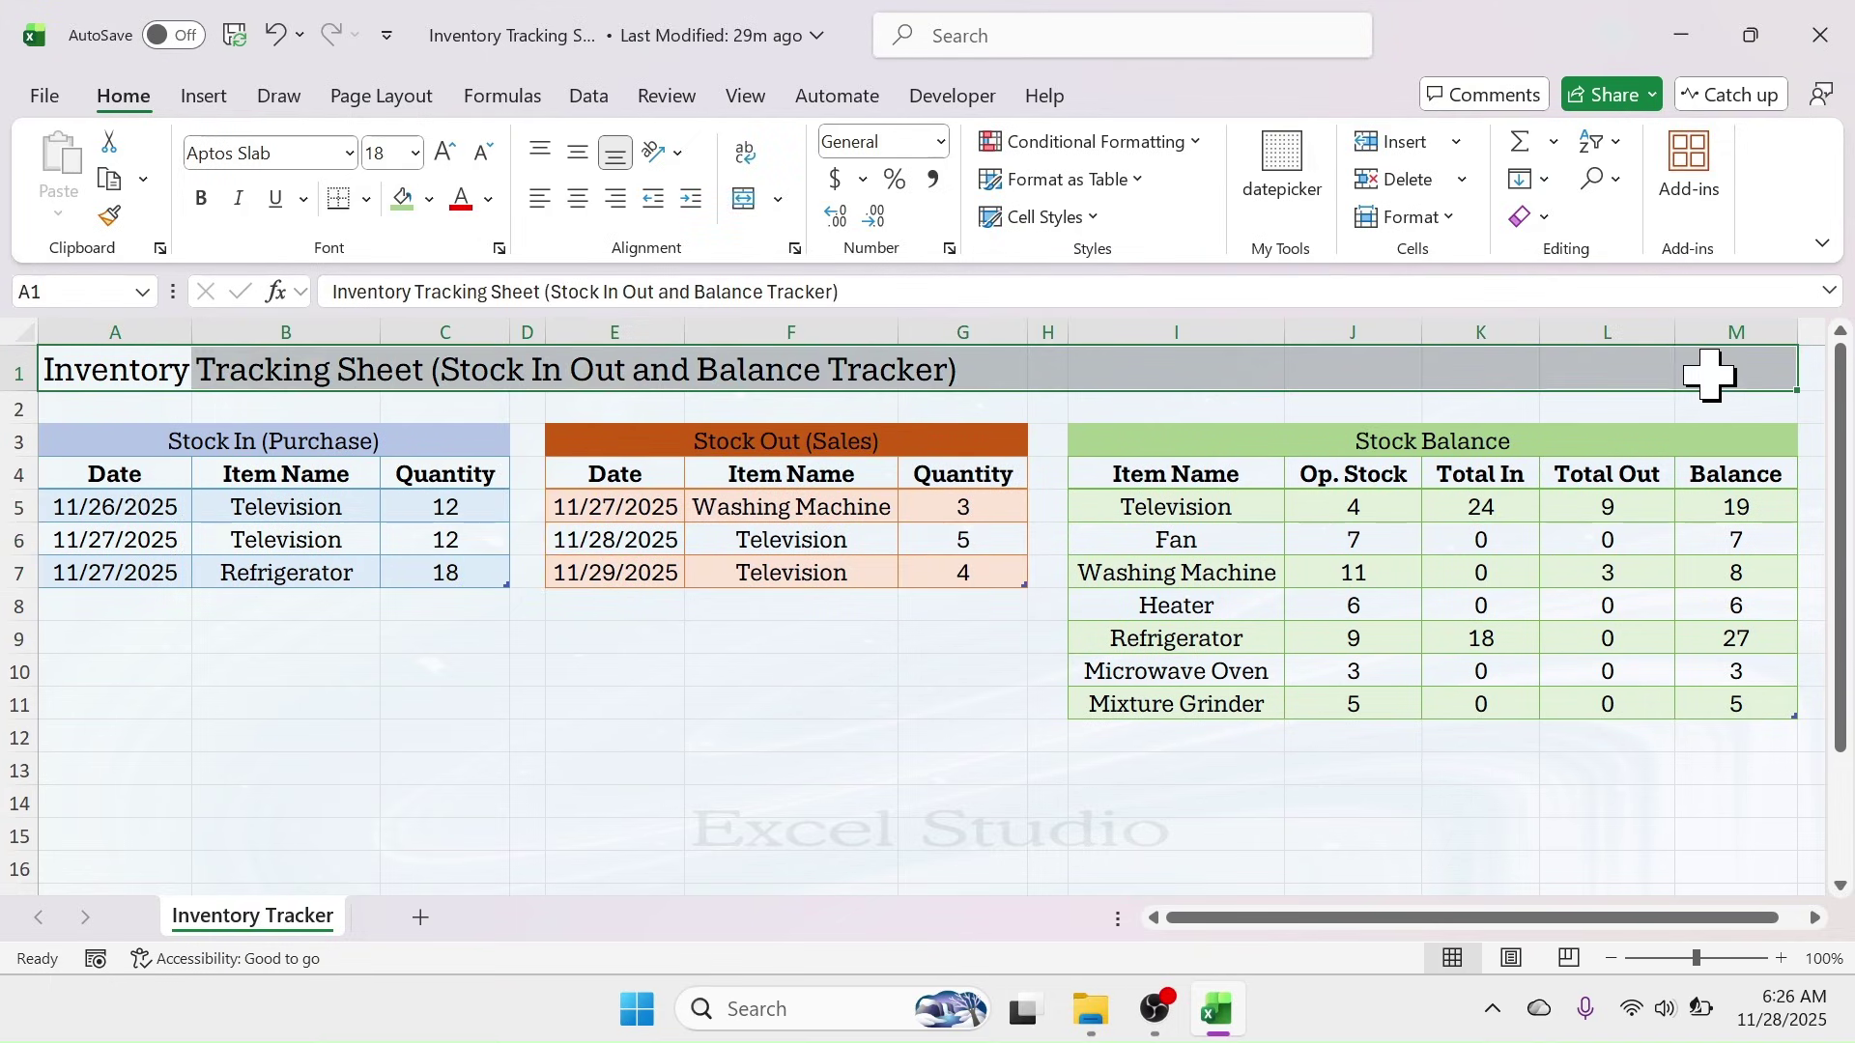
{"action": "left_click", "coordinate": [744, 199]}
{"action": "left_click", "coordinate": [429, 199]}
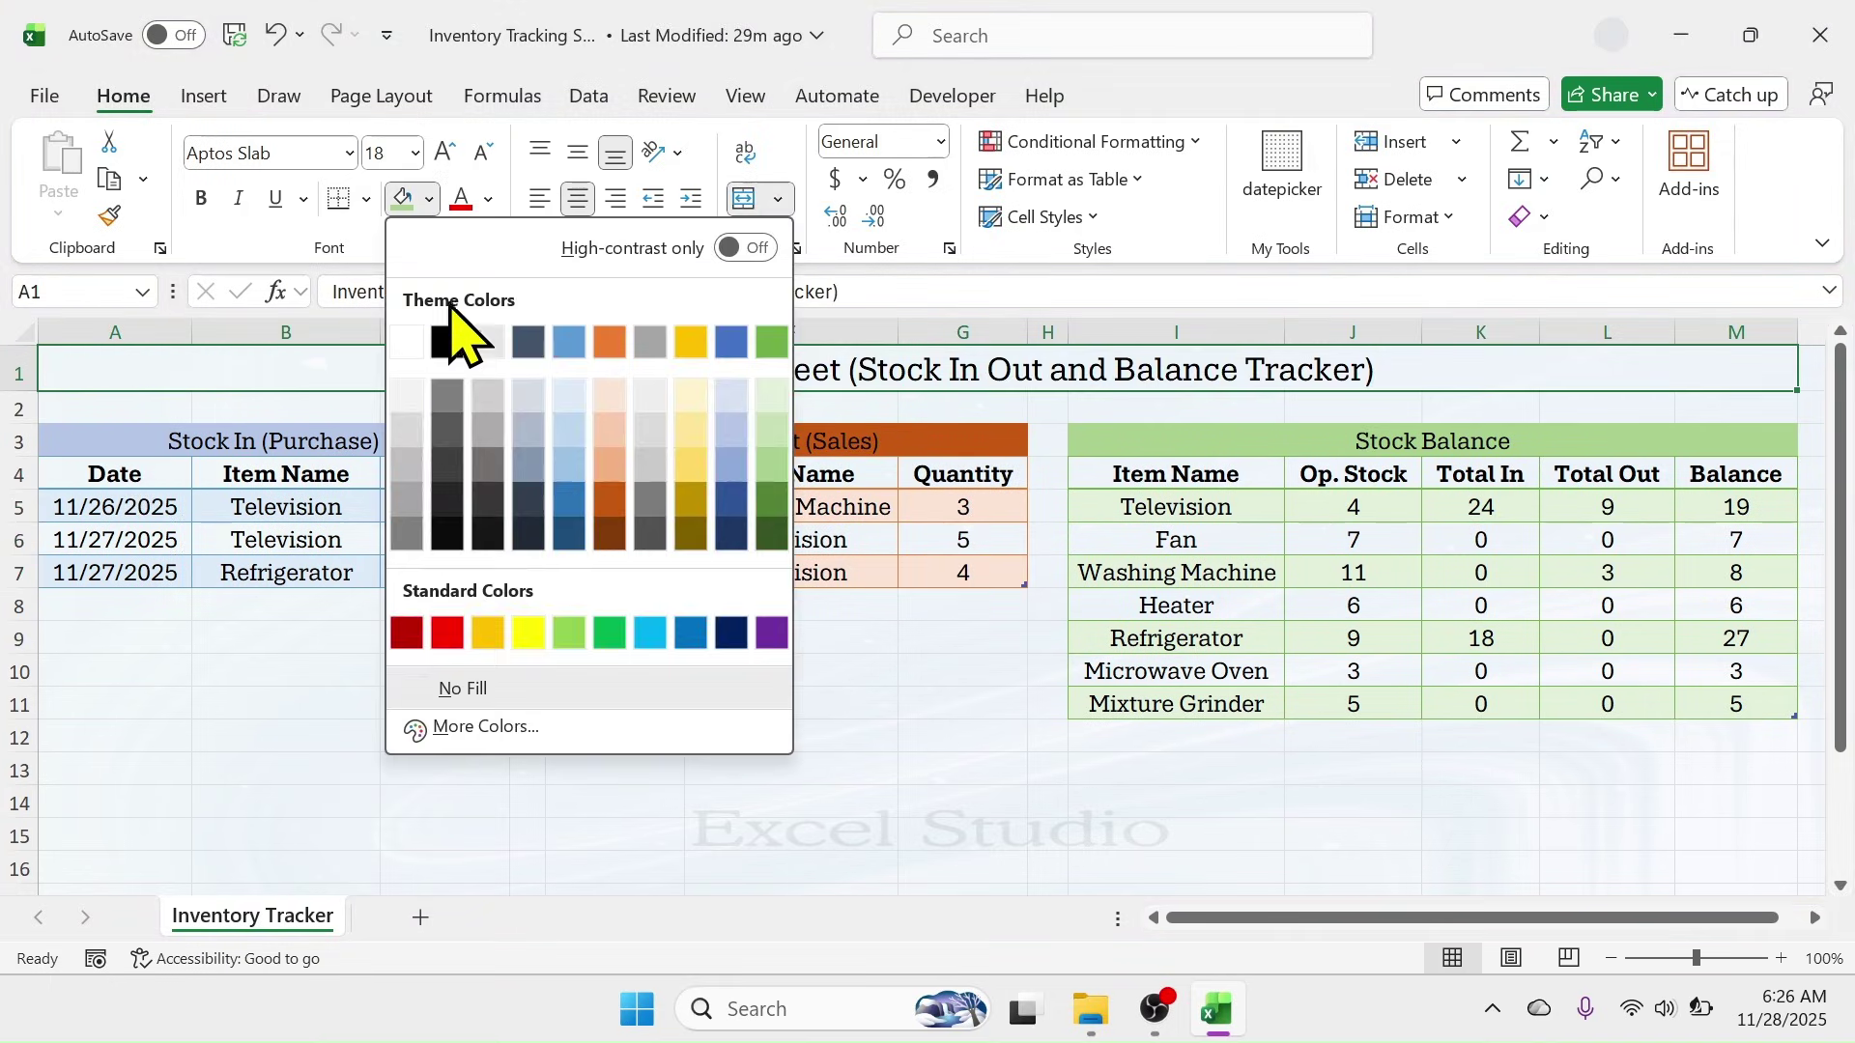
{"action": "left_click", "coordinate": [406, 425]}
{"action": "left_click", "coordinate": [777, 688]}
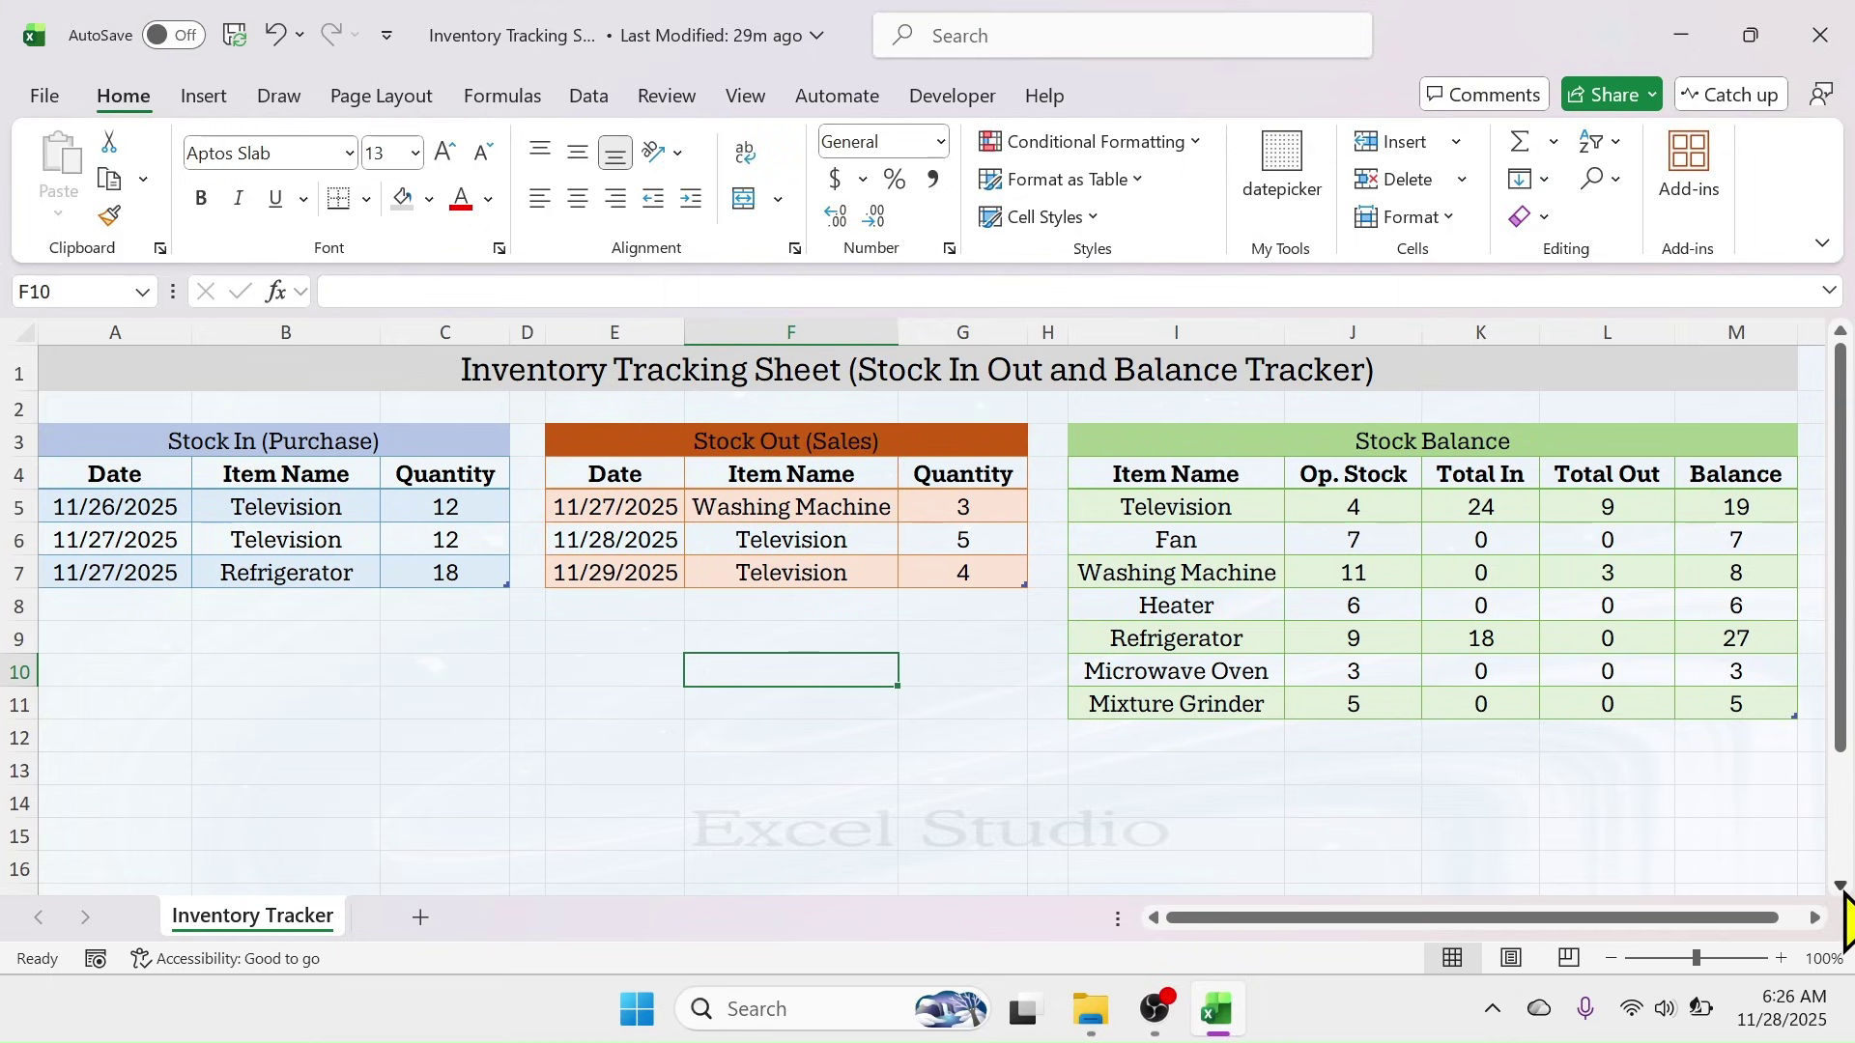
- Freeze rows 1 to 4 with Freeze Panes from cell A5 and check that the title and table headers stay in place
{"action": "scroll", "coordinate": [1845, 913], "scroll_direction": "down", "scroll_amount": 3}
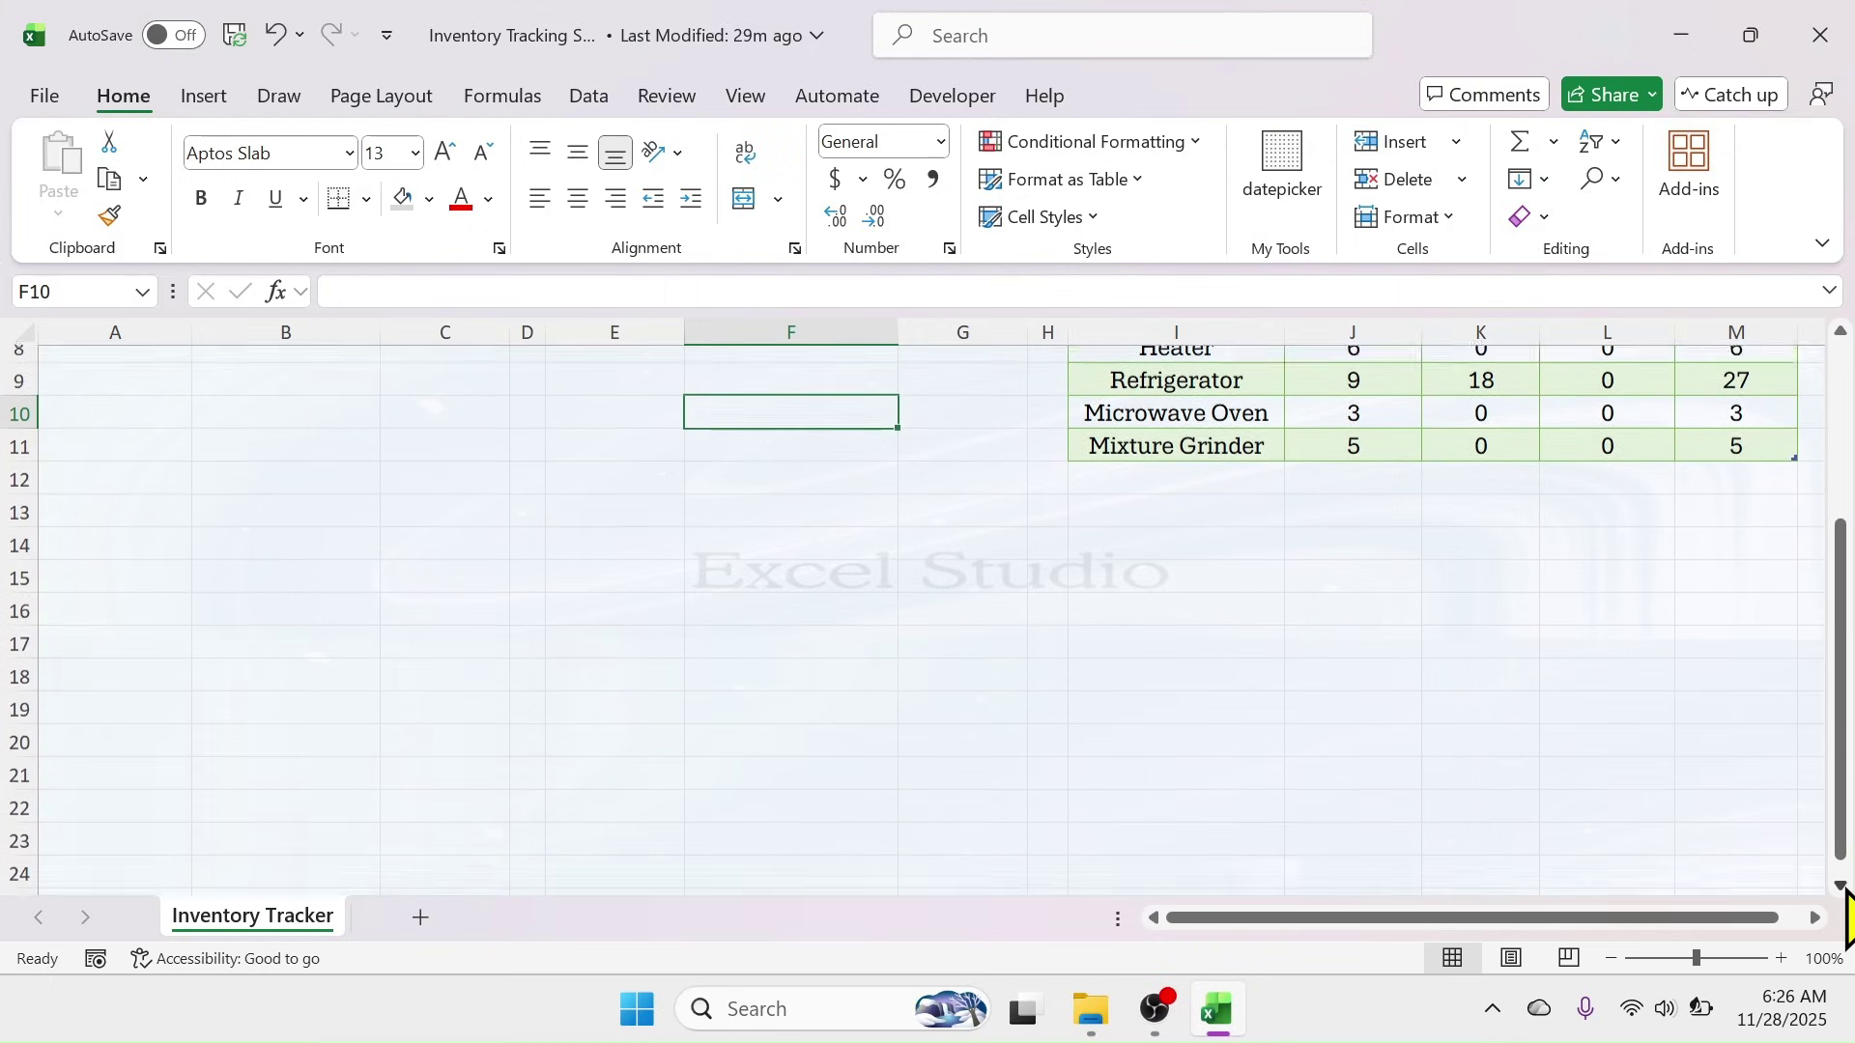
{"action": "left_click_drag", "start_coordinate": [1845, 759], "coordinate": [1845, 724]}
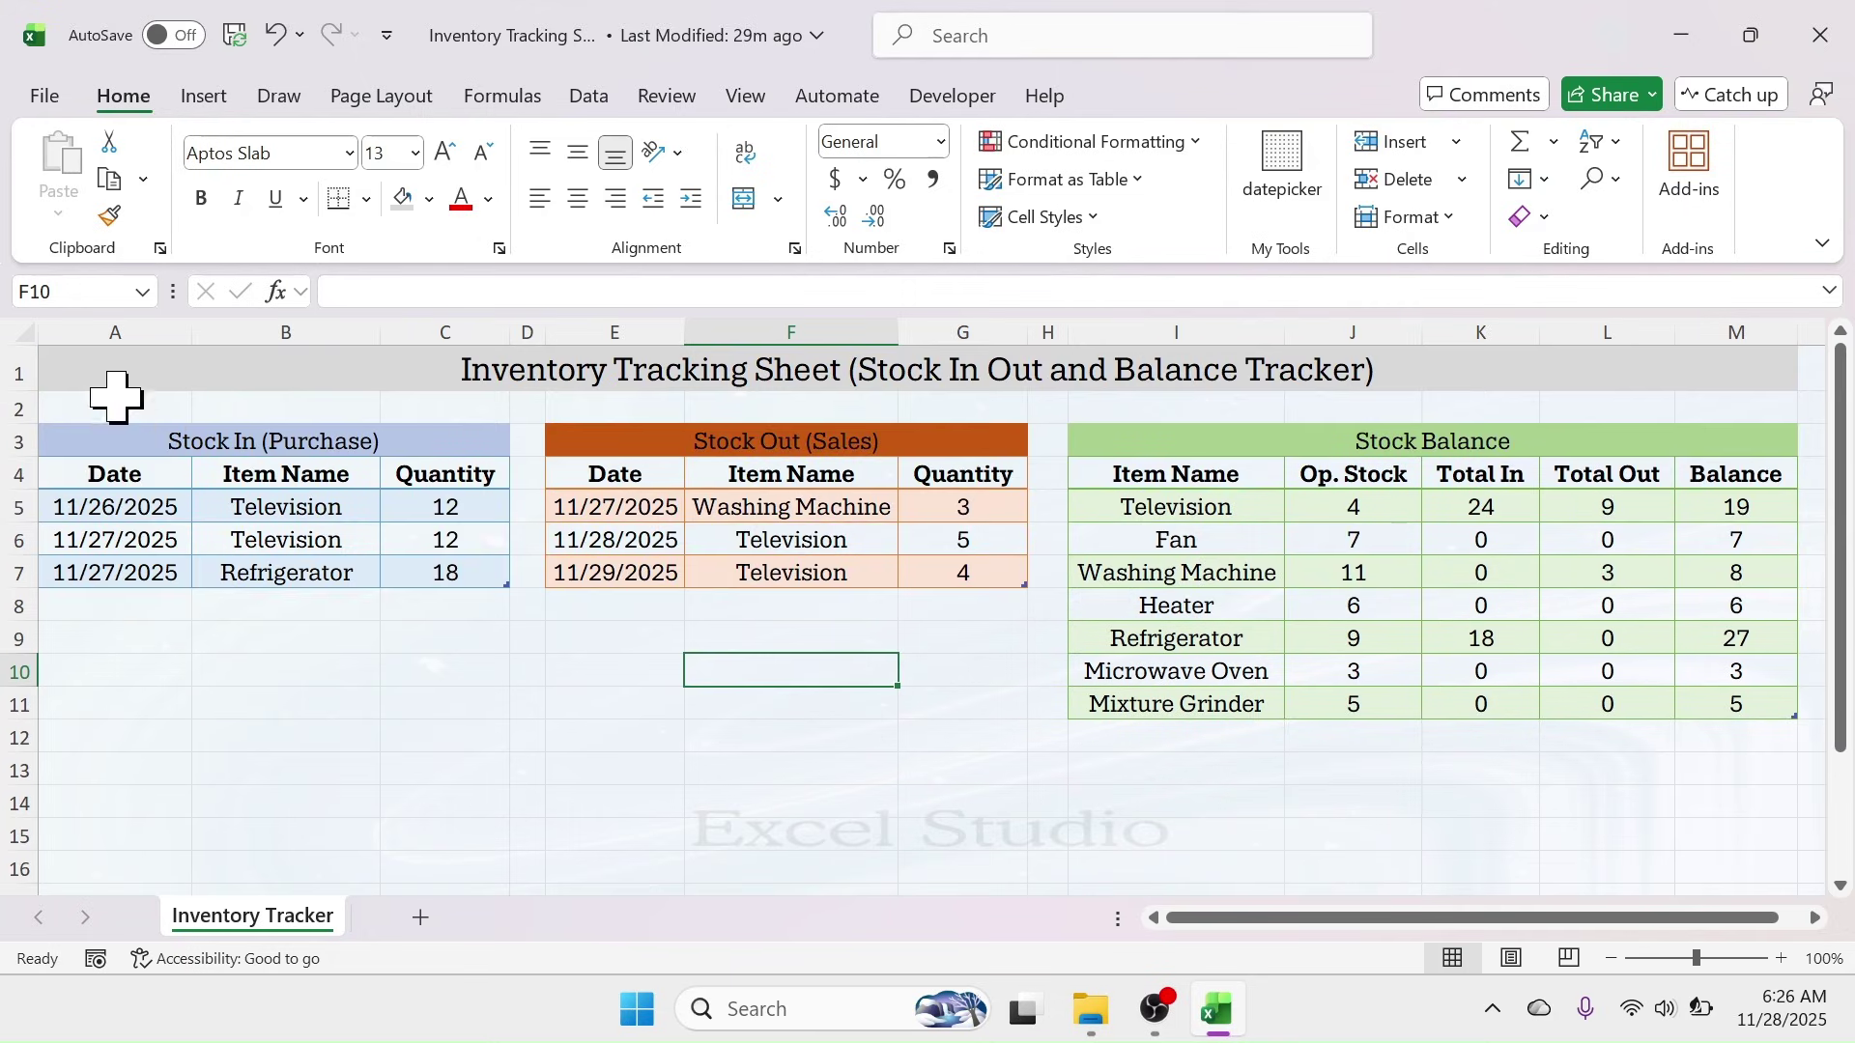
{"action": "left_click_drag", "start_coordinate": [20, 370], "coordinate": [21, 479]}
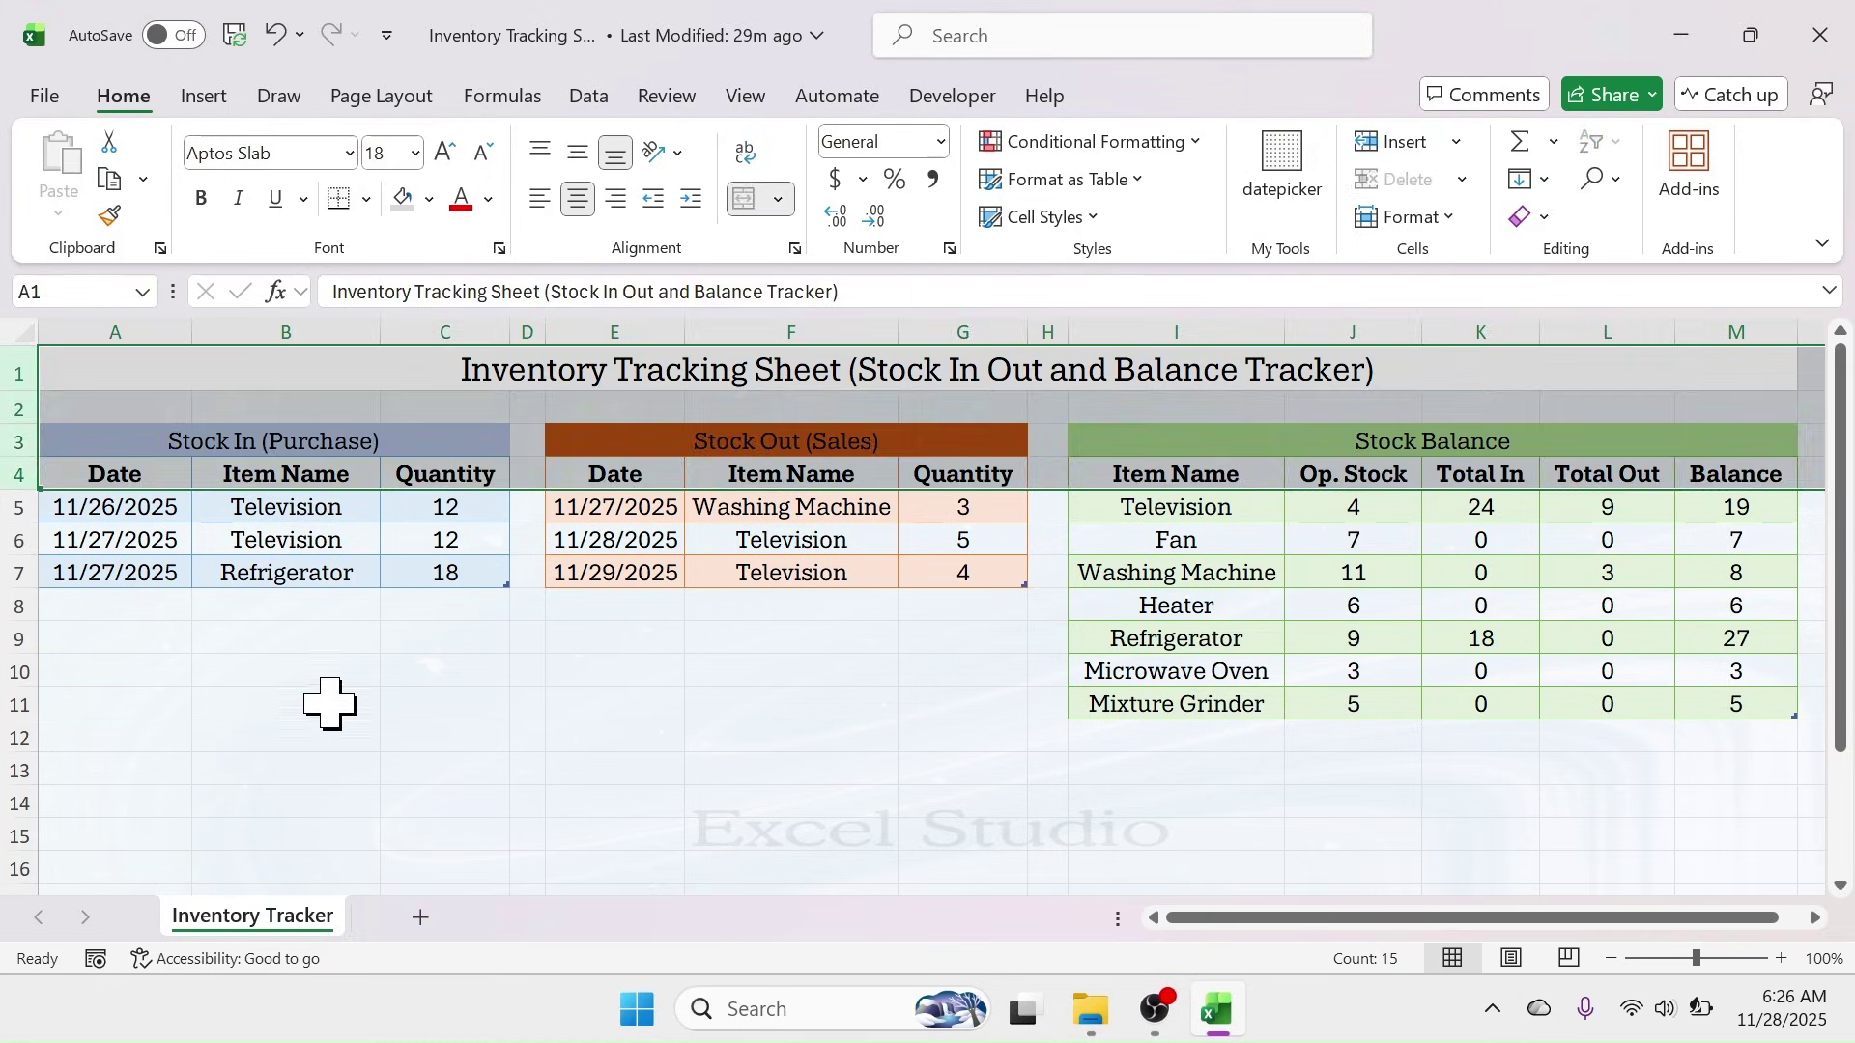
{"action": "left_click", "coordinate": [332, 705]}
{"action": "left_click", "coordinate": [101, 510]}
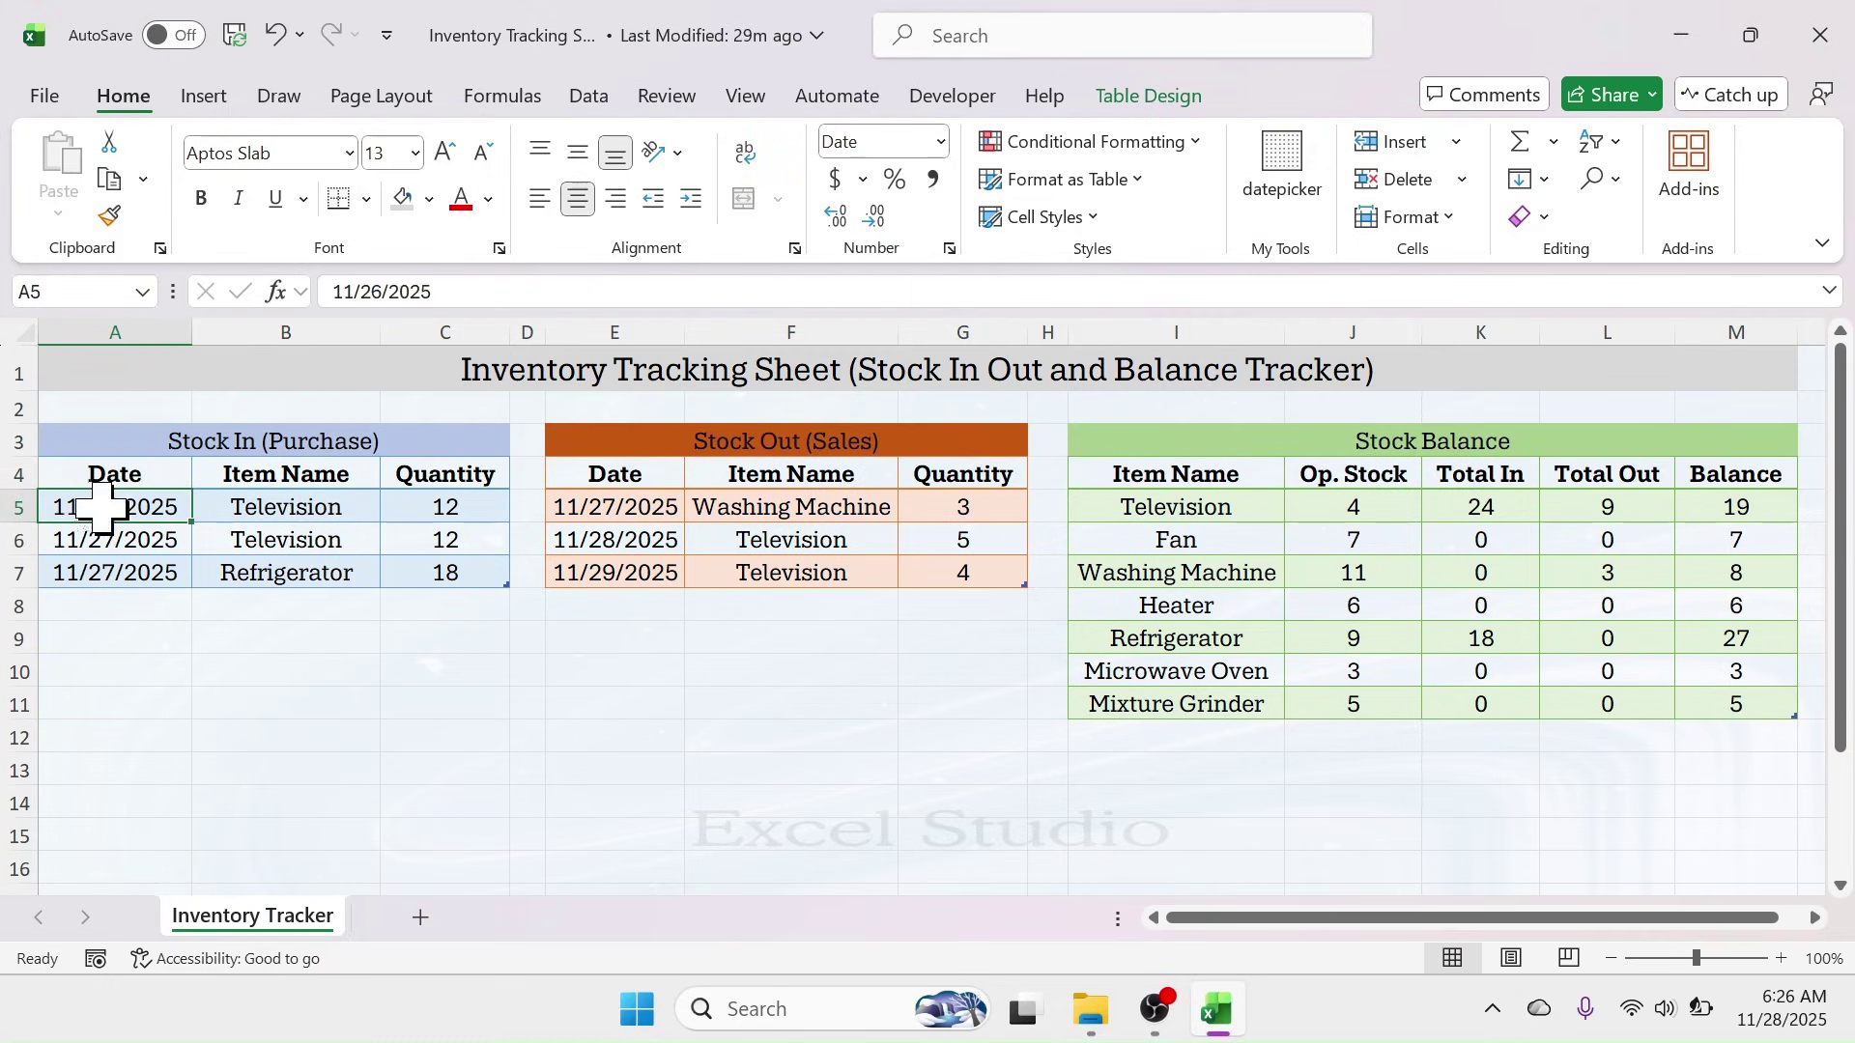
{"action": "left_click", "coordinate": [747, 99]}
{"action": "left_click", "coordinate": [1309, 220]}
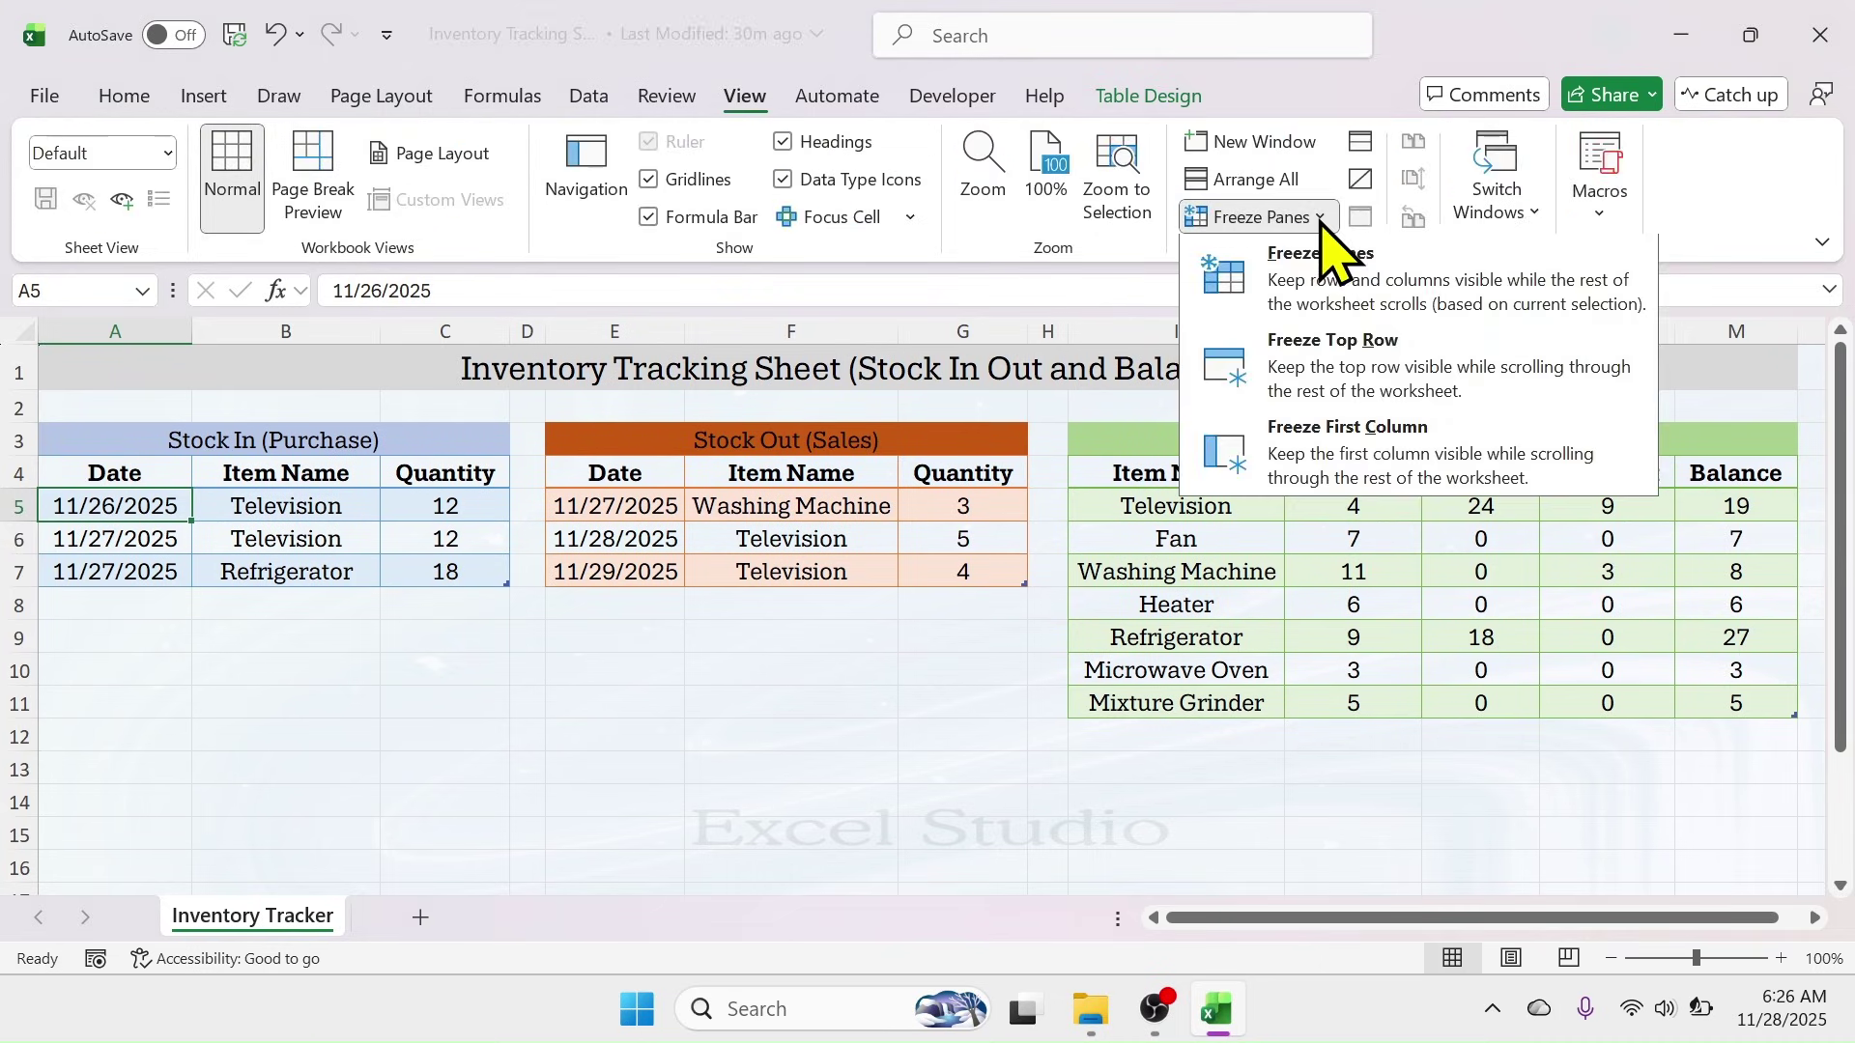
{"action": "left_click", "coordinate": [1343, 298]}
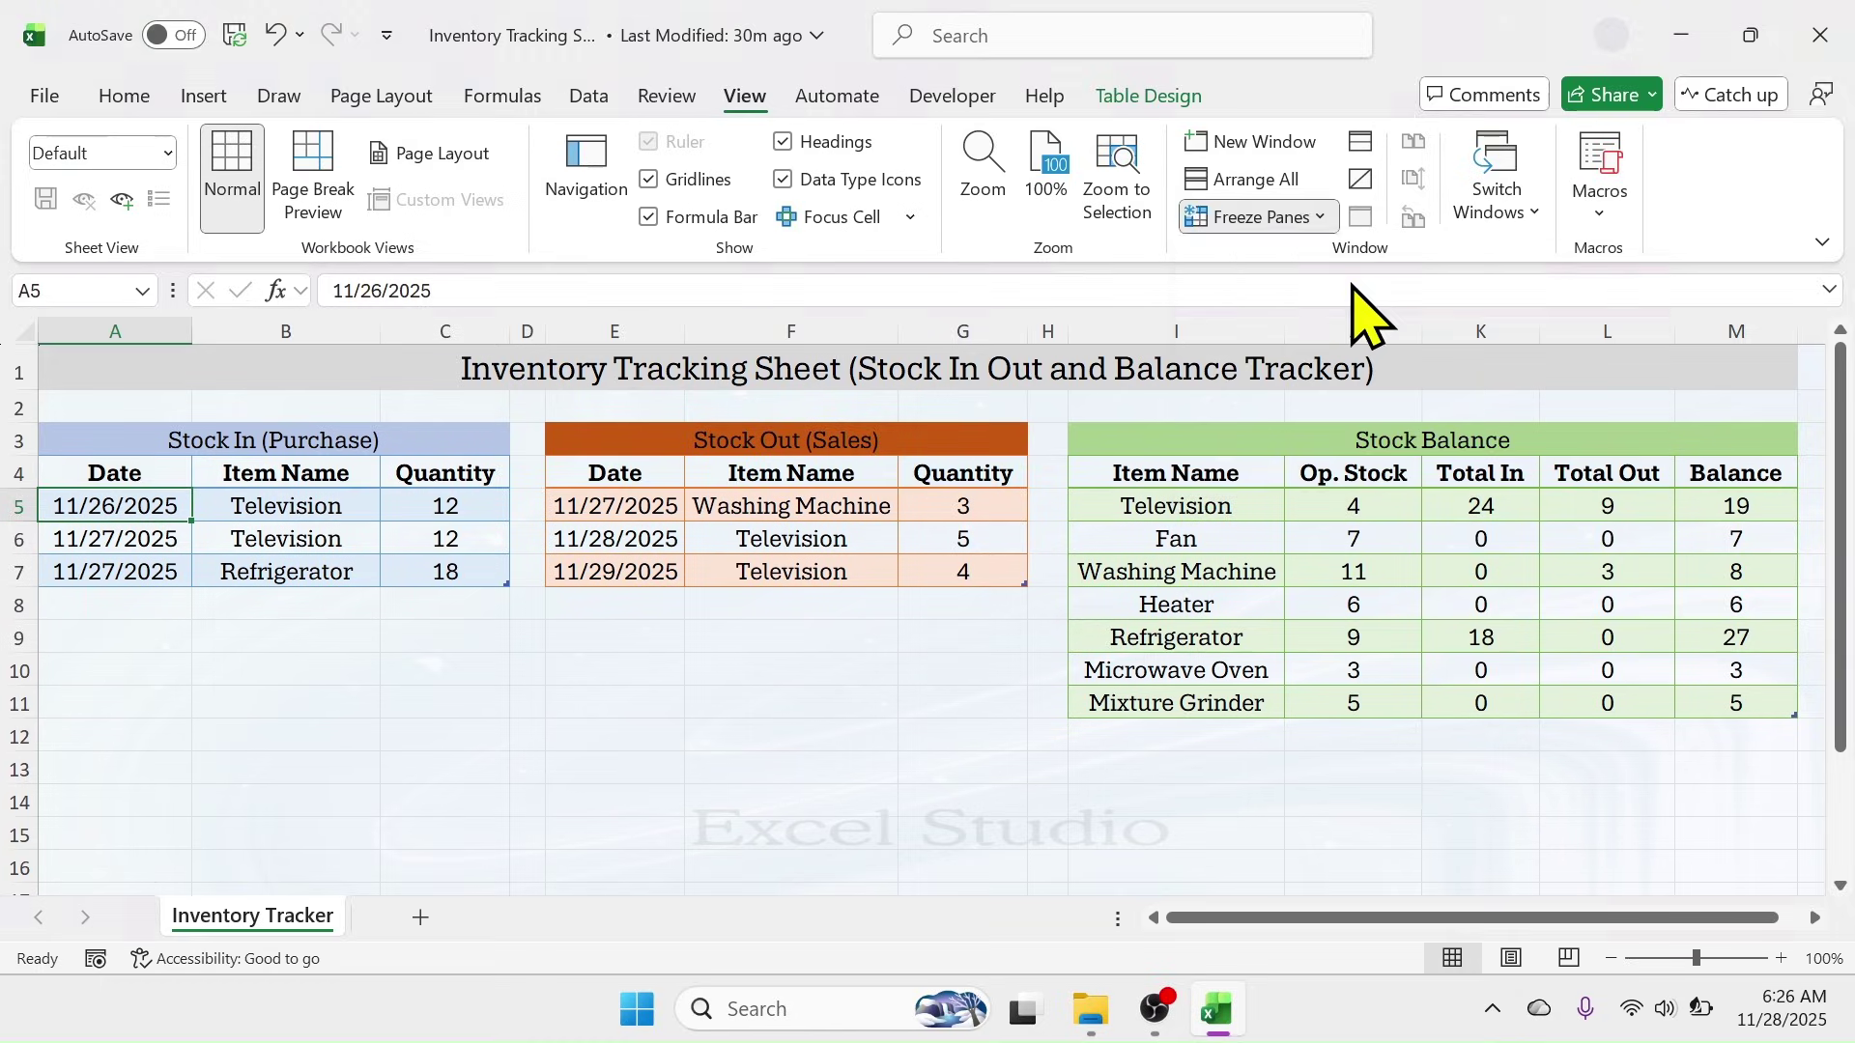
{"action": "scroll", "coordinate": [1841, 898], "scroll_direction": "down", "scroll_amount": 3}
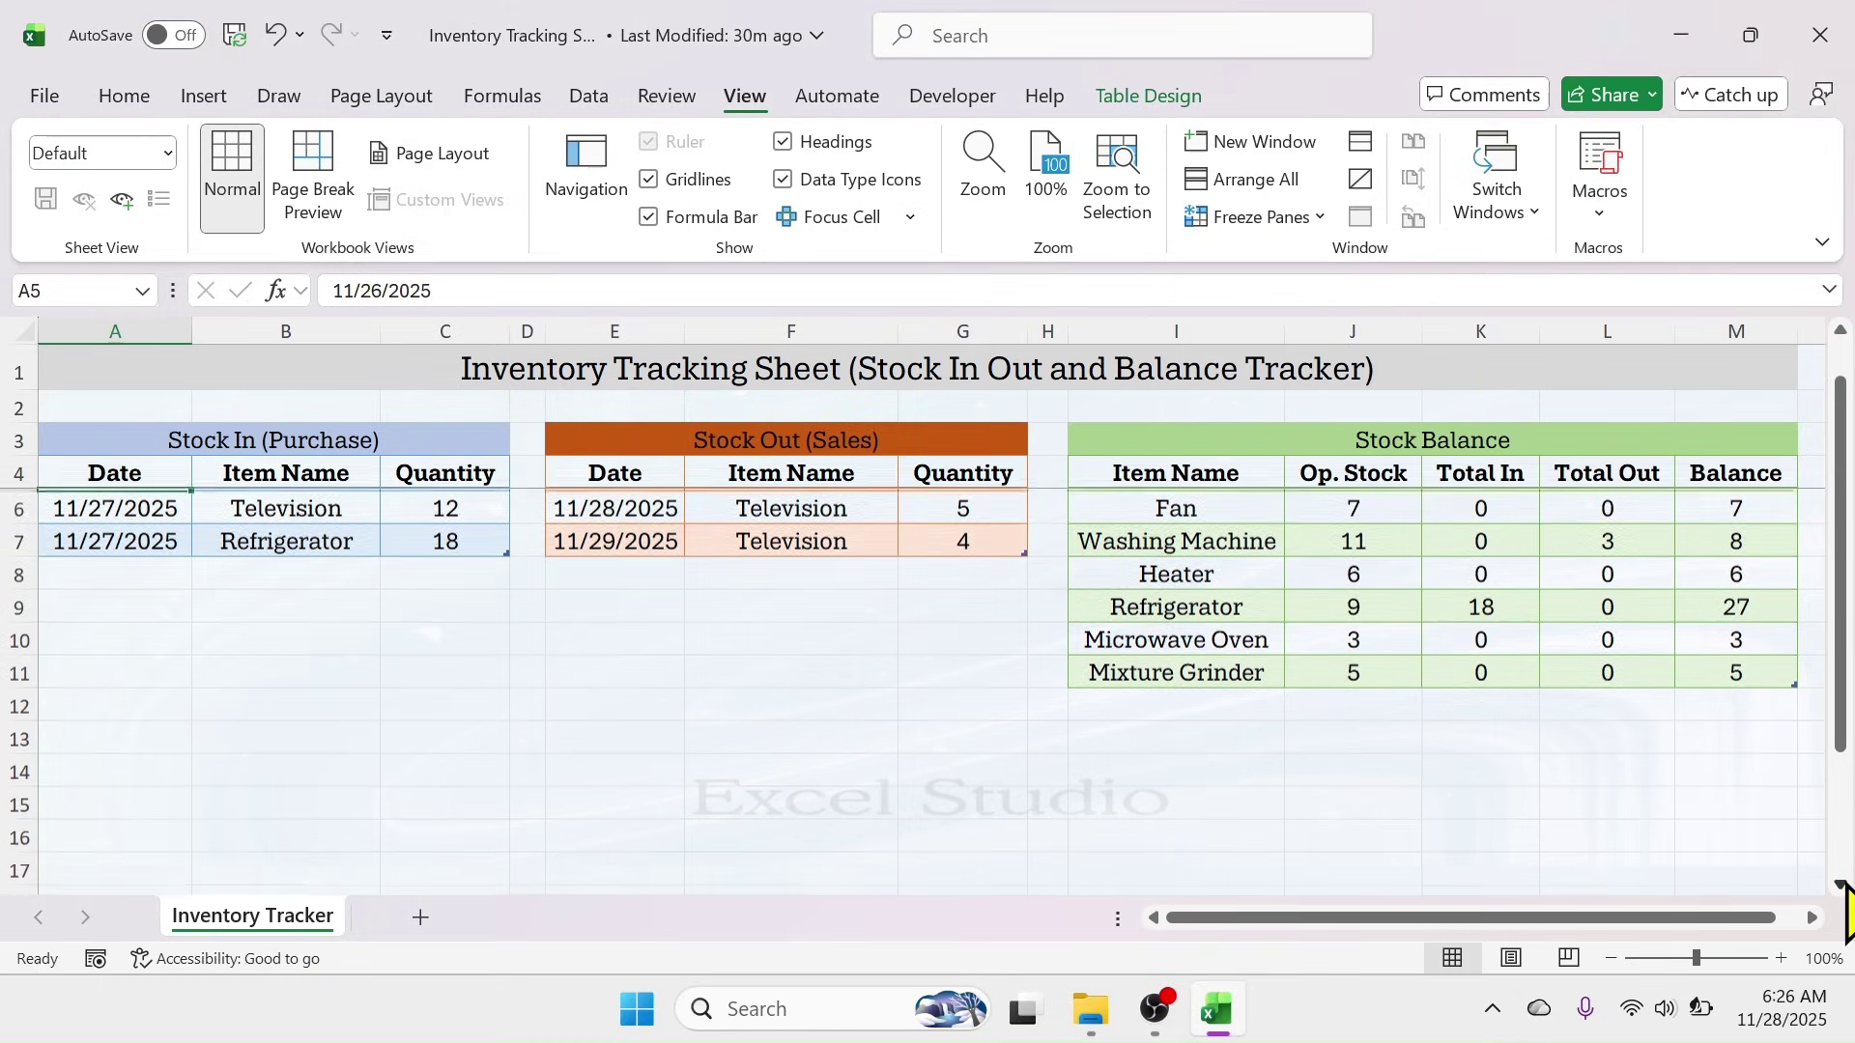
{"action": "scroll", "coordinate": [1845, 913], "scroll_direction": "down", "scroll_amount": 1}
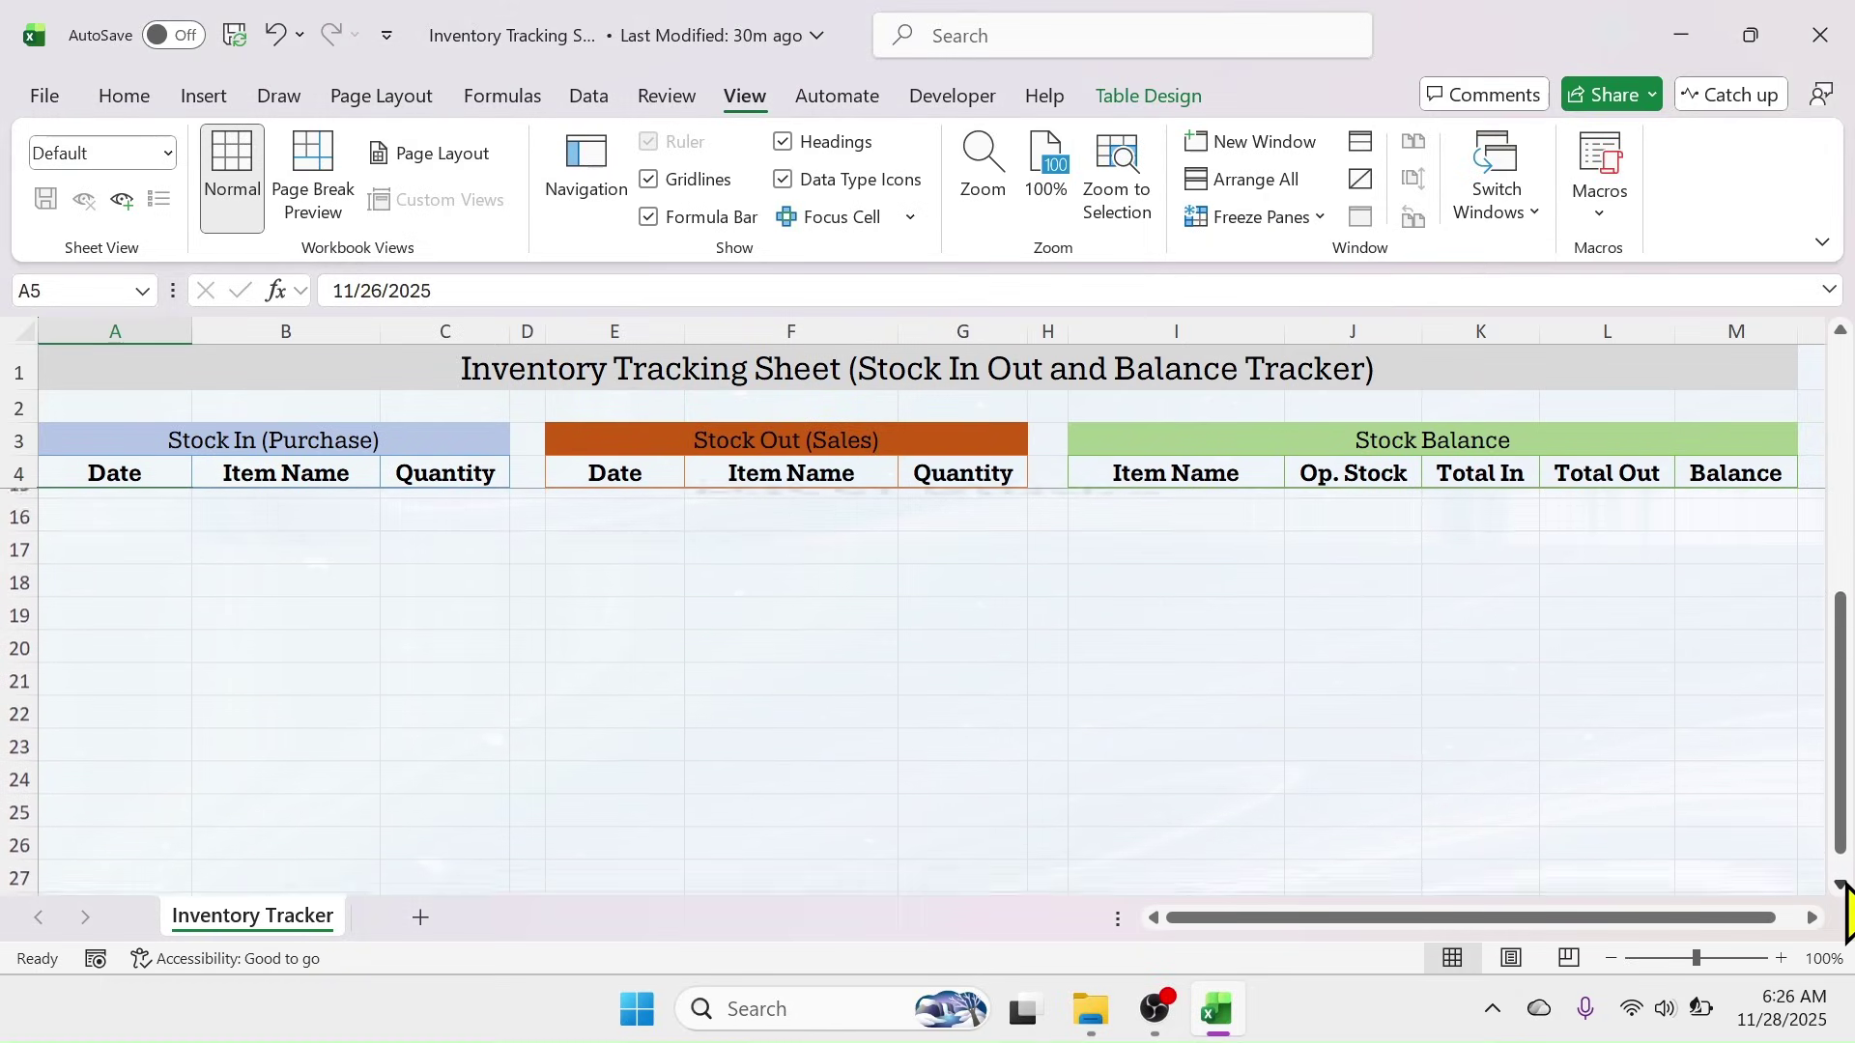
{"action": "left_click_drag", "start_coordinate": [1823, 773], "coordinate": [1841, 502]}
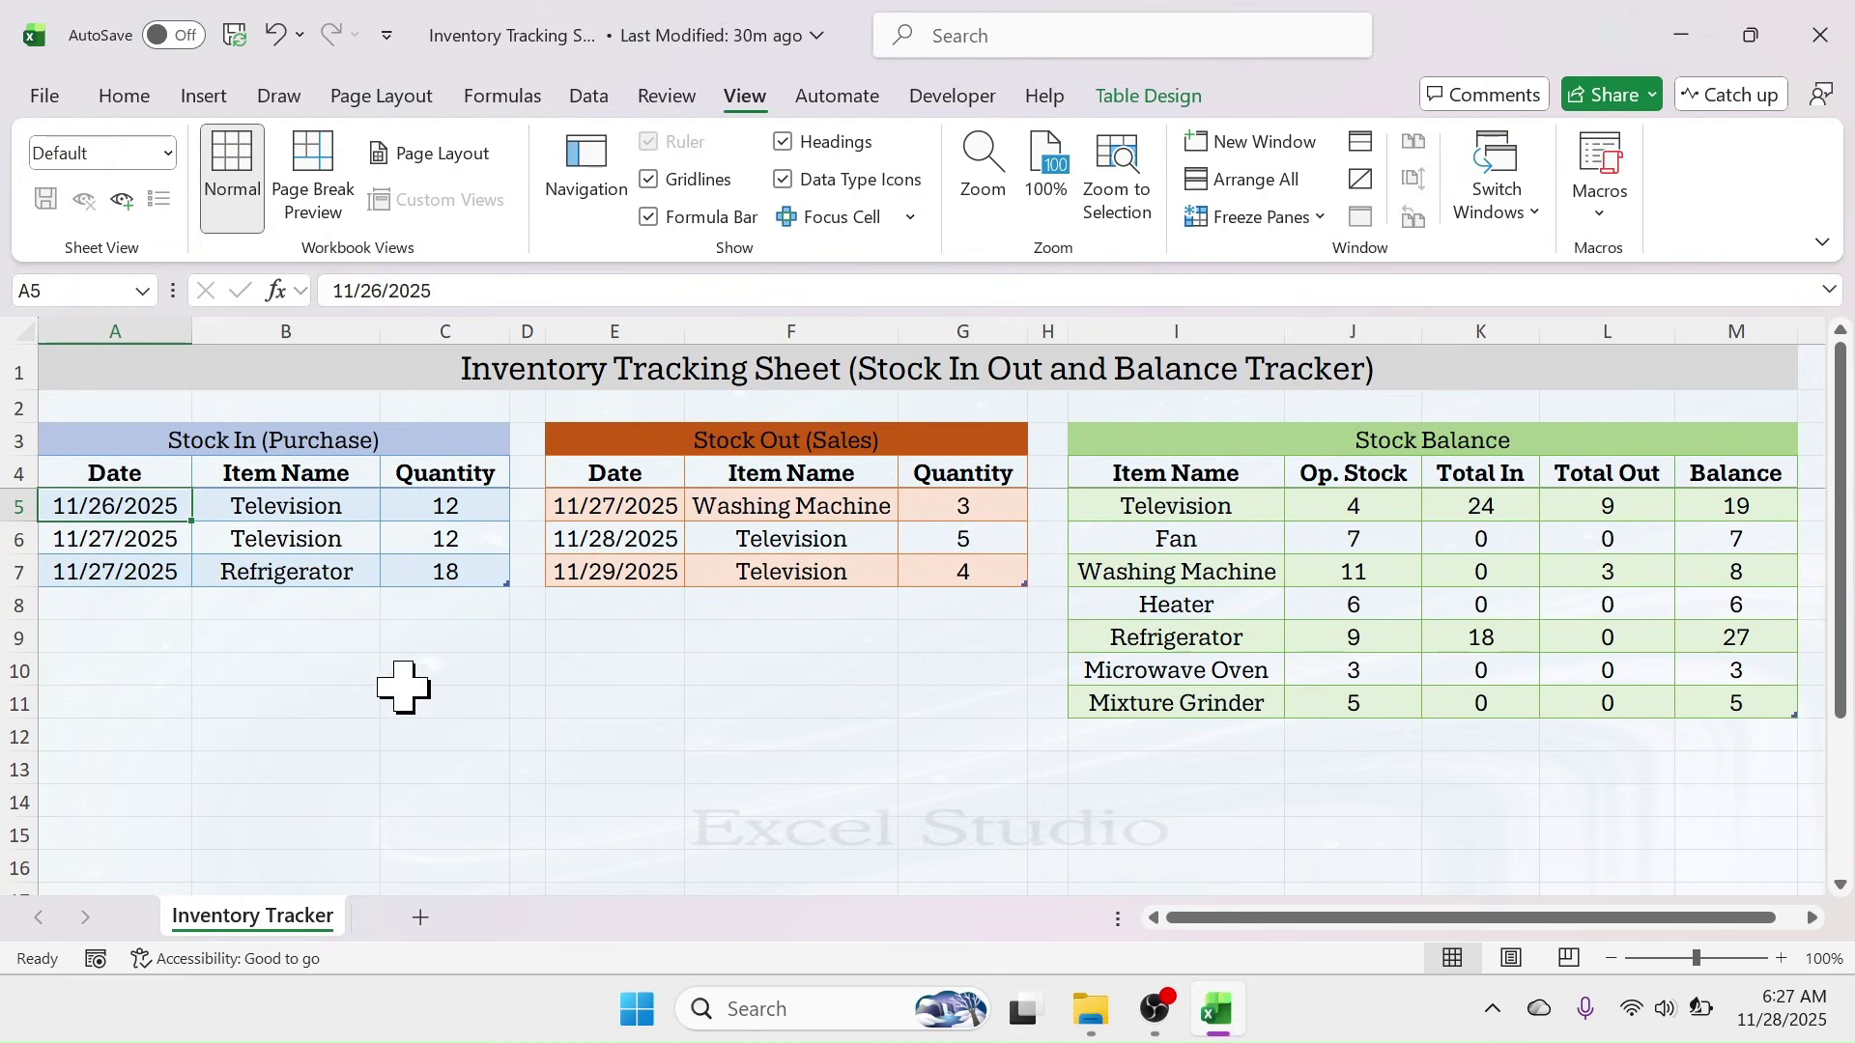
{"action": "left_click_drag", "start_coordinate": [264, 438], "coordinate": [261, 614]}
{"action": "left_click_drag", "start_coordinate": [730, 443], "coordinate": [729, 666]}
{"action": "left_click_drag", "start_coordinate": [1509, 445], "coordinate": [1513, 784]}
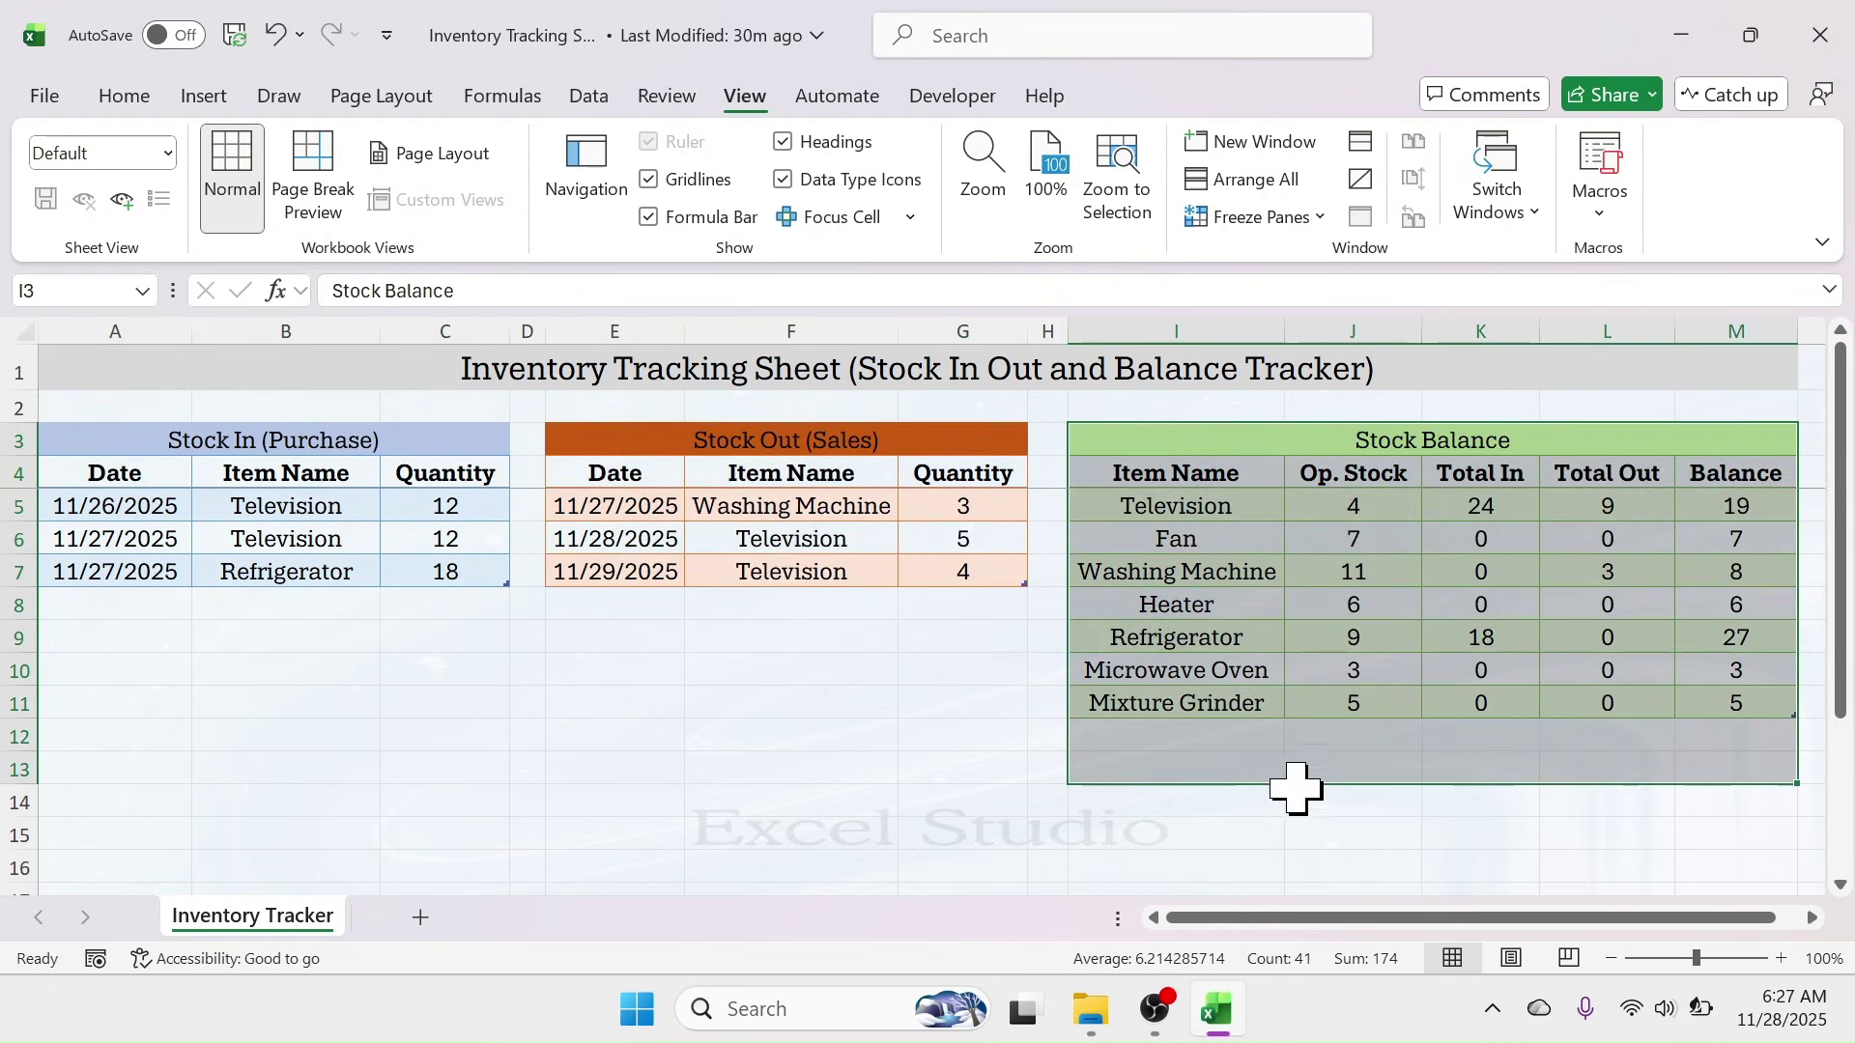
{"action": "left_click", "coordinate": [945, 739]}
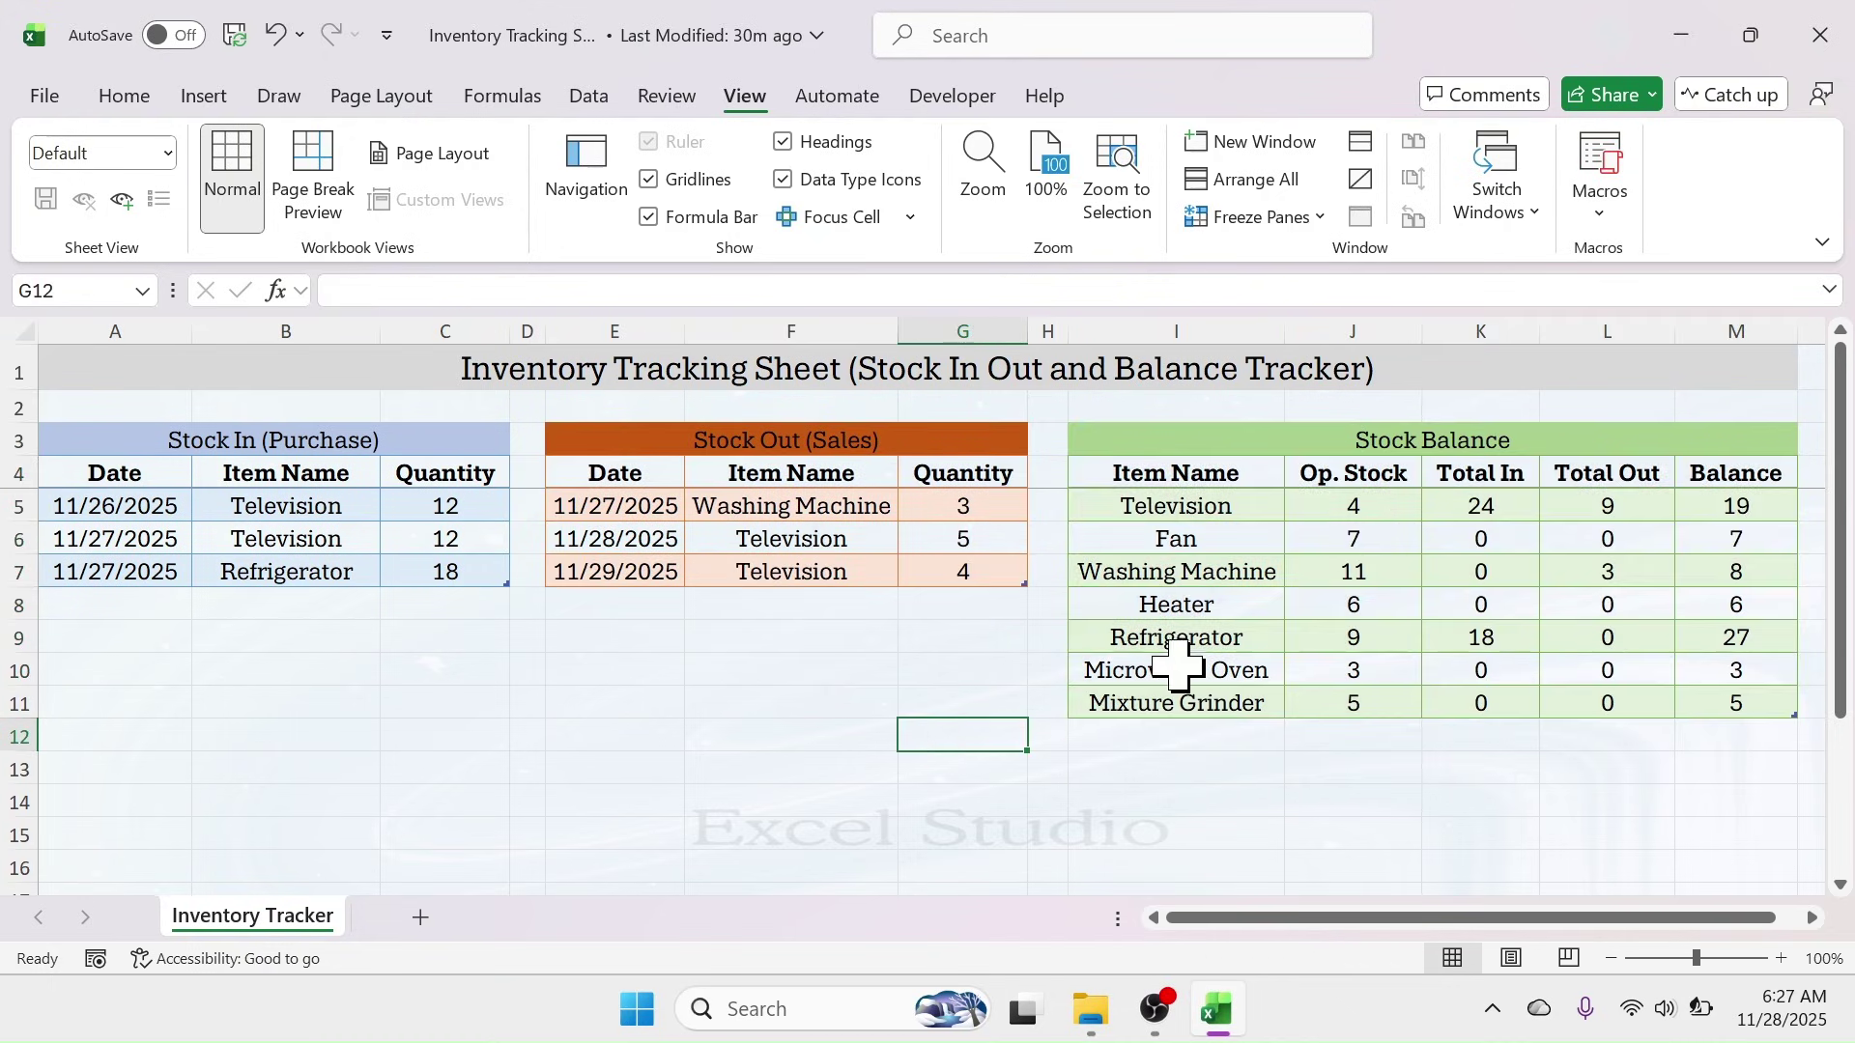